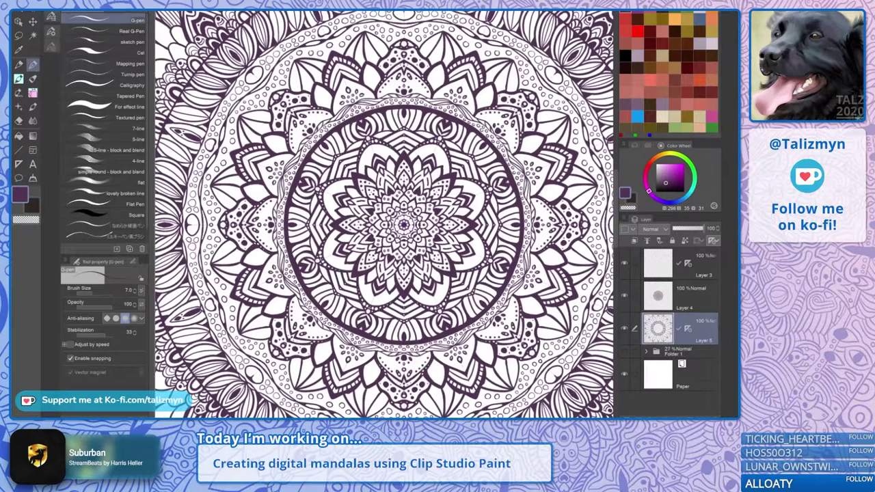
Draw curved diagonal stripes with the G-pen across the tall blank thick-tipped petal above the mandala's lotus ring
key(alt+v)
click(179, 40)
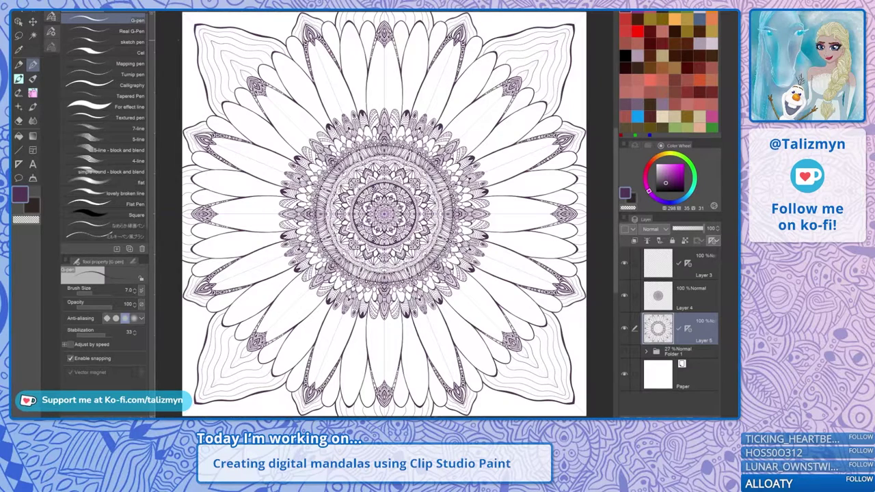
scroll(402, 139, up, 5)
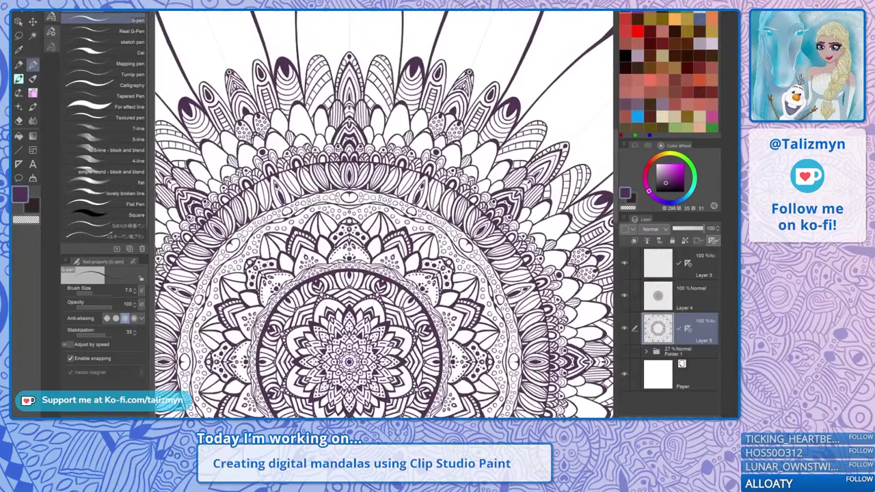
scroll(420, 110, up, 4)
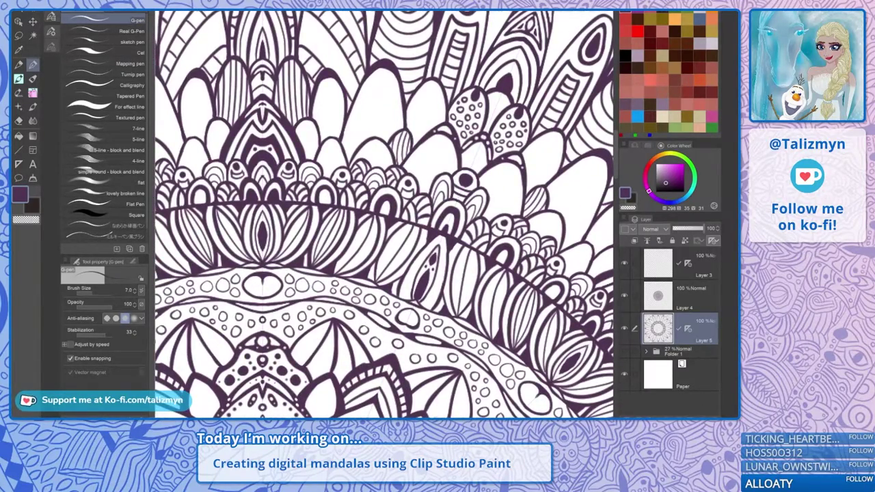
drag(383, 198, 415, 238)
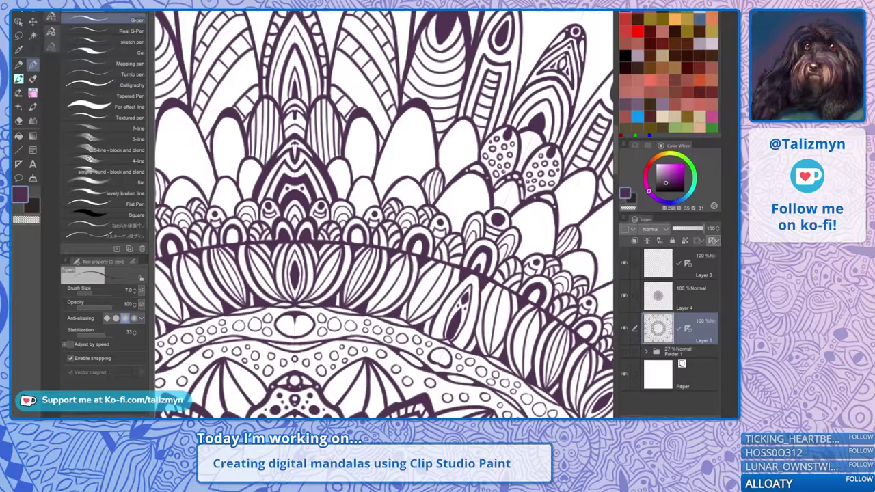
drag(461, 293, 476, 271)
scroll(399, 144, up, 3)
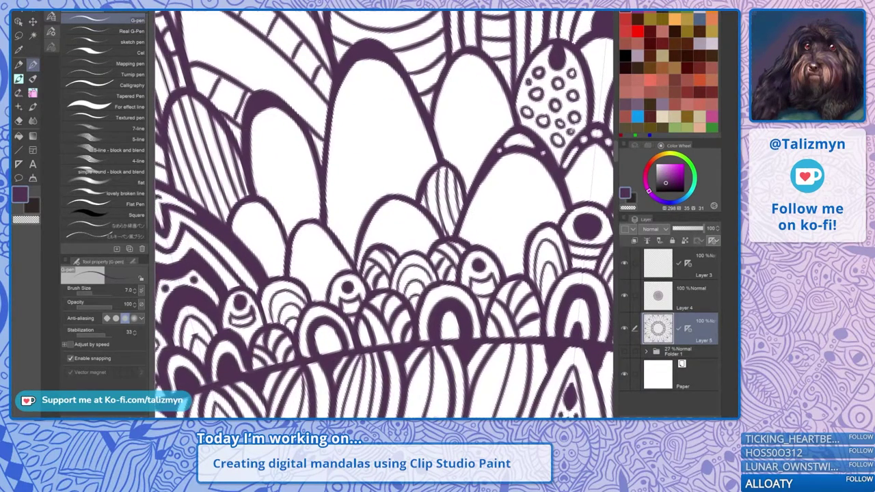
drag(400, 143, 355, 203)
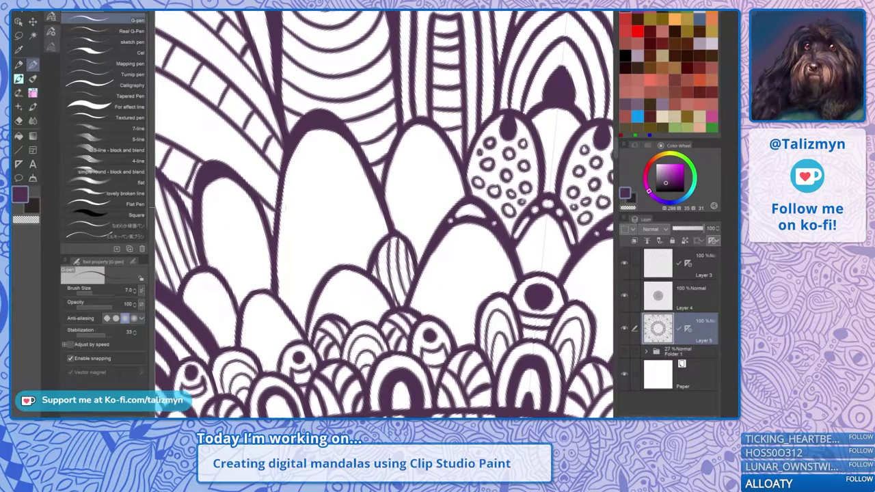
mouse_move(281, 212)
mouse_down()
mouse_move(318, 132)
mouse_move(339, 147)
mouse_up()
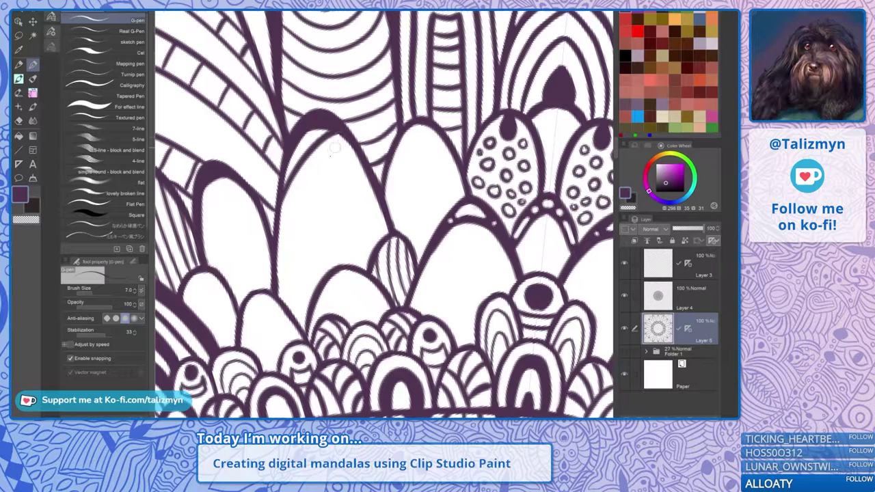
mouse_move(274, 240)
mouse_down()
mouse_move(318, 179)
mouse_move(355, 156)
mouse_move(350, 165)
mouse_up()
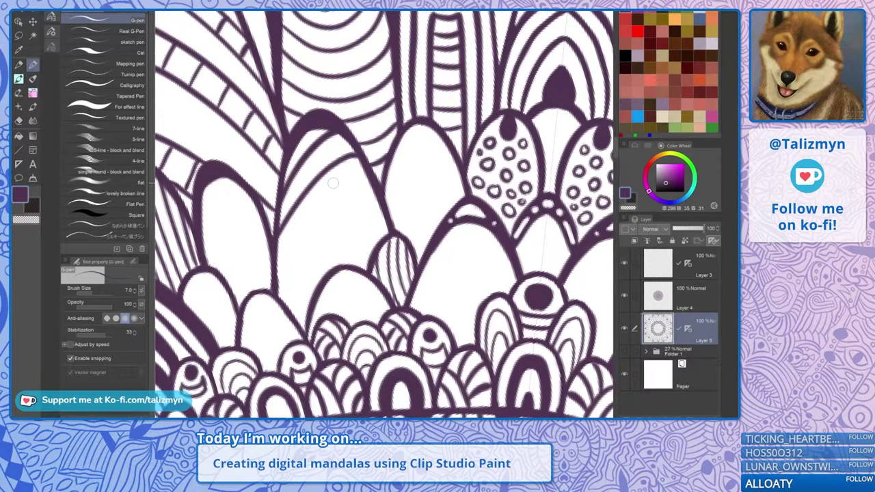
mouse_move(274, 282)
mouse_down()
mouse_move(338, 204)
mouse_move(376, 191)
mouse_up()
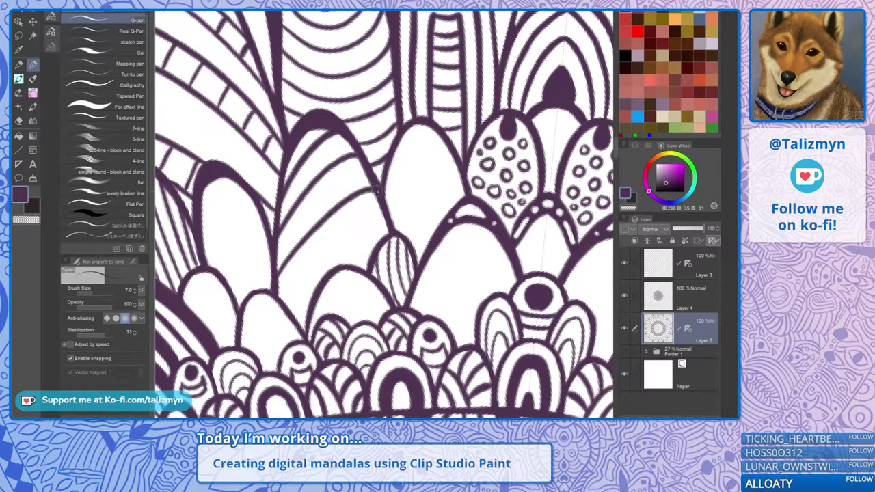
mouse_move(287, 305)
mouse_down()
mouse_move(349, 241)
mouse_move(386, 218)
mouse_up()
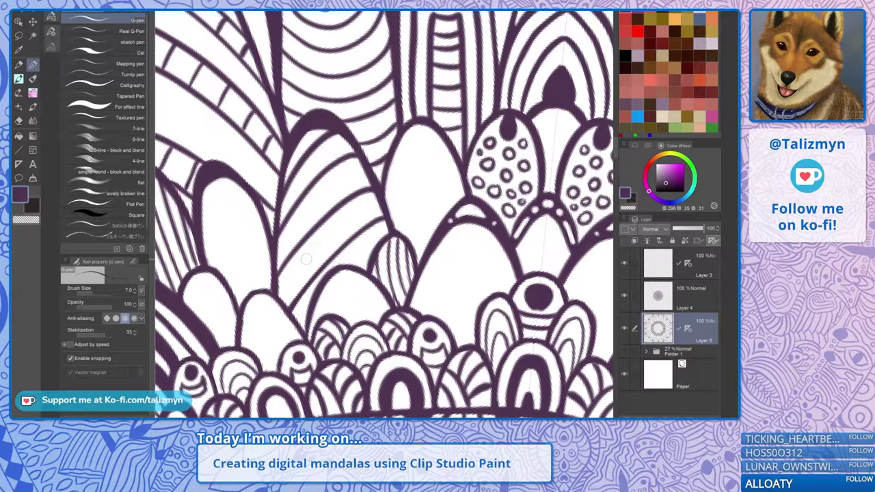
Draw curved bands inside the small rounded petal beside the pointed central motif, filling it with a split arc pattern
mouse_move(306, 259)
mouse_down()
mouse_move(343, 228)
mouse_move(371, 224)
mouse_move(436, 250)
mouse_up()
drag(341, 143, 447, 157)
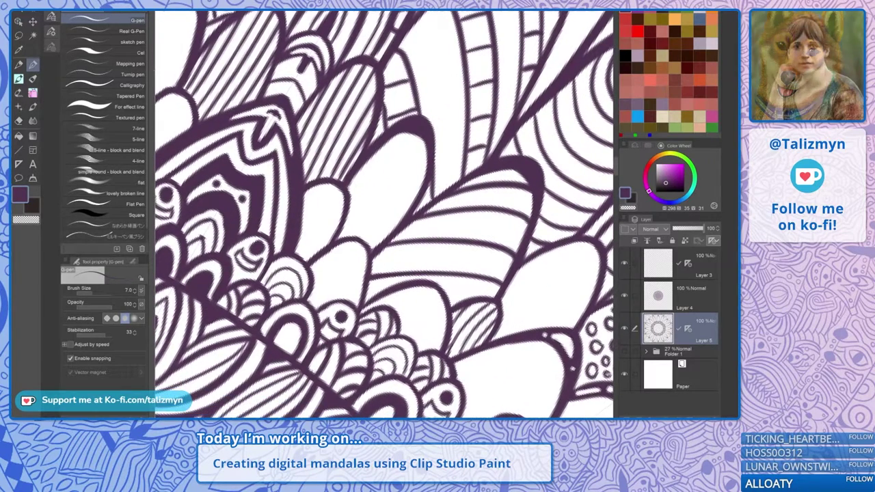
scroll(339, 261, up, 3)
drag(339, 260, 385, 285)
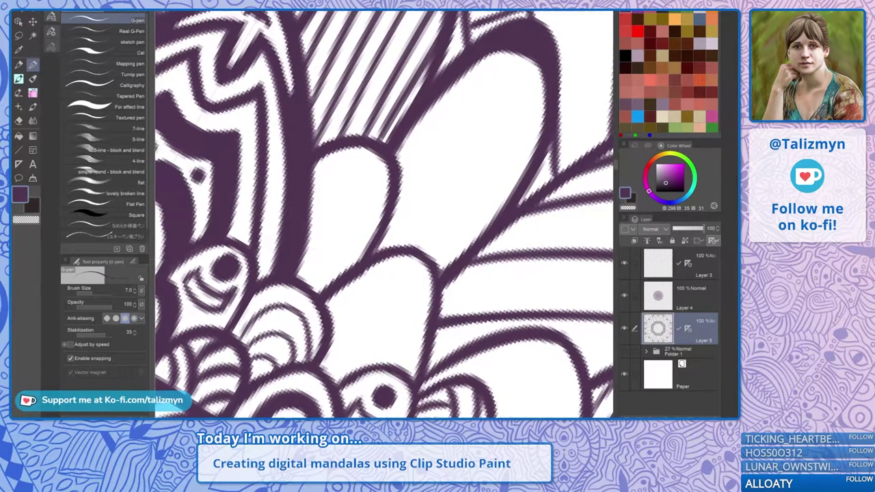
mouse_move(310, 282)
mouse_down()
mouse_move(321, 217)
mouse_move(297, 186)
mouse_up()
mouse_move(334, 277)
mouse_down()
mouse_move(312, 156)
mouse_move(350, 180)
mouse_move(381, 165)
mouse_up()
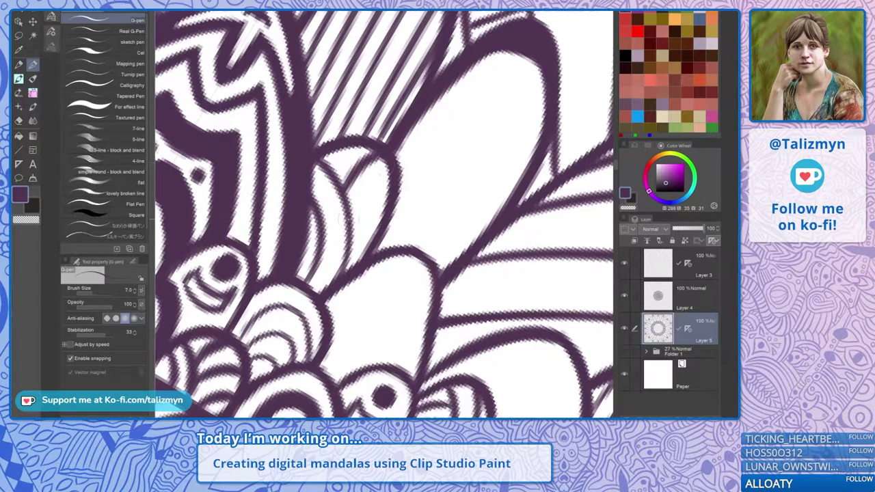
drag(354, 218, 387, 188)
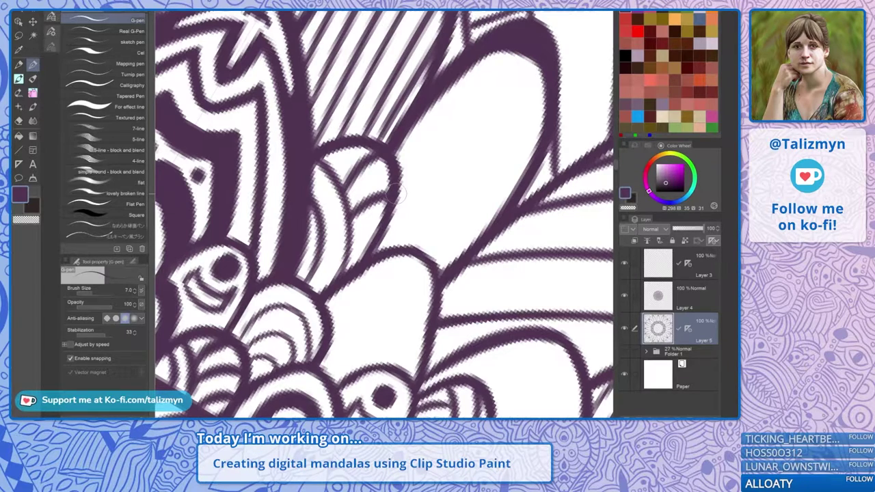
Fill the blank thick-tipped petal beside the striped one with small hand-drawn circles, cutting some off at its outline
drag(396, 194, 322, 246)
mouse_move(414, 124)
mouse_down()
mouse_move(417, 156)
mouse_move(422, 123)
mouse_move(400, 137)
mouse_up()
mouse_move(453, 140)
mouse_down()
mouse_move(452, 131)
mouse_move(441, 167)
mouse_move(457, 131)
mouse_up()
mouse_move(409, 179)
mouse_down()
mouse_move(425, 176)
mouse_move(442, 205)
mouse_move(459, 198)
mouse_up()
mouse_move(369, 155)
mouse_down()
mouse_move(386, 183)
mouse_move(372, 152)
mouse_up()
mouse_move(334, 207)
mouse_down()
mouse_move(362, 201)
mouse_move(328, 227)
mouse_move(330, 213)
mouse_move(412, 238)
mouse_move(375, 231)
mouse_up()
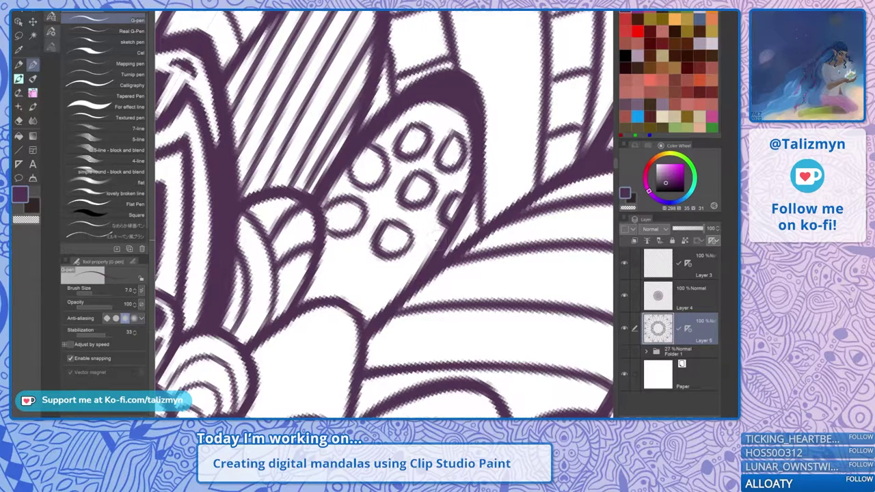
drag(437, 236, 423, 268)
drag(372, 280, 414, 287)
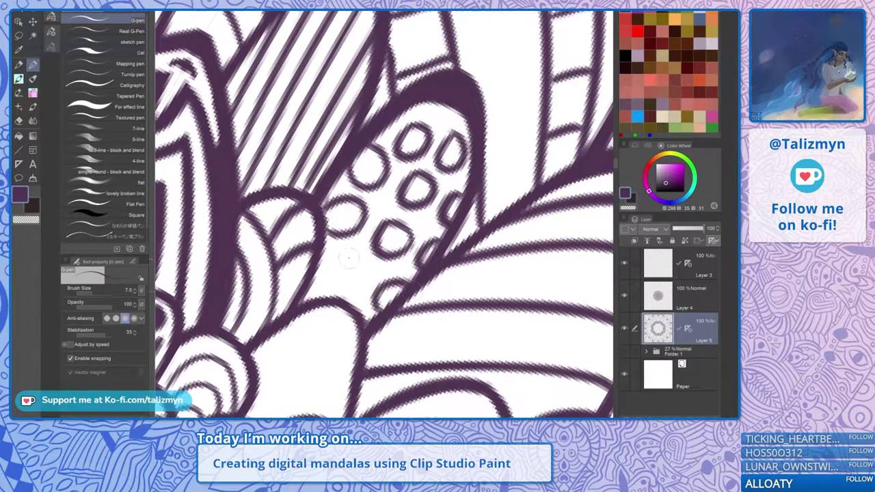
mouse_move(349, 258)
mouse_down()
mouse_move(335, 282)
mouse_move(369, 266)
mouse_move(346, 259)
mouse_up()
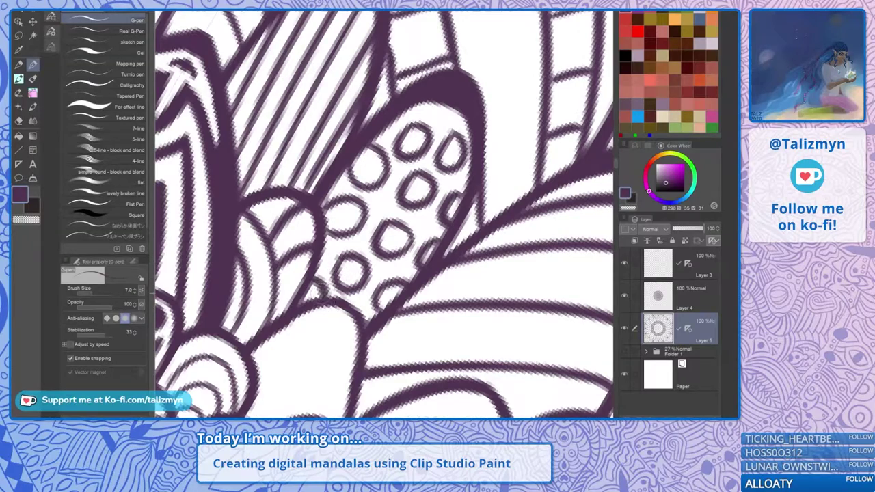
Draw nested curved lines inside the blank petal between the two dotted petals, below its beaded border
scroll(314, 289, down, 4)
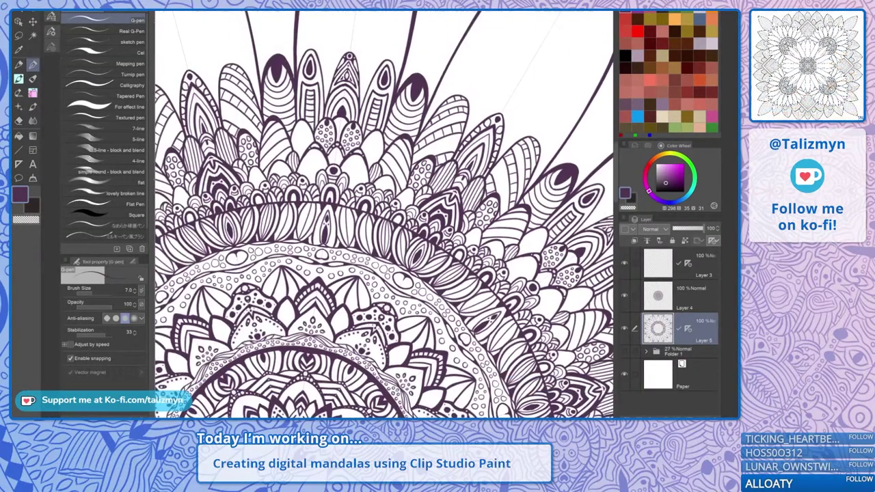
drag(383, 240, 442, 280)
scroll(472, 215, up, 5)
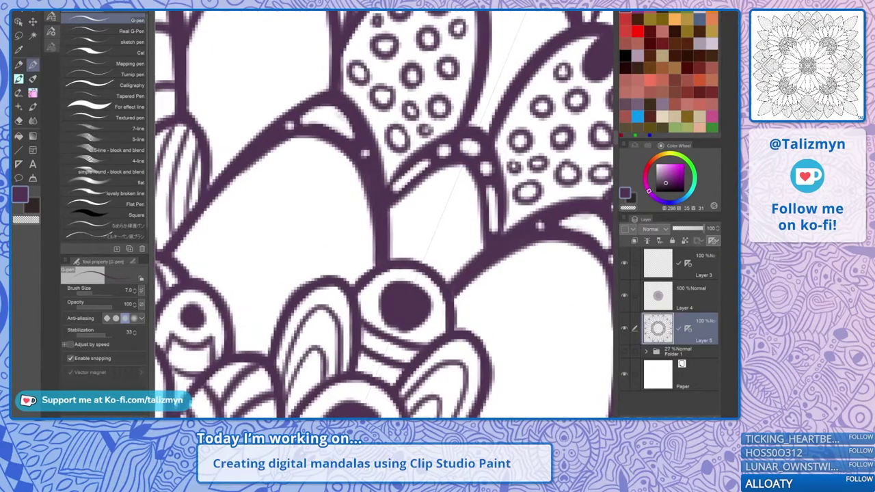
drag(390, 224, 452, 201)
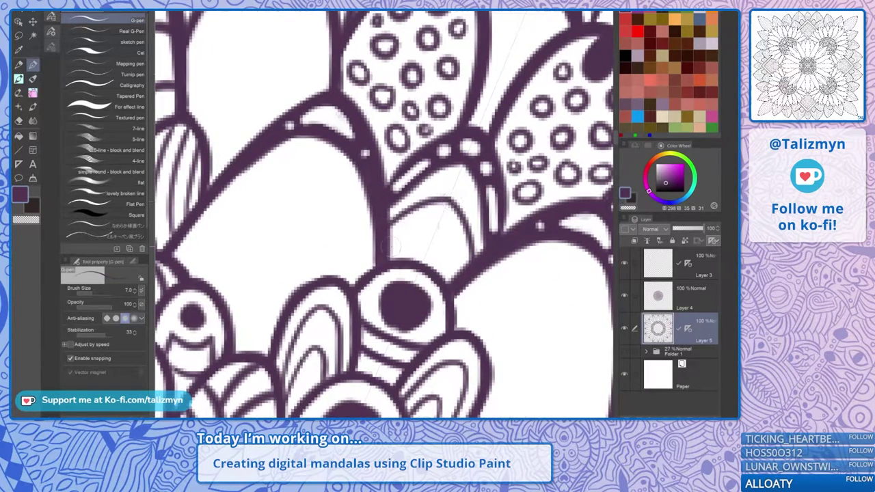
mouse_move(391, 246)
mouse_down()
mouse_move(412, 234)
mouse_move(435, 231)
mouse_up()
Thicken the outline of the low rounded petal below the striped one, and add a solid dot with curved lines beneath it
scroll(483, 222, down, 5)
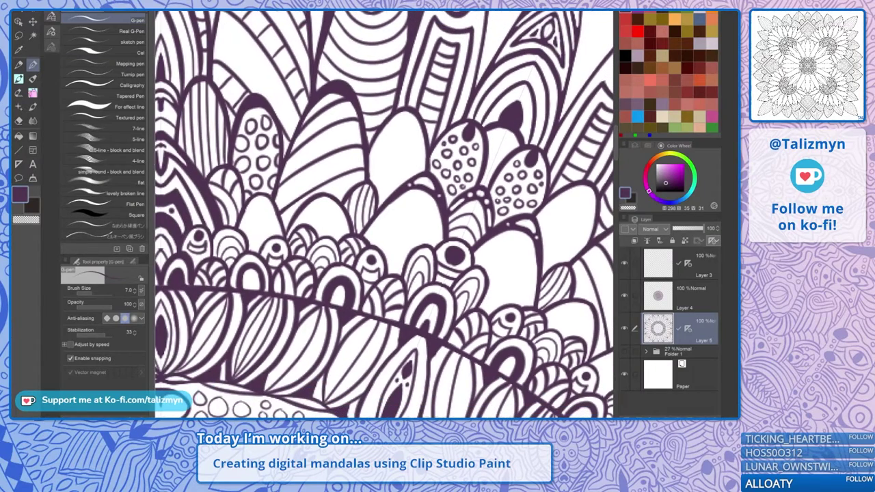
drag(384, 213, 442, 234)
scroll(372, 235, up, 3)
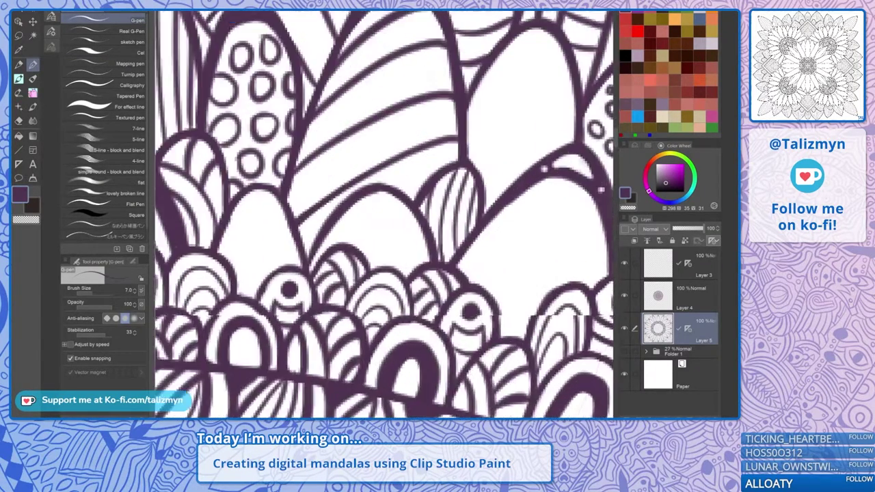
mouse_move(294, 270)
mouse_down()
mouse_move(355, 190)
mouse_move(383, 186)
mouse_move(410, 206)
mouse_move(441, 264)
mouse_up()
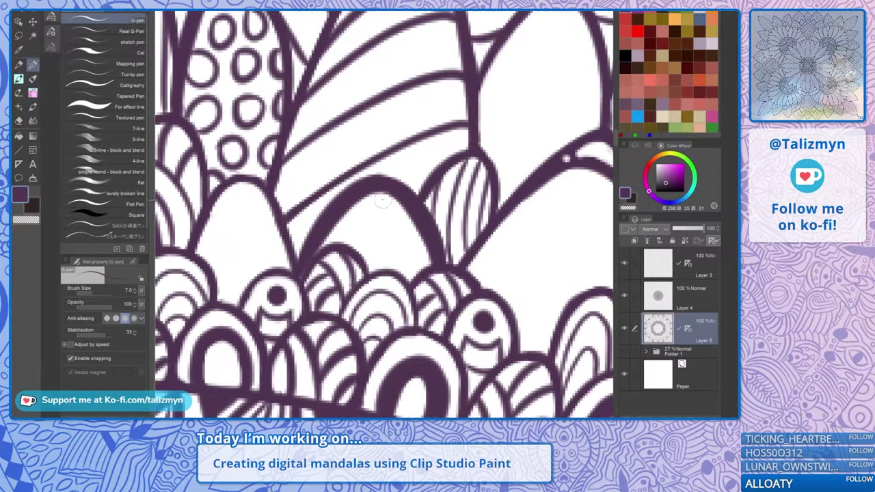
mouse_move(375, 193)
mouse_down()
mouse_move(363, 222)
mouse_move(355, 217)
mouse_move(361, 233)
mouse_move(395, 234)
mouse_up()
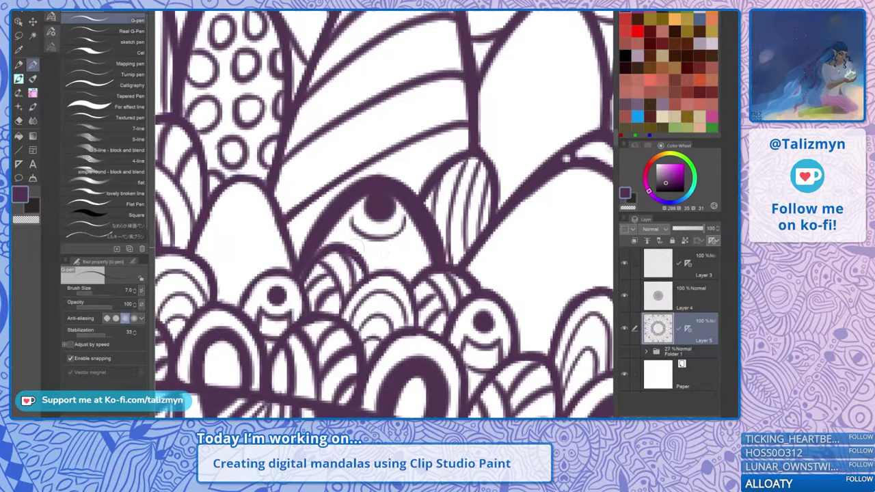
mouse_move(346, 248)
mouse_down()
mouse_move(395, 257)
mouse_move(416, 238)
mouse_up()
Fill the blank petal between the dotted and striped petals with wavy lines from tip to base, redrawing the lowest line
scroll(453, 227, down, 2)
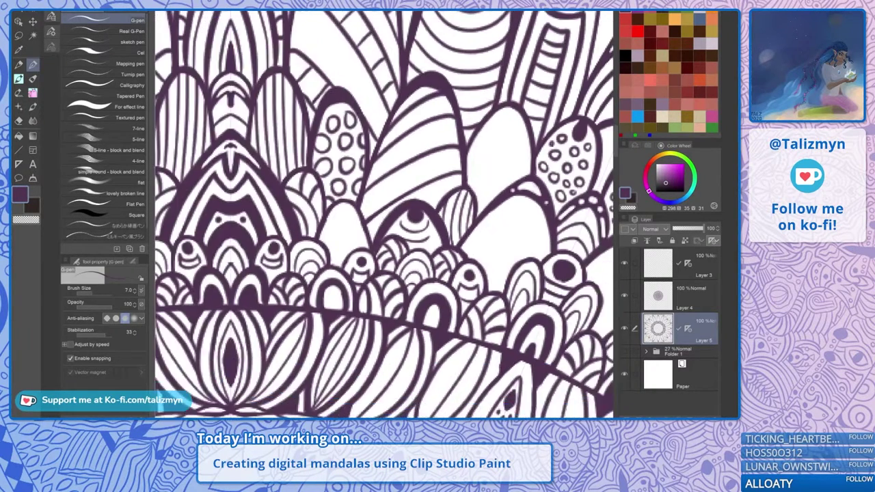
scroll(468, 226, down, 3)
drag(468, 226, 443, 184)
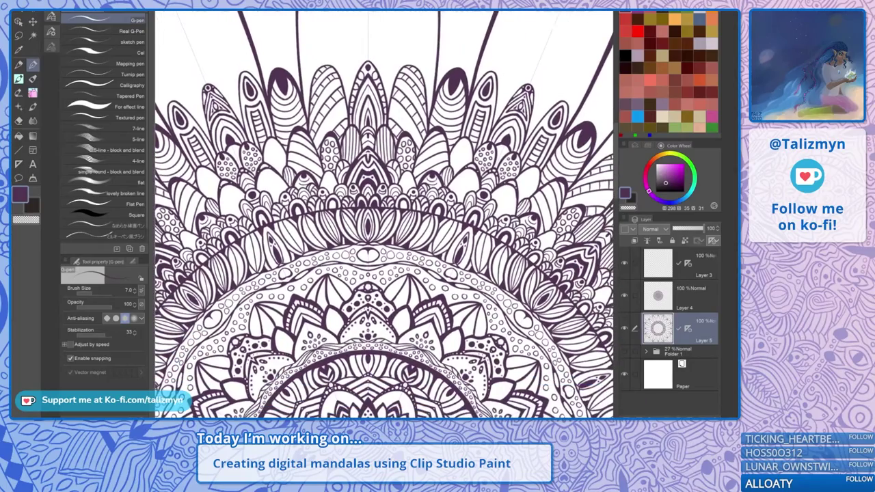
key(ctrl+minus)
key(ctrl+minus)
drag(453, 227, 430, 190)
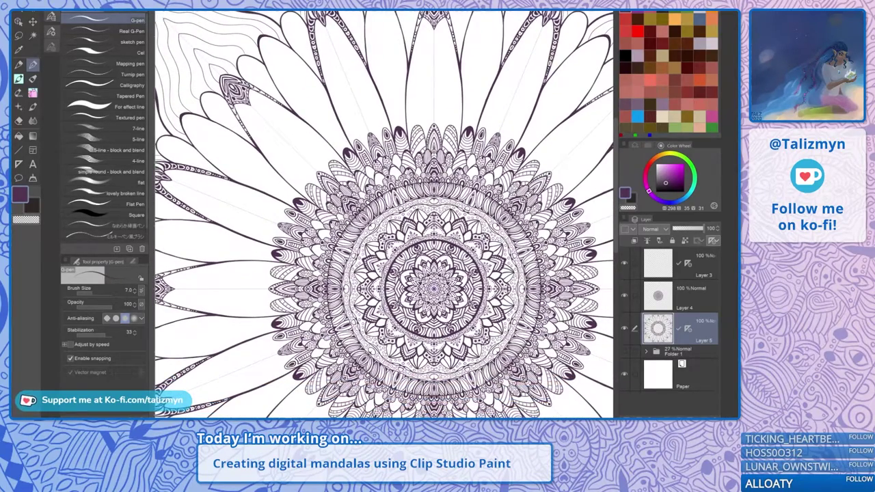
scroll(502, 179, up, 10)
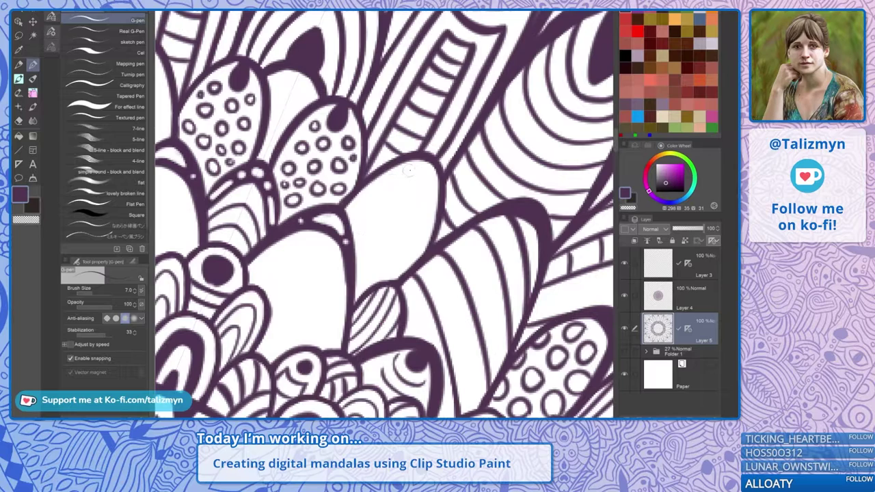
mouse_move(401, 171)
mouse_down()
mouse_move(421, 178)
mouse_move(436, 196)
mouse_up()
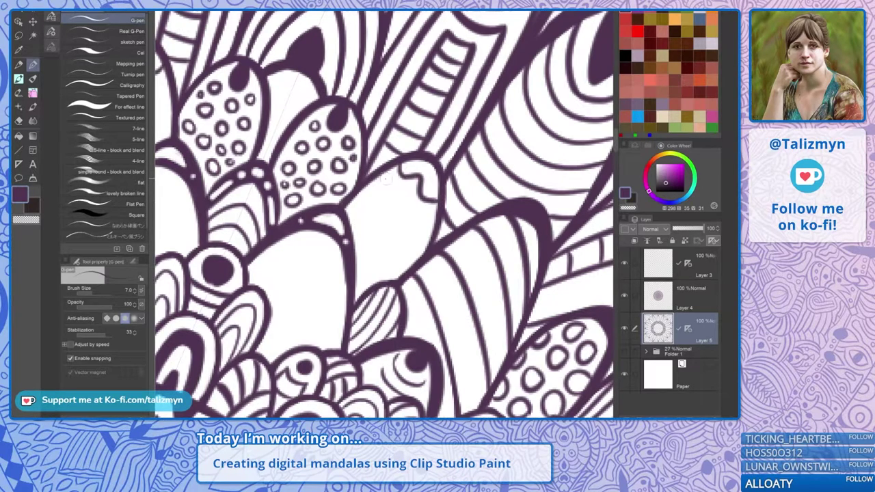
mouse_move(383, 173)
mouse_down()
mouse_move(392, 194)
mouse_move(436, 222)
mouse_up()
drag(424, 164, 439, 173)
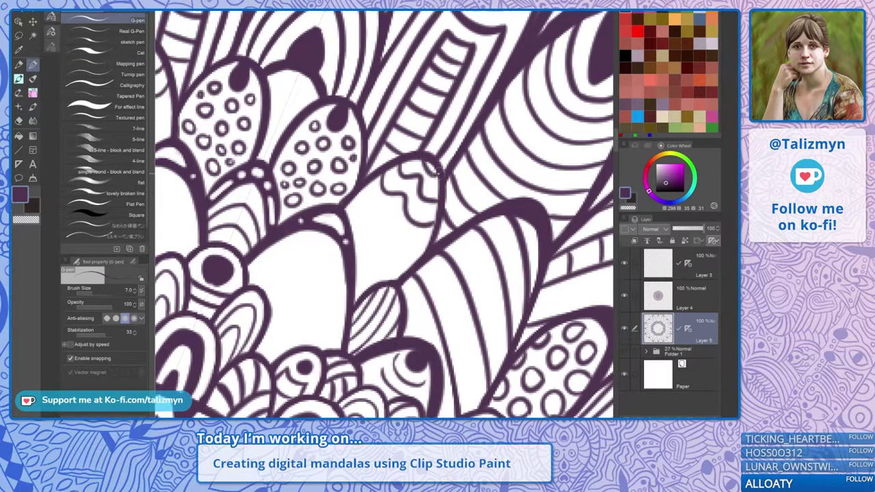
mouse_move(363, 179)
mouse_down()
mouse_move(391, 220)
mouse_move(432, 255)
mouse_up()
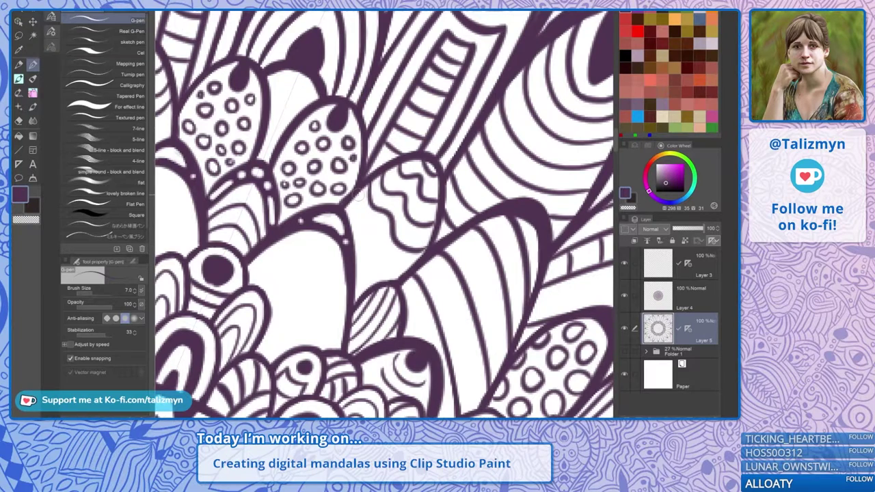
drag(353, 191, 413, 279)
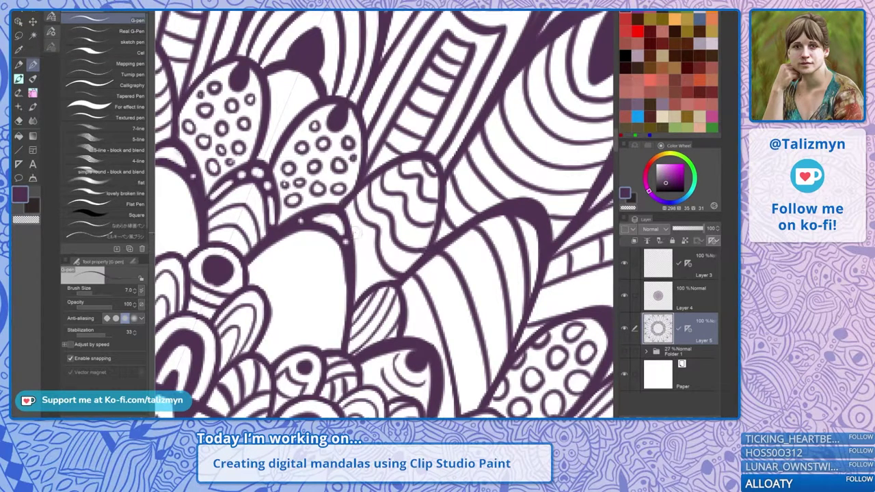
mouse_move(349, 238)
mouse_down()
mouse_move(372, 260)
mouse_move(383, 290)
mouse_up()
key(ctrl+z)
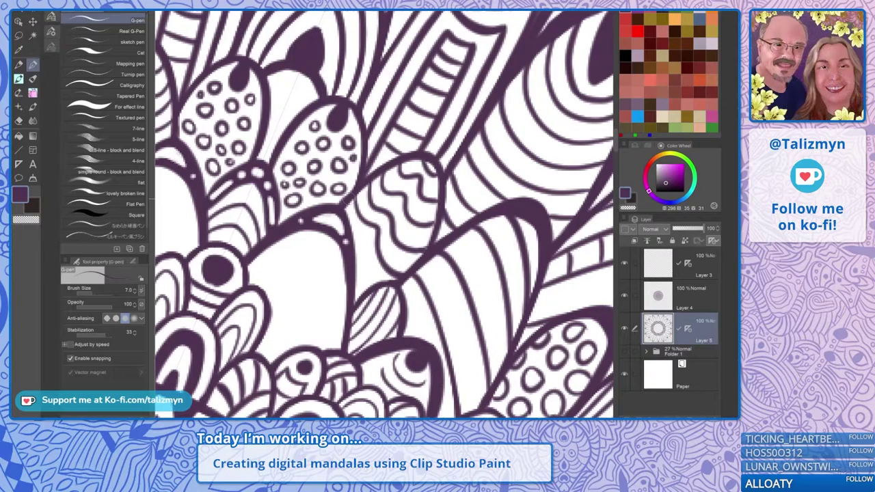
drag(359, 252, 373, 289)
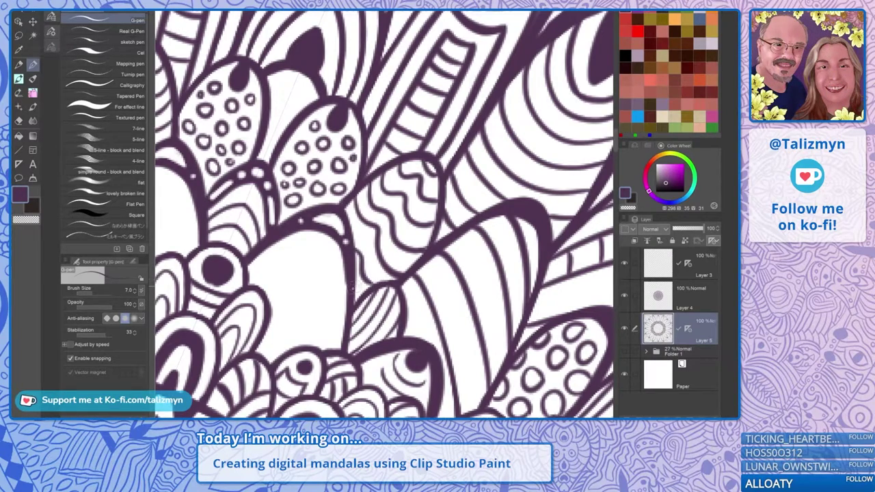
scroll(503, 227, down, 4)
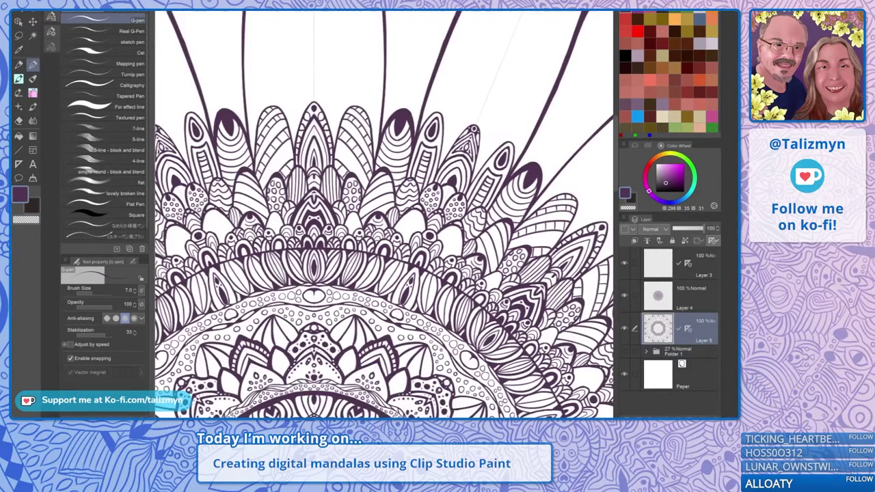
Examine the whole mandala and the large blank petals around its finished centre
scroll(471, 227, down, 4)
scroll(482, 231, down, 3)
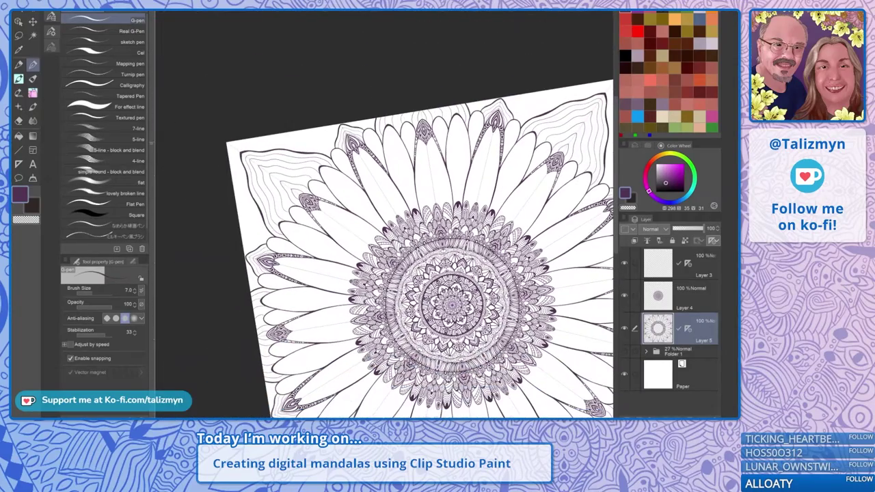
drag(453, 306, 408, 237)
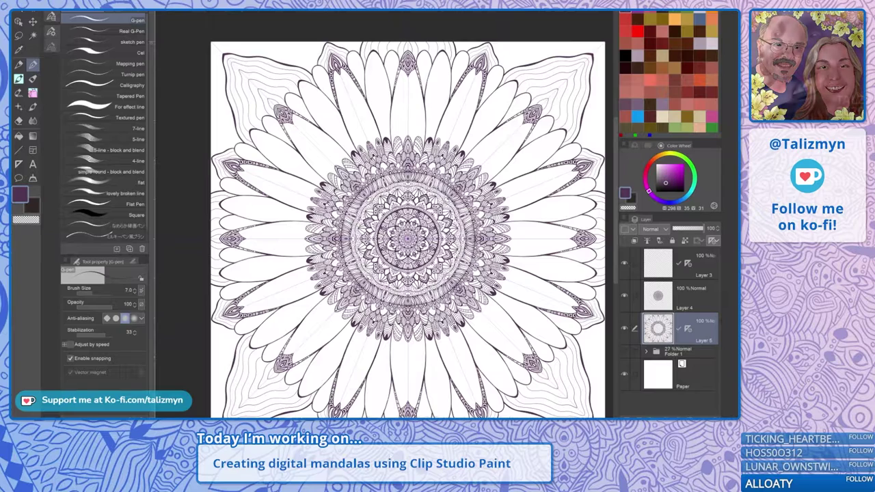
drag(408, 238, 393, 338)
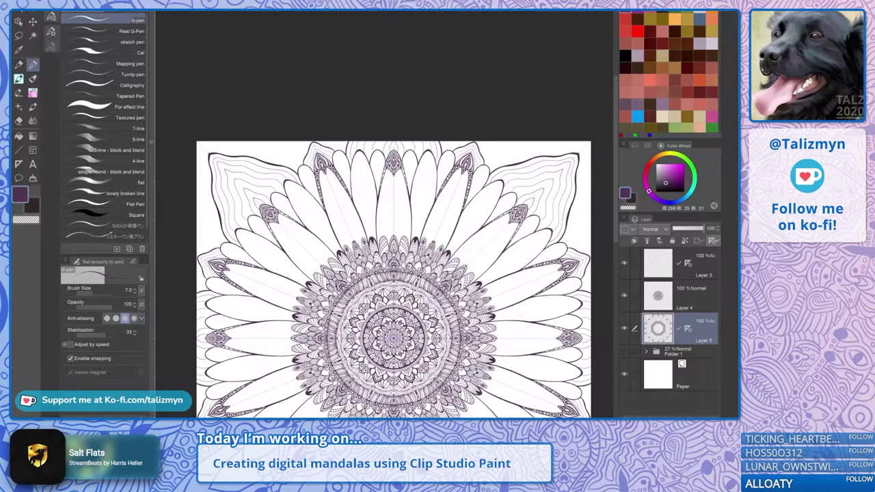
scroll(480, 191, up, 6)
scroll(356, 314, up, 3)
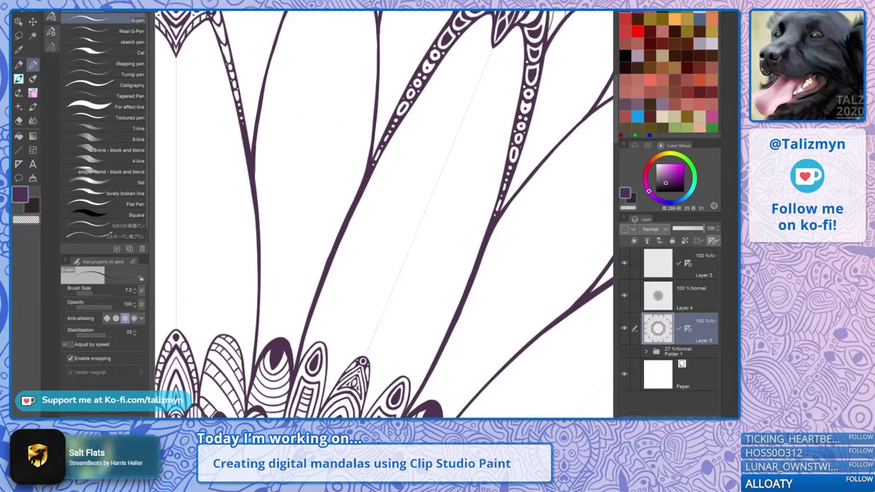
drag(410, 205, 394, 208)
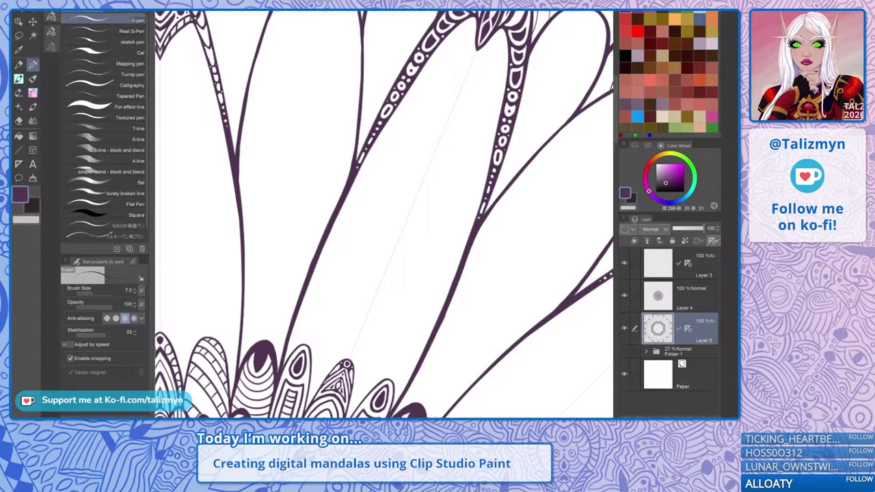
drag(410, 191, 379, 215)
scroll(403, 184, down, 1)
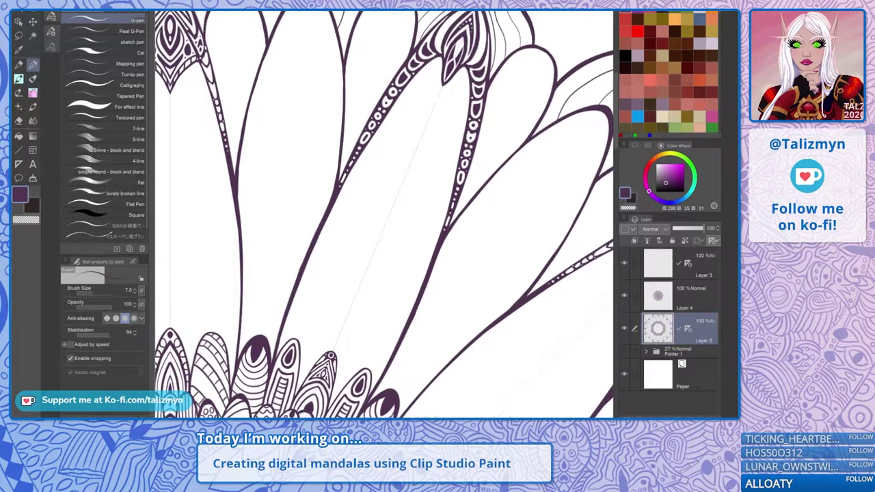
Try to draw a thin contour line just inside the outline of a large blank petal, undoing each attempt
mouse_move(285, 344)
mouse_down()
mouse_move(329, 234)
mouse_move(434, 87)
mouse_up()
key(ctrl+z)
mouse_move(287, 333)
mouse_down()
mouse_move(311, 246)
mouse_move(359, 159)
mouse_move(432, 85)
mouse_up()
key(ctrl+z)
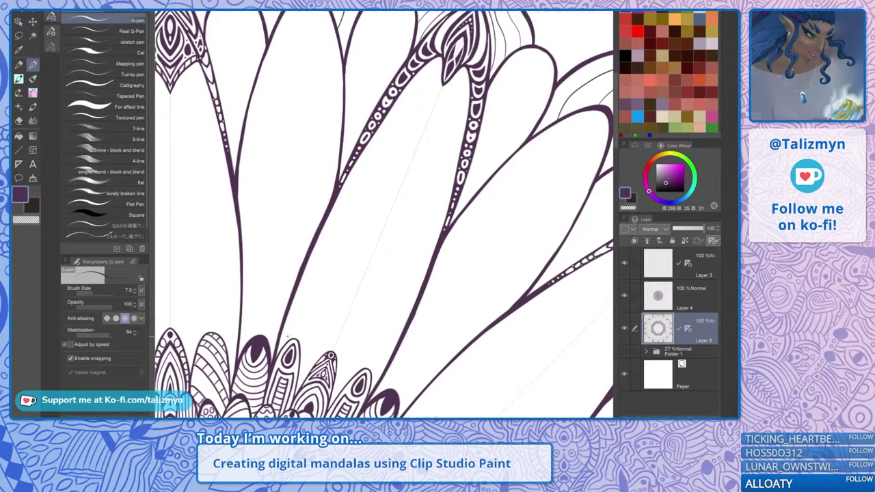
mouse_move(288, 335)
mouse_down()
mouse_move(351, 184)
mouse_move(434, 68)
mouse_up()
key(ctrl+z)
mouse_move(293, 309)
mouse_down()
mouse_move(381, 135)
mouse_move(420, 82)
mouse_move(443, 71)
mouse_up()
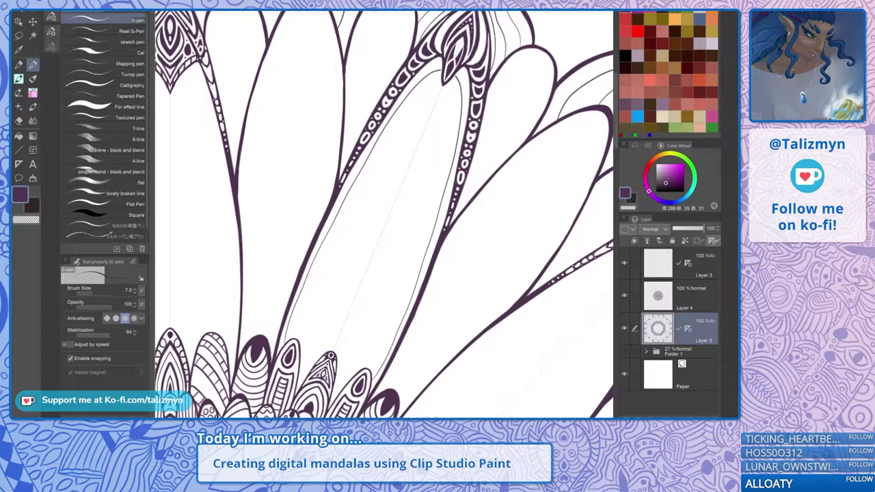
key(ctrl+z)
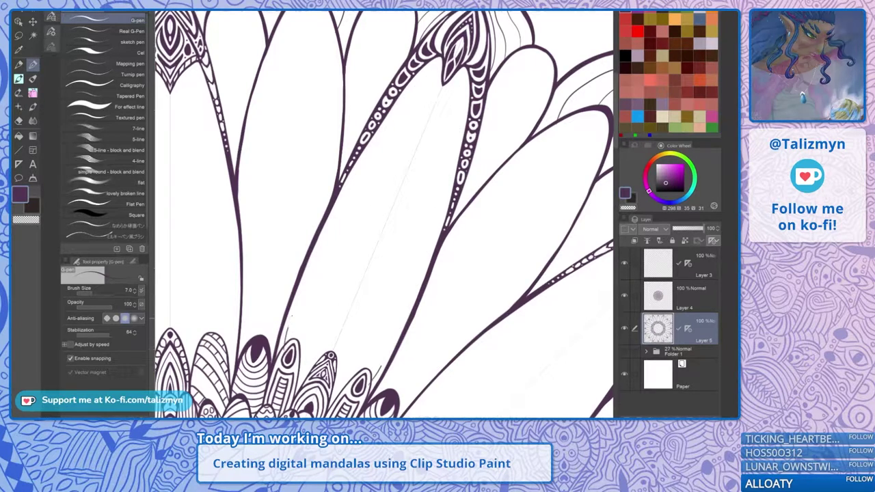
mouse_move(318, 252)
mouse_down()
mouse_move(402, 89)
mouse_move(444, 60)
mouse_up()
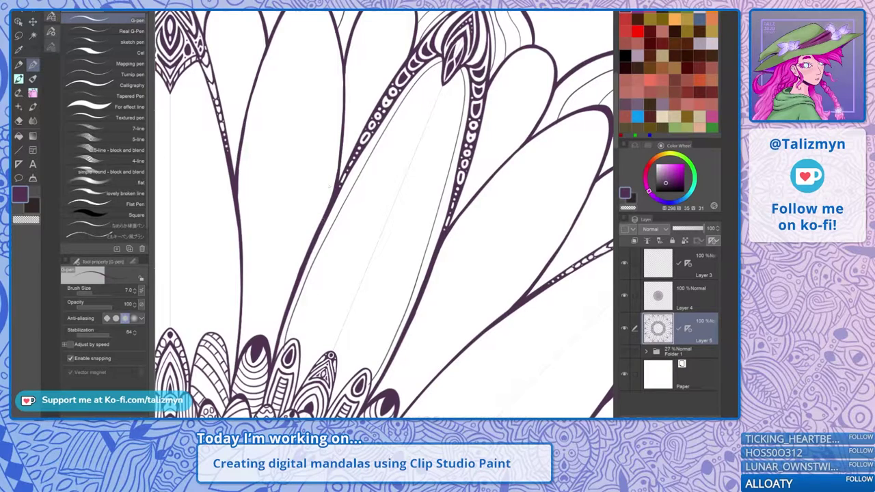
key(ctrl+z)
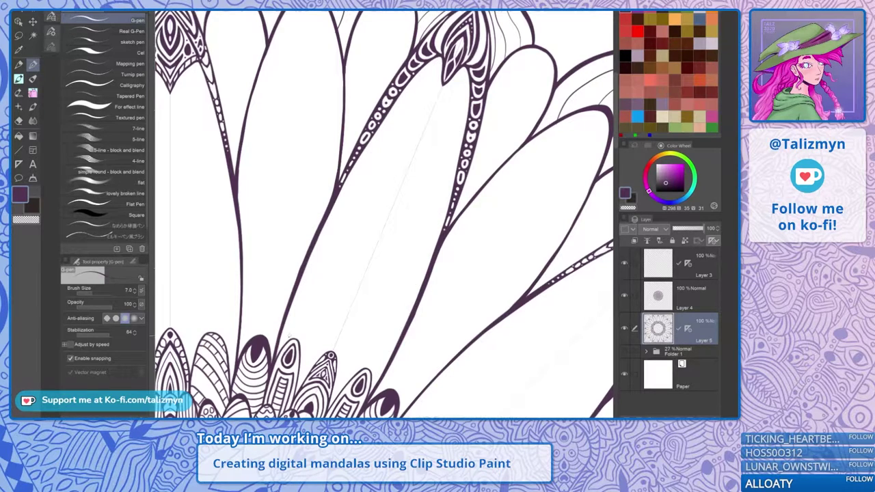
Try filling the large petal with nested pointed contour lines that follow its outline inward to the centre line
mouse_move(286, 349)
mouse_down()
mouse_move(294, 304)
mouse_move(369, 155)
mouse_move(411, 92)
mouse_move(438, 68)
mouse_up()
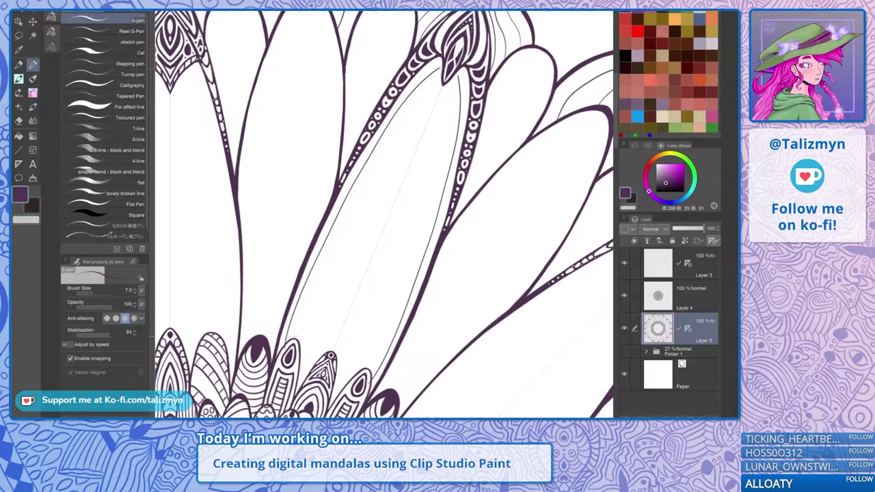
mouse_move(295, 342)
mouse_down()
mouse_move(296, 319)
mouse_move(384, 145)
mouse_move(438, 81)
mouse_up()
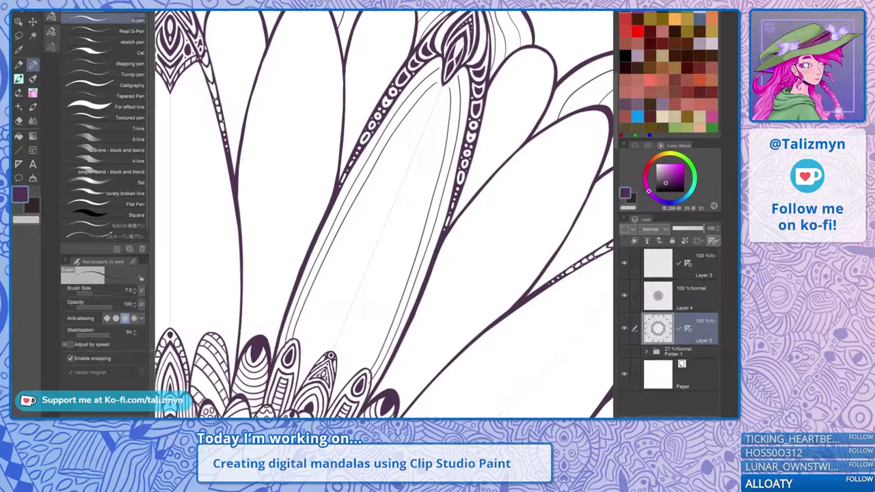
mouse_move(302, 348)
mouse_down()
mouse_move(308, 310)
mouse_move(341, 241)
mouse_move(430, 107)
mouse_up()
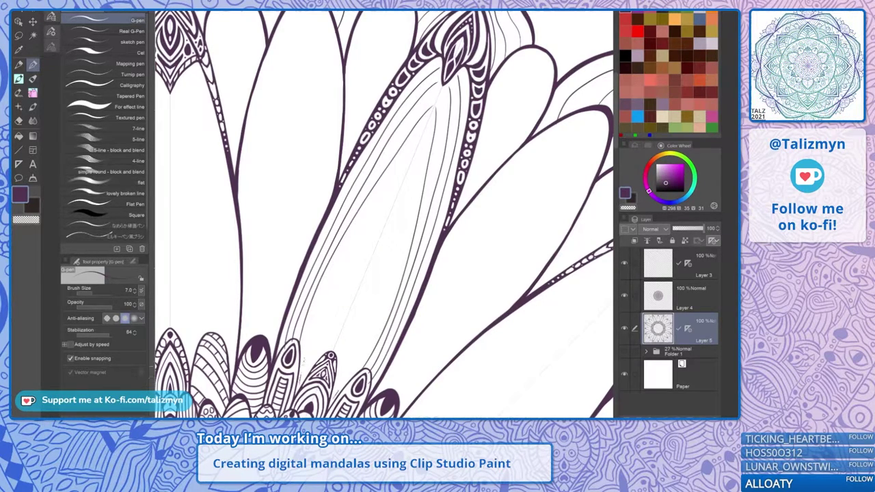
mouse_move(369, 359)
mouse_down()
mouse_move(405, 233)
mouse_move(415, 152)
mouse_up()
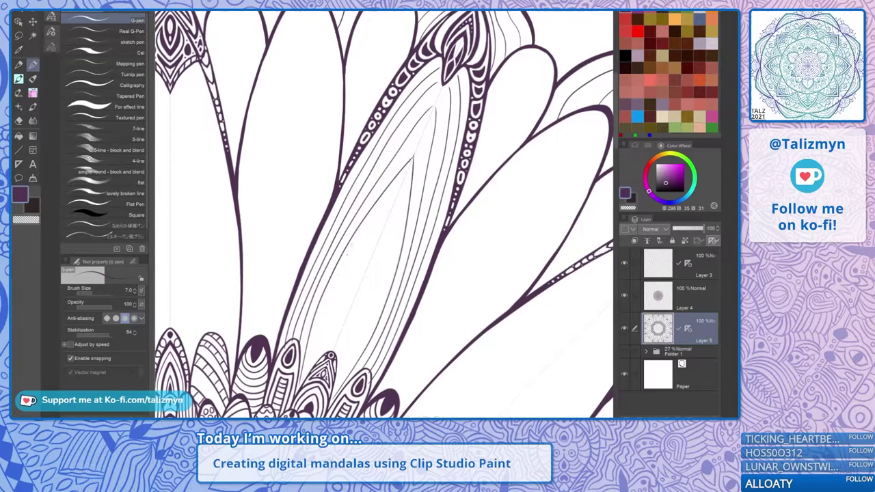
mouse_move(341, 373)
mouse_down()
mouse_move(397, 230)
mouse_move(397, 191)
mouse_up()
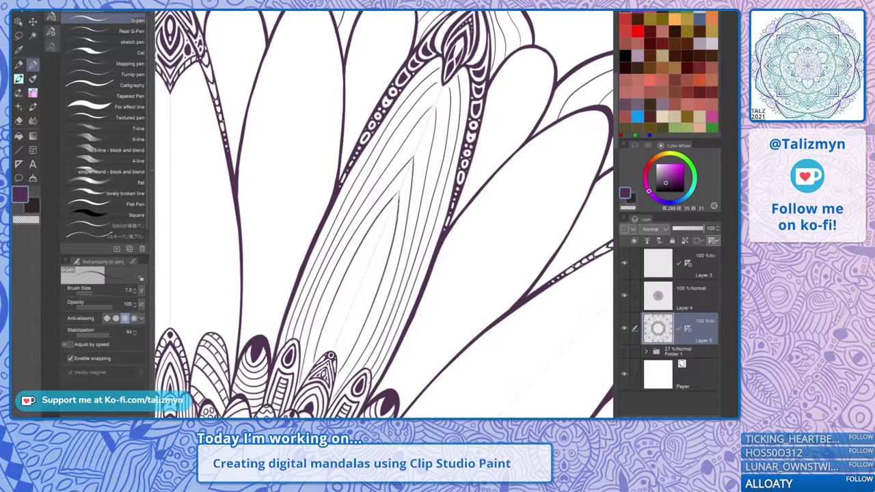
Check the nested contour lines across the whole mandala and undo all of them
scroll(458, 179, down, 5)
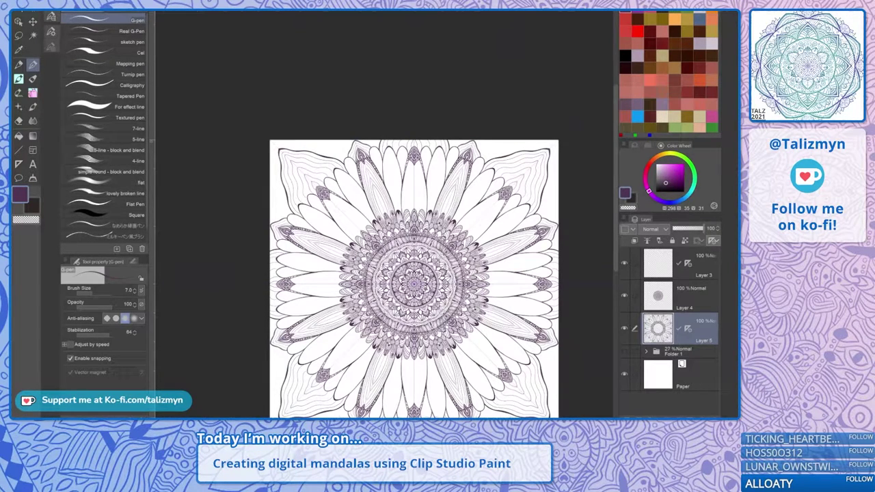
scroll(465, 192, up, 5)
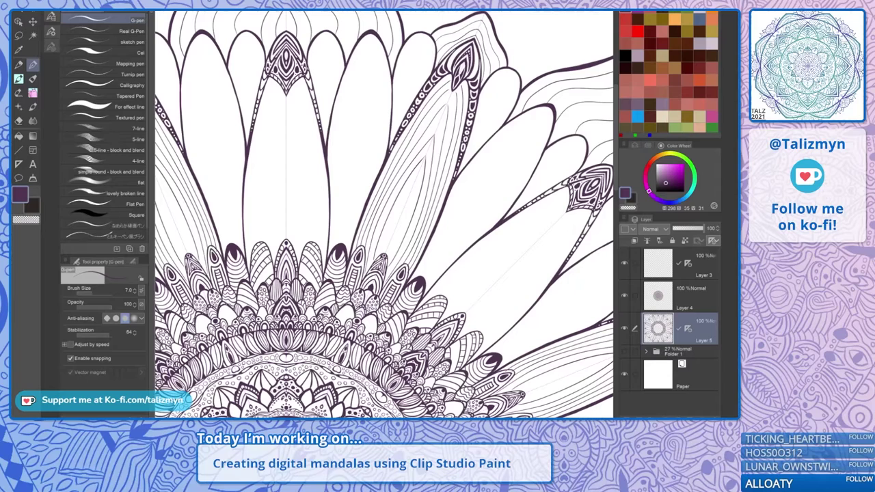
key(ctrl+z)
key(ctrl+z)
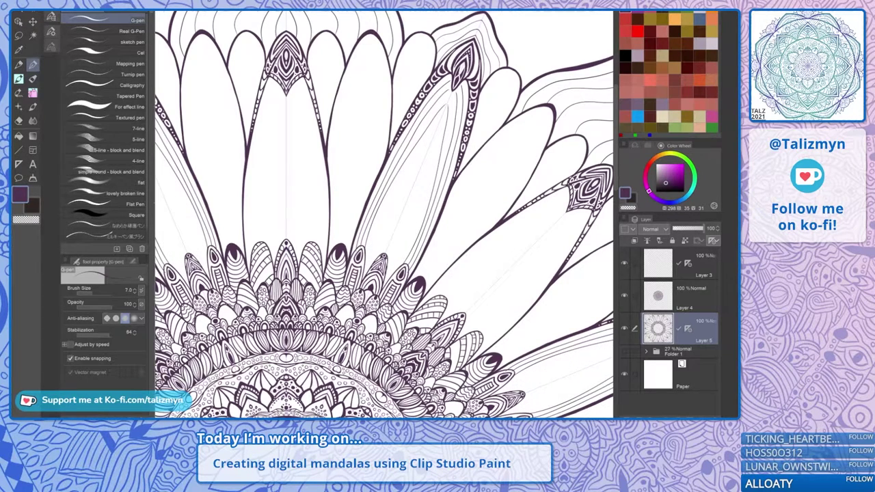
key(ctrl+z)
key(ctrl+z)
key(ctrl+z)
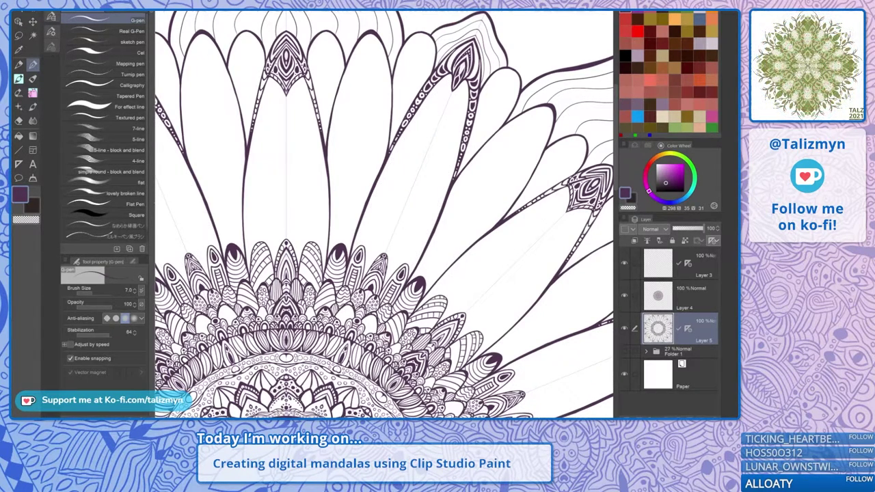
Try curved V-shaped lines below the patterned tip of the large petal, and undo them
drag(383, 205, 438, 231)
scroll(347, 116, up, 3)
mouse_move(368, 107)
mouse_down()
mouse_move(410, 82)
mouse_move(380, 120)
mouse_move(380, 176)
mouse_up()
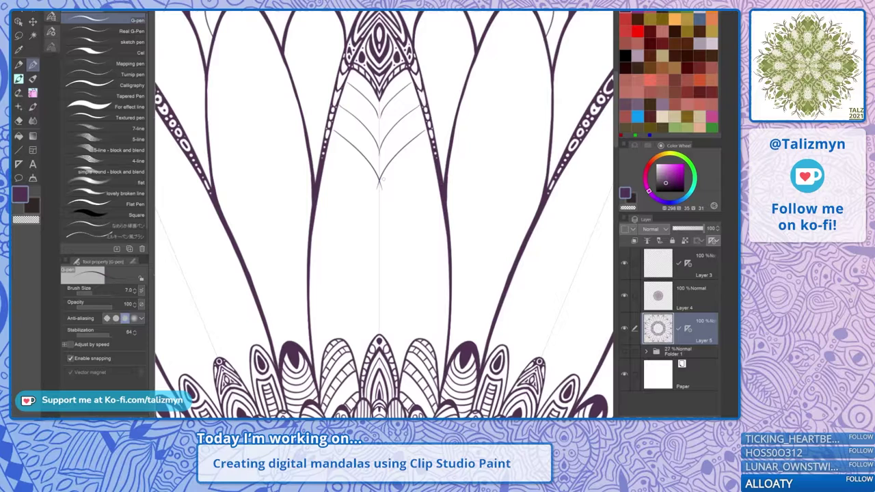
key(ctrl+z)
key(ctrl+z)
key(ctrl+z)
Fill the large petal with curved chevron lines peaking on its centre line, from the base to just below the patterned tip
drag(385, 219, 378, 210)
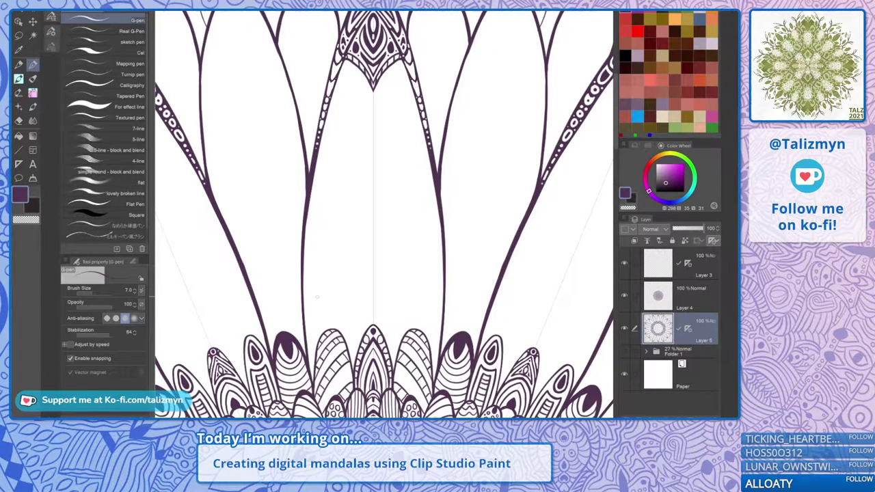
mouse_move(310, 340)
mouse_down()
mouse_move(322, 312)
mouse_move(332, 332)
mouse_move(382, 268)
mouse_up()
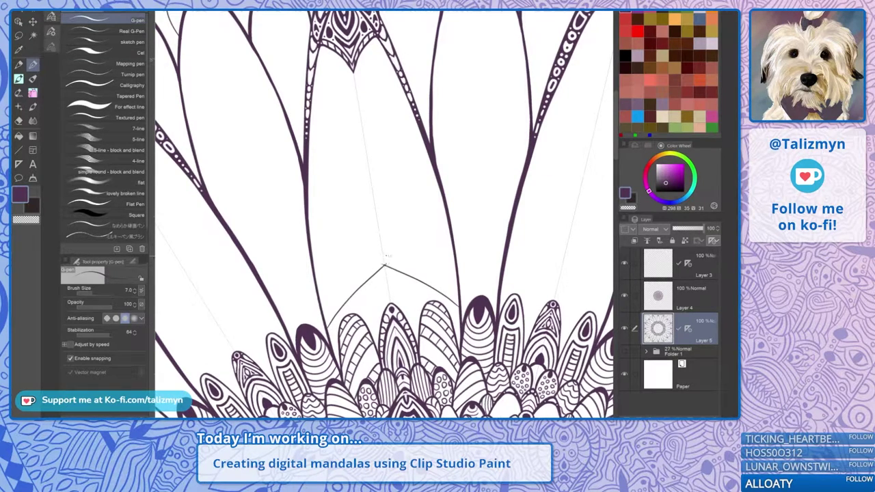
drag(322, 307, 382, 248)
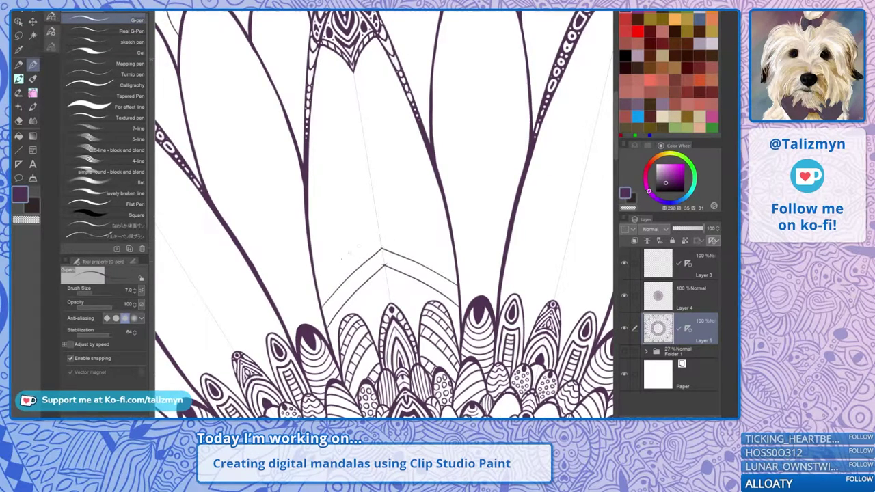
drag(319, 290, 378, 232)
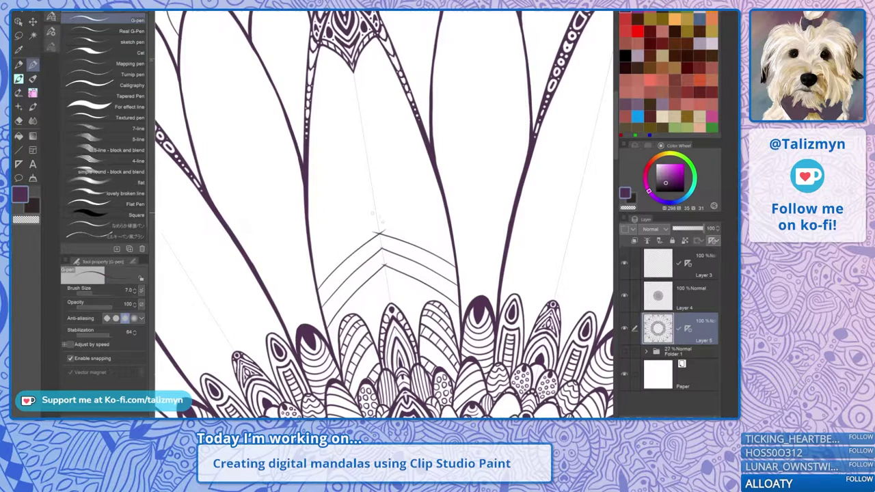
drag(315, 270, 377, 214)
drag(314, 252, 379, 200)
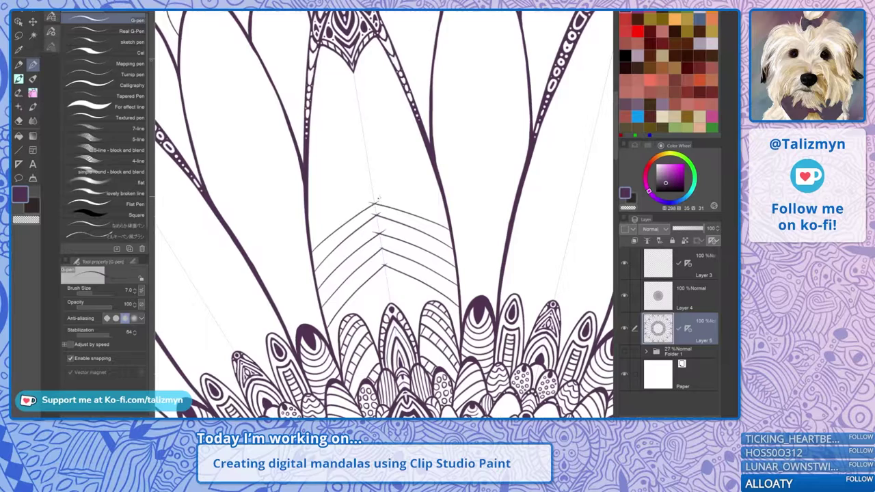
drag(311, 237, 373, 194)
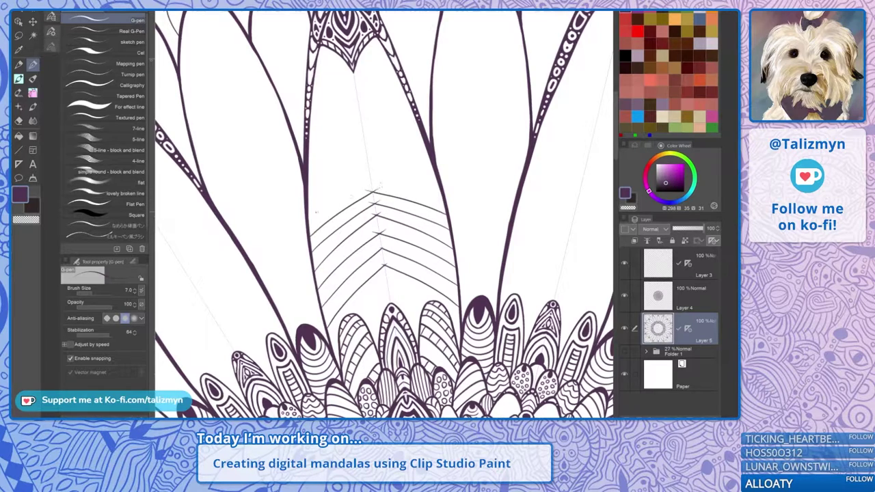
drag(313, 216, 368, 183)
drag(312, 204, 368, 164)
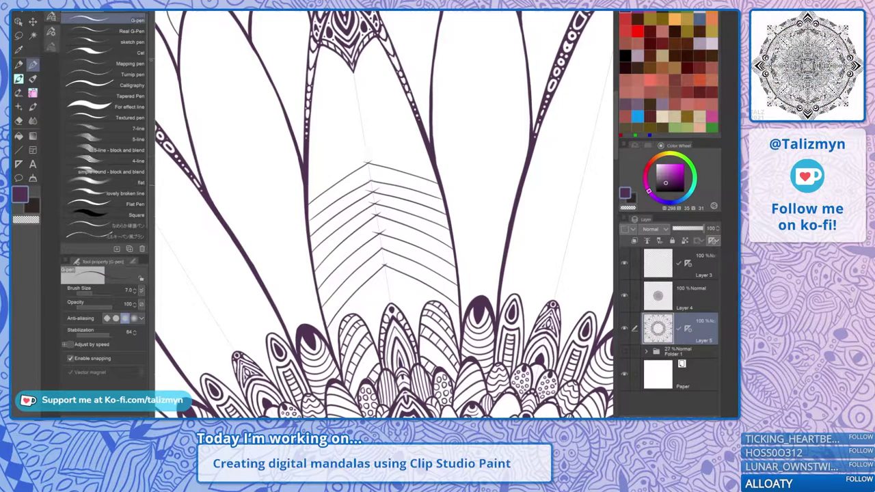
drag(309, 186, 369, 141)
drag(309, 162, 369, 128)
mouse_move(312, 142)
mouse_down()
mouse_move(414, 126)
mouse_move(363, 109)
mouse_up()
mouse_move(315, 123)
mouse_down()
mouse_move(366, 97)
mouse_move(313, 117)
mouse_move(356, 92)
mouse_up()
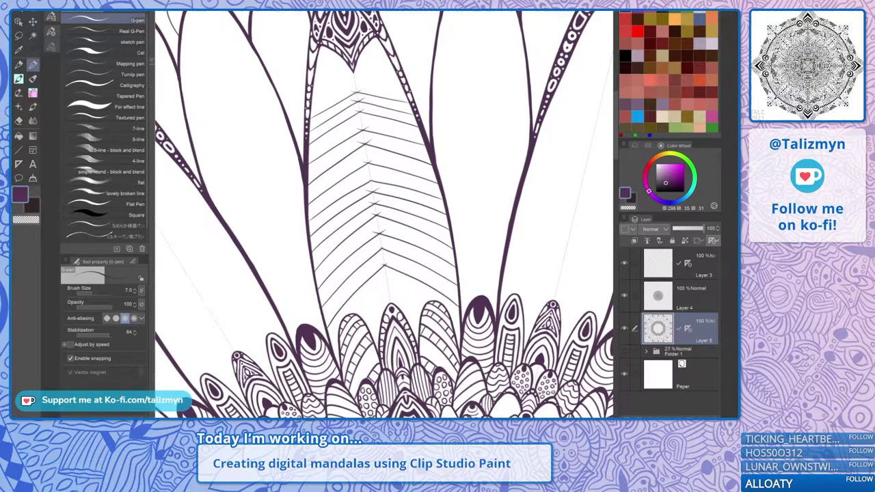
Erase the overshooting line ends at the chevron peaks in the lower half of the large petal with the Hard eraser
mouse_move(390, 64)
mouse_down()
mouse_move(421, 192)
mouse_move(394, 67)
mouse_move(508, 104)
mouse_up()
key(e)
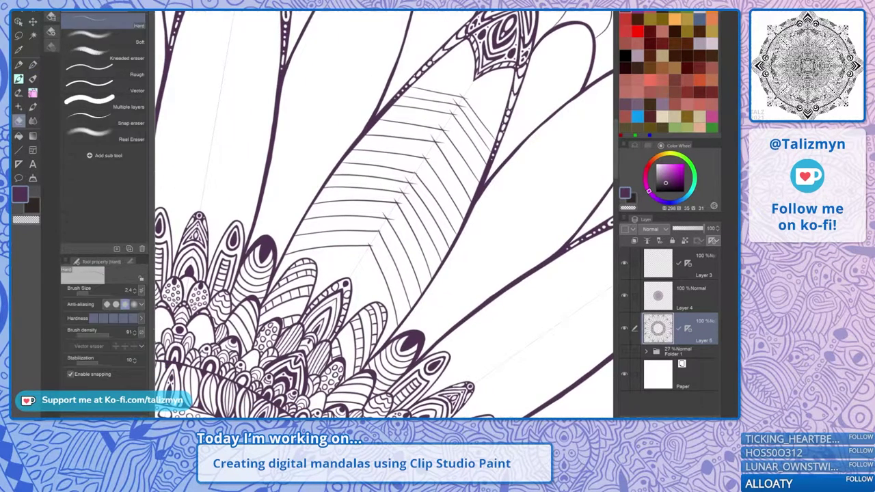
key(ctrl+plus)
key(ctrl+plus)
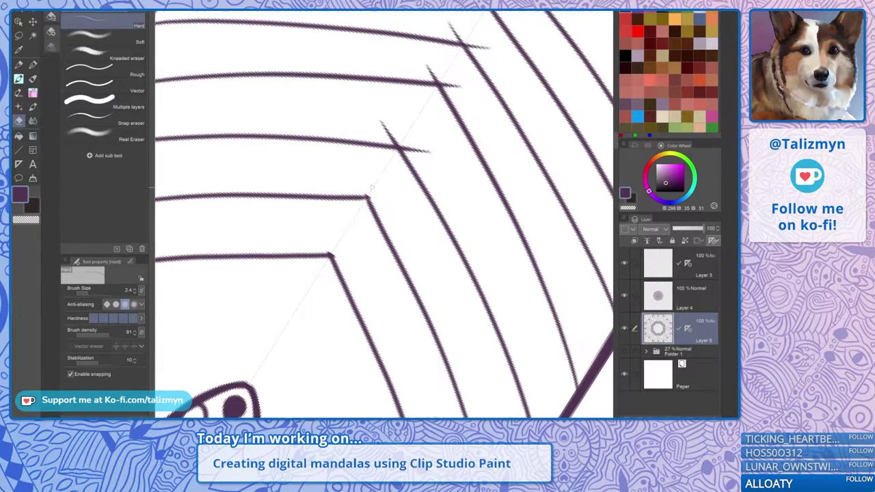
mouse_move(391, 135)
mouse_down()
mouse_move(425, 150)
mouse_move(355, 249)
mouse_up()
drag(396, 179, 395, 183)
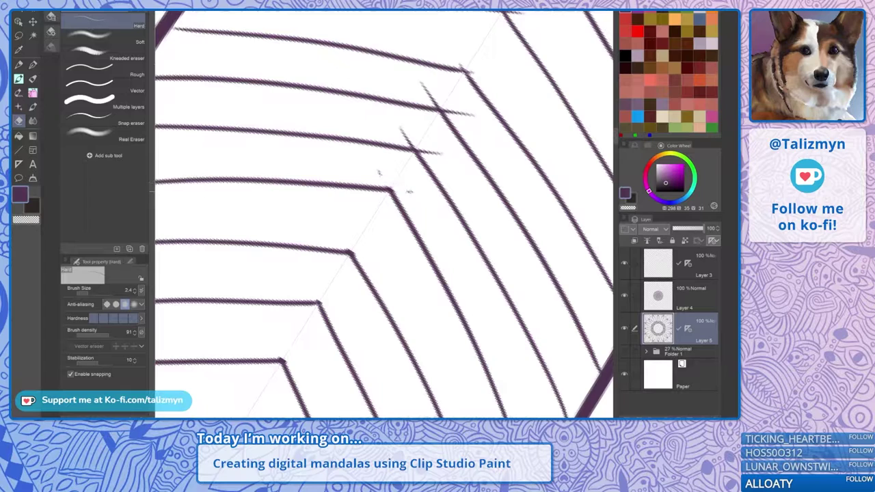
mouse_move(418, 140)
mouse_down()
mouse_move(401, 132)
mouse_move(438, 153)
mouse_up()
drag(446, 104, 461, 111)
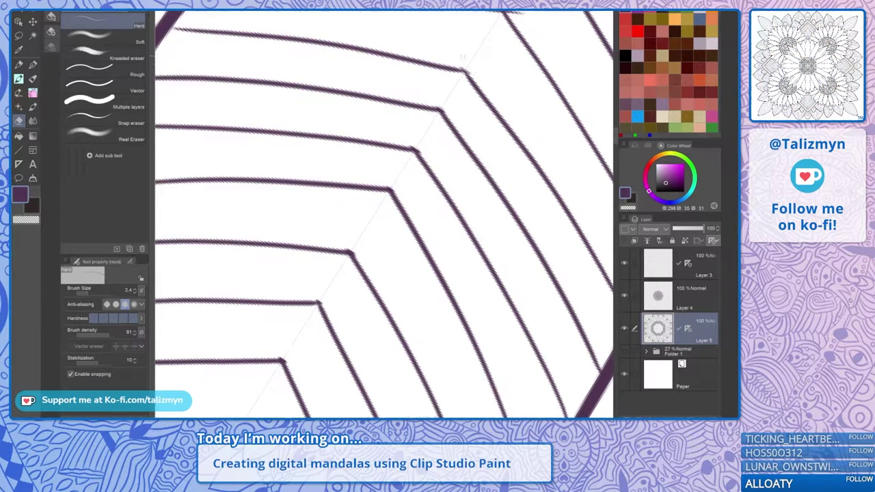
Erase the remaining crossed line ends at the upper chevron peaks, up to the topmost line, leaving clean corners on the centre line
mouse_move(469, 72)
mouse_down()
mouse_move(388, 154)
mouse_move(364, 207)
mouse_up()
drag(391, 133, 418, 144)
drag(432, 68, 478, 86)
mouse_move(477, 55)
mouse_down()
mouse_move(439, 192)
mouse_move(448, 172)
mouse_move(439, 164)
mouse_move(449, 176)
mouse_up()
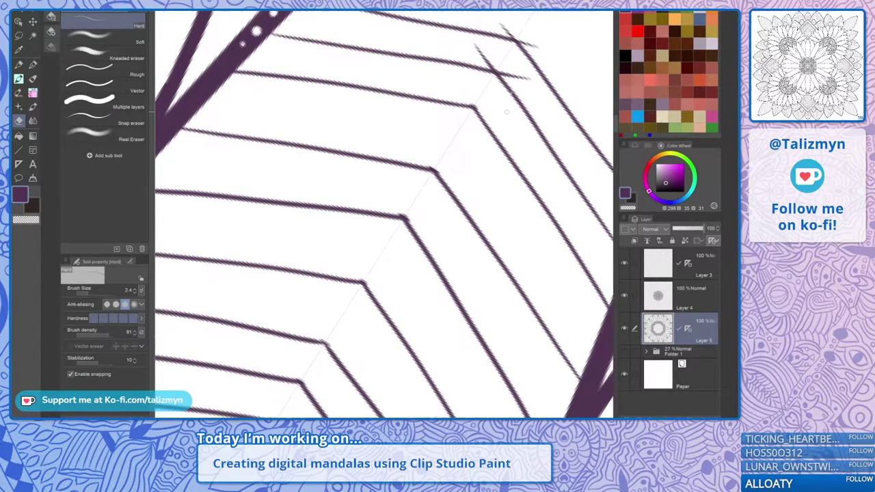
mouse_move(514, 81)
mouse_down()
mouse_move(504, 74)
mouse_move(530, 78)
mouse_up()
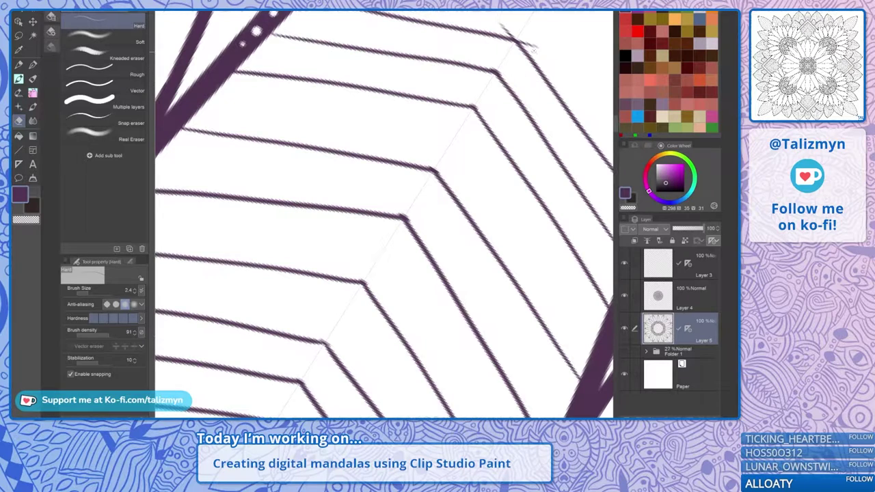
drag(531, 45, 502, 26)
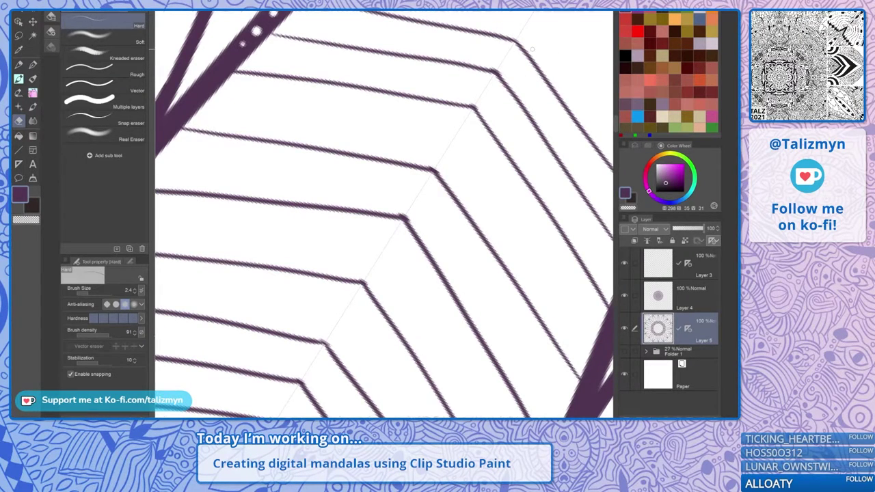
With the G-pen, thicken and extend the outer ends of the two topmost chevron lines to meet the petal's beaded border
key(p)
scroll(478, 192, down, 4)
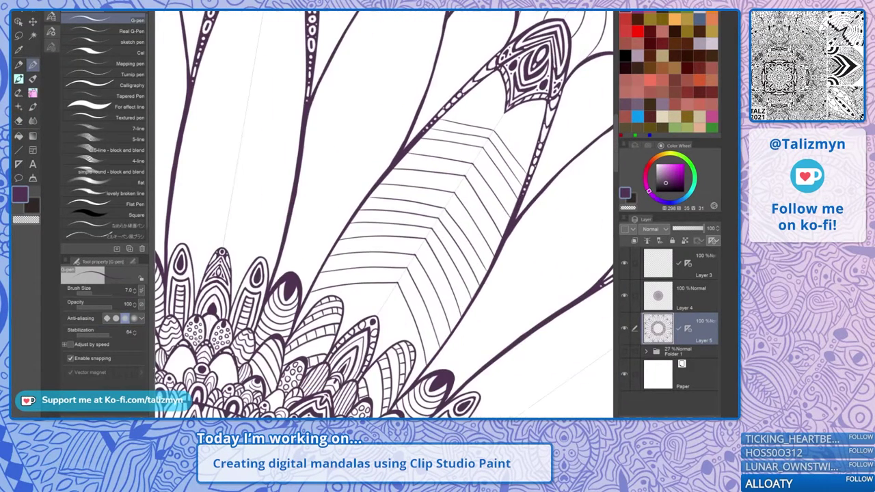
scroll(478, 191, down, 2)
drag(549, 133, 441, 116)
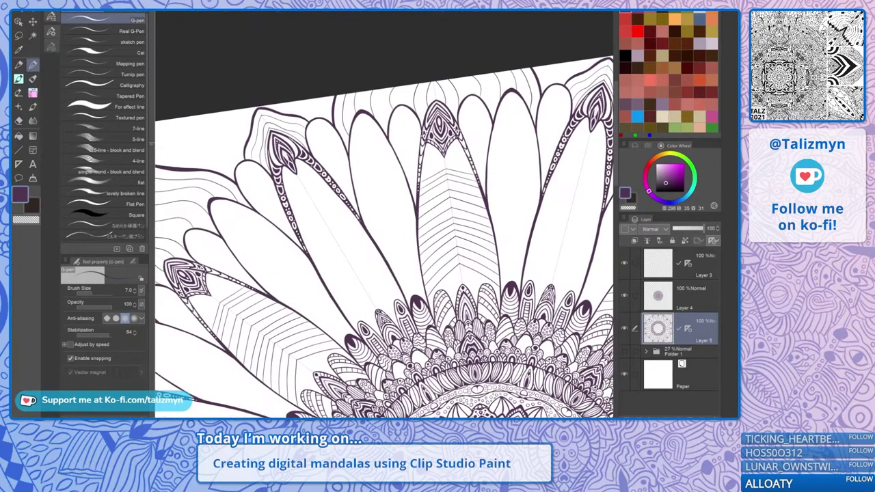
scroll(441, 141, up, 3)
key(ctrl+plus)
key(ctrl+plus)
key(ctrl+plus)
key(ctrl+plus)
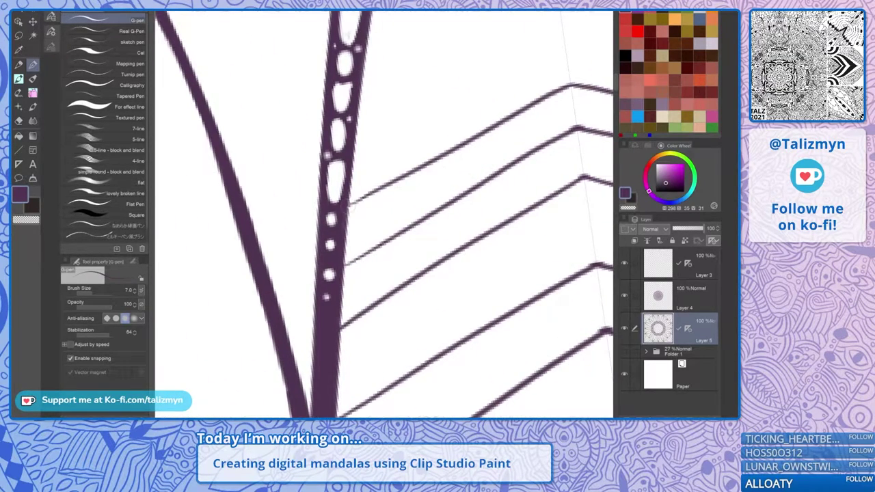
drag(348, 206, 379, 190)
drag(448, 152, 524, 56)
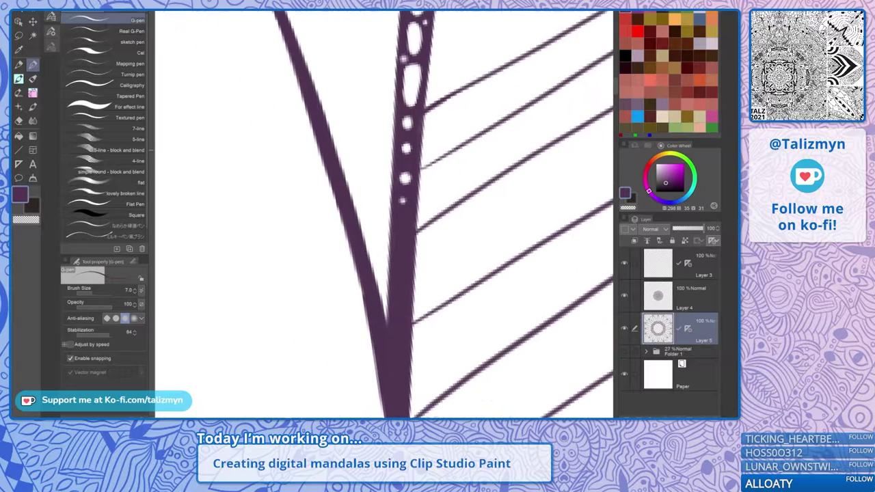
drag(418, 169, 491, 127)
Thicken the thin outer ends of the middle and lower chevron lines and join them to the petal's outline
scroll(403, 232, down, 4)
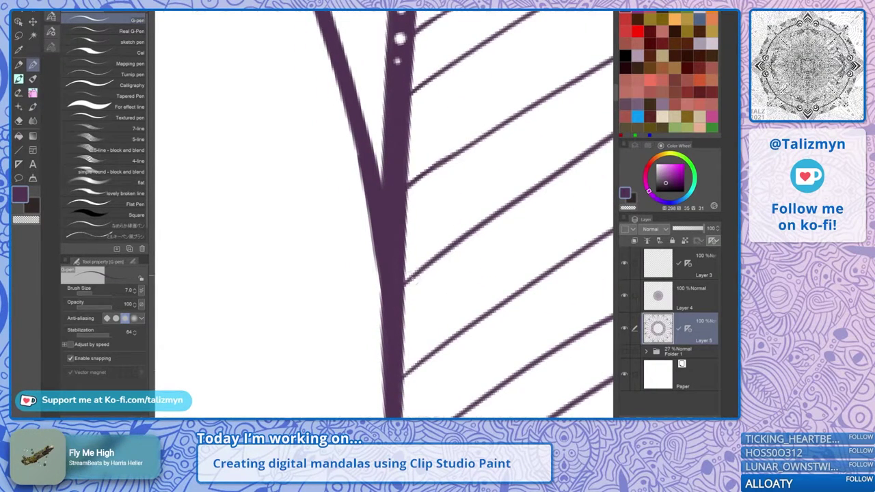
scroll(464, 224, down, 3)
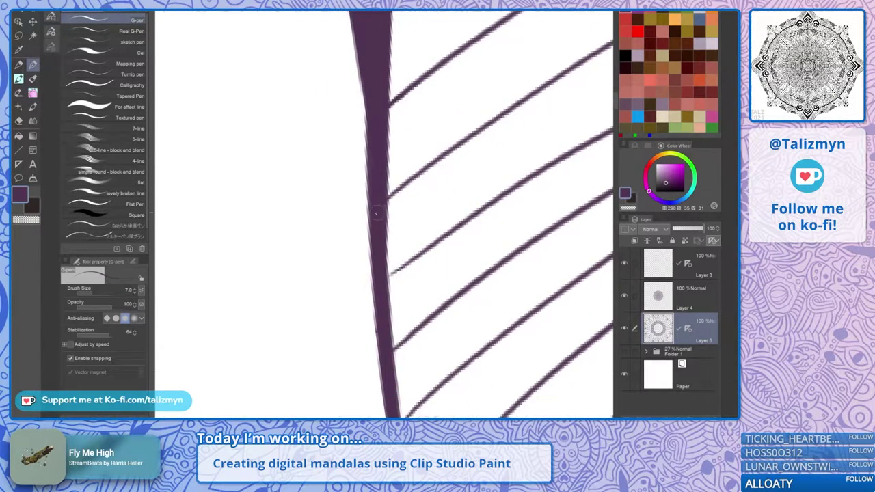
drag(383, 287, 465, 228)
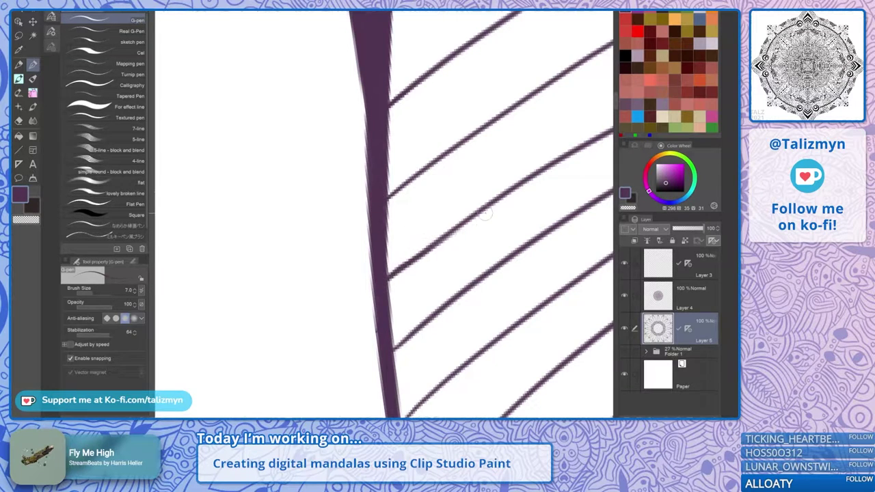
drag(424, 248, 396, 115)
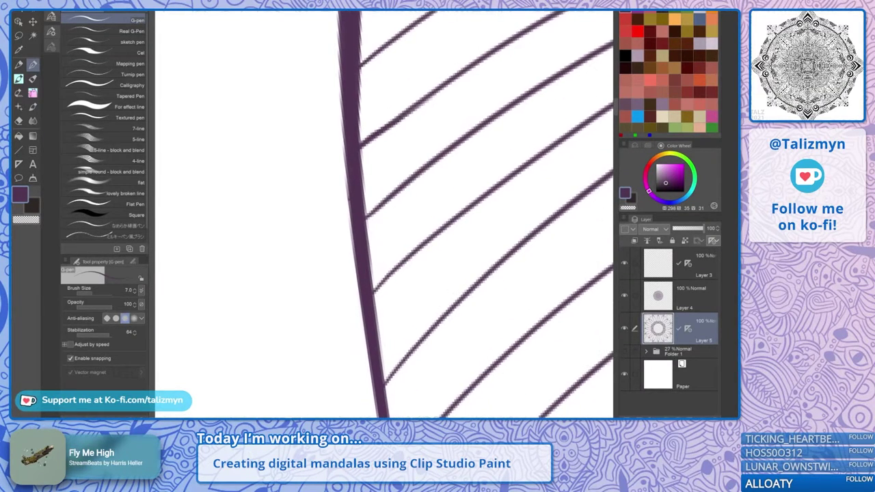
mouse_move(371, 299)
mouse_down()
mouse_move(428, 233)
mouse_move(384, 54)
mouse_up()
drag(341, 205, 416, 125)
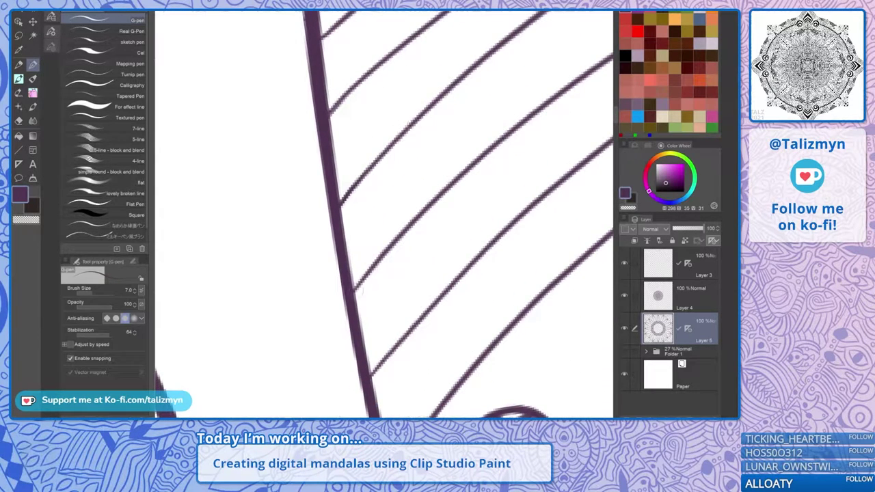
scroll(439, 189, down, 2)
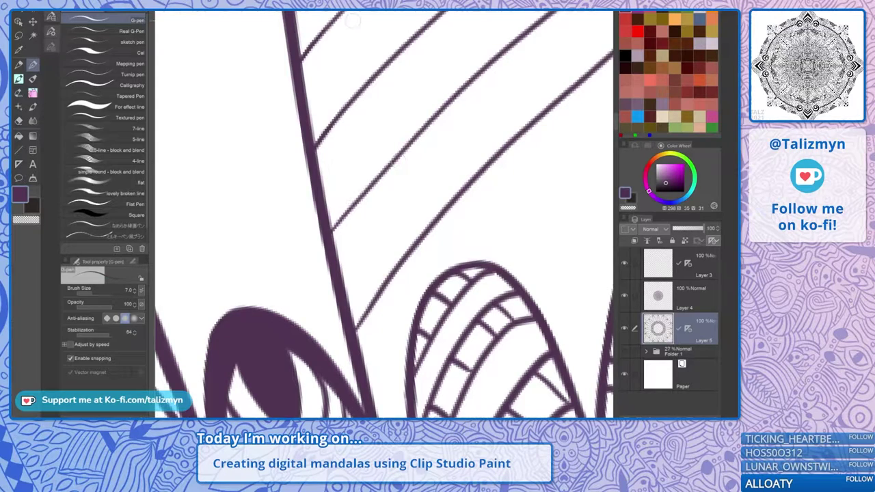
drag(328, 239, 362, 194)
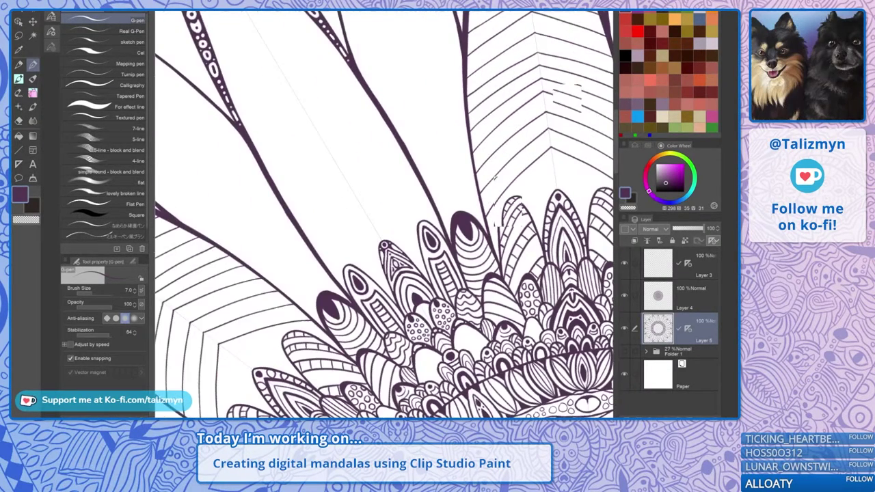
Draw three more curved chevron lines above the existing ones, the last one running into the point of the petal's patterned tip
scroll(384, 213, down, 4)
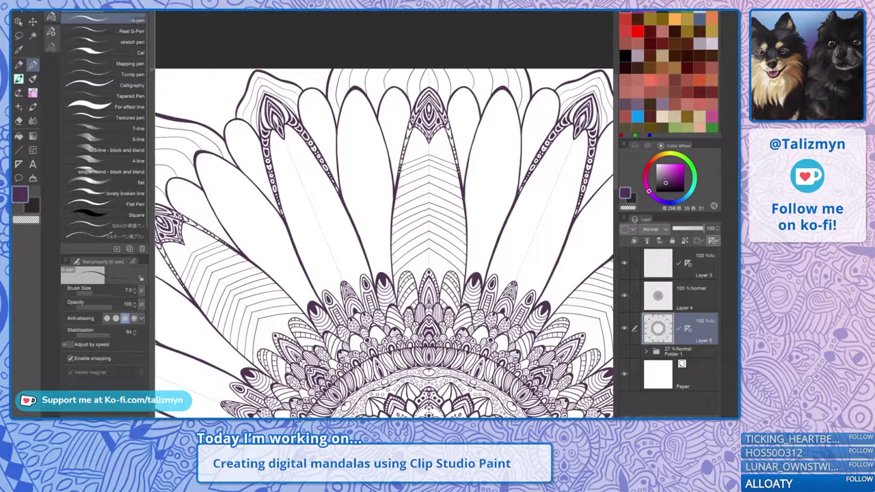
key(minus)
key(minus)
key(minus)
key(minus)
key(minus)
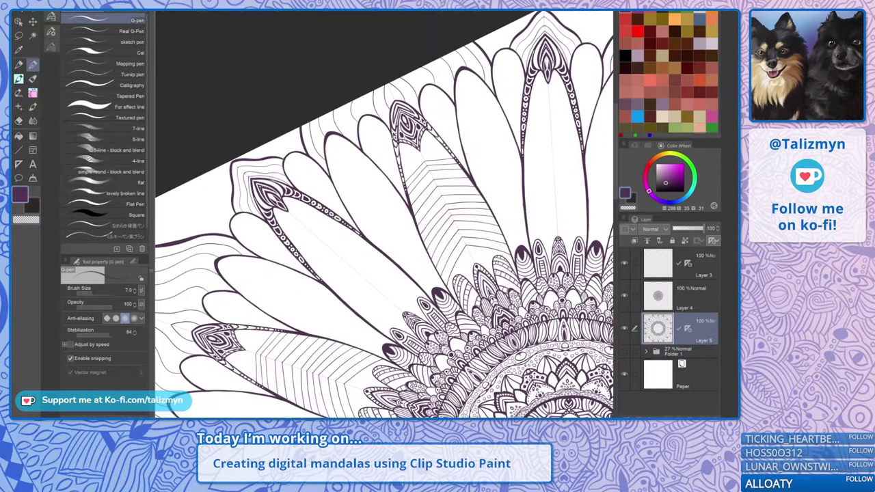
scroll(410, 159, up, 6)
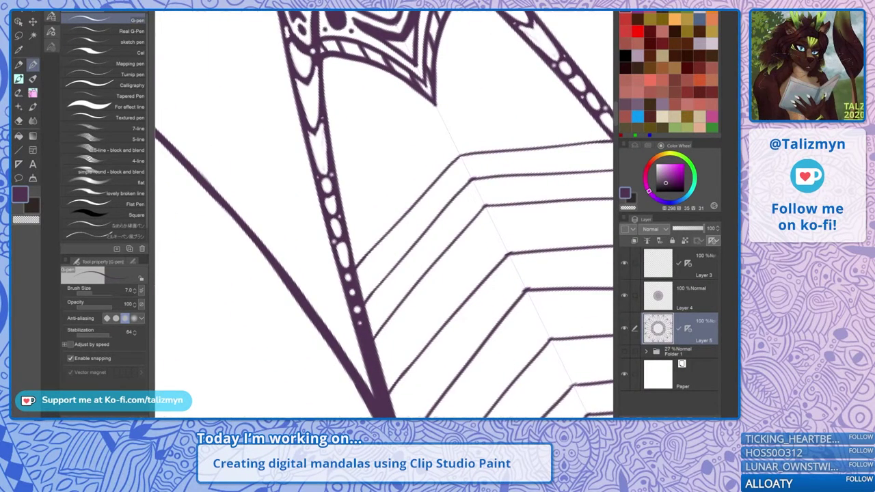
drag(347, 233, 445, 134)
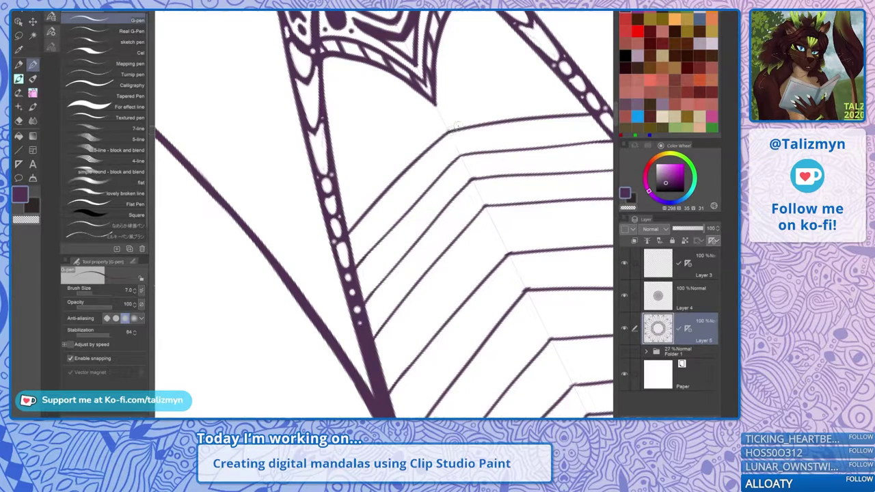
drag(342, 204, 438, 110)
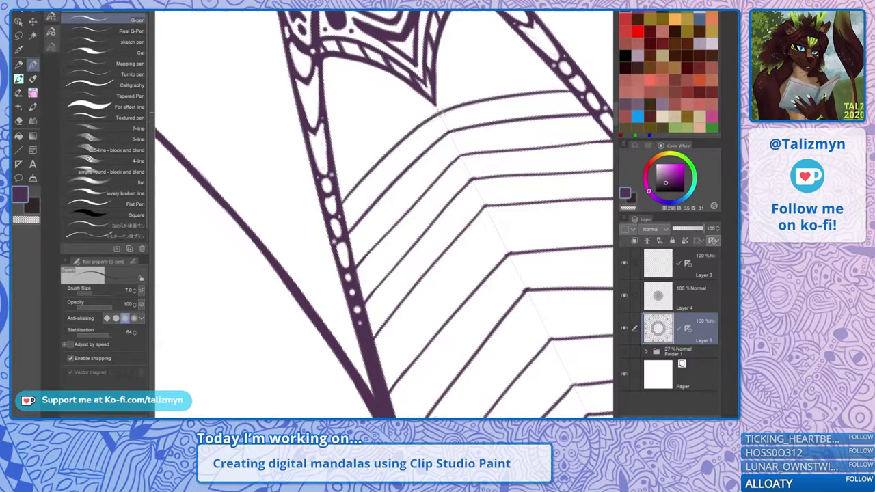
mouse_move(358, 152)
mouse_down()
mouse_move(442, 84)
mouse_move(444, 156)
mouse_up()
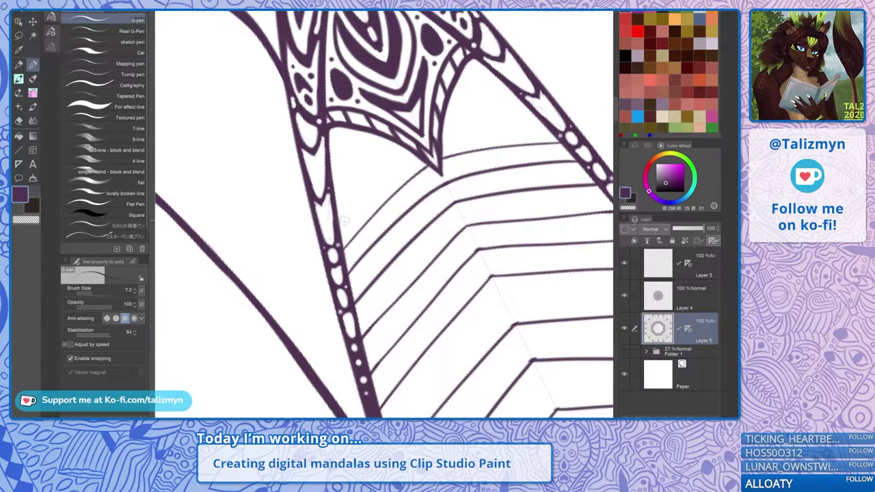
Erase stray ink in the beaded border and fill the gaps beside the patterned tip with closely spaced curved lines
key(e)
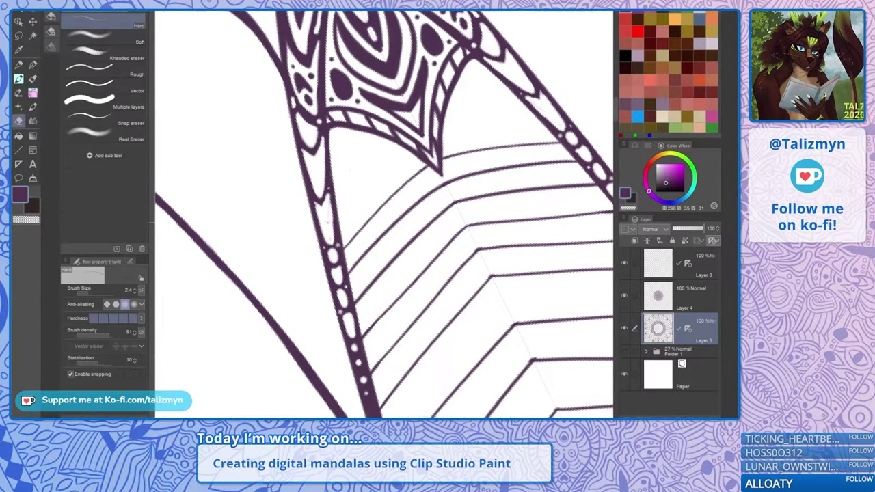
mouse_move(328, 219)
mouse_down()
mouse_move(329, 202)
mouse_move(334, 233)
mouse_move(331, 212)
mouse_up()
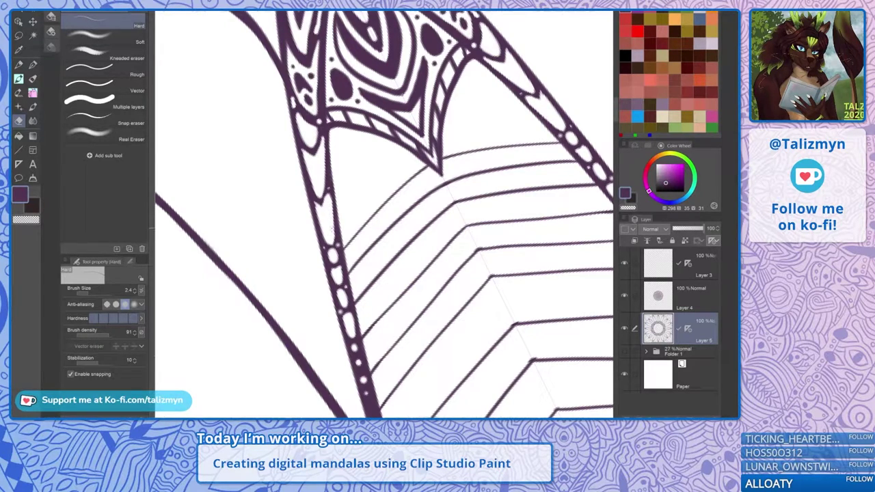
key(p)
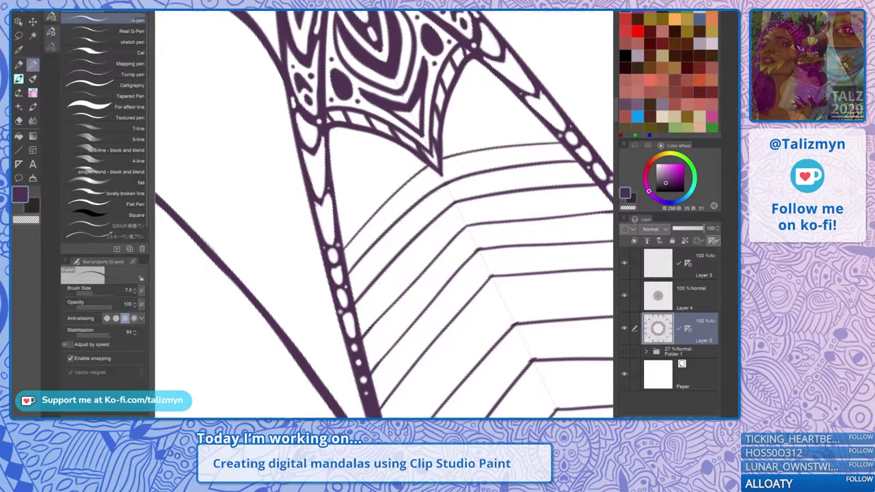
drag(339, 228, 426, 160)
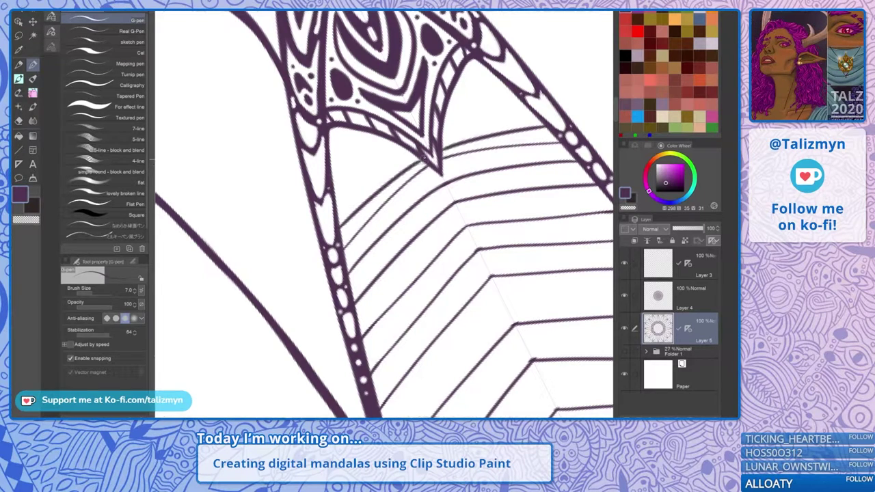
drag(335, 217, 415, 147)
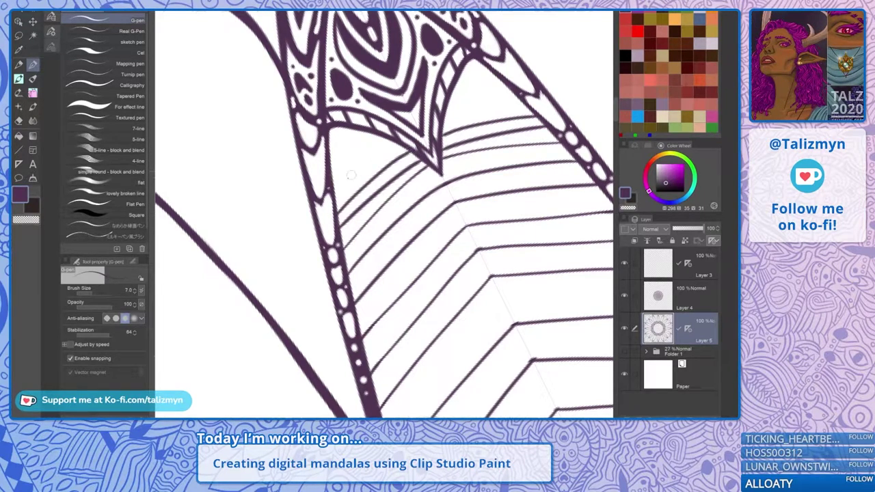
drag(338, 192, 523, 102)
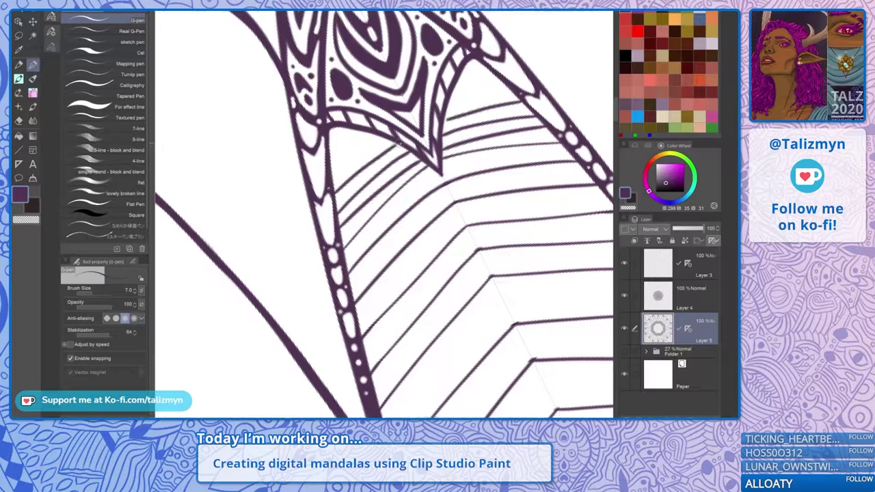
drag(335, 174, 386, 137)
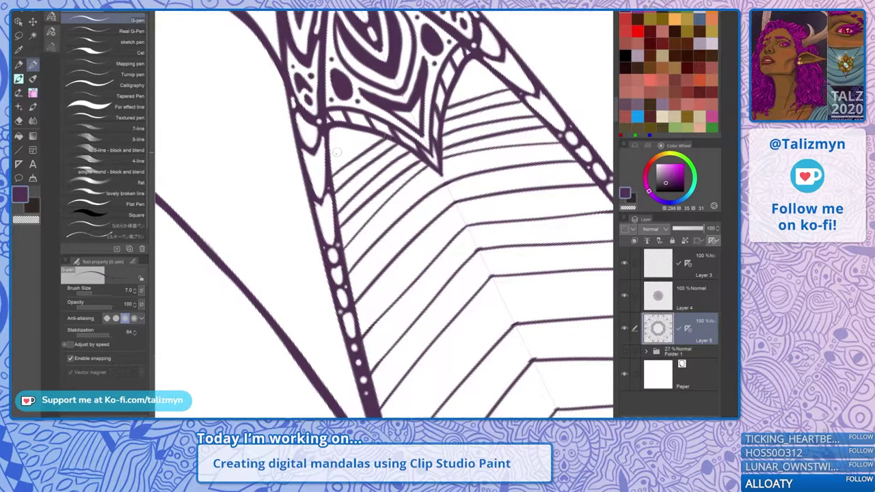
drag(335, 149, 499, 77)
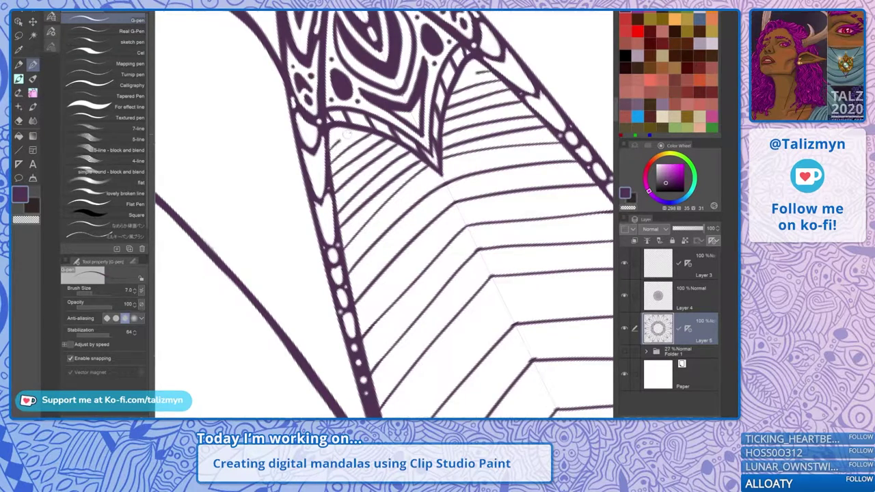
mouse_move(345, 135)
mouse_down()
mouse_move(363, 128)
mouse_move(337, 143)
mouse_move(361, 124)
mouse_up()
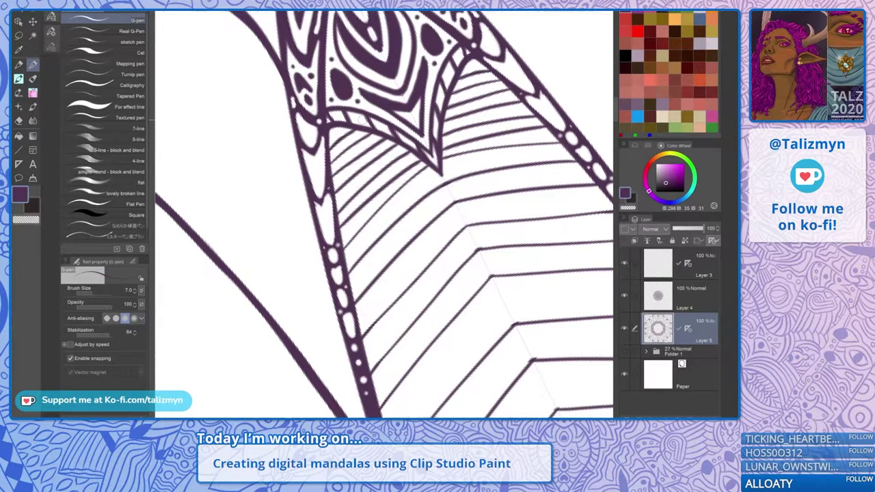
scroll(503, 172, down, 6)
key(asciicircum)
key(asciicircum)
key(asciicircum)
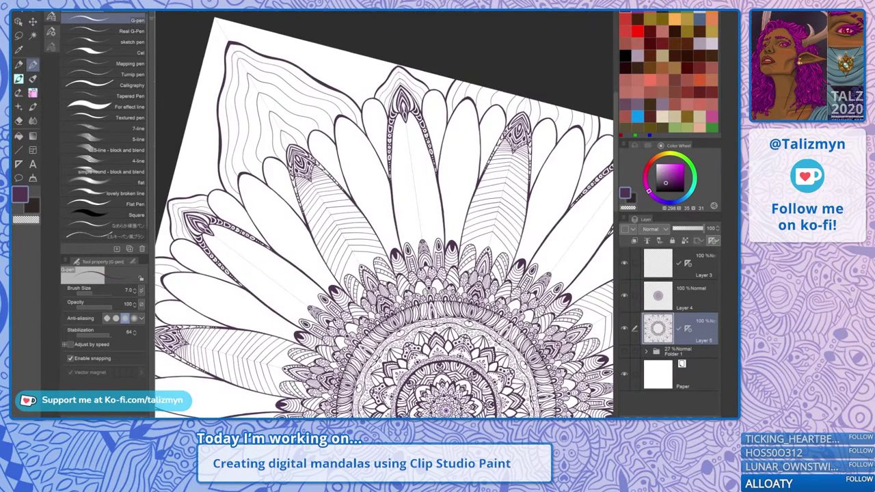
scroll(527, 157, up, 5)
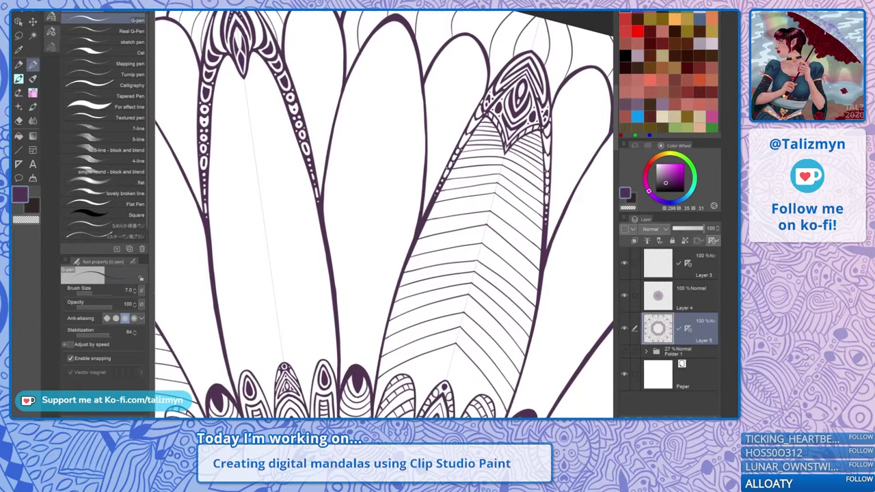
Undo the closely spaced curved lines beside the petal's patterned tip, including one more trial stroke
key(ctrl+z)
key(ctrl+z)
key(ctrl+z)
key(ctrl+z)
key(ctrl+z)
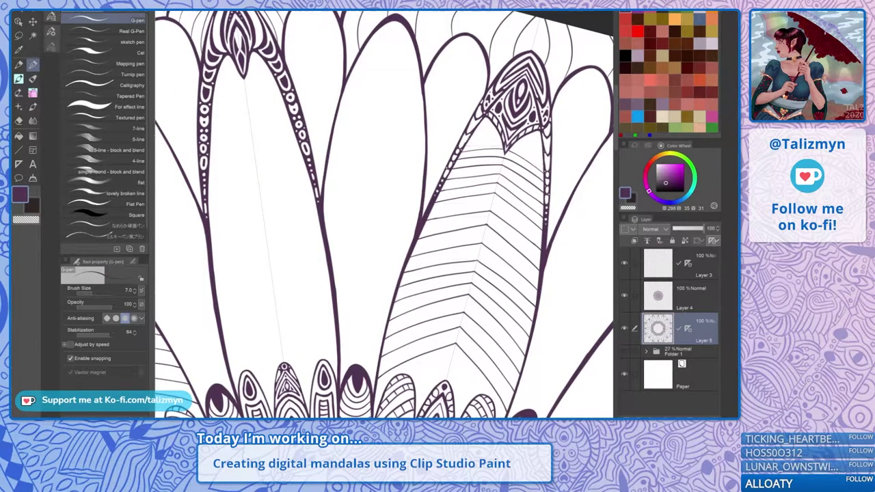
drag(507, 148, 545, 164)
key(ctrl+z)
Draw a rounded triangle in the gaps beside the patterned tip and roughly fill it with stabilization at 14
scroll(527, 140, up, 6)
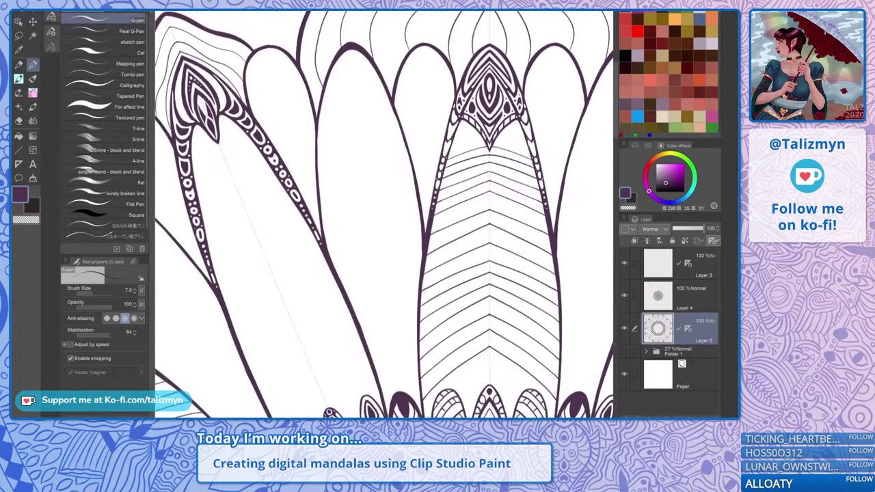
mouse_move(472, 158)
mouse_down()
mouse_move(495, 130)
mouse_move(533, 115)
mouse_move(555, 183)
mouse_up()
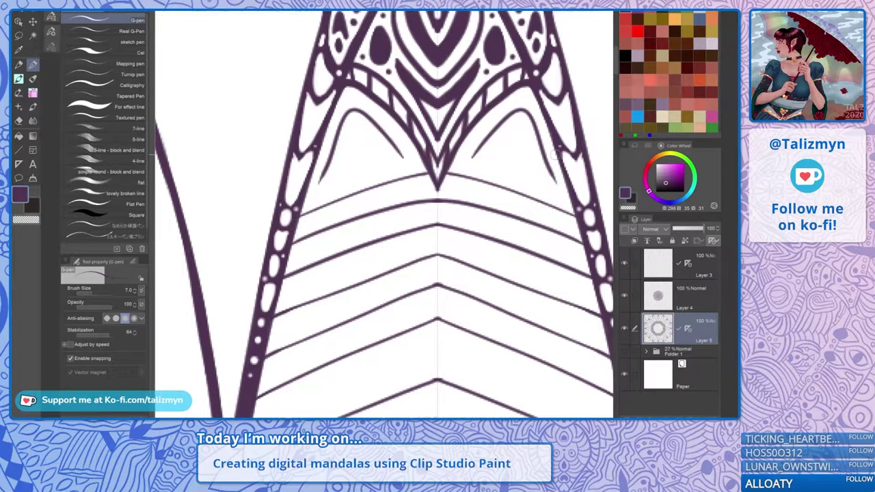
mouse_move(326, 168)
mouse_down()
mouse_move(320, 187)
mouse_move(406, 155)
mouse_up()
mouse_move(343, 164)
mouse_down()
mouse_move(326, 179)
mouse_move(372, 130)
mouse_move(332, 172)
mouse_move(352, 115)
mouse_move(401, 166)
mouse_move(327, 182)
mouse_move(357, 121)
mouse_move(343, 153)
mouse_move(358, 123)
mouse_move(348, 166)
mouse_move(363, 146)
mouse_move(372, 155)
mouse_move(350, 161)
mouse_up()
click(83, 335)
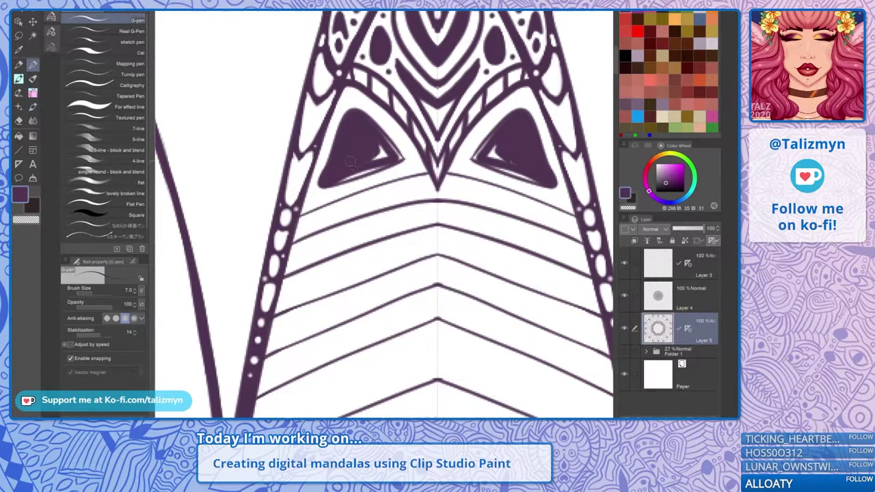
Fill the white spots left inside the triangle and along its edges with solid ink
scroll(350, 160, up, 4)
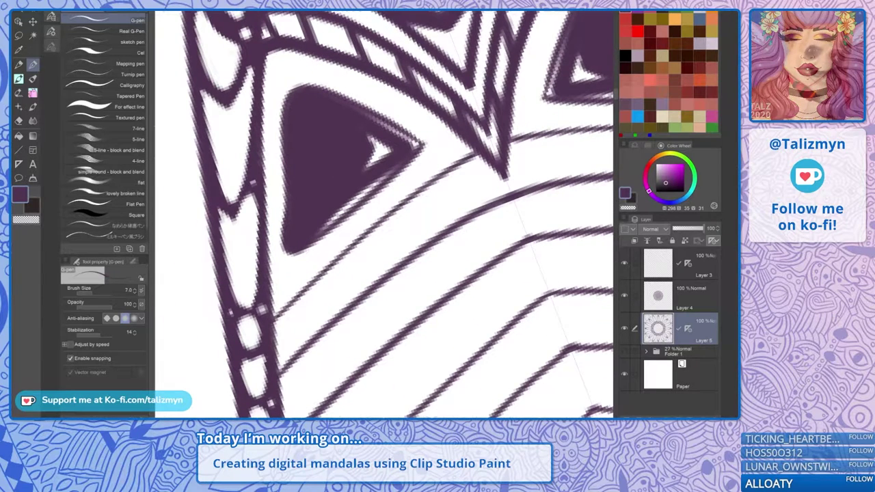
mouse_move(357, 193)
mouse_down()
mouse_move(407, 147)
mouse_move(367, 172)
mouse_move(356, 151)
mouse_move(331, 170)
mouse_up()
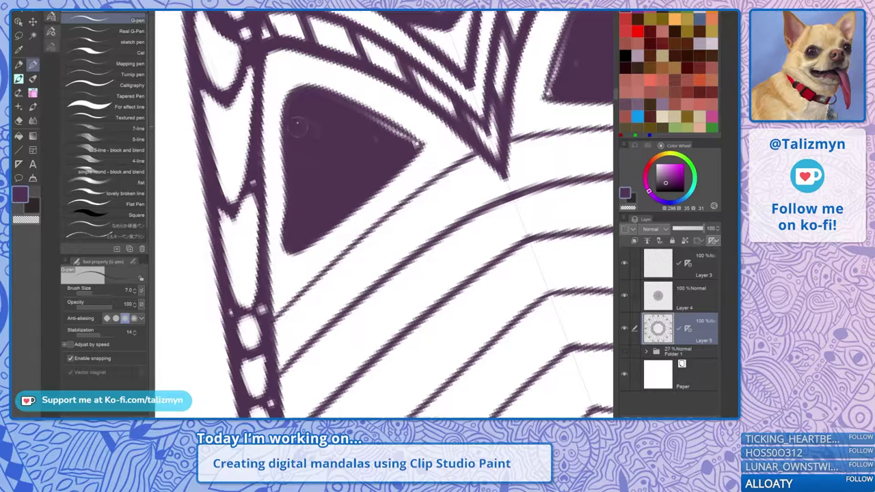
drag(408, 99, 377, 135)
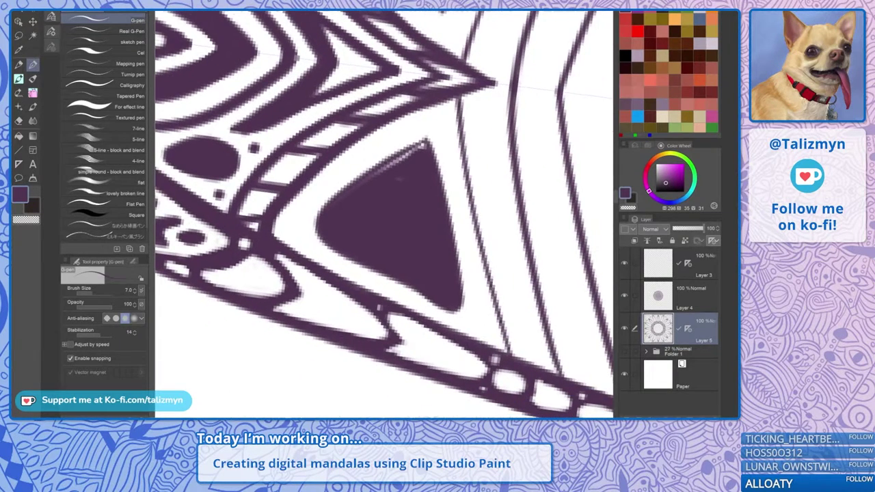
drag(406, 163, 335, 219)
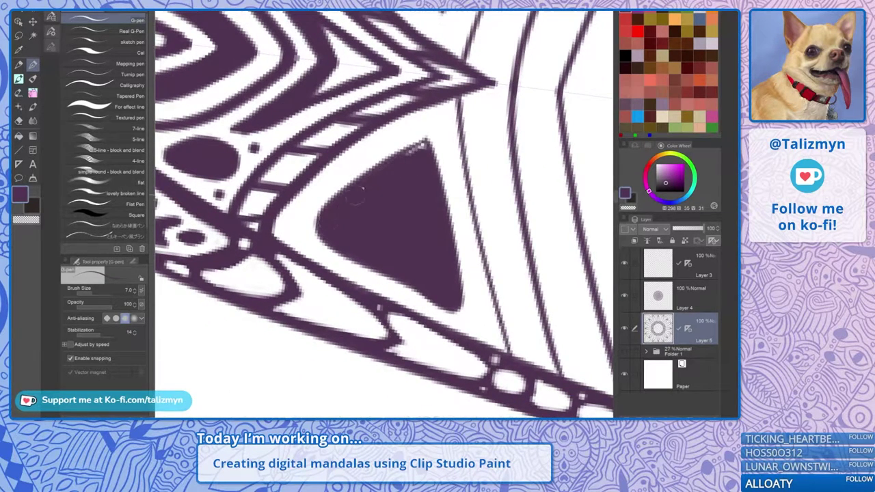
mouse_move(399, 163)
mouse_down()
mouse_move(420, 148)
mouse_move(412, 153)
mouse_up()
Set the G-pen brush size to 3.5 and smooth the edges and rounded corners of the solid triangle
click(91, 292)
mouse_move(377, 166)
mouse_down()
mouse_move(434, 138)
mouse_move(445, 222)
mouse_move(430, 249)
mouse_up()
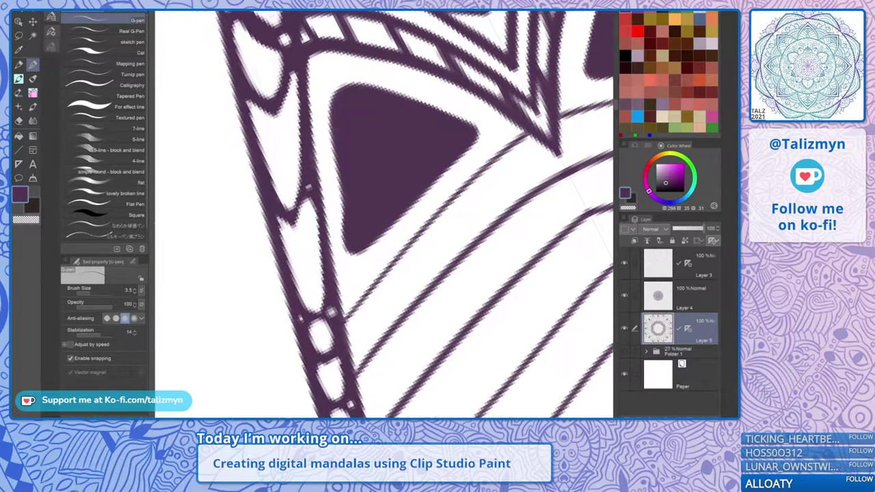
drag(477, 130, 487, 147)
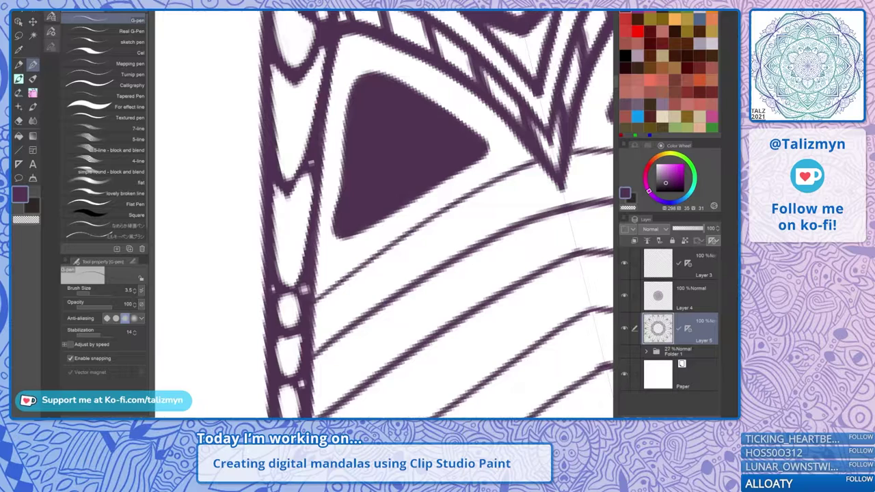
drag(488, 147, 482, 139)
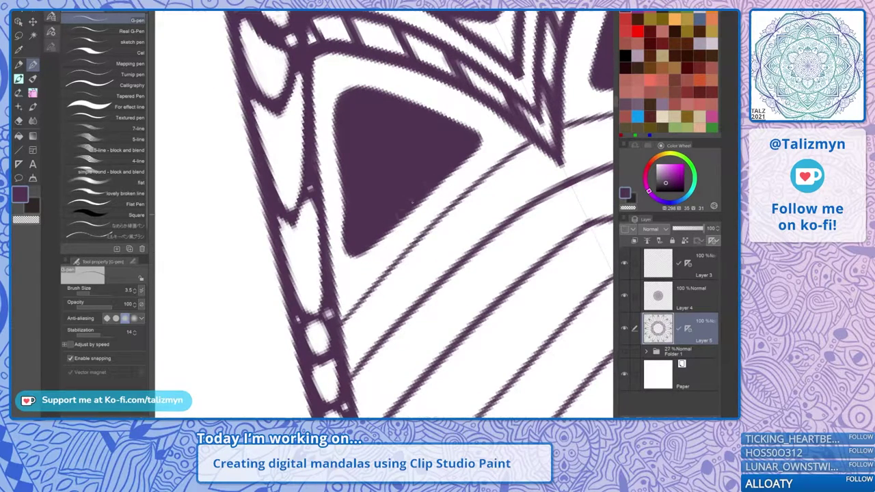
drag(475, 137, 502, 197)
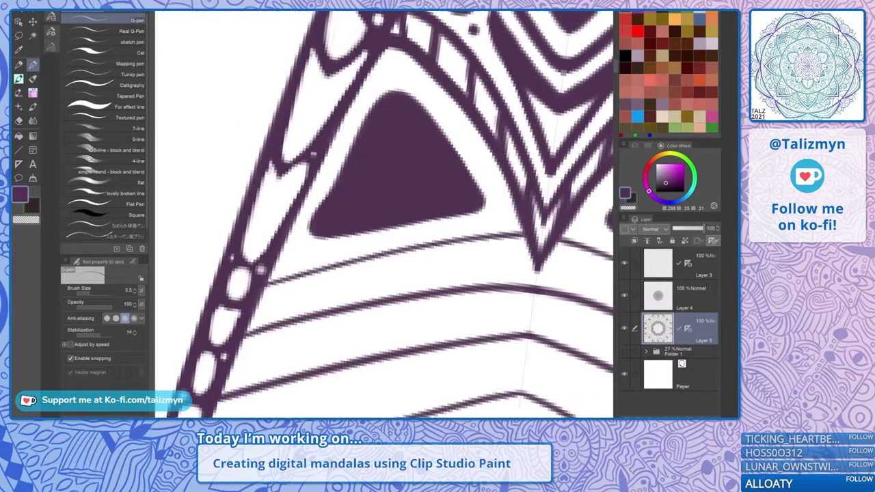
mouse_move(364, 140)
mouse_down()
mouse_move(314, 218)
mouse_move(335, 171)
mouse_up()
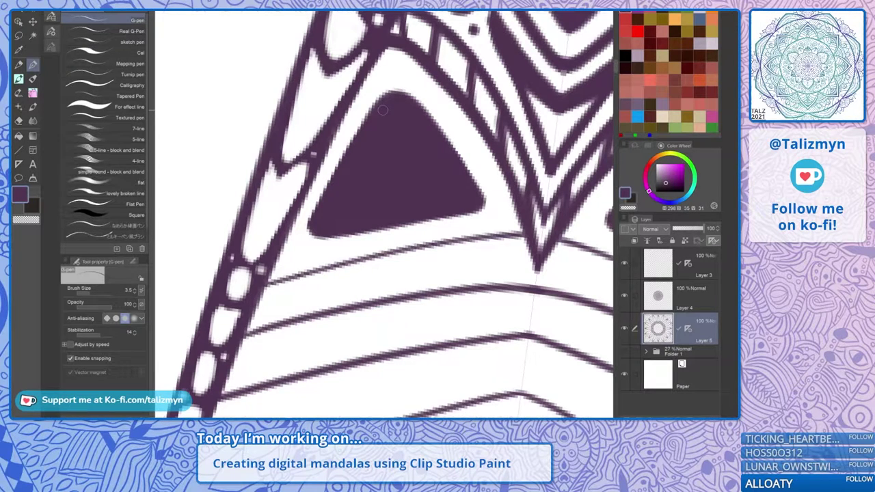
drag(382, 111, 388, 206)
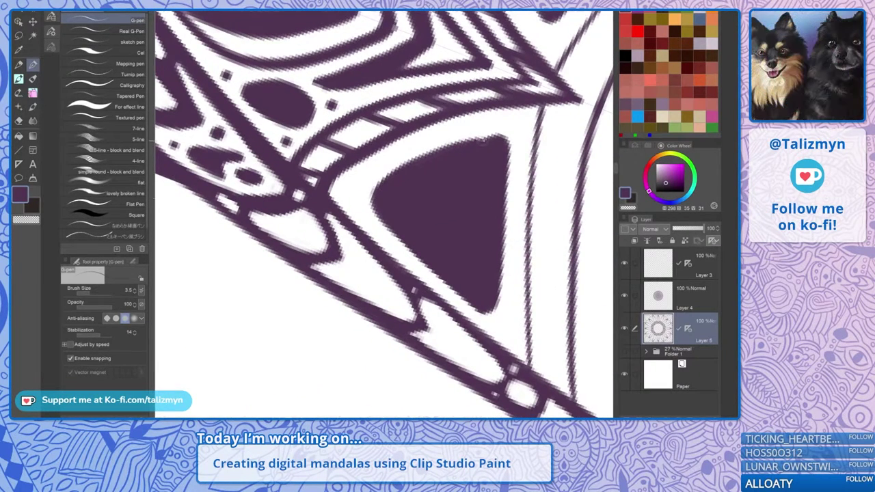
drag(374, 202, 369, 182)
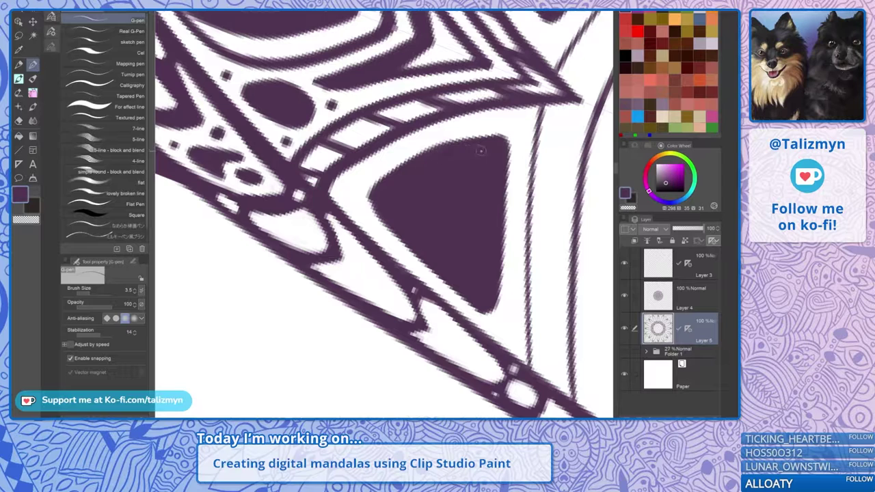
mouse_move(481, 151)
mouse_down()
mouse_move(361, 119)
mouse_move(407, 128)
mouse_move(430, 146)
mouse_move(368, 117)
mouse_up()
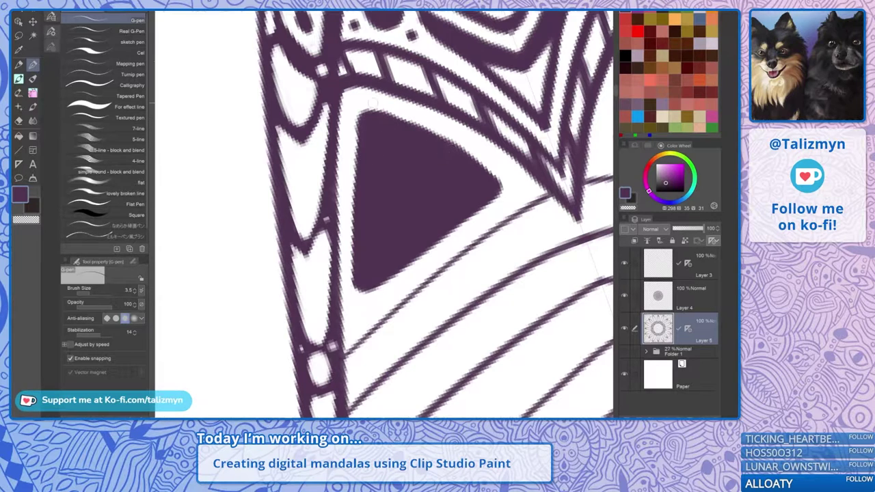
Extend the triangle's lower outer corner into a sharp point between the beaded border and the top chevron line
scroll(383, 124, down, 1)
key(asciicircum)
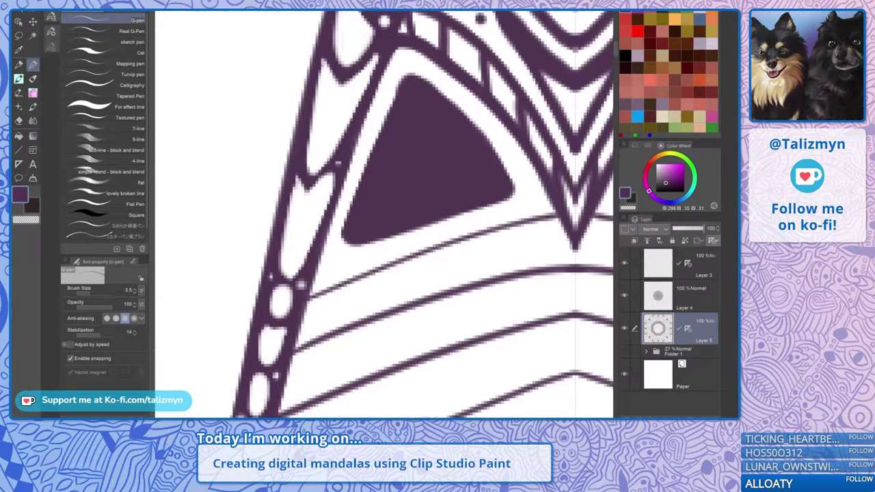
mouse_move(342, 240)
mouse_down()
mouse_move(335, 261)
mouse_move(376, 231)
mouse_move(363, 222)
mouse_move(401, 221)
mouse_up()
drag(341, 264, 433, 209)
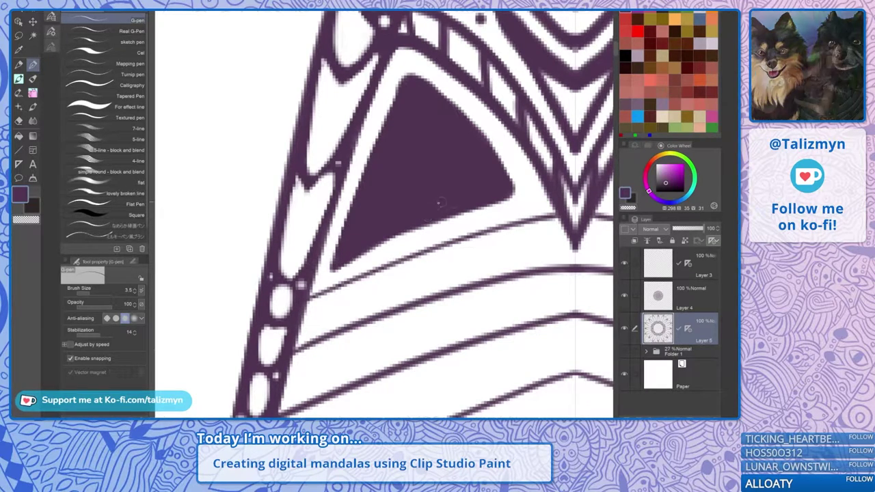
mouse_move(352, 259)
mouse_down()
mouse_move(476, 199)
mouse_move(416, 190)
mouse_up()
Hollow out the solid triangle with the Hard eraser at size 2.4, leaving a thick outline
scroll(510, 175, down, 6)
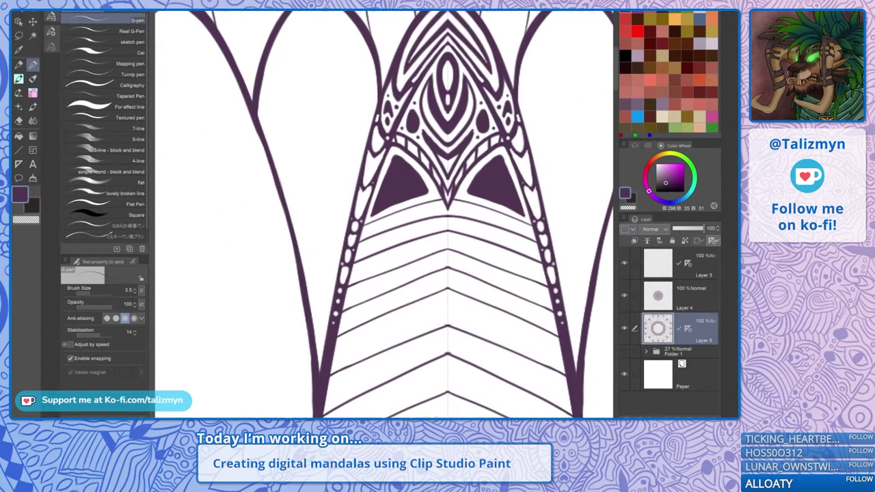
scroll(415, 188, up, 5)
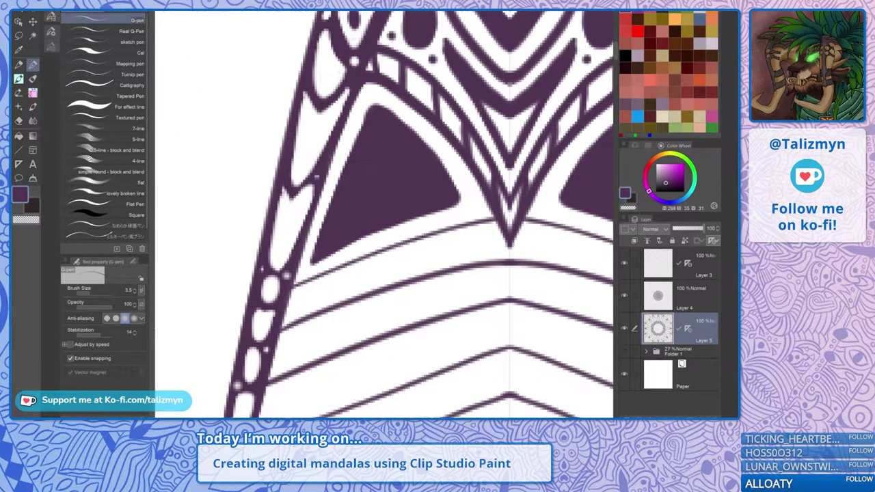
key(e)
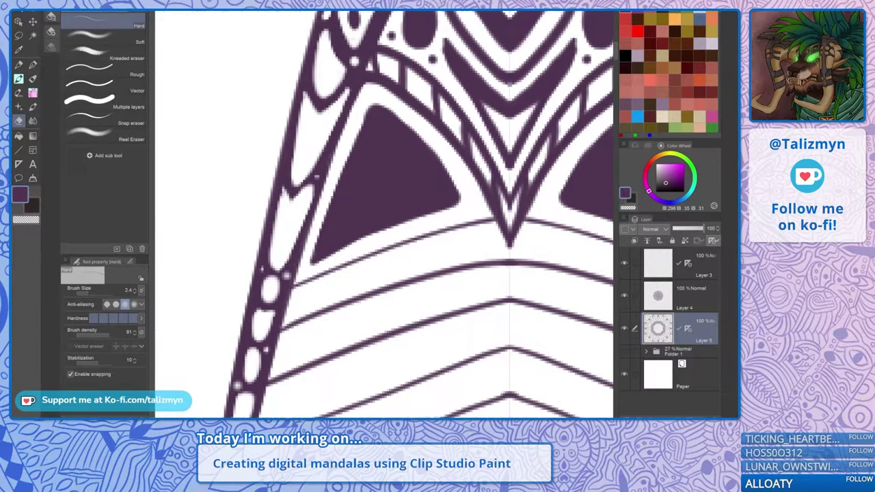
mouse_move(340, 224)
mouse_down()
mouse_move(333, 239)
mouse_move(380, 122)
mouse_move(432, 194)
mouse_up()
mouse_move(335, 240)
mouse_down()
mouse_move(428, 188)
mouse_move(361, 194)
mouse_move(382, 167)
mouse_move(347, 217)
mouse_move(378, 149)
mouse_move(349, 204)
mouse_move(375, 159)
mouse_move(410, 178)
mouse_move(407, 164)
mouse_move(421, 183)
mouse_move(371, 201)
mouse_move(392, 181)
mouse_move(384, 167)
mouse_move(395, 174)
mouse_move(382, 161)
mouse_move(374, 192)
mouse_move(400, 179)
mouse_up()
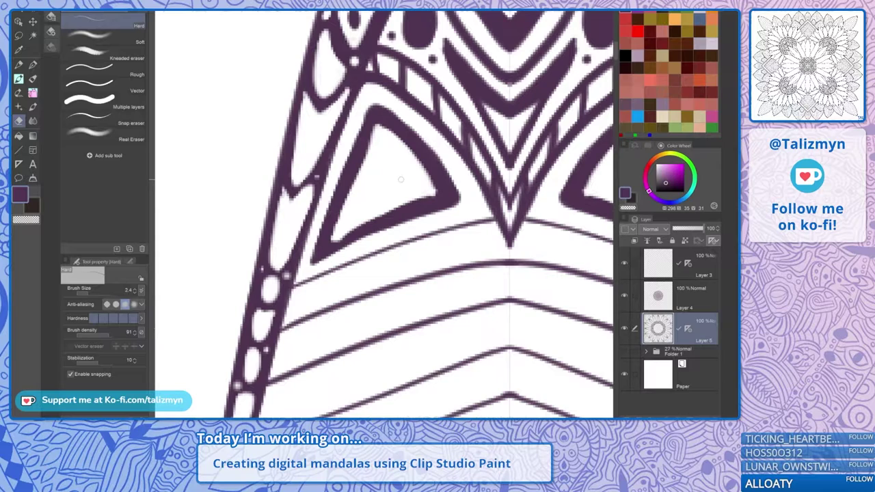
drag(393, 210, 422, 198)
drag(374, 218, 430, 194)
Smooth the rough inner edges of the triangle's outline with the G-pen
key(p)
key(minus)
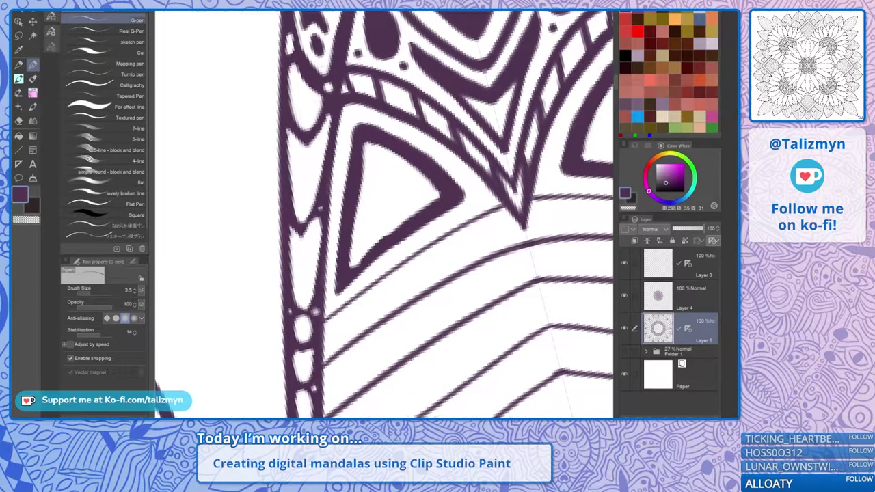
mouse_move(408, 220)
mouse_down()
mouse_move(358, 251)
mouse_move(373, 249)
mouse_move(342, 280)
mouse_up()
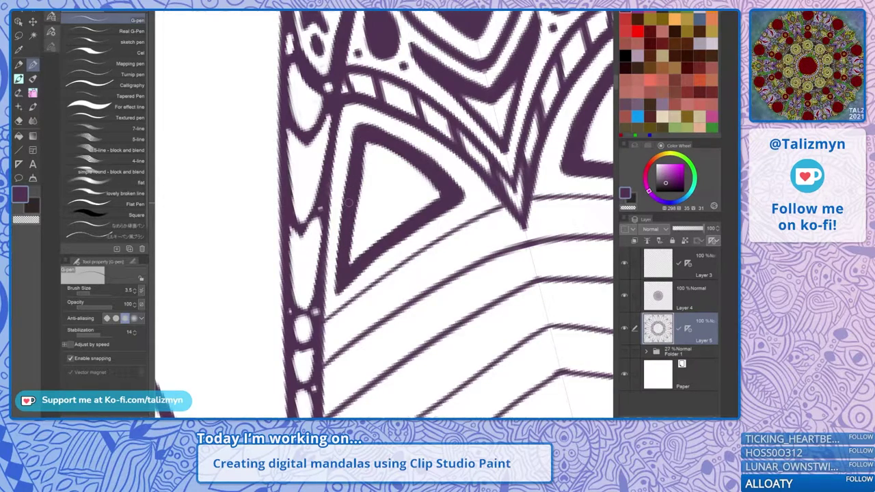
Draw another chevron line at the base of the large petal with stabilization 100 and erase the stray ink at its peak
scroll(496, 151, down, 10)
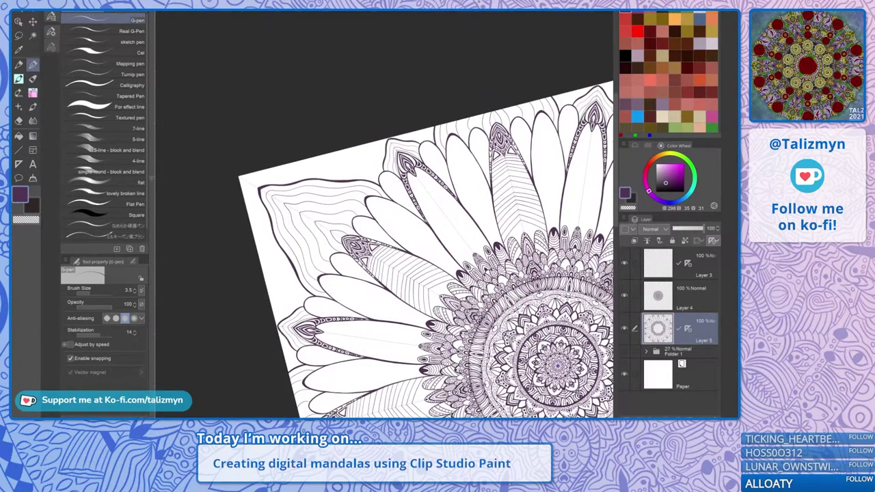
scroll(523, 181, down, 3)
drag(523, 181, 435, 129)
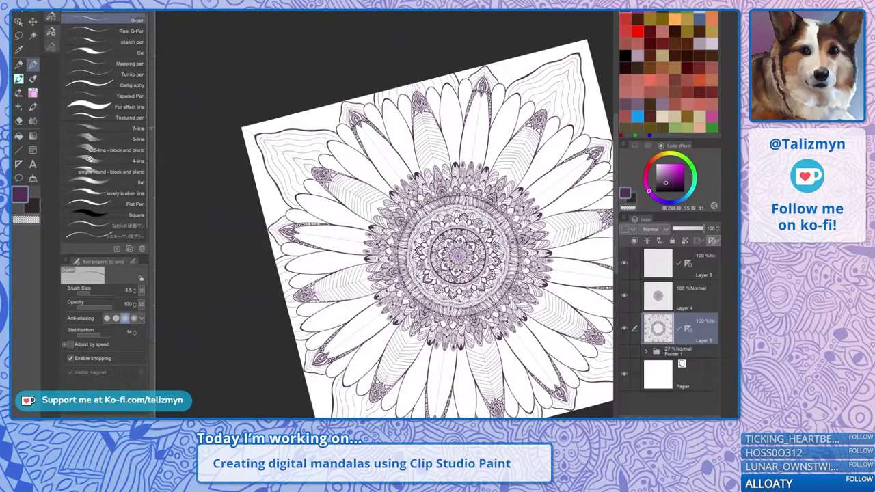
drag(438, 246, 486, 202)
scroll(448, 175, up, 3)
scroll(505, 184, up, 2)
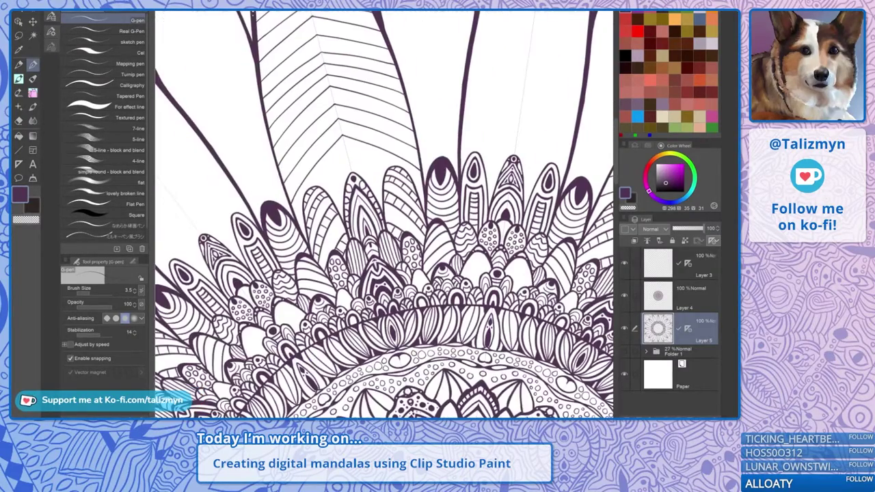
scroll(383, 205, up, 3)
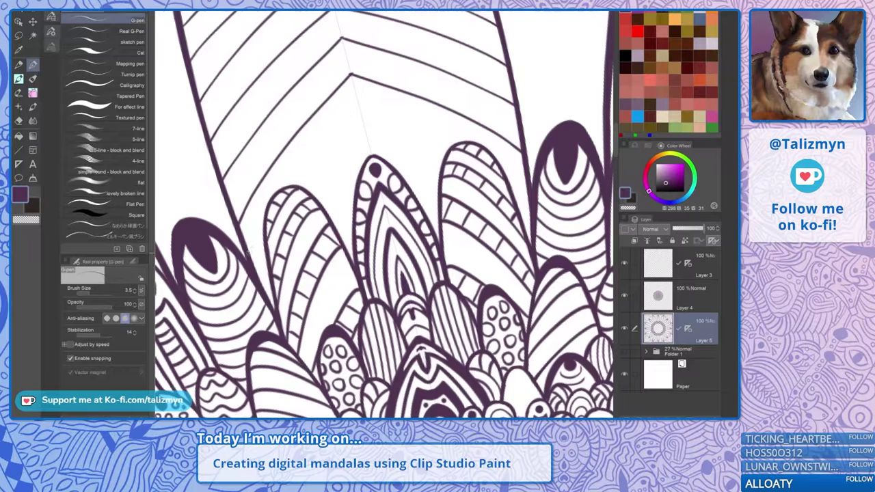
drag(249, 251, 264, 226)
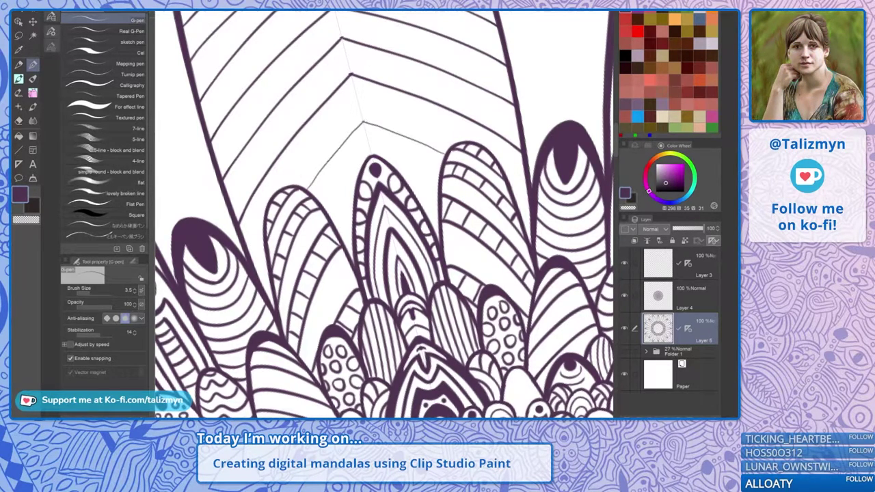
key(ctrl+z)
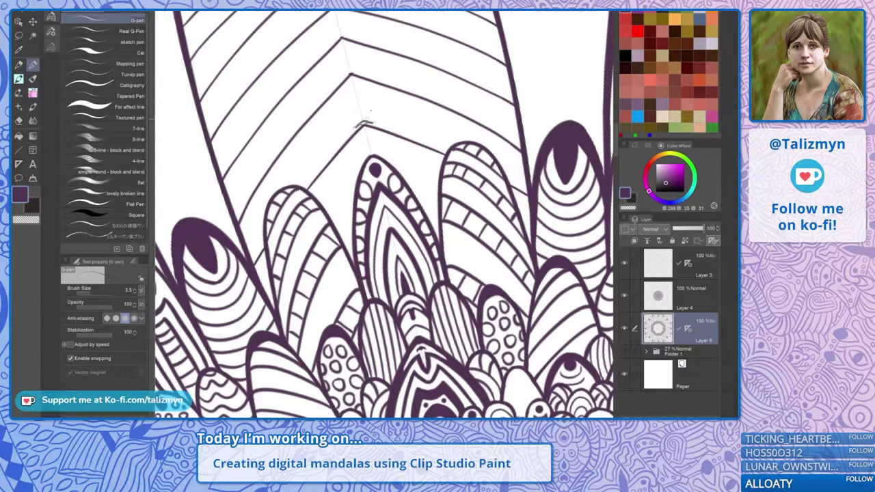
key(e)
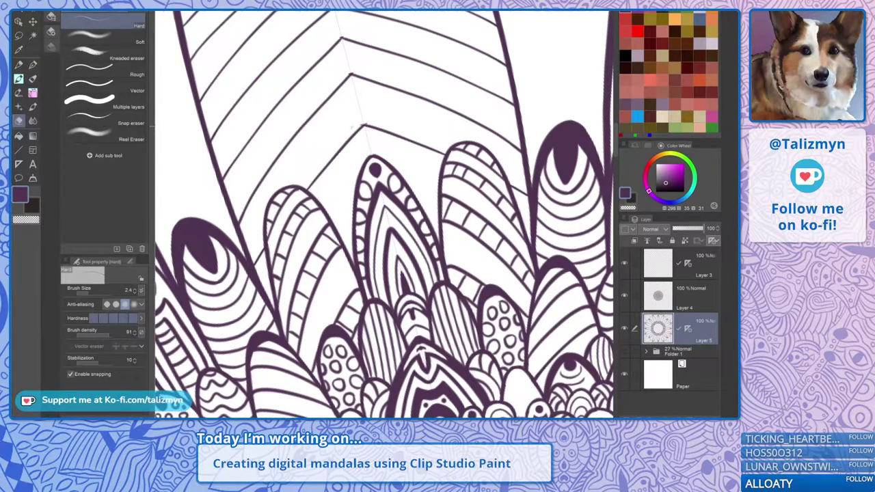
Raise the G-pen's stabilization and start diagonal curved lines across the tip of the blank narrow petal beside the bead-bordered petal
key(p)
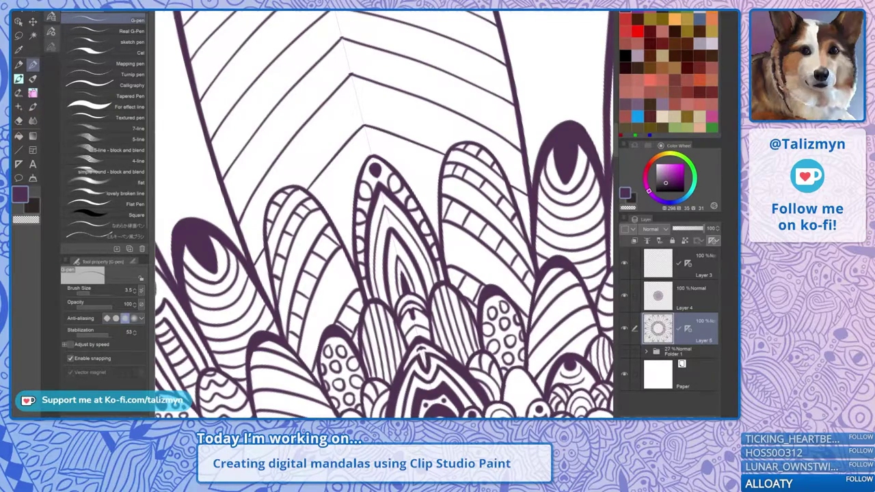
scroll(384, 214, down, 4)
scroll(384, 214, down, 5)
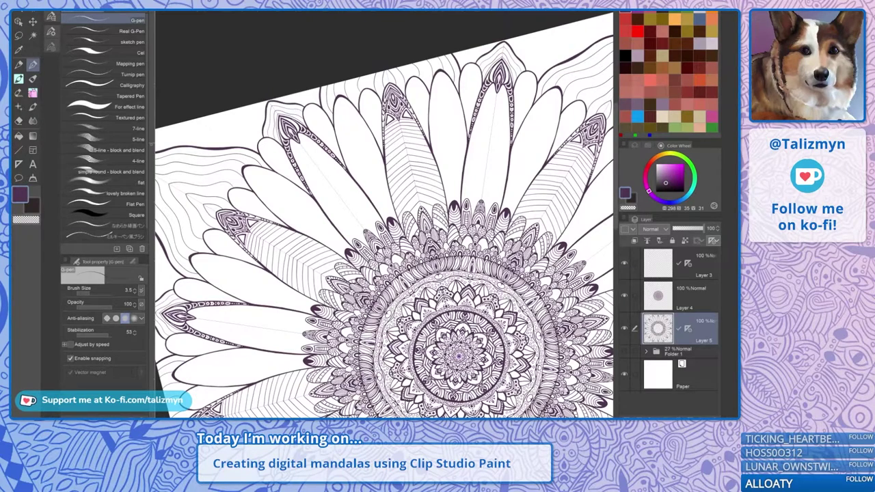
drag(385, 214, 387, 251)
drag(387, 137, 433, 144)
drag(384, 214, 379, 273)
scroll(465, 176, up, 4)
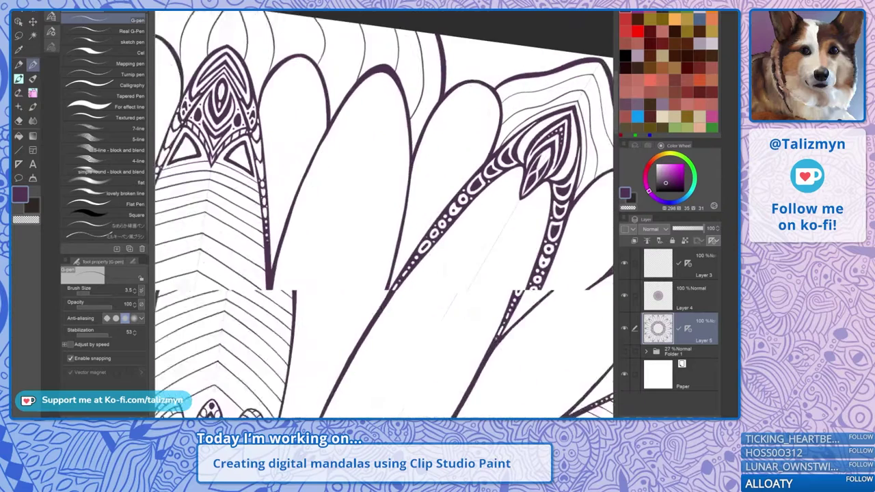
mouse_move(479, 171)
mouse_down()
mouse_move(449, 133)
mouse_move(443, 97)
mouse_up()
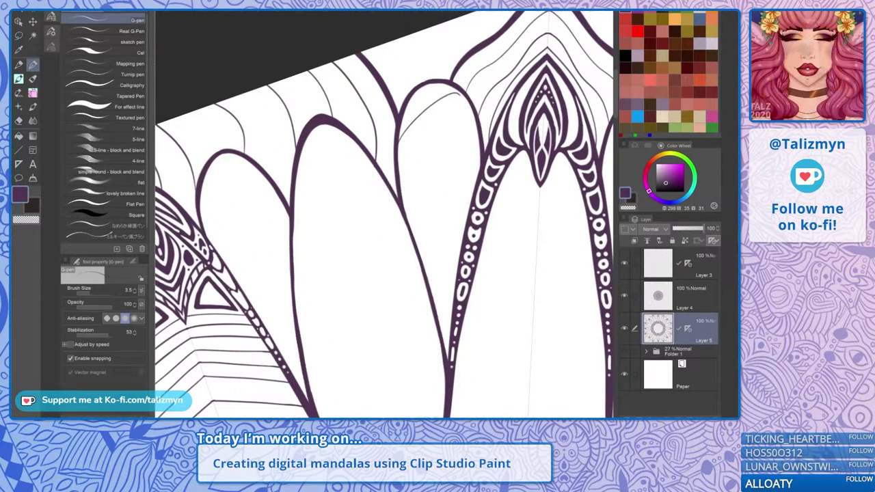
key(ctrl+z)
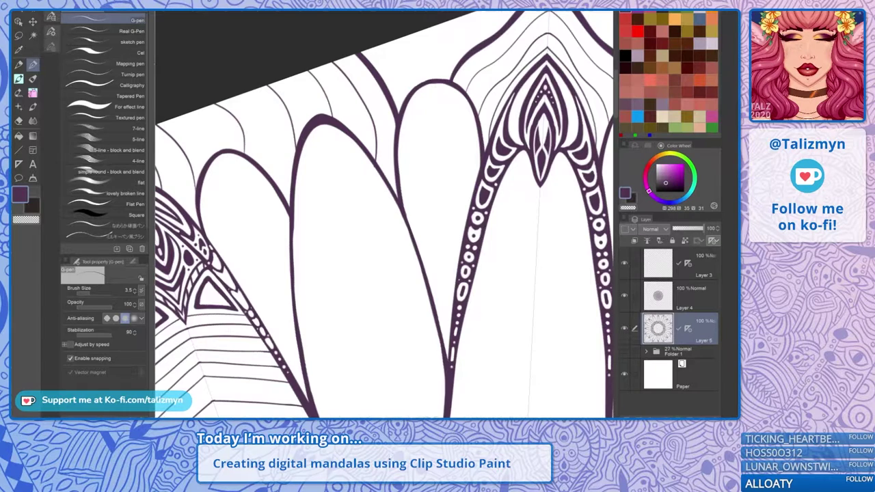
scroll(451, 133, up, 2)
drag(451, 134, 411, 125)
drag(465, 157, 458, 149)
scroll(441, 176, down, 1)
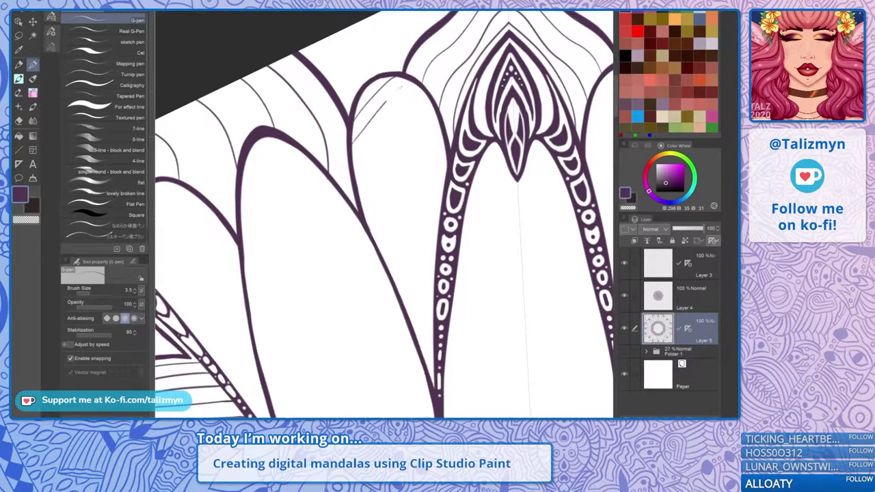
Fill the rest of the narrow petal down to its pointed base with evenly spaced parallel diagonal curved lines
drag(386, 101, 417, 78)
drag(406, 120, 436, 96)
mouse_move(360, 193)
mouse_down()
mouse_move(371, 169)
mouse_move(420, 125)
mouse_move(439, 112)
mouse_move(442, 126)
mouse_up()
drag(370, 209, 447, 138)
drag(373, 231, 448, 154)
mouse_move(379, 242)
mouse_down()
mouse_move(422, 187)
mouse_move(450, 171)
mouse_move(428, 113)
mouse_up()
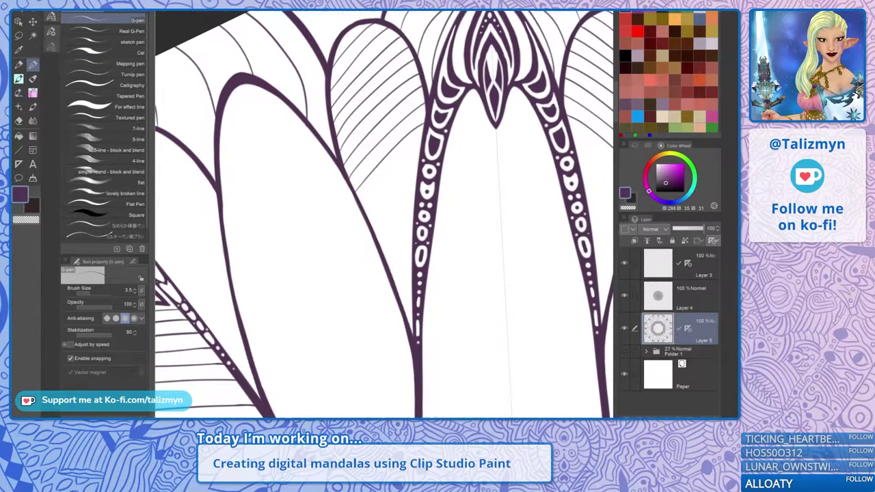
drag(392, 173, 426, 150)
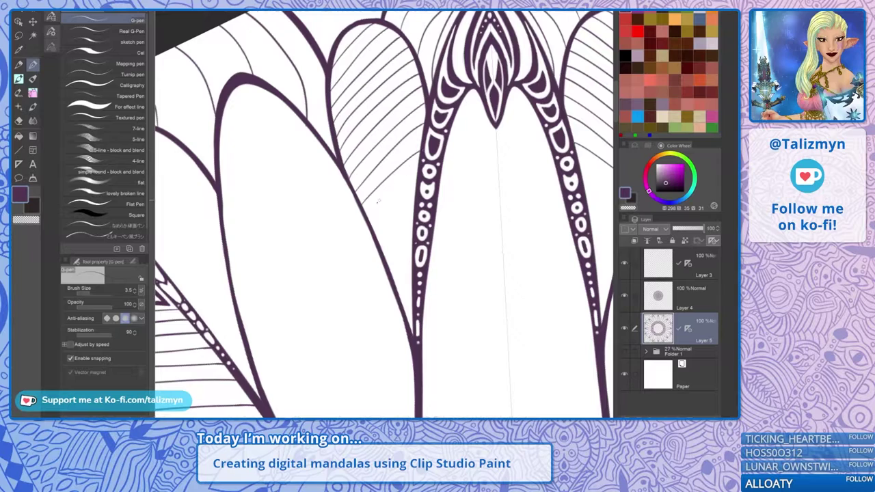
drag(367, 215, 420, 169)
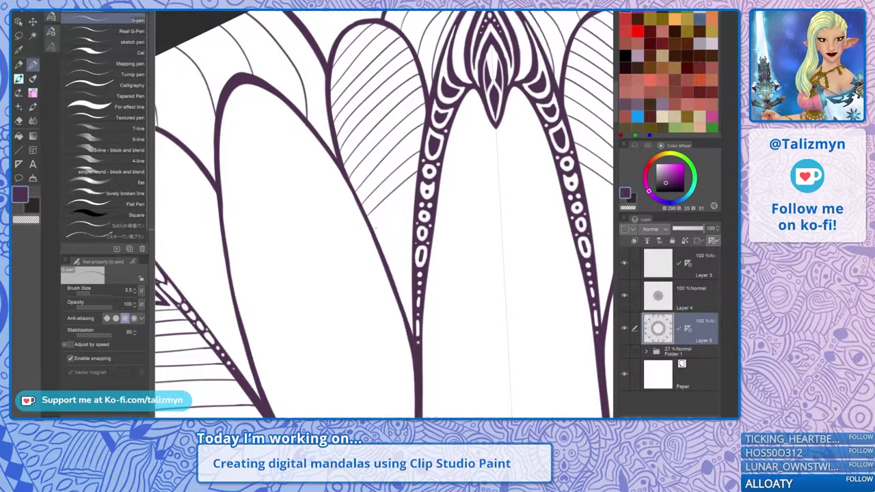
mouse_move(374, 228)
mouse_down()
mouse_move(410, 194)
mouse_move(402, 149)
mouse_up()
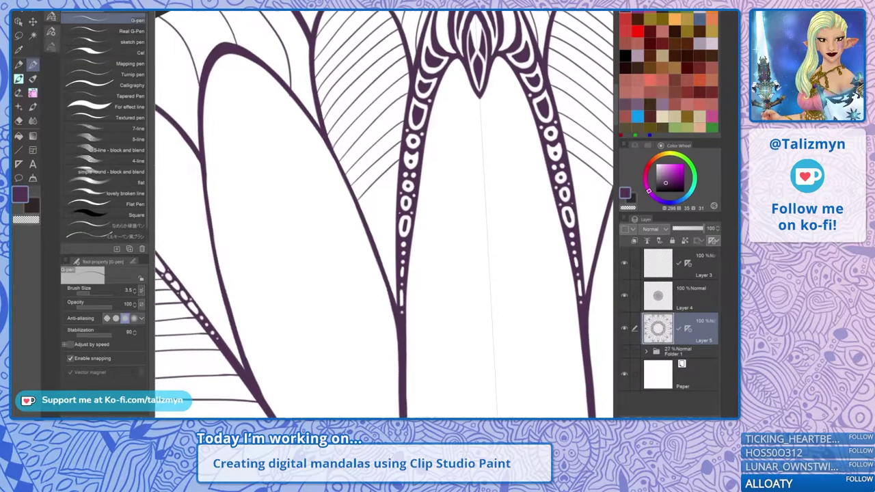
drag(364, 214, 393, 183)
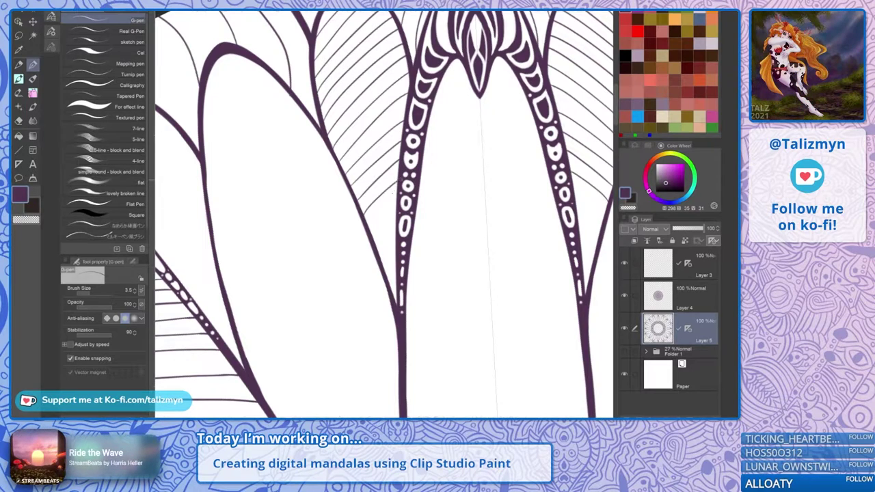
drag(368, 231, 398, 200)
drag(373, 245, 391, 219)
drag(380, 254, 395, 231)
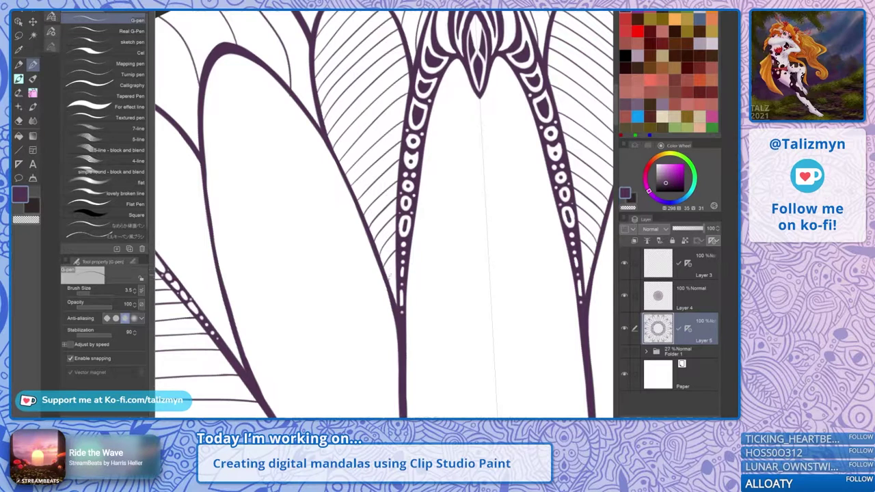
drag(395, 279, 402, 265)
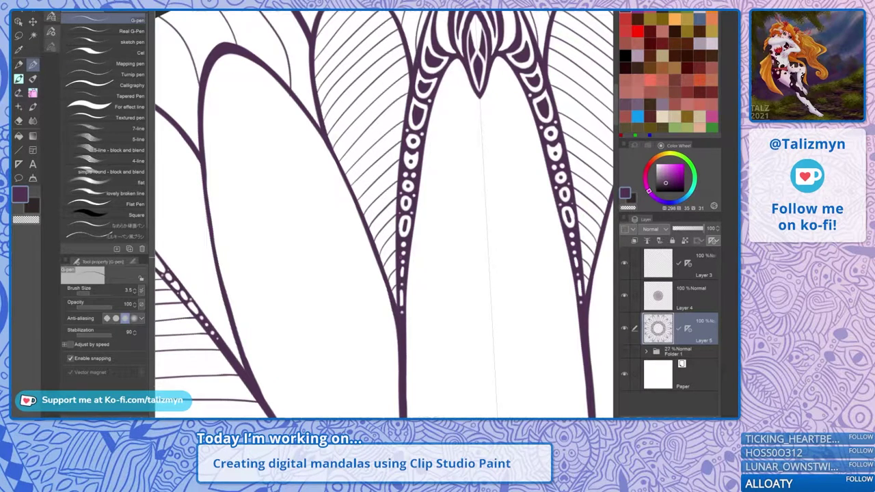
Draw short parallel hatch strokes between the narrow petal's outline and the curved line nearest its tip
scroll(476, 202, down, 3)
scroll(529, 193, down, 2)
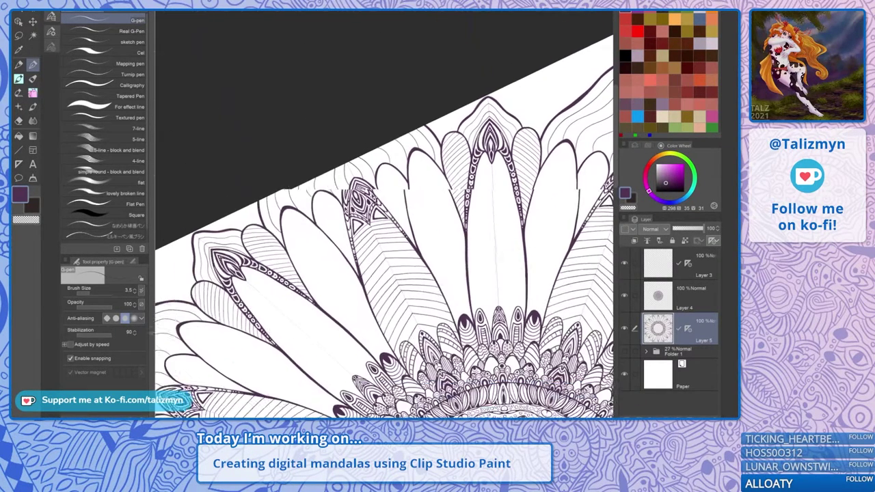
drag(508, 229, 487, 210)
scroll(529, 183, up, 6)
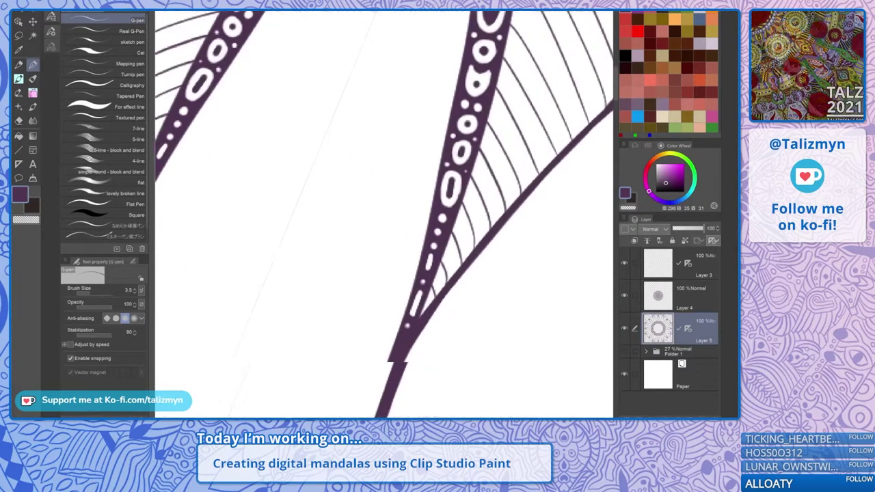
drag(478, 137, 354, 322)
drag(438, 157, 335, 298)
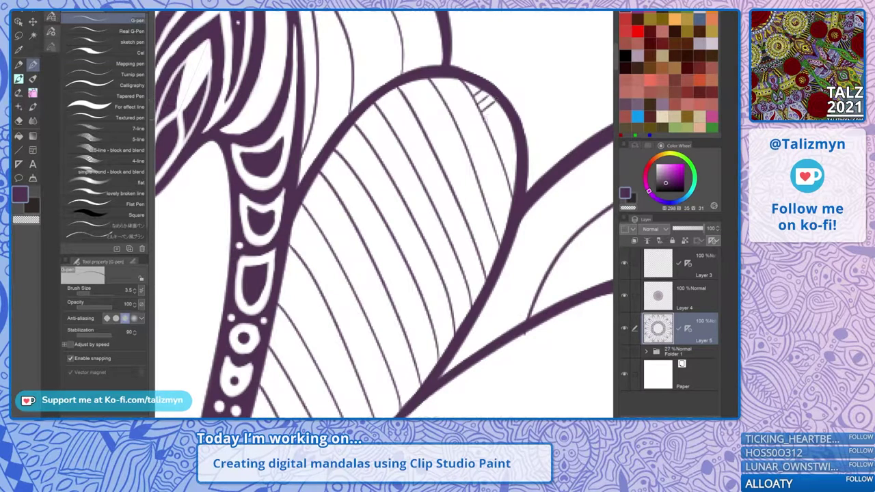
drag(489, 117, 498, 110)
mouse_move(488, 120)
mouse_down()
mouse_move(506, 104)
mouse_move(496, 121)
mouse_move(512, 112)
mouse_up()
drag(499, 124, 513, 111)
mouse_move(493, 139)
mouse_down()
mouse_move(516, 119)
mouse_move(509, 151)
mouse_move(524, 141)
mouse_move(564, 89)
mouse_move(580, 111)
mouse_move(583, 82)
mouse_up()
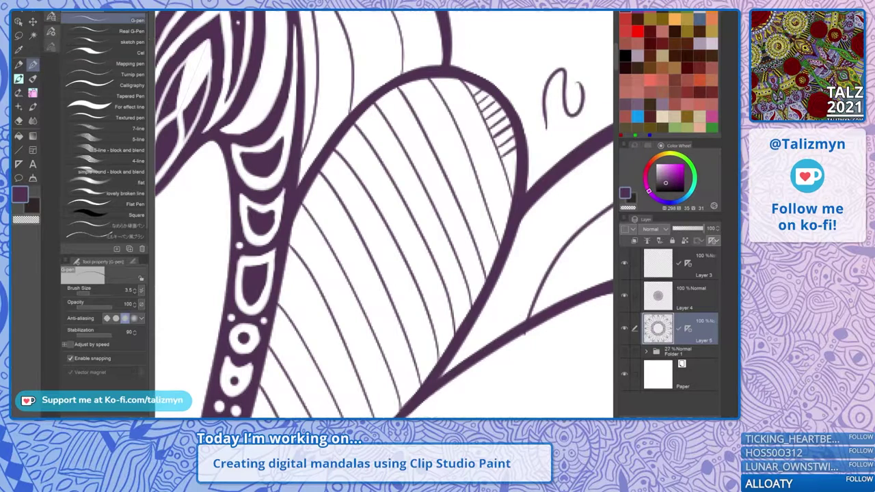
key(ctrl+z)
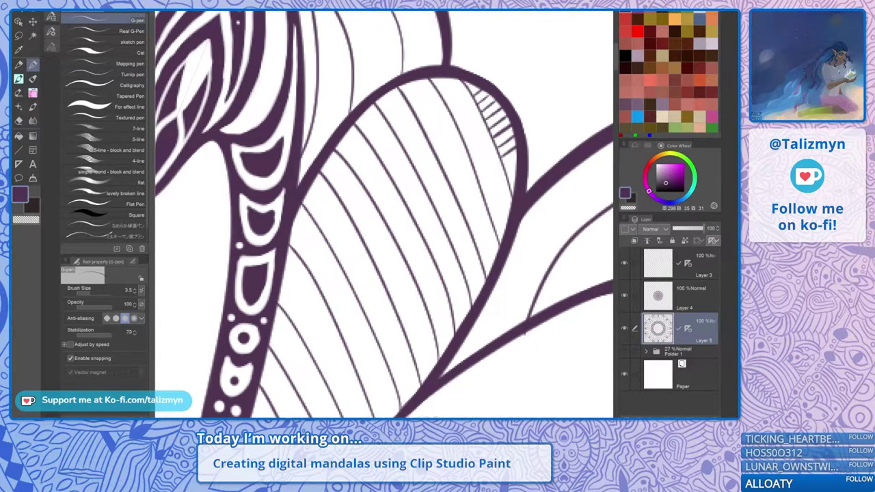
Set the G-pen to stabilization 72 and brush size 5, and finish the short hatch strokes in the petal's tip segment
mouse_move(339, 335)
mouse_down()
mouse_move(380, 236)
mouse_move(383, 203)
mouse_up()
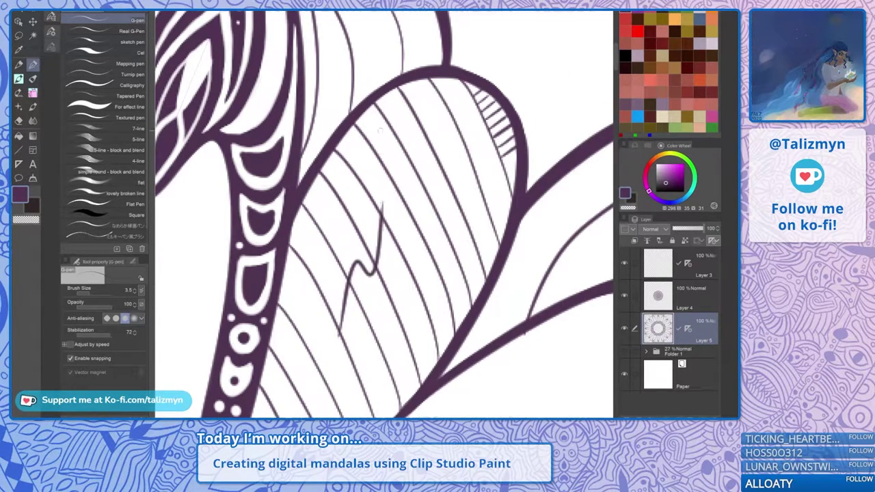
key(ctrl+z)
click(136, 288)
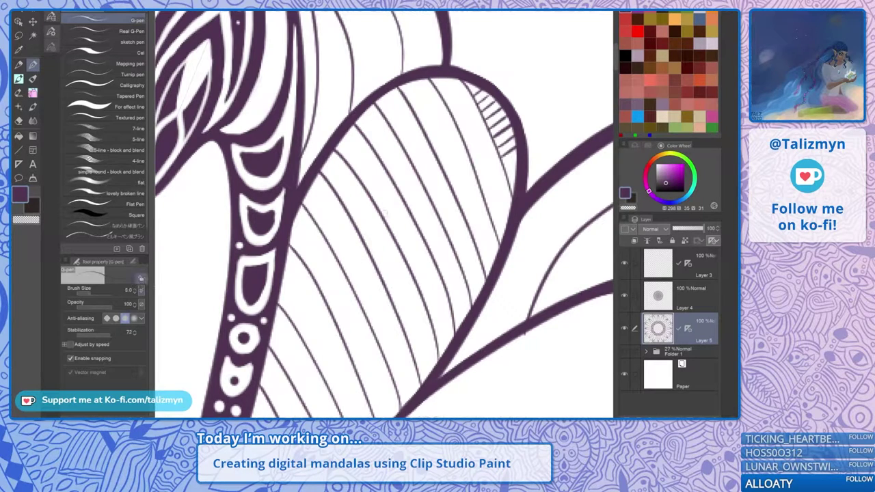
mouse_move(504, 168)
mouse_down()
mouse_move(522, 157)
mouse_move(565, 67)
mouse_move(578, 70)
mouse_move(579, 27)
mouse_up()
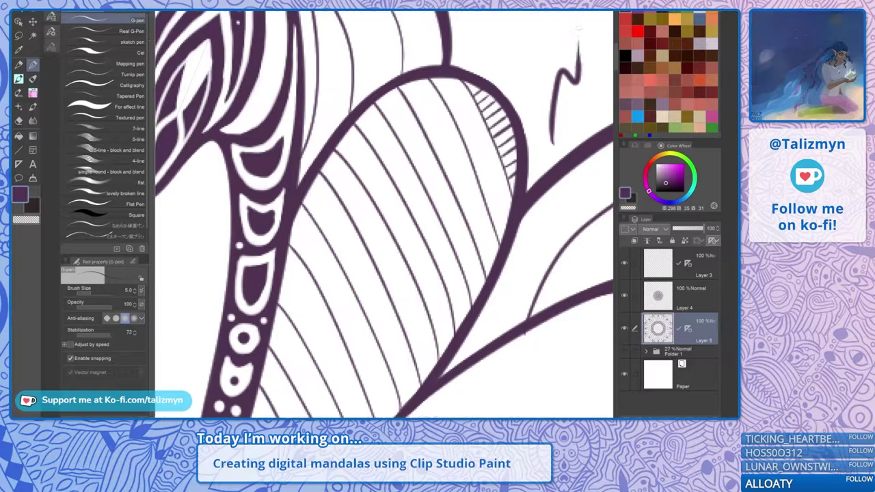
key(ctrl+z)
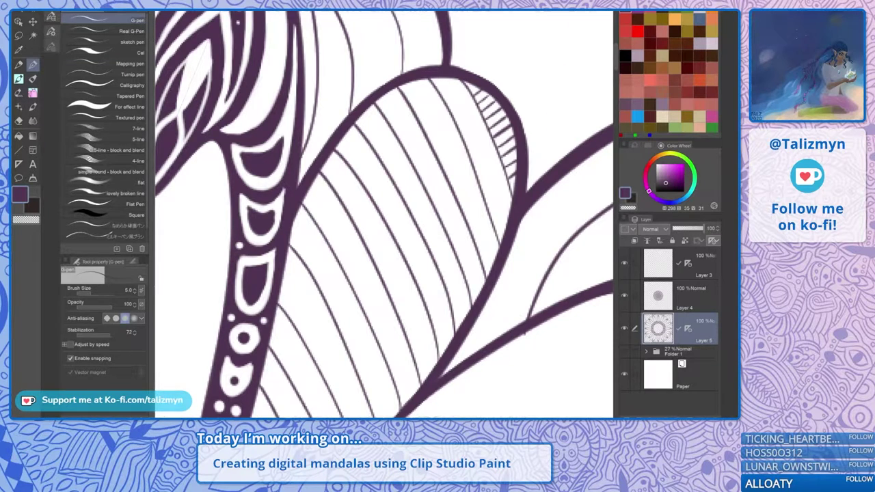
key(minus)
key(minus)
key(minus)
key(minus)
key(minus)
key(minus)
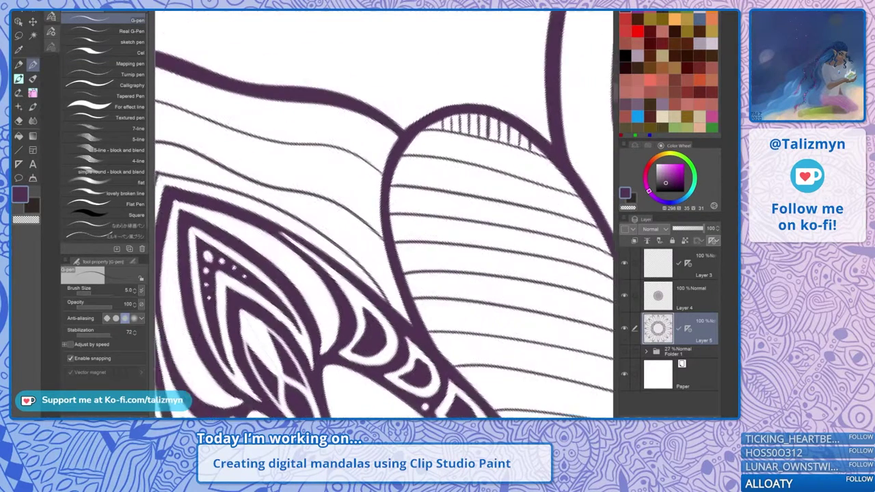
key(asciicircum)
key(asciicircum)
key(asciicircum)
key(asciicircum)
key(asciicircum)
key(asciicircum)
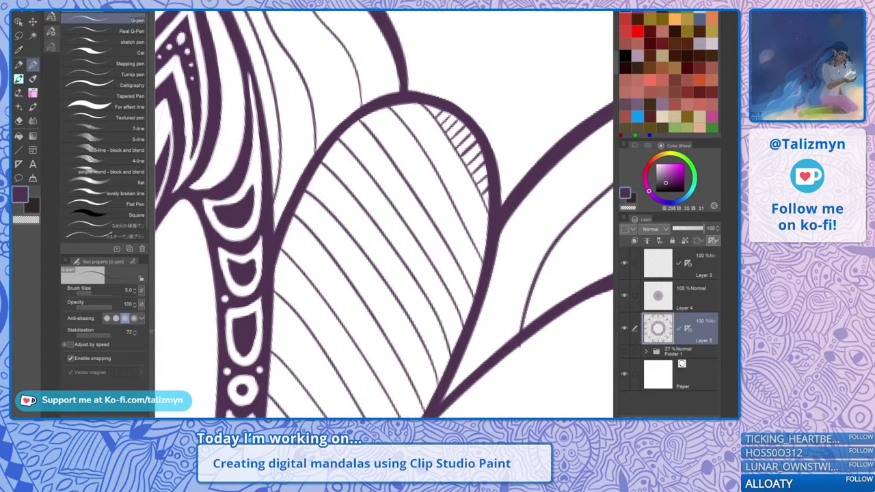
Retrace the curved line bounding the hatched tip segment with the size 5 G-pen to thicken it
scroll(437, 111, up, 3)
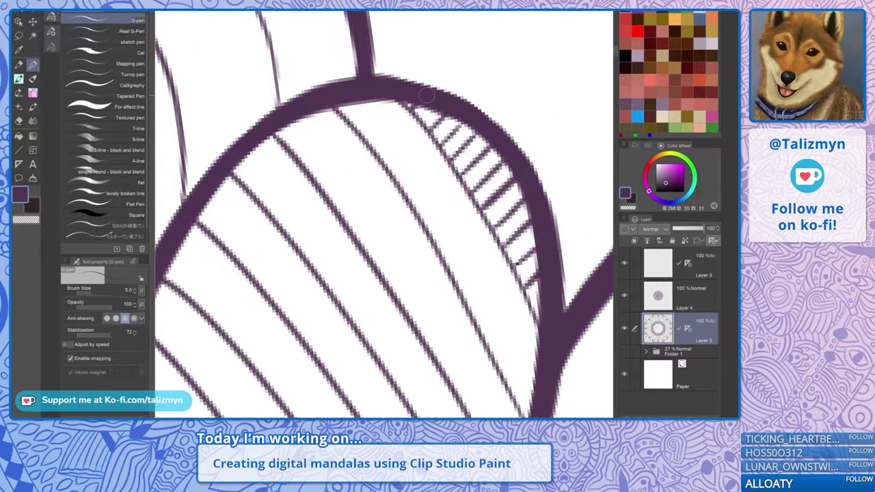
key(minus)
key(minus)
key(minus)
key(minus)
key(minus)
key(minus)
key(minus)
key(minus)
key(minus)
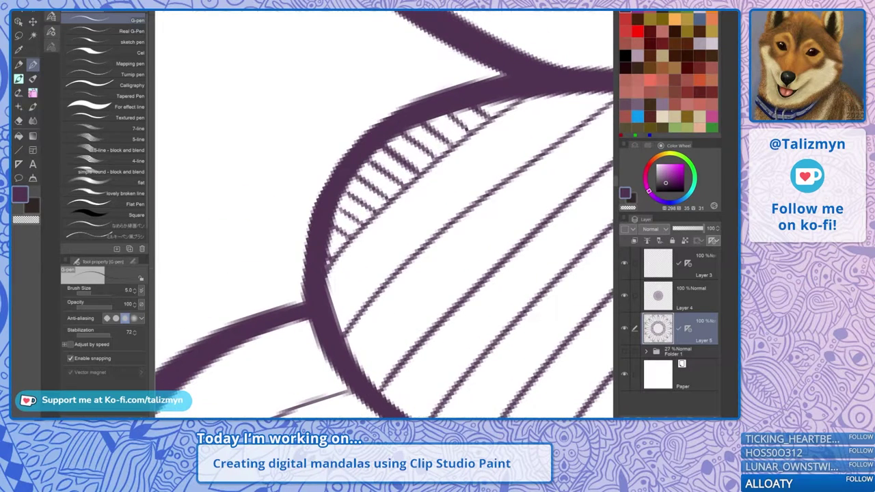
mouse_move(321, 286)
mouse_down()
mouse_move(394, 205)
mouse_move(490, 127)
mouse_move(547, 96)
mouse_up()
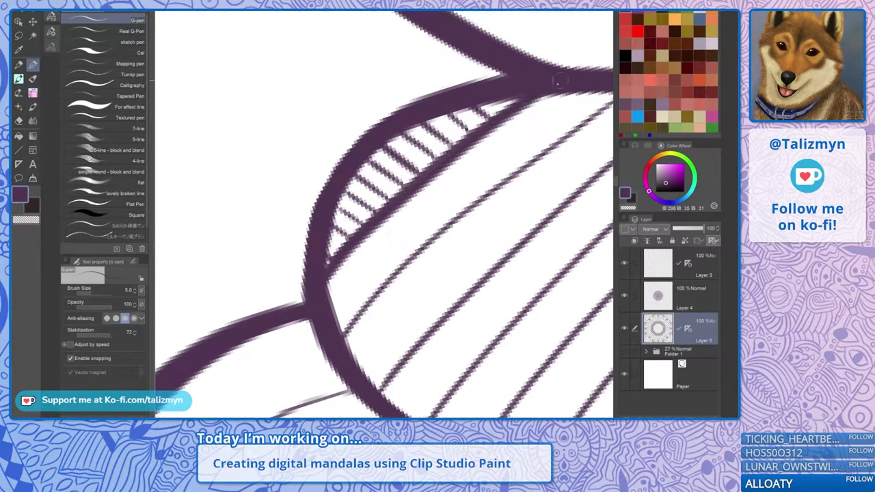
Thicken the next two curved lines below the hatched tip segment by retracing them from edge to edge
mouse_move(337, 340)
mouse_down()
mouse_move(375, 291)
mouse_move(433, 236)
mouse_move(614, 92)
mouse_up()
drag(519, 157, 443, 185)
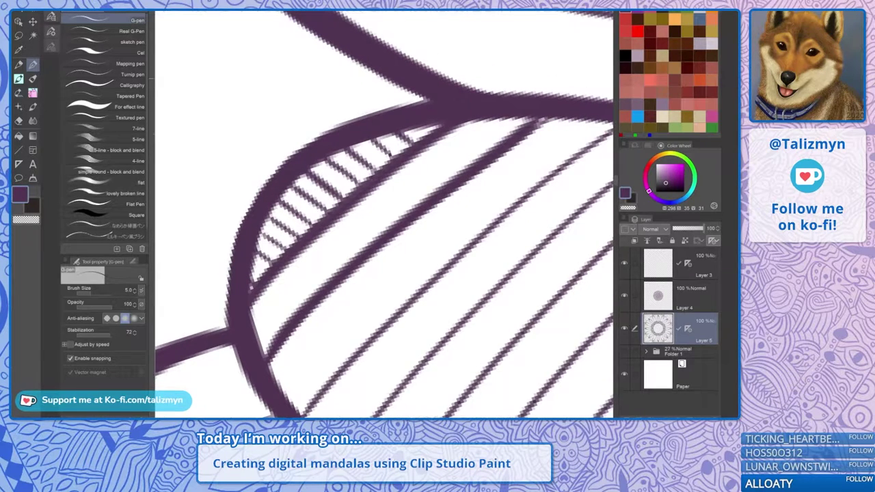
drag(527, 129, 558, 110)
drag(487, 120, 455, 29)
mouse_move(271, 331)
mouse_down()
mouse_move(341, 245)
mouse_move(430, 159)
mouse_move(589, 30)
mouse_move(581, 245)
mouse_up()
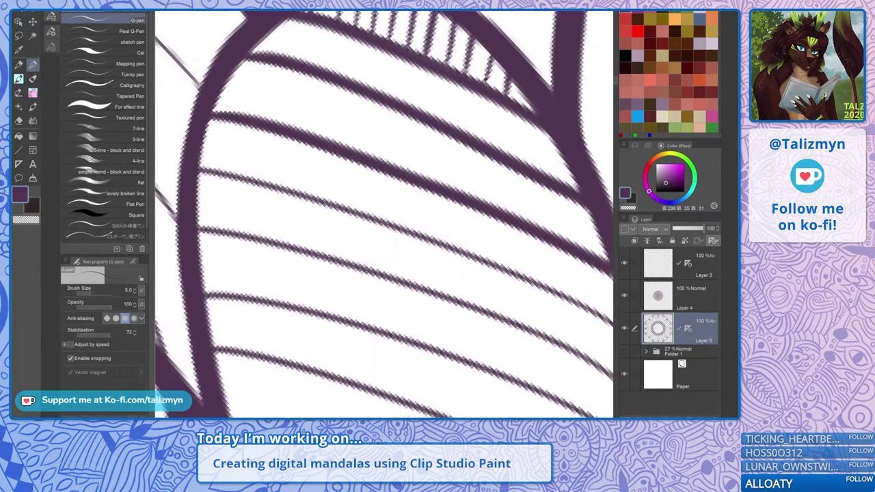
Fill the band between the second and third thickened lines with short slanted hatch strokes across the petal's full width
drag(437, 218, 412, 303)
drag(533, 260, 537, 185)
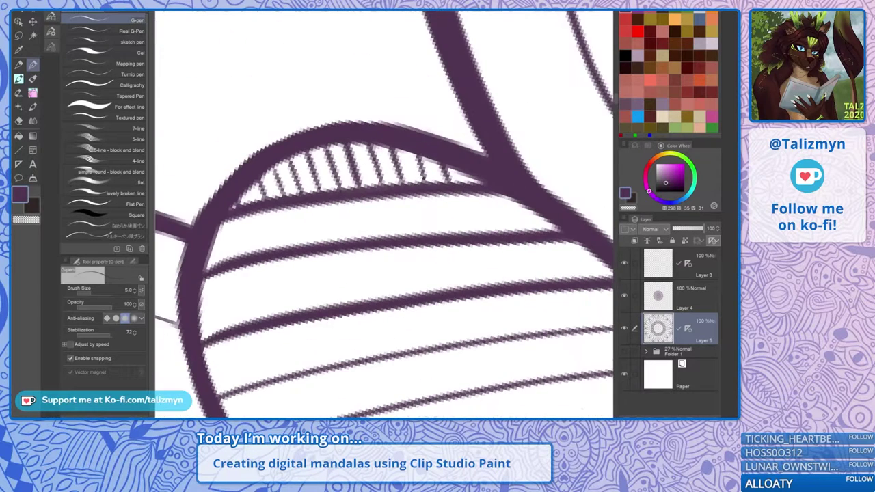
drag(425, 178, 439, 116)
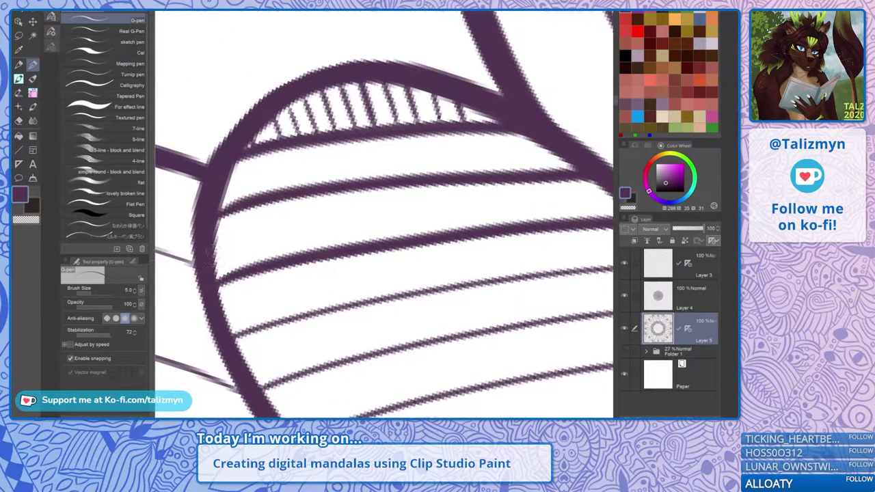
drag(216, 244, 253, 208)
drag(216, 277, 286, 199)
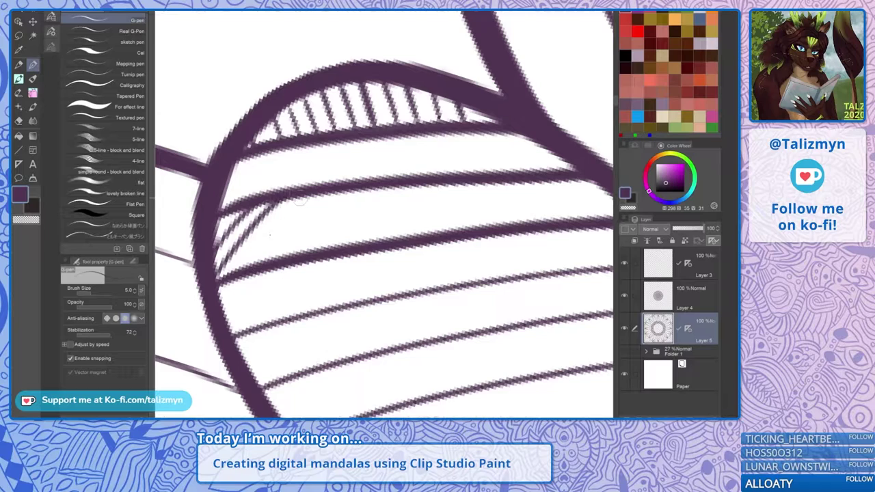
drag(239, 272, 273, 227)
drag(268, 230, 304, 197)
drag(279, 256, 335, 193)
drag(311, 253, 368, 189)
drag(346, 246, 387, 196)
drag(376, 248, 404, 210)
drag(397, 219, 431, 186)
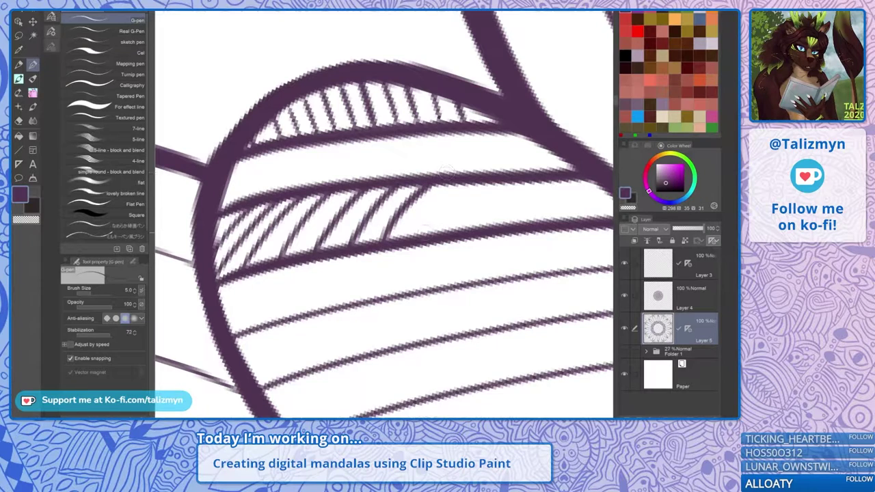
drag(414, 243, 464, 183)
mouse_move(455, 233)
mouse_down()
mouse_move(478, 192)
mouse_move(491, 183)
mouse_move(499, 205)
mouse_move(518, 183)
mouse_up()
drag(513, 231, 551, 179)
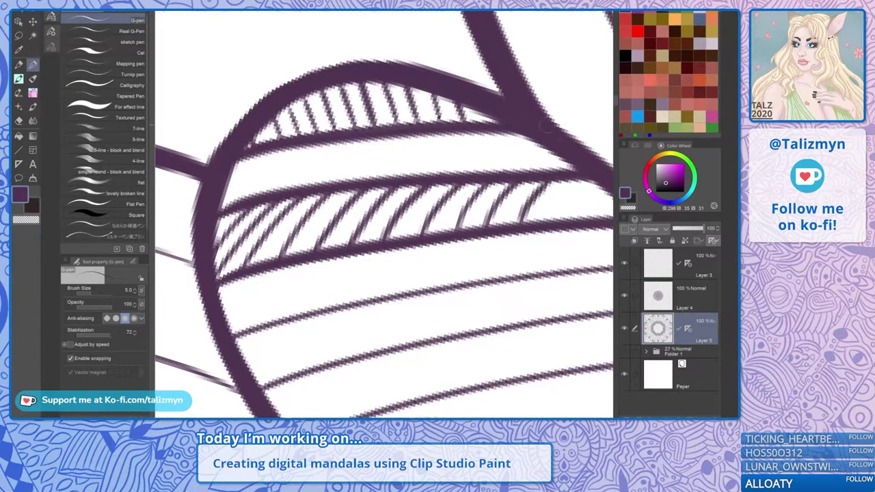
drag(546, 126, 449, 101)
drag(450, 199, 465, 162)
mouse_move(462, 198)
mouse_down()
mouse_move(478, 156)
mouse_move(492, 173)
mouse_move(504, 159)
mouse_up()
drag(506, 198, 524, 173)
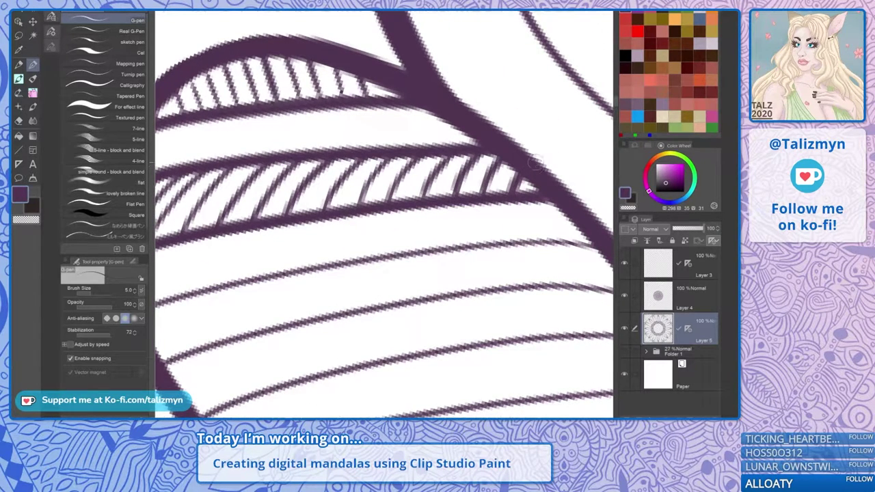
Thicken the next four curved lines below the slanted hatched band by retracing them from edge to edge
scroll(535, 162, down, 4)
key(minus)
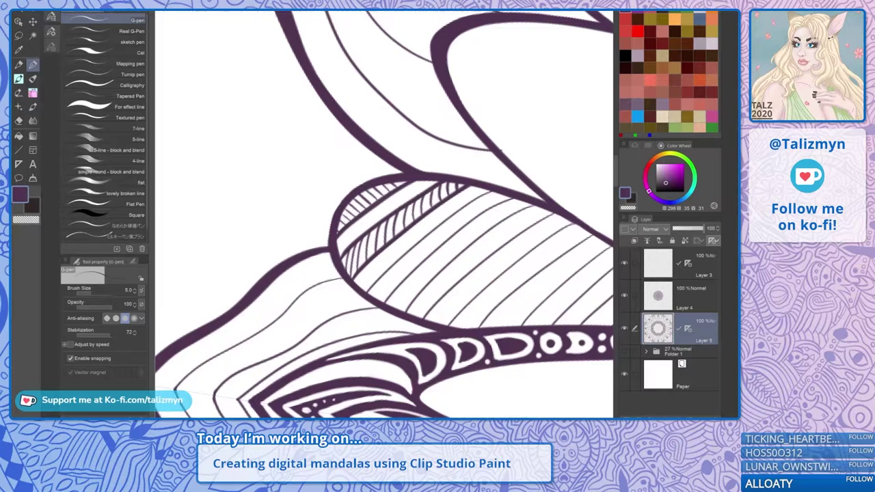
scroll(489, 342, up, 4)
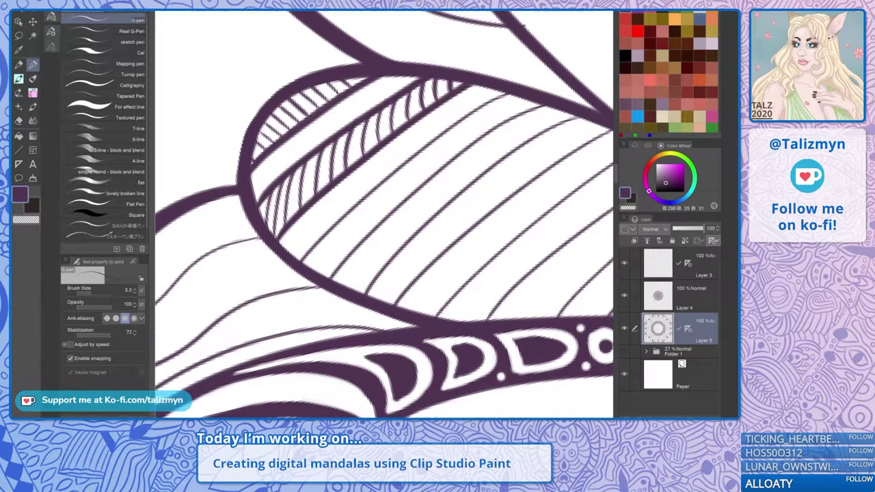
mouse_move(299, 268)
mouse_down()
mouse_move(399, 167)
mouse_move(514, 89)
mouse_up()
mouse_move(331, 282)
mouse_down()
mouse_move(442, 174)
mouse_move(514, 115)
mouse_move(546, 102)
mouse_move(534, 92)
mouse_up()
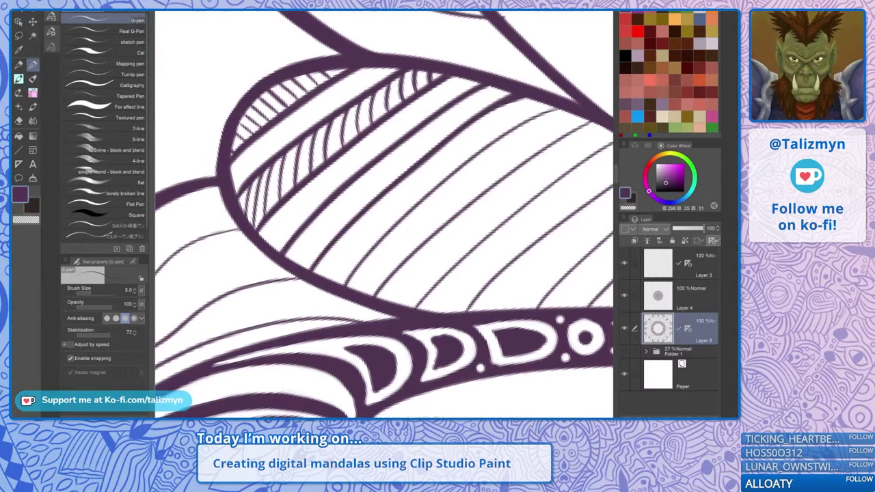
mouse_move(346, 292)
mouse_down()
mouse_move(391, 230)
mouse_move(468, 160)
mouse_move(565, 107)
mouse_up()
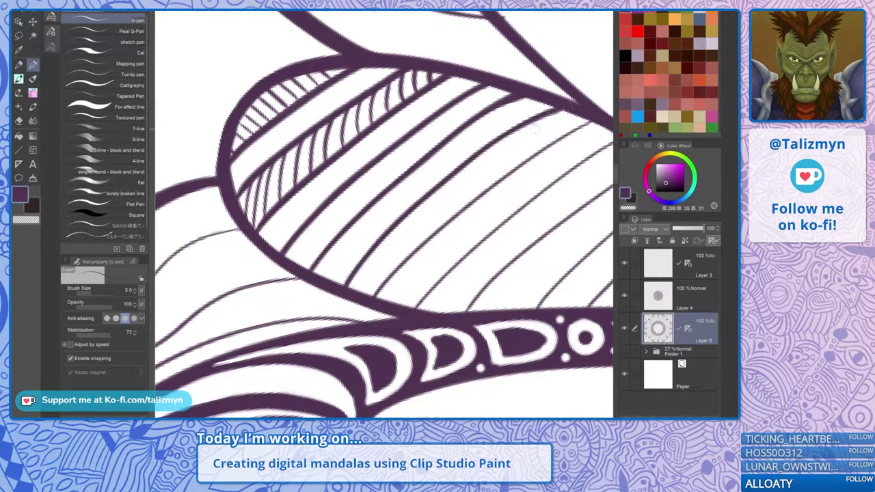
mouse_move(376, 301)
mouse_down()
mouse_move(430, 242)
mouse_move(578, 129)
mouse_up()
key(ctrl+z)
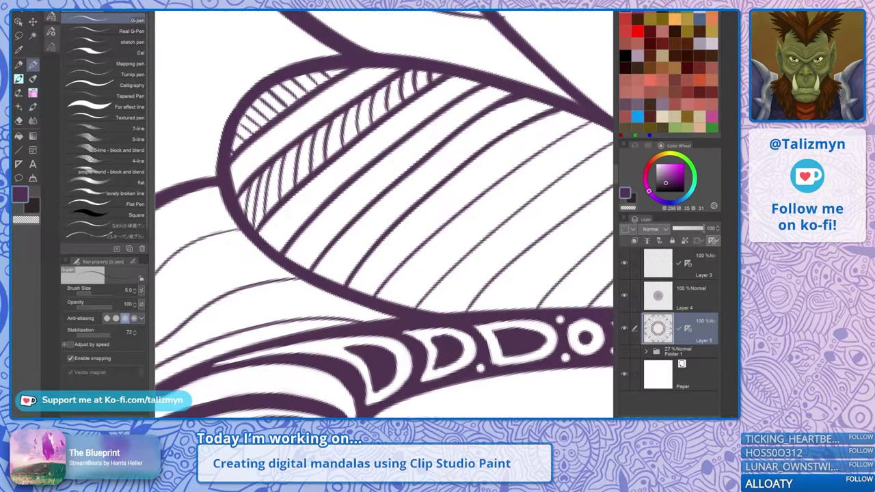
mouse_move(373, 299)
mouse_down()
mouse_move(485, 193)
mouse_move(597, 119)
mouse_move(540, 52)
mouse_up()
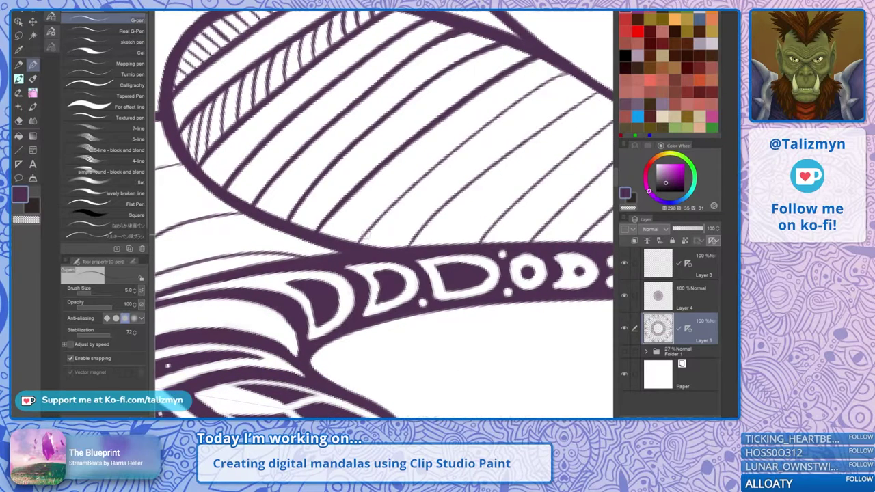
drag(357, 249, 487, 129)
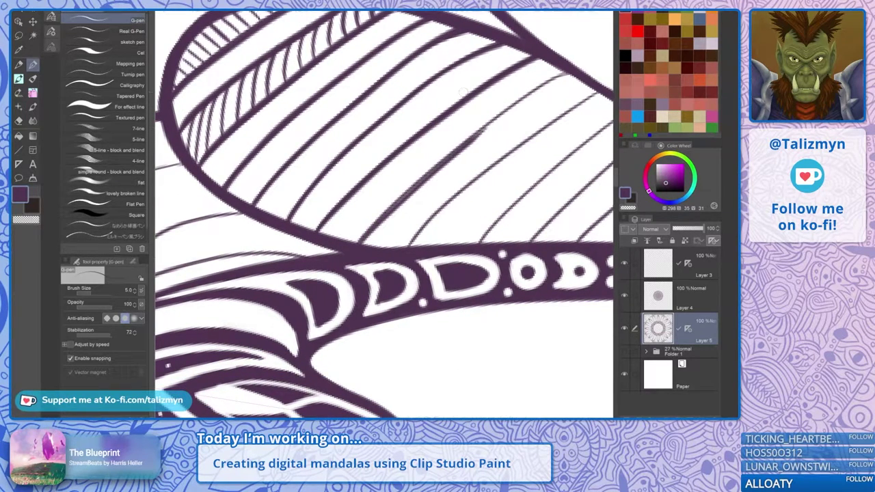
key(ctrl+z)
drag(357, 249, 482, 132)
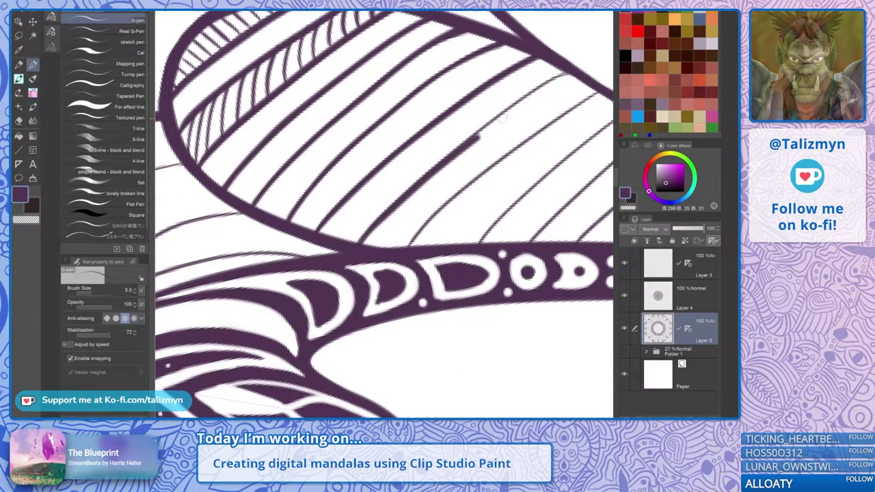
key(ctrl+z)
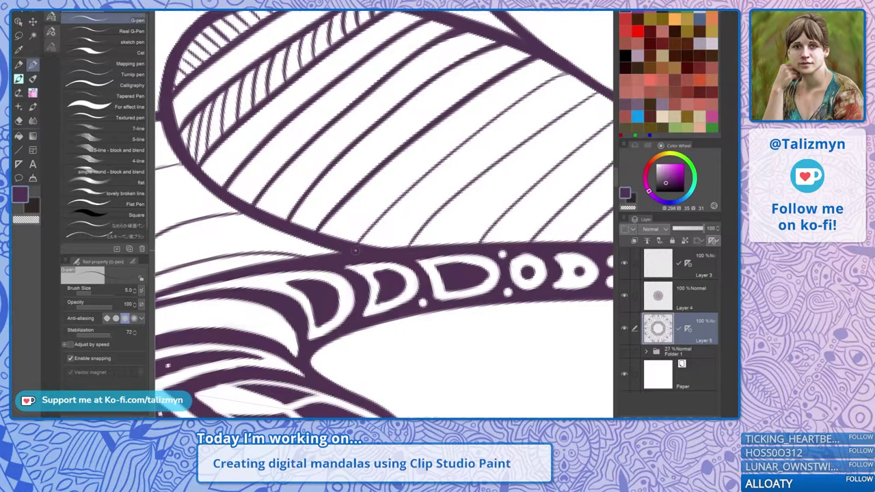
Retrace the next two thin curved lines in the striped petal, bringing its thickened lines to nine
mouse_move(356, 250)
mouse_down()
mouse_move(455, 156)
mouse_move(571, 68)
mouse_up()
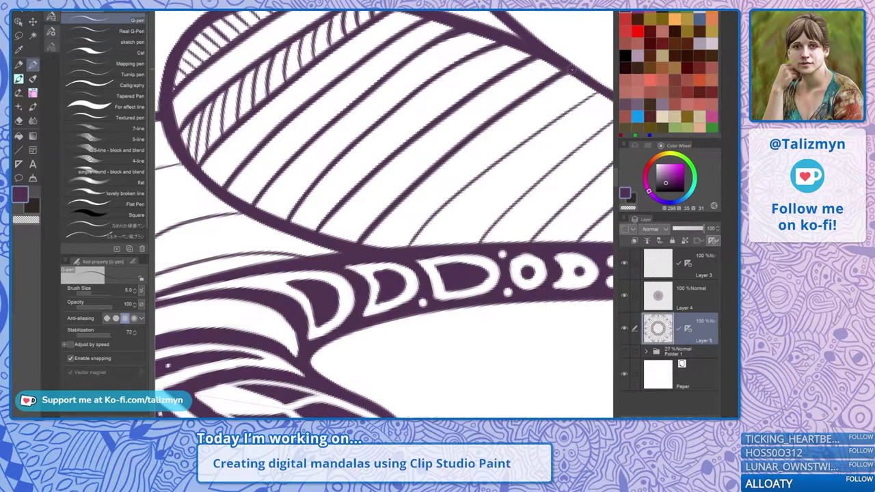
mouse_move(468, 187)
mouse_down()
mouse_move(599, 90)
mouse_move(528, 65)
mouse_up()
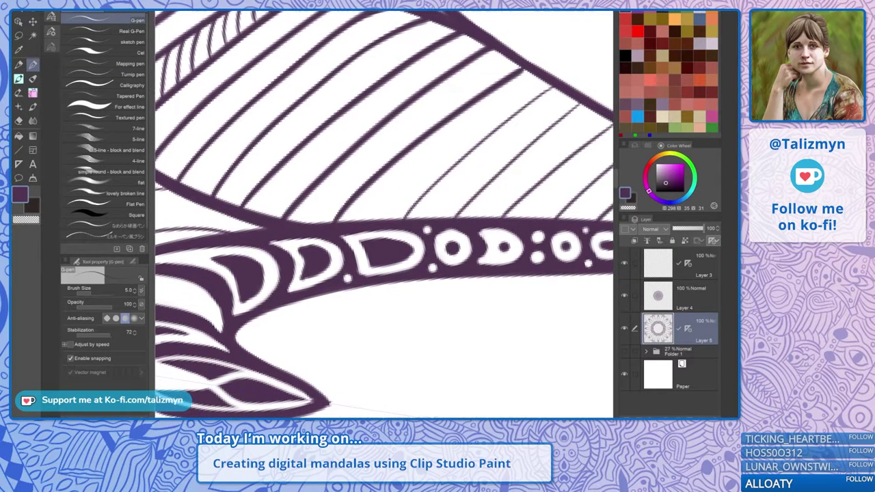
Fill the band between the fourth and fifth thickened lines with short curved hatch strokes across the petal's full width
drag(410, 136, 510, 226)
drag(424, 27, 511, 45)
drag(423, 69, 521, 152)
drag(383, 150, 383, 273)
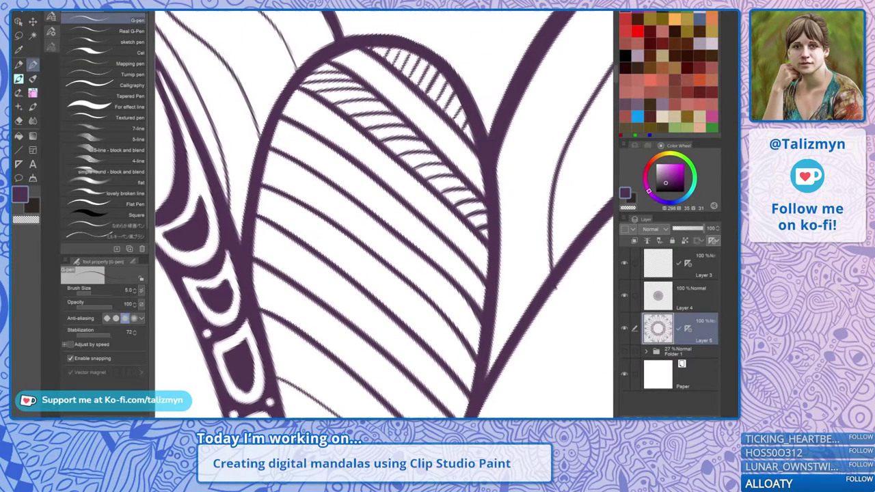
key(ctrl+plus)
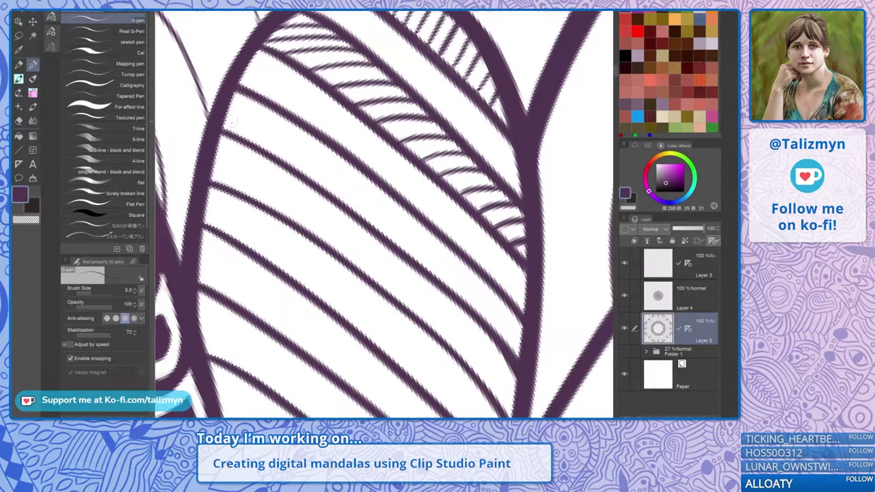
mouse_move(237, 134)
mouse_down()
mouse_move(248, 95)
mouse_move(255, 124)
mouse_move(262, 102)
mouse_up()
drag(266, 151, 277, 111)
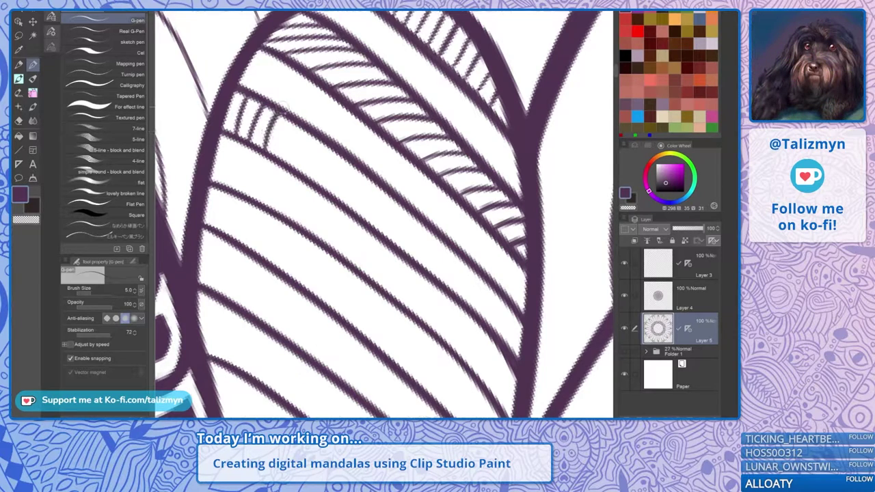
drag(280, 148, 296, 123)
drag(297, 168, 307, 131)
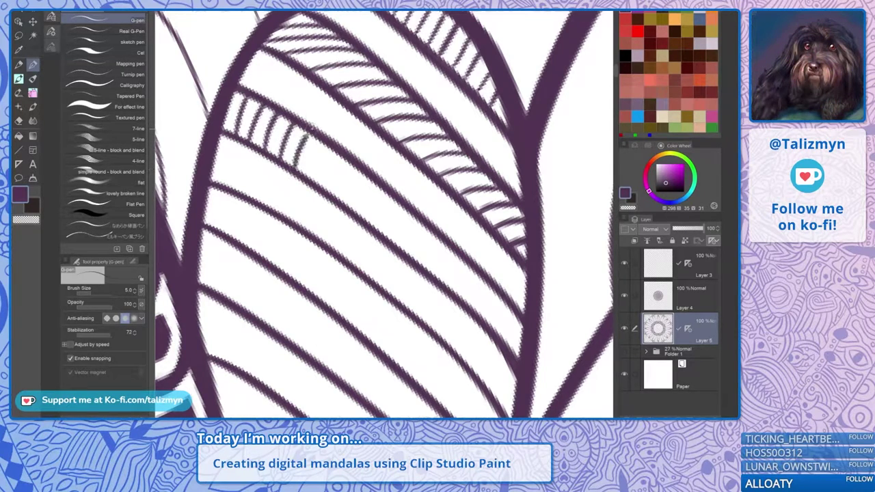
mouse_move(313, 179)
mouse_down()
mouse_move(322, 140)
mouse_move(332, 160)
mouse_move(338, 149)
mouse_up()
mouse_move(345, 202)
mouse_down()
mouse_move(350, 163)
mouse_move(360, 191)
mouse_move(369, 167)
mouse_up()
mouse_move(376, 225)
mouse_down()
mouse_move(386, 176)
mouse_move(348, 128)
mouse_up()
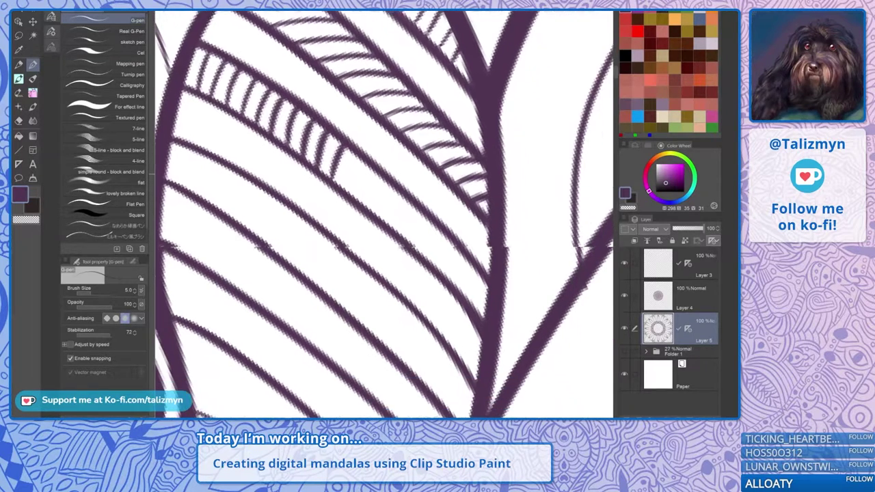
mouse_move(346, 196)
mouse_down()
mouse_move(356, 156)
mouse_move(373, 161)
mouse_up()
drag(372, 216, 384, 182)
drag(376, 198, 386, 176)
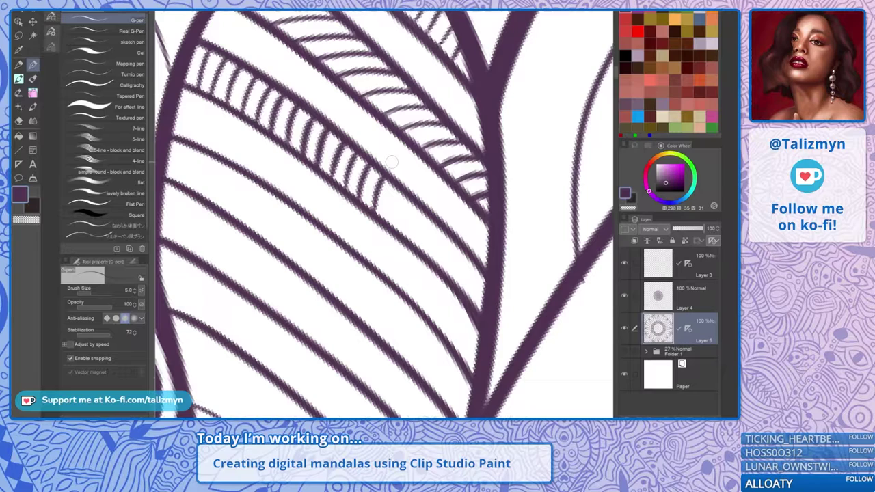
mouse_move(390, 191)
mouse_down()
mouse_move(402, 232)
mouse_move(414, 200)
mouse_move(424, 249)
mouse_up()
mouse_move(424, 214)
mouse_down()
mouse_move(433, 240)
mouse_move(448, 242)
mouse_up()
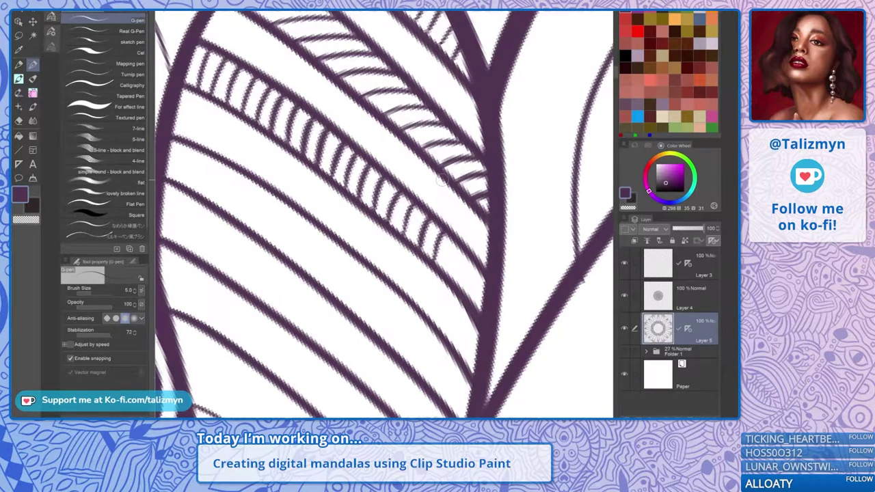
drag(446, 244, 454, 275)
drag(454, 235, 466, 291)
drag(472, 249, 487, 298)
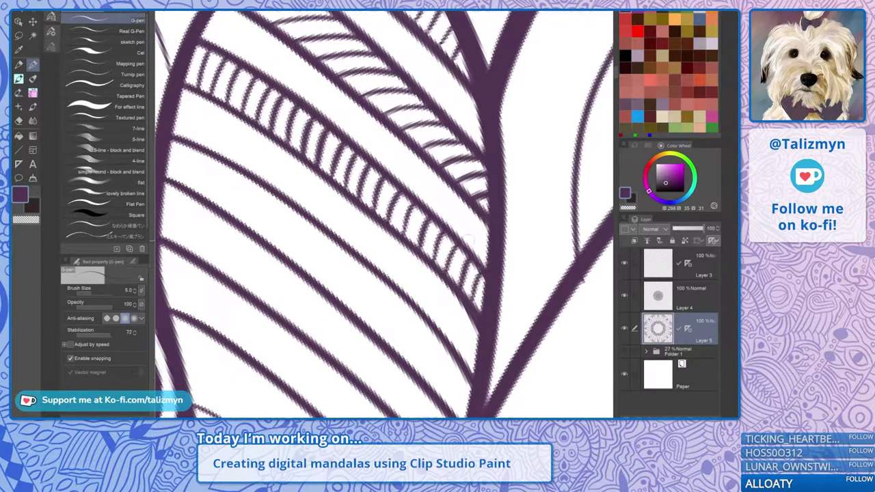
Fill the band between the sixth and seventh thickened lines with closely spaced curved hatch strokes from edge to edge
scroll(459, 196, down, 6)
scroll(383, 215, down, 8)
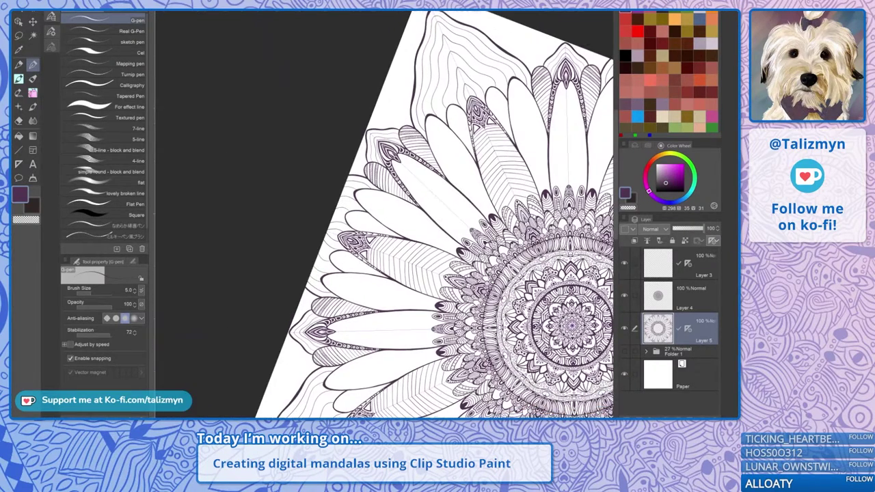
scroll(384, 215, up, 5)
scroll(383, 215, up, 4)
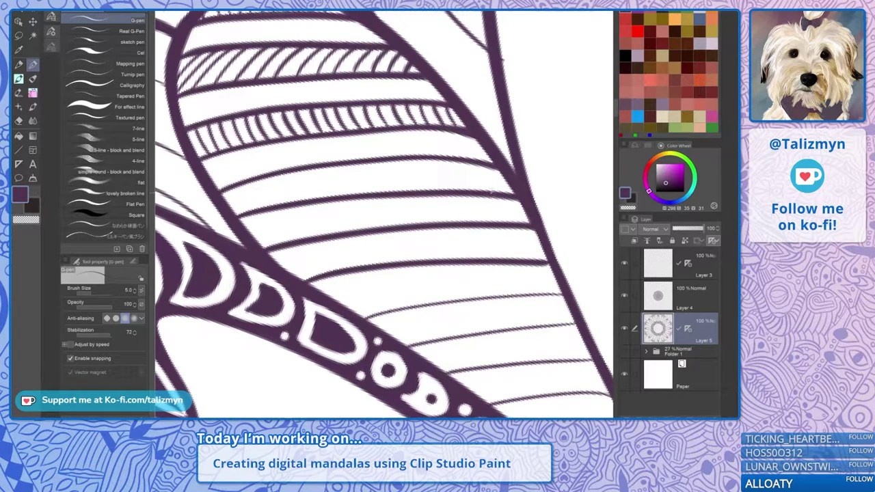
mouse_move(490, 192)
mouse_down()
mouse_move(503, 169)
mouse_move(485, 185)
mouse_move(494, 166)
mouse_move(482, 175)
mouse_move(484, 165)
mouse_move(493, 173)
mouse_up()
drag(485, 186, 499, 159)
drag(467, 187, 479, 169)
mouse_move(472, 185)
mouse_down()
mouse_move(485, 154)
mouse_move(465, 168)
mouse_up()
drag(461, 181, 471, 157)
mouse_move(442, 185)
mouse_down()
mouse_move(450, 154)
mouse_move(493, 177)
mouse_move(493, 160)
mouse_up()
mouse_move(463, 199)
mouse_down()
mouse_move(472, 165)
mouse_move(456, 198)
mouse_move(461, 164)
mouse_move(443, 198)
mouse_move(454, 162)
mouse_up()
mouse_move(432, 203)
mouse_down()
mouse_move(443, 161)
mouse_move(457, 149)
mouse_up()
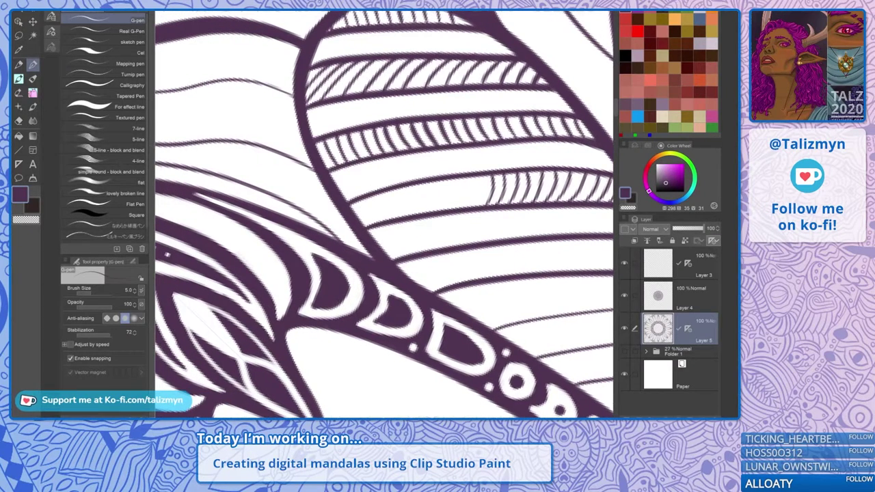
drag(478, 205, 486, 179)
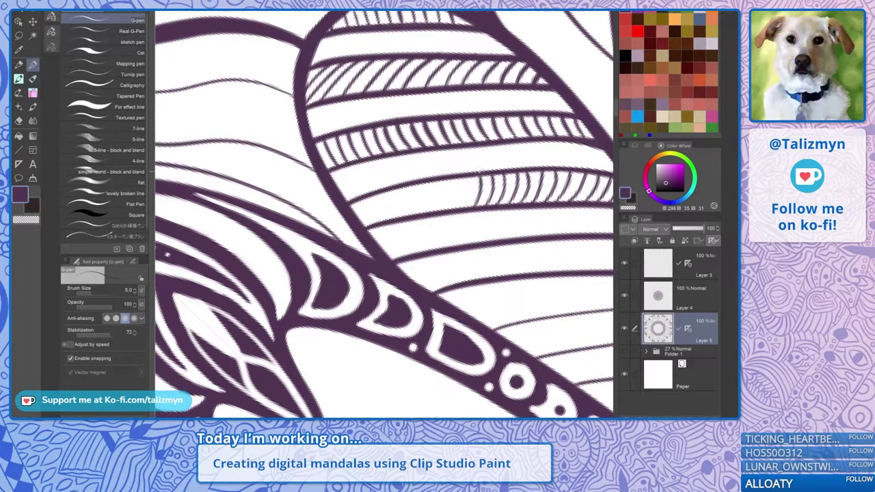
drag(458, 209, 467, 186)
drag(462, 197, 471, 170)
drag(453, 207, 461, 172)
mouse_move(443, 209)
mouse_down()
mouse_move(451, 176)
mouse_move(429, 179)
mouse_up()
drag(417, 198, 423, 175)
drag(414, 210, 420, 188)
drag(408, 205, 416, 181)
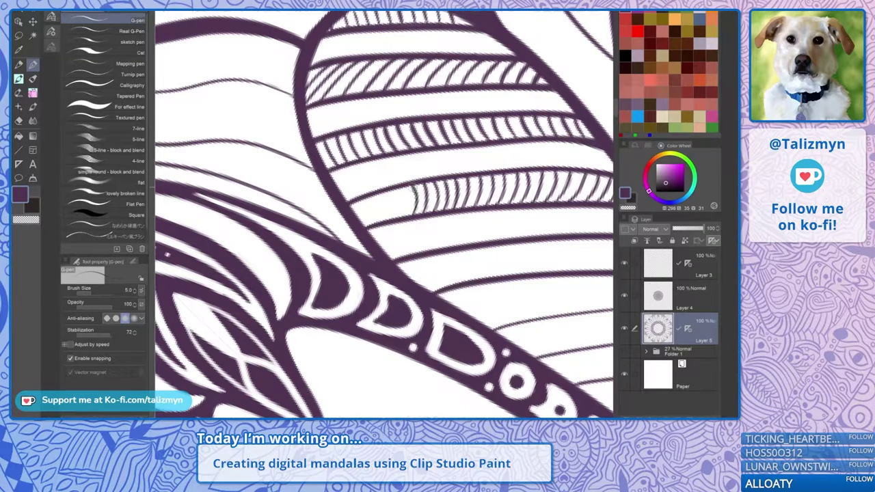
drag(406, 216, 411, 191)
drag(403, 203, 408, 182)
drag(398, 219, 404, 189)
mouse_move(394, 215)
mouse_down()
mouse_move(400, 188)
mouse_move(398, 206)
mouse_move(394, 192)
mouse_up()
mouse_move(384, 212)
mouse_down()
mouse_move(391, 183)
mouse_move(387, 208)
mouse_move(387, 190)
mouse_up()
mouse_move(378, 207)
mouse_down()
mouse_move(384, 186)
mouse_move(378, 215)
mouse_up()
drag(374, 217, 380, 195)
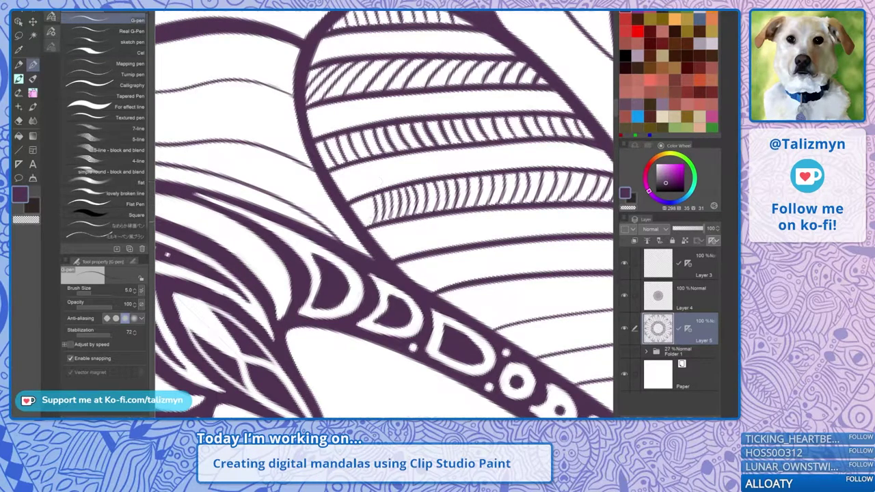
drag(365, 228, 372, 222)
mouse_move(362, 224)
mouse_down()
mouse_move(372, 197)
mouse_move(276, 163)
mouse_up()
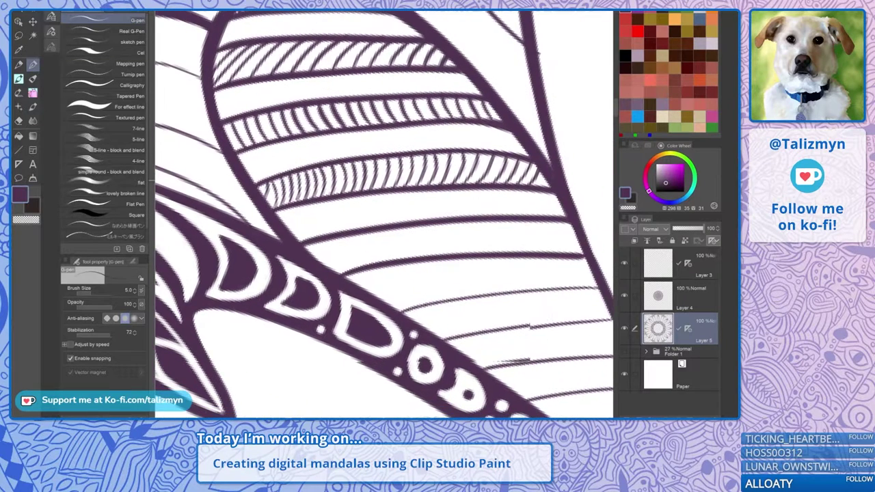
mouse_move(270, 199)
mouse_down()
mouse_move(264, 183)
mouse_move(264, 196)
mouse_up()
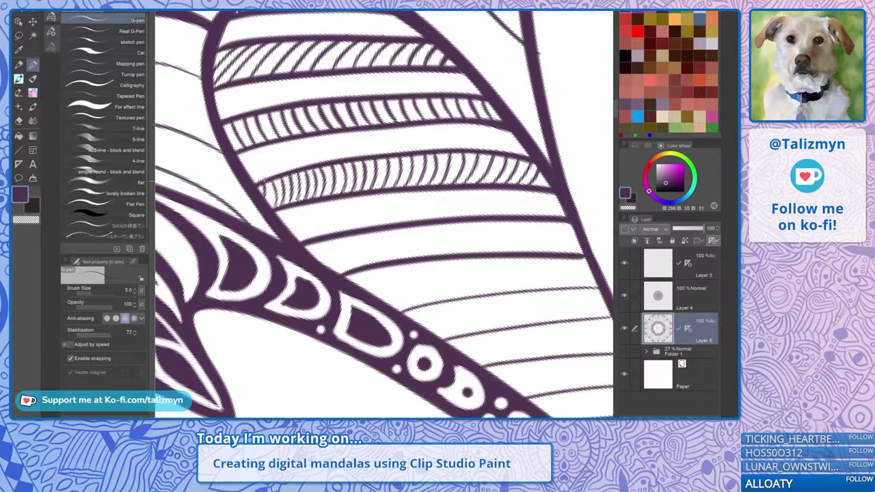
Fill the band between the eighth and ninth thickened lines with short curved hatch strokes across the petal's full width
mouse_move(385, 214)
mouse_down()
mouse_move(391, 151)
mouse_move(436, 177)
mouse_move(383, 222)
mouse_up()
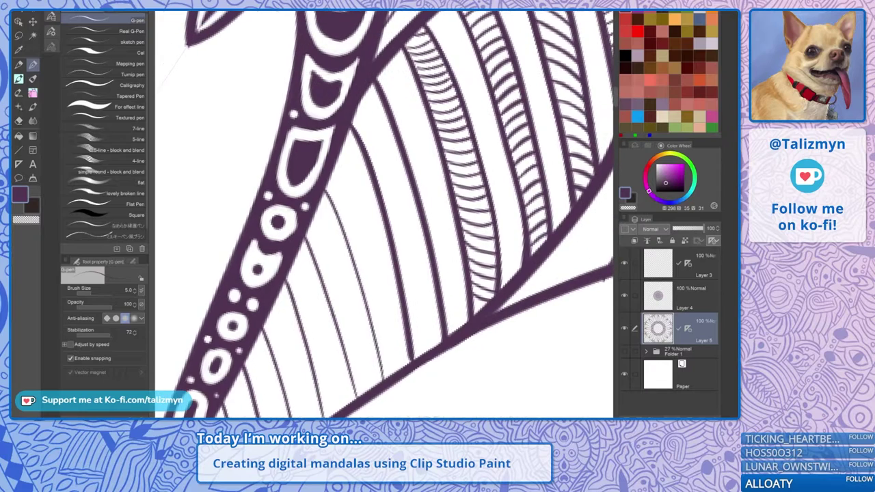
mouse_move(352, 133)
mouse_down()
mouse_move(379, 91)
mouse_move(385, 103)
mouse_move(376, 94)
mouse_up()
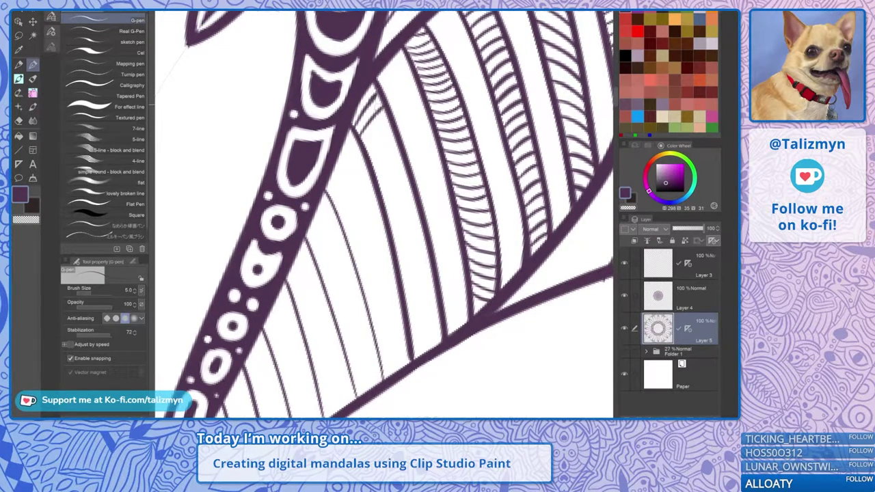
drag(365, 143, 391, 117)
drag(369, 163, 397, 130)
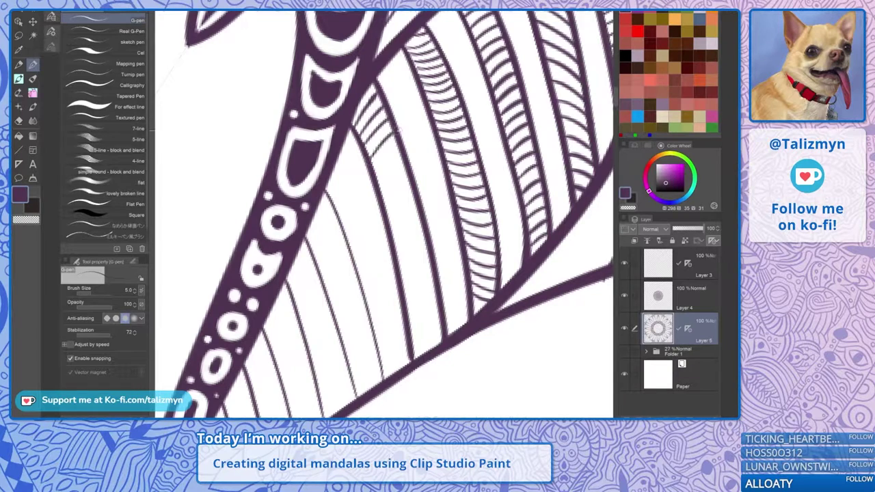
drag(376, 169, 397, 143)
drag(380, 186, 410, 158)
drag(382, 204, 413, 169)
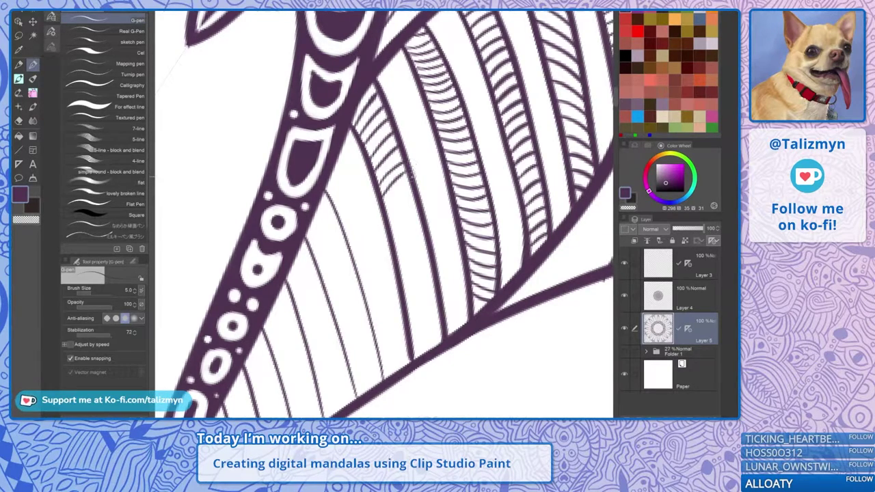
drag(388, 208, 411, 178)
drag(390, 217, 418, 193)
drag(392, 229, 416, 208)
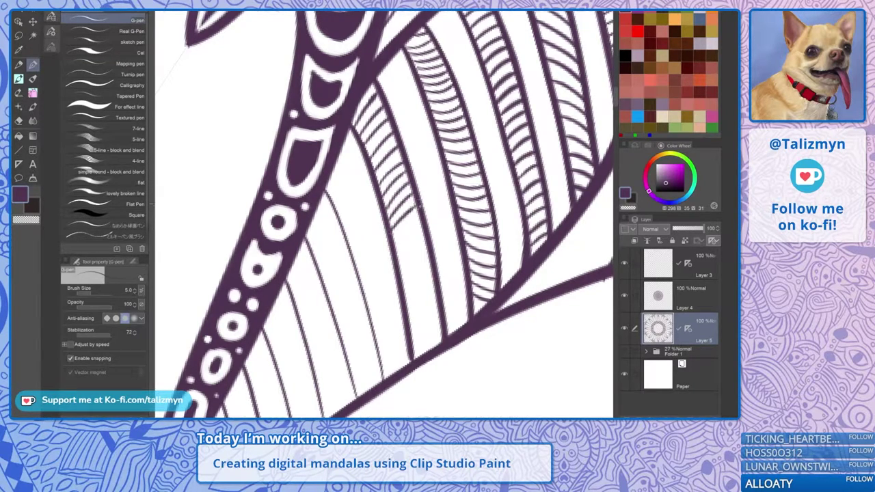
mouse_move(395, 240)
mouse_down()
mouse_move(418, 219)
mouse_move(420, 227)
mouse_move(394, 163)
mouse_move(397, 195)
mouse_move(422, 182)
mouse_move(414, 231)
mouse_move(436, 205)
mouse_up()
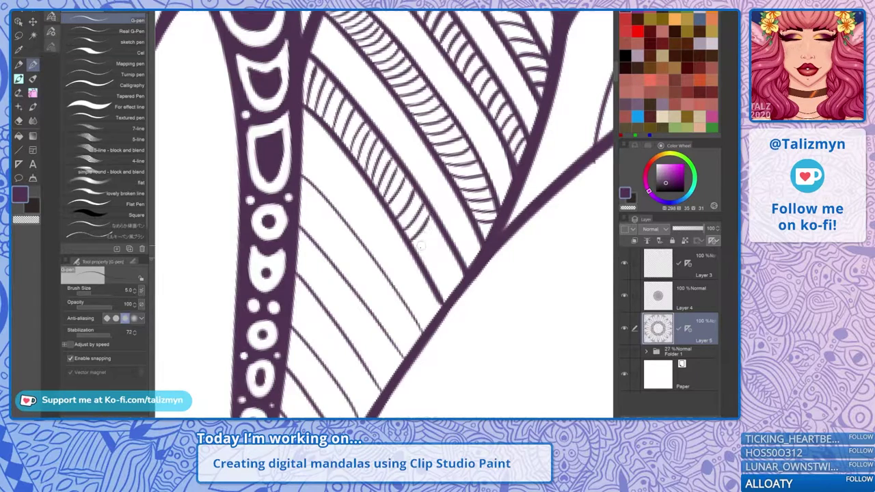
mouse_move(415, 255)
mouse_down()
mouse_move(441, 219)
mouse_move(439, 252)
mouse_up()
drag(429, 263, 443, 241)
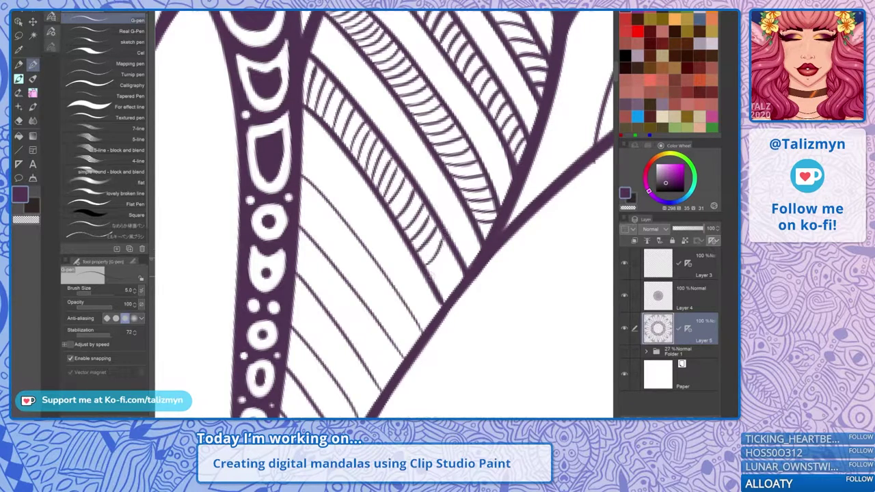
drag(429, 277, 446, 264)
drag(445, 267, 456, 251)
drag(443, 282, 454, 267)
drag(450, 276, 459, 258)
scroll(446, 207, down, 5)
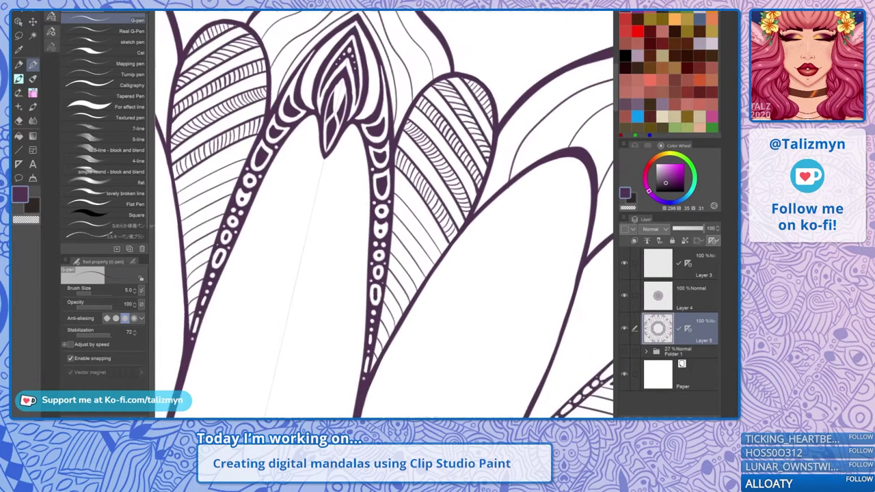
Fill the band between the first and second thin lines below the thickened ones with curved hatch strokes across the striped petal
key(minus)
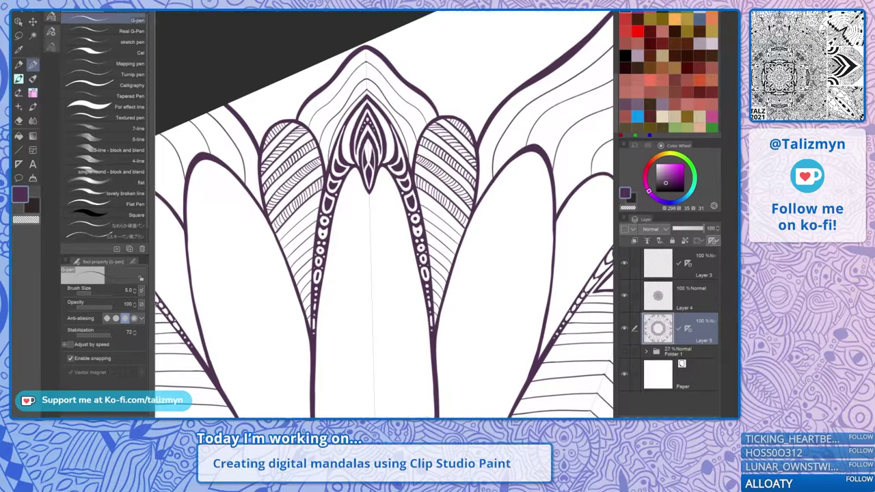
mouse_move(382, 239)
mouse_down()
mouse_move(361, 209)
mouse_move(358, 184)
mouse_move(424, 205)
mouse_up()
scroll(384, 214, up, 5)
drag(322, 205, 356, 264)
scroll(403, 176, up, 4)
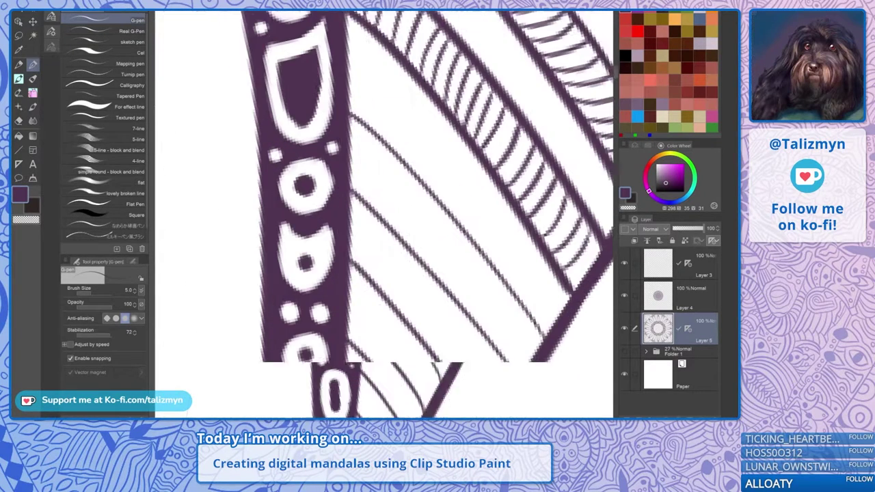
drag(347, 152, 376, 132)
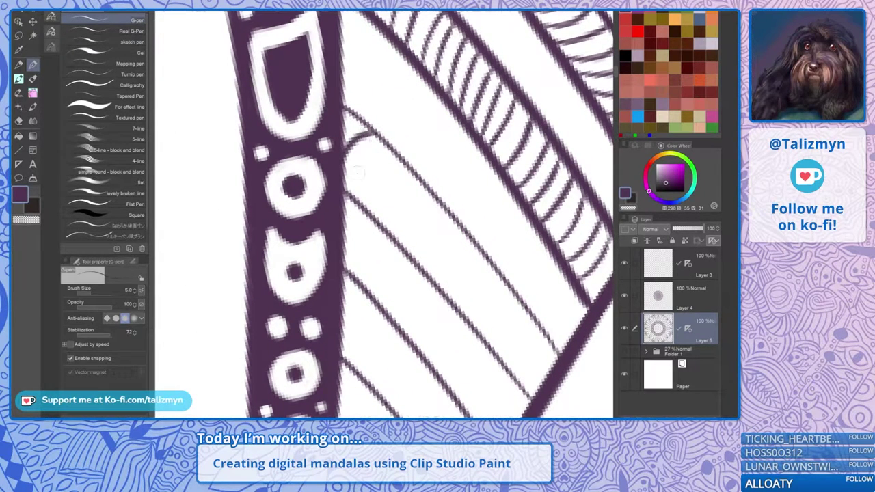
key(ctrl+z)
mouse_move(348, 190)
mouse_down()
mouse_move(389, 156)
mouse_move(401, 158)
mouse_up()
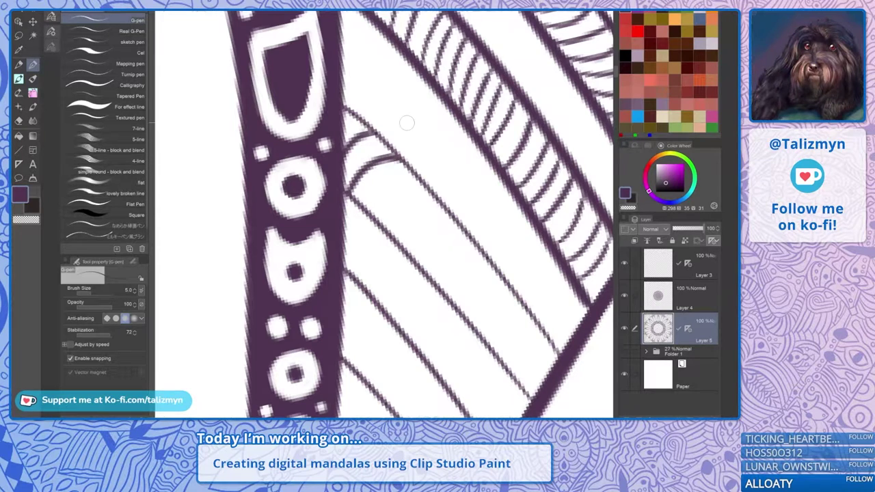
mouse_move(406, 121)
mouse_down()
mouse_move(351, 169)
mouse_move(374, 104)
mouse_up()
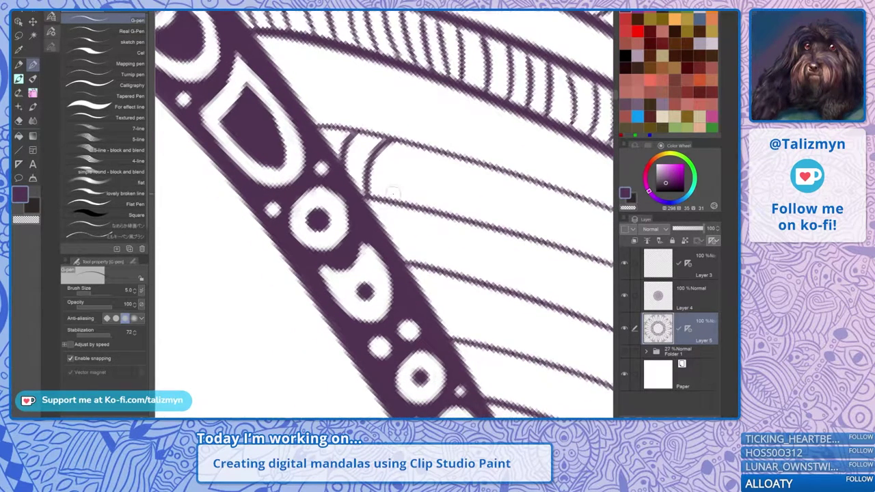
mouse_move(393, 199)
mouse_down()
mouse_move(395, 172)
mouse_move(412, 150)
mouse_up()
drag(403, 170, 422, 140)
mouse_move(418, 206)
mouse_down()
mouse_move(438, 157)
mouse_move(457, 160)
mouse_up()
drag(451, 210, 469, 168)
mouse_move(449, 195)
mouse_down()
mouse_move(481, 161)
mouse_move(404, 102)
mouse_up()
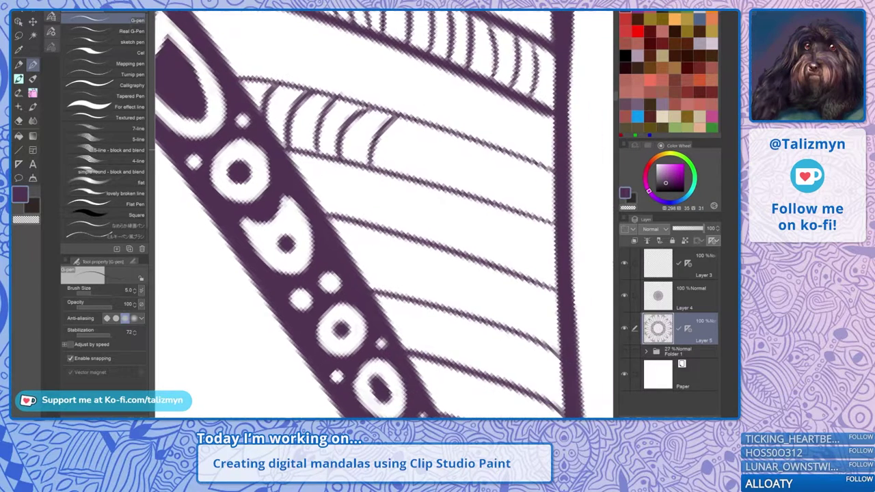
drag(399, 172, 426, 114)
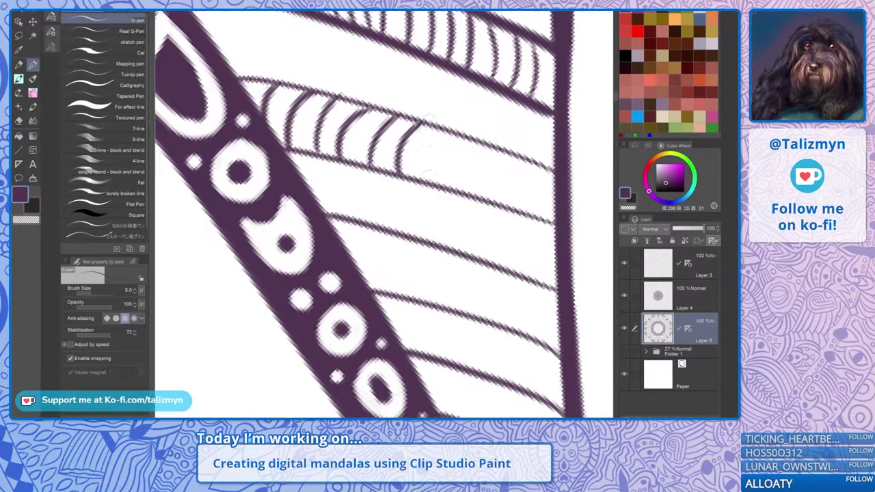
mouse_move(429, 186)
mouse_down()
mouse_move(427, 146)
mouse_move(449, 138)
mouse_up()
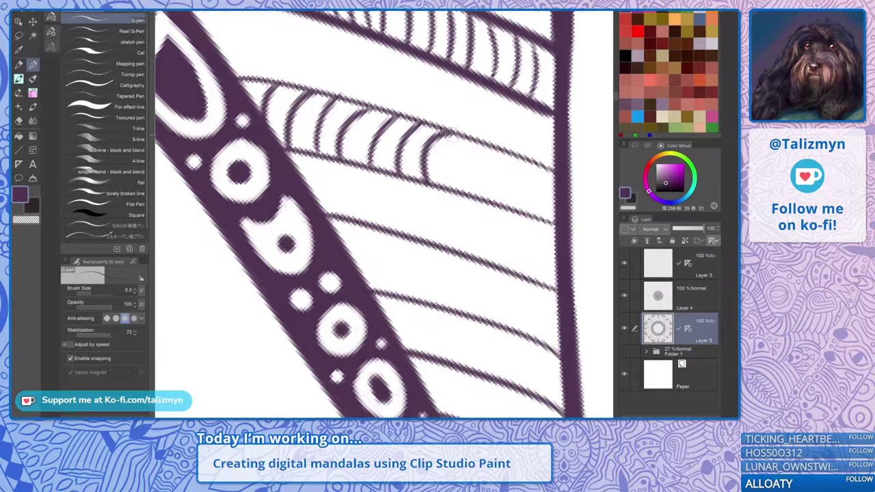
drag(453, 188, 469, 137)
drag(488, 200, 481, 152)
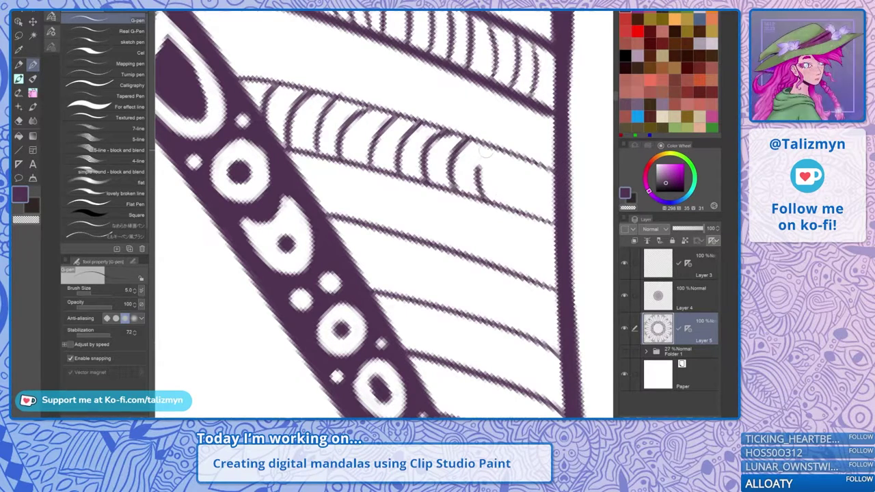
mouse_move(510, 206)
mouse_down()
mouse_move(498, 182)
mouse_move(521, 163)
mouse_up()
mouse_move(535, 215)
mouse_down()
mouse_move(524, 191)
mouse_move(541, 161)
mouse_up()
Fill the band between the third and fourth thin lines of the striped petal with closely spaced diagonal hatch strokes
drag(479, 274, 452, 164)
drag(399, 363, 306, 201)
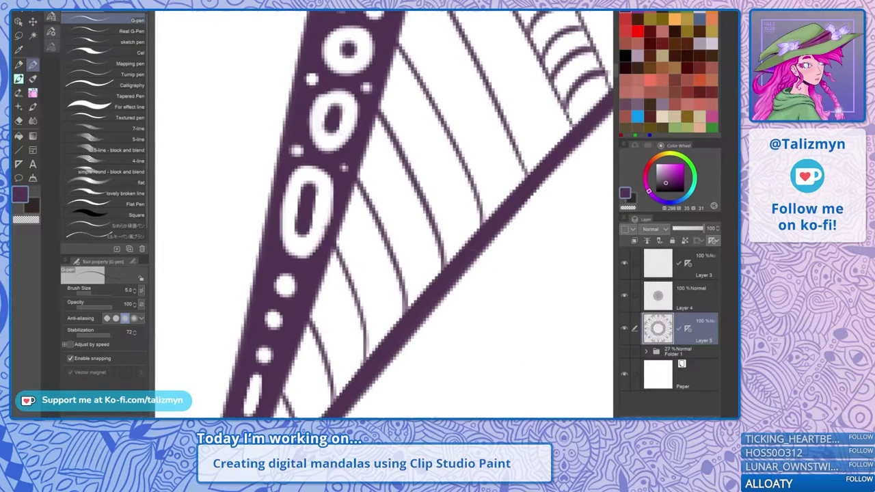
scroll(384, 214, down, 3)
scroll(385, 214, up, 3)
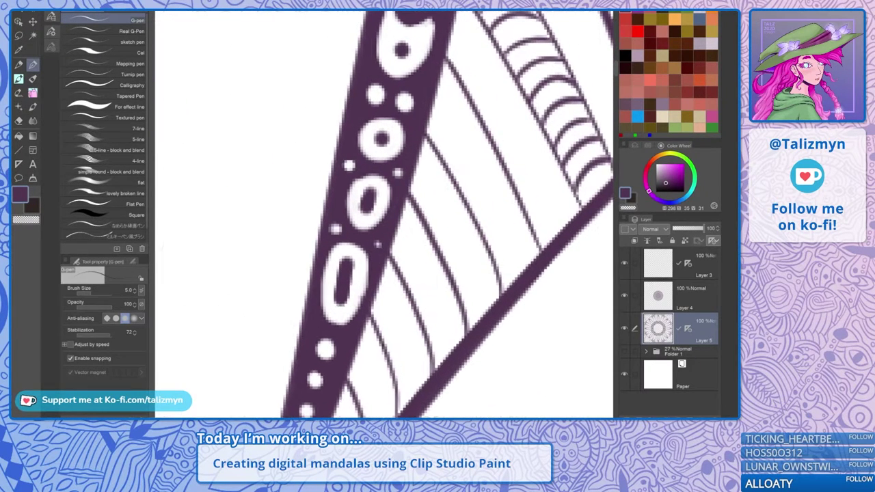
mouse_move(425, 131)
mouse_down()
mouse_move(470, 89)
mouse_move(450, 89)
mouse_move(459, 80)
mouse_up()
drag(433, 147, 460, 123)
drag(447, 140, 478, 110)
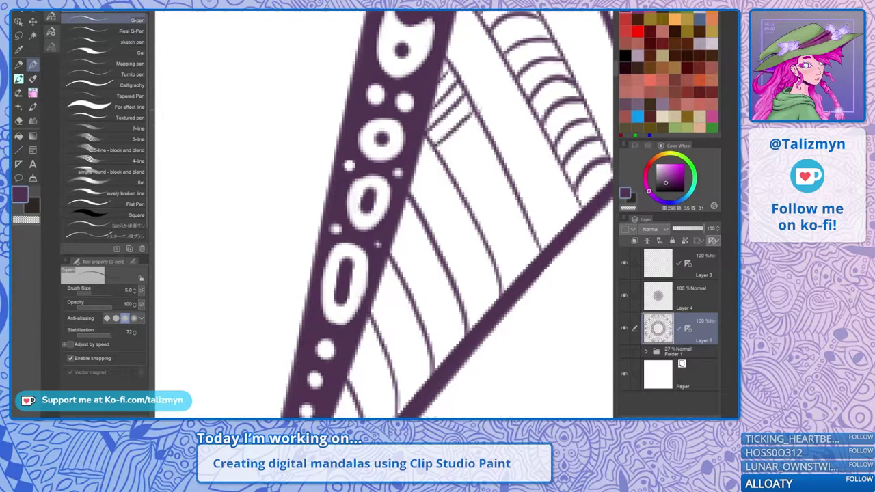
drag(441, 166, 470, 140)
drag(464, 143, 486, 123)
drag(454, 181, 494, 142)
drag(482, 181, 497, 164)
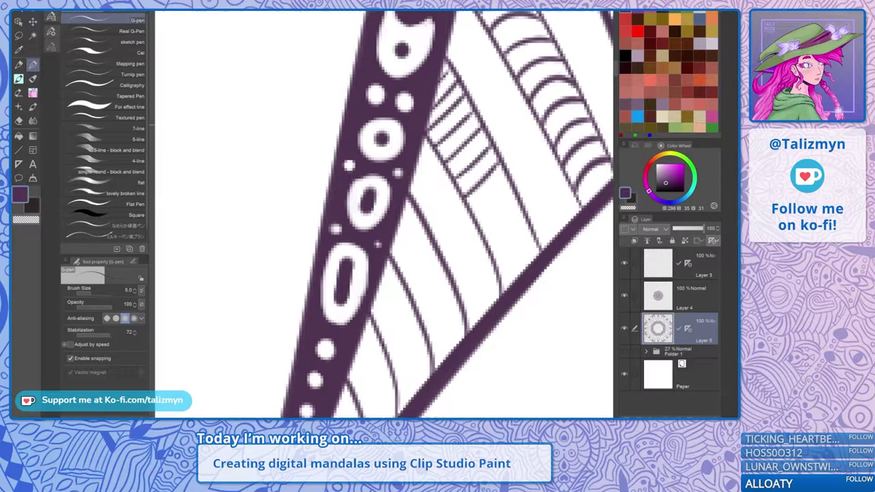
drag(505, 125, 480, 79)
drag(451, 169, 486, 135)
drag(460, 187, 493, 152)
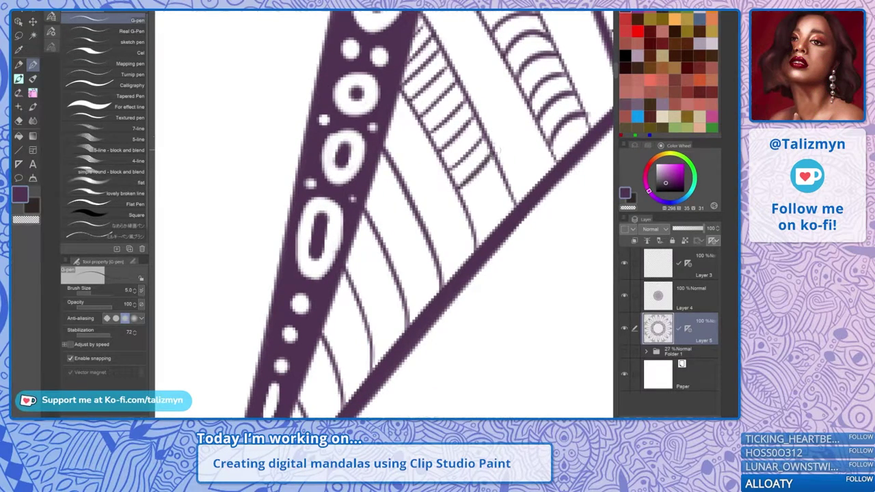
drag(466, 205, 506, 168)
drag(468, 230, 509, 194)
drag(500, 199, 514, 181)
Hatch the band between the fifth and sixth thin lines with short curved strokes from the beaded border to the outer outline
drag(509, 166, 406, 163)
drag(504, 341, 401, 220)
scroll(412, 136, up, 3)
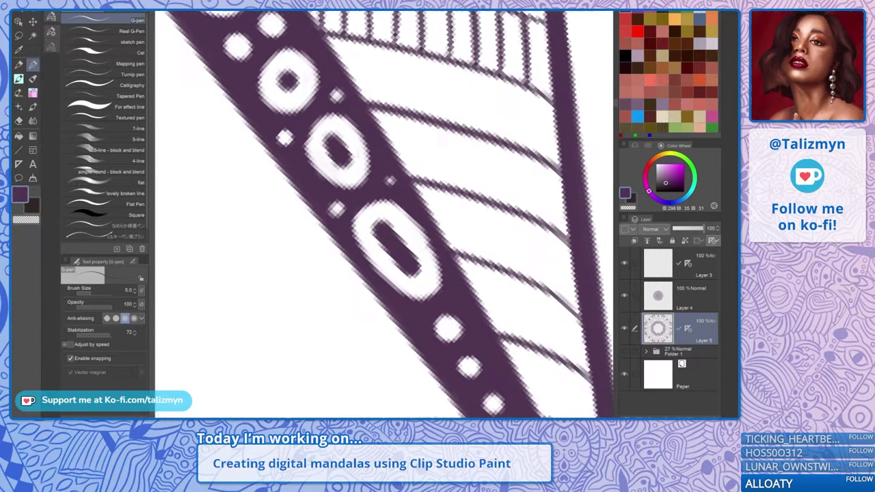
drag(393, 118, 382, 155)
drag(410, 118, 403, 174)
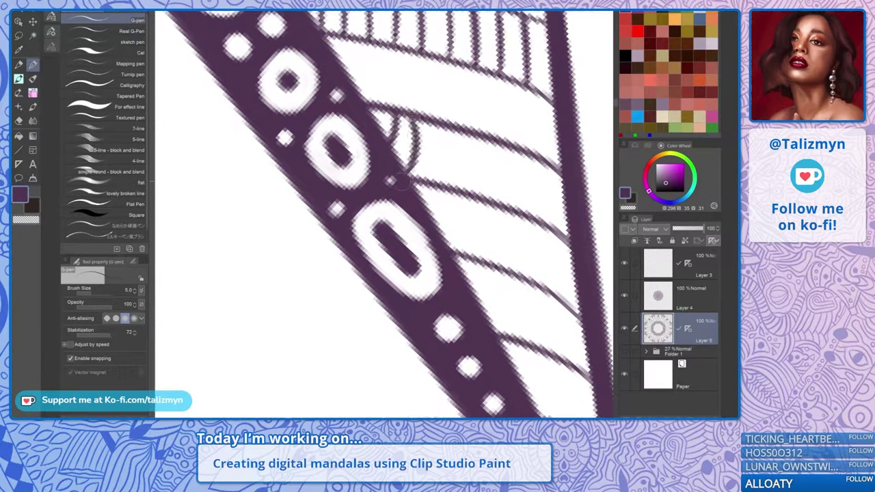
drag(435, 121, 424, 179)
mouse_move(449, 130)
mouse_down()
mouse_move(448, 186)
mouse_move(473, 153)
mouse_move(476, 195)
mouse_move(460, 164)
mouse_up()
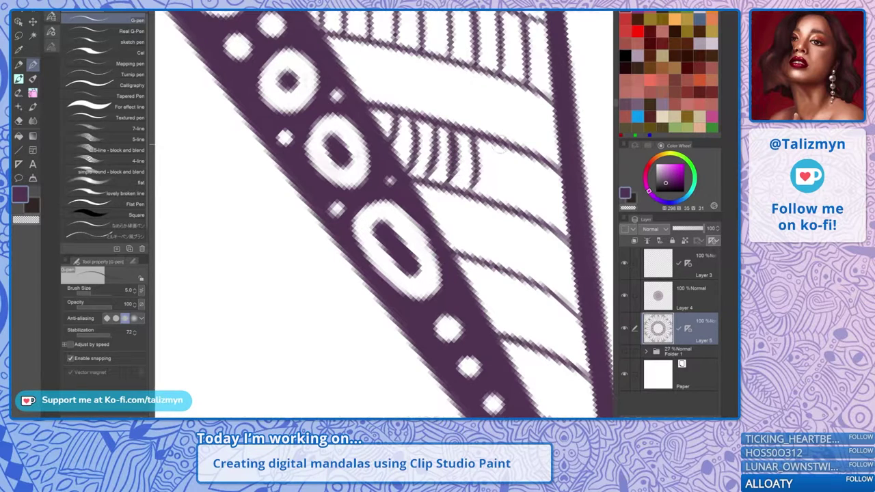
drag(502, 143, 501, 199)
drag(529, 158, 526, 213)
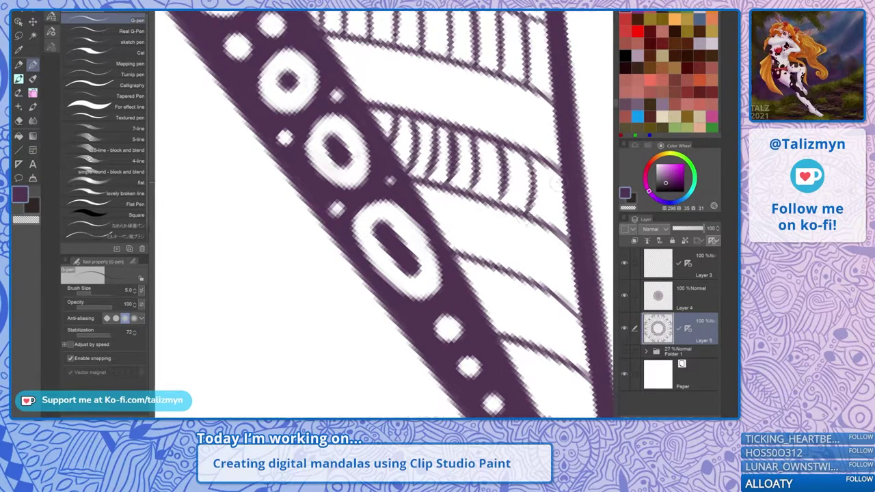
Hatch the band between the seventh and eighth thin lines, near the striped petal's narrow end, with short slanted strokes
mouse_move(558, 178)
mouse_down()
mouse_move(563, 206)
mouse_move(550, 224)
mouse_move(440, 70)
mouse_up()
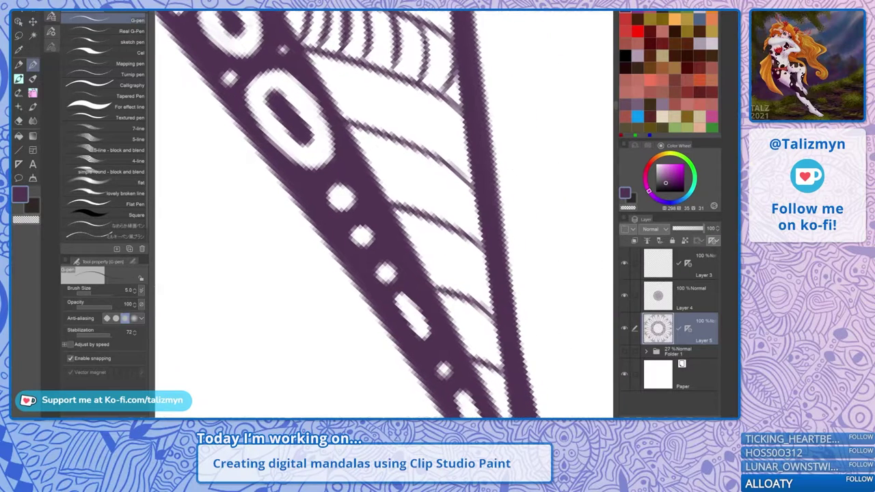
drag(437, 137, 476, 233)
mouse_move(407, 182)
mouse_down()
mouse_move(458, 156)
mouse_move(452, 138)
mouse_move(432, 141)
mouse_move(468, 124)
mouse_up()
drag(408, 209, 444, 181)
drag(439, 188, 479, 163)
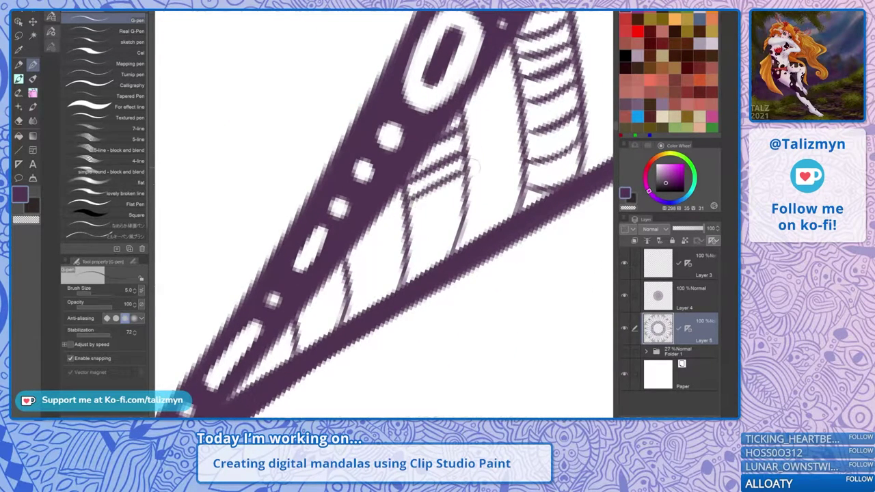
drag(408, 228, 444, 203)
drag(432, 215, 474, 189)
drag(410, 251, 460, 229)
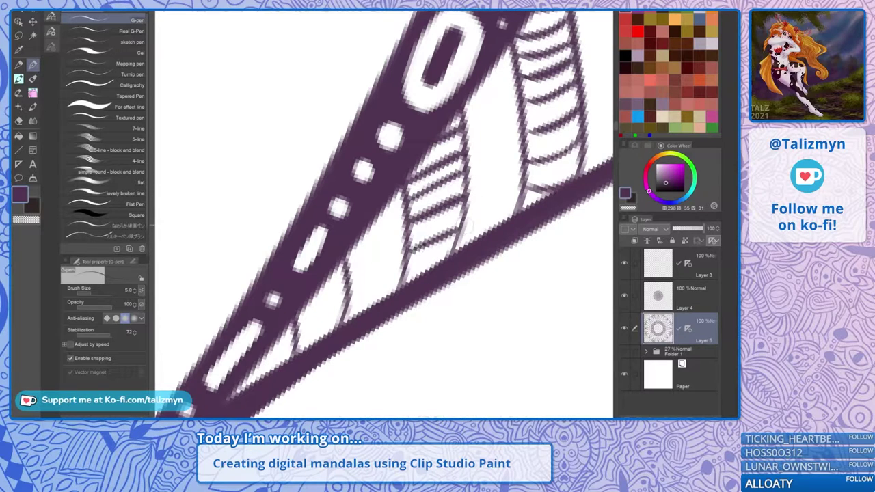
Add a few short hatch strokes to the small band between the last two thin lines at the striped petal's pointed end
drag(424, 256, 472, 200)
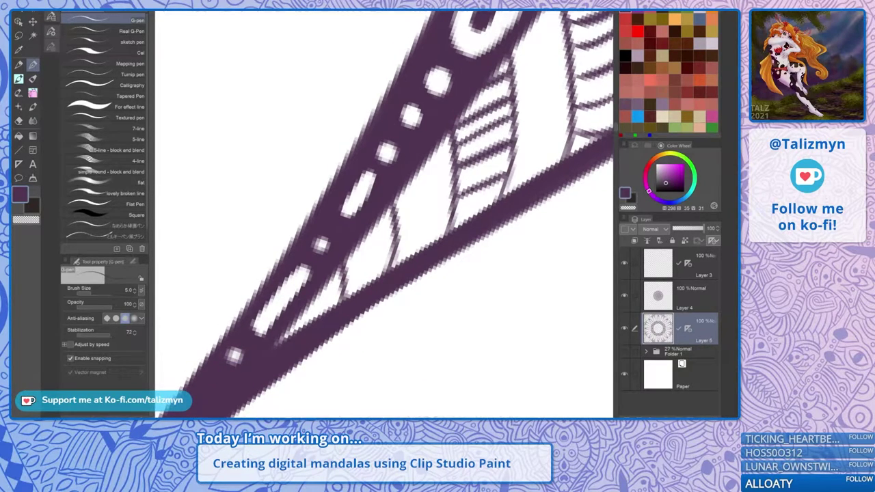
drag(356, 273, 406, 192)
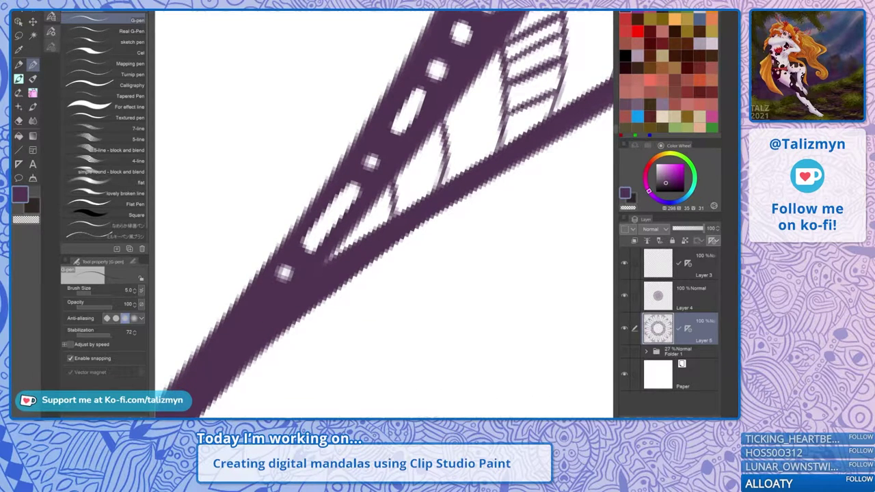
mouse_move(420, 146)
mouse_down()
mouse_move(448, 161)
mouse_move(400, 176)
mouse_move(417, 193)
mouse_up()
drag(408, 208, 425, 197)
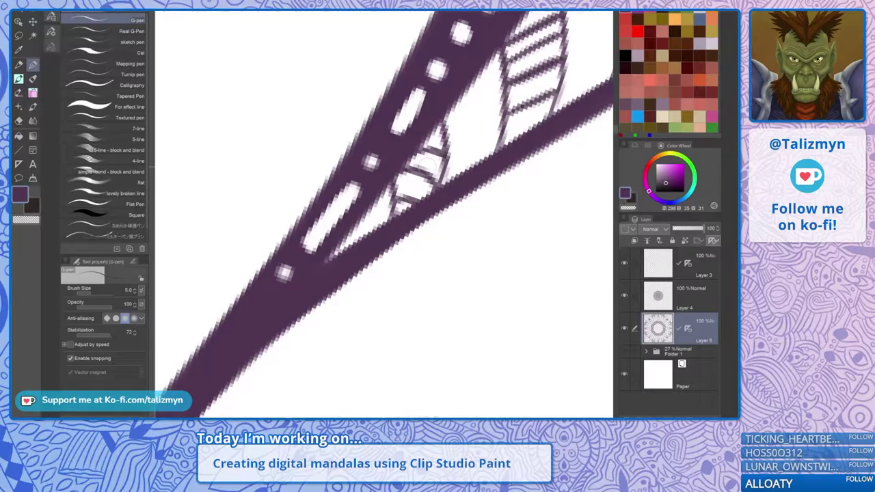
Draw long thin lines fanning from the narrow base to the rounded tip in the outer half of the blank petal beside the chevron petal
scroll(424, 166, down, 10)
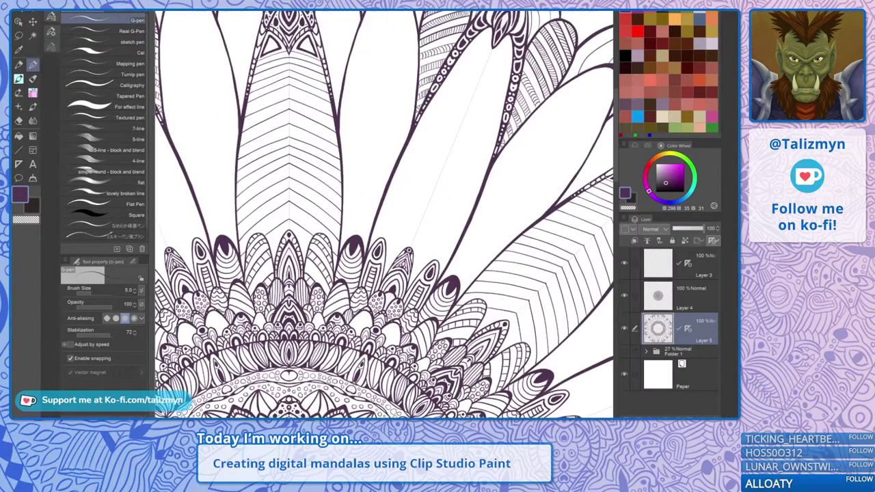
scroll(424, 166, down, 3)
drag(411, 171, 348, 216)
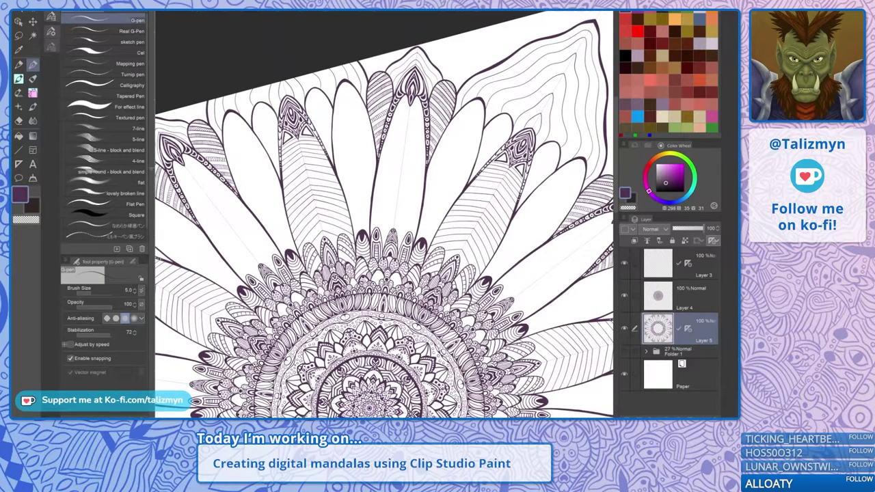
scroll(516, 151, up, 4)
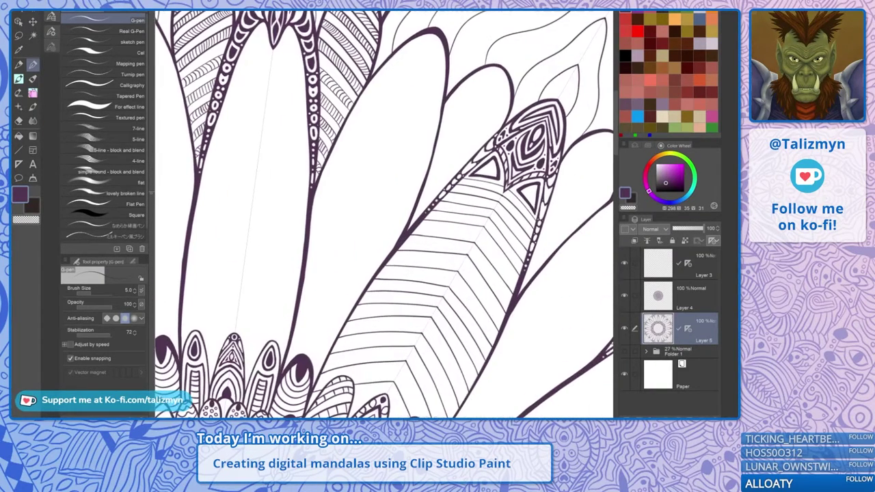
drag(385, 215, 436, 258)
scroll(490, 144, up, 4)
drag(490, 143, 480, 255)
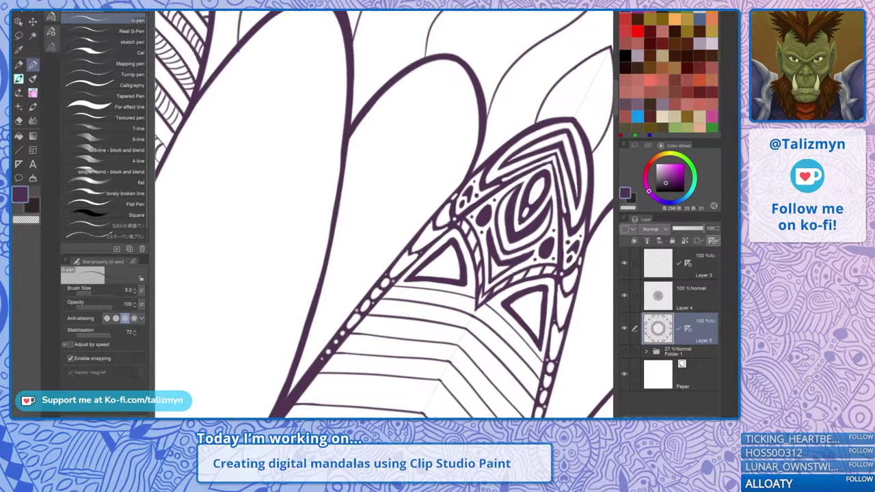
drag(318, 300, 436, 68)
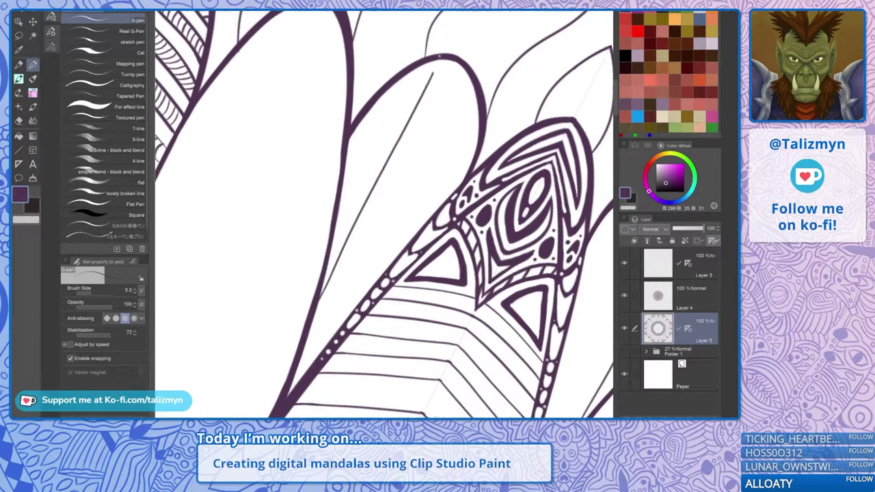
drag(330, 268, 421, 86)
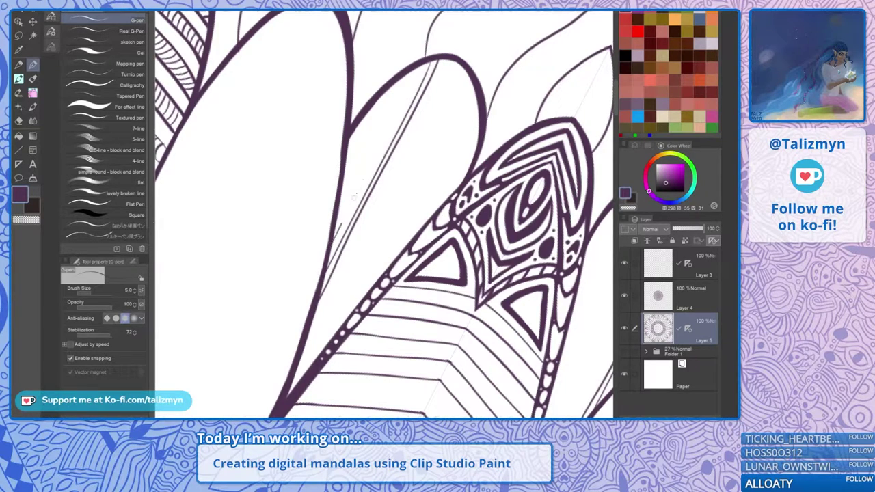
drag(354, 196, 418, 60)
key(ctrl+z)
drag(330, 259, 413, 67)
drag(334, 228, 391, 82)
mouse_move(344, 194)
mouse_down()
mouse_move(380, 97)
mouse_move(322, 90)
mouse_up()
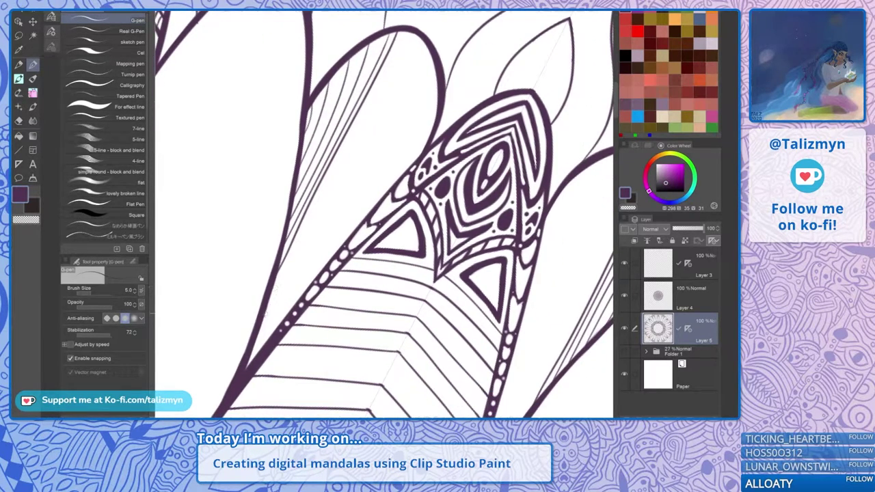
Fill the fanned petal's remaining half with long curved lines from its base to the edge bordering the chevron petal
mouse_move(265, 315)
mouse_down()
mouse_move(357, 134)
mouse_move(421, 34)
mouse_up()
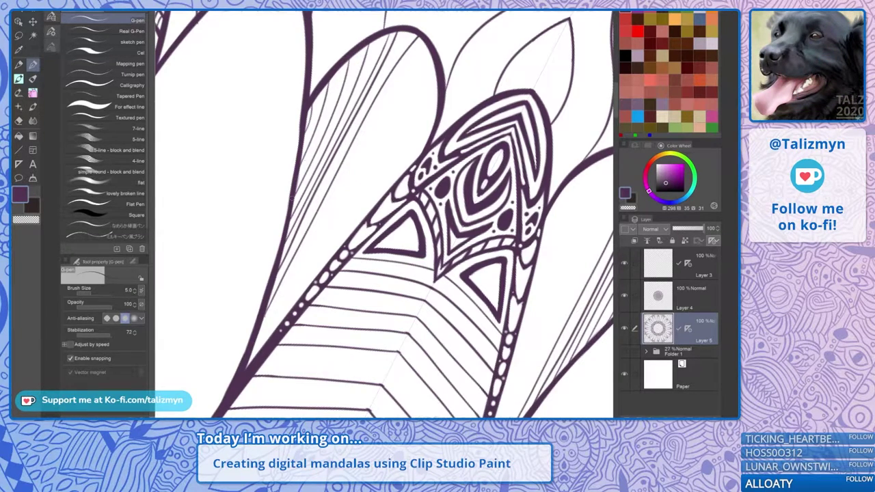
key(ctrl+z)
drag(268, 311, 420, 40)
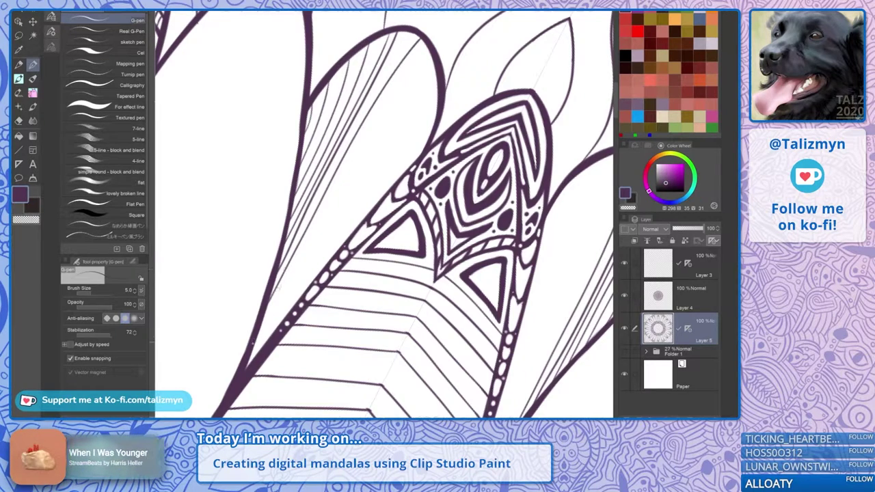
mouse_move(258, 334)
mouse_down()
mouse_move(342, 187)
mouse_move(437, 70)
mouse_up()
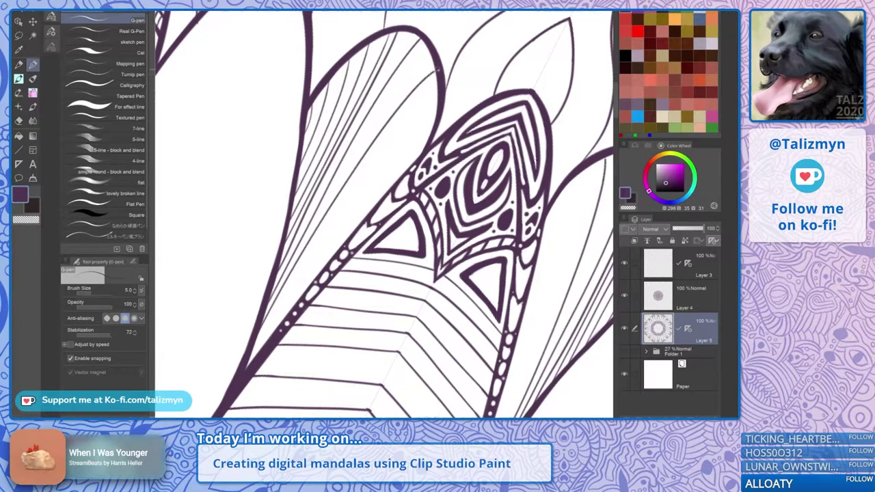
mouse_move(247, 364)
mouse_down()
mouse_move(361, 181)
mouse_move(442, 97)
mouse_up()
mouse_move(259, 355)
mouse_down()
mouse_move(375, 187)
mouse_move(432, 129)
mouse_up()
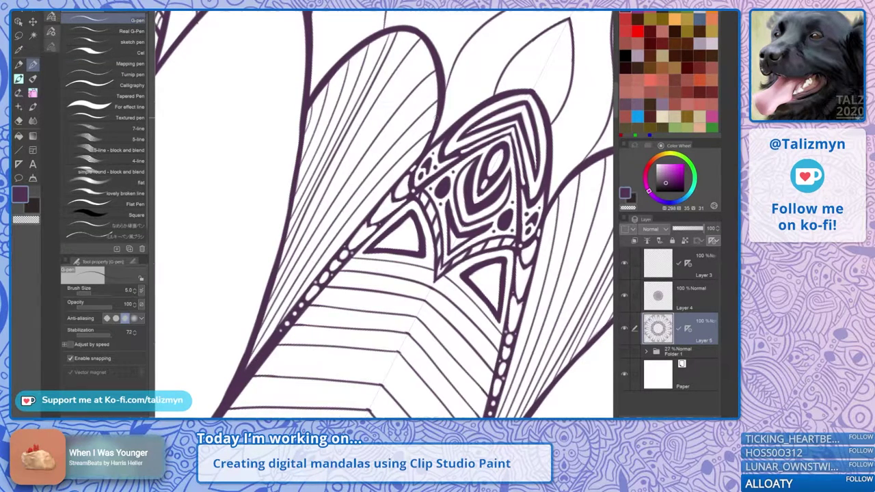
Draw a thin wavy contour line across the blank petal with beaded borders, just beneath the pointed ornament at its tip
scroll(495, 147, down, 8)
key(minus)
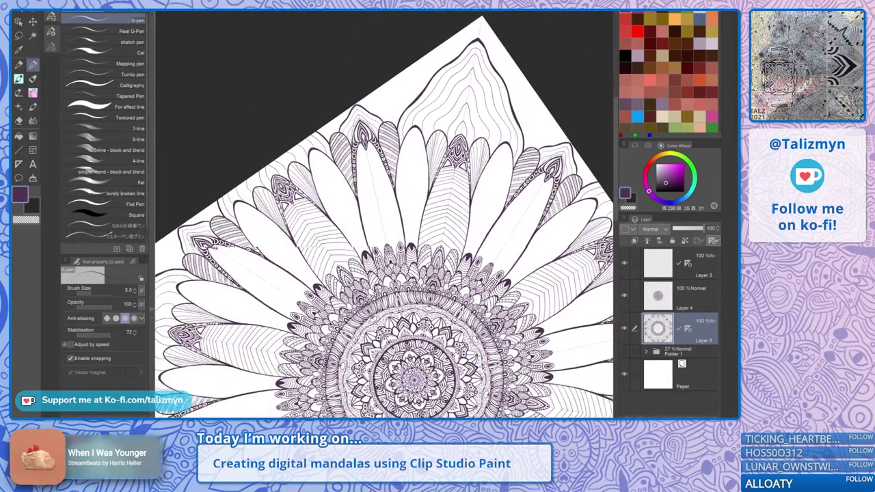
drag(414, 379, 380, 276)
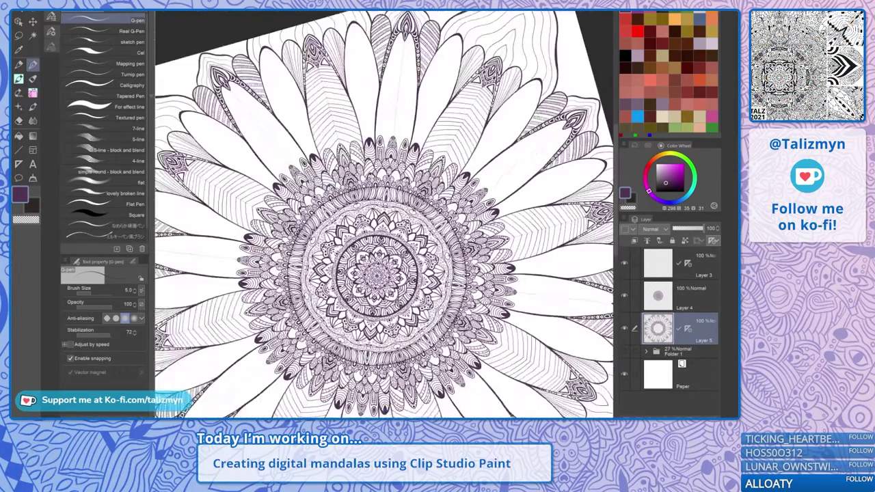
key(asciicircum)
scroll(438, 205, down, 5)
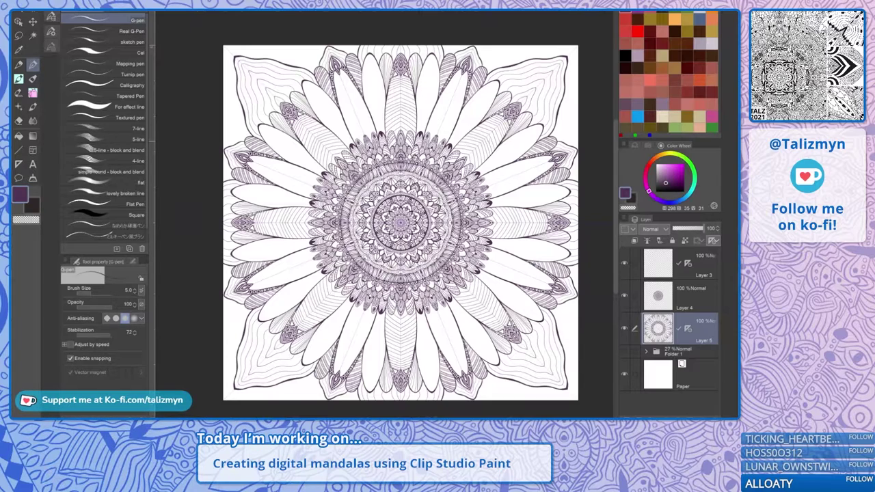
scroll(454, 103, up, 5)
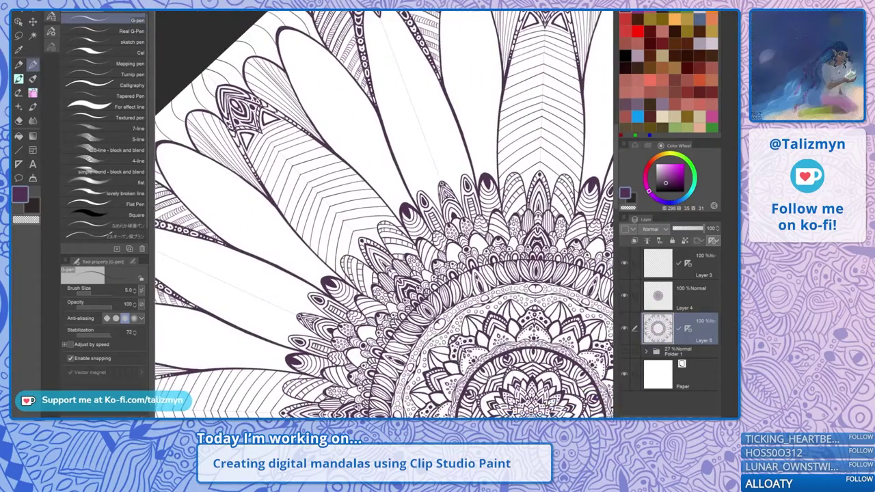
drag(369, 164, 397, 289)
key(ctrl+@)
scroll(421, 125, up, 4)
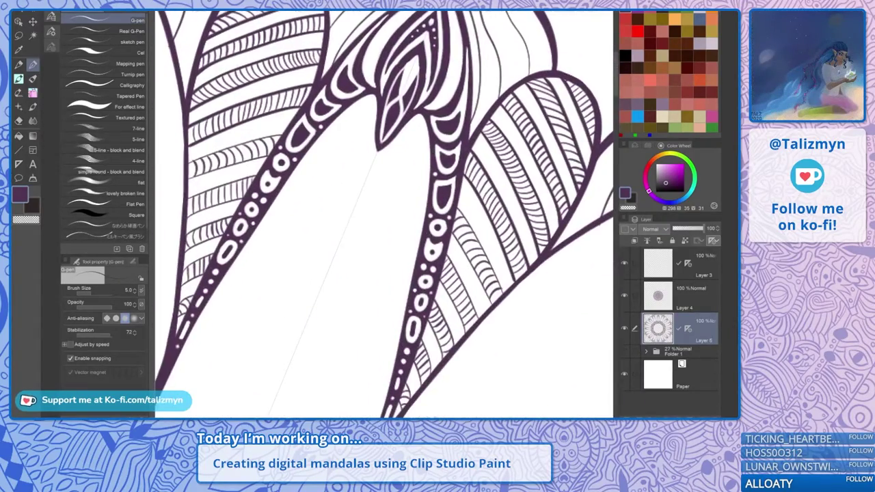
mouse_move(424, 204)
mouse_down()
mouse_move(418, 143)
mouse_move(388, 158)
mouse_up()
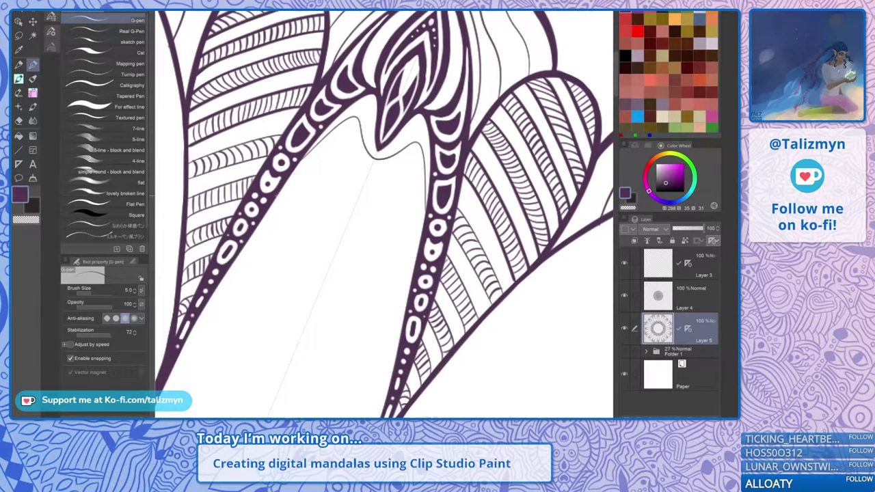
mouse_move(417, 253)
mouse_down()
mouse_move(408, 175)
mouse_move(369, 176)
mouse_up()
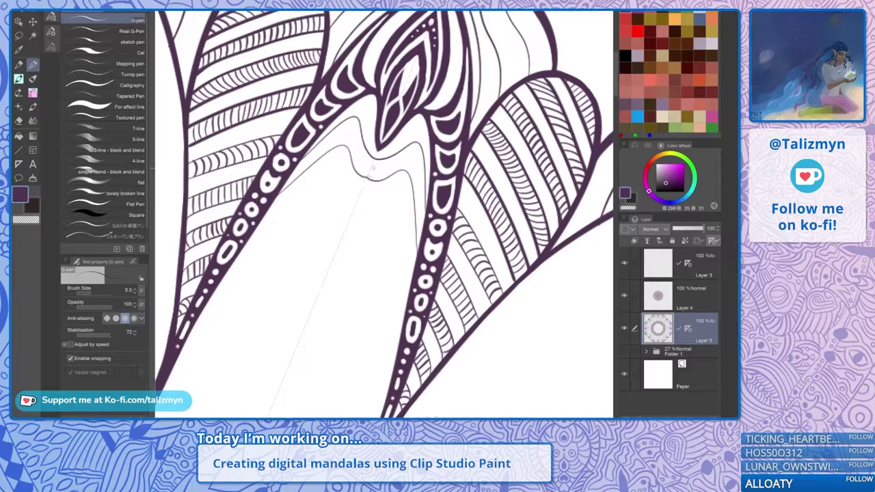
key(ctrl+z)
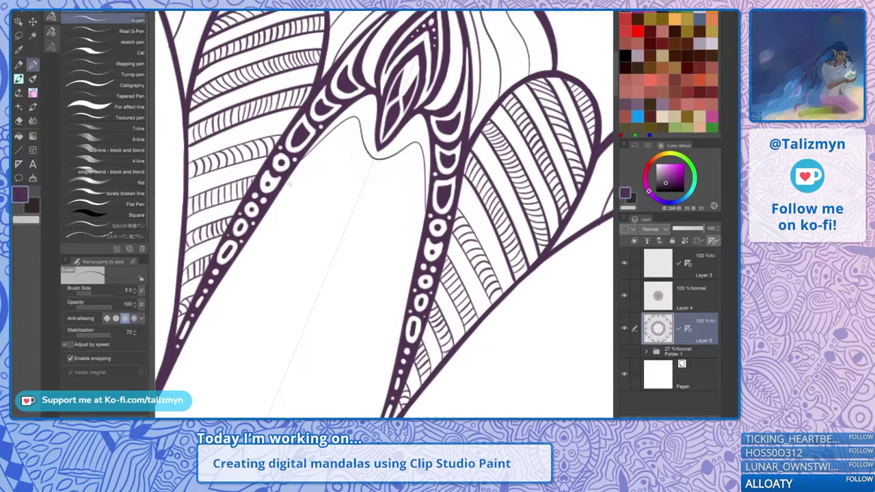
mouse_move(290, 182)
mouse_down()
mouse_move(341, 147)
mouse_move(367, 177)
mouse_up()
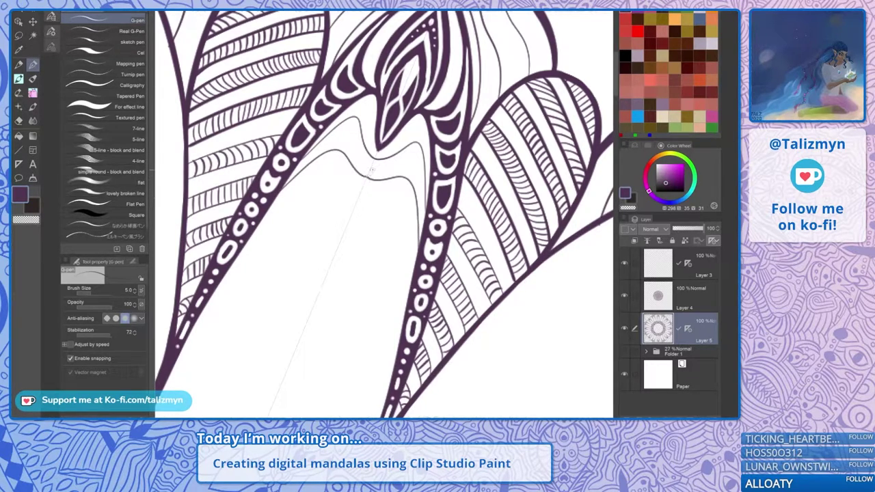
mouse_move(249, 238)
mouse_down()
mouse_move(281, 213)
mouse_move(346, 196)
mouse_move(377, 139)
mouse_up()
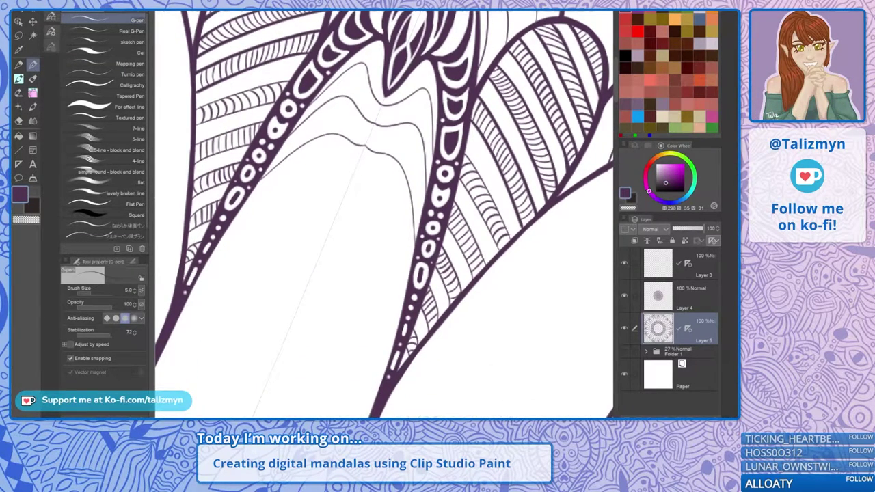
key(ctrl+z)
key(ctrl+z)
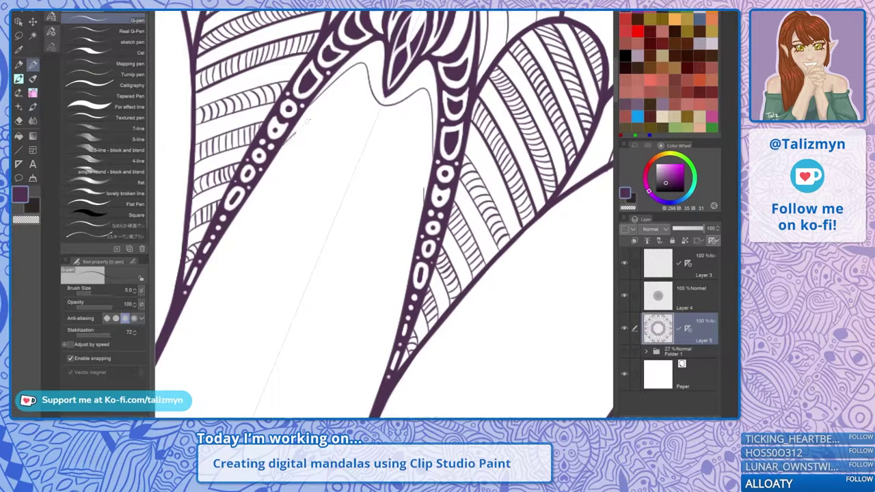
Draw five more nested wavy lines beneath the first one, spaced down to where the petal's beaded borders end
mouse_move(324, 106)
mouse_down()
mouse_move(348, 89)
mouse_move(357, 113)
mouse_up()
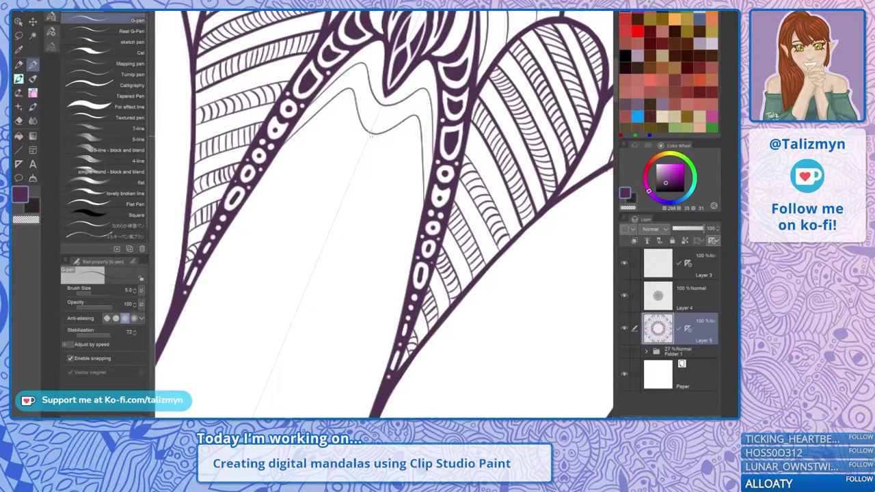
mouse_move(260, 185)
mouse_down()
mouse_move(344, 111)
mouse_move(346, 133)
mouse_move(365, 150)
mouse_up()
mouse_move(233, 220)
mouse_down()
mouse_move(313, 149)
mouse_move(352, 174)
mouse_move(383, 120)
mouse_up()
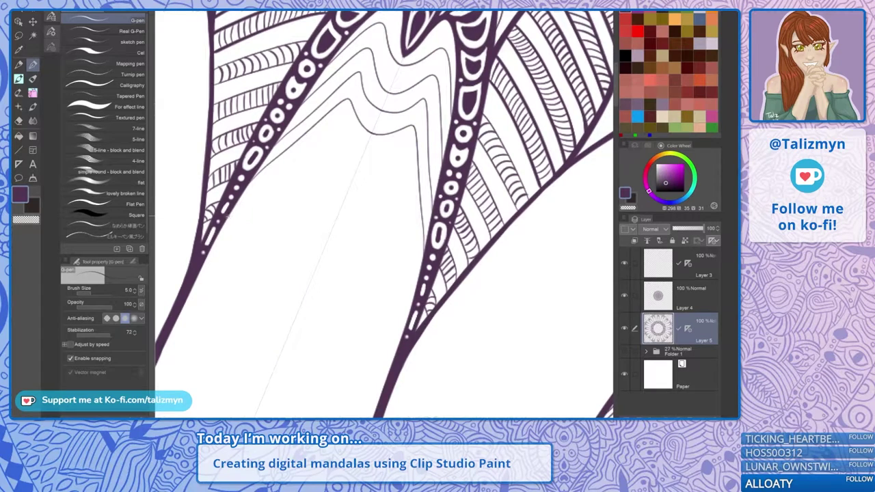
mouse_move(226, 219)
mouse_down()
mouse_move(319, 135)
mouse_move(339, 126)
mouse_move(356, 153)
mouse_up()
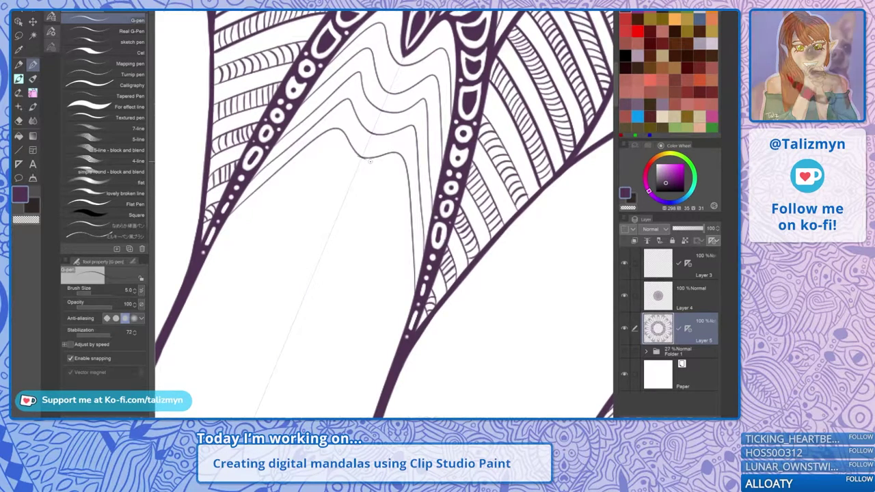
key(ctrl+z)
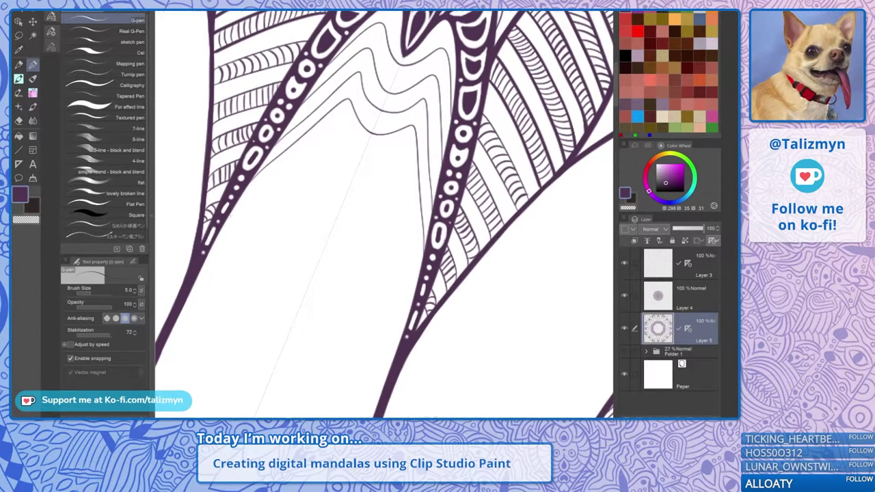
mouse_move(224, 222)
mouse_down()
mouse_move(316, 141)
mouse_move(369, 161)
mouse_up()
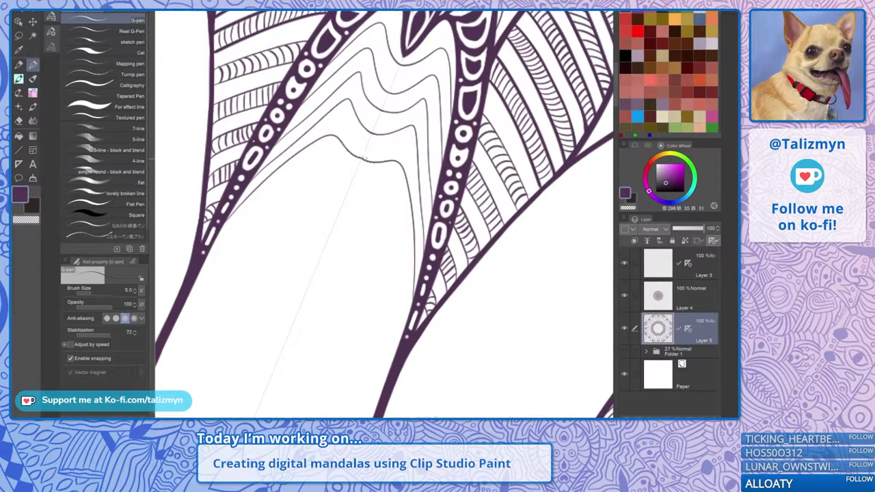
mouse_move(196, 277)
mouse_down()
mouse_move(311, 168)
mouse_move(354, 185)
mouse_up()
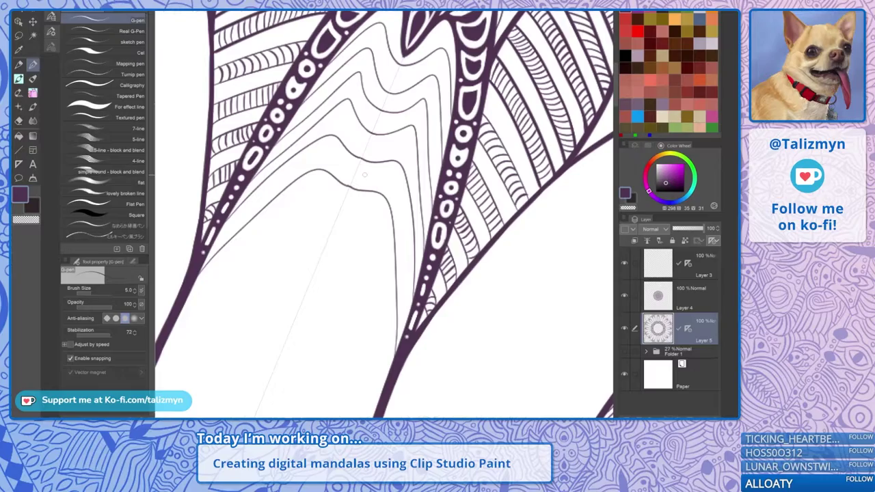
Fill the petal's lower half with five nested pointed arches rising from the small ornaments at its base and peaking on the centre line
scroll(364, 175, down, 6)
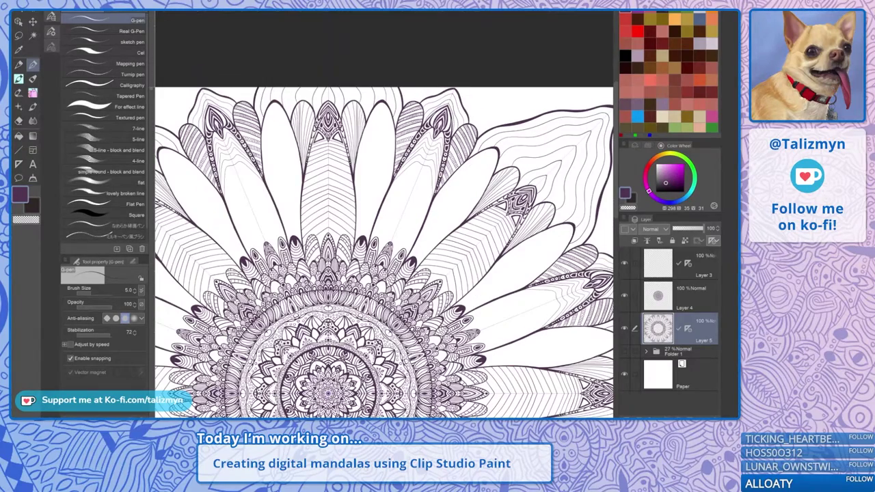
scroll(318, 218, up, 6)
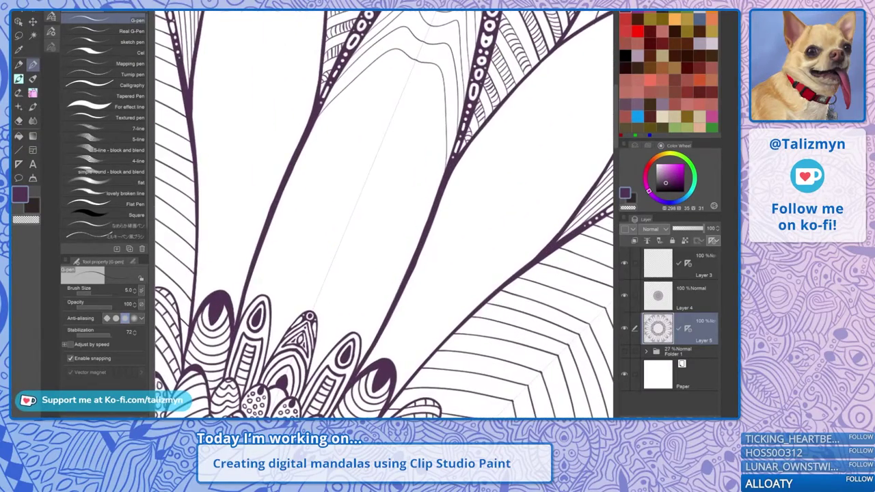
mouse_move(255, 302)
mouse_down()
mouse_move(341, 127)
mouse_move(398, 77)
mouse_up()
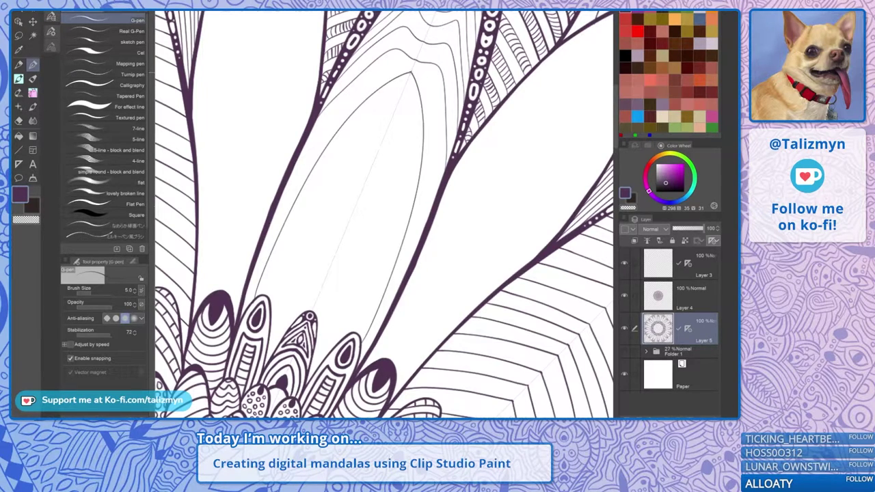
mouse_move(272, 294)
mouse_down()
mouse_move(282, 260)
mouse_move(395, 110)
mouse_up()
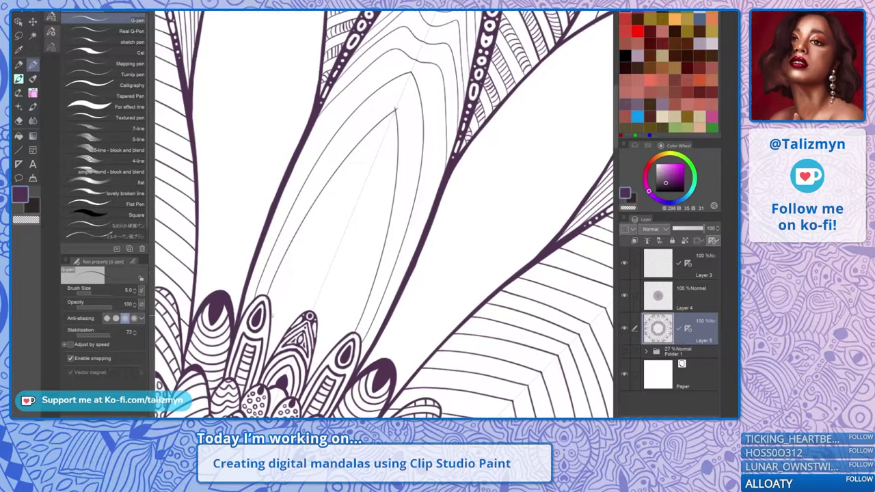
mouse_move(275, 318)
mouse_down()
mouse_move(316, 233)
mouse_move(370, 163)
mouse_up()
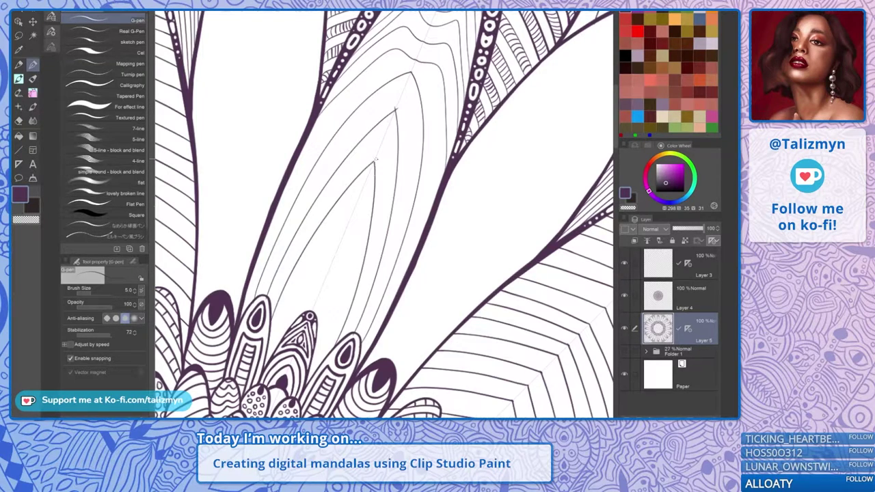
mouse_move(266, 369)
mouse_down()
mouse_move(297, 295)
mouse_move(336, 241)
mouse_up()
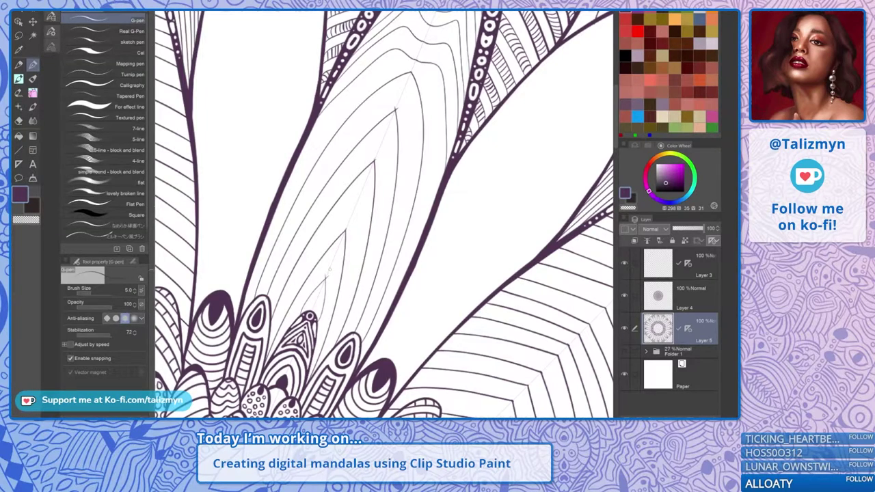
key(ctrl+z)
drag(287, 331, 325, 277)
Clean up the overshooting line ends at the peaks of the nested arches with the Hard eraser
scroll(448, 160, down, 5)
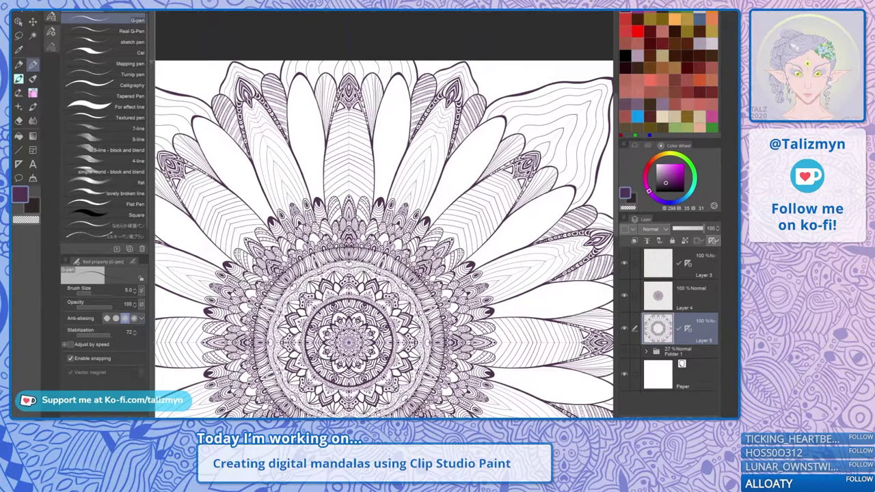
scroll(438, 144, up, 4)
scroll(395, 157, up, 3)
key(e)
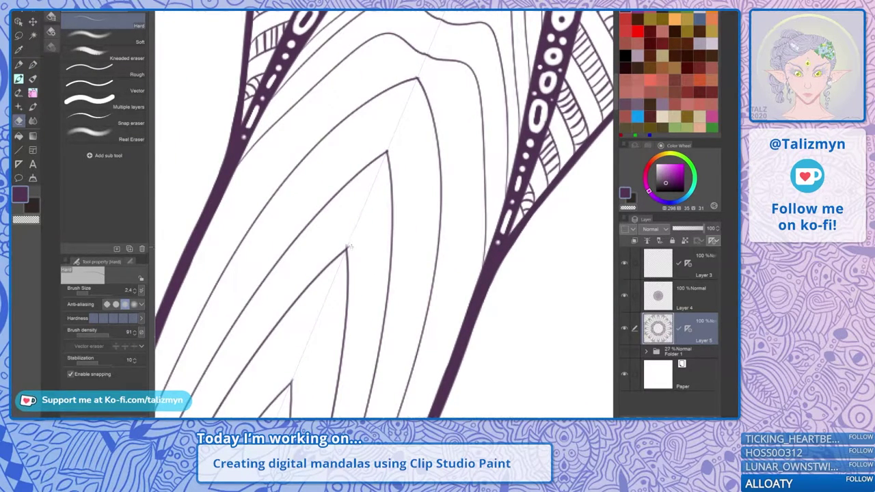
drag(351, 241, 388, 121)
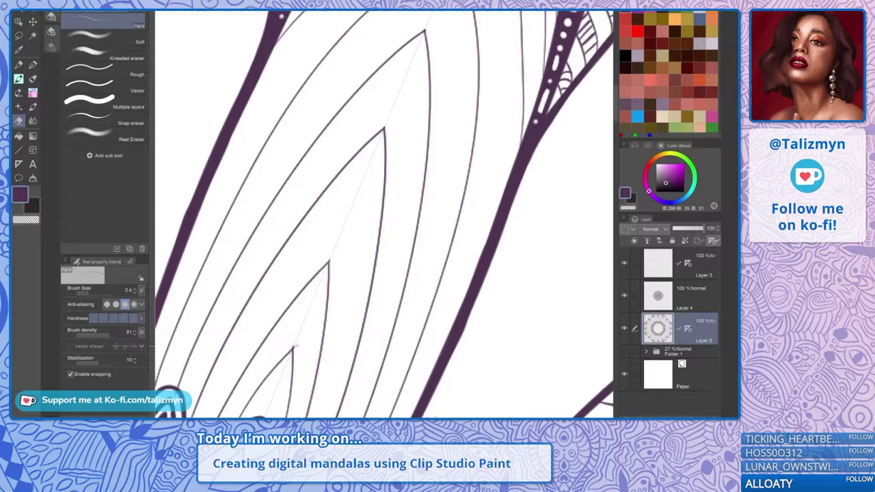
drag(413, 133, 350, 241)
drag(369, 205, 368, 247)
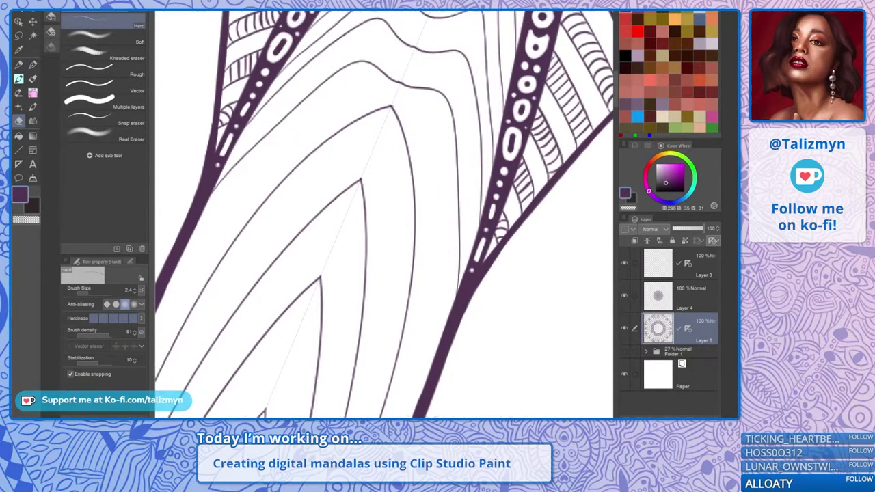
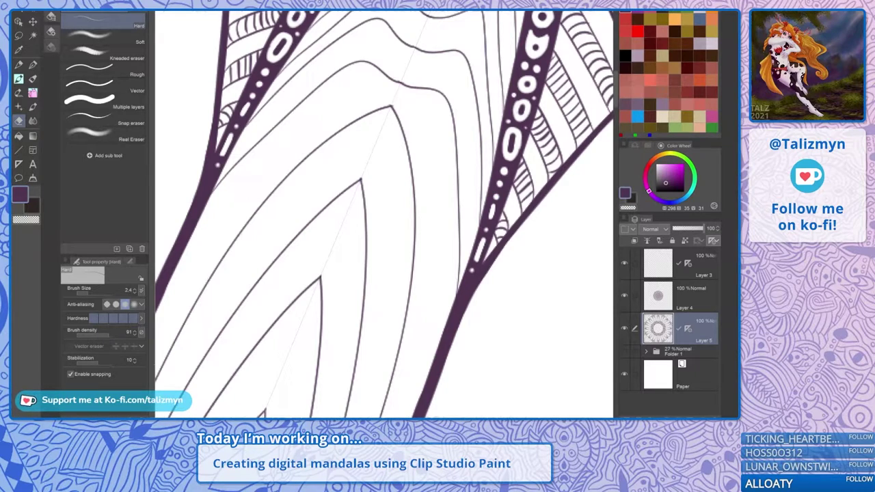
Erase the arch line ends that overlap the first teardrop ornament and the dotted ornament at the petal's base
scroll(378, 173, down, 4)
scroll(383, 206, down, 4)
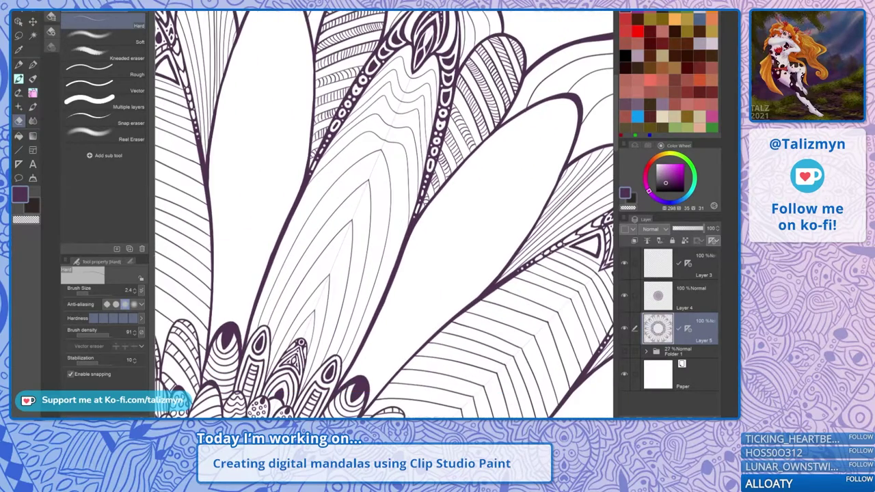
scroll(287, 226, up, 7)
scroll(314, 210, up, 3)
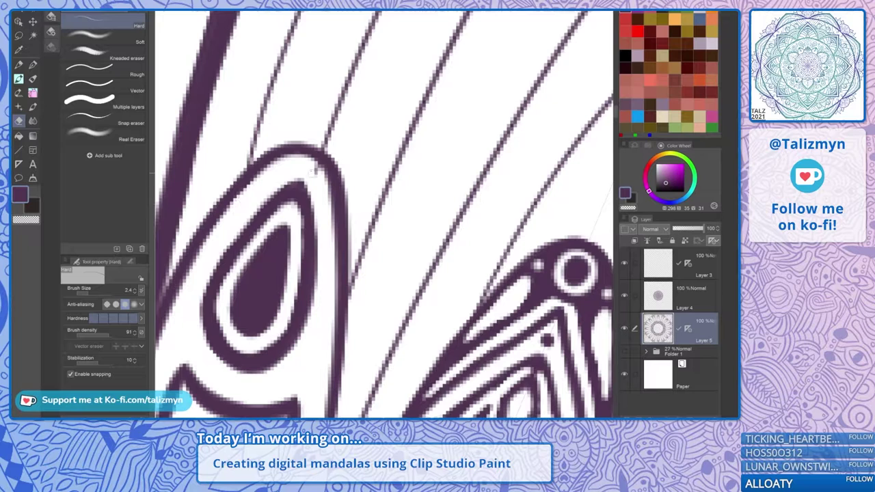
drag(317, 175, 315, 169)
drag(362, 286, 339, 190)
drag(506, 329, 362, 175)
Check the arch line ends around the teardrop and dotted ornaments at the petal's base and review the whole mandala
scroll(472, 235, down, 3)
scroll(487, 236, down, 2)
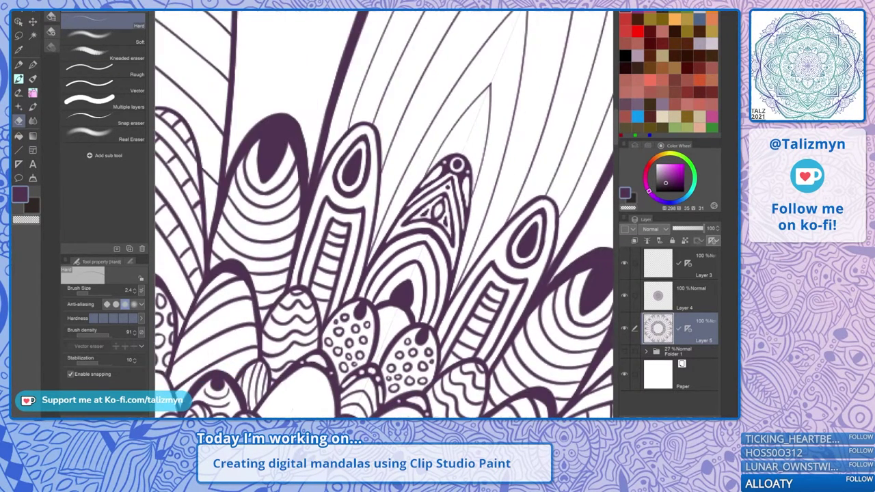
scroll(383, 216, up, 5)
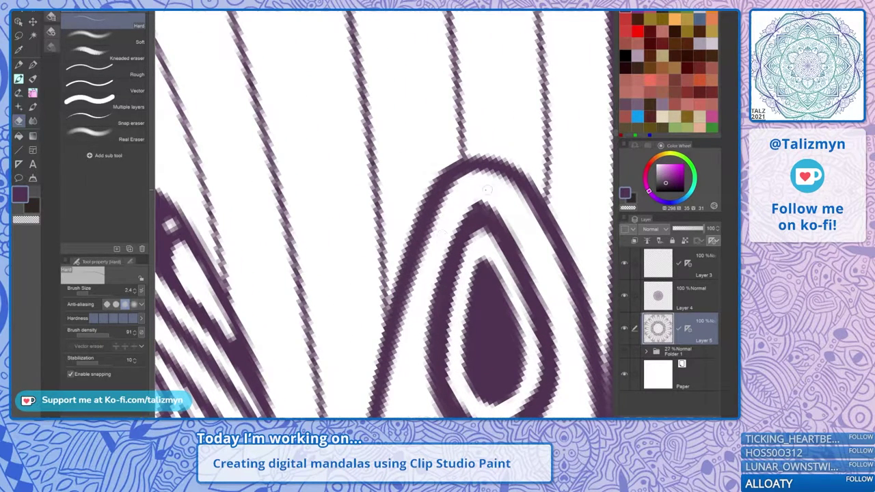
scroll(382, 216, down, 4)
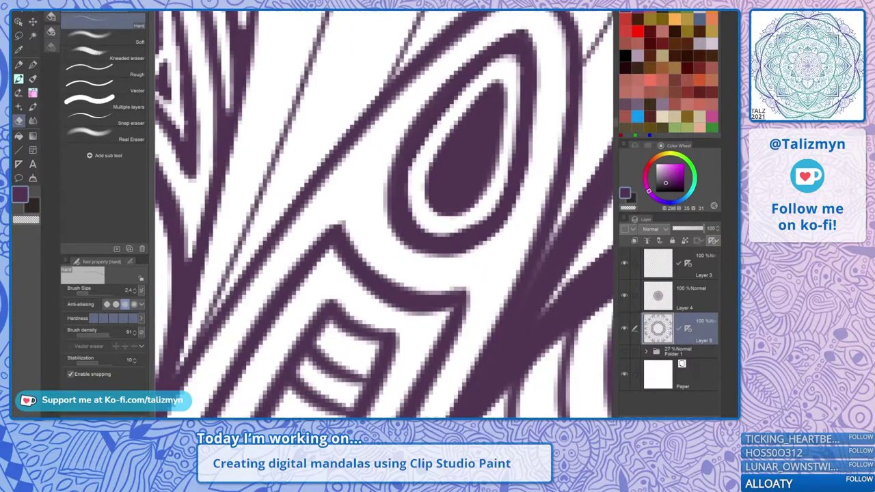
scroll(483, 199, down, 1)
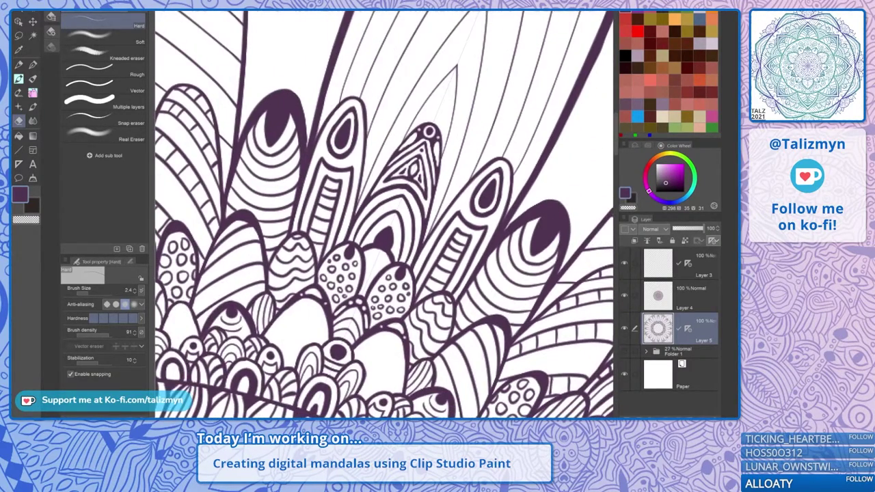
scroll(484, 199, up, 5)
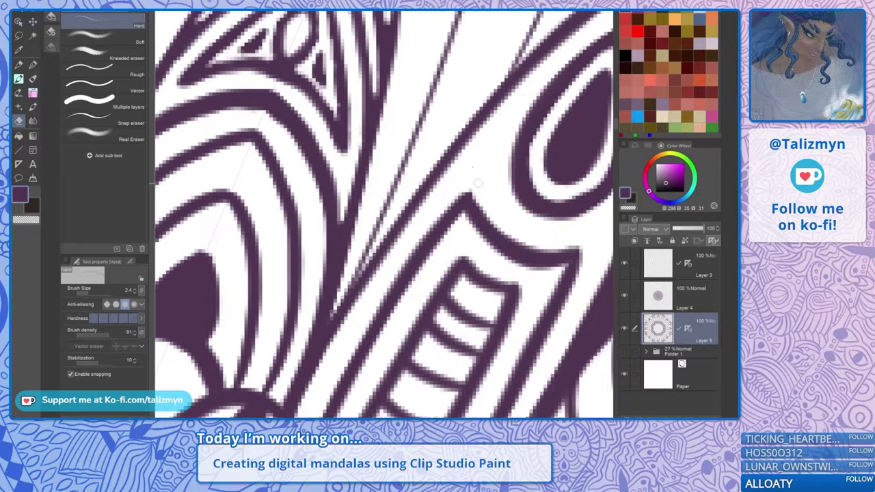
key(p)
drag(475, 190, 370, 180)
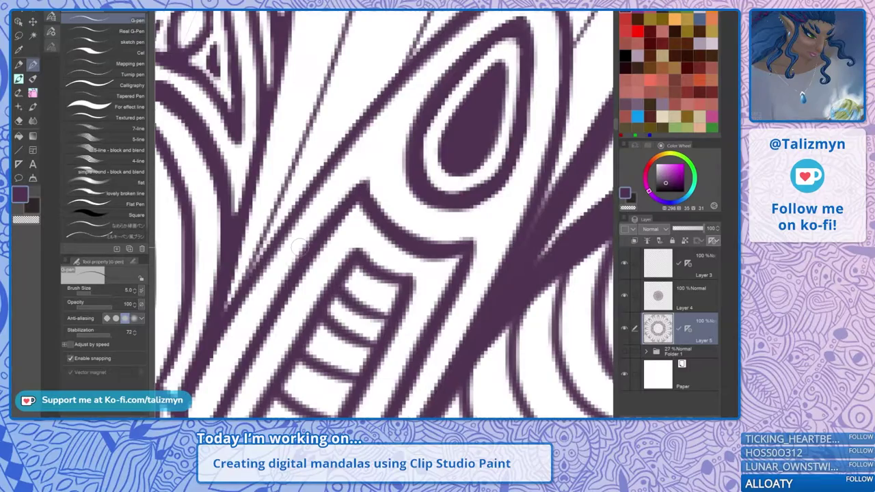
scroll(298, 246, down, 8)
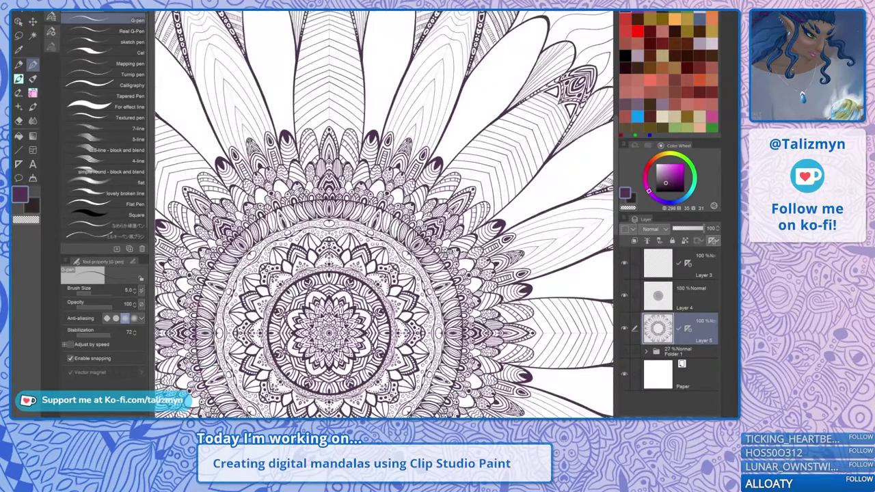
scroll(383, 225, down, 6)
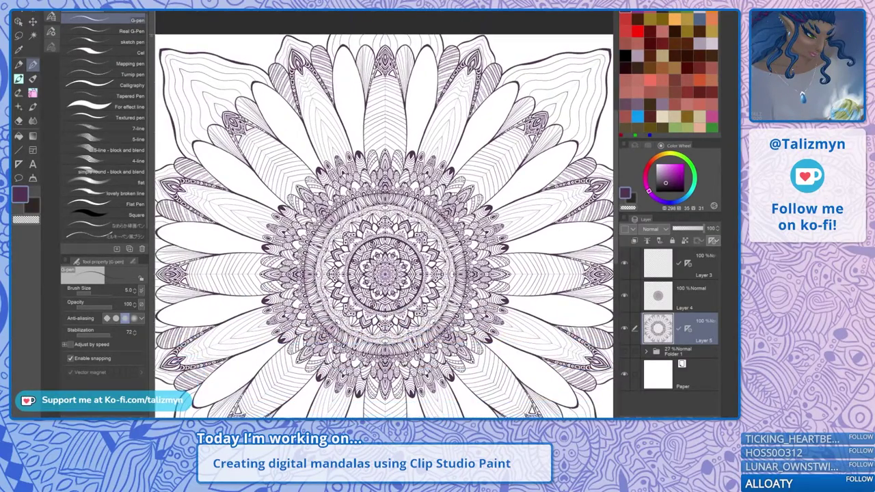
scroll(390, 212, down, 2)
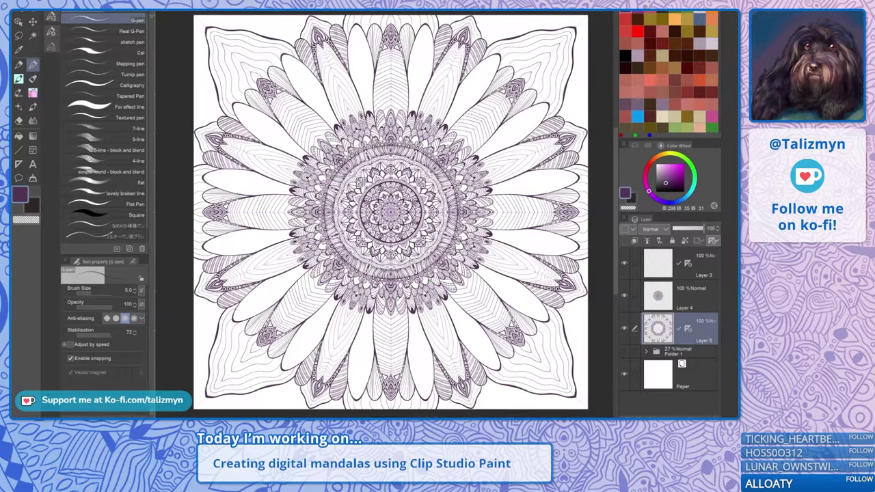
Thicken the innermost pointed arch above the ornament at the base of the large corner petal with the G-pen
scroll(547, 72, up, 4)
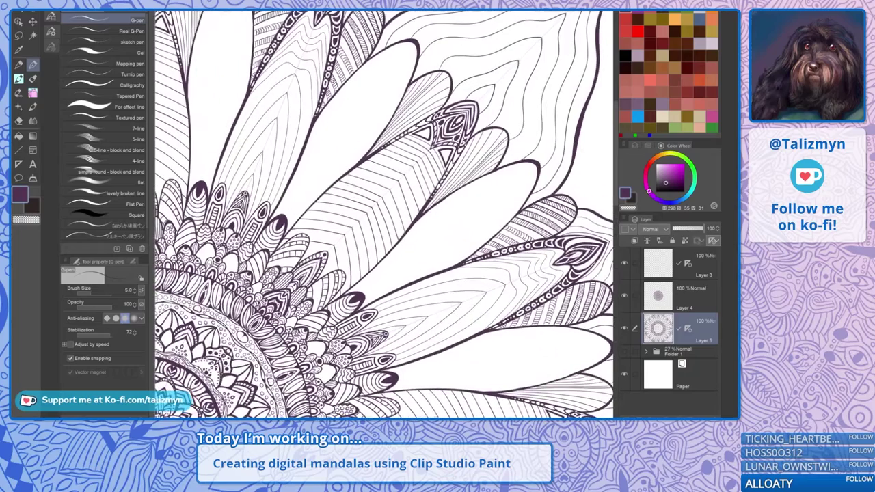
drag(453, 127, 417, 233)
scroll(391, 212, up, 2)
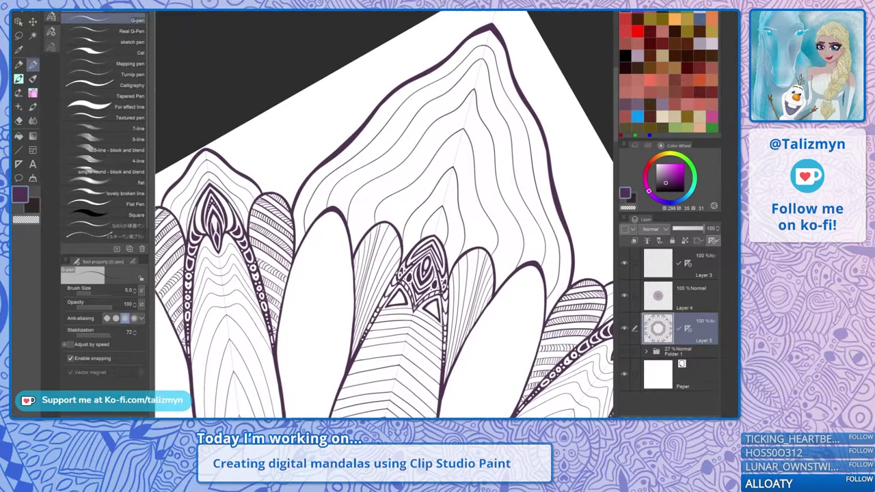
scroll(389, 254, up, 3)
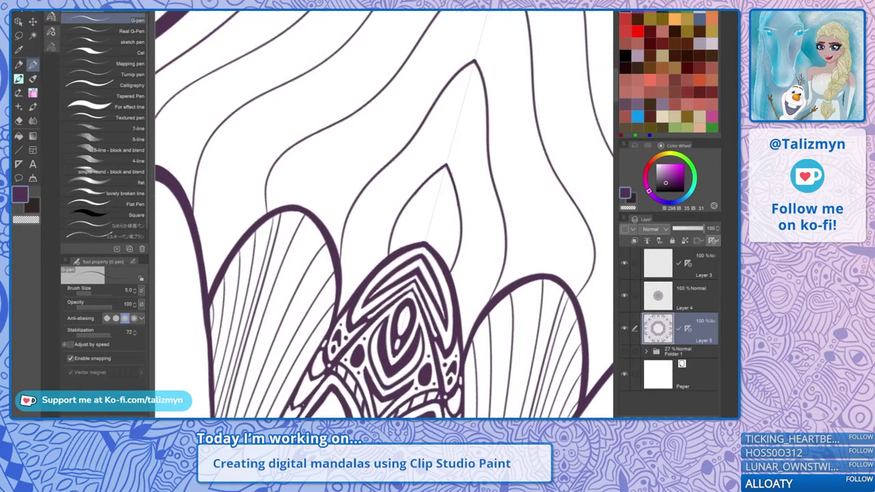
mouse_move(390, 238)
mouse_down()
mouse_move(408, 199)
mouse_move(455, 141)
mouse_up()
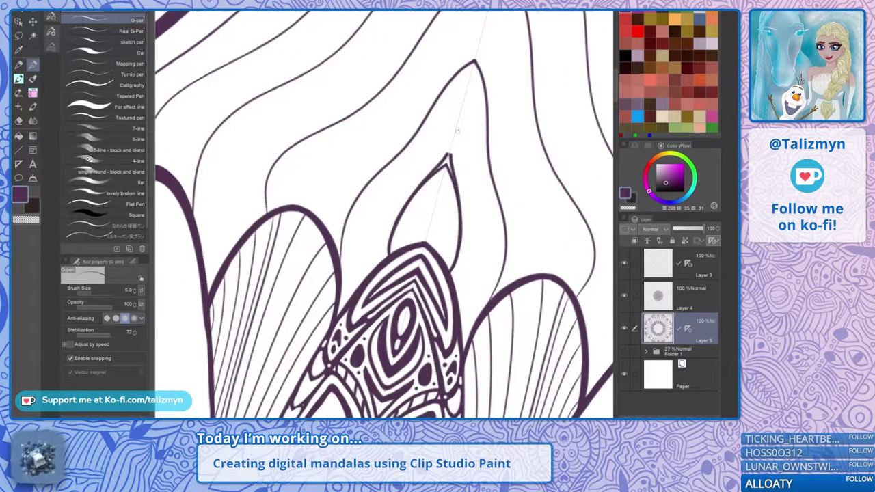
key(ctrl+z)
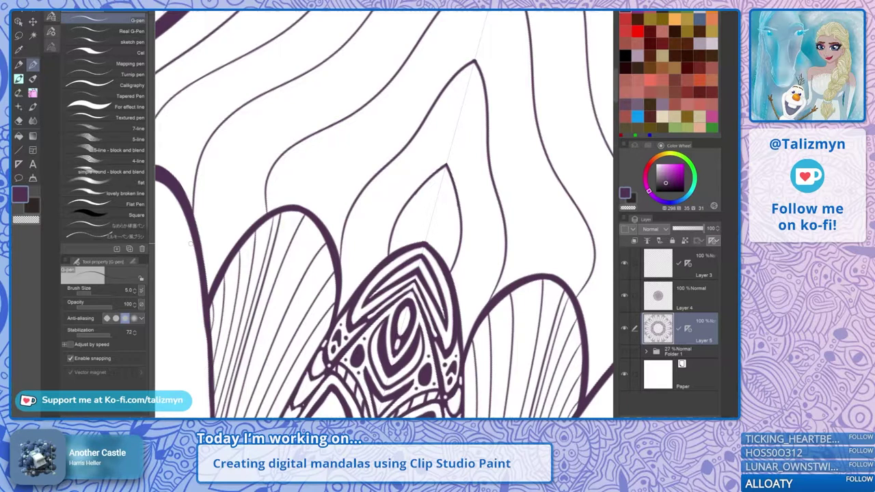
scroll(418, 224, up, 1)
drag(418, 224, 352, 200)
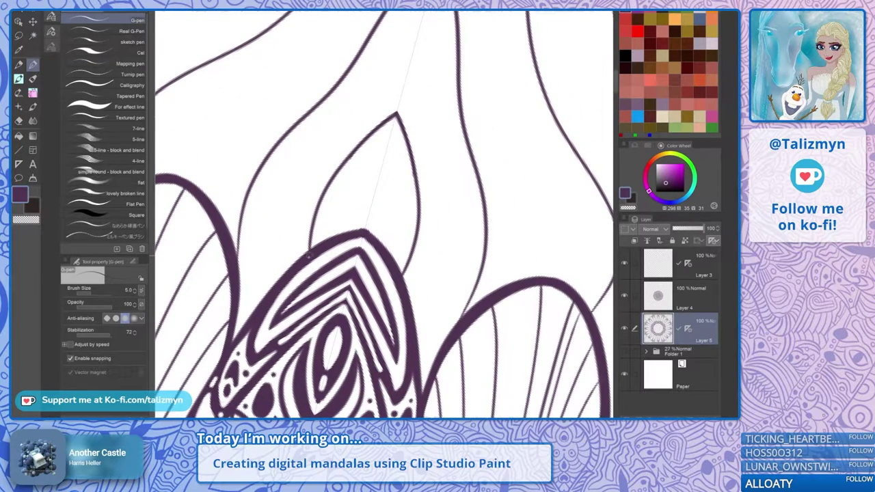
mouse_move(307, 256)
mouse_down()
mouse_move(311, 226)
mouse_move(345, 161)
mouse_move(396, 106)
mouse_up()
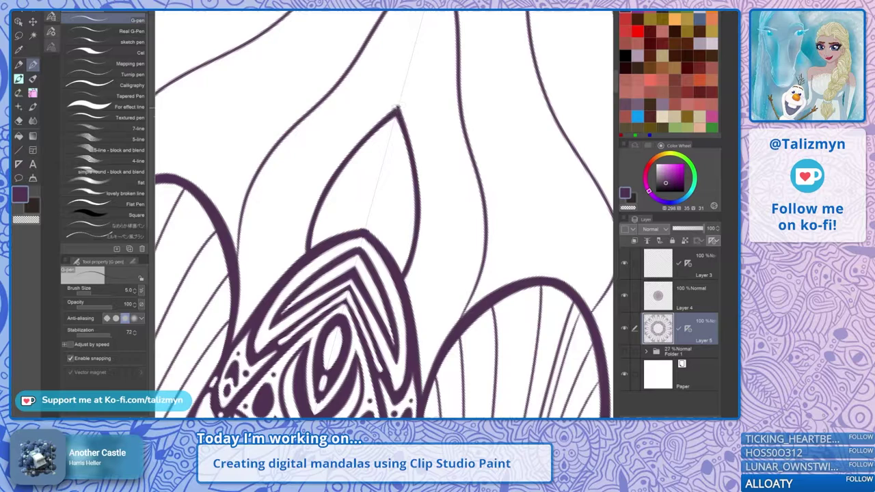
mouse_move(308, 254)
mouse_down()
mouse_move(318, 187)
mouse_move(402, 95)
mouse_up()
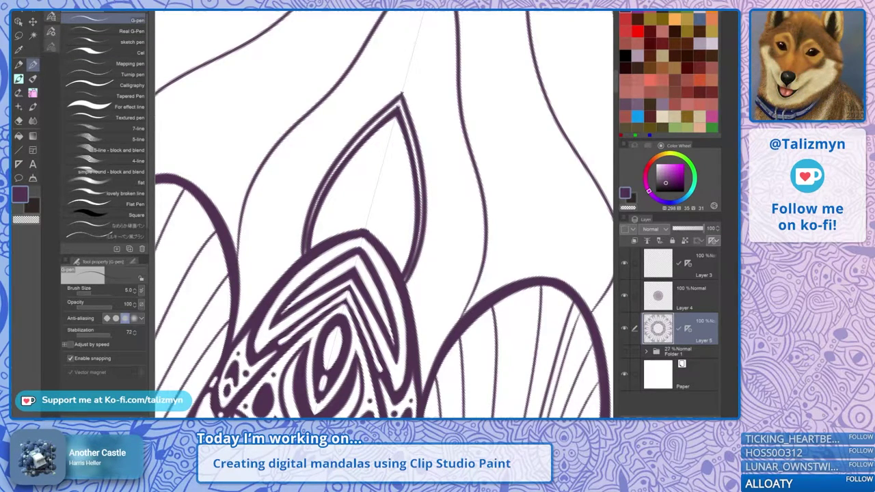
key(ctrl+z)
key(ctrl+z)
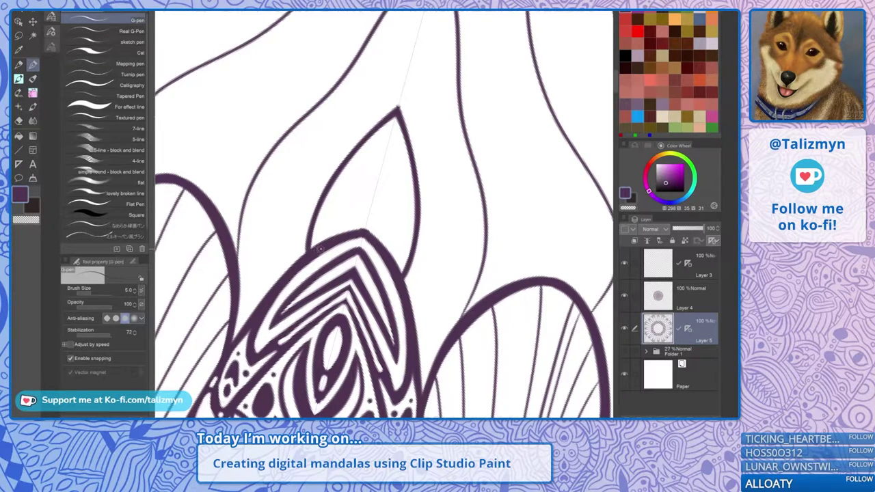
Draw a parallel line inside the thickened arch and a small, bold pointed arch beneath it at the ornament's tip
mouse_move(320, 248)
mouse_down()
mouse_move(345, 183)
mouse_move(393, 127)
mouse_up()
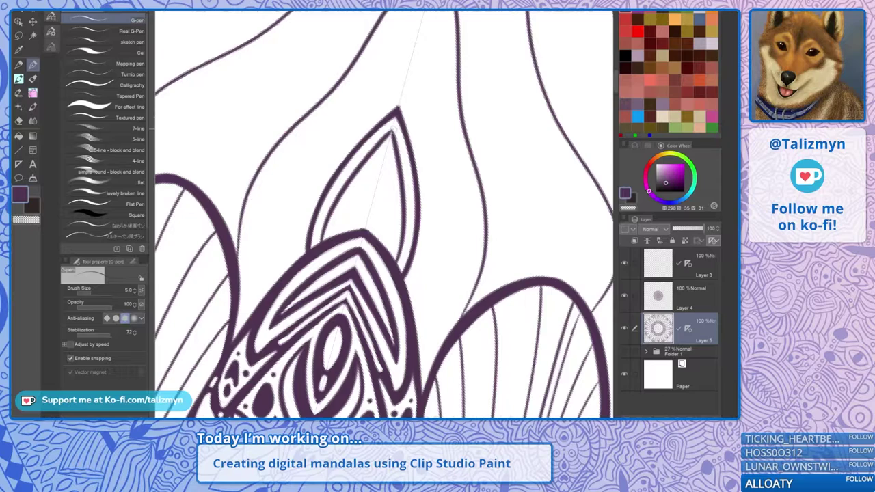
drag(339, 238, 380, 179)
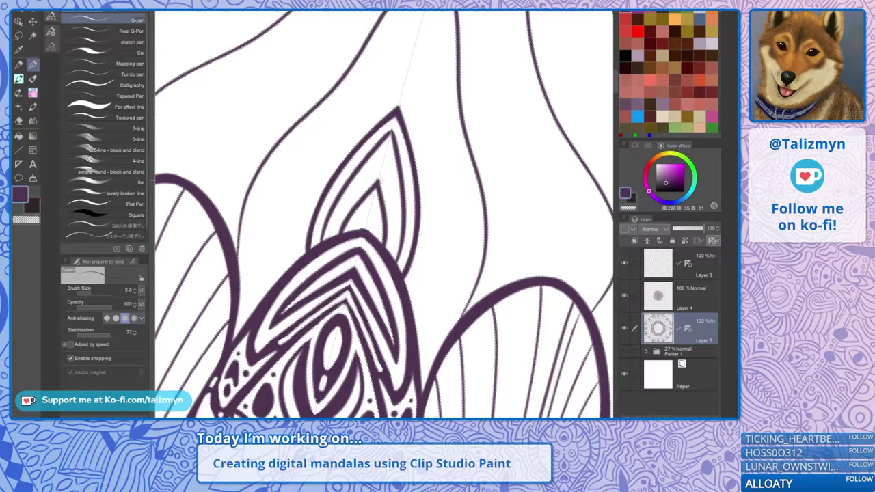
drag(343, 237, 370, 196)
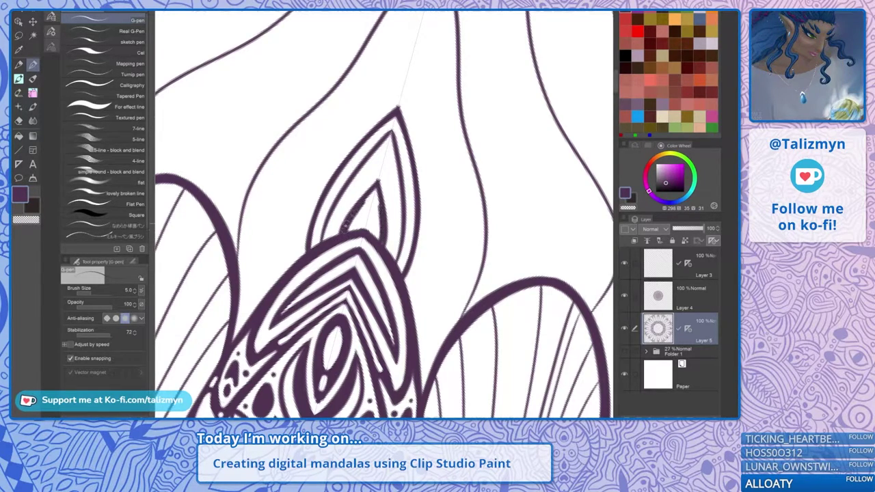
drag(344, 236, 381, 181)
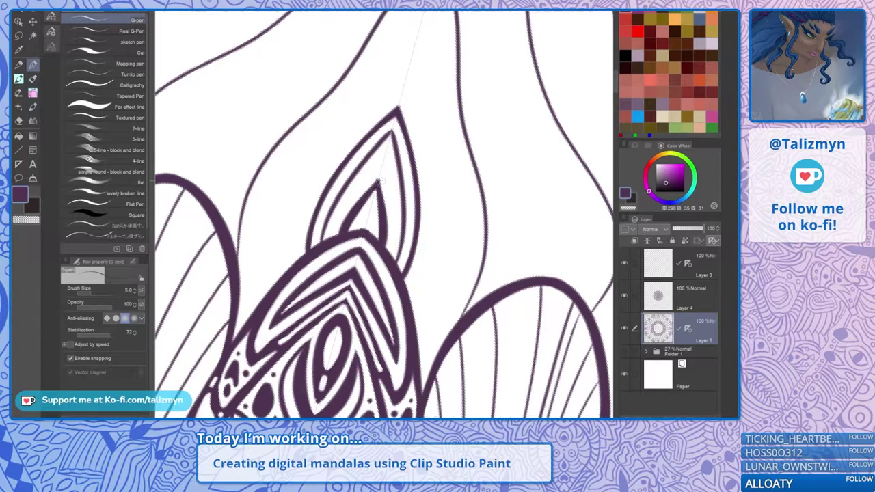
mouse_move(336, 231)
mouse_down()
mouse_move(333, 220)
mouse_move(387, 152)
mouse_up()
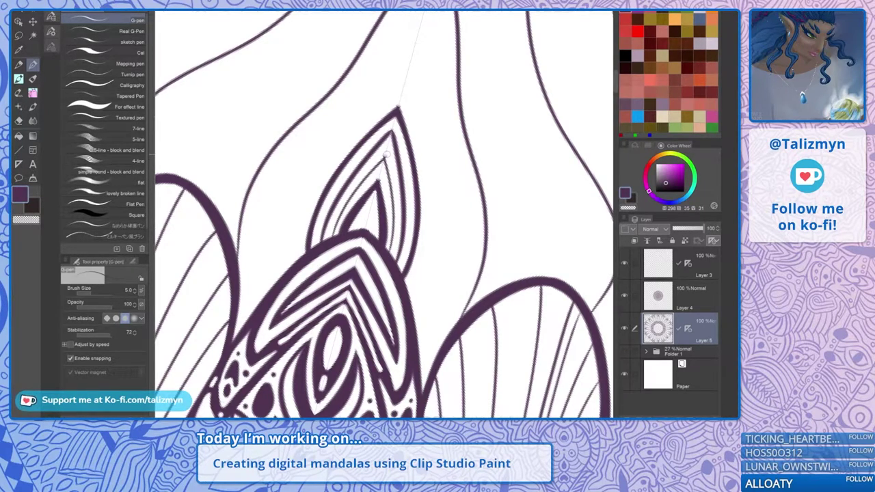
key(ctrl+z)
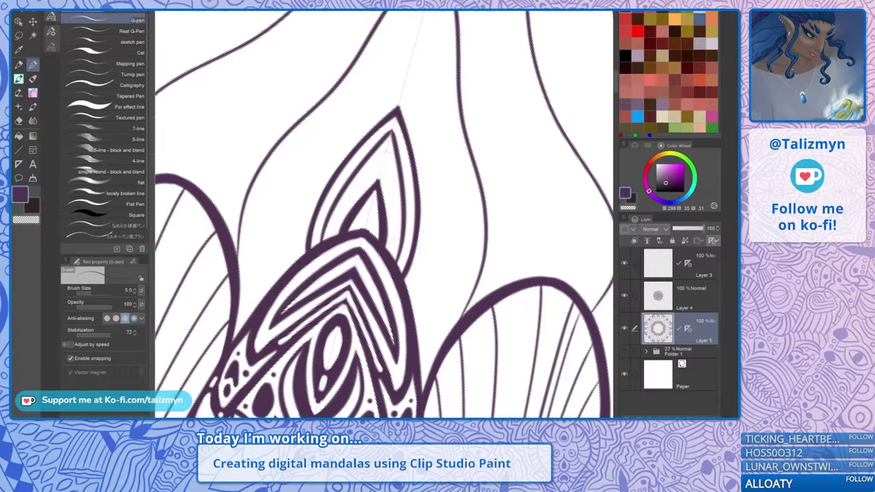
key(ctrl+y)
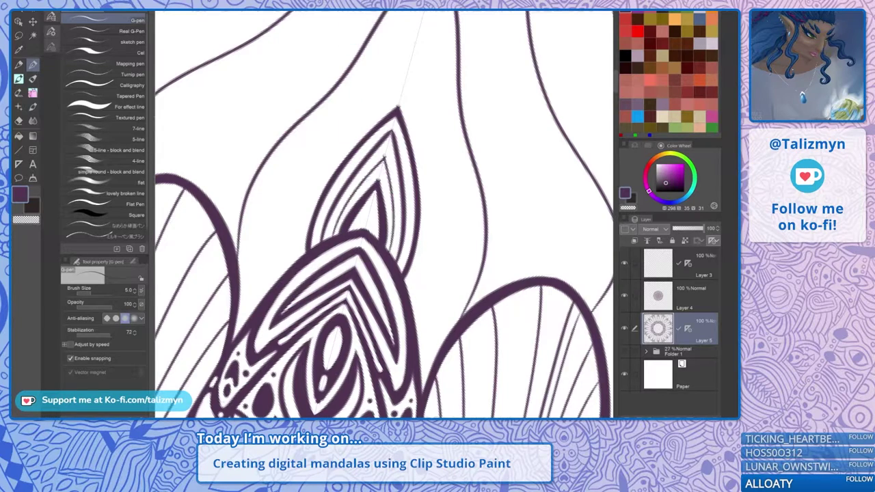
key(ctrl+z)
drag(336, 235, 390, 147)
key(ctrl+z)
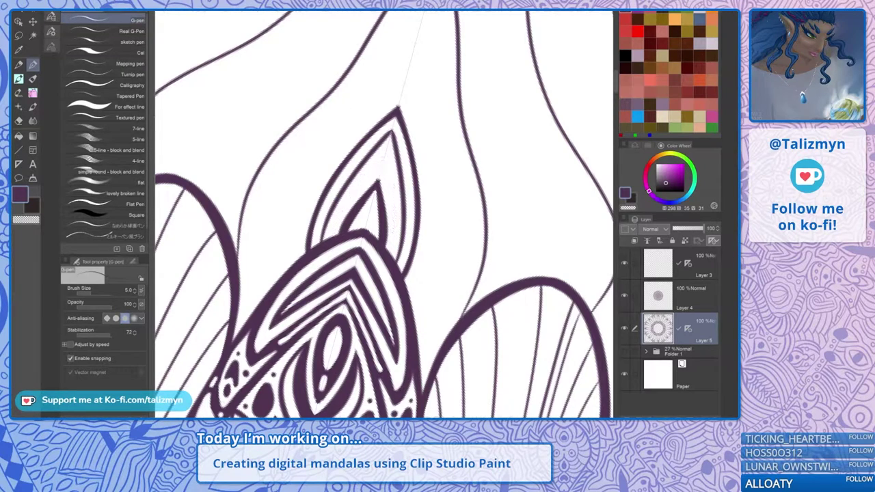
Add a thin pointed line around the small inner arch and another thin line just outside the thickened innermost arch
mouse_move(332, 242)
mouse_down()
mouse_move(344, 208)
mouse_move(386, 156)
mouse_up()
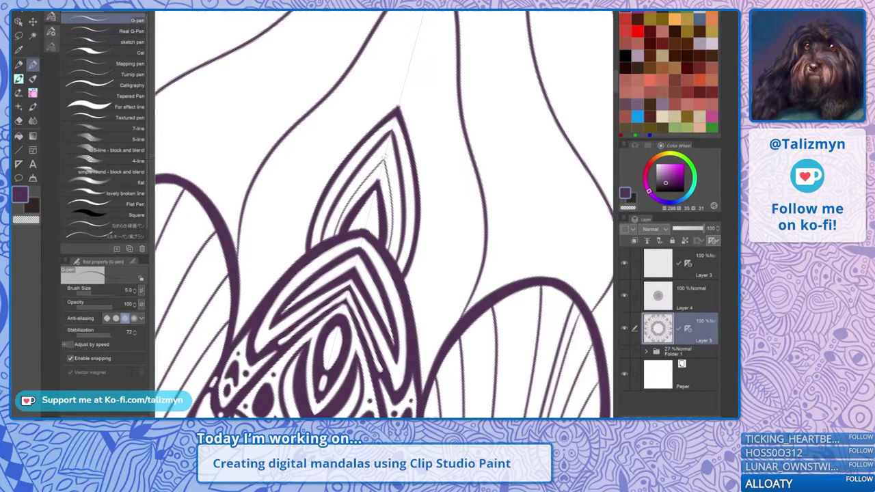
mouse_move(301, 243)
mouse_down()
mouse_move(314, 193)
mouse_move(358, 128)
mouse_move(403, 91)
mouse_up()
Thicken the second wavy arch of the corner petal, giving its side bulges and peak a heavier, smoothly varying line weight
scroll(383, 214, down, 3)
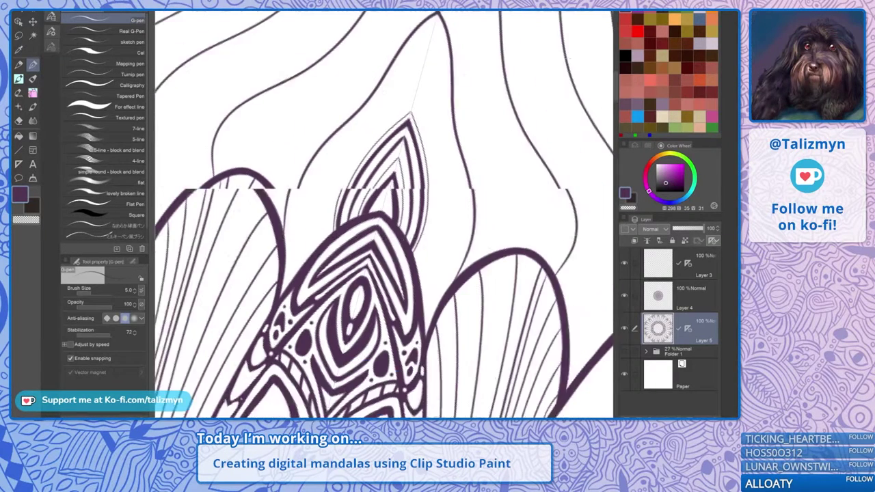
mouse_move(274, 272)
mouse_down()
mouse_move(297, 189)
mouse_move(410, 63)
mouse_up()
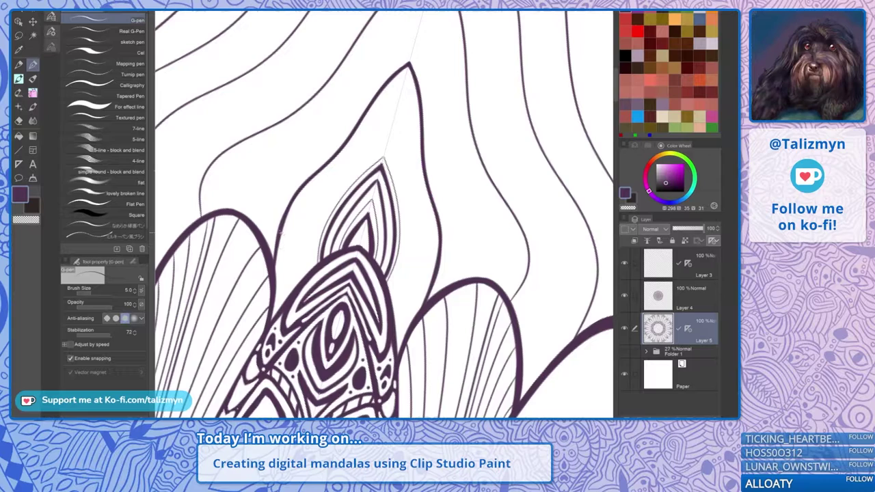
mouse_move(281, 227)
mouse_down()
mouse_move(286, 205)
mouse_move(325, 166)
mouse_move(287, 202)
mouse_move(272, 272)
mouse_move(302, 189)
mouse_move(364, 117)
mouse_up()
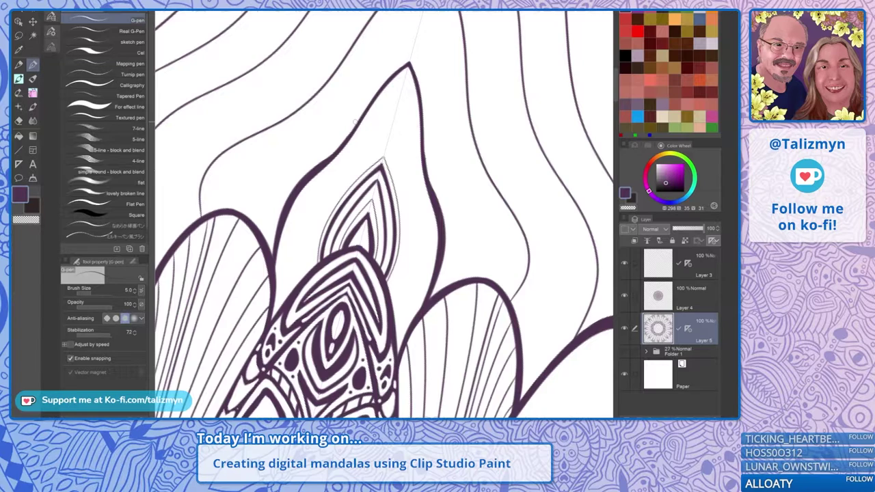
scroll(373, 134, up, 3)
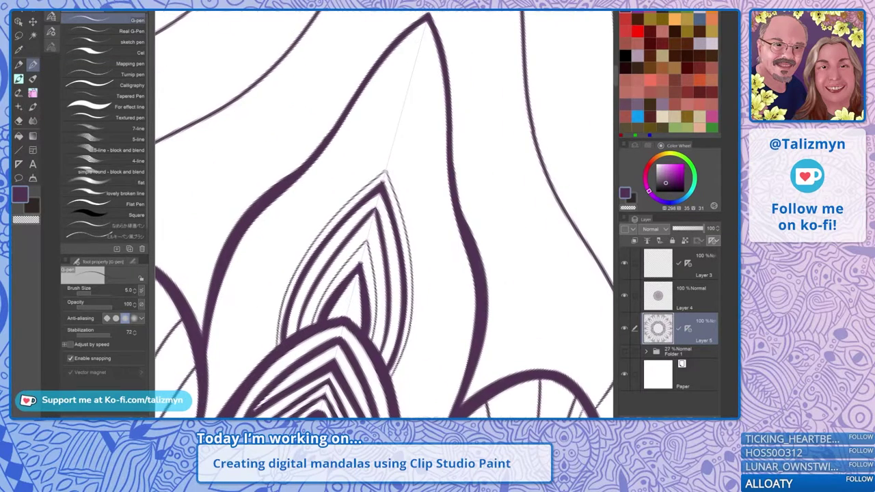
drag(376, 137, 354, 197)
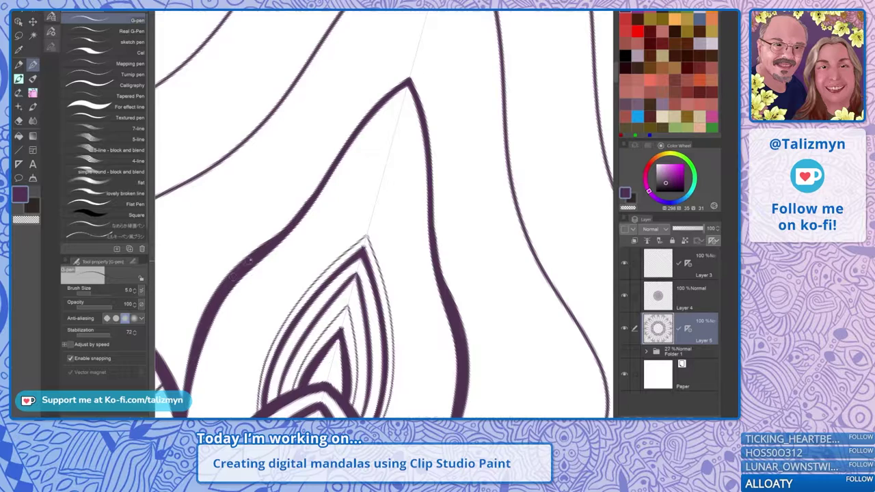
mouse_move(287, 233)
mouse_down()
mouse_move(374, 101)
mouse_move(411, 75)
mouse_up()
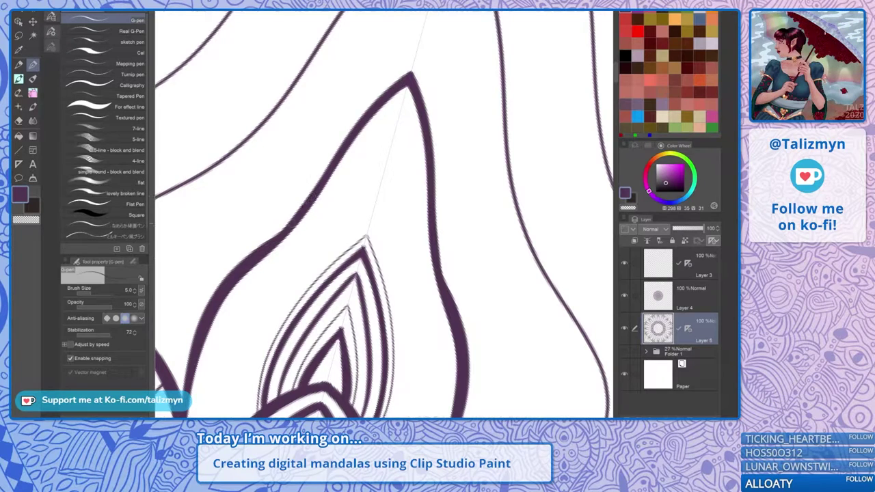
drag(262, 249, 299, 212)
Draw a parallel wavy arch inside the thickened second arch and fill out its peak with a heavier tapered line
drag(319, 220, 328, 150)
mouse_move(233, 383)
mouse_down()
mouse_move(242, 283)
mouse_move(280, 216)
mouse_move(343, 156)
mouse_move(401, 80)
mouse_up()
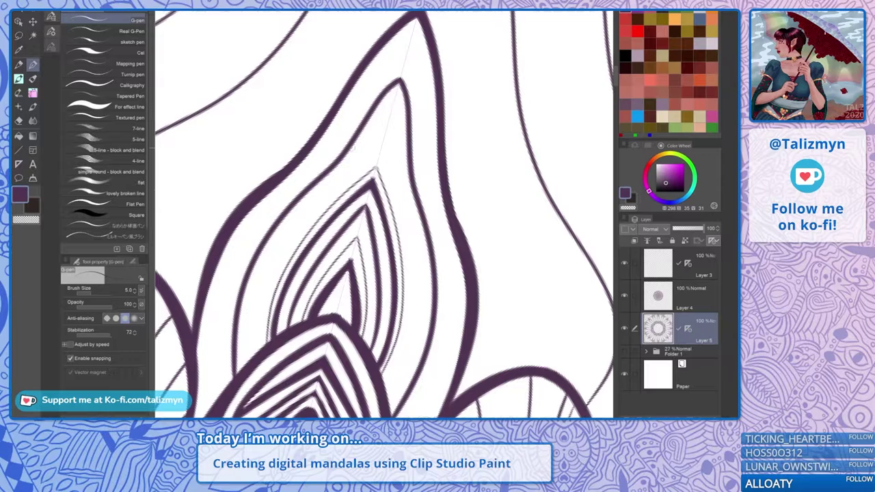
mouse_move(356, 141)
mouse_down()
mouse_move(397, 85)
mouse_move(397, 98)
mouse_up()
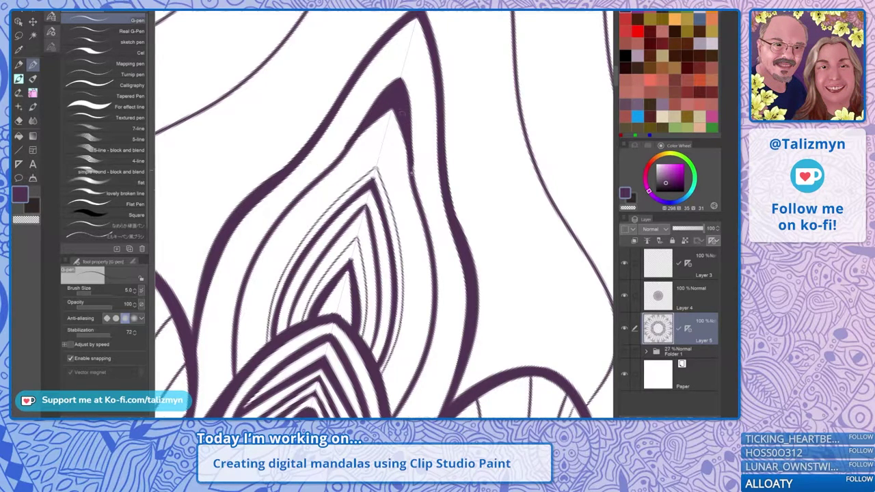
Thicken both sides of the parallel arch inside the second wavy arch, tapering the weight from its heavy peak down to its base
mouse_move(401, 114)
mouse_down()
mouse_move(417, 190)
mouse_move(398, 81)
mouse_up()
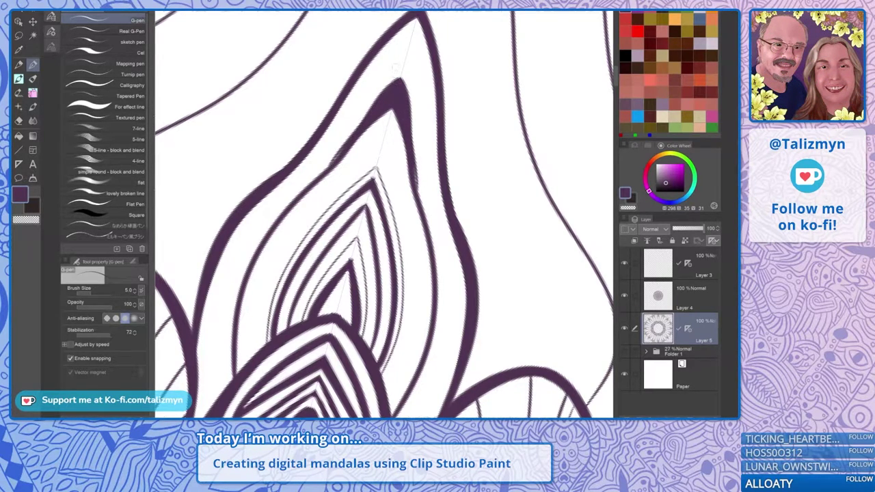
key(ctrl+z)
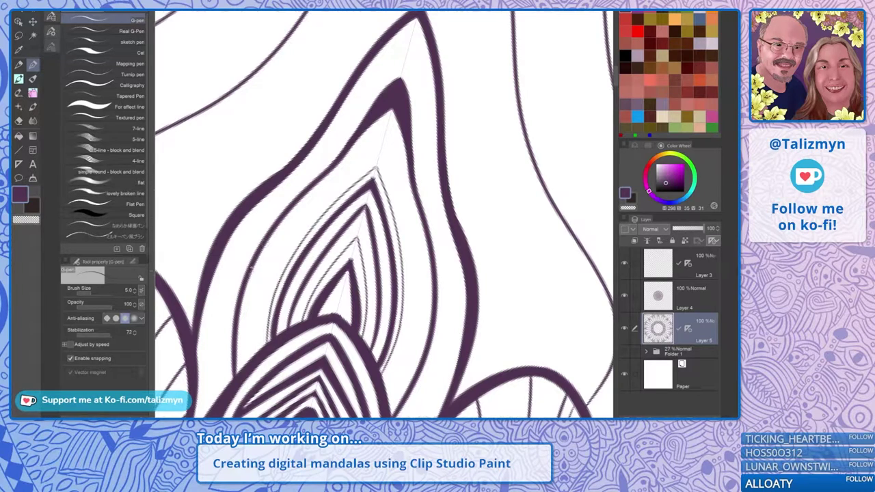
mouse_move(254, 270)
mouse_down()
mouse_move(280, 212)
mouse_move(370, 114)
mouse_up()
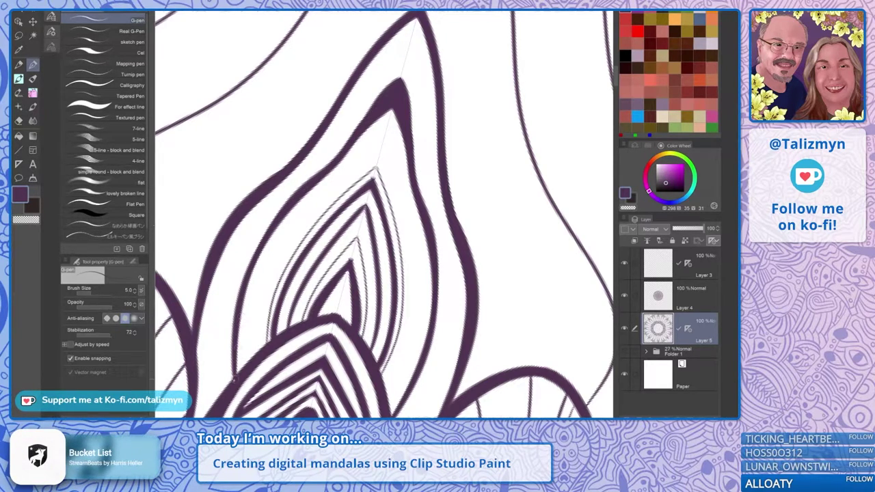
mouse_move(232, 381)
mouse_down()
mouse_move(234, 298)
mouse_move(295, 191)
mouse_move(247, 282)
mouse_move(238, 380)
mouse_up()
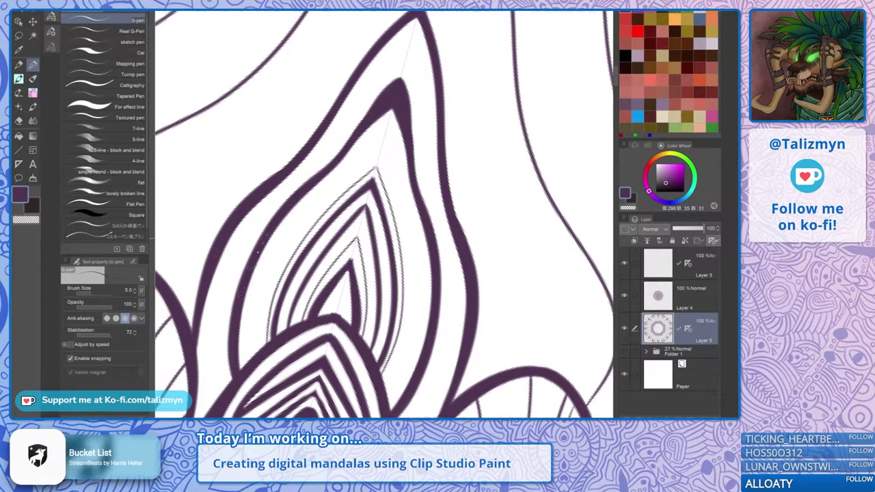
Trace the third wavy arch of the corner petal with a heavier line and add a second line along its side bulges
scroll(418, 161, down, 4)
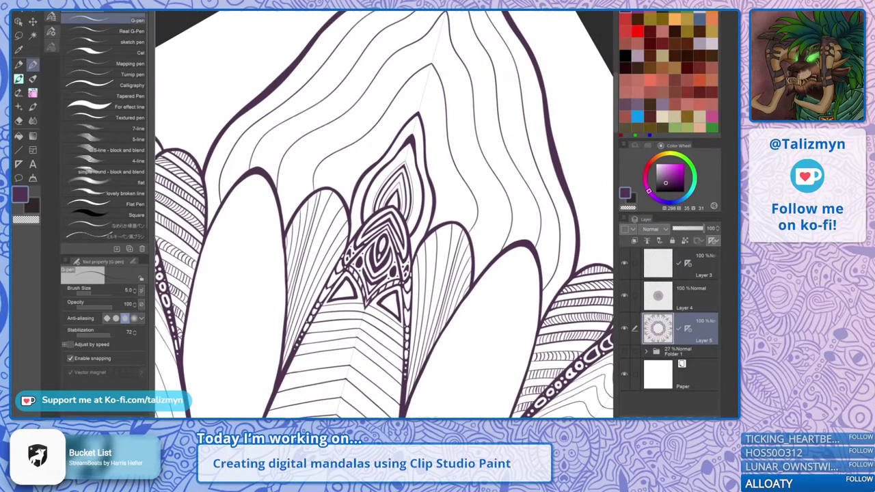
scroll(379, 109, up, 4)
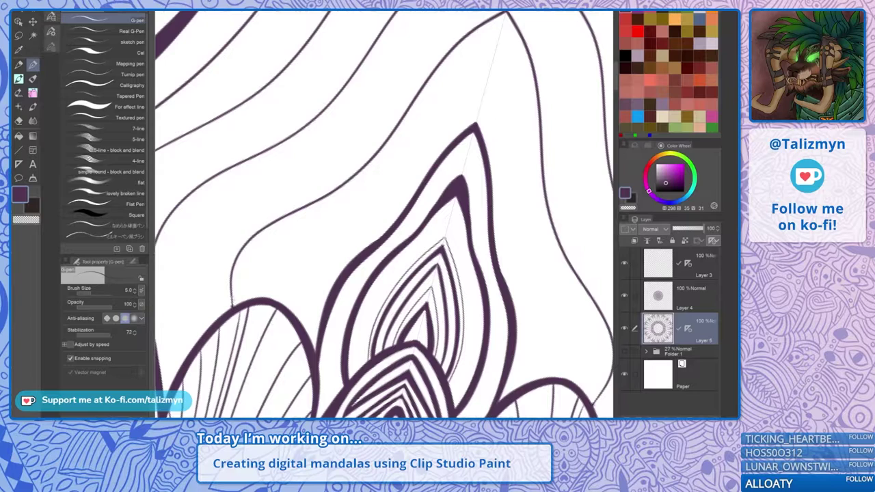
mouse_move(233, 308)
mouse_down()
mouse_move(233, 254)
mouse_move(277, 219)
mouse_move(341, 190)
mouse_move(387, 142)
mouse_move(447, 51)
mouse_move(506, 12)
mouse_up()
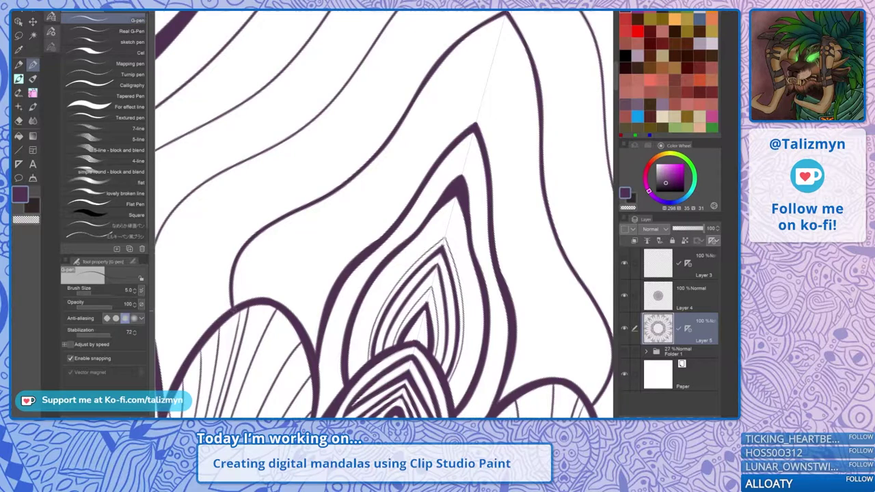
mouse_move(235, 311)
mouse_down()
mouse_move(235, 249)
mouse_move(267, 214)
mouse_move(359, 166)
mouse_move(395, 126)
mouse_up()
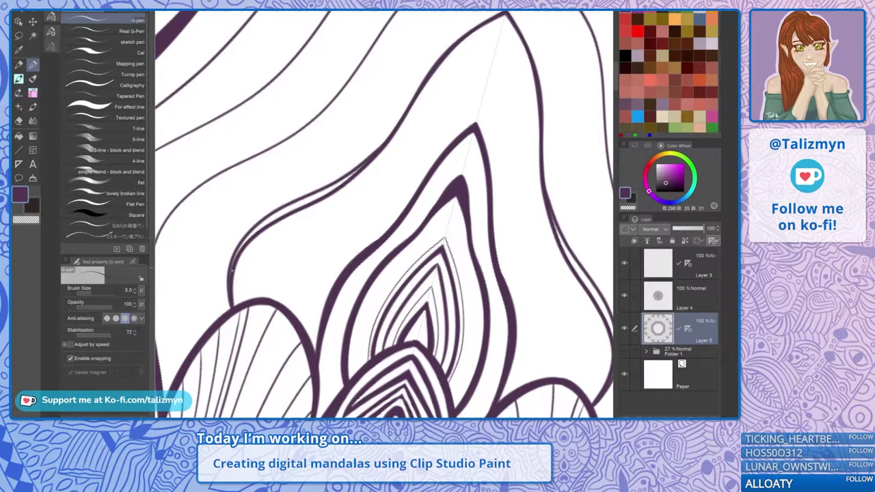
mouse_move(232, 268)
mouse_down()
mouse_move(255, 230)
mouse_move(365, 163)
mouse_move(409, 114)
mouse_move(418, 83)
mouse_up()
Fill the gaps between the doubled lines on the third arch's side bulges to form a solid, tapered band
scroll(342, 147, up, 3)
drag(343, 147, 429, 101)
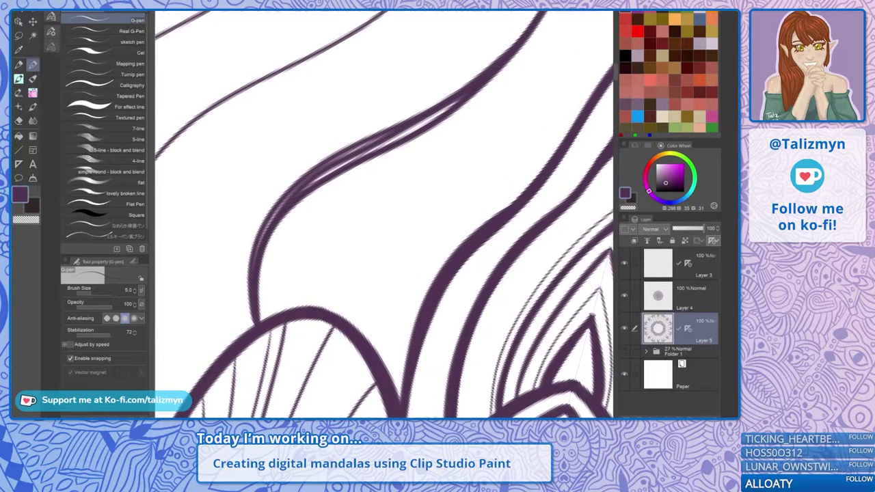
mouse_move(255, 263)
mouse_down()
mouse_move(298, 189)
mouse_move(357, 157)
mouse_up()
mouse_move(291, 205)
mouse_down()
mouse_move(340, 165)
mouse_move(480, 83)
mouse_up()
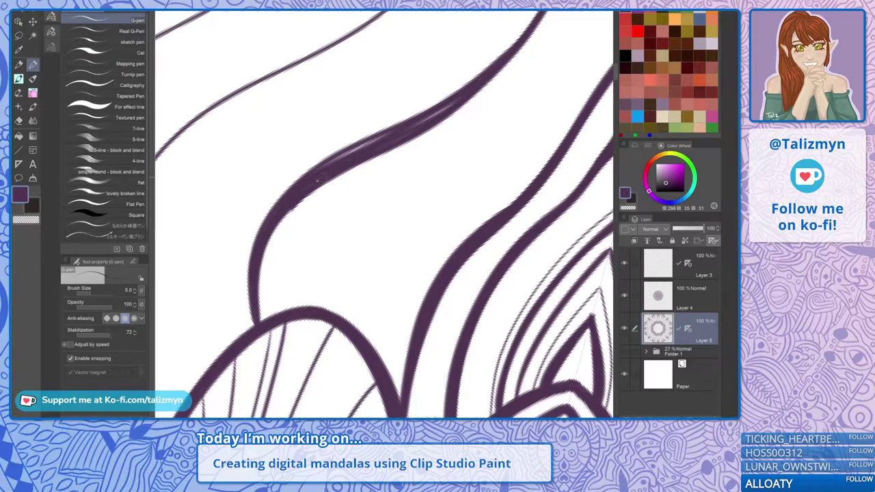
drag(321, 168, 471, 89)
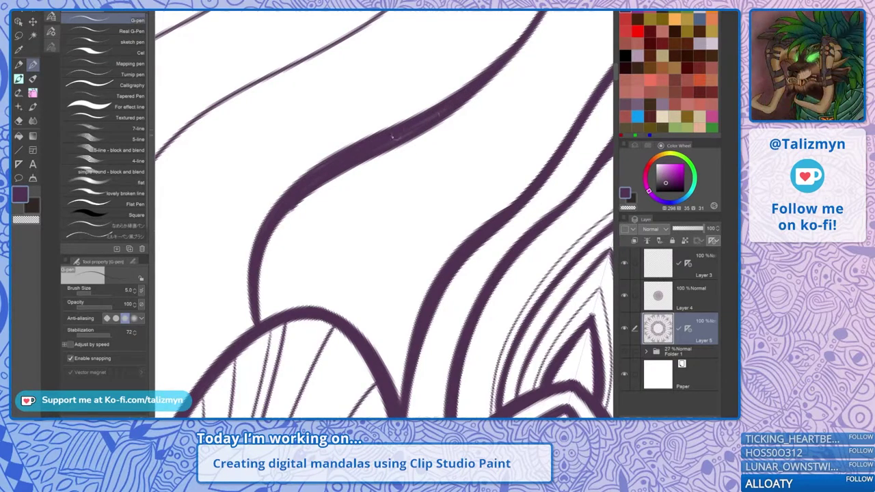
drag(372, 147, 440, 111)
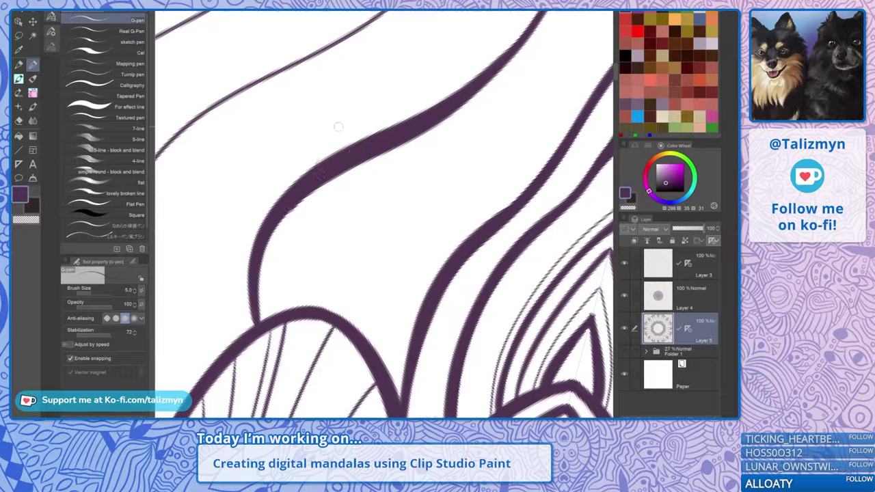
Refine the third arch's thickened band, blending its lower end into the small fan petal and smoothing its inner curve
key(e)
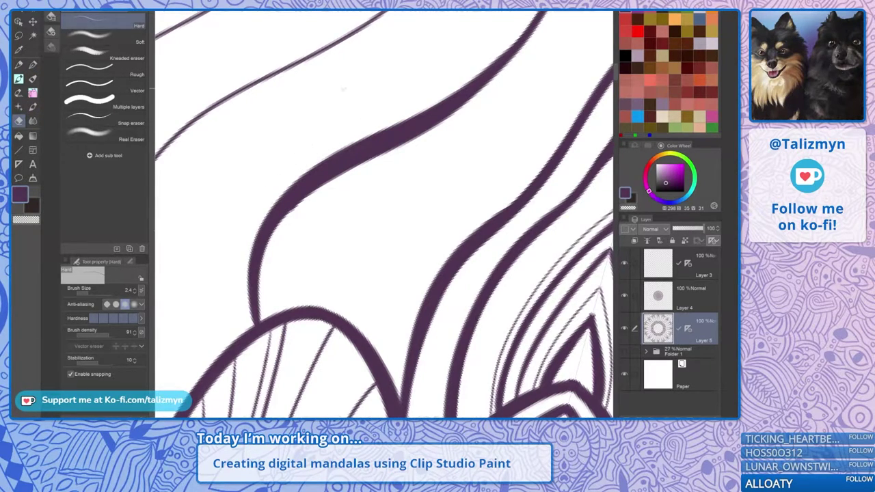
key(p)
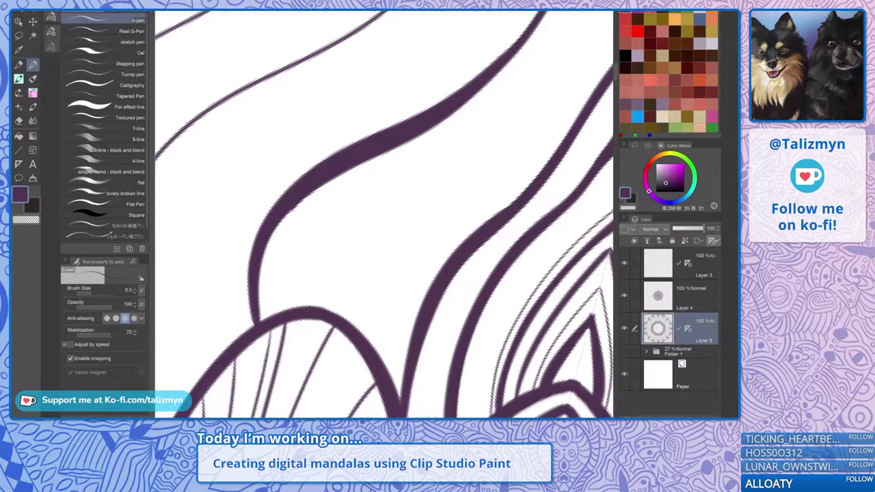
key(minus)
key(minus)
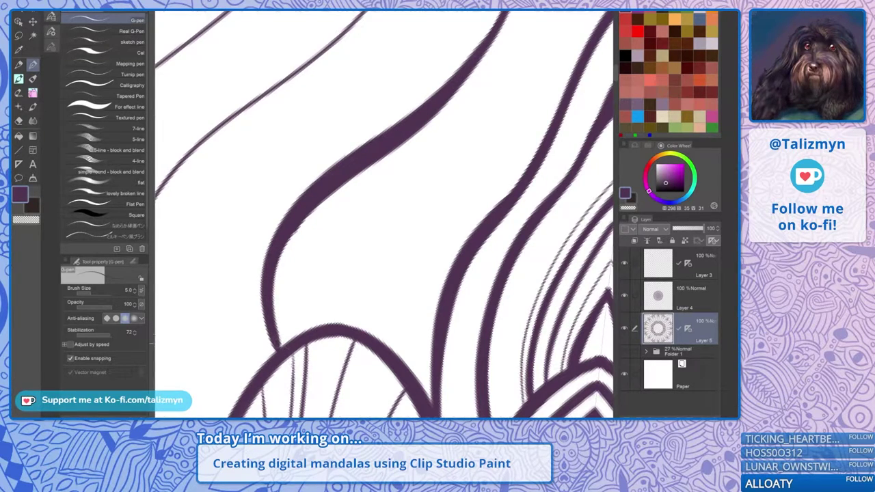
drag(278, 339, 285, 348)
drag(482, 46, 346, 229)
drag(299, 293, 369, 202)
drag(348, 238, 282, 303)
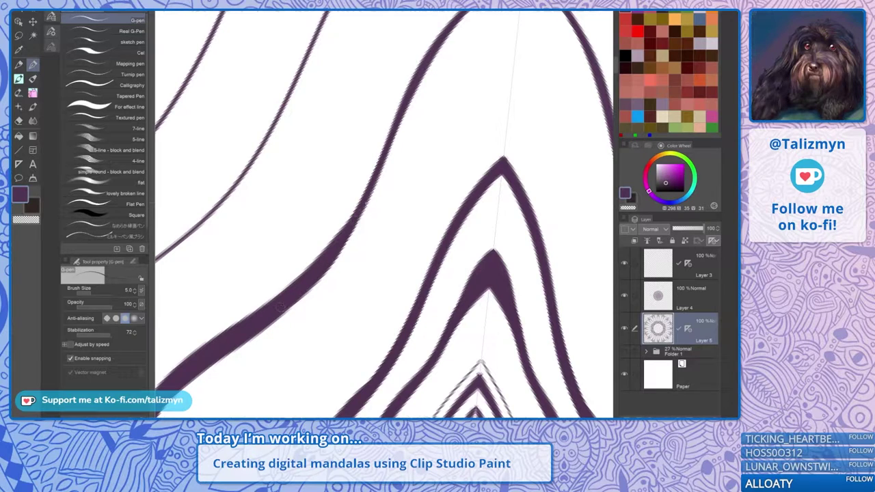
mouse_move(355, 228)
mouse_down()
mouse_move(381, 172)
mouse_move(361, 162)
mouse_move(353, 213)
mouse_up()
mouse_move(295, 287)
mouse_down()
mouse_move(484, 81)
mouse_move(501, 70)
mouse_move(437, 129)
mouse_move(483, 87)
mouse_move(574, 43)
mouse_move(487, 85)
mouse_move(285, 246)
mouse_move(443, 127)
mouse_up()
key(ctrl+z)
key(ctrl+z)
key(ctrl+z)
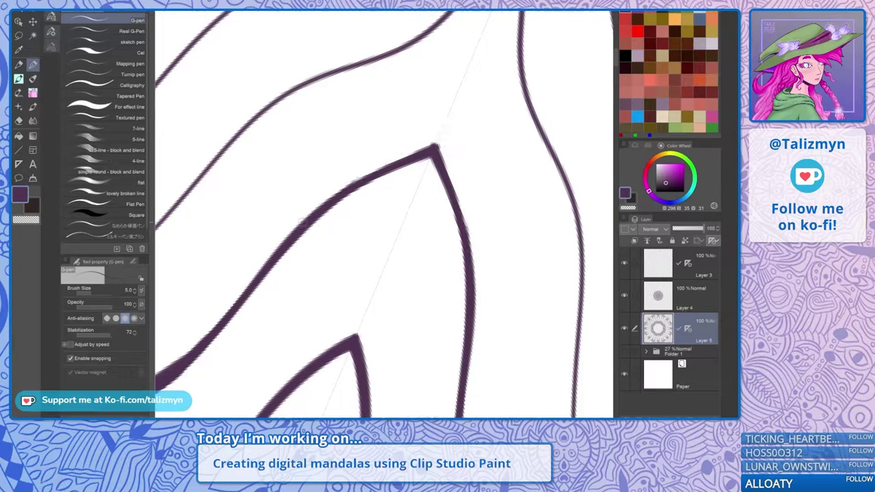
Build up the peak of the third wavy arch into a solid, heavy point that tapers down both sides
mouse_move(328, 200)
mouse_down()
mouse_move(446, 121)
mouse_move(436, 145)
mouse_move(347, 190)
mouse_move(440, 129)
mouse_move(382, 164)
mouse_up()
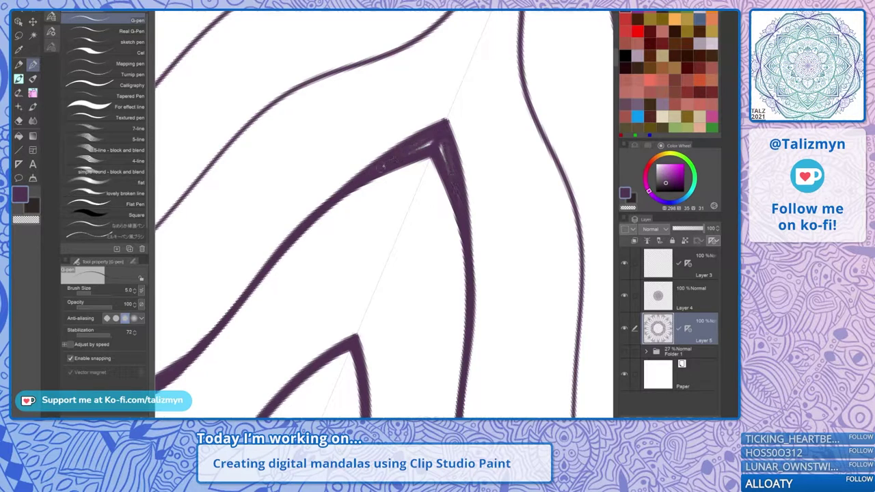
mouse_move(441, 128)
mouse_down()
mouse_move(397, 161)
mouse_move(435, 140)
mouse_up()
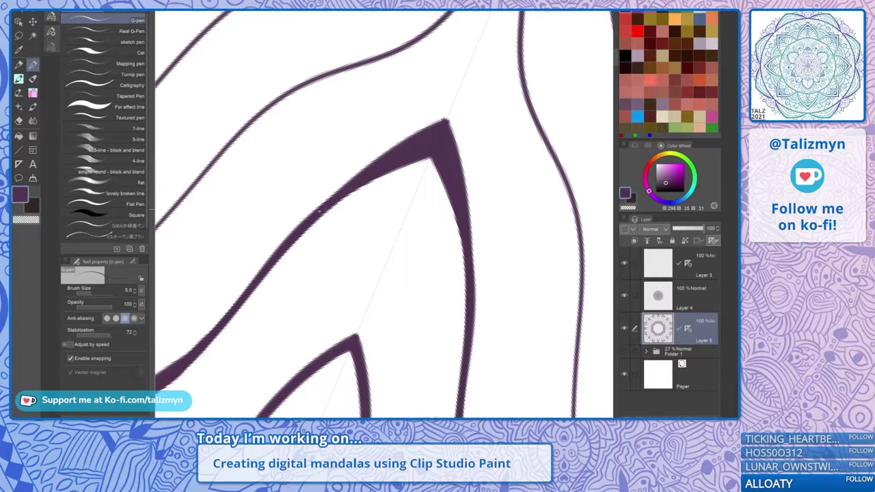
key(e)
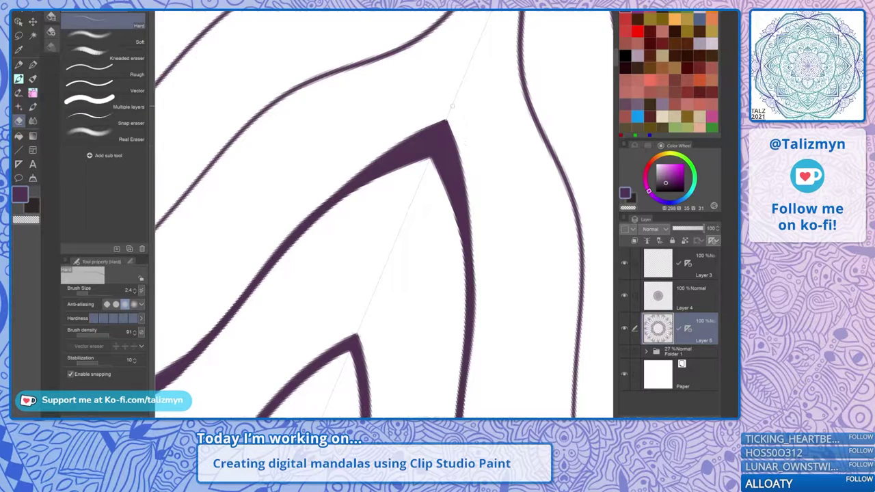
key(p)
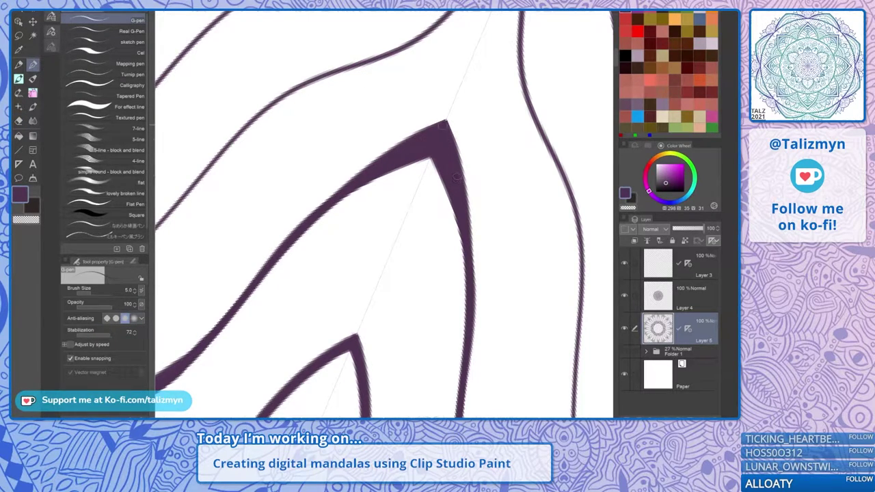
scroll(449, 149, down, 5)
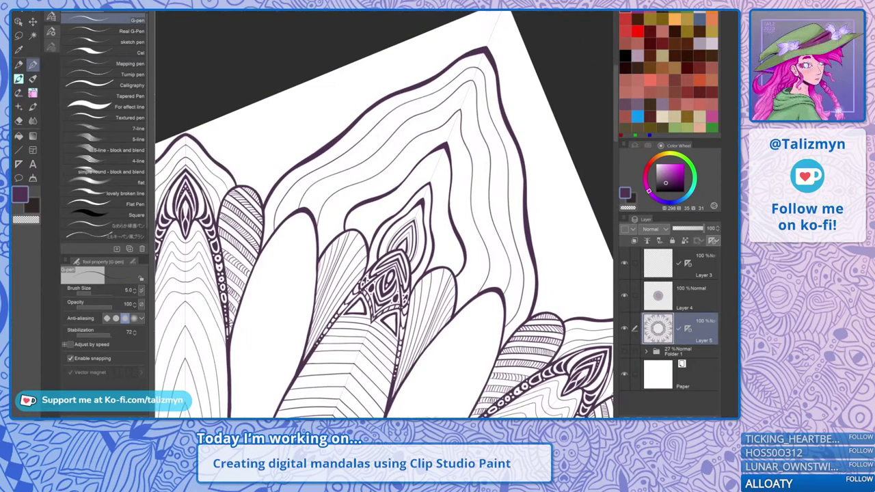
scroll(456, 176, down, 3)
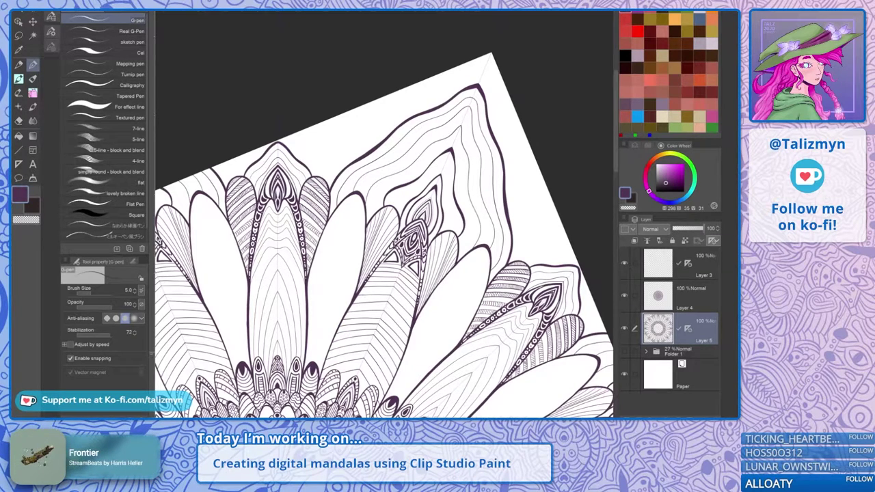
scroll(431, 178, up, 5)
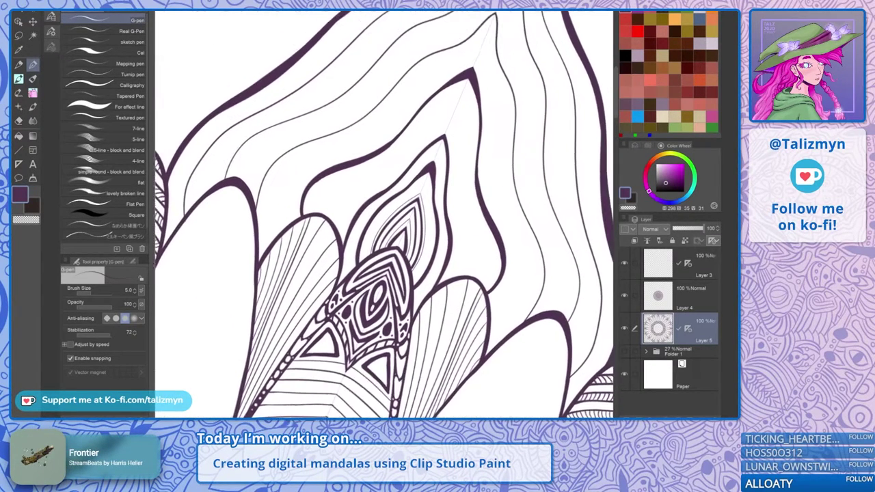
drag(410, 205, 407, 240)
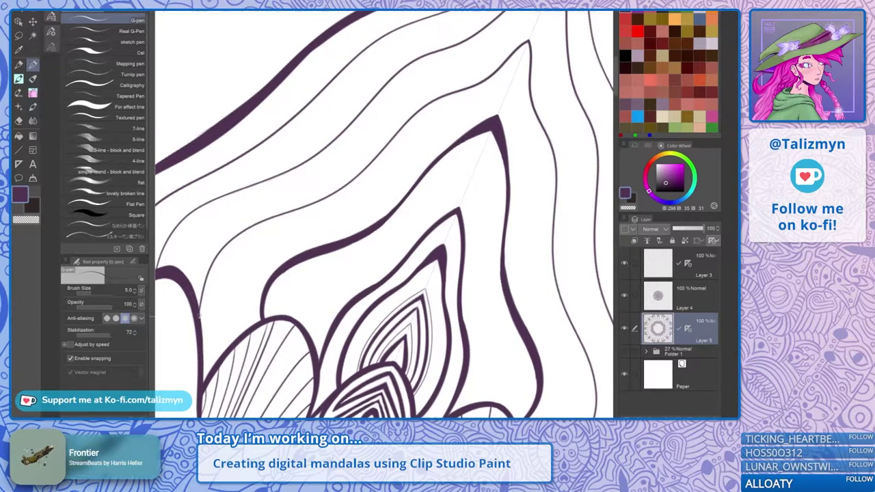
mouse_move(200, 315)
mouse_down()
mouse_move(239, 232)
mouse_move(358, 175)
mouse_move(423, 102)
mouse_move(498, 68)
mouse_move(530, 28)
mouse_up()
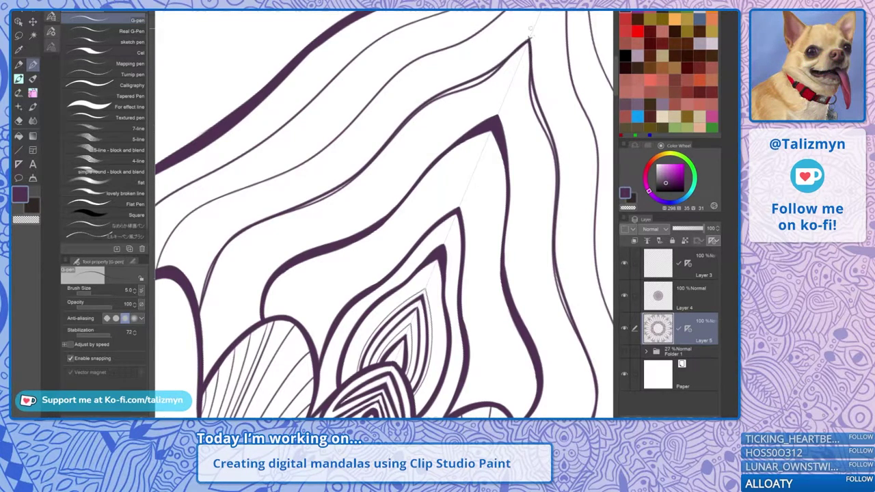
key(ctrl+z)
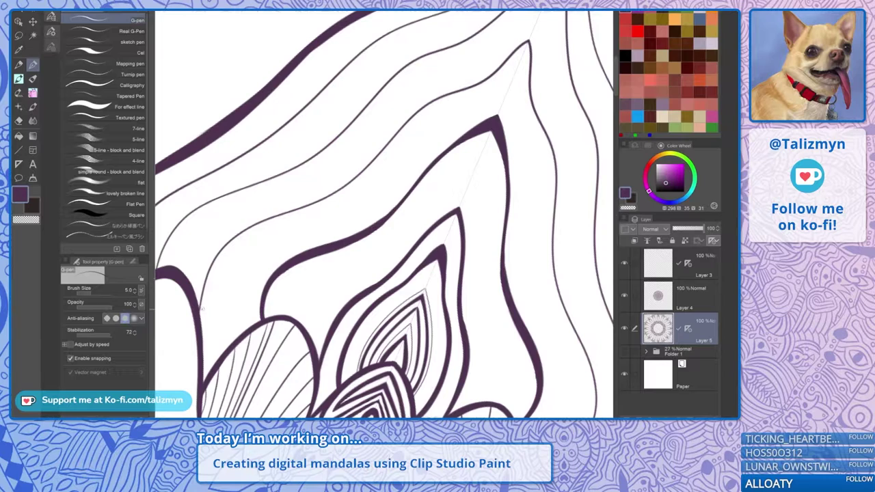
mouse_move(196, 318)
mouse_down()
mouse_move(239, 231)
mouse_move(277, 209)
mouse_move(315, 163)
mouse_up()
key(ctrl+z)
Thicken the lower side curve of the fourth wavy arch where it rises from the edge of the blank oval petal
drag(201, 333, 203, 301)
drag(214, 267, 233, 238)
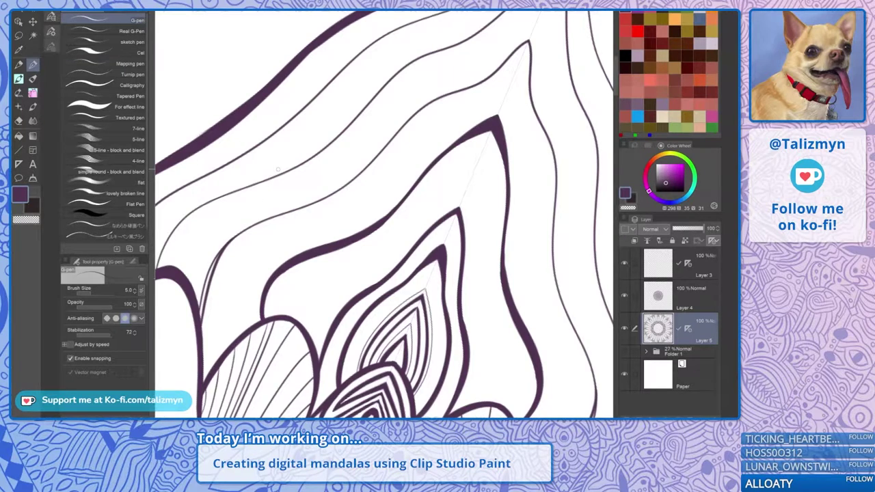
drag(250, 226, 294, 209)
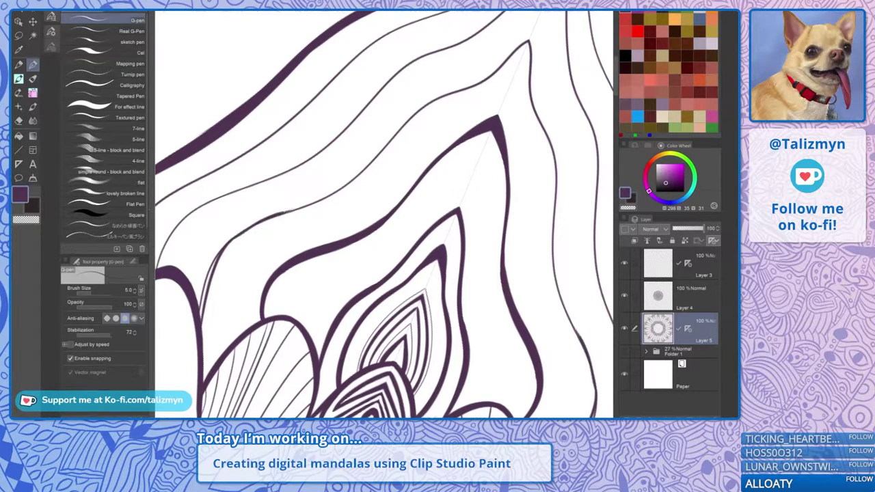
key(ctrl+z)
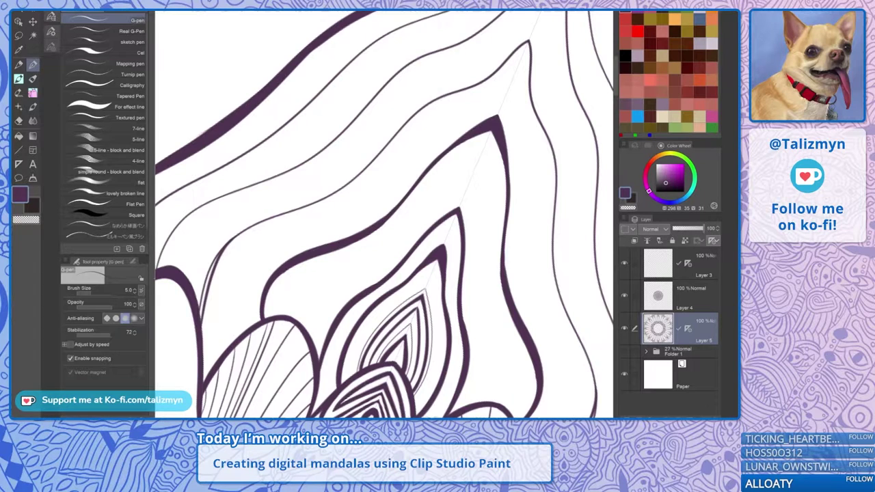
drag(191, 292, 268, 185)
scroll(268, 185, up, 2)
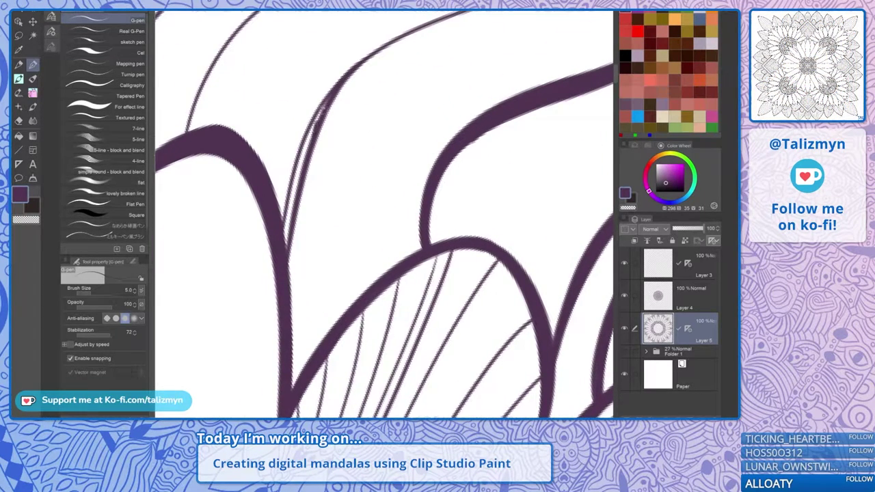
Thicken the lower part of the contour line rising from the junction of the two rounded petals, tapering it smoothly into the thin line
mouse_move(337, 90)
mouse_down()
mouse_move(304, 137)
mouse_move(284, 254)
mouse_move(326, 108)
mouse_up()
drag(303, 169, 285, 248)
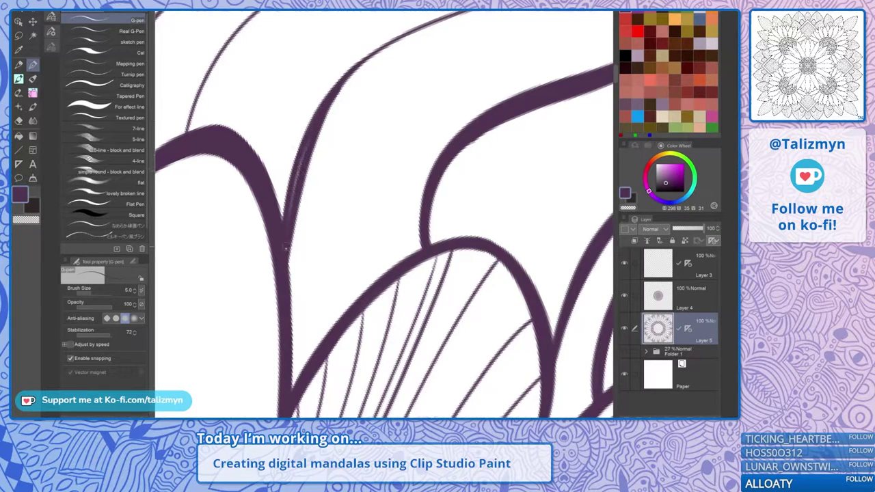
drag(290, 208, 327, 111)
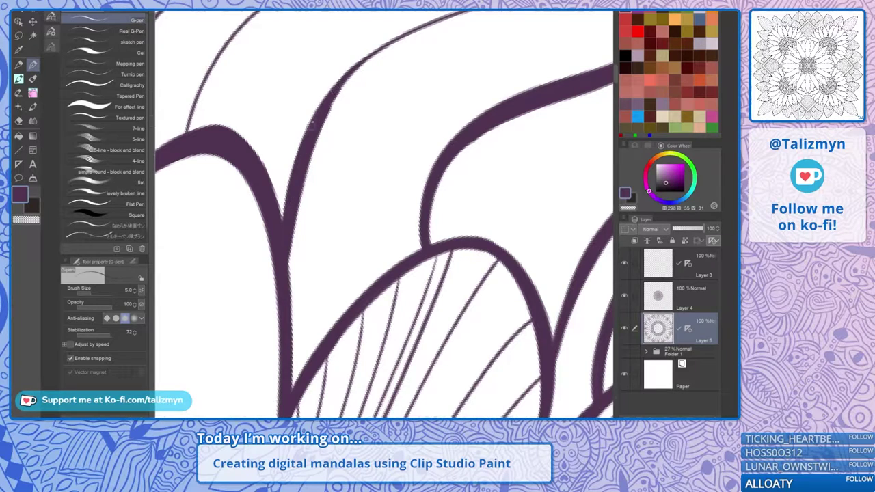
drag(301, 145, 337, 77)
mouse_move(341, 123)
mouse_down()
mouse_move(316, 210)
mouse_move(345, 144)
mouse_move(419, 107)
mouse_up()
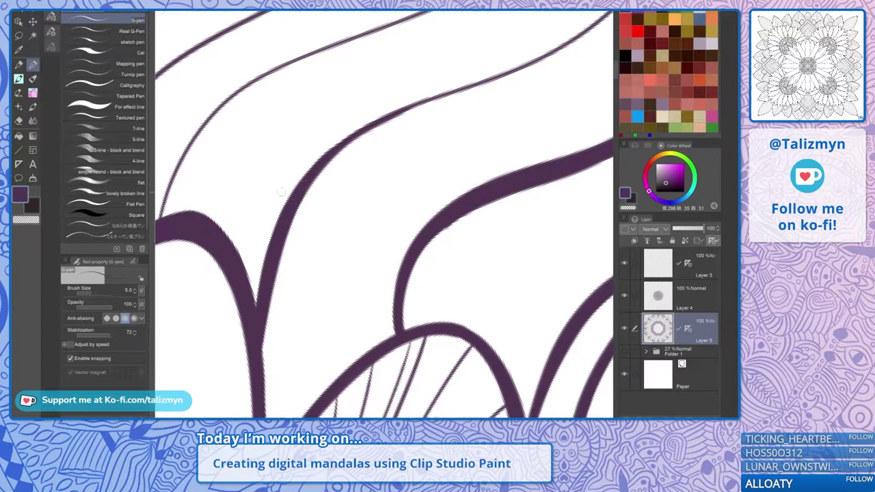
drag(281, 193, 340, 84)
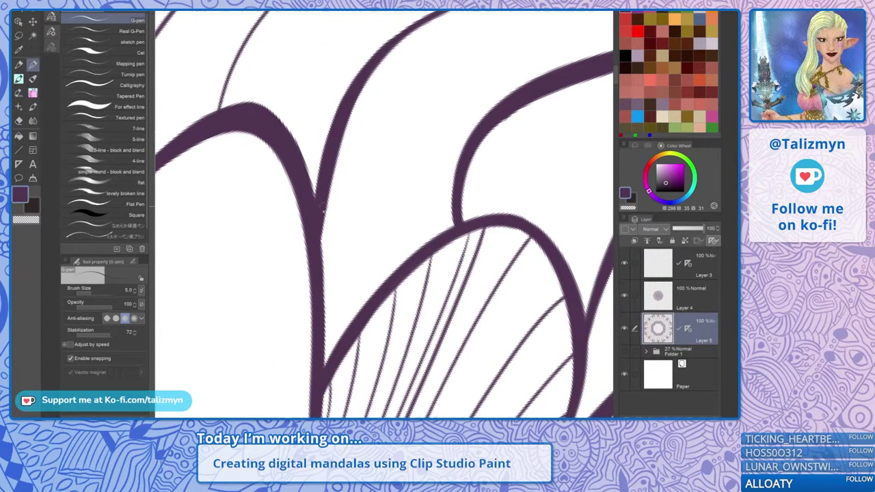
drag(326, 169, 350, 305)
Thicken the base of the contour line that meets the top of the rounded petal, filling the gap and tapering it upward
mouse_move(242, 243)
mouse_down()
mouse_move(248, 200)
mouse_move(303, 126)
mouse_move(442, 51)
mouse_up()
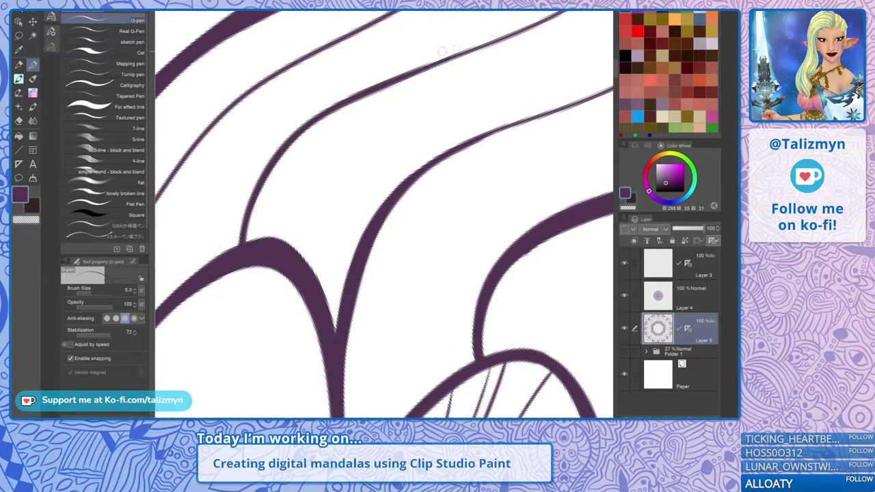
mouse_move(257, 241)
mouse_down()
mouse_move(261, 203)
mouse_move(319, 119)
mouse_up()
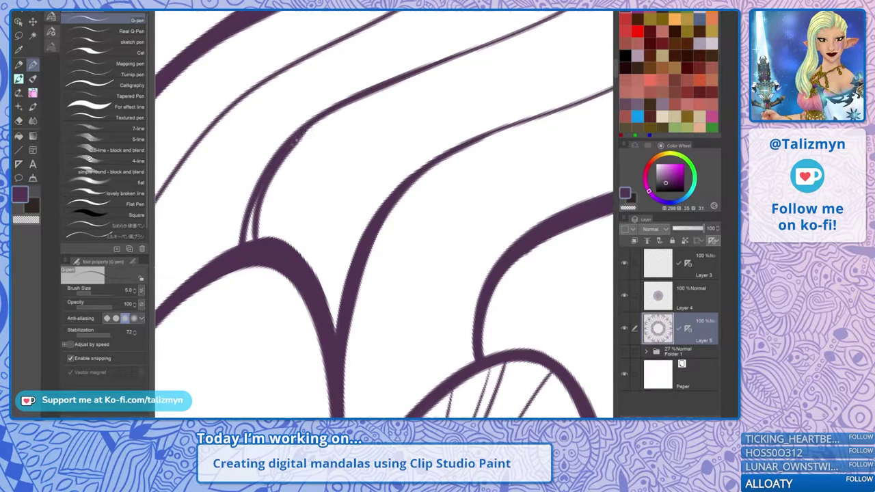
drag(255, 210, 270, 176)
mouse_move(250, 242)
mouse_down()
mouse_move(248, 222)
mouse_move(264, 186)
mouse_move(248, 251)
mouse_move(246, 239)
mouse_move(259, 191)
mouse_move(262, 254)
mouse_up()
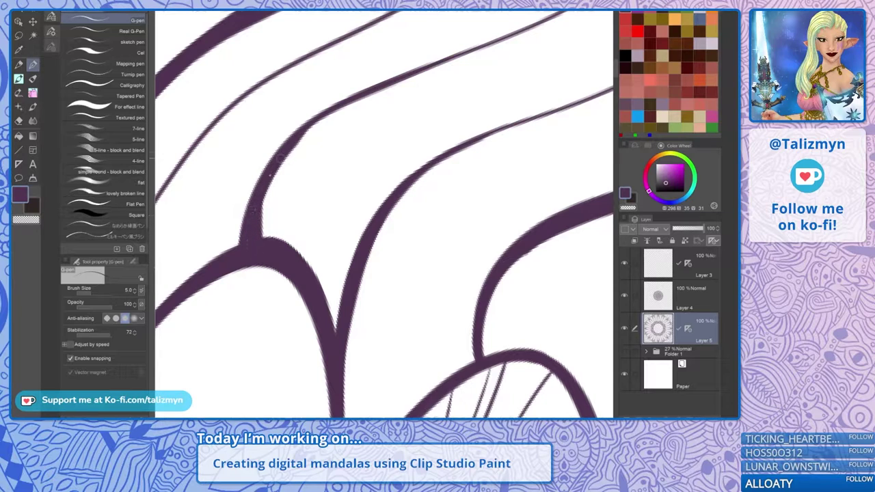
drag(281, 158, 294, 139)
mouse_move(262, 207)
mouse_down()
mouse_move(295, 142)
mouse_move(375, 85)
mouse_up()
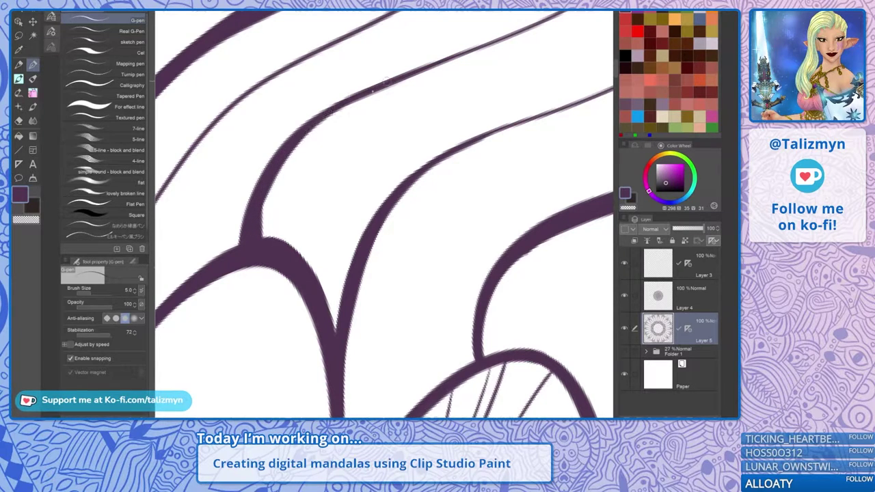
drag(272, 184, 261, 220)
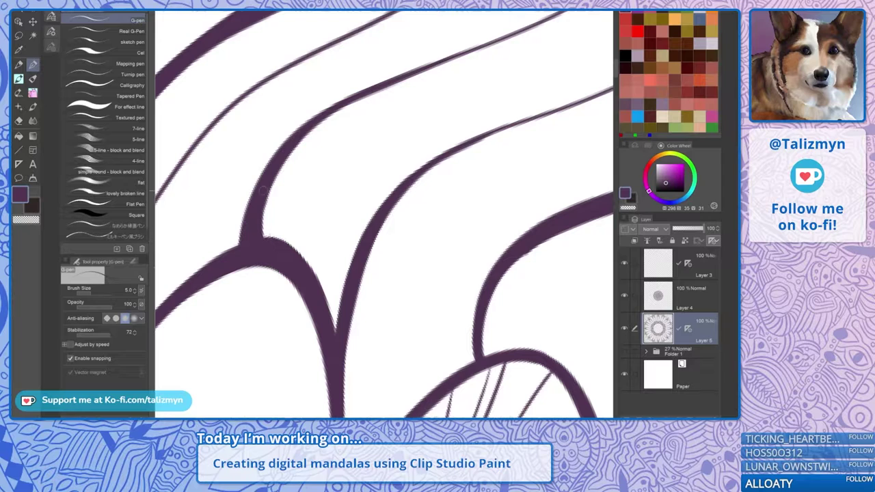
Erase the stray bit of the thin contour line poking through the rounded petal's upper edge
key(minus)
key(ctrl+minus)
key(ctrl+minus)
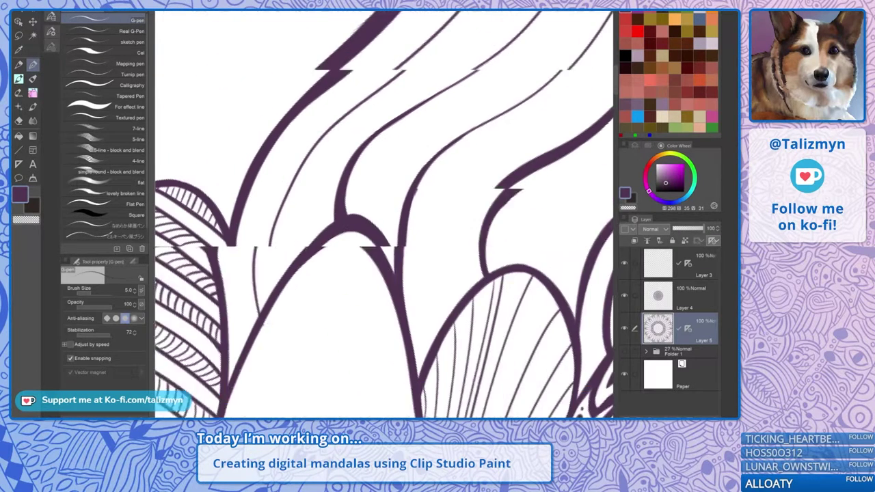
drag(384, 214, 404, 186)
key(asciicircum)
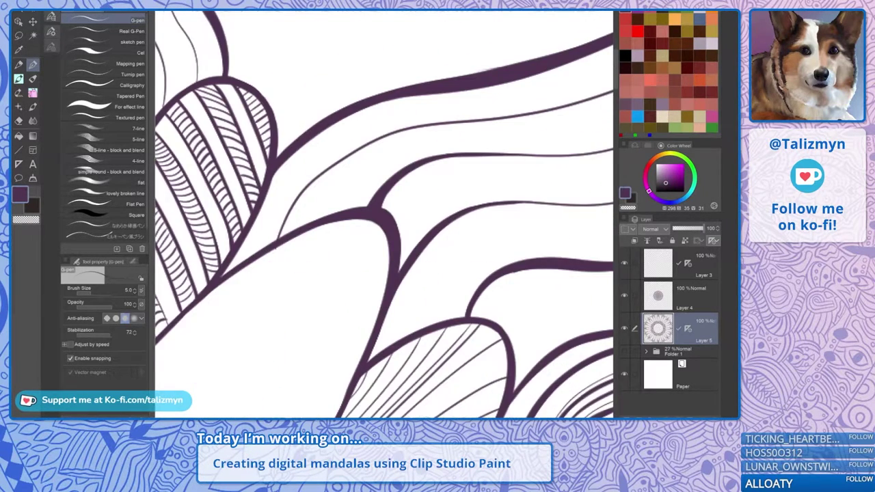
scroll(294, 215, up, 3)
key(e)
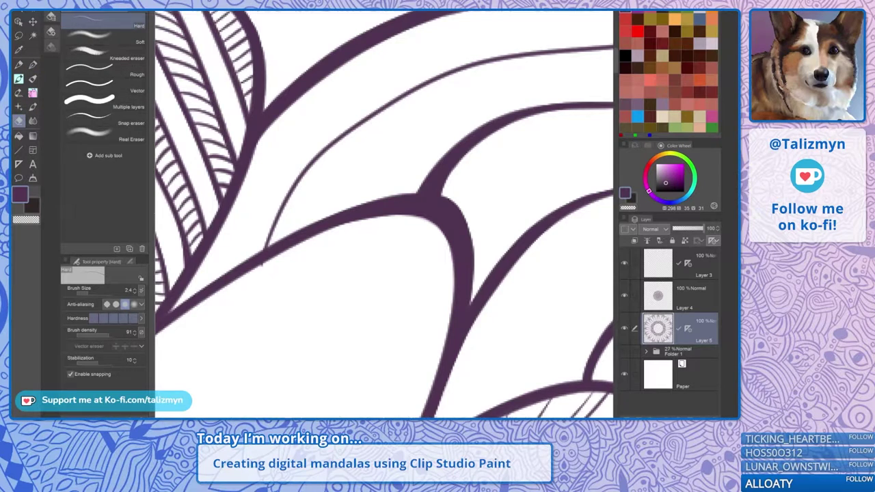
drag(262, 263, 324, 185)
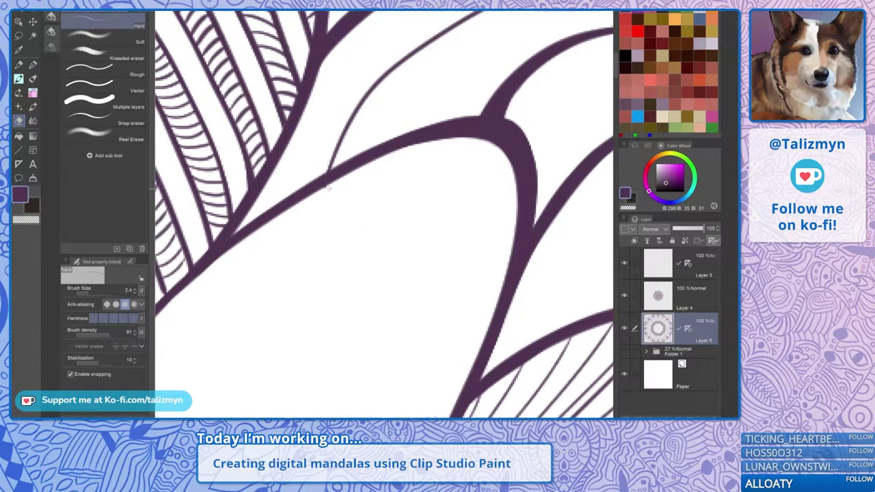
Thicken the thin contour line nearest the striped petal with the G-pen, filling its base and tapering it along the curve
key(p)
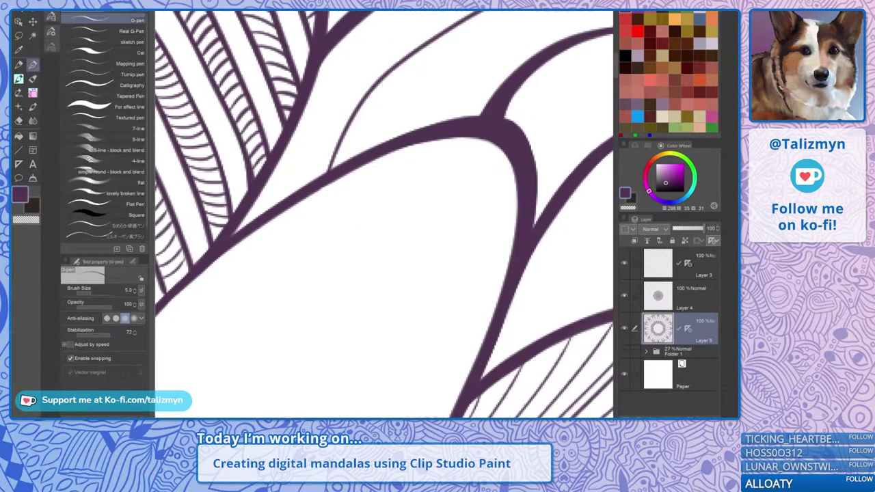
mouse_move(338, 185)
mouse_down()
mouse_move(235, 318)
mouse_move(315, 192)
mouse_move(342, 175)
mouse_up()
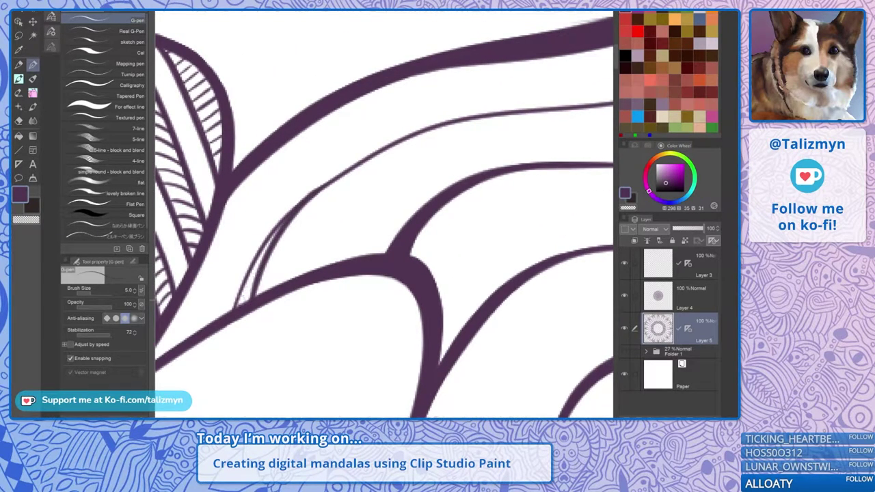
drag(239, 305, 251, 286)
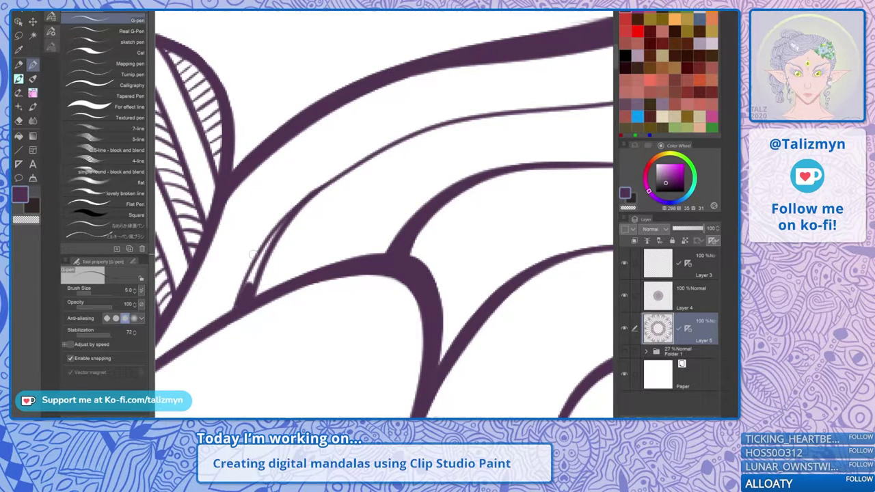
drag(245, 300, 296, 205)
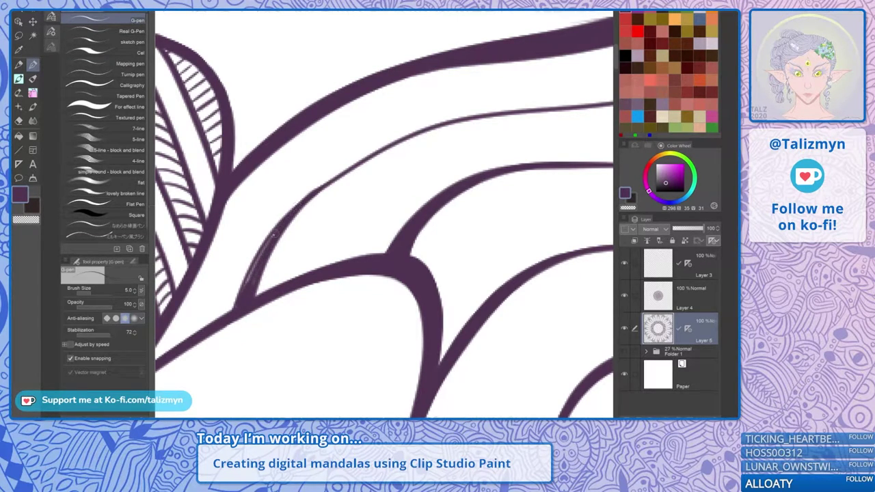
drag(272, 233, 246, 290)
key(minus)
key(minus)
key(minus)
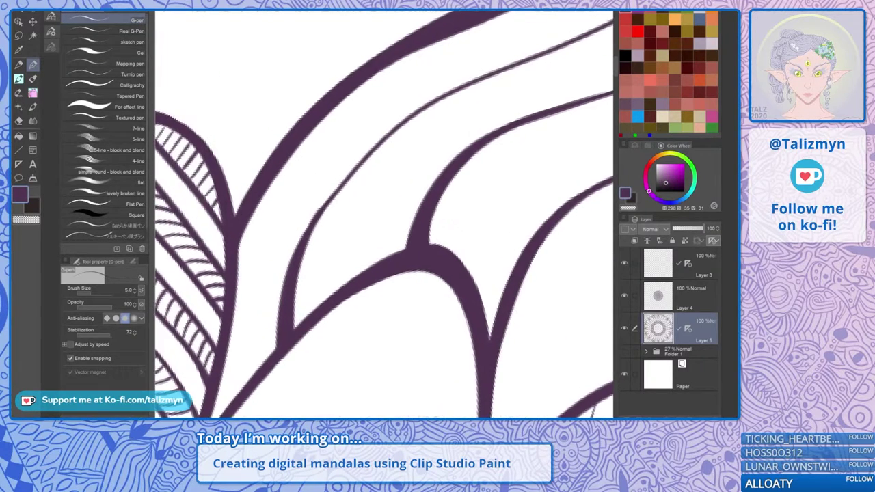
mouse_move(309, 227)
mouse_down()
mouse_move(377, 144)
mouse_move(459, 88)
mouse_up()
mouse_move(295, 262)
mouse_down()
mouse_move(303, 233)
mouse_move(370, 146)
mouse_move(469, 83)
mouse_up()
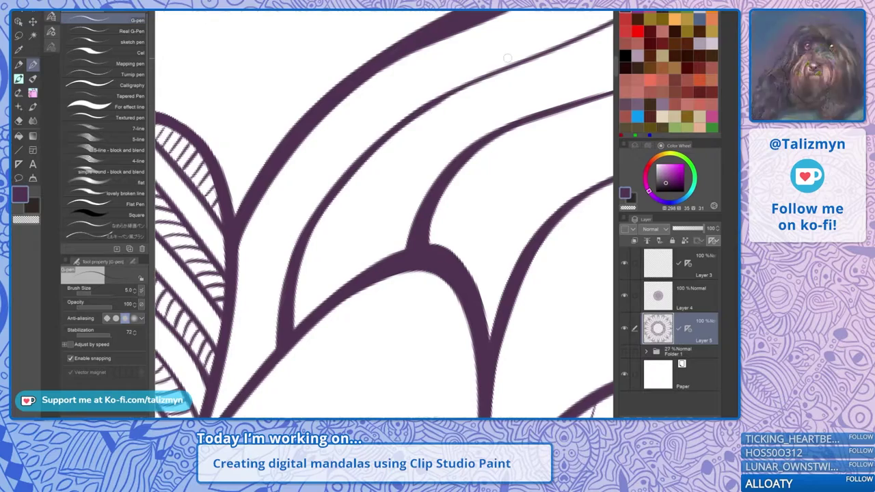
Draw nested V lines and flanking curved stripes between the large corner petal's tip and its first inner contour line
scroll(469, 130, down, 6)
scroll(464, 127, down, 4)
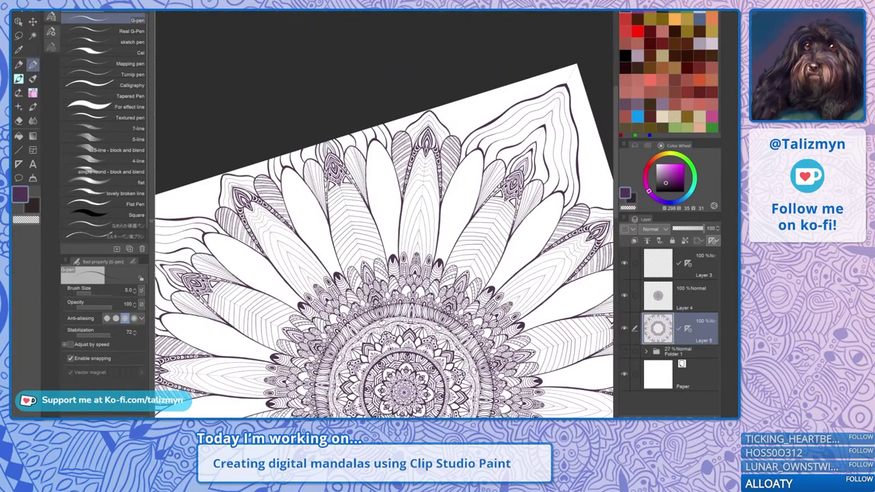
drag(465, 127, 458, 81)
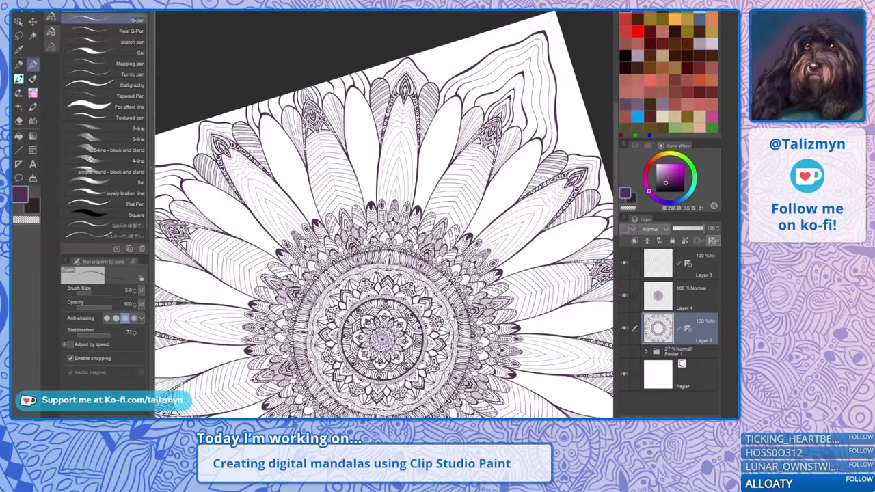
scroll(537, 43, up, 5)
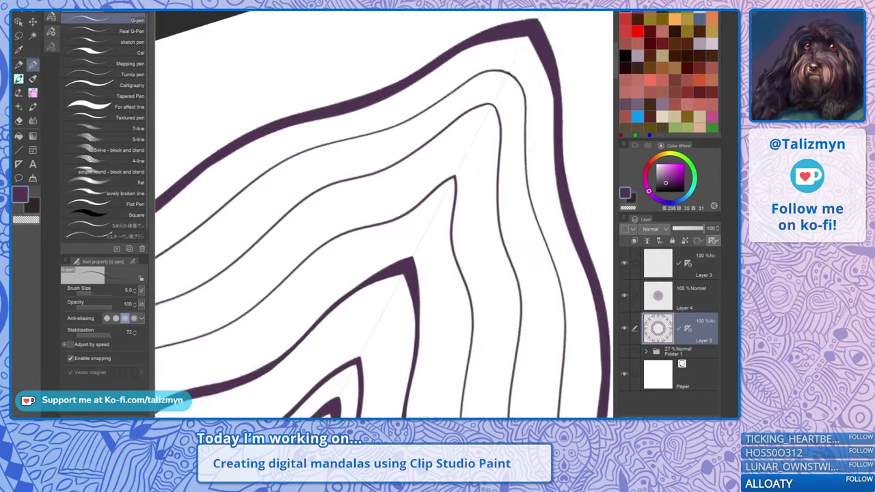
mouse_move(532, 71)
mouse_down()
mouse_move(512, 126)
mouse_move(523, 70)
mouse_up()
scroll(513, 126, up, 2)
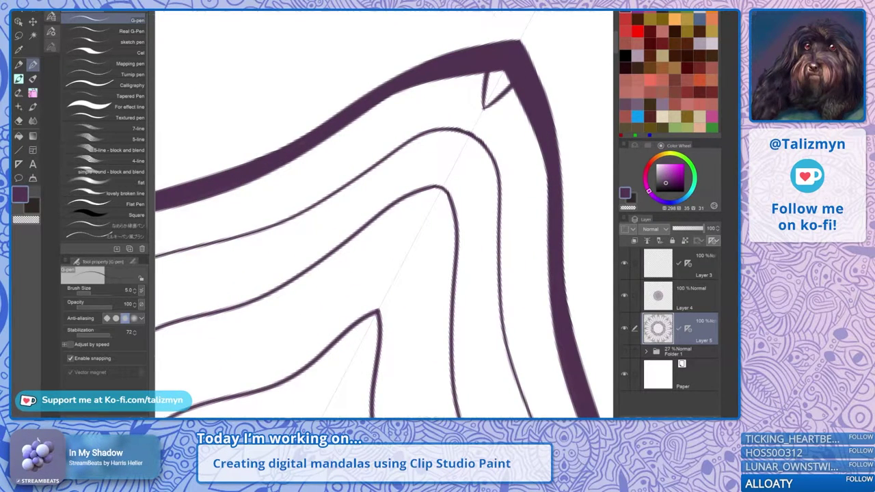
mouse_move(483, 106)
mouse_down()
mouse_move(509, 74)
mouse_move(522, 74)
mouse_up()
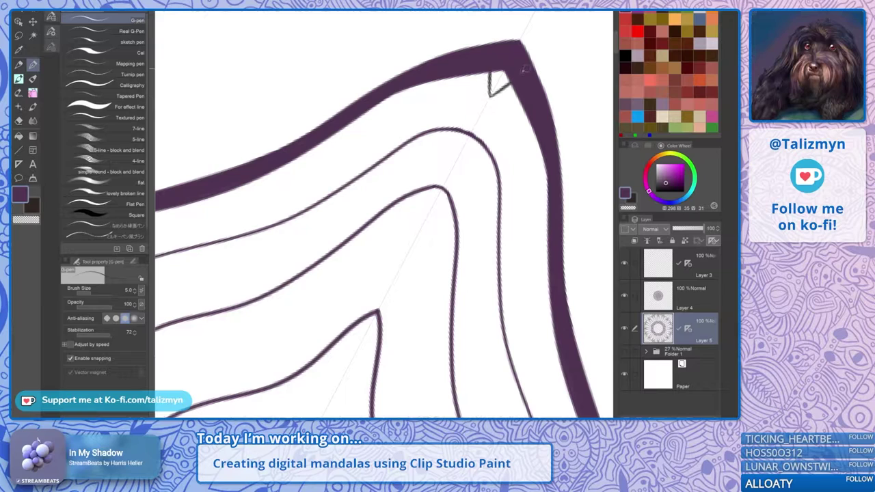
mouse_move(478, 120)
mouse_down()
mouse_move(524, 89)
mouse_move(466, 75)
mouse_up()
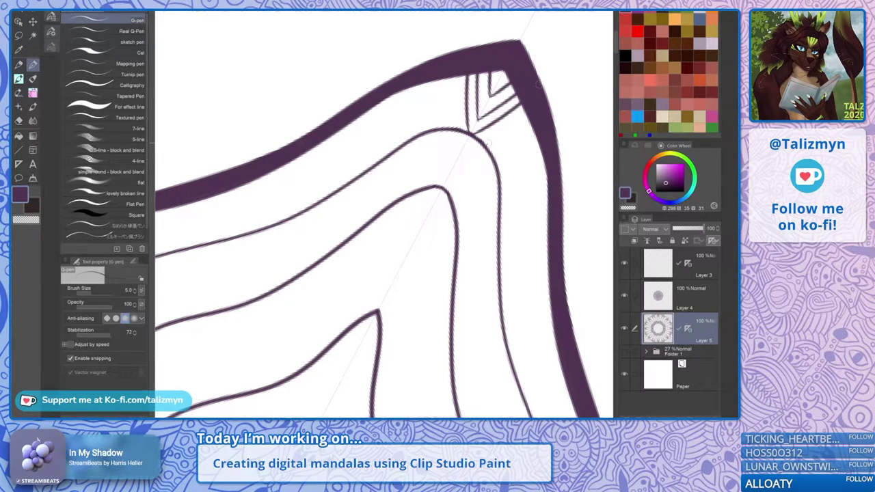
drag(486, 145, 530, 116)
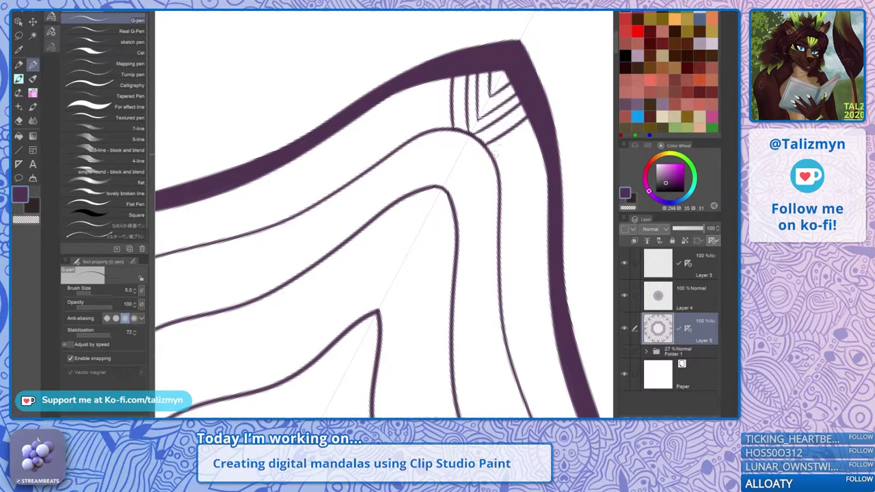
mouse_move(492, 155)
mouse_down()
mouse_move(545, 115)
mouse_move(504, 165)
mouse_move(512, 162)
mouse_move(539, 141)
mouse_up()
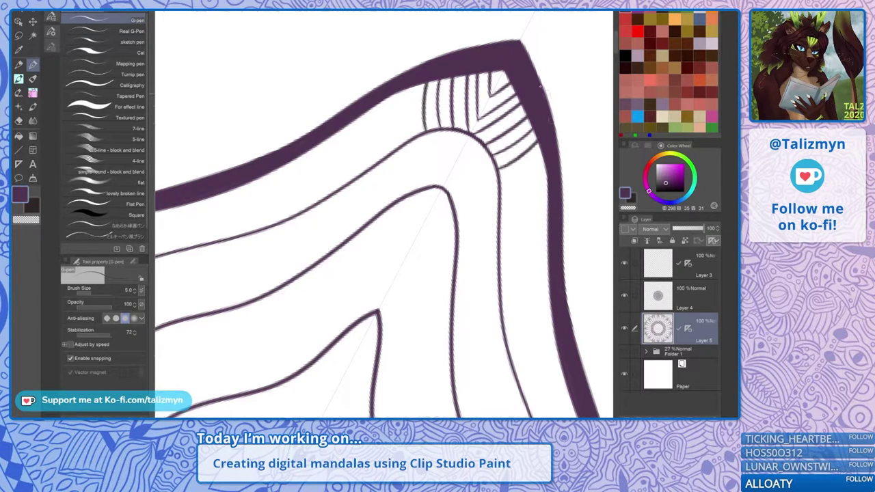
Fill the outer V band and the small innermost triangle at the corner petal's tip with solid dark purple
mouse_move(518, 100)
mouse_down()
mouse_move(470, 134)
mouse_move(478, 126)
mouse_up()
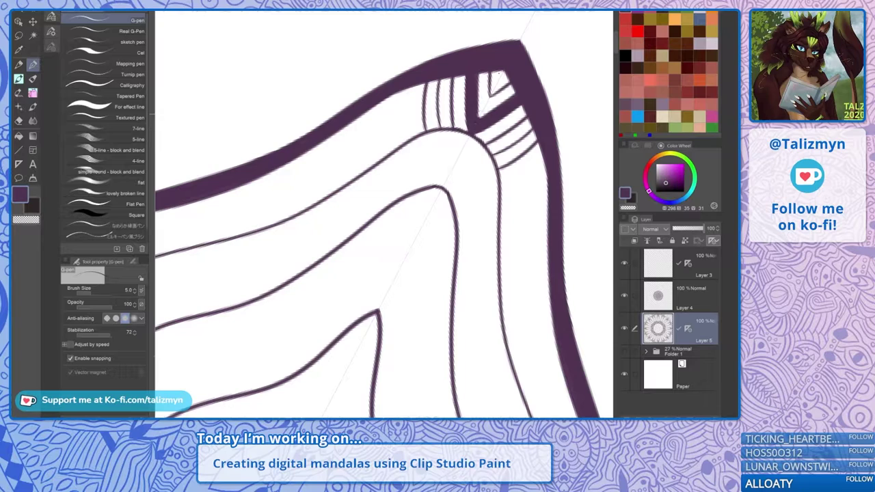
mouse_move(494, 69)
mouse_down()
mouse_move(505, 86)
mouse_move(491, 93)
mouse_up()
mouse_move(496, 69)
mouse_down()
mouse_move(494, 87)
mouse_move(493, 73)
mouse_move(505, 80)
mouse_up()
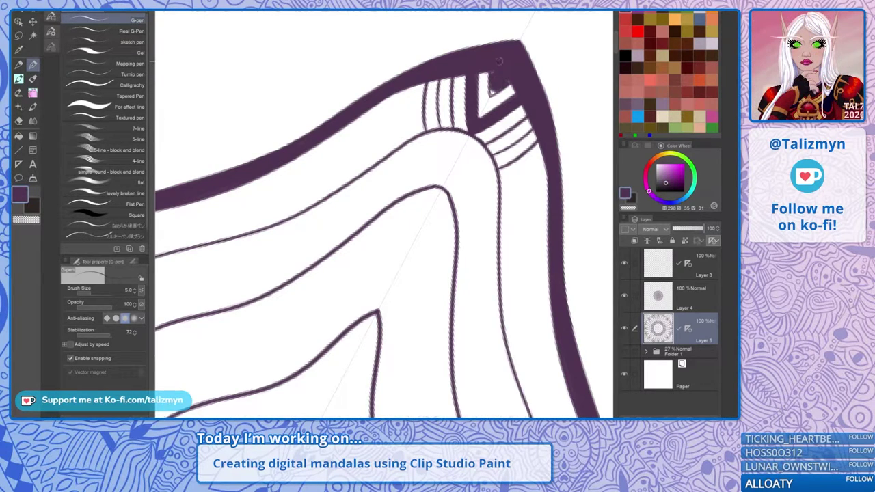
Set the pen's stabilization to 10 and fill the next alternate stripe on both sides of the V solid dark purple
click(91, 335)
click(98, 335)
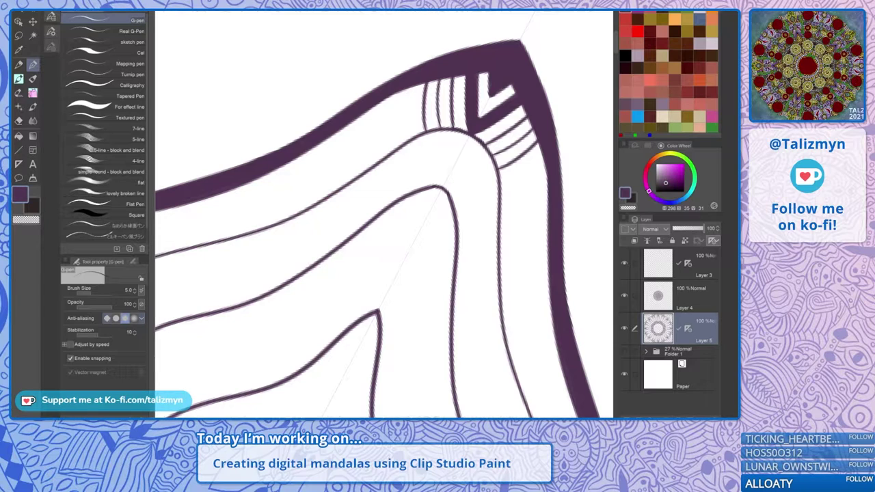
key(minus)
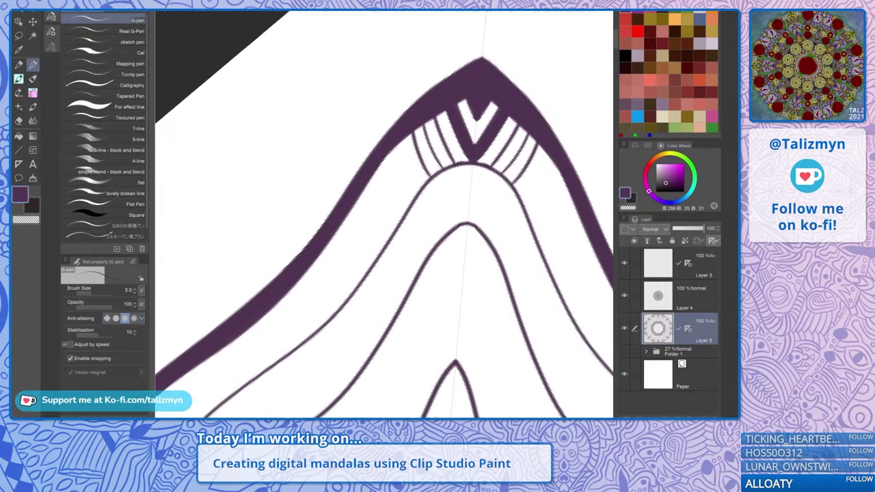
scroll(384, 214, up, 4)
drag(429, 194, 339, 235)
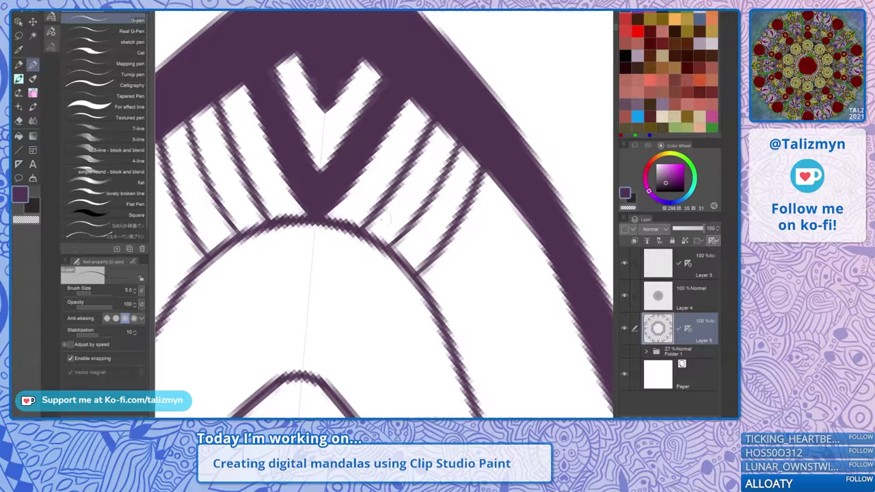
mouse_move(383, 219)
mouse_down()
mouse_move(421, 161)
mouse_move(444, 99)
mouse_move(402, 200)
mouse_move(444, 120)
mouse_move(423, 179)
mouse_move(453, 142)
mouse_move(409, 208)
mouse_move(431, 178)
mouse_move(400, 214)
mouse_move(371, 229)
mouse_move(375, 220)
mouse_move(383, 214)
mouse_move(370, 229)
mouse_move(379, 235)
mouse_move(367, 233)
mouse_move(389, 235)
mouse_move(410, 217)
mouse_move(385, 218)
mouse_up()
Set the G-pen brush size to 2.4 and draw curved stripe lines from the petal's inner contour to its thick outline, just beyond the filled stripes
click(88, 292)
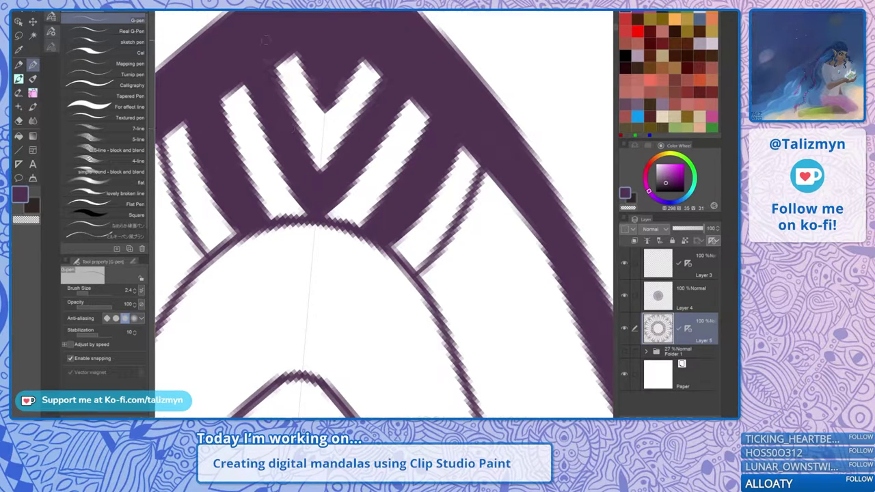
drag(328, 137, 273, 65)
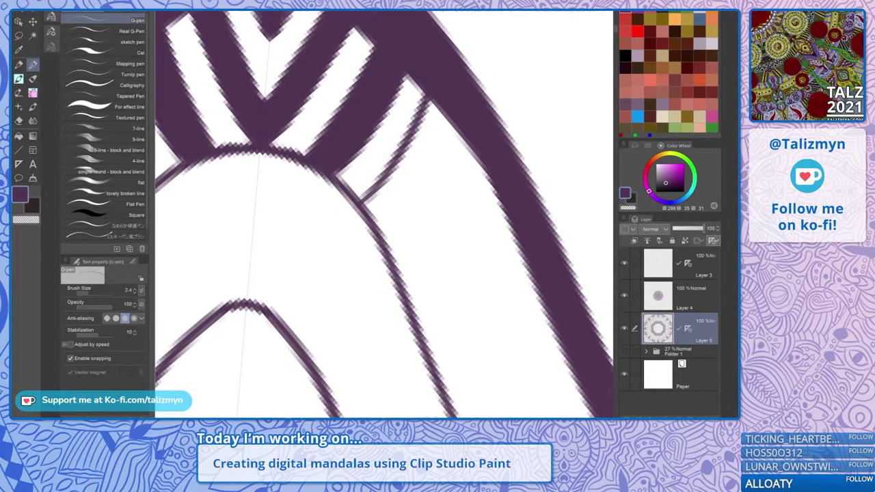
mouse_move(378, 223)
mouse_down()
mouse_move(400, 201)
mouse_move(443, 91)
mouse_up()
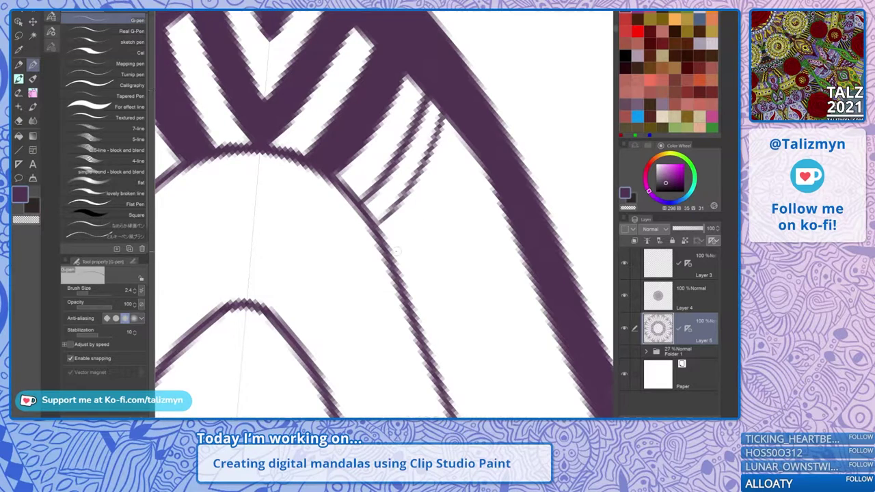
mouse_move(393, 253)
mouse_down()
mouse_move(427, 227)
mouse_move(470, 142)
mouse_up()
mouse_move(404, 281)
mouse_down()
mouse_move(452, 238)
mouse_move(490, 175)
mouse_up()
drag(495, 136, 437, 26)
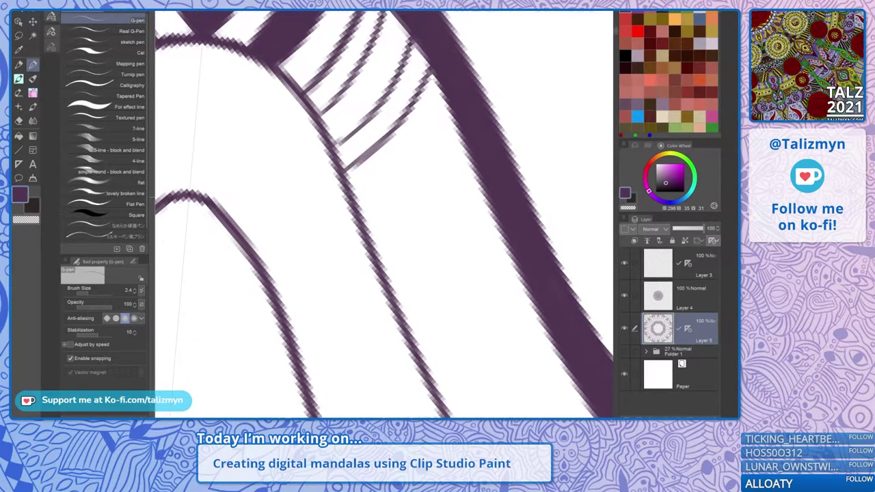
drag(354, 202, 451, 125)
drag(360, 234, 465, 141)
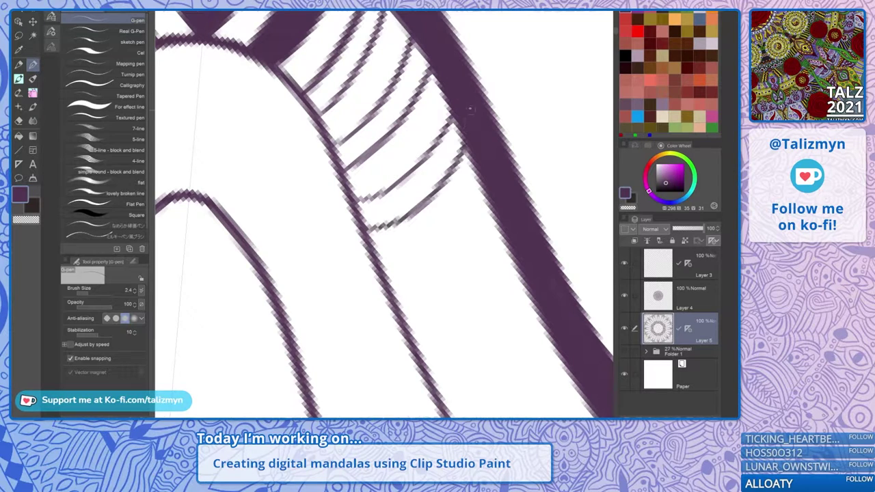
mouse_move(380, 267)
mouse_down()
mouse_move(436, 234)
mouse_move(478, 180)
mouse_up()
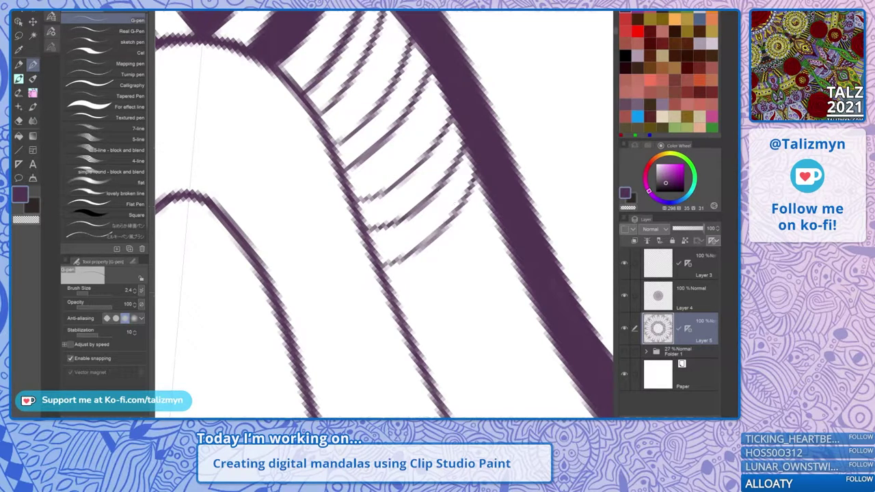
drag(394, 299, 492, 209)
Continue the thin curved stripe lines across the petal's side band down to where its edges straighten into a diagonal
drag(502, 173, 482, 75)
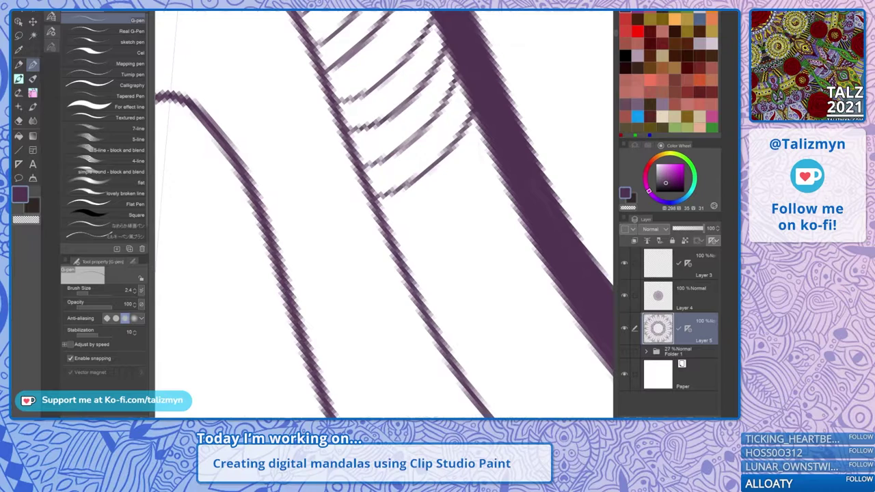
mouse_move(384, 233)
mouse_down()
mouse_move(426, 216)
mouse_move(490, 146)
mouse_up()
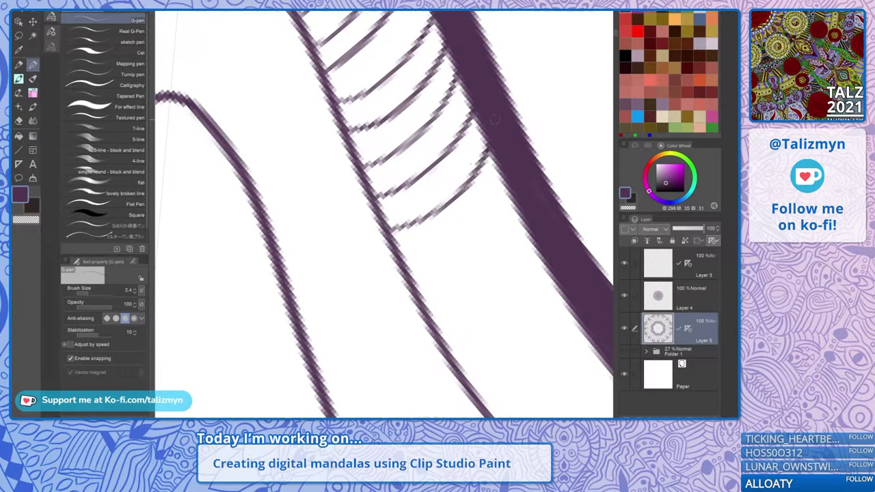
mouse_move(400, 264)
mouse_down()
mouse_move(493, 208)
mouse_move(510, 171)
mouse_move(458, 68)
mouse_up()
mouse_move(374, 186)
mouse_down()
mouse_move(471, 111)
mouse_move(481, 85)
mouse_up()
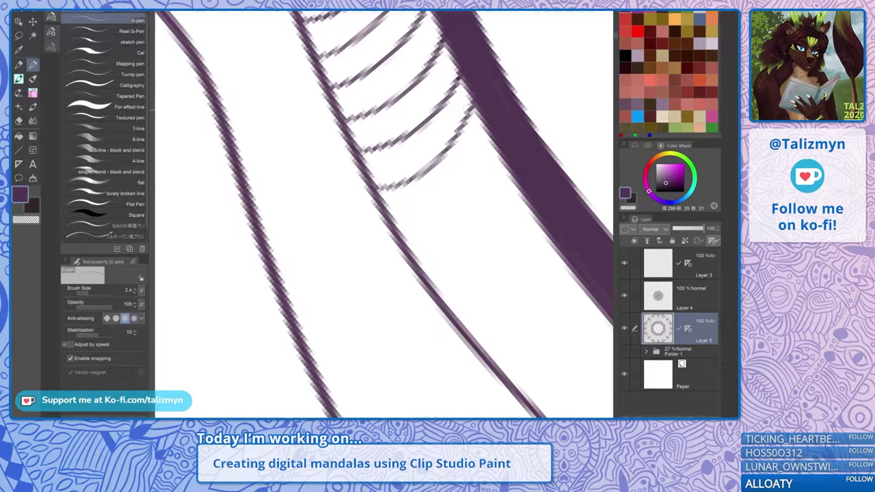
mouse_move(385, 218)
mouse_down()
mouse_move(406, 213)
mouse_move(492, 106)
mouse_up()
mouse_move(415, 254)
mouse_down()
mouse_move(462, 227)
mouse_move(504, 165)
mouse_up()
mouse_move(432, 290)
mouse_down()
mouse_move(519, 208)
mouse_move(528, 189)
mouse_move(490, 84)
mouse_up()
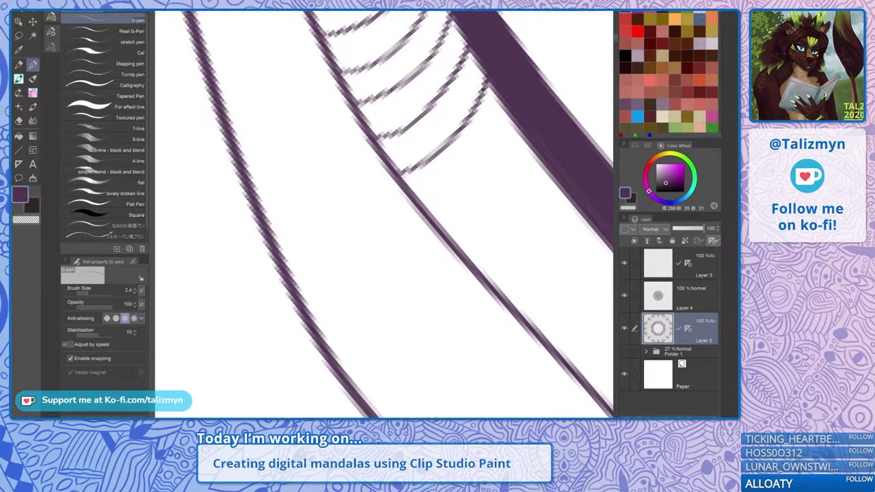
Increase the G-pen brush size to 4.0 and add closely spaced curved lines across the straight diagonal stretch of the petal's band
mouse_move(385, 214)
mouse_down()
mouse_move(348, 236)
mouse_move(429, 203)
mouse_move(479, 124)
mouse_up()
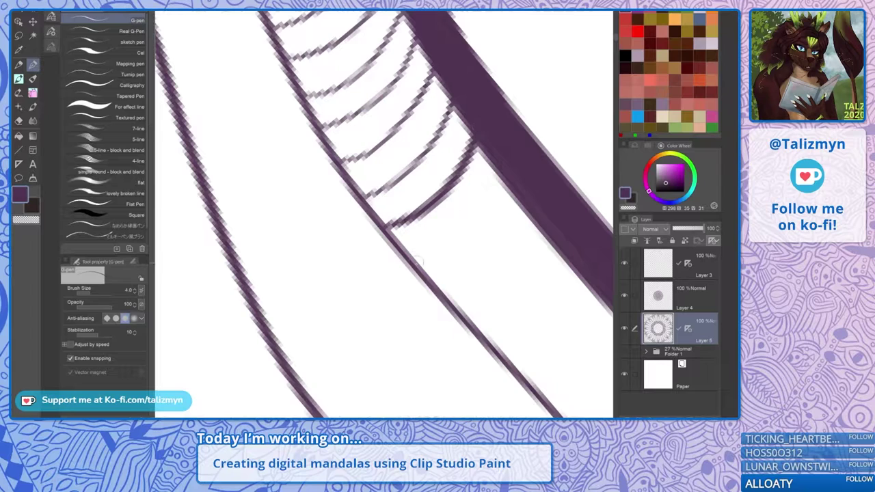
mouse_move(418, 260)
mouse_down()
mouse_move(499, 184)
mouse_move(520, 145)
mouse_up()
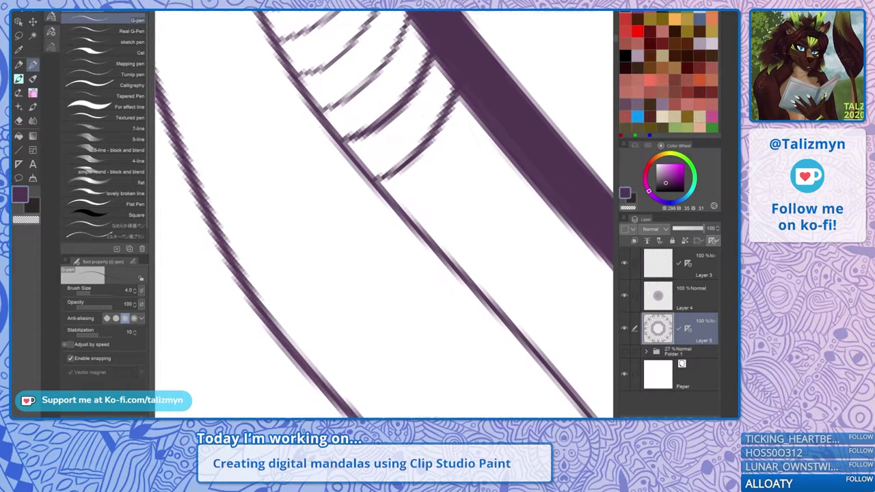
drag(409, 213, 485, 123)
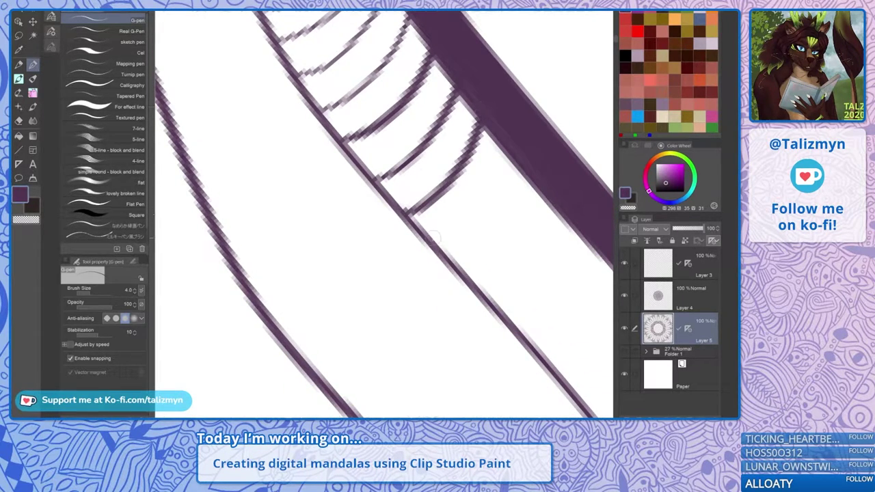
mouse_move(439, 244)
mouse_down()
mouse_move(493, 186)
mouse_move(506, 142)
mouse_move(434, 69)
mouse_up()
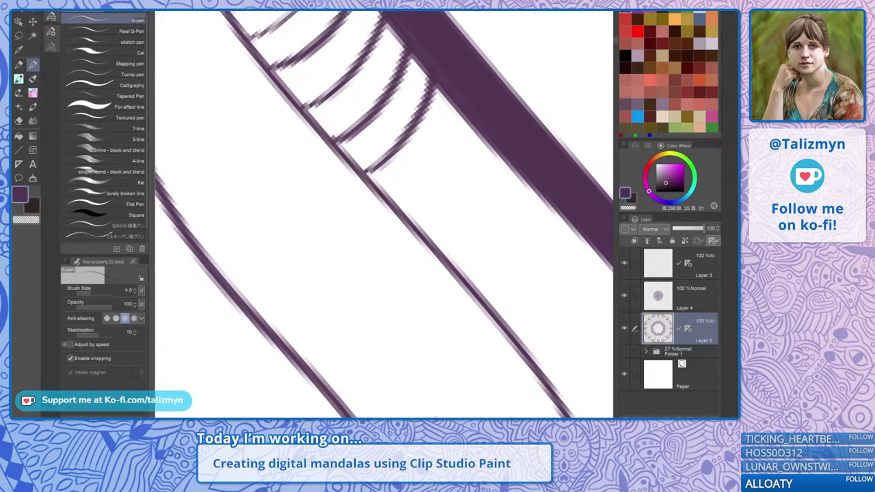
mouse_move(399, 203)
mouse_down()
mouse_move(449, 158)
mouse_move(461, 101)
mouse_up()
mouse_move(427, 230)
mouse_down()
mouse_move(478, 189)
mouse_move(500, 121)
mouse_up()
mouse_move(457, 266)
mouse_down()
mouse_move(488, 252)
mouse_move(529, 164)
mouse_up()
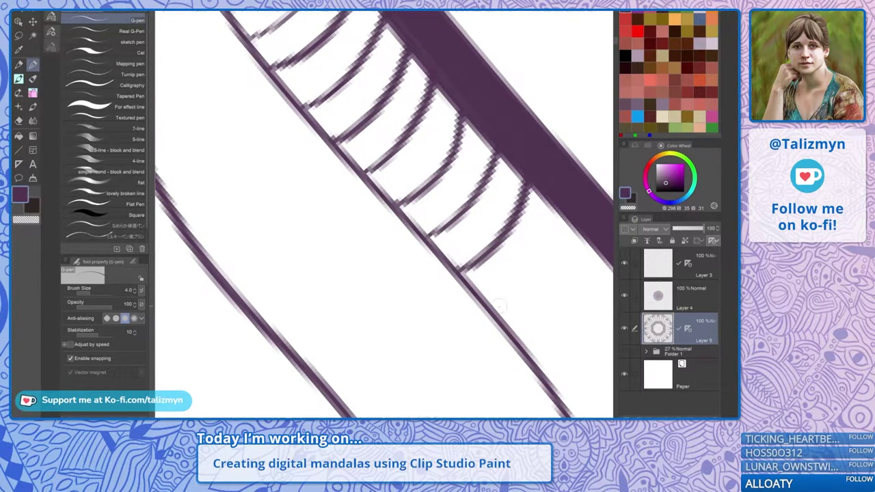
mouse_move(493, 307)
mouse_down()
mouse_move(535, 274)
mouse_move(561, 195)
mouse_up()
Extend the curved lines to where the inner contour bends steeper, widening the gaps between them along the band
mouse_move(557, 233)
mouse_down()
mouse_move(475, 144)
mouse_move(462, 110)
mouse_up()
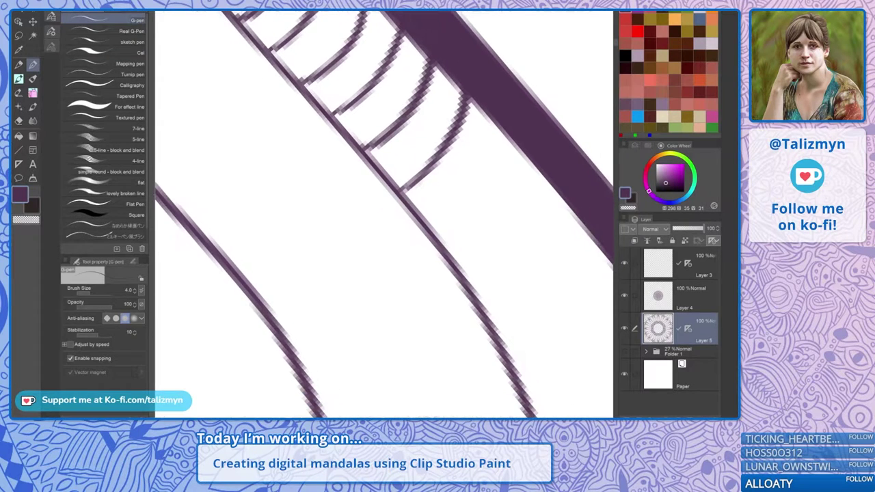
mouse_move(433, 226)
mouse_down()
mouse_move(496, 159)
mouse_move(512, 130)
mouse_up()
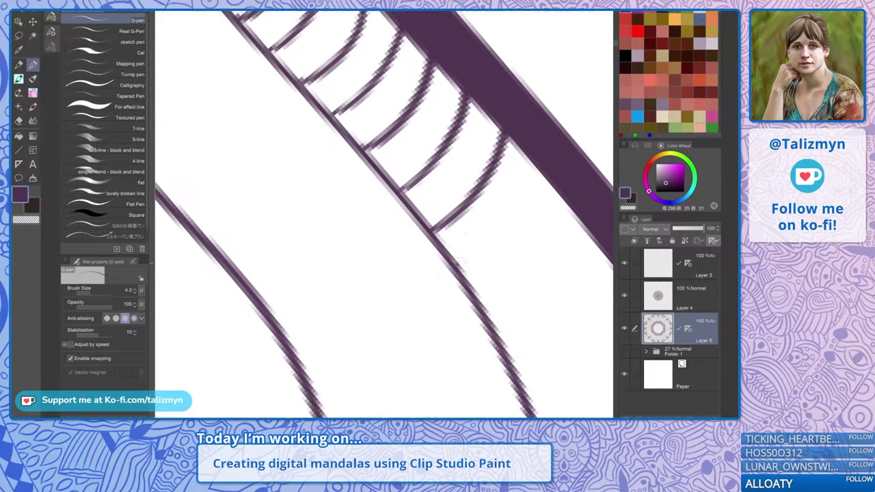
mouse_move(460, 262)
mouse_down()
mouse_move(532, 140)
mouse_move(463, 41)
mouse_up()
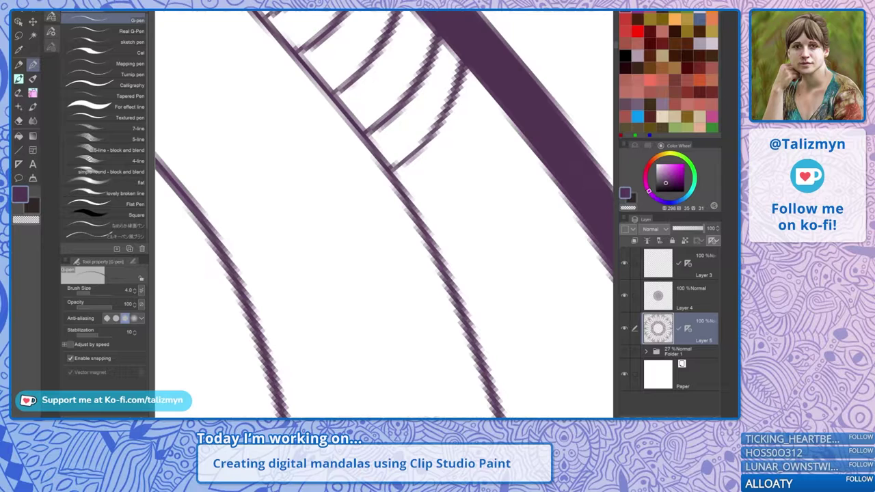
mouse_move(419, 216)
mouse_down()
mouse_move(465, 179)
mouse_move(497, 102)
mouse_up()
mouse_move(437, 247)
mouse_down()
mouse_move(539, 156)
mouse_move(493, 32)
mouse_up()
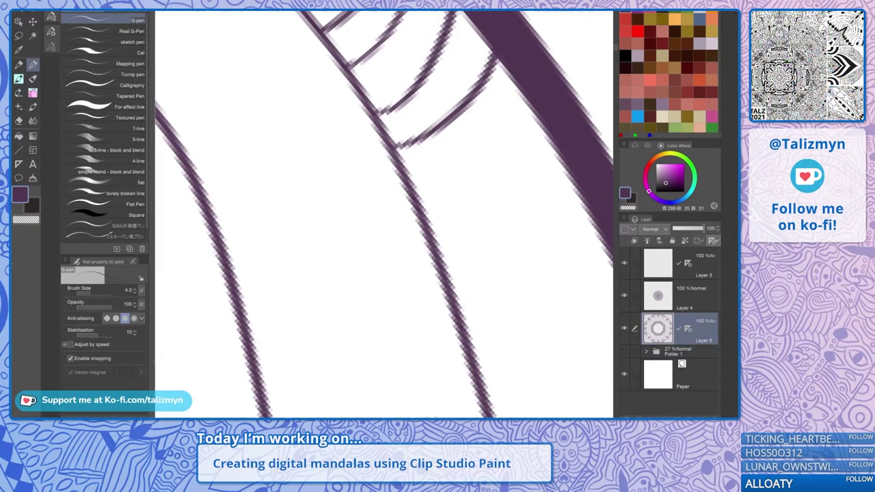
mouse_move(418, 196)
mouse_down()
mouse_move(454, 188)
mouse_move(537, 115)
mouse_up()
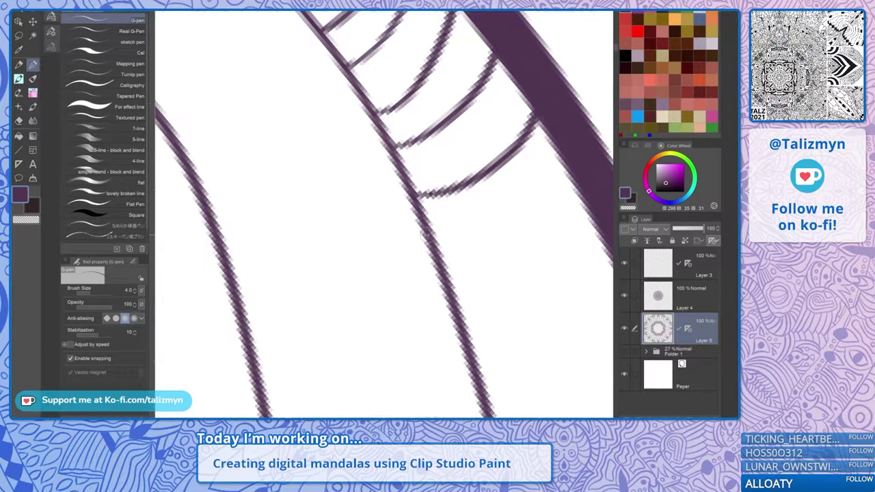
mouse_move(425, 241)
mouse_down()
mouse_move(466, 240)
mouse_move(561, 153)
mouse_up()
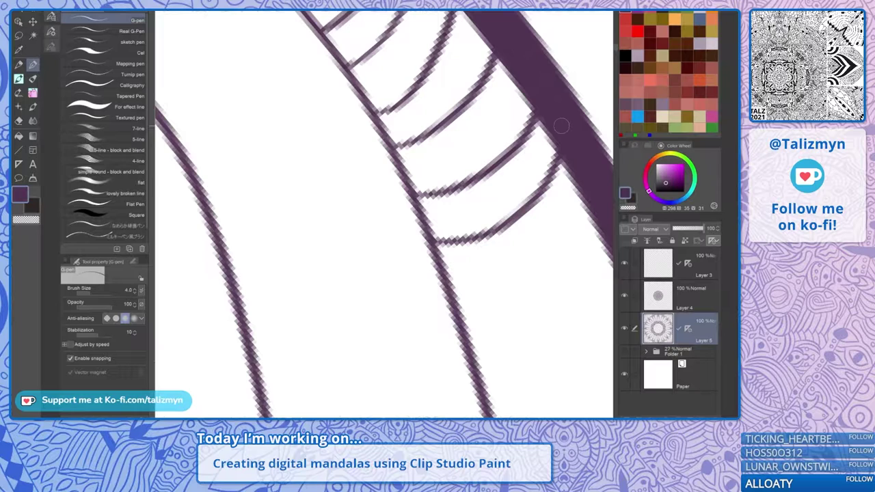
Draw widely spaced, shallow arcs from the inner contour to the thick outline down the steep, broad stretch of the band
drag(540, 224, 469, 85)
mouse_move(395, 166)
mouse_down()
mouse_move(457, 155)
mouse_move(533, 96)
mouse_up()
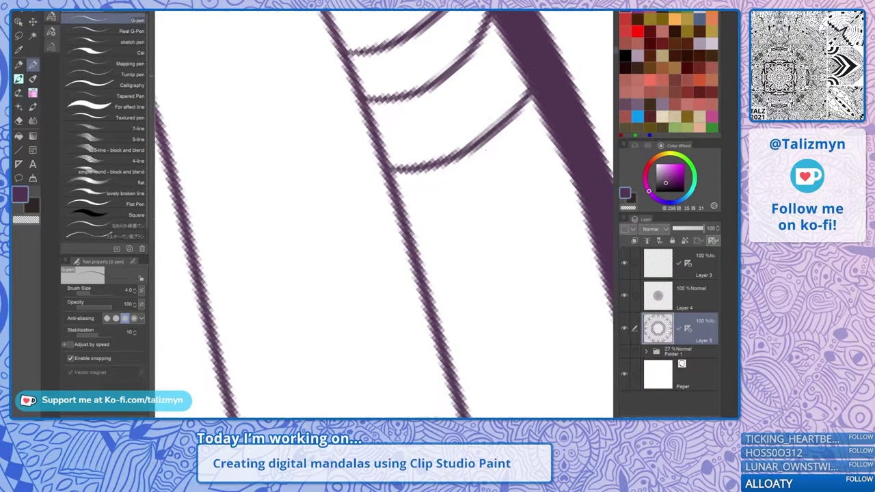
mouse_move(413, 236)
mouse_down()
mouse_move(434, 237)
mouse_move(538, 176)
mouse_move(560, 138)
mouse_up()
drag(530, 244, 488, 112)
mouse_move(387, 174)
mouse_down()
mouse_move(410, 176)
mouse_move(550, 107)
mouse_up()
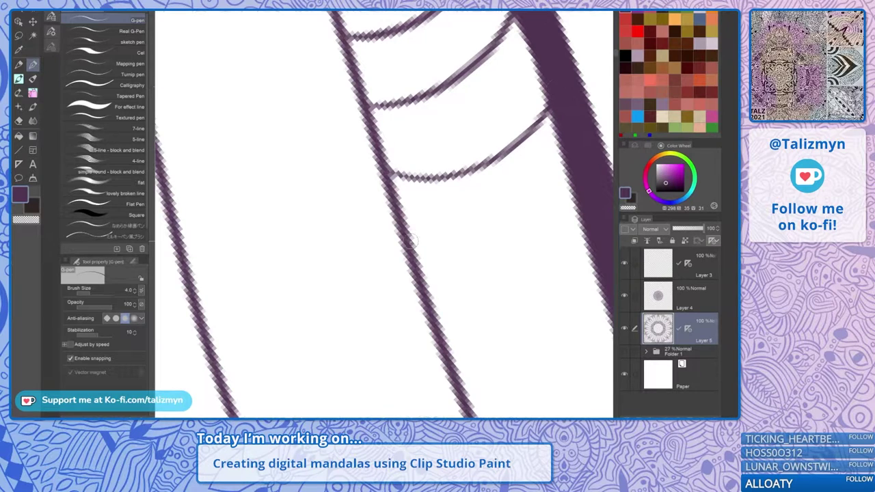
mouse_move(410, 251)
mouse_down()
mouse_move(524, 218)
mouse_move(569, 152)
mouse_up()
drag(535, 241, 476, 102)
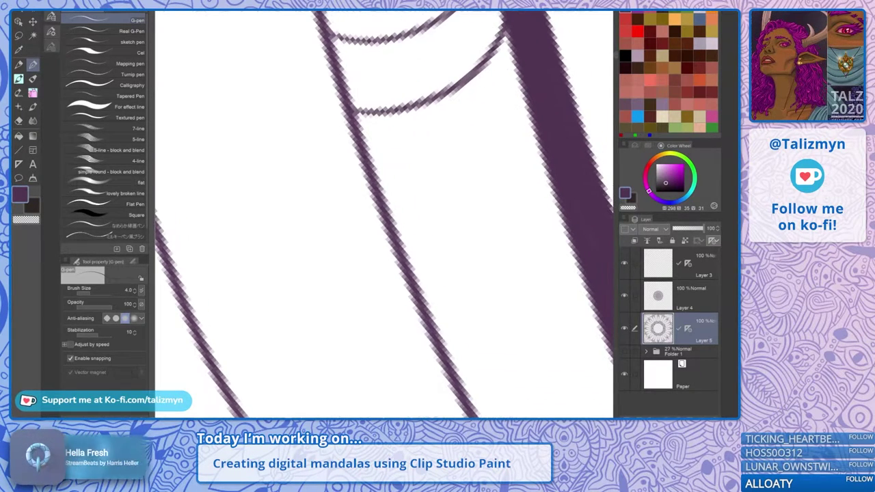
drag(380, 183, 533, 122)
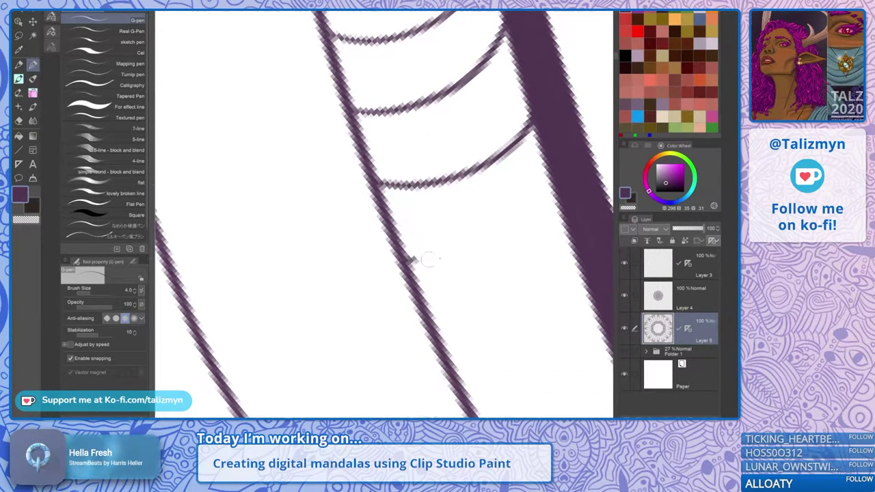
drag(413, 260, 558, 162)
key(ctrl+z)
key(ctrl+z)
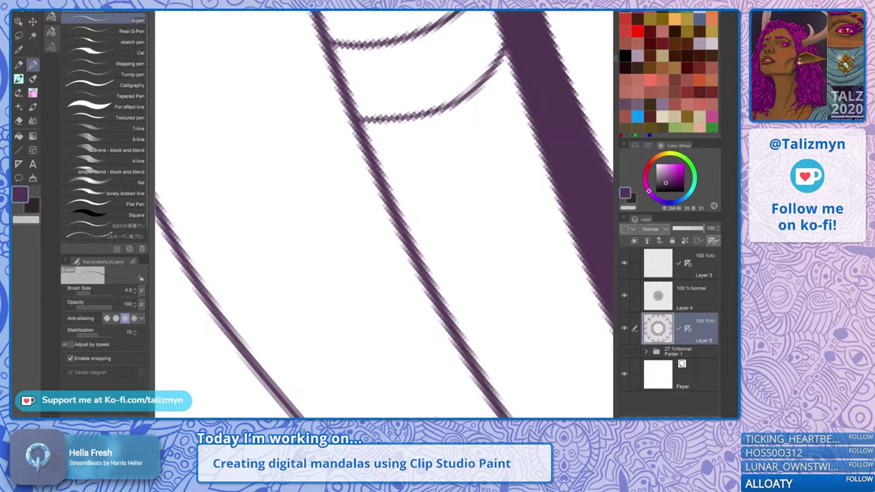
Add curved divider lines across the band's lower diagonal stretch, where the inner contour slants outward again
mouse_move(401, 197)
mouse_down()
mouse_move(515, 158)
mouse_move(535, 115)
mouse_up()
mouse_move(430, 270)
mouse_down()
mouse_move(543, 209)
mouse_move(555, 158)
mouse_move(511, 36)
mouse_up()
drag(491, 123, 472, 92)
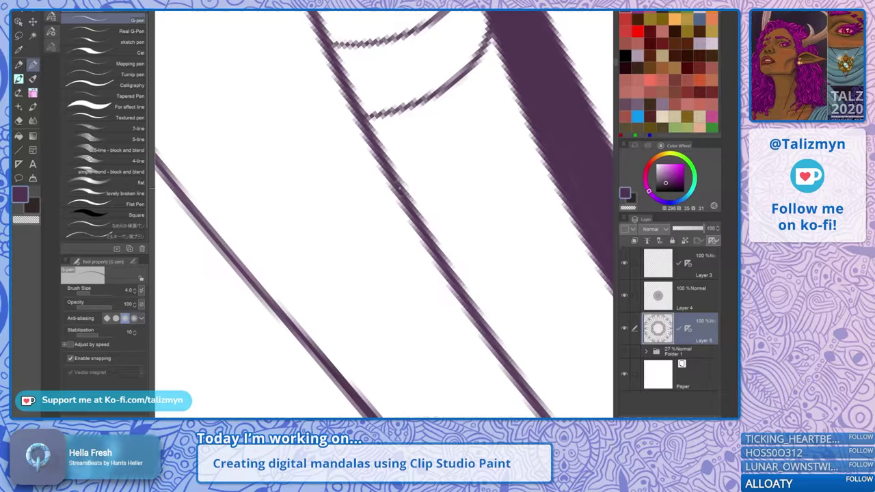
mouse_move(401, 190)
mouse_down()
mouse_move(427, 189)
mouse_move(525, 109)
mouse_up()
mouse_move(450, 268)
mouse_down()
mouse_move(494, 251)
mouse_move(543, 161)
mouse_up()
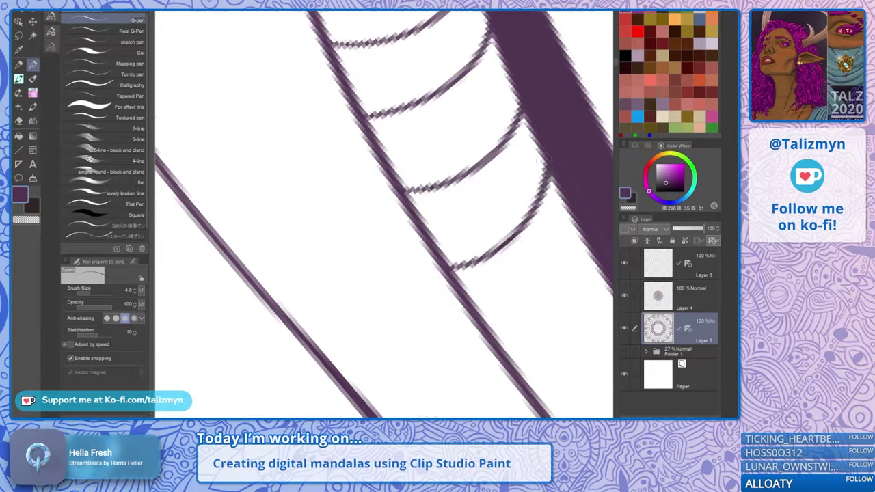
scroll(543, 160, down, 2)
mouse_move(431, 194)
mouse_down()
mouse_move(499, 145)
mouse_move(526, 85)
mouse_up()
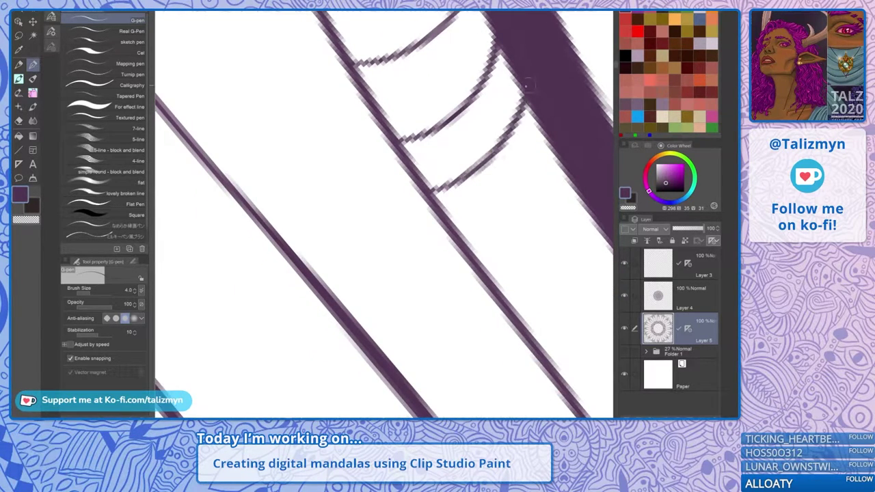
mouse_move(471, 254)
mouse_down()
mouse_move(508, 234)
mouse_move(560, 127)
mouse_up()
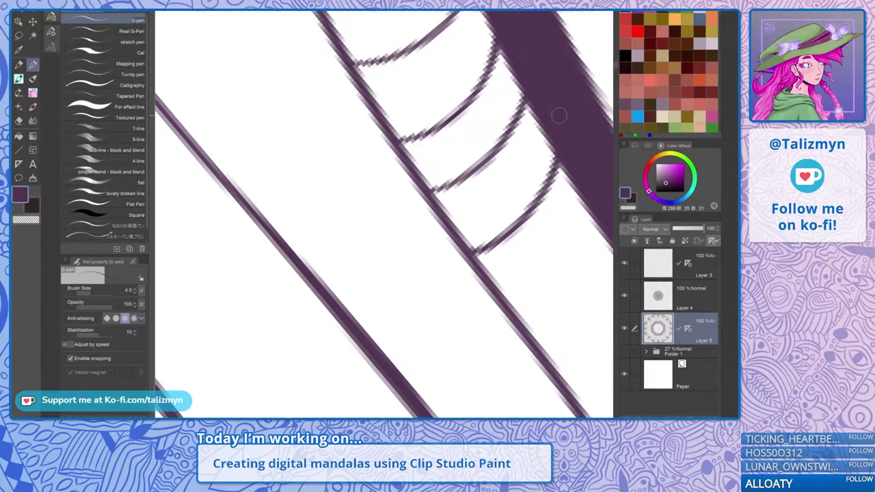
Continue the curved divider lines down the band's lower diagonal stretch to where the petal outline begins turning vertical
scroll(559, 116, down, 4)
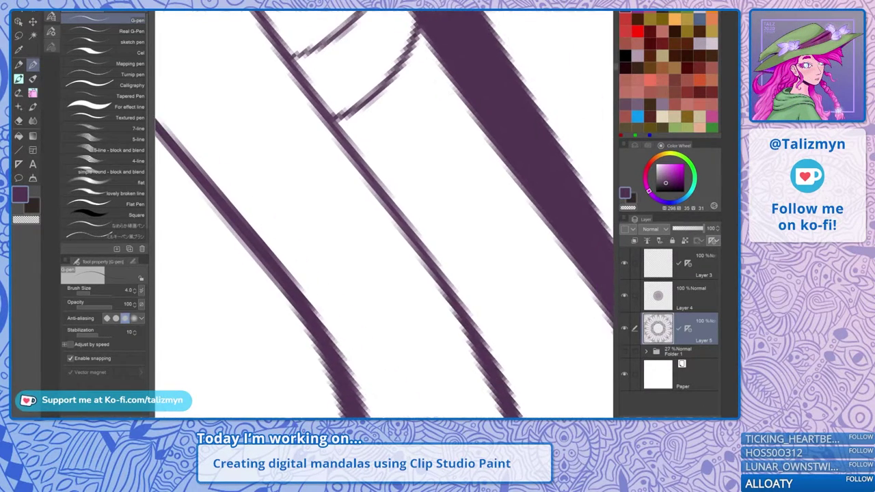
mouse_move(376, 179)
mouse_down()
mouse_move(452, 119)
mouse_move(465, 95)
mouse_up()
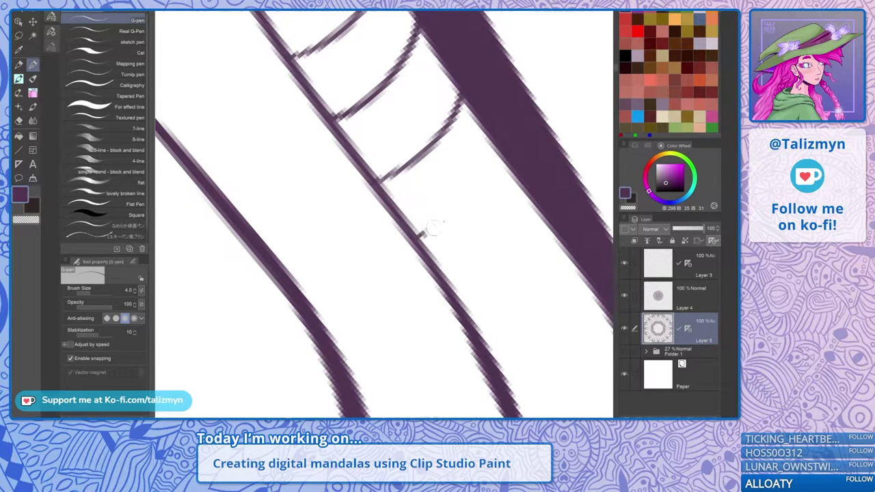
drag(433, 229, 493, 140)
drag(458, 222, 373, 80)
mouse_move(378, 164)
mouse_down()
mouse_move(412, 148)
mouse_move(464, 75)
mouse_up()
mouse_move(412, 240)
mouse_down()
mouse_move(473, 203)
mouse_move(509, 108)
mouse_up()
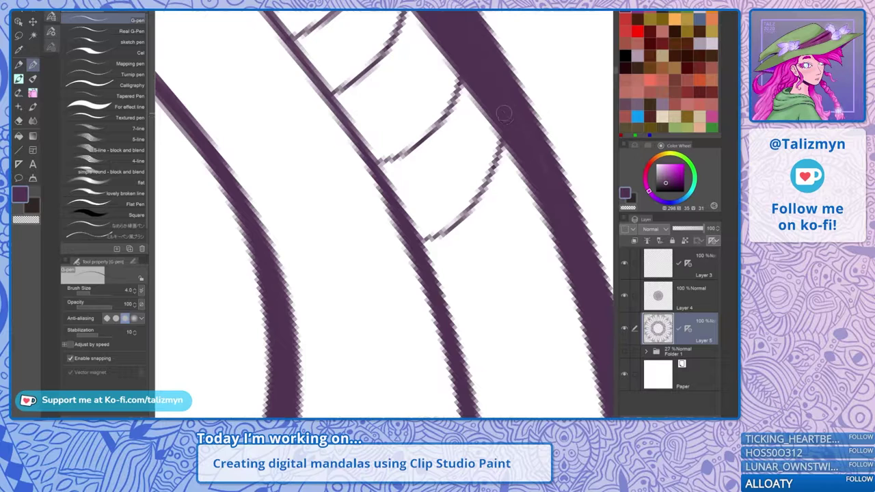
Draw widely spaced divider arcs from the inner contour to the thick outline around the bend into the vertical part of the band
scroll(410, 205, down, 3)
mouse_move(400, 166)
mouse_down()
mouse_move(459, 157)
mouse_move(515, 107)
mouse_up()
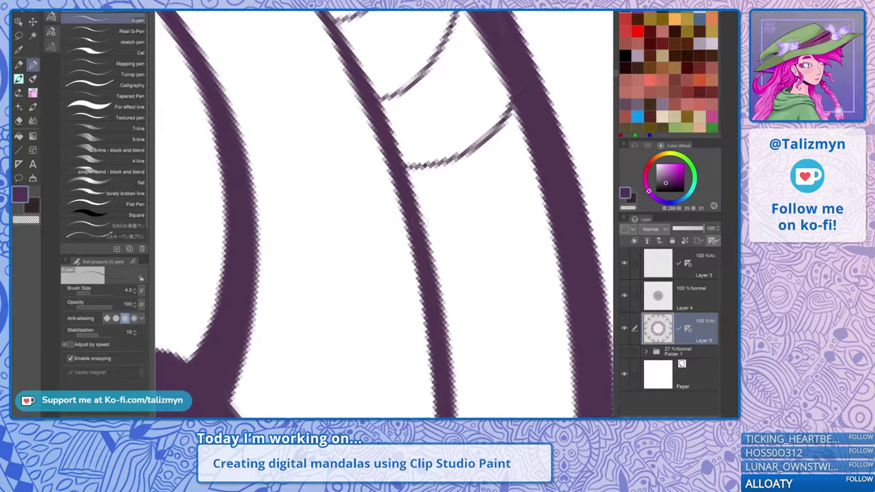
mouse_move(424, 233)
mouse_down()
mouse_move(450, 229)
mouse_move(533, 181)
mouse_up()
scroll(410, 205, down, 3)
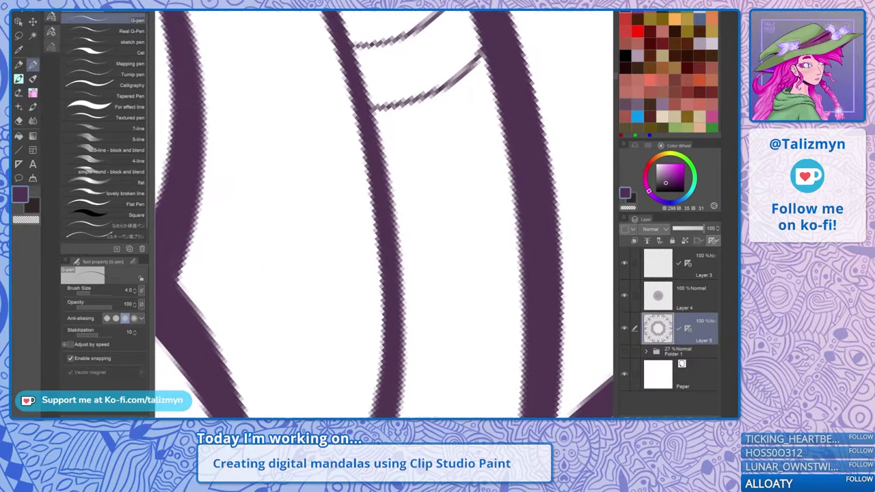
drag(382, 168, 510, 146)
drag(395, 261, 522, 221)
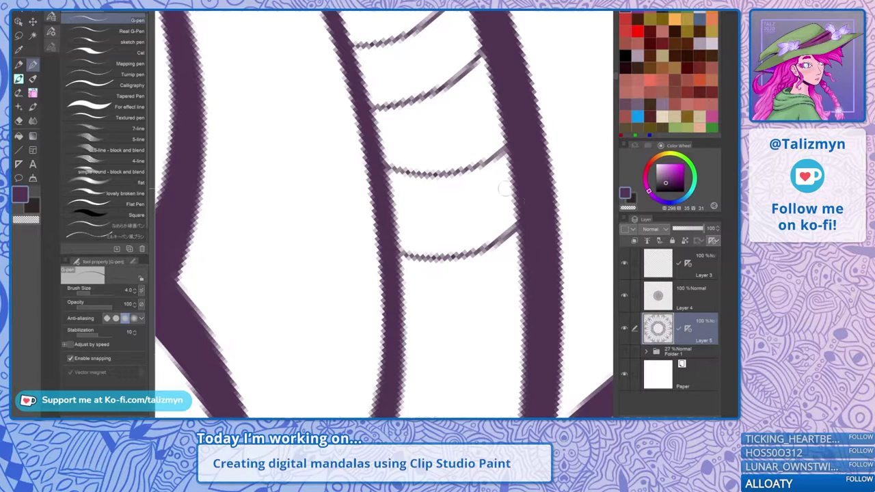
Add sagging divider lines through the band's lower end, down to the narrow wedge beside the neighbouring striped petal
scroll(410, 239, down, 3)
mouse_move(366, 144)
mouse_down()
mouse_move(476, 163)
mouse_move(509, 135)
mouse_up()
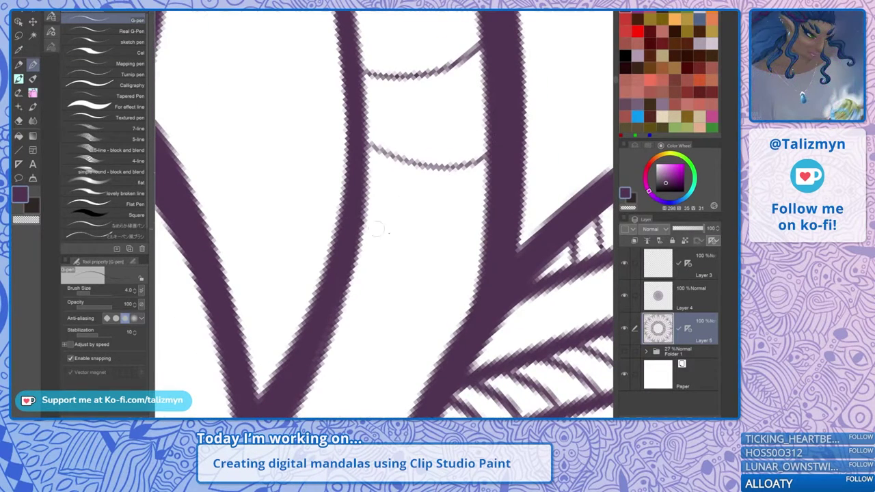
drag(364, 221, 488, 224)
scroll(501, 216, down, 3)
mouse_move(362, 145)
mouse_down()
mouse_move(390, 167)
mouse_move(465, 199)
mouse_up()
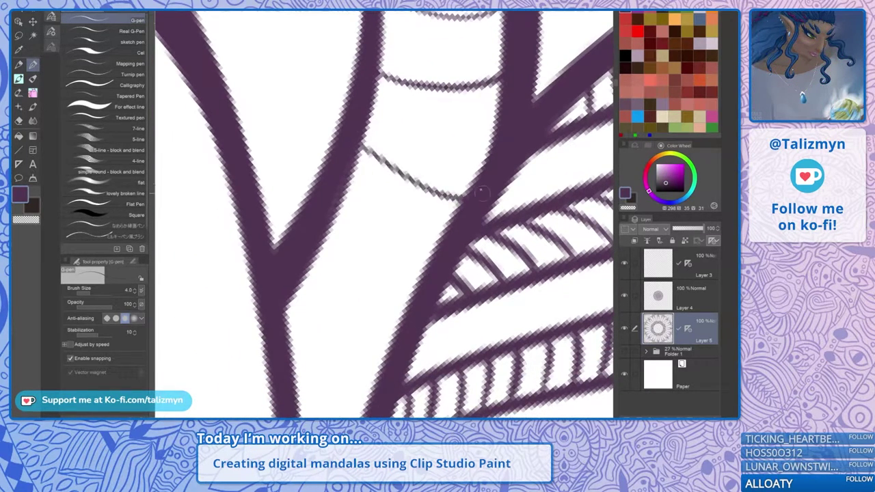
drag(327, 236, 427, 277)
scroll(443, 270, down, 3)
drag(316, 195, 414, 238)
mouse_move(309, 273)
mouse_down()
mouse_move(399, 297)
mouse_move(407, 248)
mouse_up()
scroll(398, 293, down, 3)
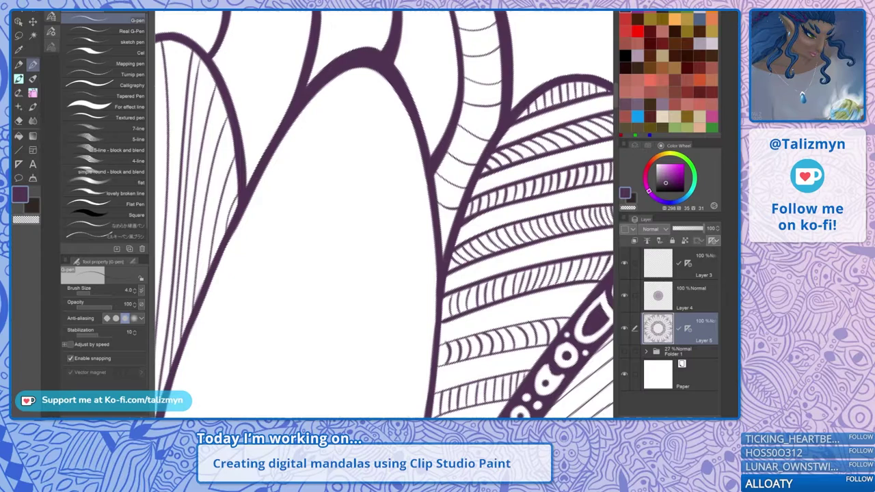
scroll(463, 205, up, 3)
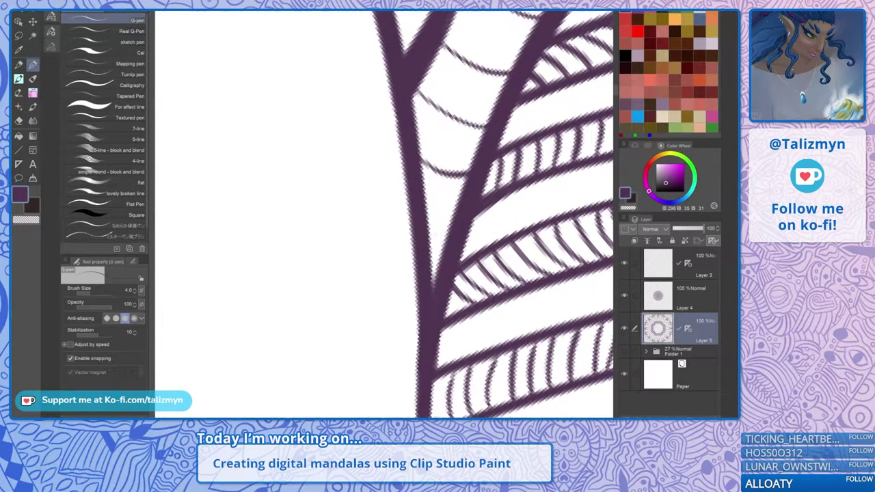
scroll(385, 215, down, 5)
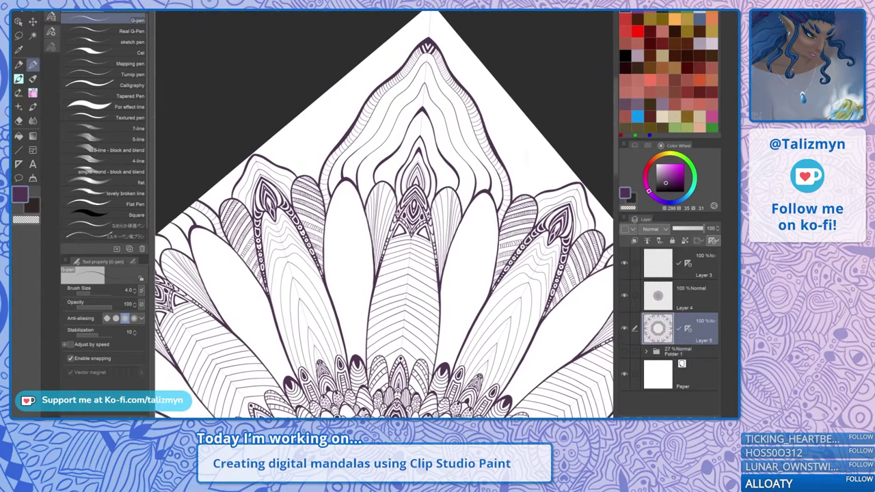
Ink alternate stripes solid purple with the G-pen, starting just below the dark chevrons at the petal's tip
drag(385, 215, 385, 228)
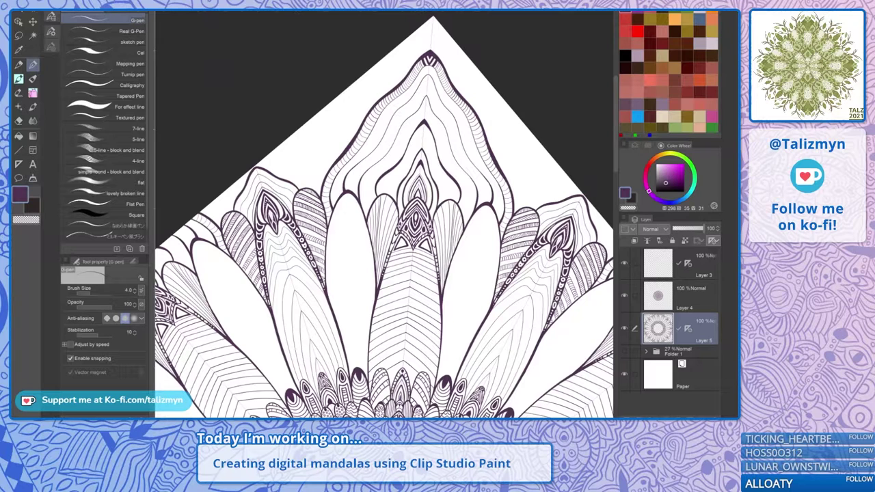
scroll(447, 62, up, 6)
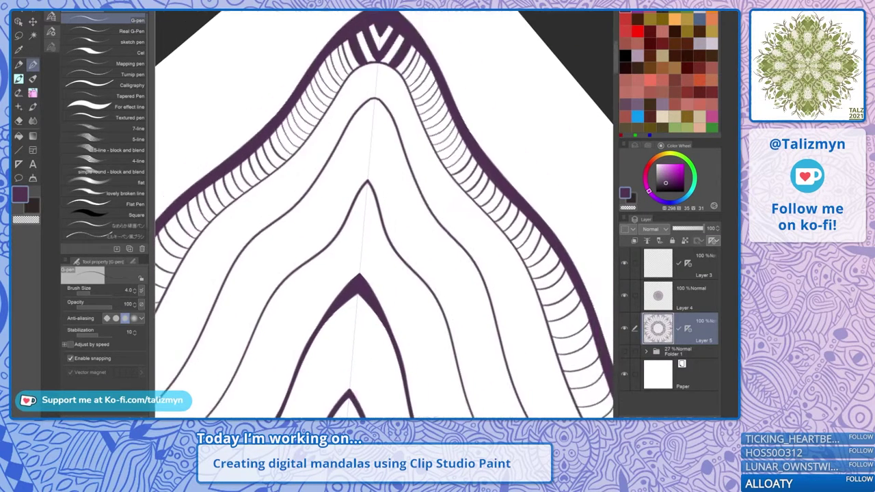
scroll(448, 61, up, 1)
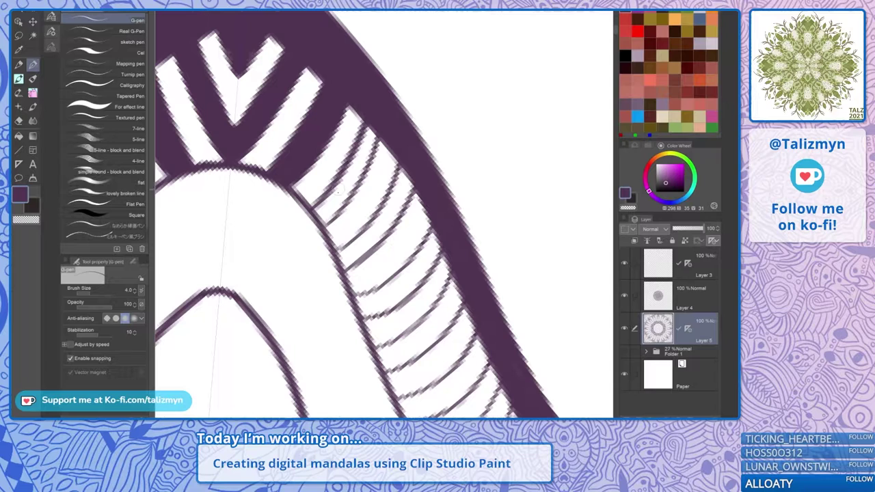
mouse_move(338, 193)
mouse_down()
mouse_move(376, 130)
mouse_move(318, 214)
mouse_move(383, 117)
mouse_up()
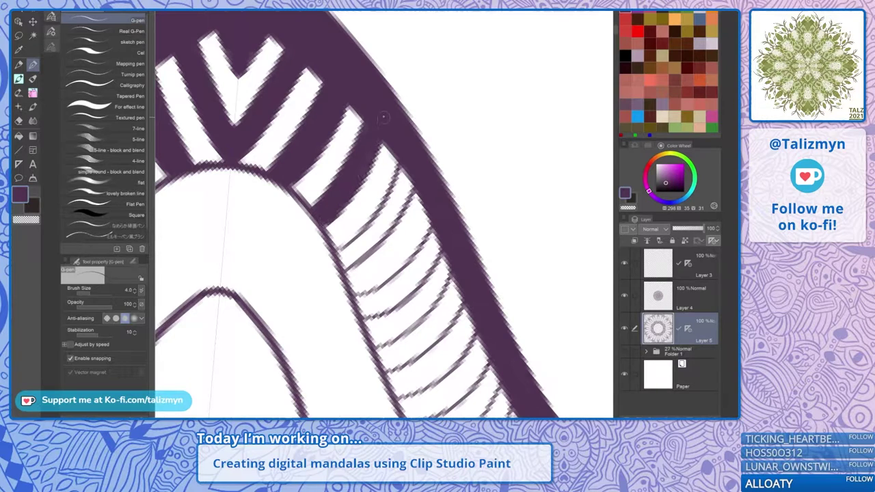
mouse_move(326, 219)
mouse_down()
mouse_move(277, 147)
mouse_move(277, 174)
mouse_move(270, 147)
mouse_up()
scroll(273, 148, up, 1)
mouse_move(289, 190)
mouse_down()
mouse_move(338, 136)
mouse_move(352, 76)
mouse_move(332, 157)
mouse_move(369, 98)
mouse_move(318, 177)
mouse_up()
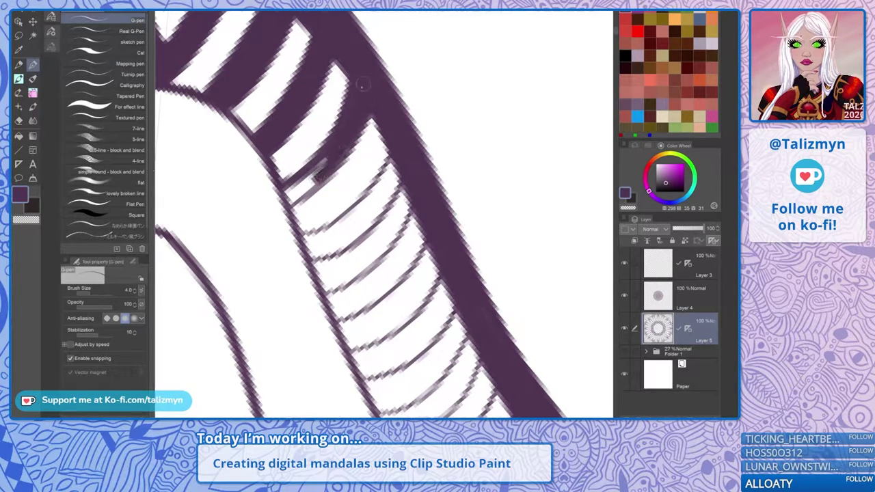
mouse_move(335, 138)
mouse_down()
mouse_move(292, 197)
mouse_move(316, 174)
mouse_move(311, 236)
mouse_move(393, 164)
mouse_move(356, 215)
mouse_move(391, 183)
mouse_move(379, 205)
mouse_move(304, 250)
mouse_move(356, 220)
mouse_move(347, 229)
mouse_up()
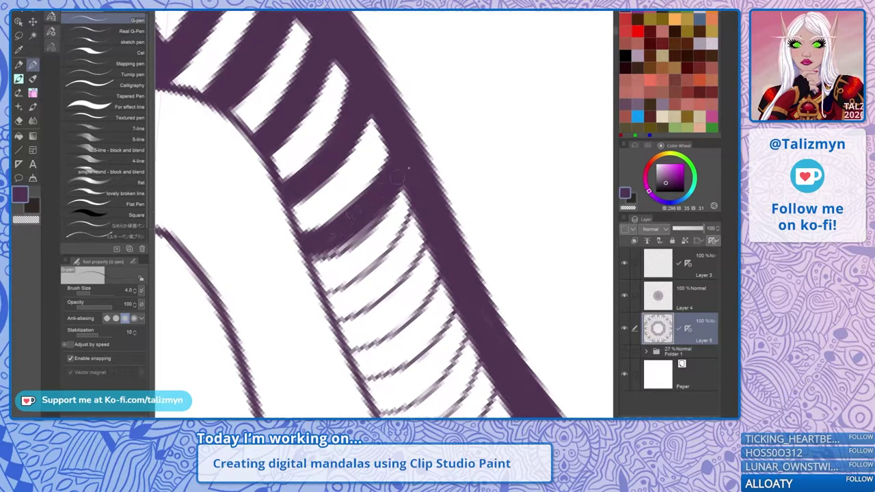
Smooth the edge of the last inked stripe and fill the next two alternate stripes by hand with the G-pen
drag(350, 192, 358, 87)
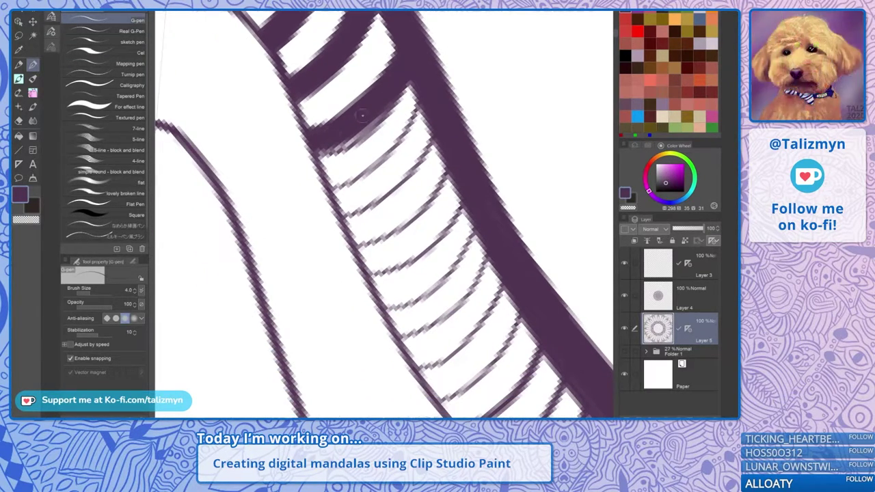
mouse_move(324, 139)
mouse_down()
mouse_move(356, 151)
mouse_move(405, 86)
mouse_move(389, 101)
mouse_up()
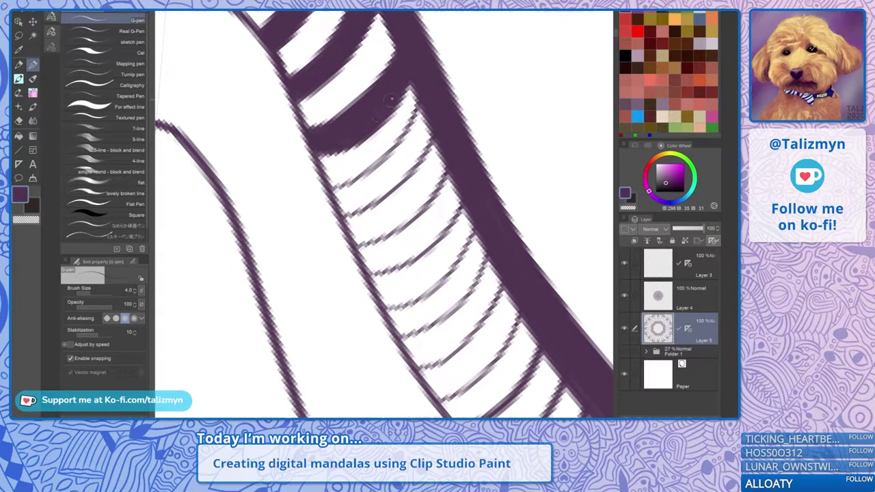
drag(359, 131, 403, 84)
mouse_move(317, 144)
mouse_down()
mouse_move(419, 118)
mouse_move(389, 164)
mouse_move(349, 183)
mouse_move(413, 138)
mouse_move(427, 142)
mouse_move(393, 181)
mouse_move(346, 210)
mouse_move(342, 198)
mouse_move(407, 155)
mouse_move(345, 193)
mouse_move(397, 167)
mouse_up()
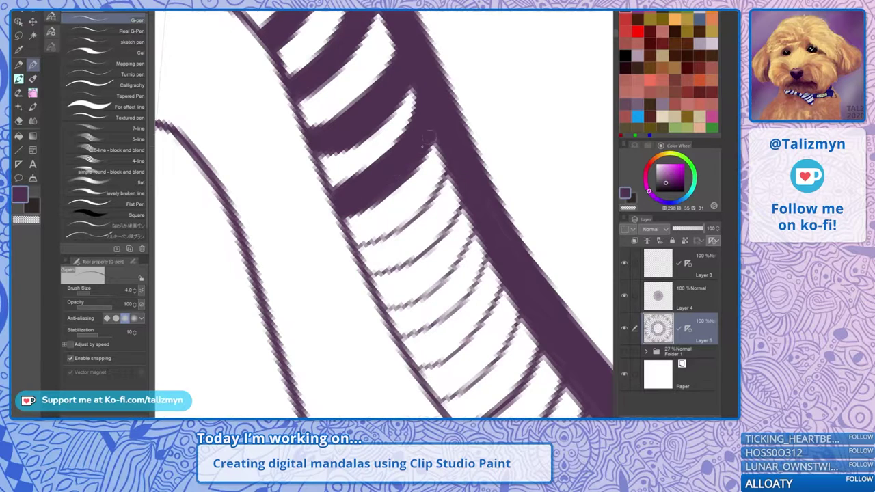
scroll(381, 151, down, 2)
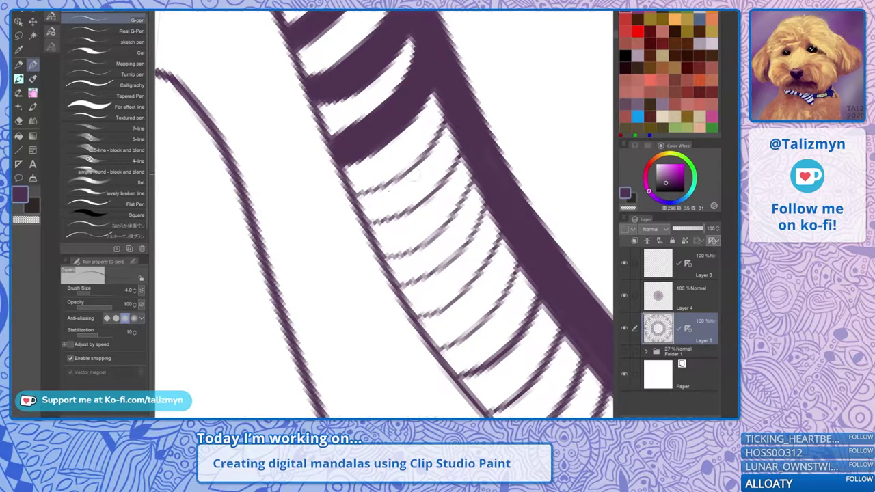
mouse_move(414, 174)
mouse_down()
mouse_move(363, 203)
mouse_move(447, 124)
mouse_move(452, 168)
mouse_move(429, 191)
mouse_move(372, 217)
mouse_move(417, 184)
mouse_move(373, 219)
mouse_move(376, 198)
mouse_move(410, 179)
mouse_up()
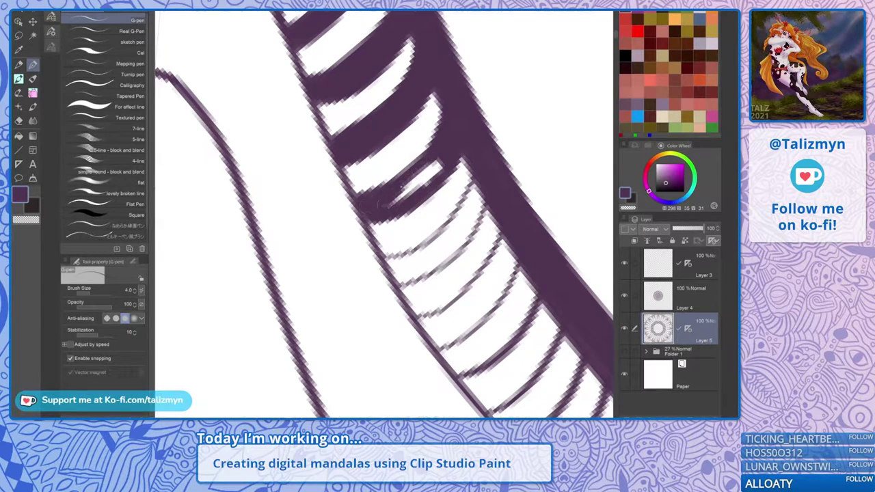
mouse_move(381, 204)
mouse_down()
mouse_move(438, 168)
mouse_move(410, 196)
mouse_up()
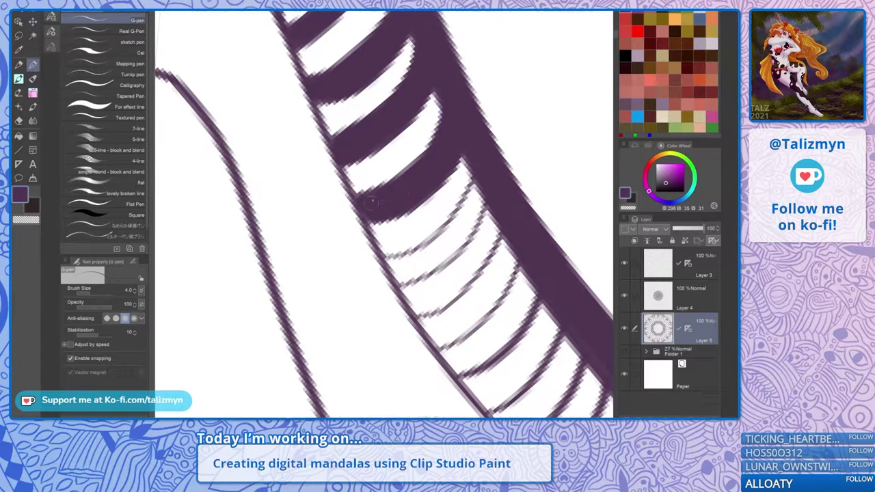
mouse_move(402, 200)
mouse_down()
mouse_move(366, 235)
mouse_move(387, 270)
mouse_move(403, 276)
mouse_move(354, 190)
mouse_up()
Bucket-fill alternate stripes with the Refer other layers fill, continuing from the hand-inked ones onto the band's upper diagonal stretch
click(19, 136)
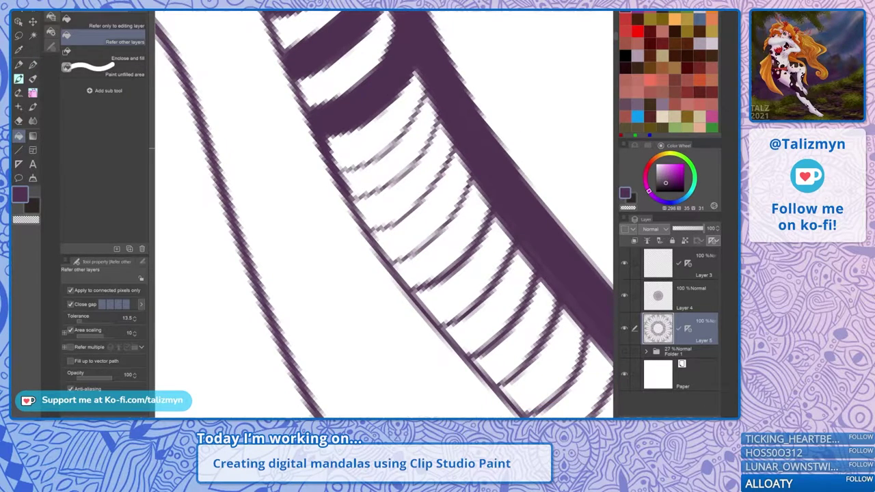
click(420, 141)
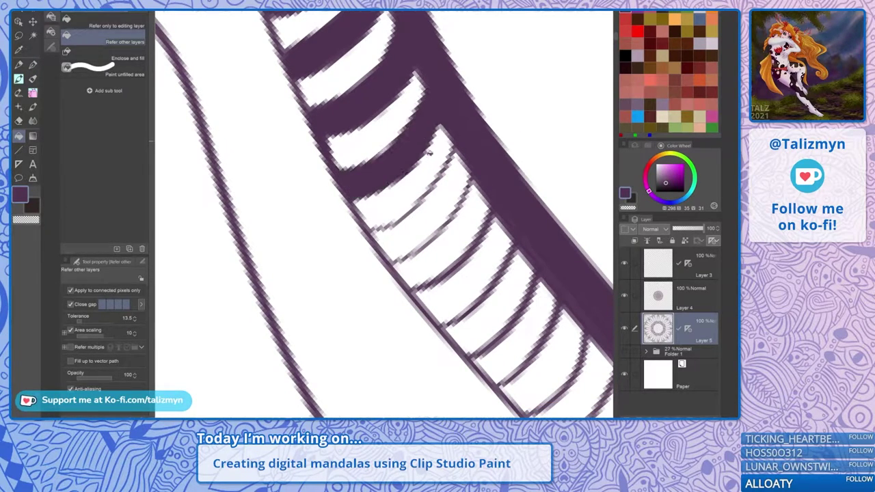
click(447, 202)
scroll(488, 249, down, 2)
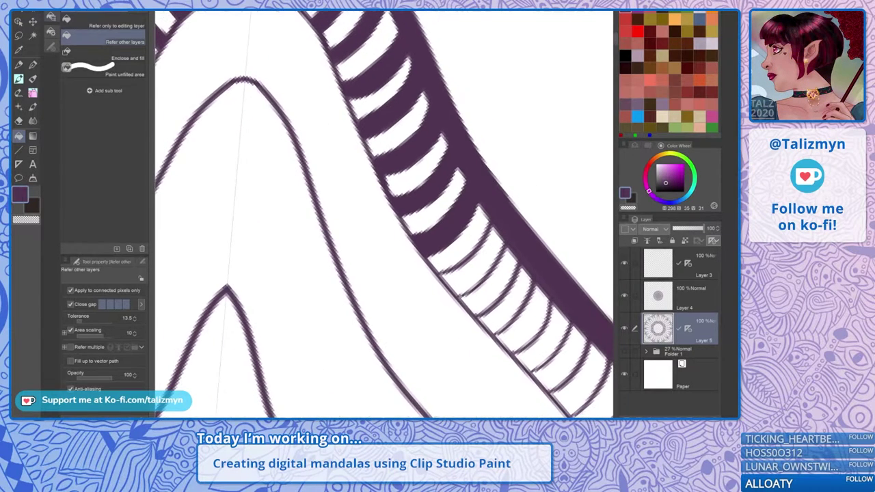
drag(487, 249, 436, 149)
click(437, 164)
click(473, 204)
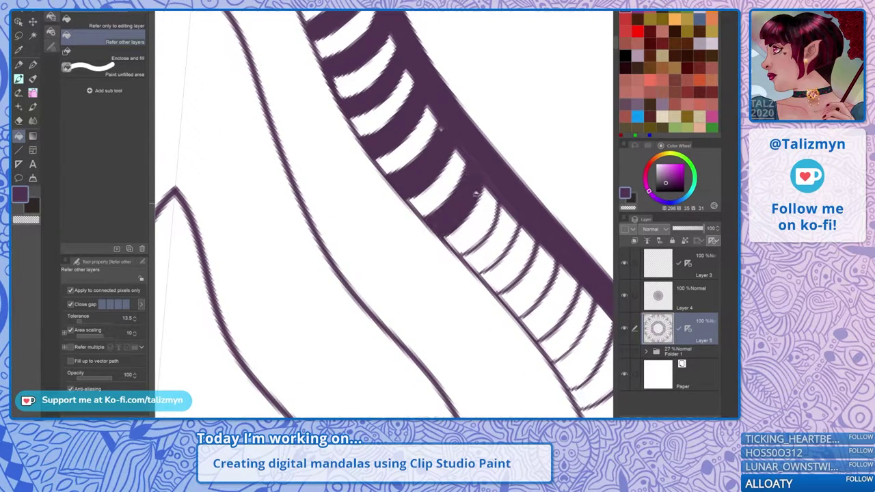
click(511, 222)
Fill every other stripe along the rest of the upper diagonal to where the inner contour bends steeper
drag(507, 236, 441, 128)
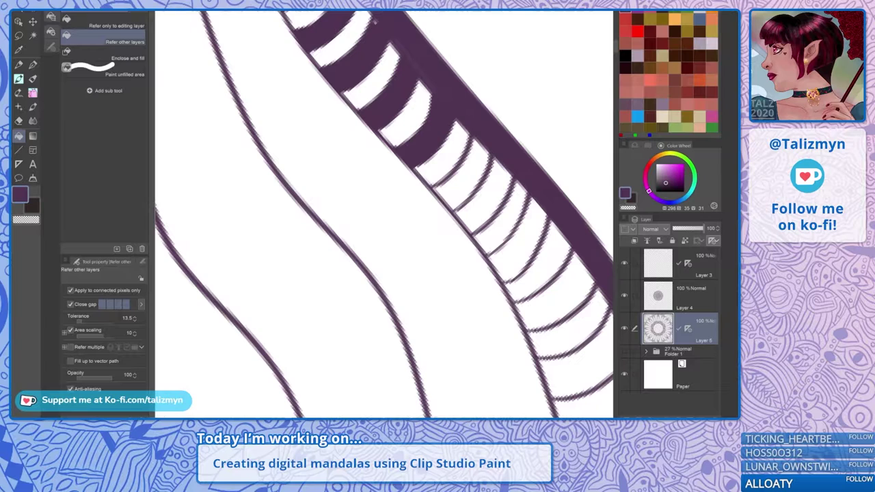
click(465, 159)
click(454, 199)
click(506, 223)
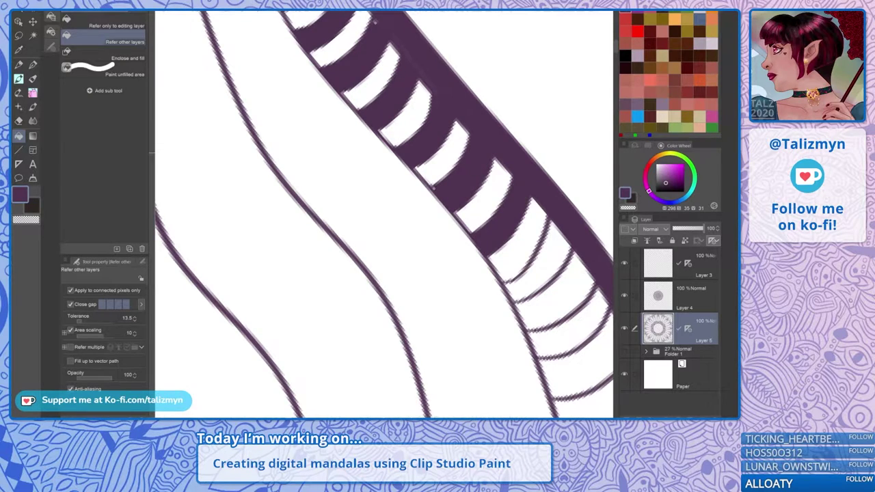
drag(547, 256, 417, 99)
click(427, 93)
click(457, 164)
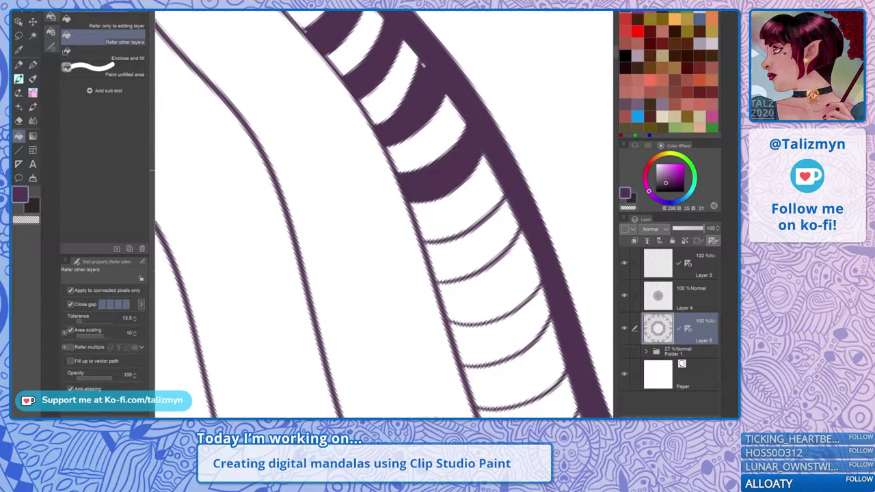
Fill alternate stripes down the steep, broad stretch of the petal's band
click(488, 234)
click(512, 335)
mouse_move(540, 355)
mouse_down()
mouse_move(463, 160)
mouse_move(433, 112)
mouse_up()
click(447, 164)
click(479, 248)
Fill every other stripe along the band's lower diagonal stretch, where the contour slants outward again
drag(509, 300, 424, 113)
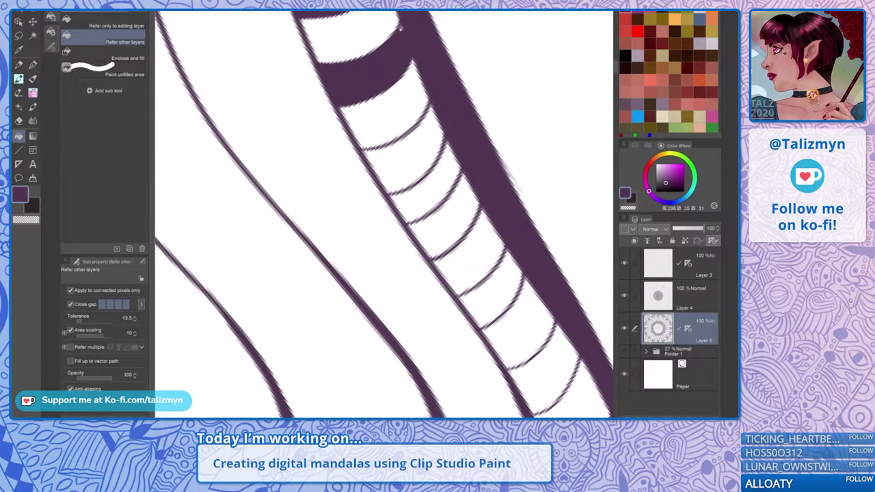
click(439, 164)
click(455, 219)
drag(507, 294, 416, 128)
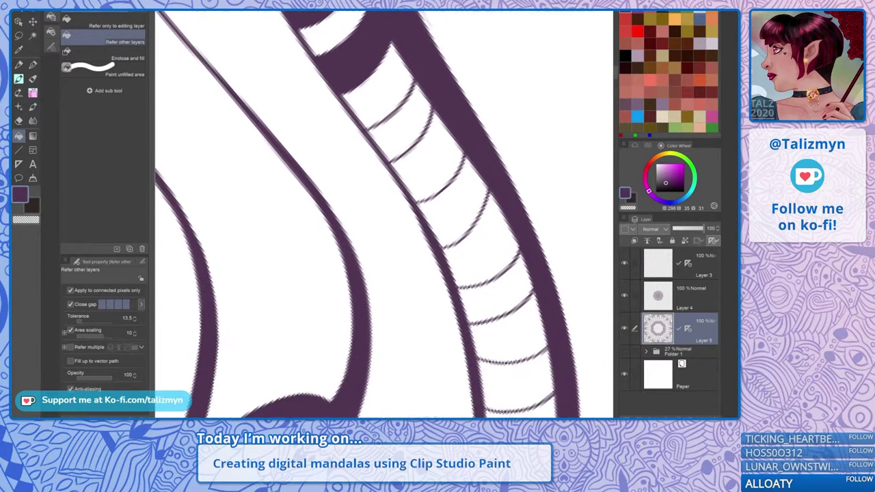
click(413, 123)
click(468, 194)
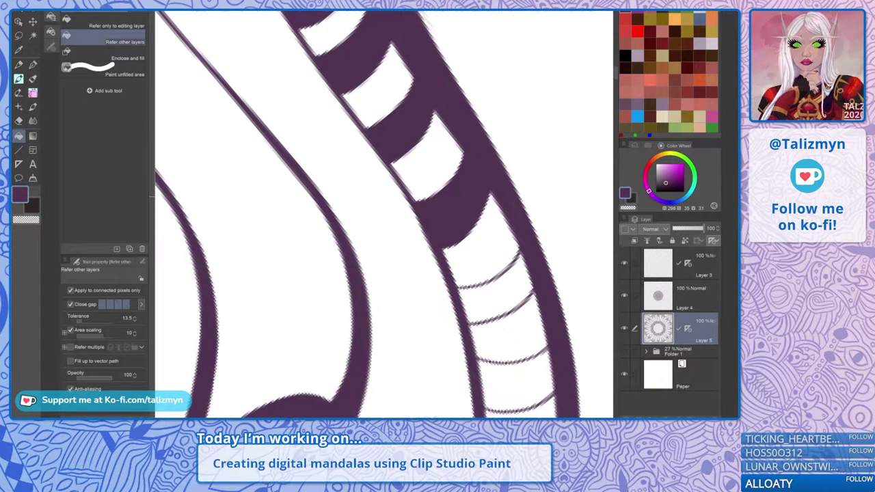
Fill alternate stripes around the vertical bend and down to the band's tapered lower end
drag(497, 298, 449, 143)
click(450, 143)
click(475, 244)
click(473, 319)
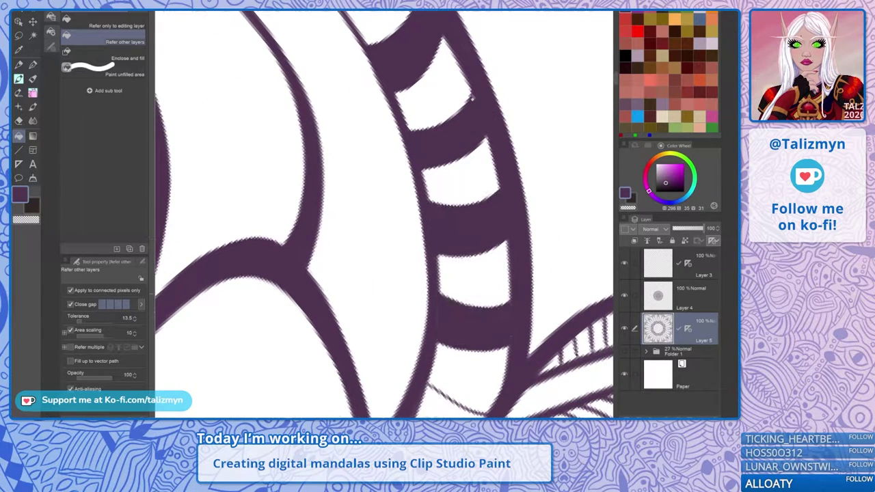
drag(451, 403, 452, 223)
click(444, 235)
click(420, 321)
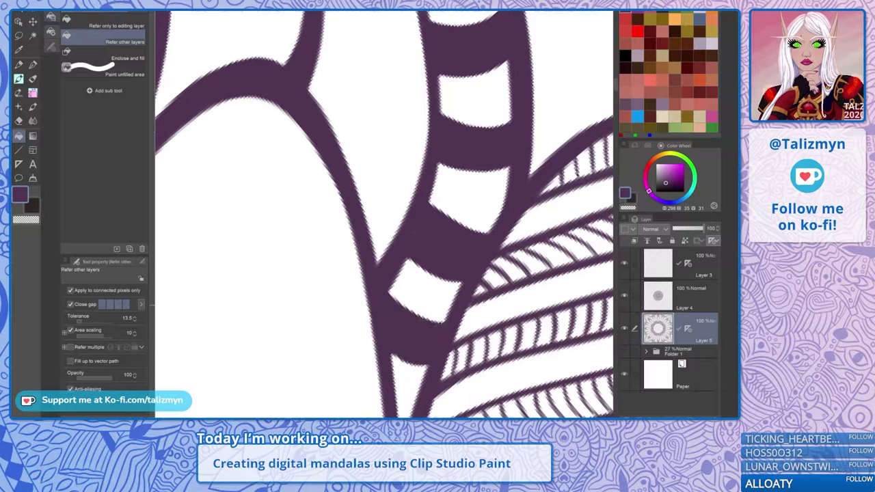
Paint the narrow point at the band's tapered lower end solid purple with the G-pen
key(minus)
key(p)
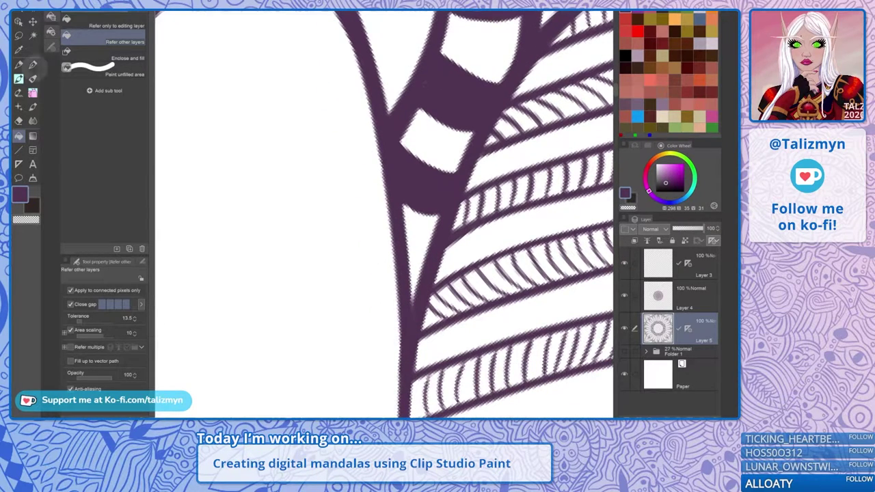
key(minus)
key(minus)
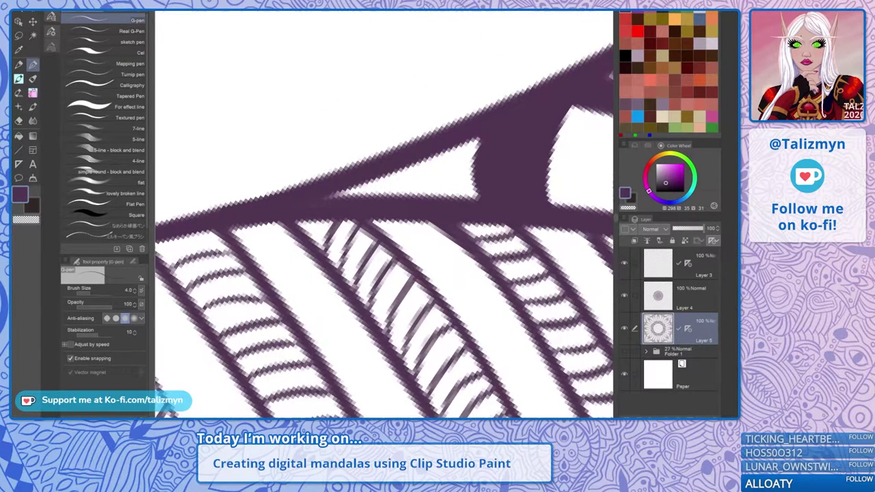
mouse_move(402, 168)
mouse_down()
mouse_move(389, 197)
mouse_move(347, 196)
mouse_move(382, 175)
mouse_up()
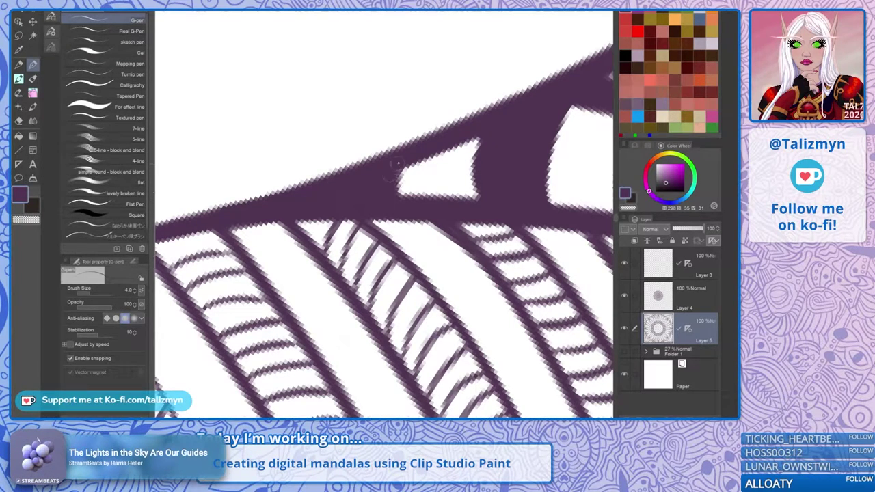
mouse_move(398, 167)
mouse_down()
mouse_move(169, 237)
mouse_move(434, 203)
mouse_move(245, 328)
mouse_up()
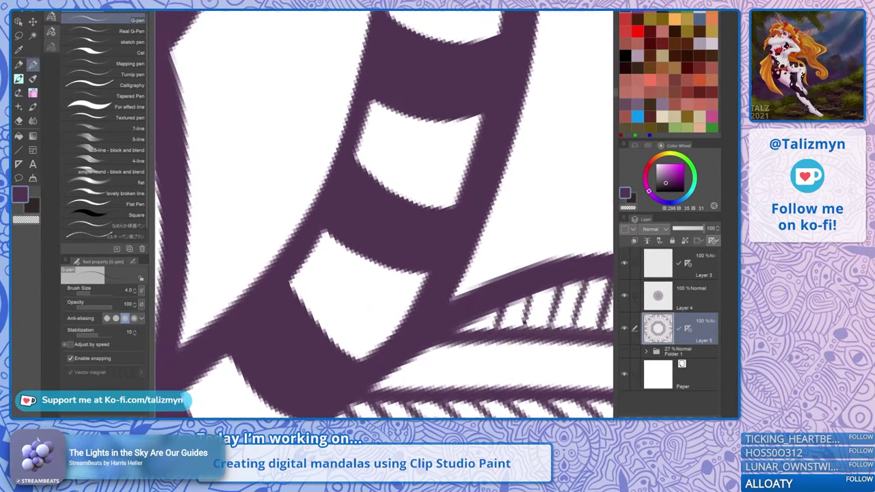
Touch up small gaps and rough stripe corners along the large corner petal's band with the G-pen
mouse_move(475, 14)
mouse_down()
mouse_move(461, 30)
mouse_move(459, 264)
mouse_up()
mouse_move(458, 155)
mouse_down()
mouse_move(488, 302)
mouse_move(459, 255)
mouse_up()
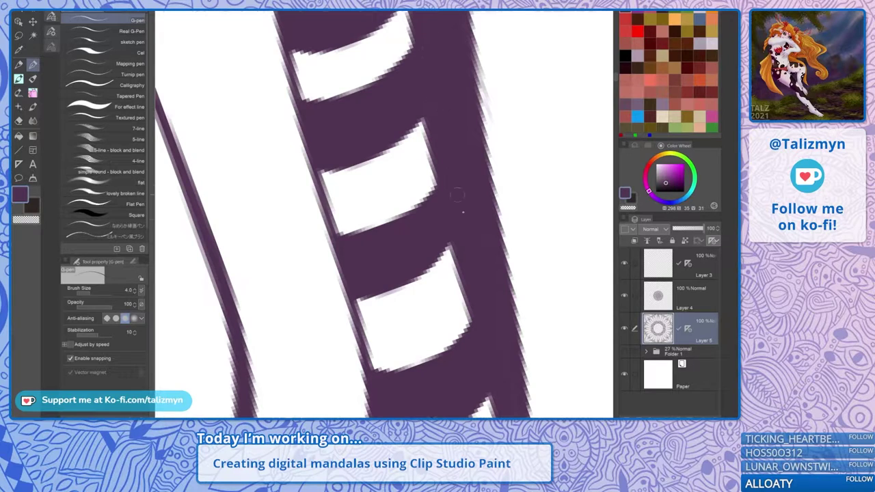
drag(427, 65, 475, 213)
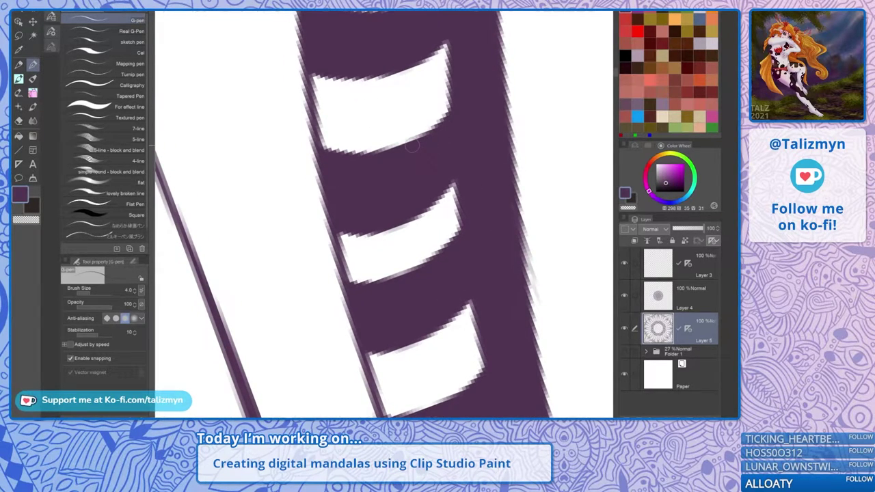
mouse_move(412, 145)
mouse_down()
mouse_move(455, 149)
mouse_move(466, 140)
mouse_move(479, 289)
mouse_up()
mouse_move(470, 130)
mouse_down()
mouse_move(468, 345)
mouse_move(470, 274)
mouse_up()
mouse_move(438, 136)
mouse_down()
mouse_move(436, 128)
mouse_move(493, 221)
mouse_up()
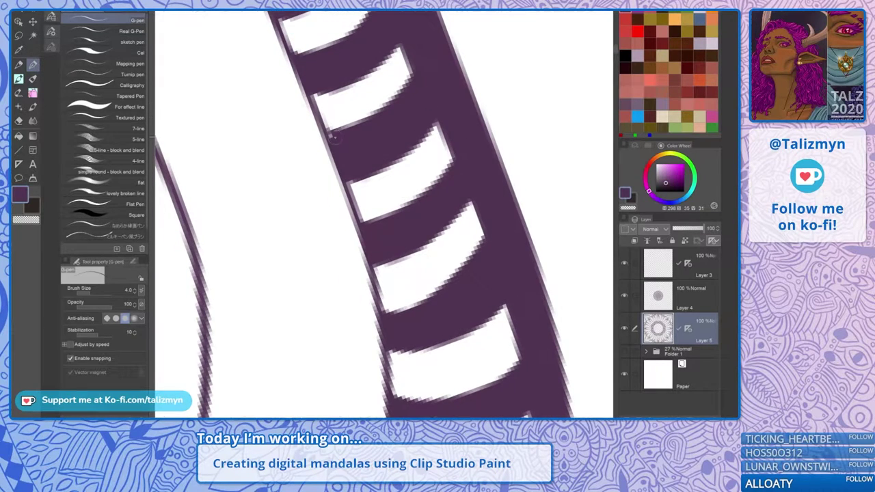
mouse_move(335, 138)
mouse_down()
mouse_move(439, 286)
mouse_move(451, 328)
mouse_up()
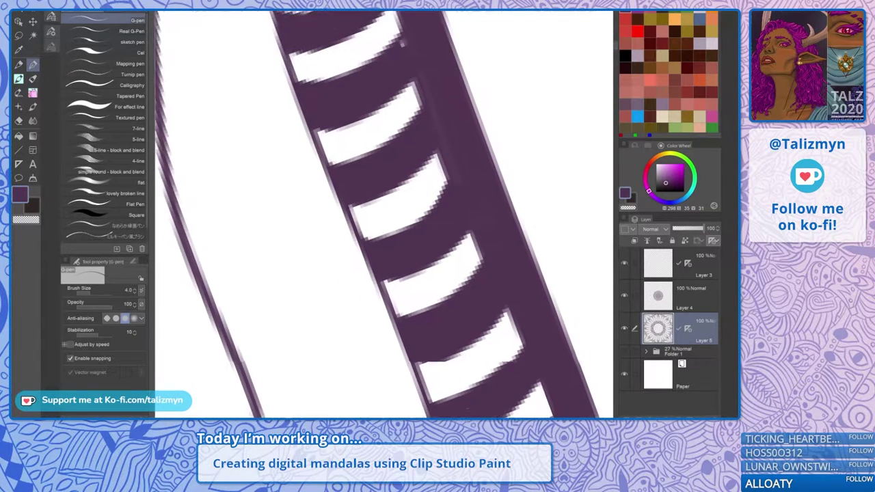
drag(402, 43, 451, 140)
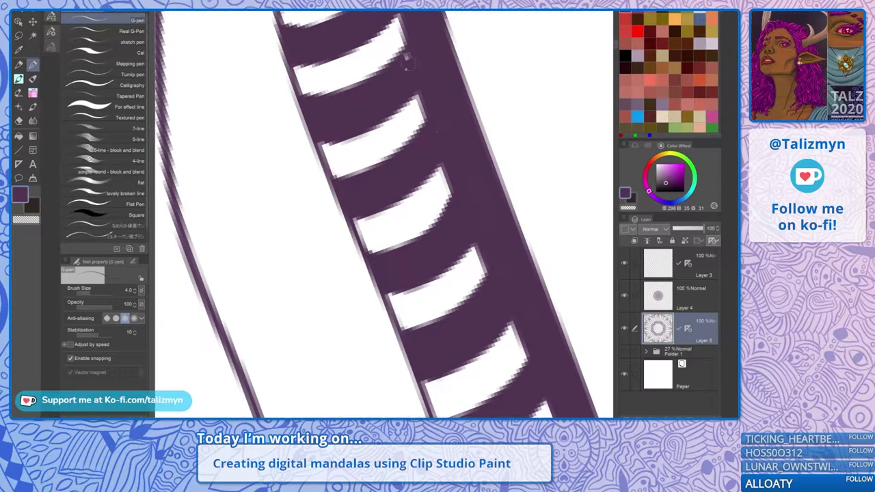
drag(420, 49, 474, 320)
Reset the canvas rotation and review the whole mandala with its striped corner petals
scroll(457, 202, down, 6)
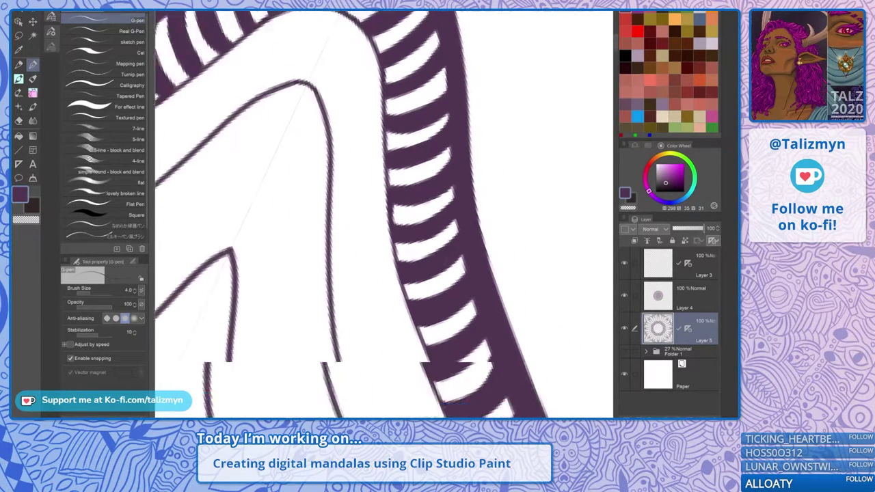
scroll(383, 215, down, 6)
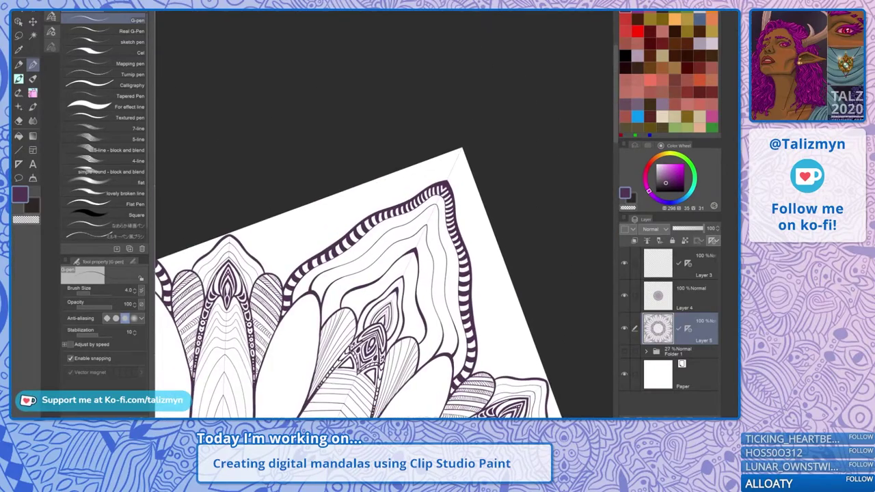
drag(410, 300, 408, 256)
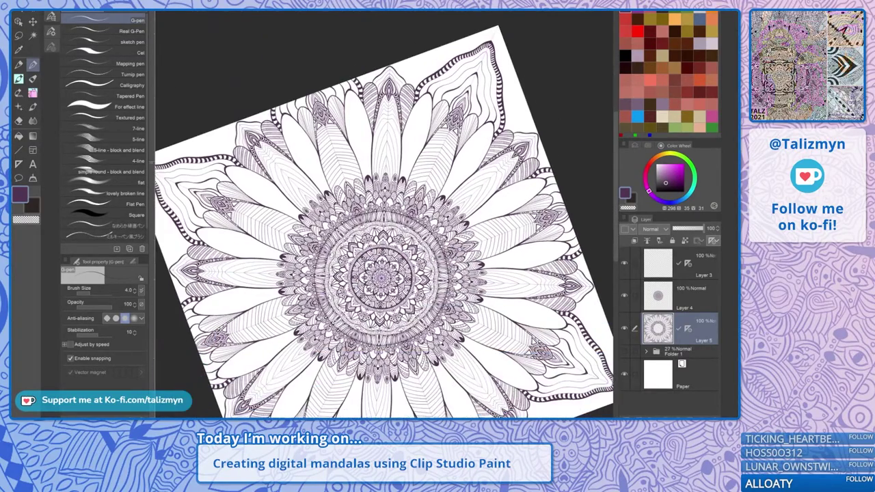
key(ctrl+at)
drag(453, 275, 451, 224)
scroll(451, 243, down, 1)
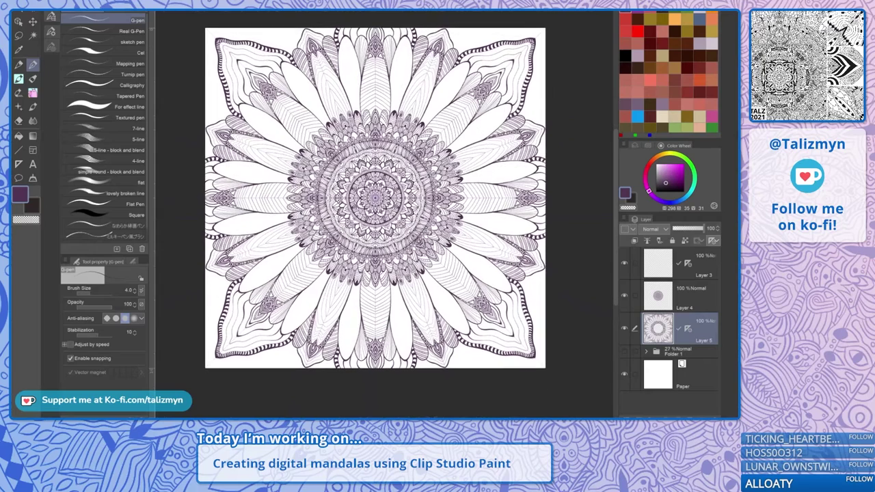
key(alt+f)
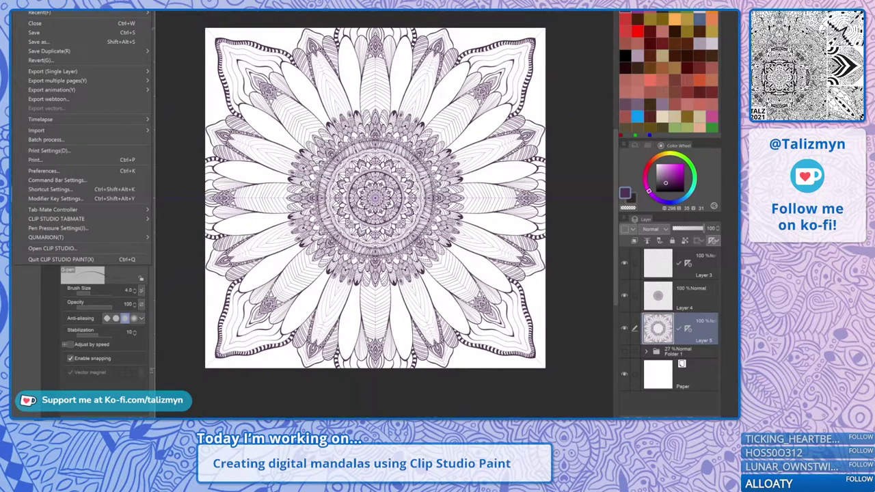
key(Escape)
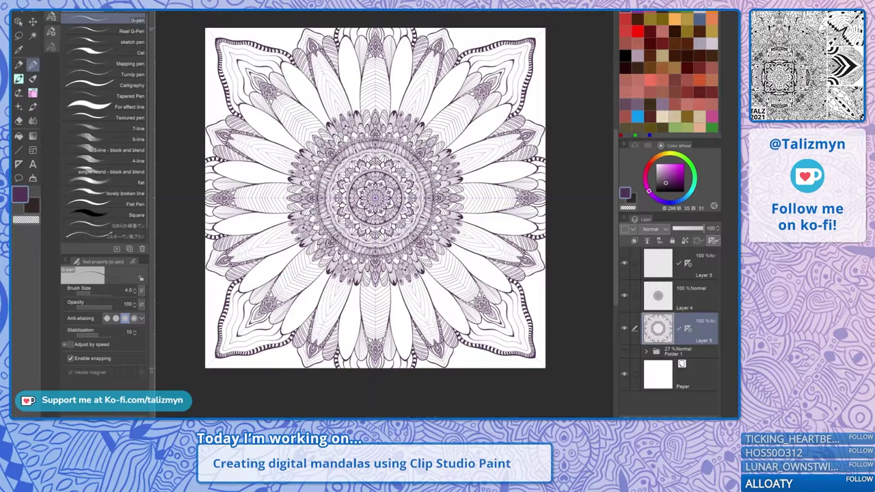
key(alt+v)
key(w)
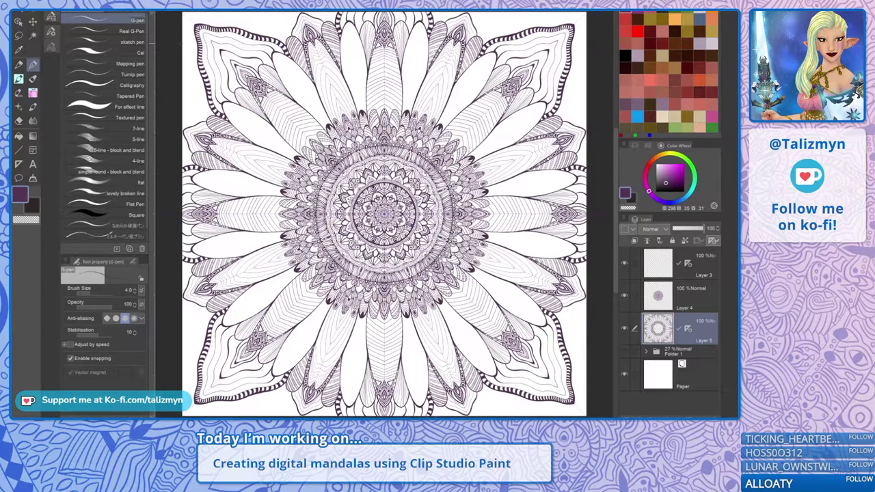
Create a new 10 × 10 in illustration canvas at 350 resolution and switch to the Symmetrical ruler
click(27, 12)
click(41, 12)
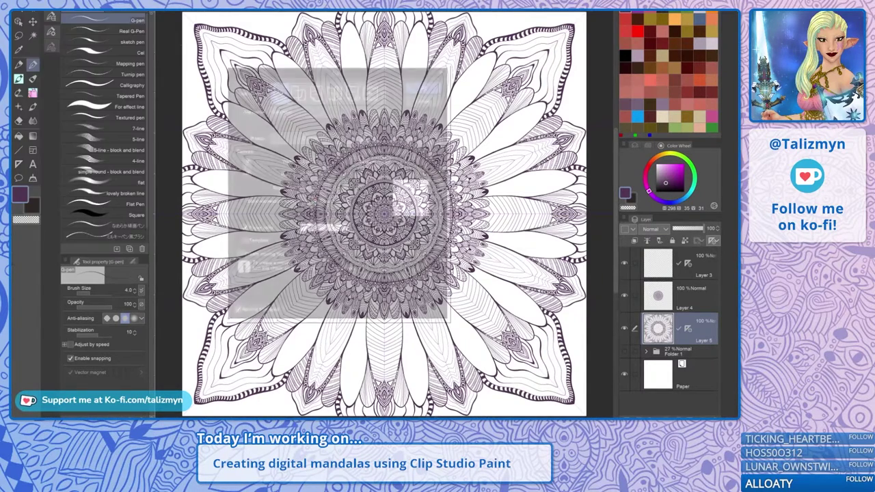
click(426, 84)
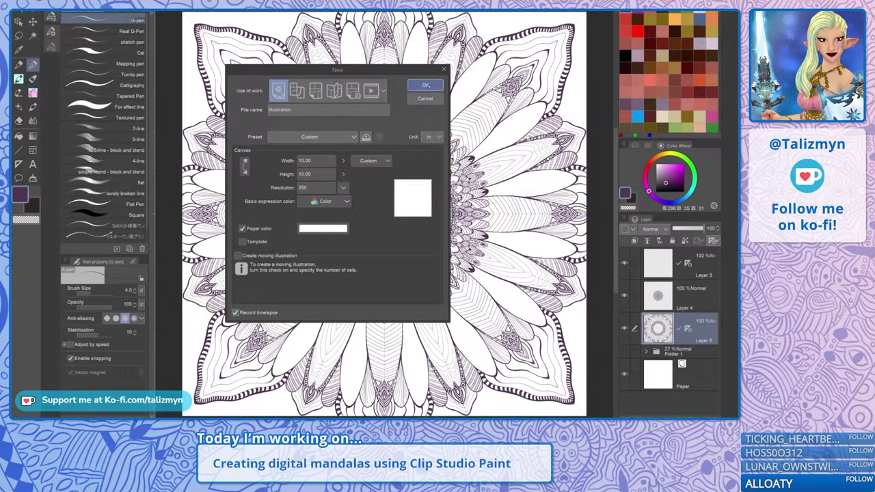
click(27, 12)
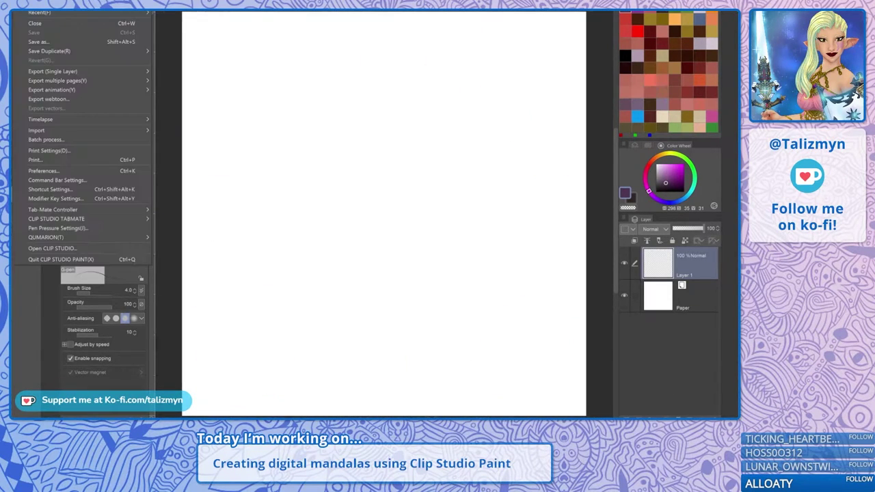
click(400, 239)
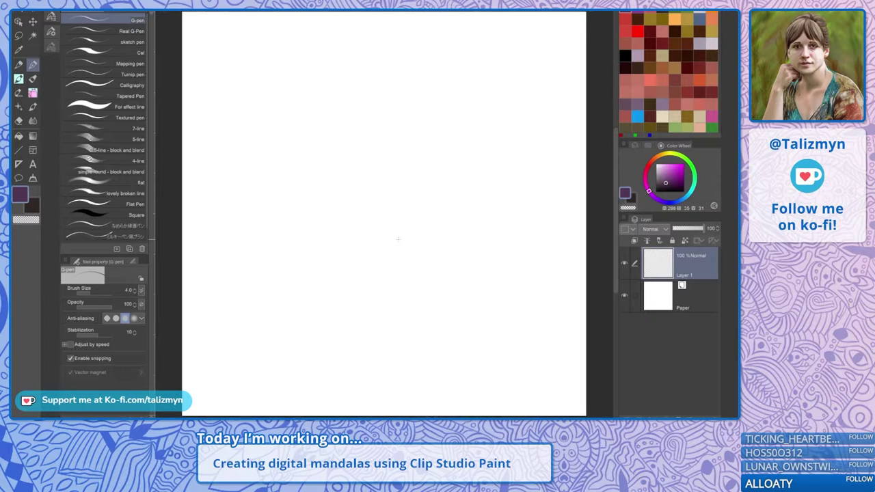
key(u)
click(389, 207)
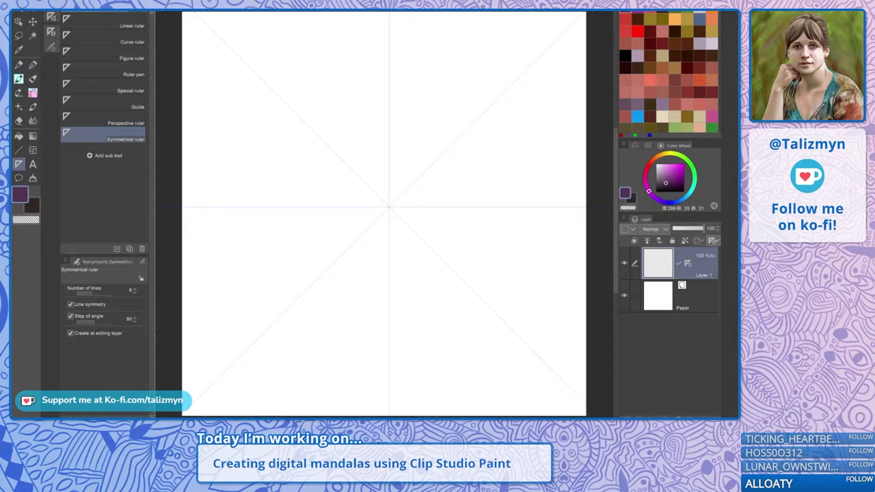
key(ctrl+z)
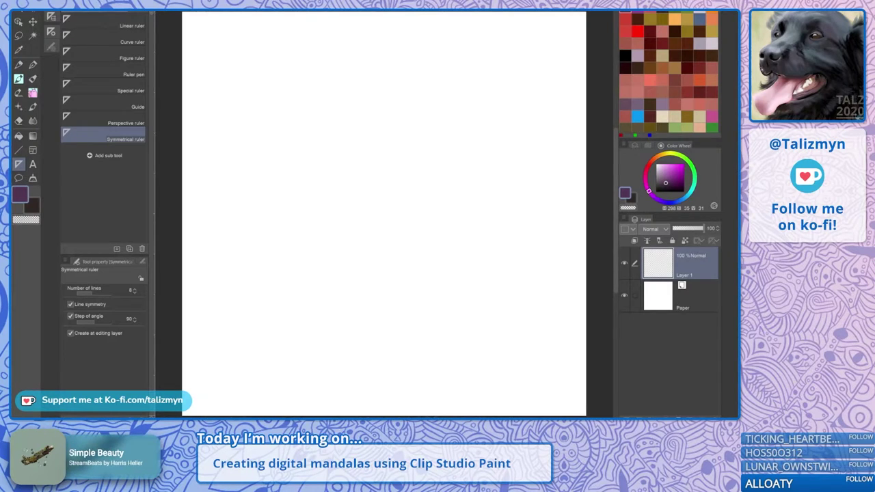
drag(380, 236, 418, 254)
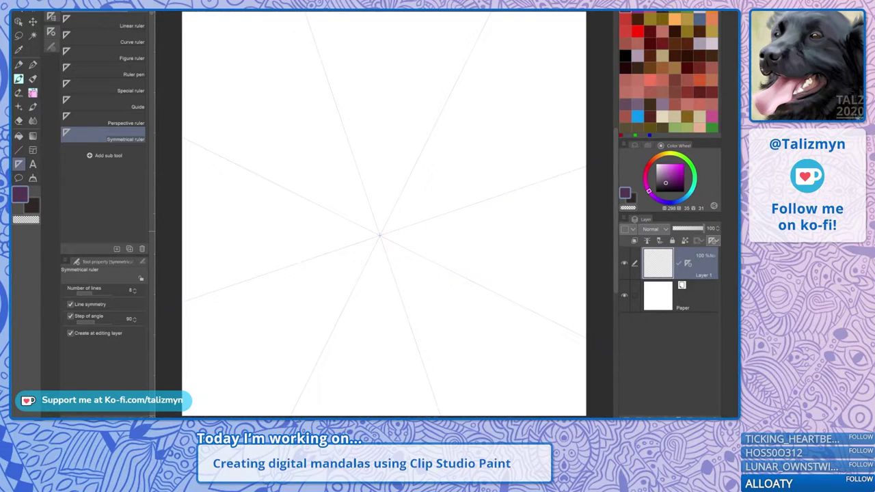
key(ctrl+z)
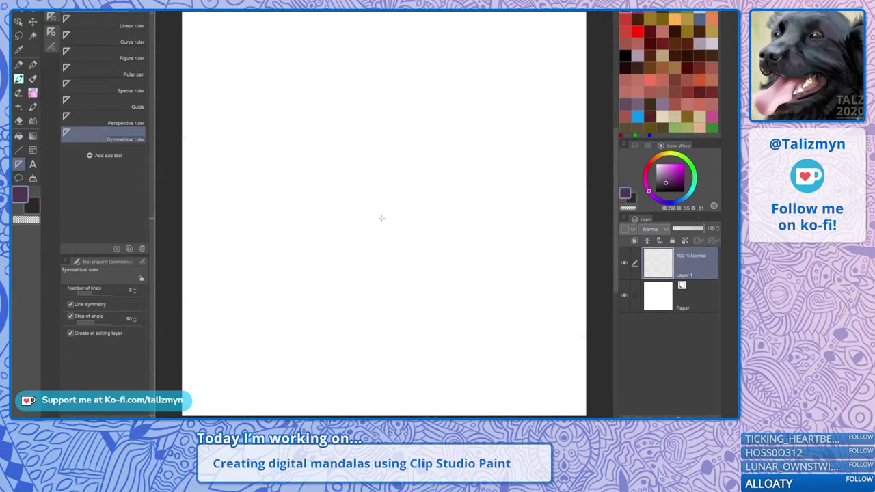
Place an eight-line symmetrical ruler aligned with the canvas edges and set its Center X and Center Y to 1750
drag(389, 212, 388, 243)
key(o)
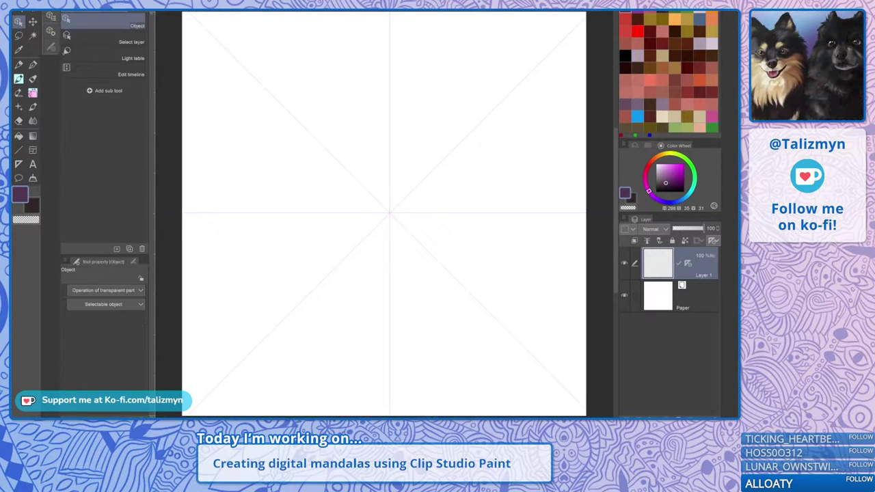
click(396, 219)
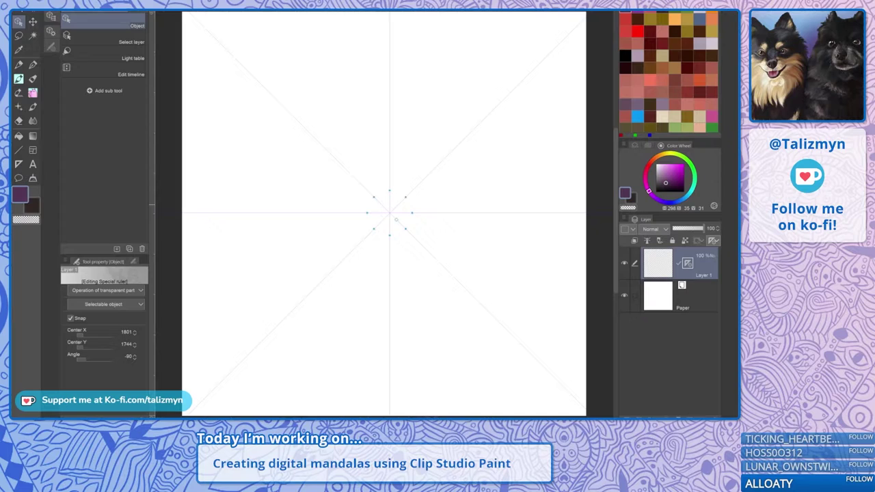
click(136, 334)
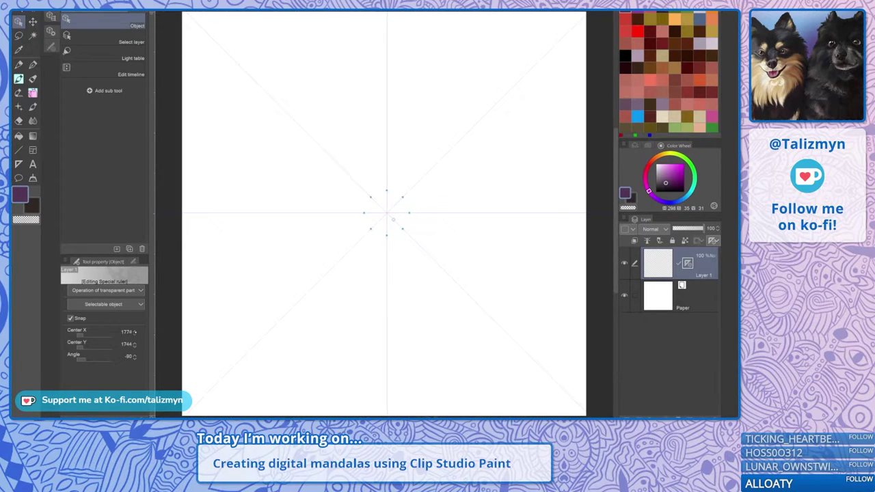
drag(134, 333, 135, 344)
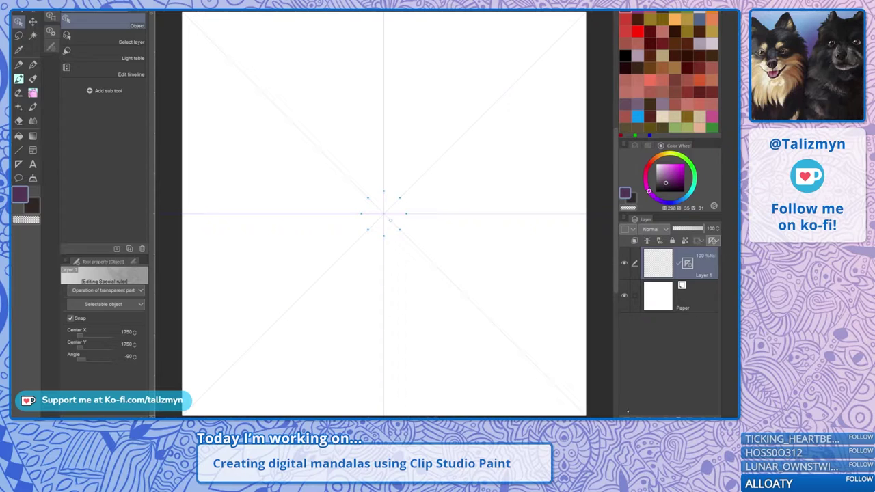
Create a layer folder, move Layer 1 with its ruler into it, and select the Paper layer
click(652, 415)
drag(696, 273, 697, 258)
click(698, 307)
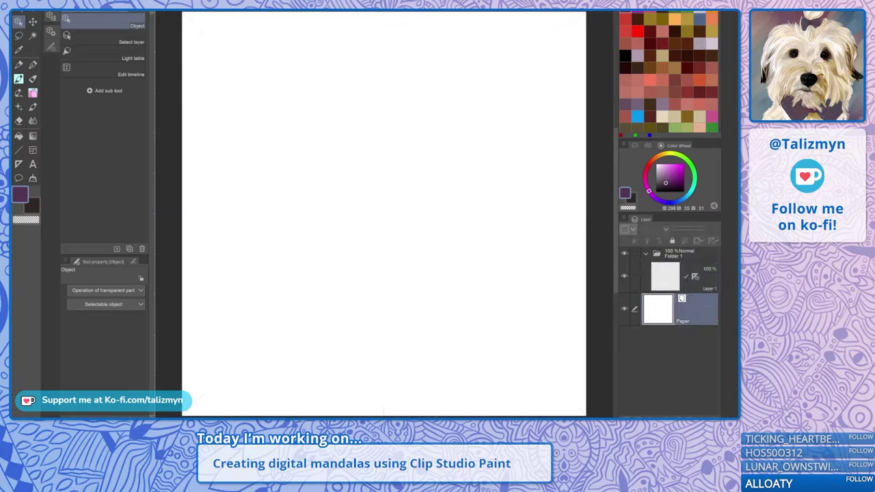
Fill a new layer directly above Paper with a muted mauve, H 298, S 12, V 66
key(g)
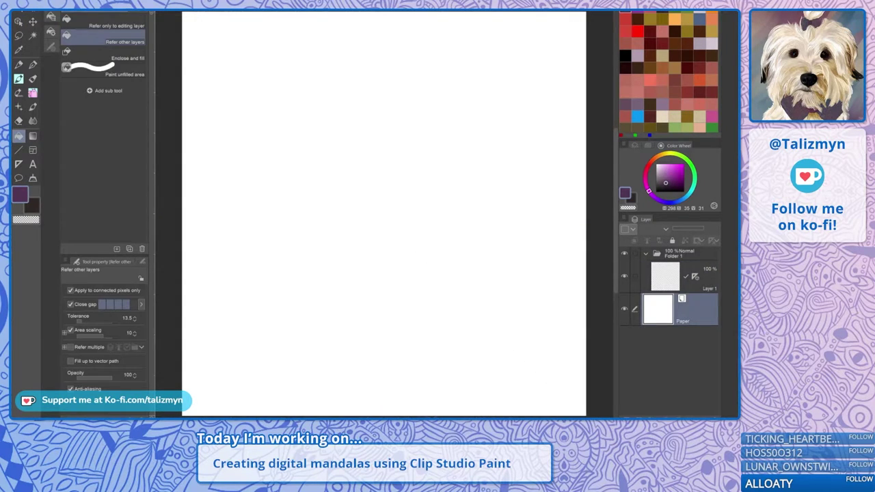
double_click(19, 195)
drag(356, 236, 323, 201)
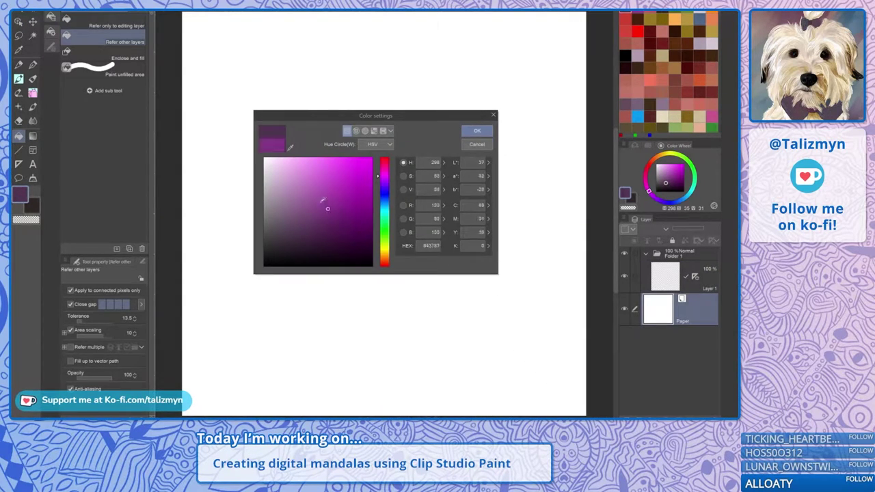
click(281, 172)
click(477, 130)
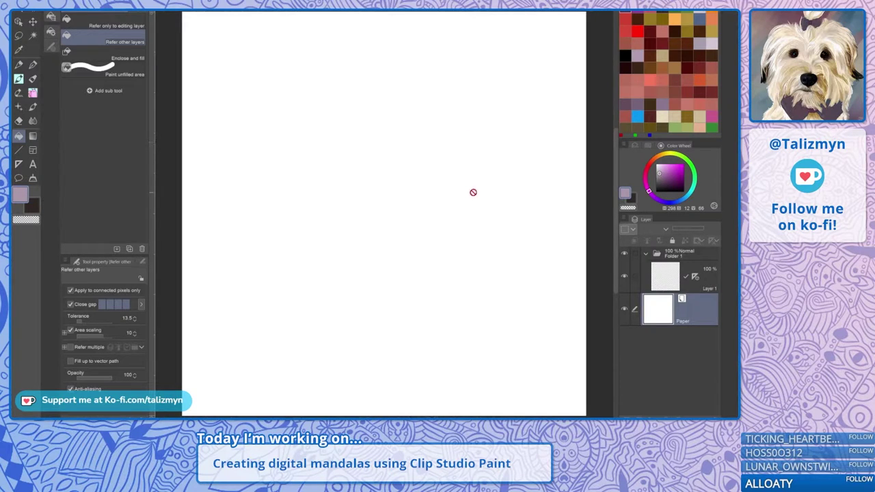
key(ctrl+shift+n)
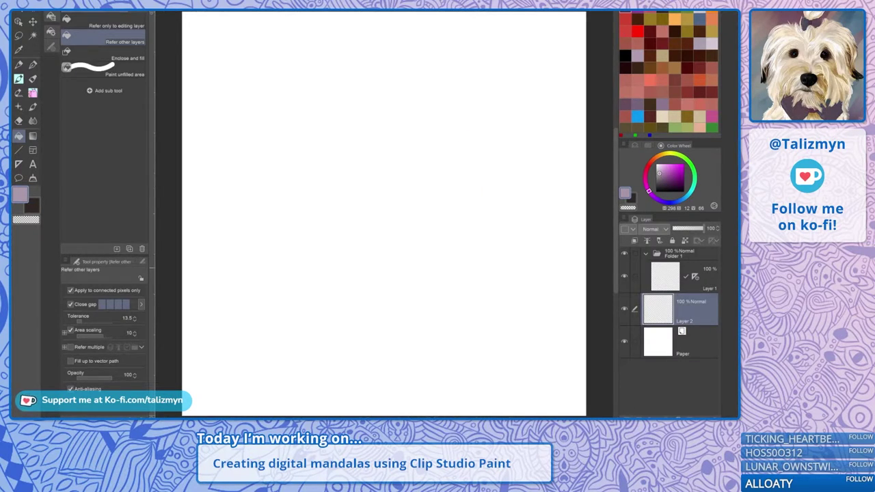
click(522, 295)
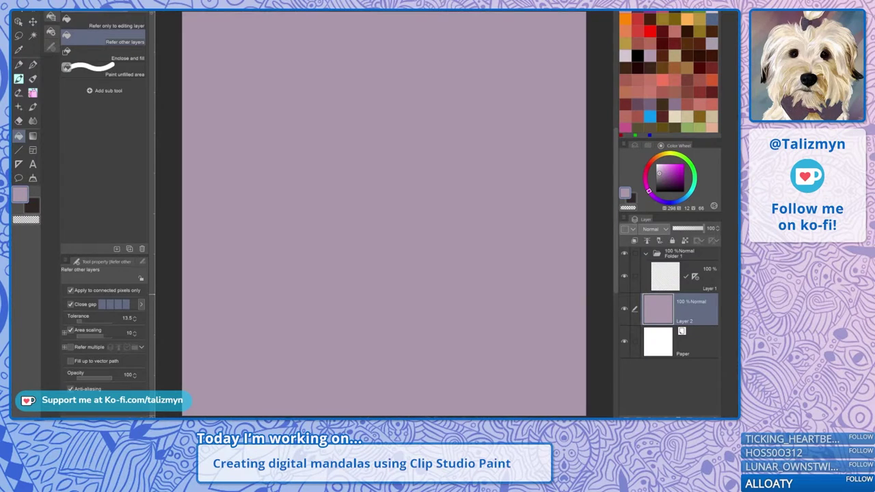
Delete the Paper layer beneath the mauve layer
click(663, 342)
click(714, 415)
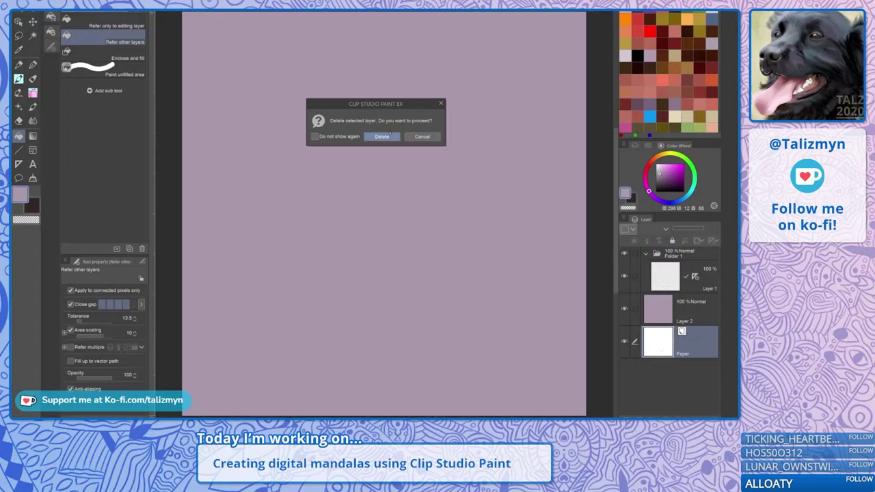
click(387, 136)
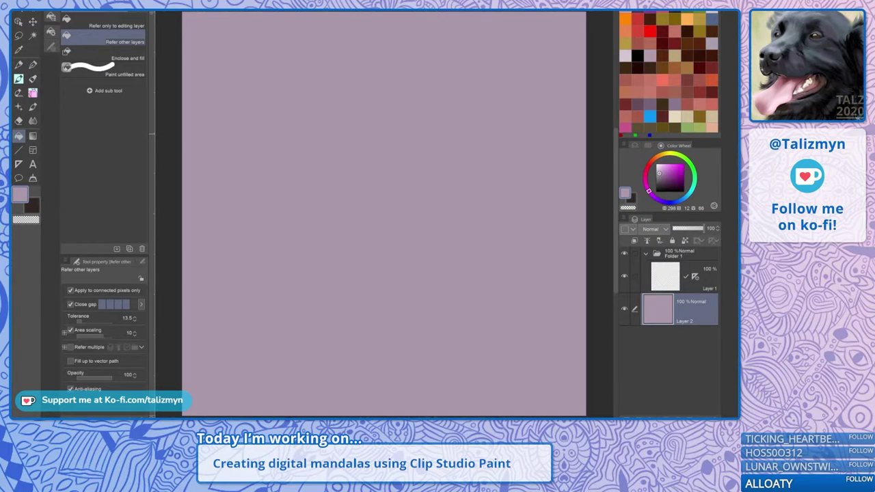
Add a new layer inside the folder and place it directly below Layer 1
click(703, 279)
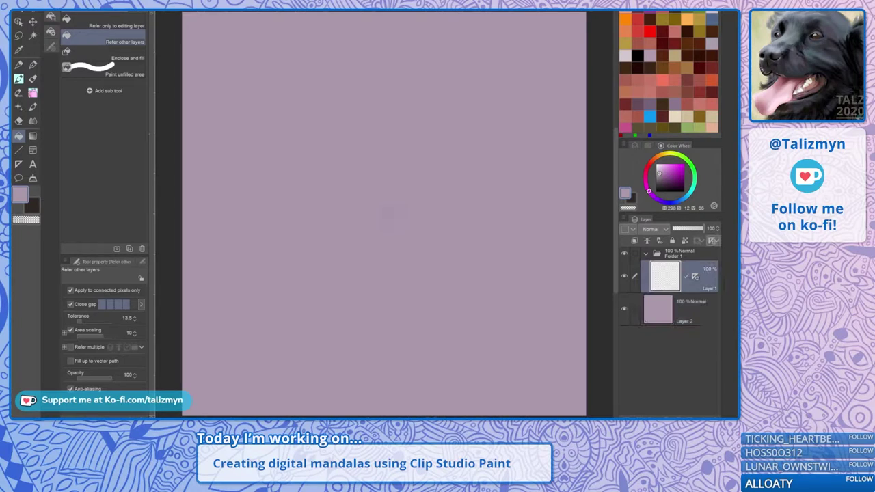
click(626, 415)
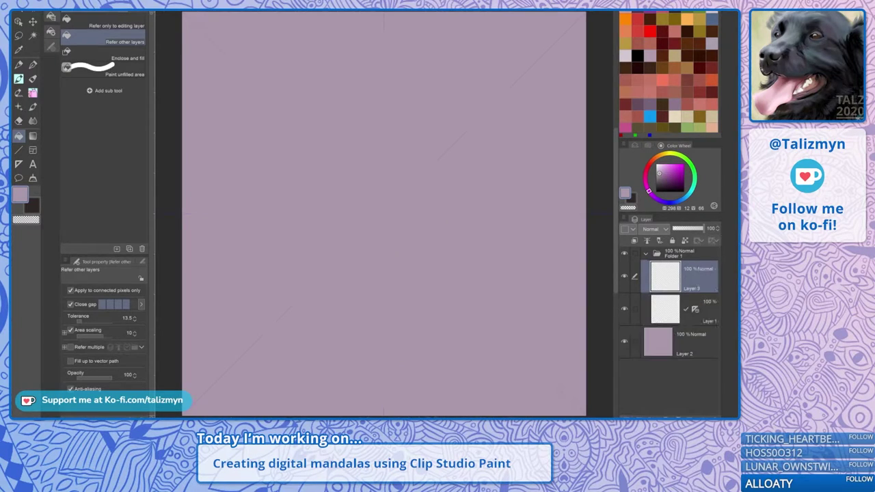
drag(691, 279, 691, 324)
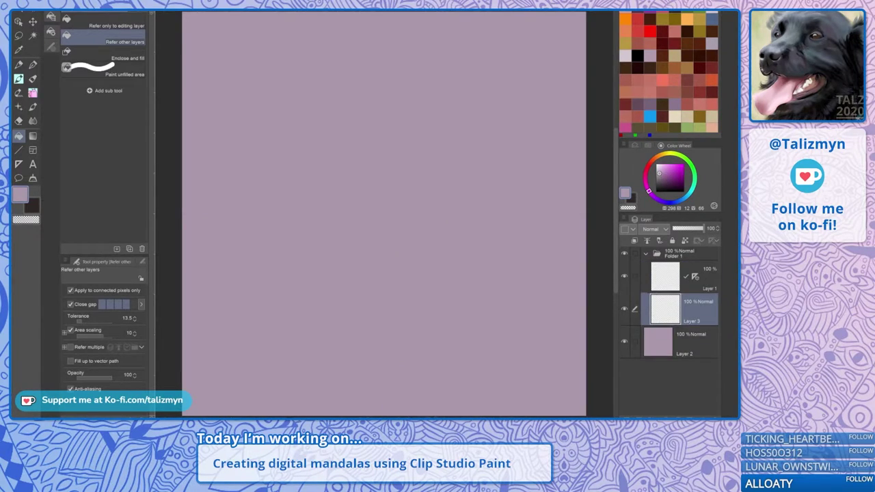
Place a 16-line symmetrical ruler on the new layer and set its Center X to 1750
key(u)
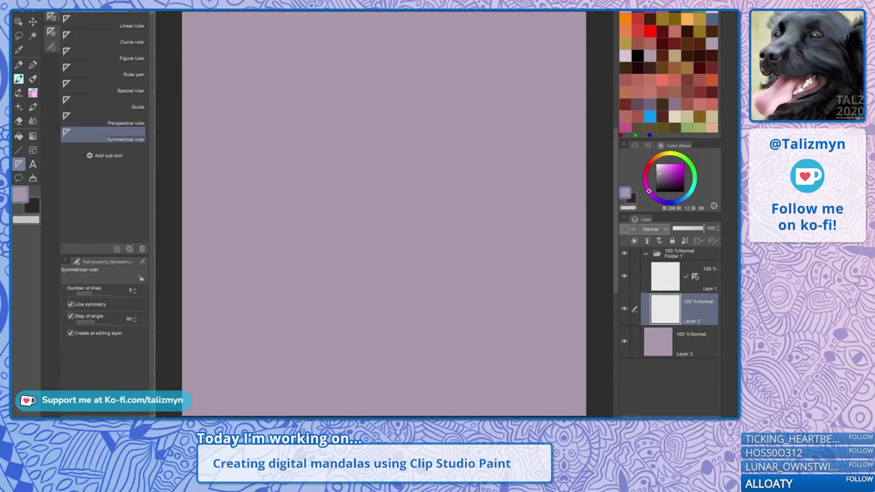
click(131, 289)
click(135, 290)
click(135, 290)
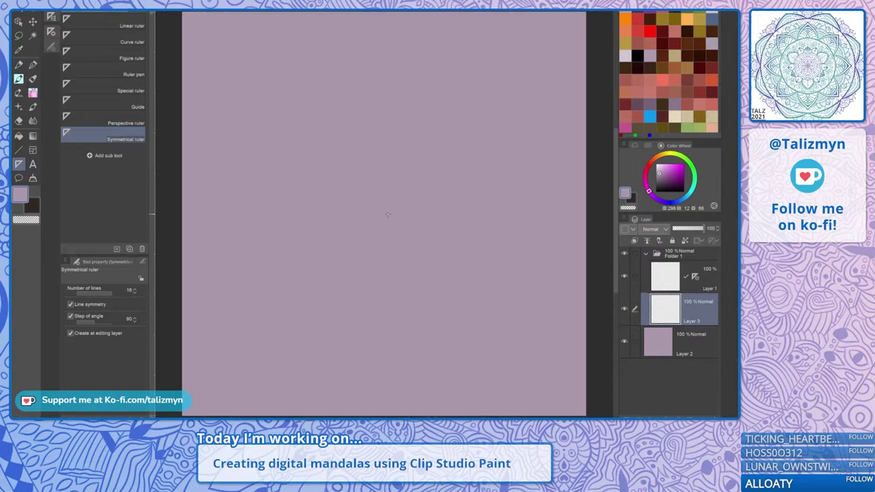
drag(387, 214, 391, 219)
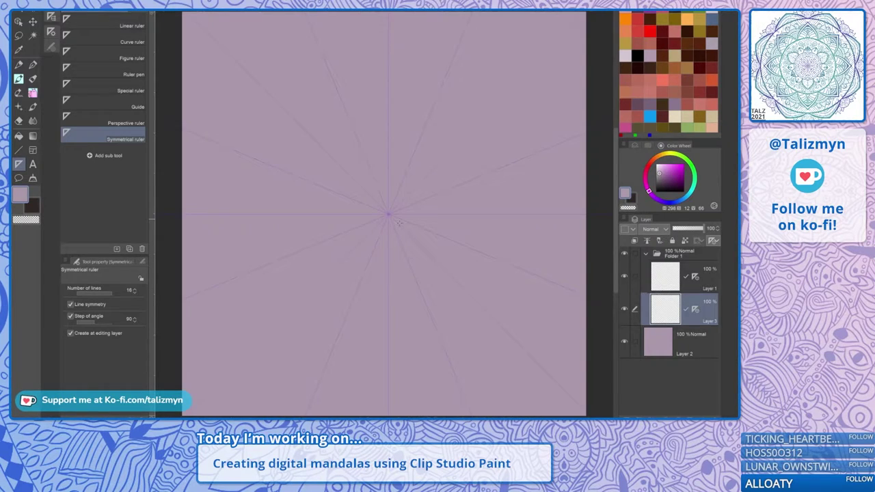
key(o)
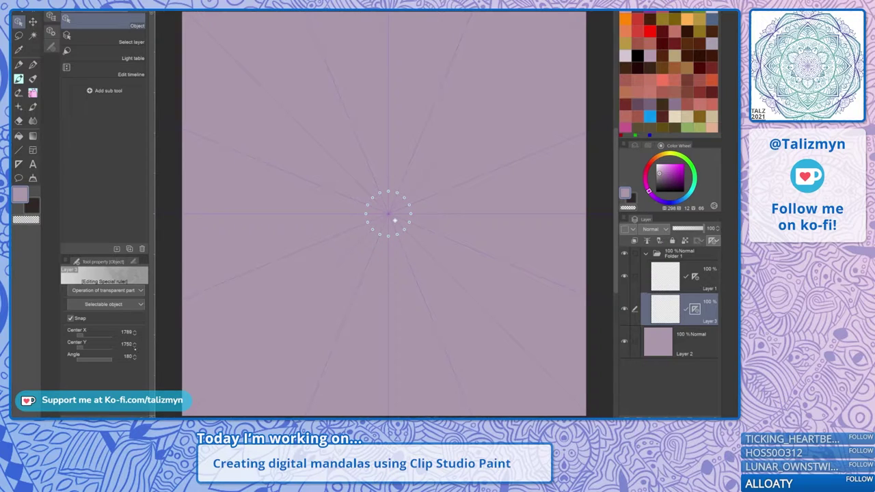
click(135, 334)
drag(394, 220, 391, 219)
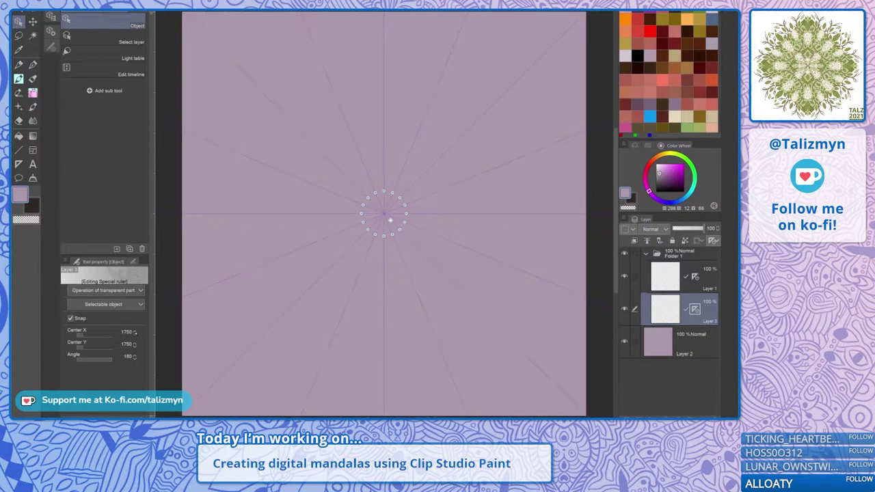
Make Layer 1 active and choose the G-pen with a dark brown colour, H 17, S 27, V 19
click(706, 279)
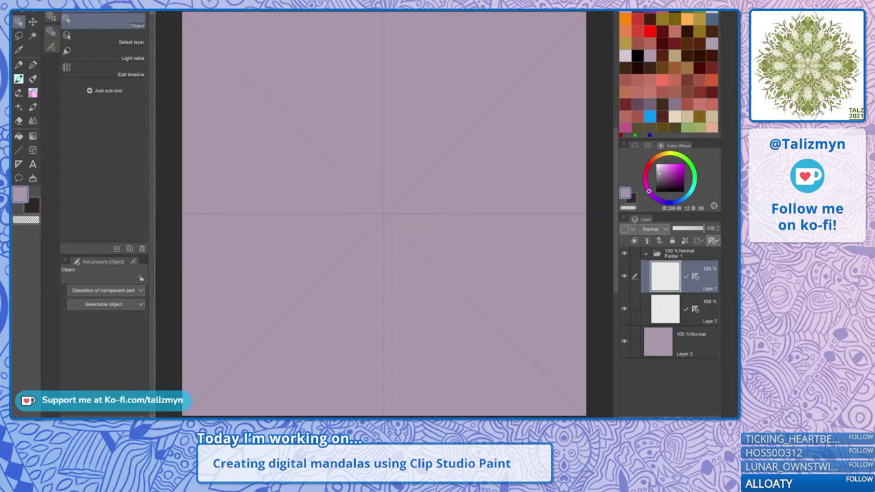
click(655, 9)
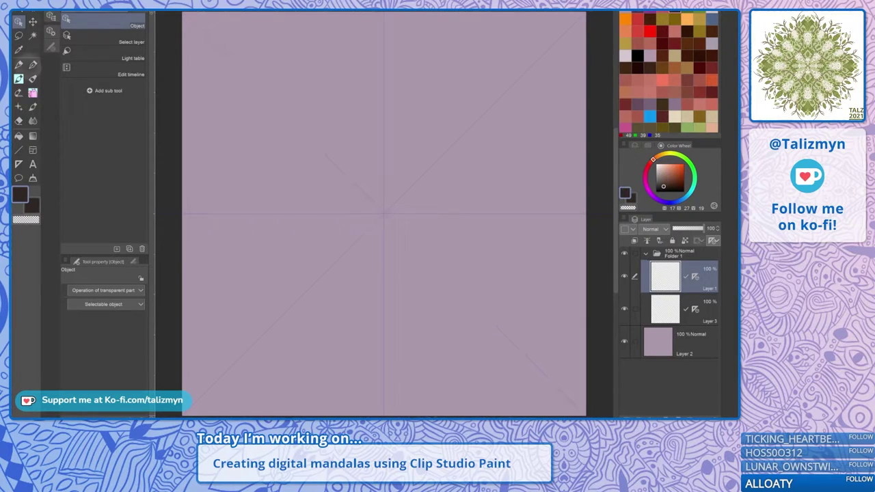
click(33, 65)
Try a symmetrical looping test motif in dark colour on Layer 1, and undo the last stroke
mouse_move(411, 242)
mouse_down()
mouse_move(467, 192)
mouse_move(484, 120)
mouse_move(521, 154)
mouse_up()
click(643, 11)
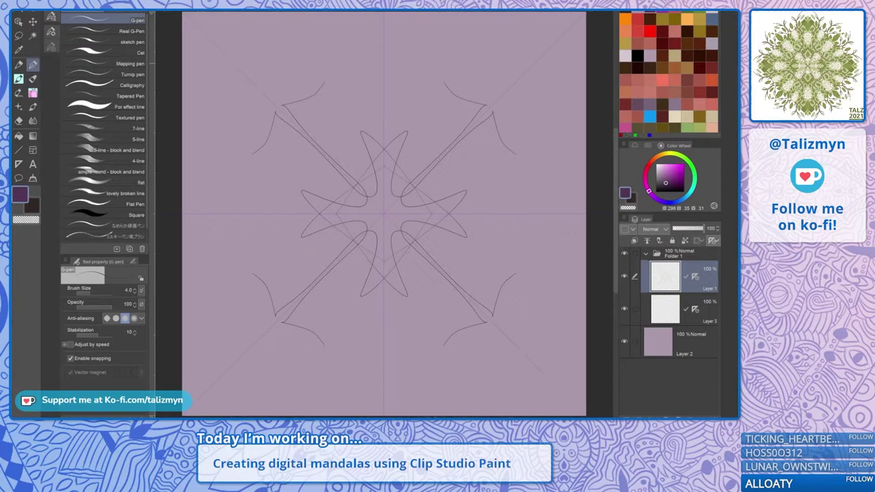
mouse_move(529, 70)
mouse_down()
mouse_move(548, 142)
mouse_move(522, 58)
mouse_up()
key(ctrl+z)
Try pale mauve strokes, H 315, S 6, V 82, near the canvas corners and clear all test marks from Layer 1
alt+click(551, 128)
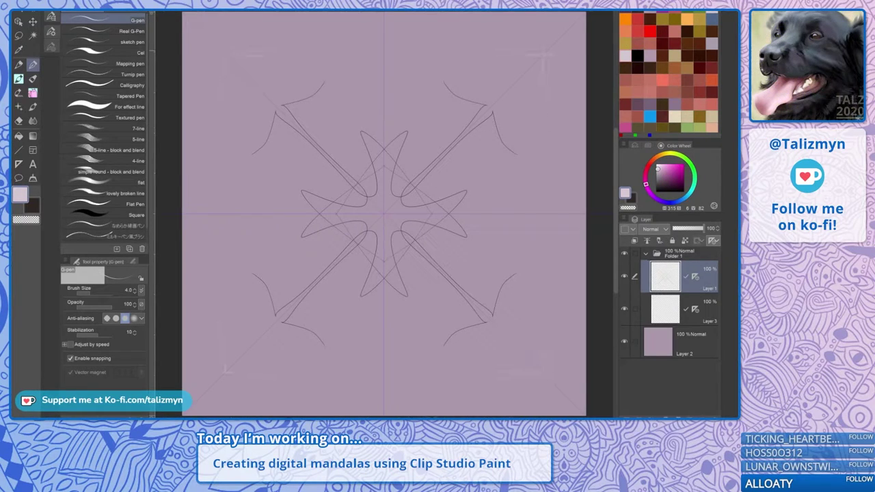
mouse_move(545, 55)
mouse_down()
mouse_move(557, 142)
mouse_move(544, 41)
mouse_up()
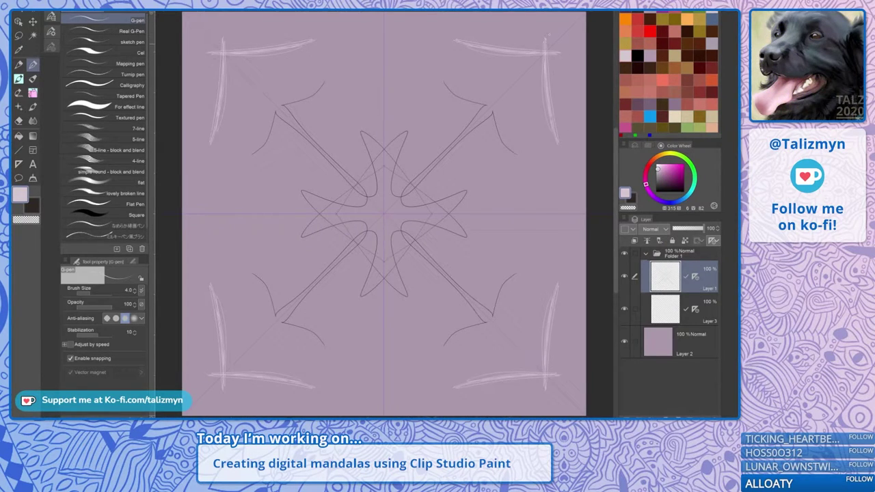
drag(545, 136, 504, 179)
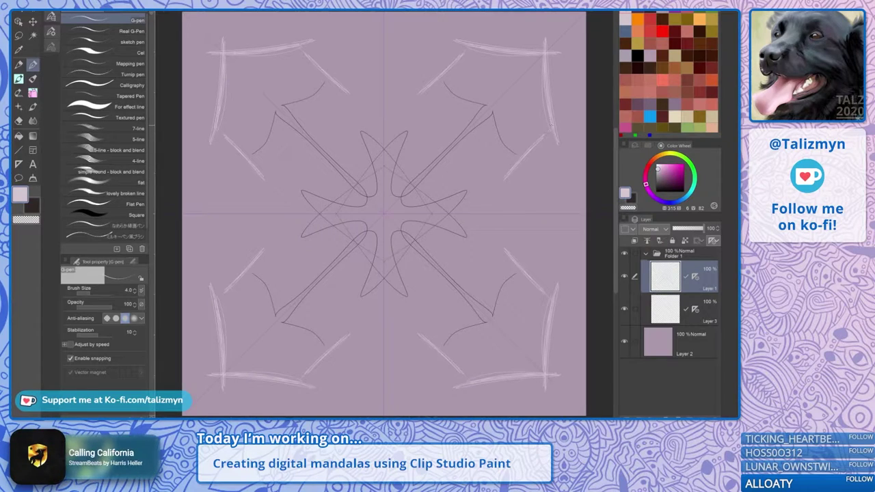
drag(551, 128, 508, 176)
key(Delete)
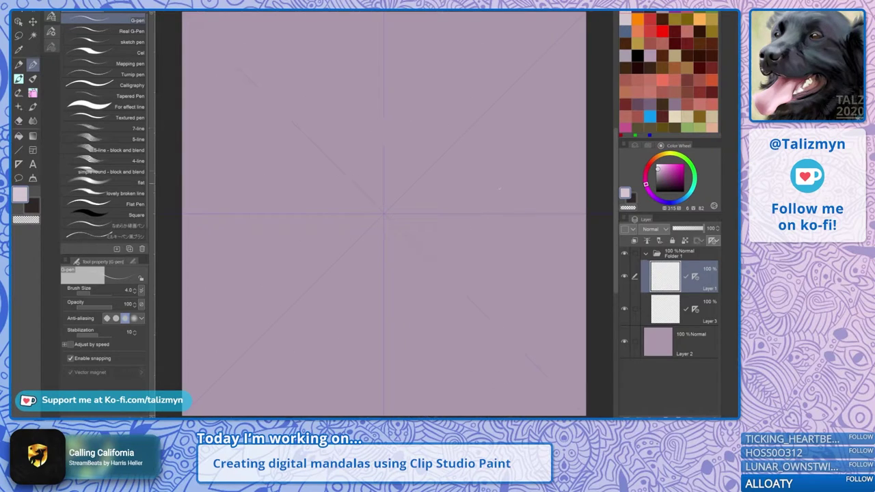
Try pale circular outlines around the ruler centre and clear them from Layer 1
drag(503, 203, 411, 308)
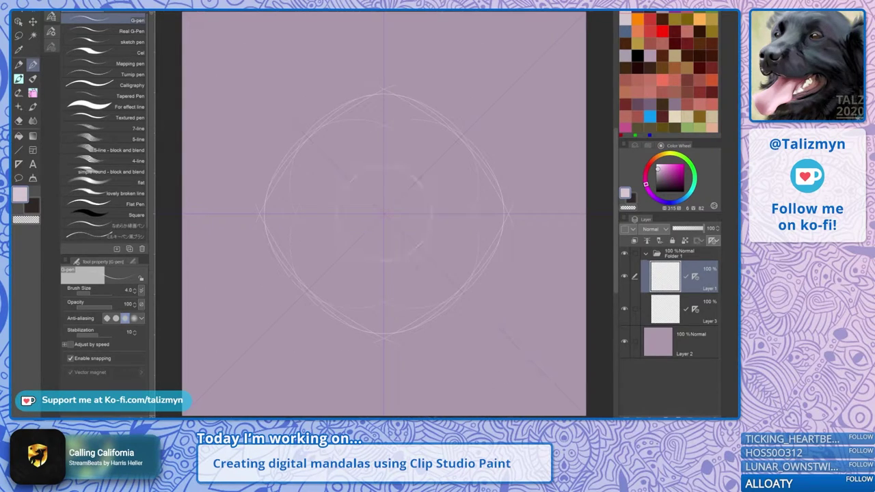
mouse_move(455, 217)
mouse_down()
mouse_move(411, 283)
mouse_move(356, 288)
mouse_up()
key(Delete)
Try vivid purple curved strokes crossing the diagonal axes and clear them from Layer 1
key(x)
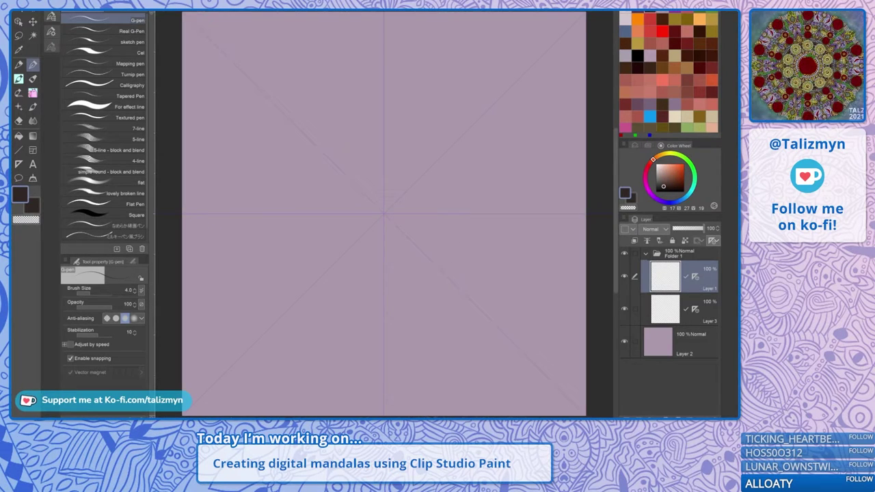
click(662, 12)
drag(499, 83, 509, 141)
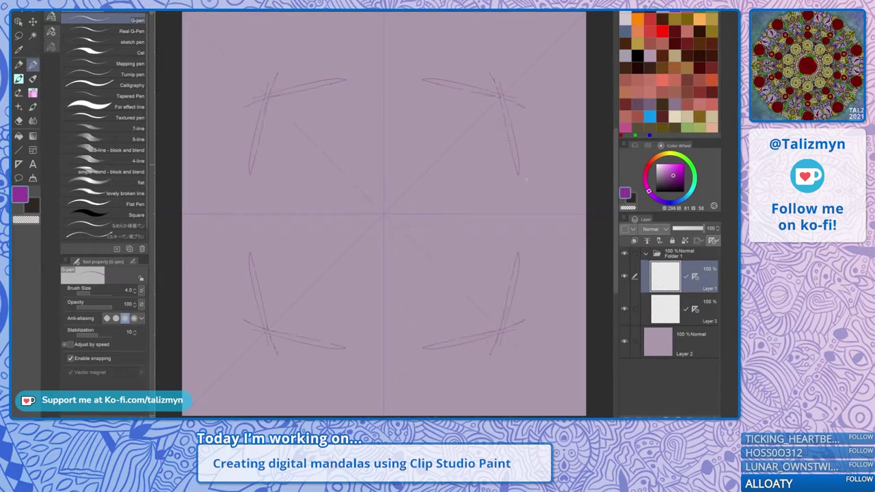
drag(526, 180, 533, 207)
key(Delete)
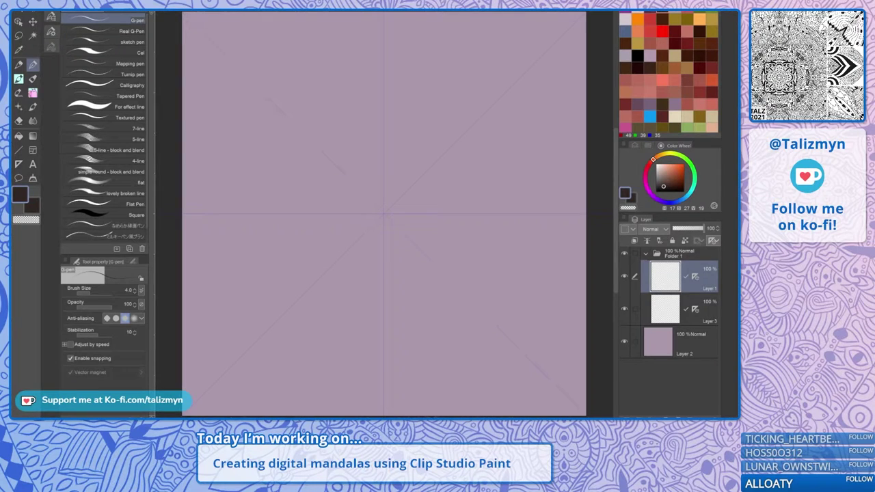
Try sketching lobed, oak-like leaf sprigs around the centre on Layer 1 and clear the sketch
click(702, 302)
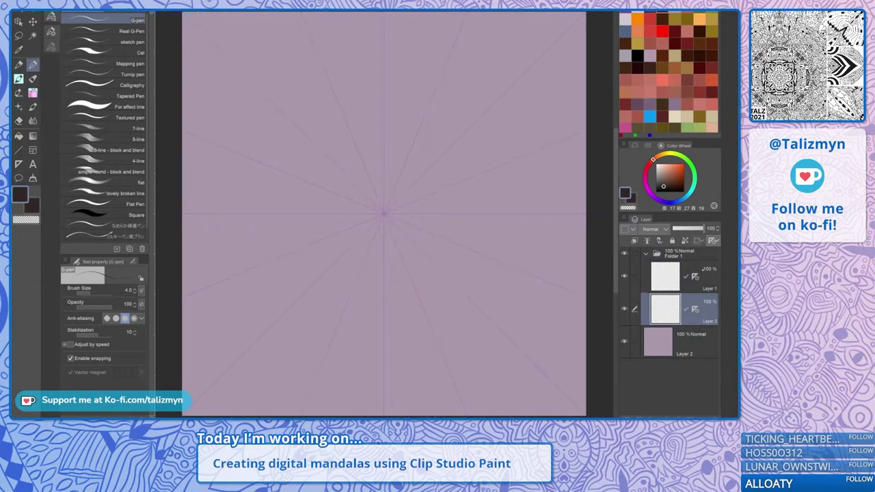
click(703, 270)
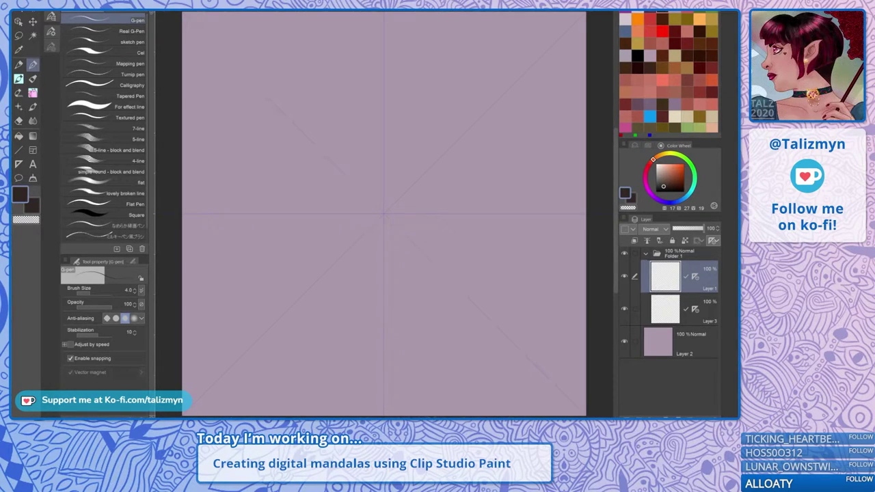
drag(318, 187, 313, 215)
mouse_move(318, 196)
mouse_down()
mouse_move(303, 150)
mouse_move(283, 140)
mouse_up()
drag(304, 173, 296, 159)
drag(374, 127, 362, 149)
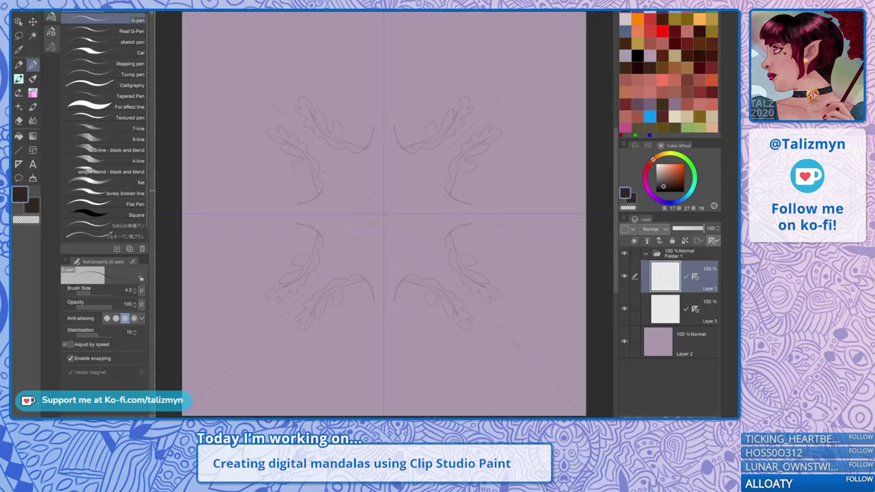
mouse_move(297, 178)
mouse_down()
mouse_move(306, 187)
mouse_move(328, 174)
mouse_up()
scroll(458, 153, up, 1)
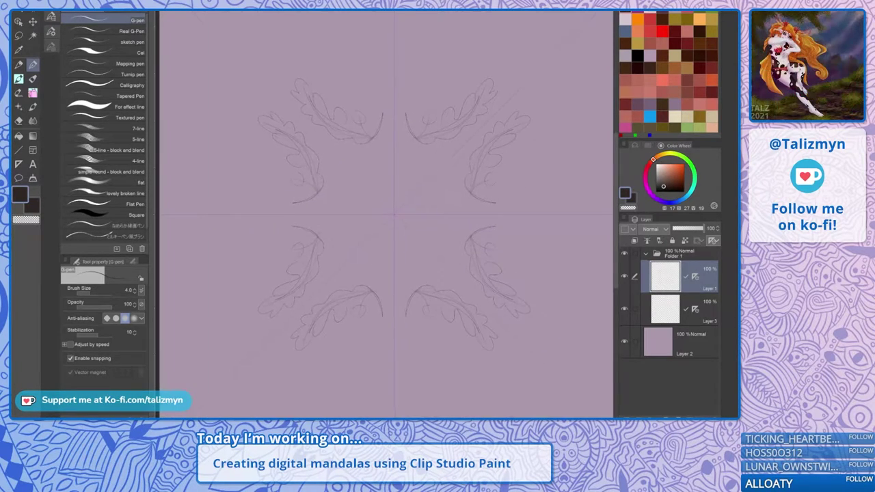
drag(457, 153, 472, 145)
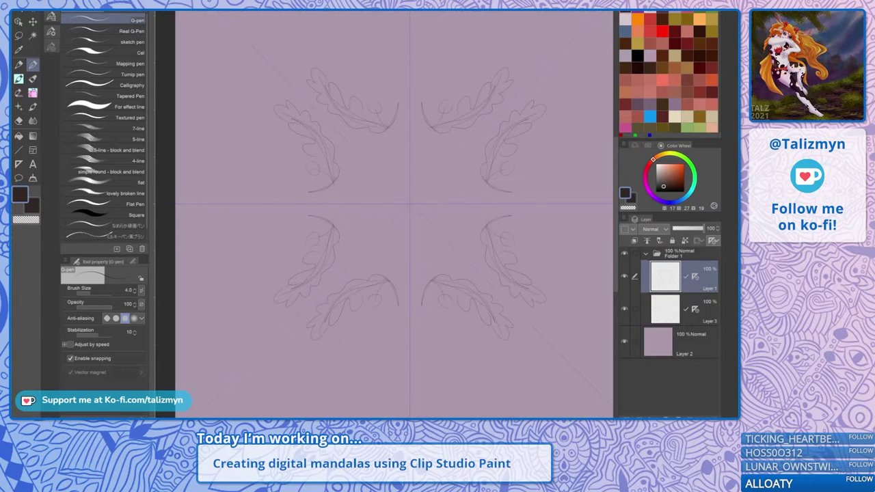
key(Delete)
Try an eight-pointed outline of inward curves with small circles at the diagonal points, and clear the layer
drag(415, 103, 482, 116)
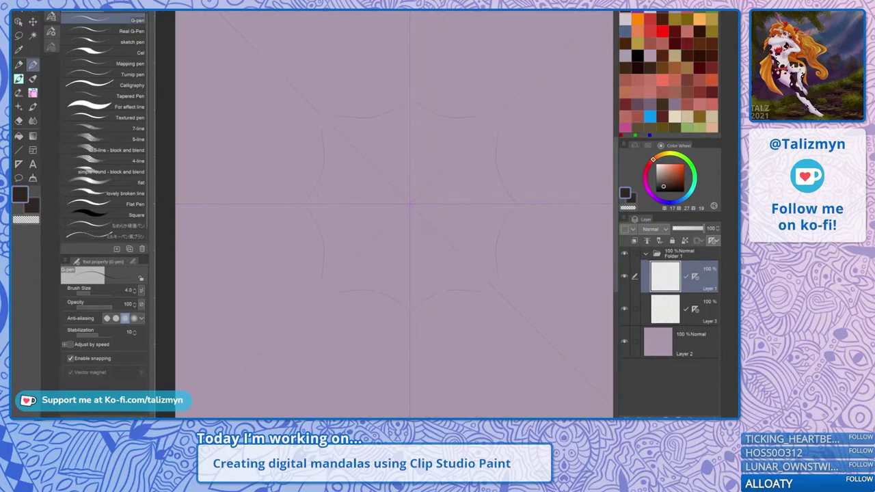
drag(304, 201, 305, 206)
drag(320, 109, 410, 94)
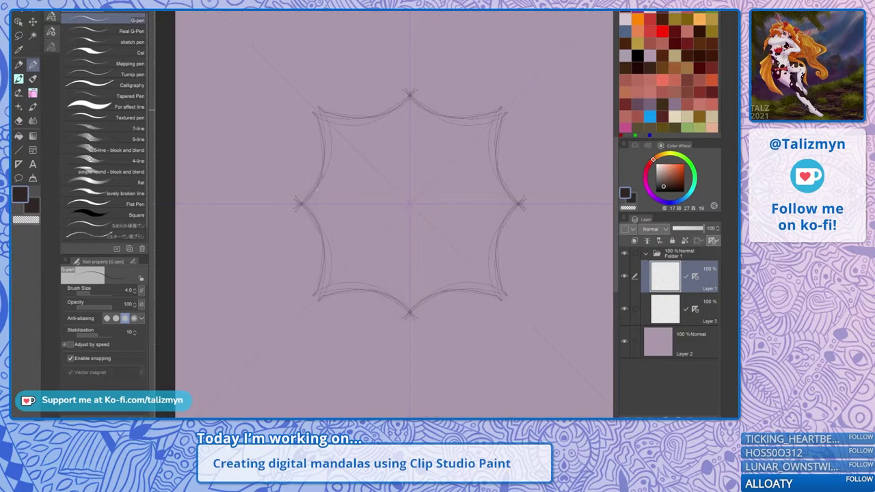
mouse_move(323, 124)
mouse_down()
mouse_move(326, 102)
mouse_move(332, 123)
mouse_up()
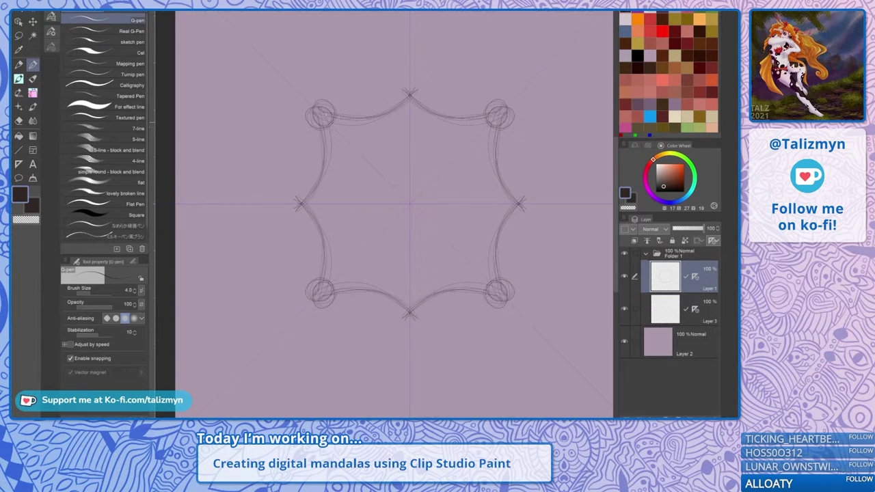
key(Delete)
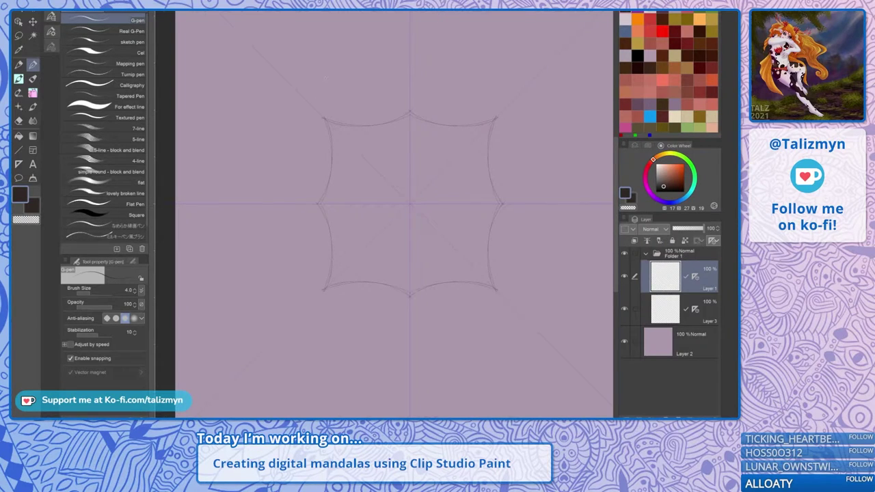
key(Delete)
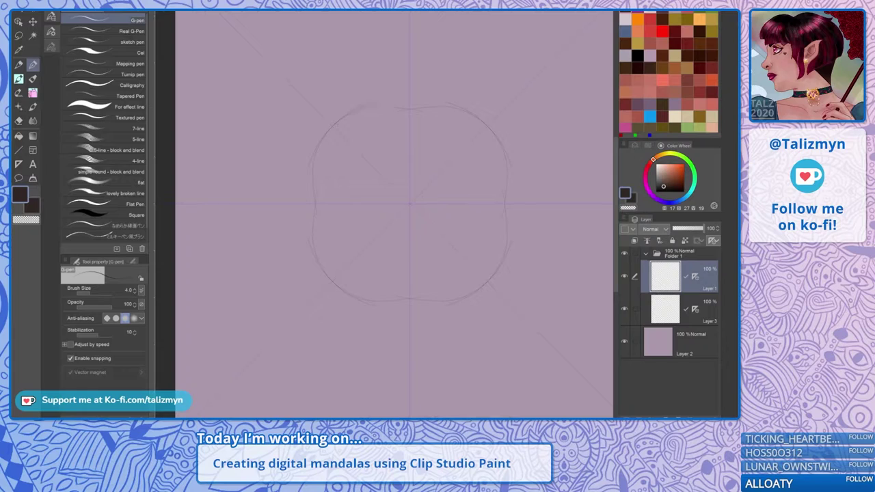
Sketch a large rough circle around the ruler centre and add tulip-shaped buds inside it beside the diagonal axes
mouse_move(487, 282)
mouse_down()
mouse_move(317, 244)
mouse_move(310, 179)
mouse_up()
mouse_move(312, 240)
mouse_down()
mouse_move(309, 204)
mouse_move(320, 252)
mouse_move(374, 299)
mouse_up()
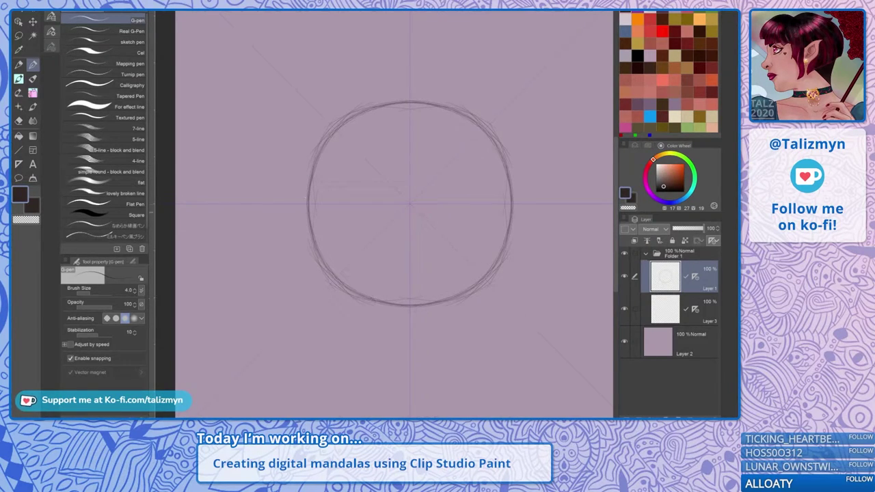
drag(509, 162, 514, 241)
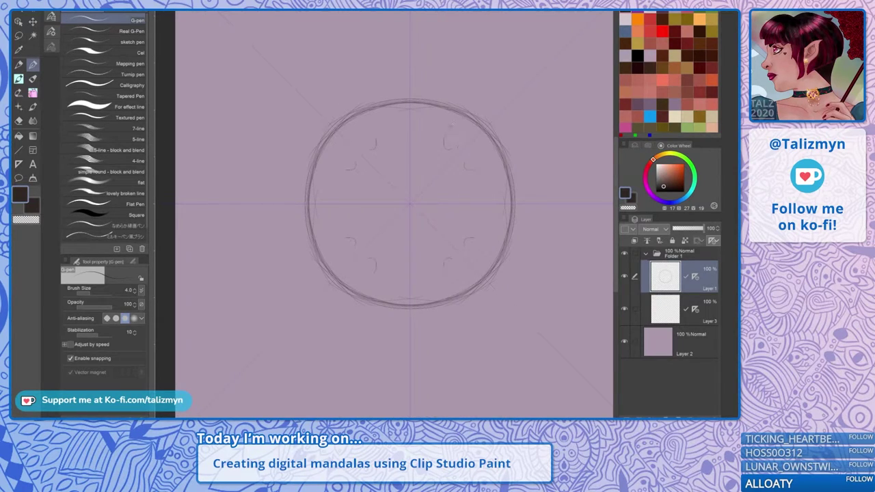
drag(451, 127, 453, 121)
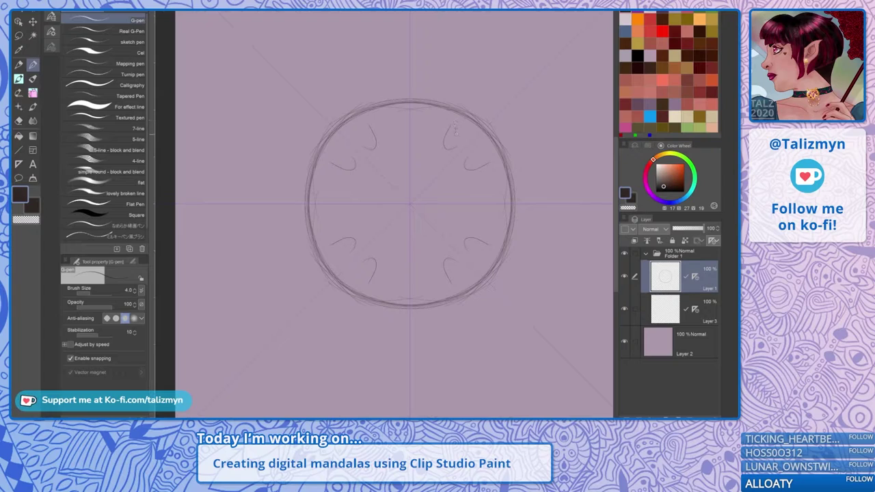
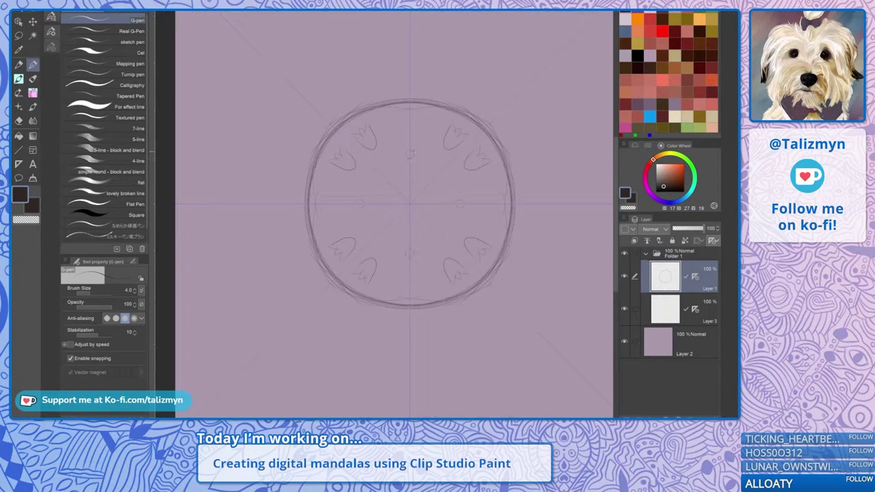
Sketch pointed, star-like flowers on the vertical and horizontal axes and a round-petalled rosette at the ruler centre on Layer 1
mouse_move(410, 149)
mouse_down()
mouse_move(410, 159)
mouse_move(411, 133)
mouse_up()
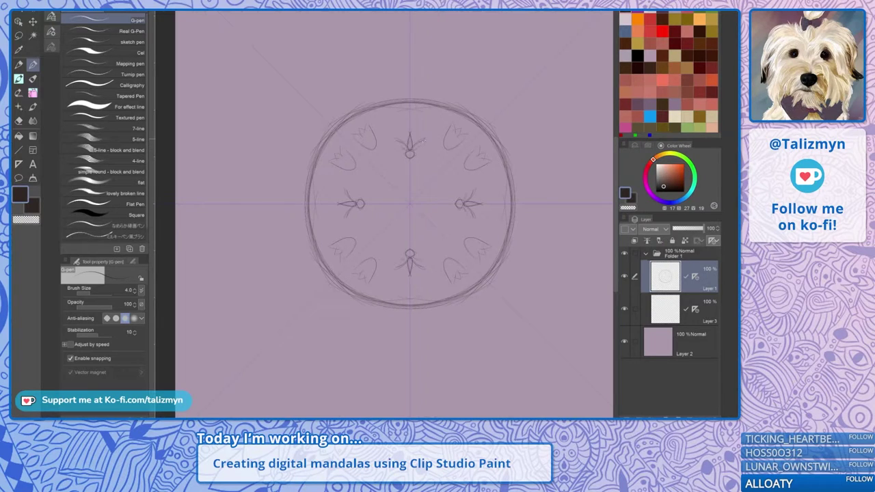
mouse_move(424, 140)
mouse_down()
mouse_move(414, 153)
mouse_move(429, 155)
mouse_move(411, 163)
mouse_move(422, 169)
mouse_move(414, 164)
mouse_up()
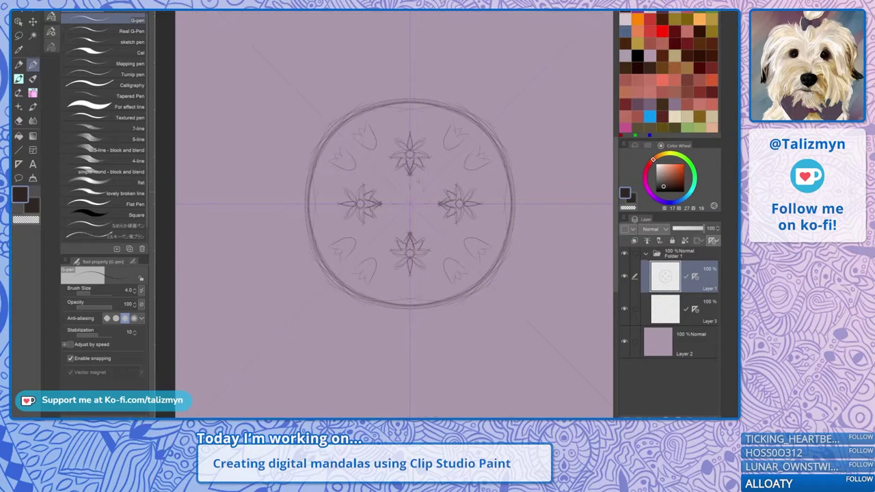
mouse_move(412, 185)
mouse_down()
mouse_move(422, 188)
mouse_move(415, 197)
mouse_up()
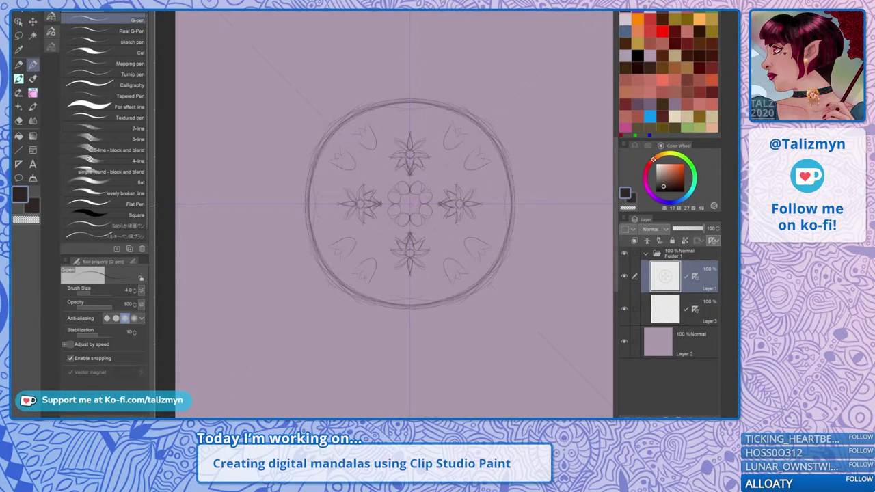
drag(410, 199, 423, 186)
mouse_move(421, 224)
mouse_down()
mouse_move(431, 225)
mouse_move(430, 215)
mouse_move(428, 222)
mouse_up()
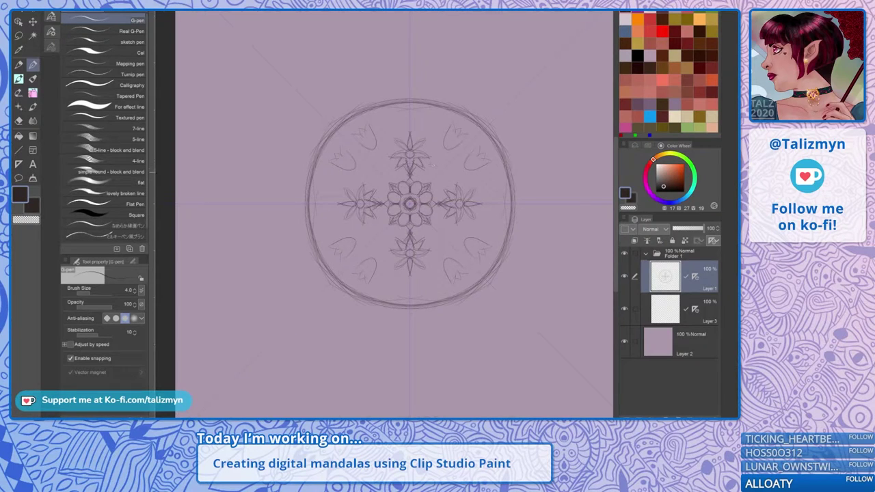
Try curled leafy sprigs below the tulip buds and small blossoms near the circle's rim, and clear Layer 1
drag(439, 174, 456, 177)
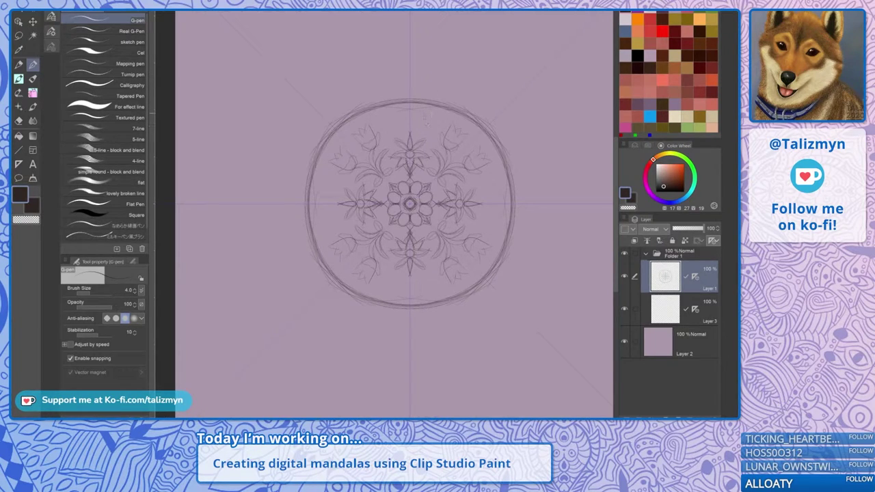
drag(419, 116, 424, 130)
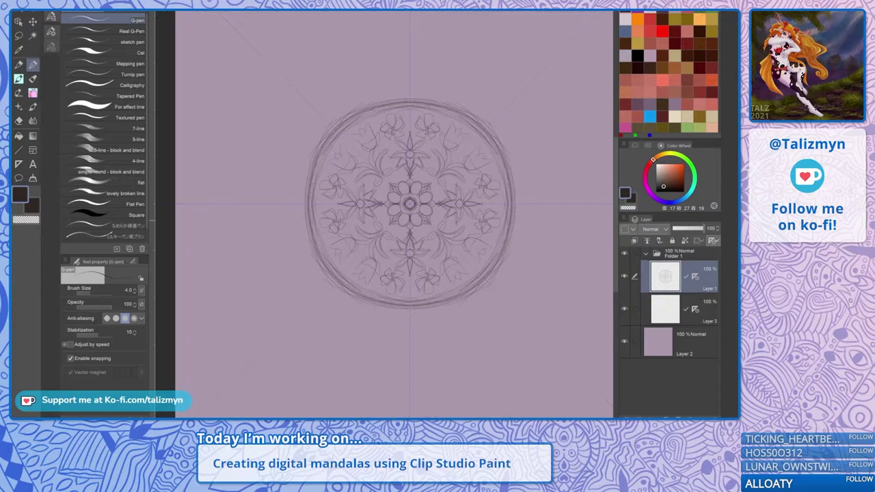
key(Delete)
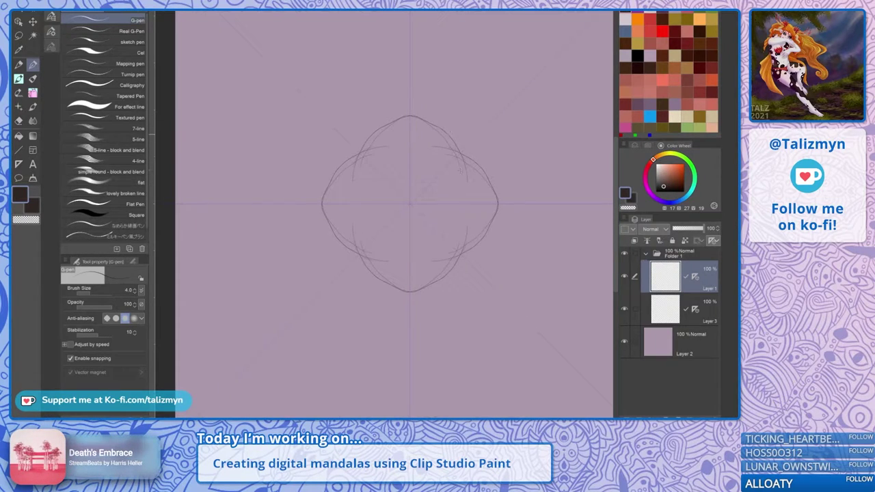
Sketch a rounded, four-pointed outline around the ruler centre and an eight-petalled flower with bold petal edges inside it
drag(372, 134, 340, 165)
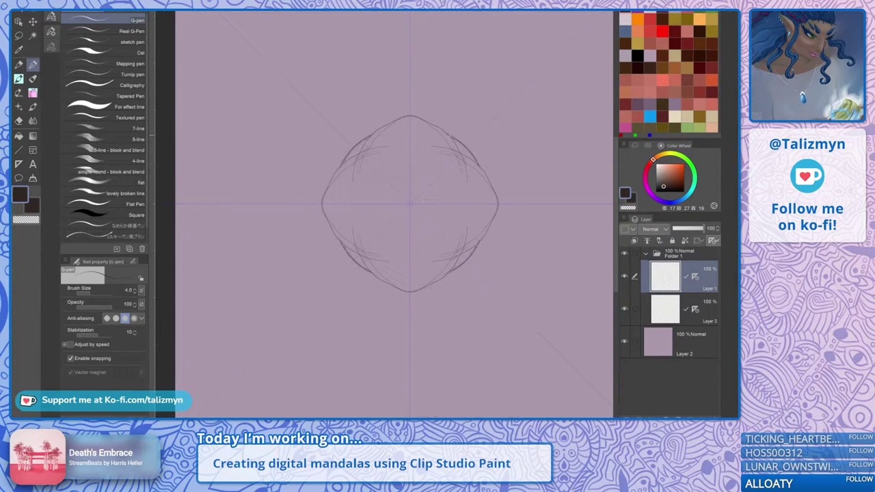
drag(466, 154, 499, 212)
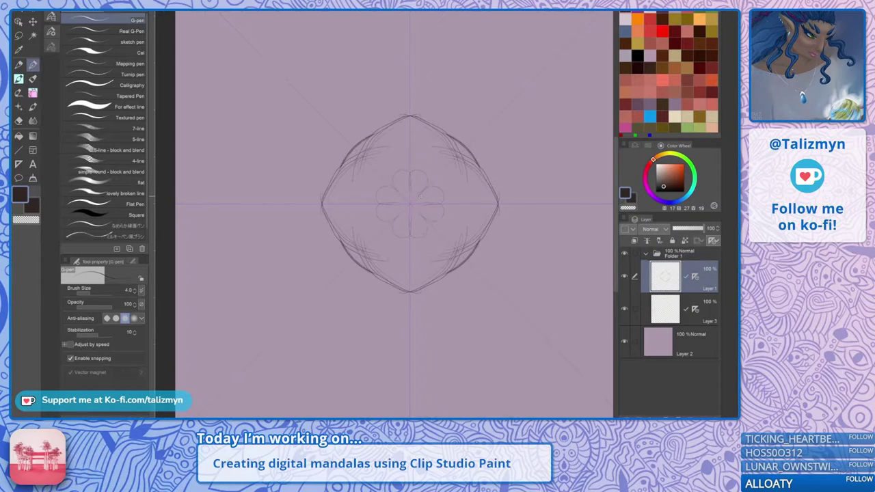
mouse_move(429, 183)
mouse_down()
mouse_move(411, 202)
mouse_move(419, 170)
mouse_move(412, 201)
mouse_up()
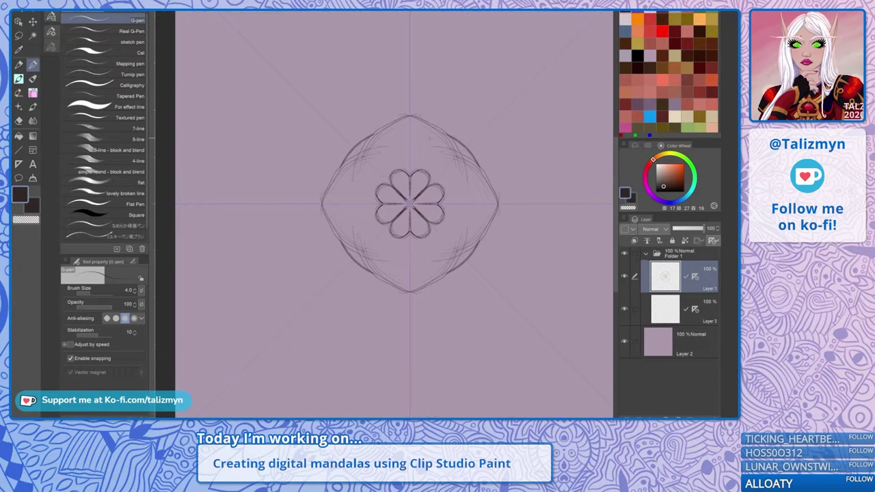
drag(430, 138, 450, 100)
scroll(429, 167, up, 1)
drag(422, 167, 407, 189)
scroll(424, 205, down, 2)
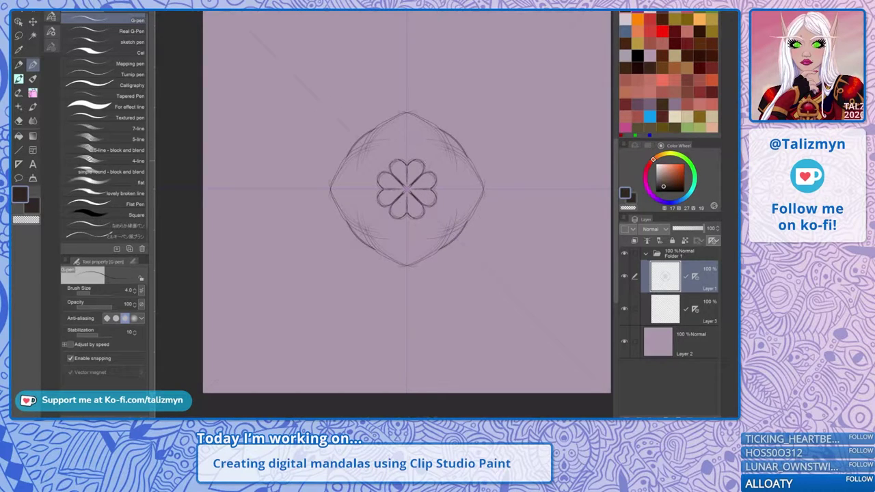
Add long pointed petals behind the central flower along the diagonal and main axes, with small rounded petals between them
mouse_move(447, 167)
mouse_down()
mouse_move(458, 137)
mouse_move(435, 174)
mouse_up()
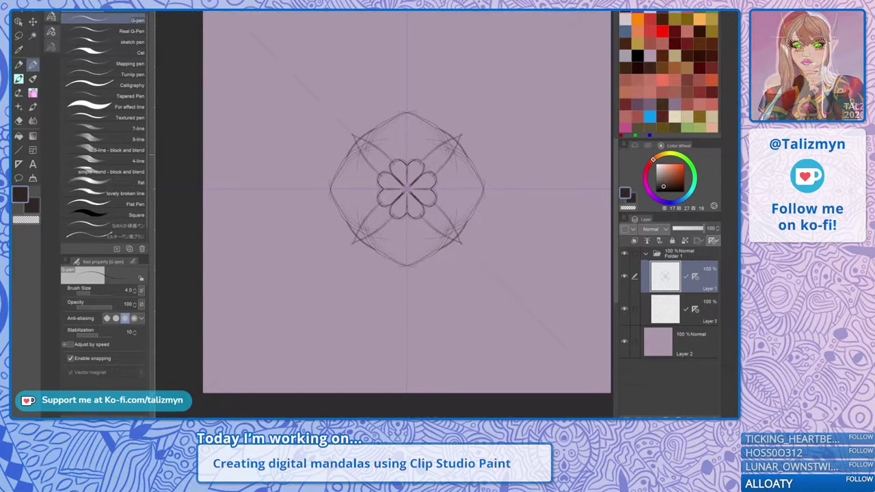
drag(408, 135, 410, 157)
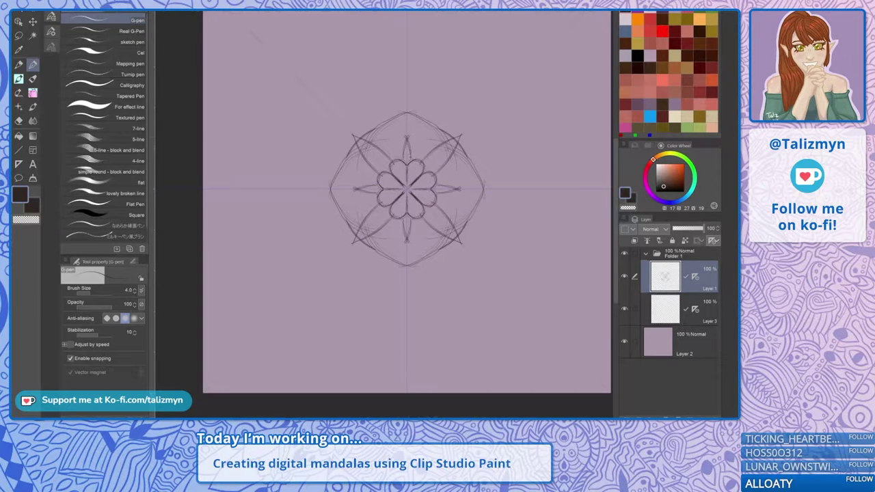
mouse_move(407, 126)
mouse_down()
mouse_move(417, 160)
mouse_move(415, 142)
mouse_up()
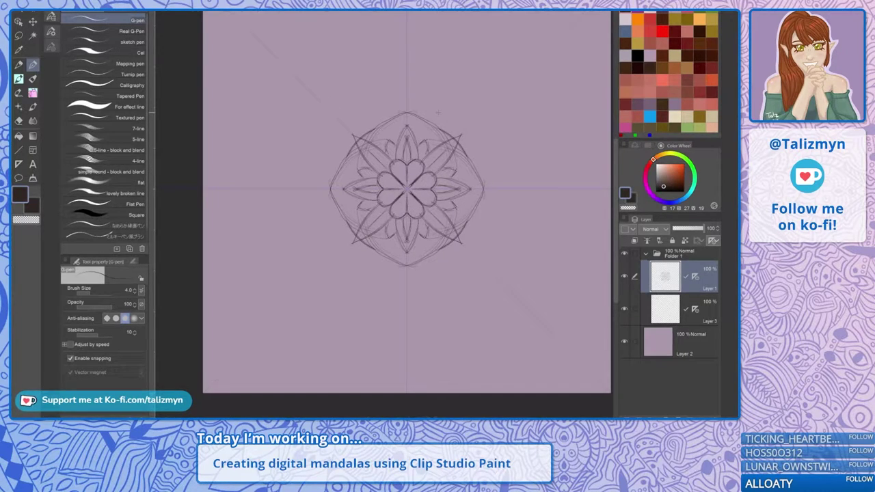
Try curled strokes and tulip-shaped buds around the outline's edge and undo them
mouse_move(452, 107)
mouse_down()
mouse_move(422, 117)
mouse_move(430, 134)
mouse_move(451, 128)
mouse_up()
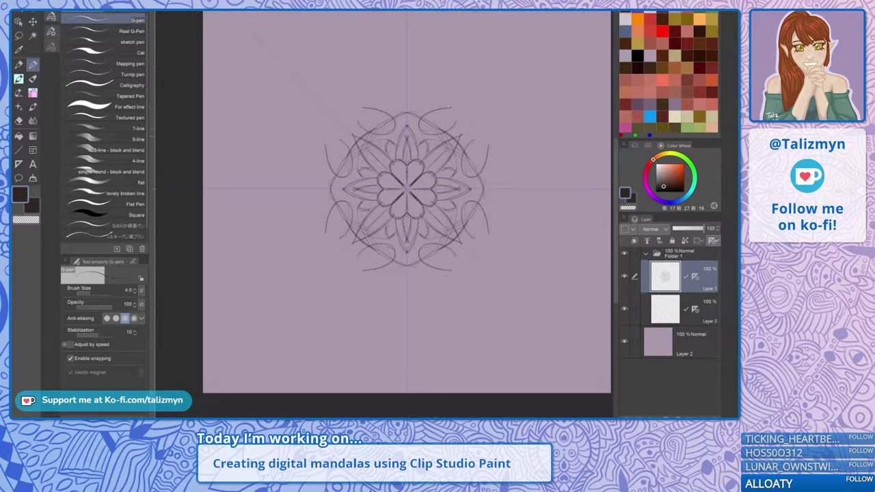
drag(428, 99, 419, 128)
drag(417, 98, 425, 128)
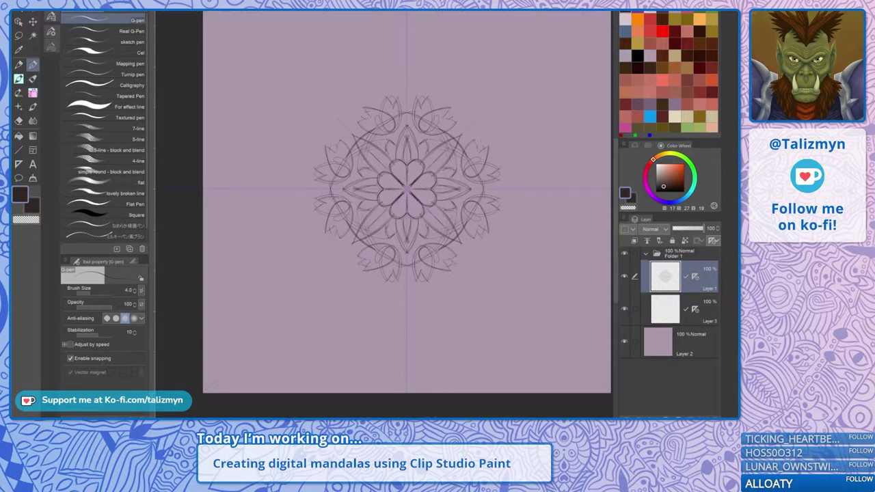
key(ctrl+z)
key(ctrl+z)
key(ctrl+z)
key(ctrl+z)
key(ctrl+z)
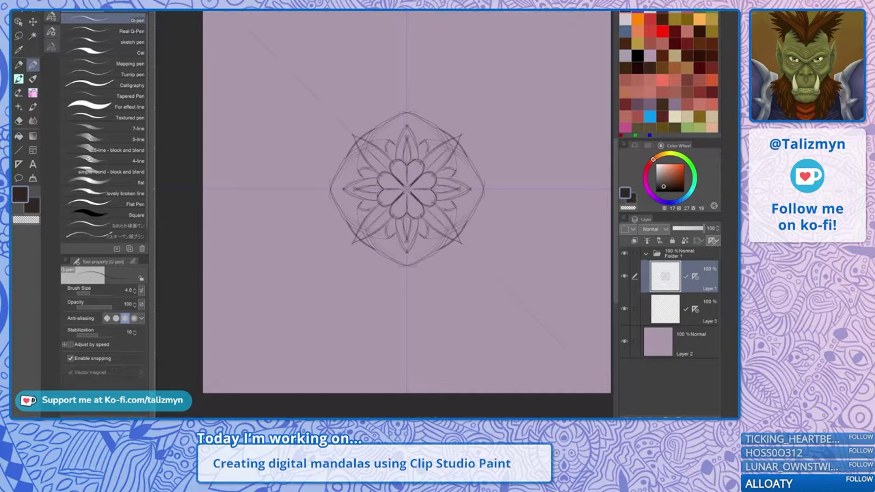
Sketch half-daisies with oval centres around the outline and fill the gaps between them with rounded arcs and rose shapes
mouse_move(426, 119)
mouse_down()
mouse_move(441, 123)
mouse_move(448, 85)
mouse_up()
mouse_move(443, 115)
mouse_down()
mouse_move(468, 102)
mouse_move(445, 119)
mouse_up()
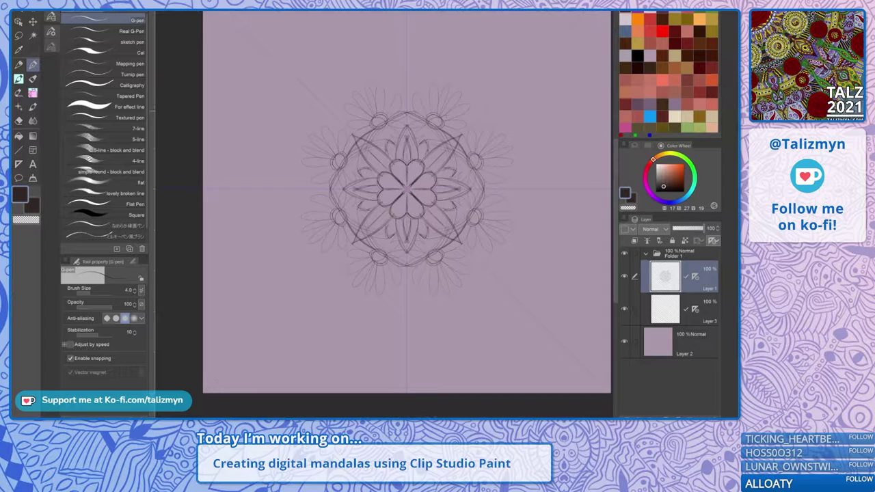
drag(472, 108, 491, 126)
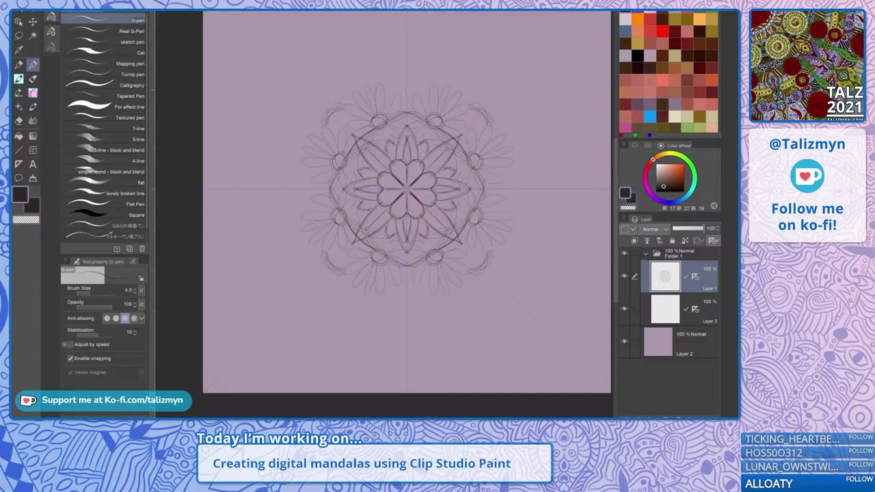
drag(394, 93, 422, 94)
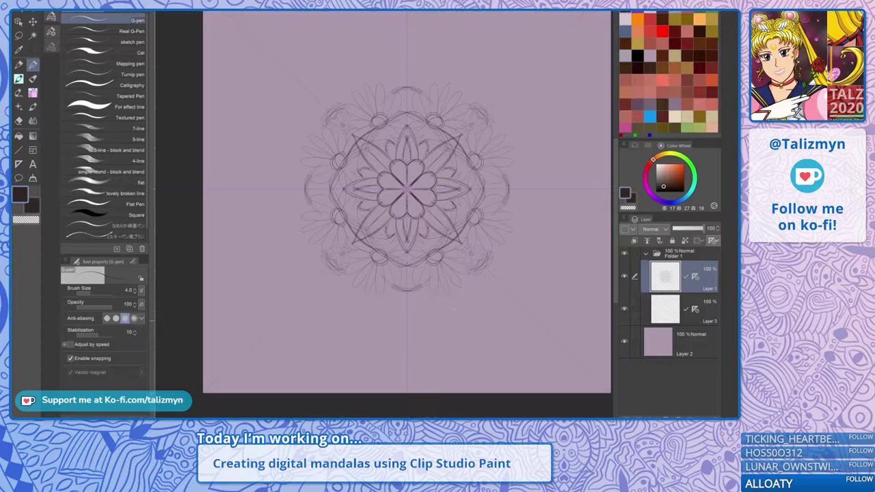
Frame the flower sketch with a large diamond of repeated straight strokes, its corners on the vertical and horizontal axes
drag(410, 355, 571, 194)
mouse_move(417, 341)
mouse_down()
mouse_move(529, 231)
mouse_move(490, 273)
mouse_up()
drag(408, 357, 492, 273)
mouse_move(411, 354)
mouse_down()
mouse_move(437, 325)
mouse_move(424, 341)
mouse_up()
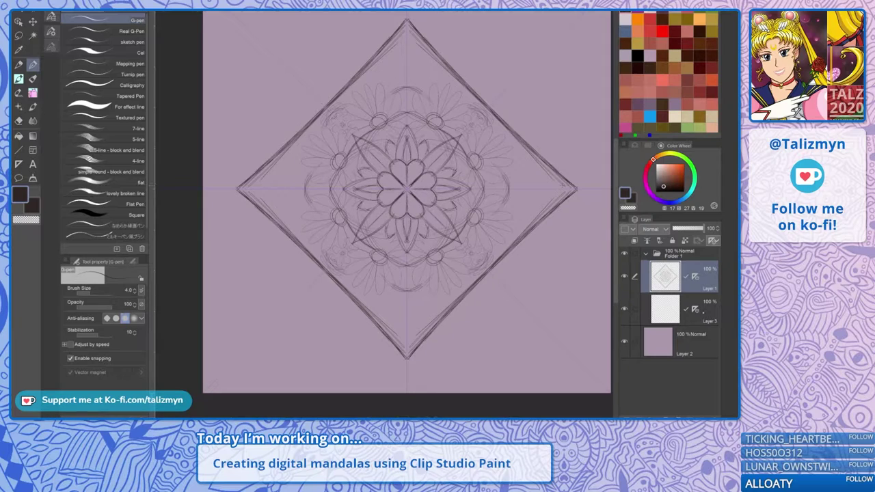
Switch to Layer 3 and a purple colour, try curved strokes outside the diamond, and undo them
click(704, 313)
click(625, 128)
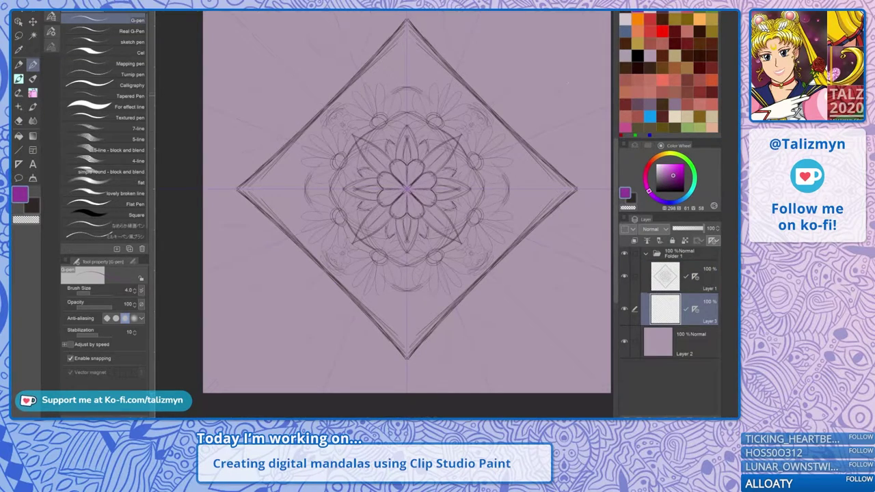
drag(560, 88, 534, 132)
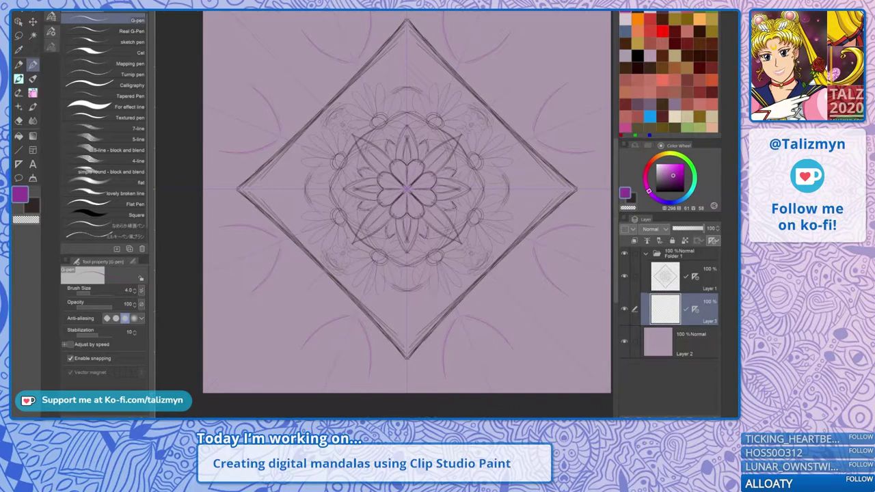
key(ctrl+z)
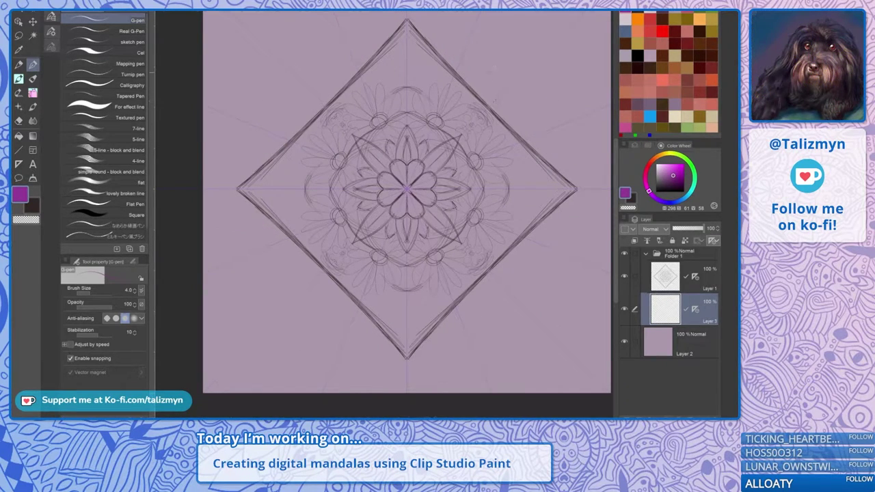
Try several purple petal and branching curve shapes around the diamond's edges on Layer 3 and undo them
drag(490, 102, 532, 31)
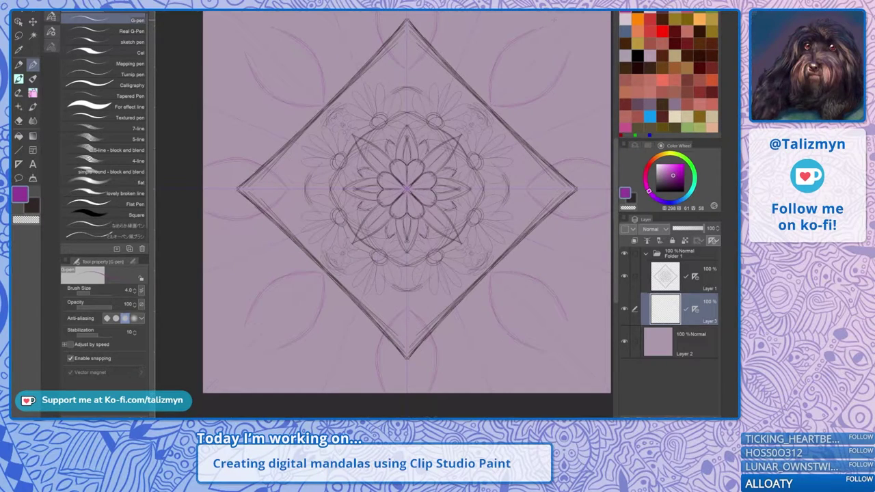
key(ctrl+z)
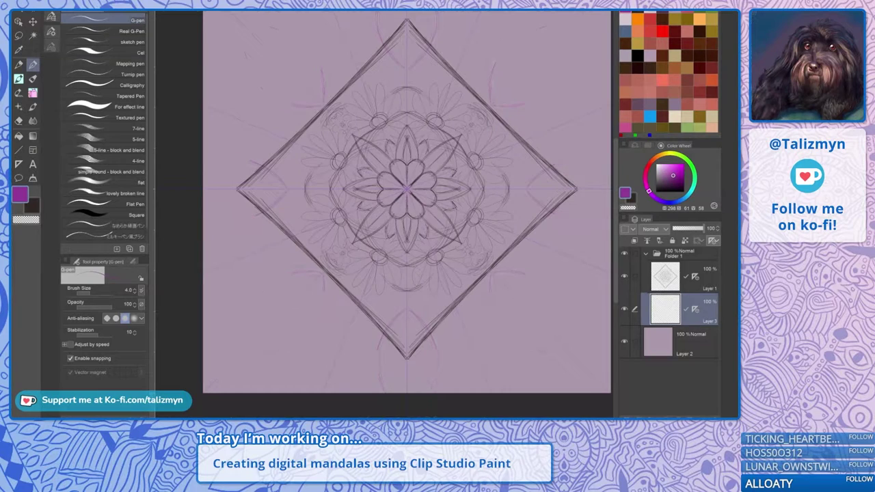
key(ctrl+y)
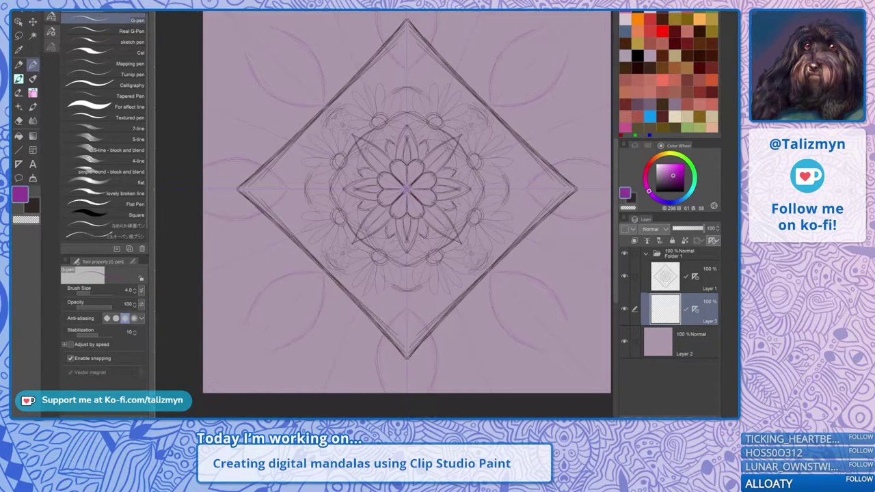
key(ctrl+z)
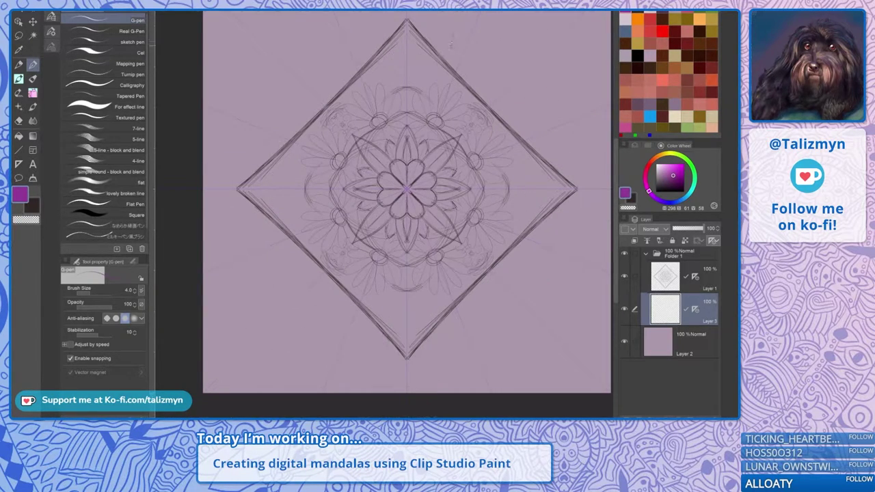
key(ctrl+y)
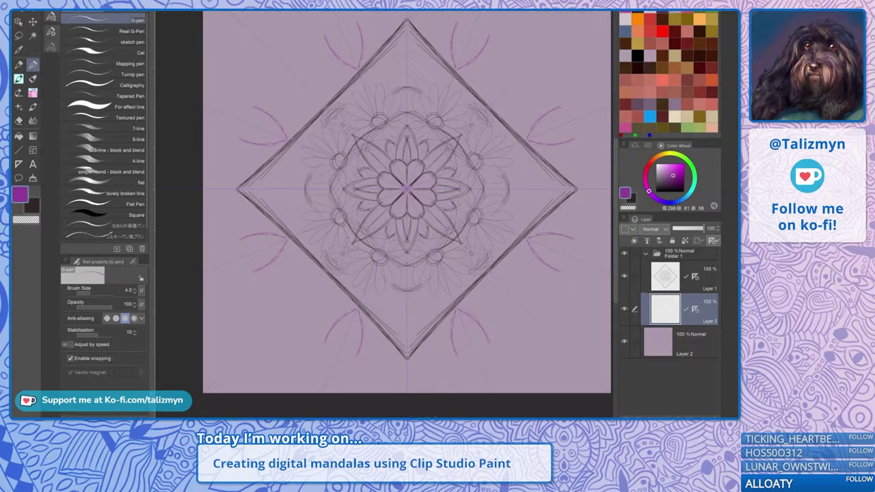
key(ctrl+z)
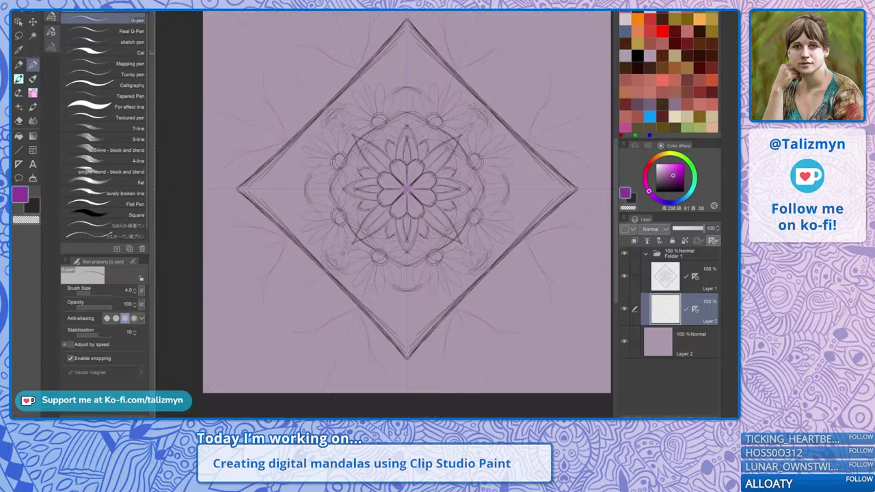
key(ctrl+y)
key(ctrl+z)
Try a purple zigzag of straight star points radiating from behind the diamond on Layer 3 and undo it
mouse_move(433, 43)
mouse_down()
mouse_move(481, 16)
mouse_move(492, 70)
mouse_up()
drag(559, 37, 471, 78)
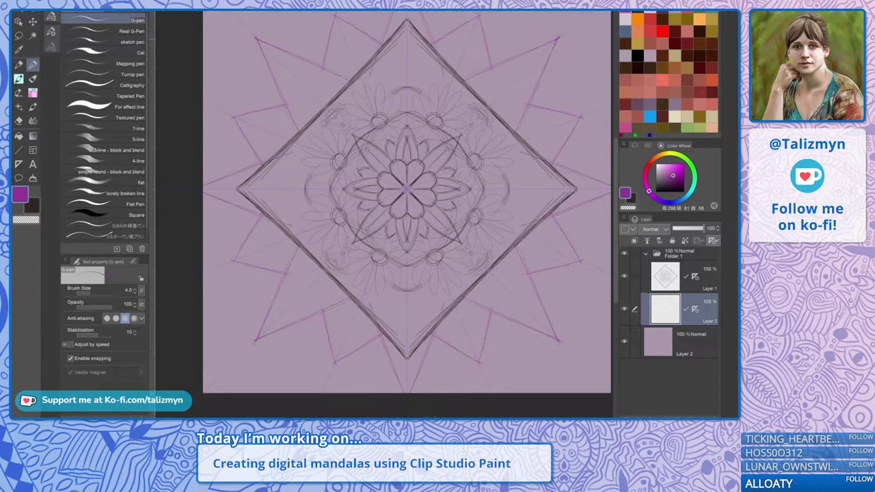
drag(560, 36, 470, 78)
key(ctrl+z)
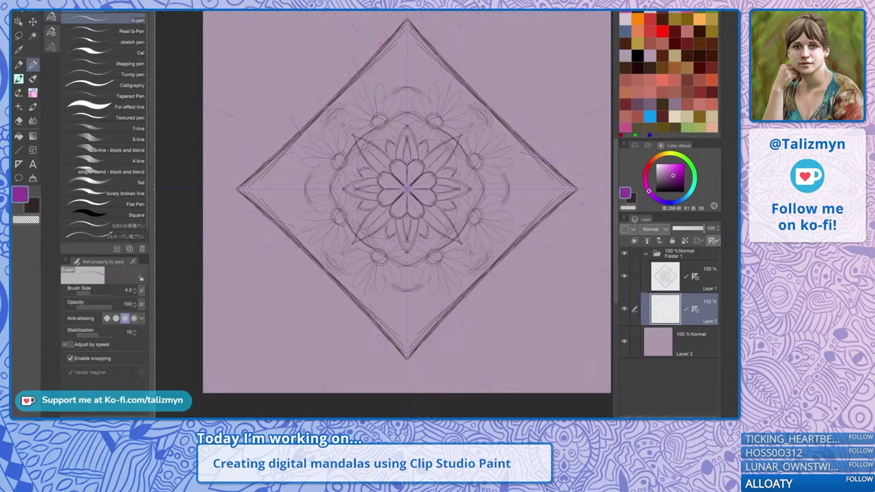
Return to Layer 1 with the dark brown colour, clear its sketch, and collapse Folder 1
click(706, 280)
click(662, 117)
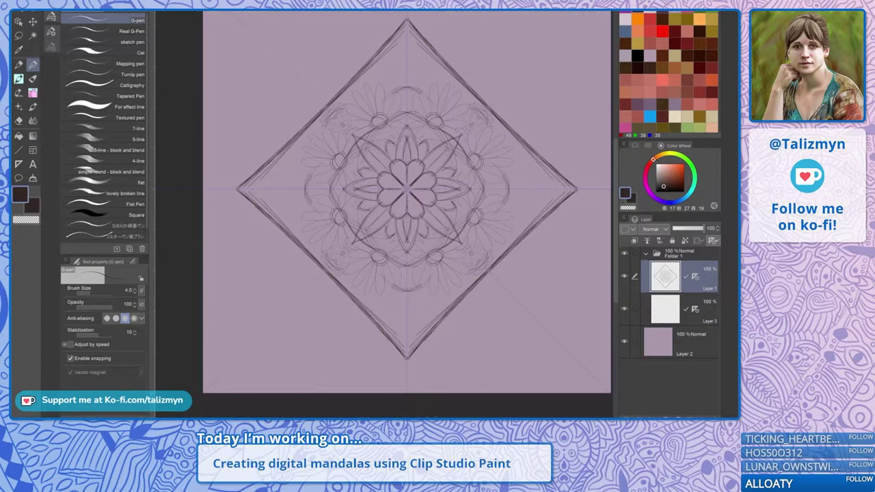
key(Delete)
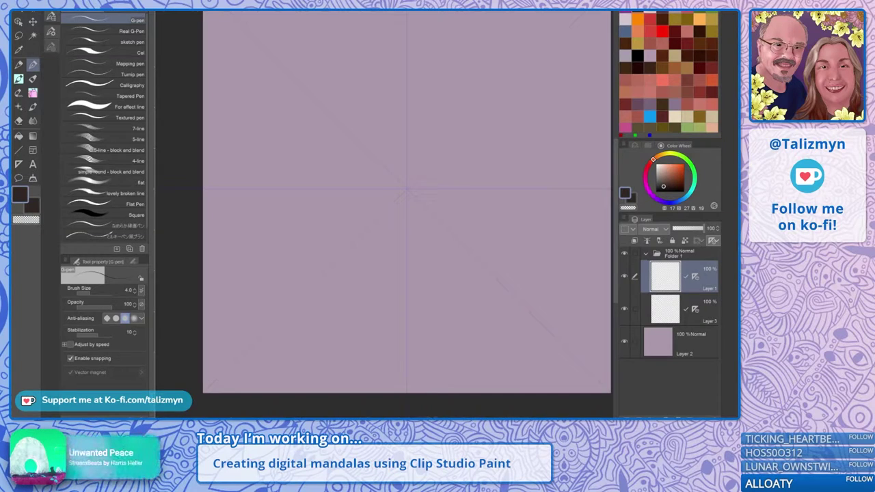
click(646, 254)
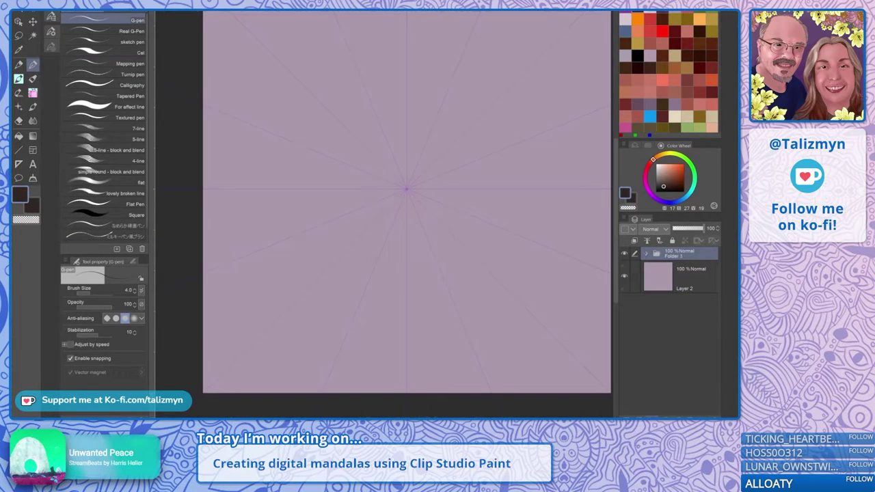
Create a layer folder above Folder 1 and place a six-line symmetrical ruler with line symmetry at the canvas centre
click(652, 417)
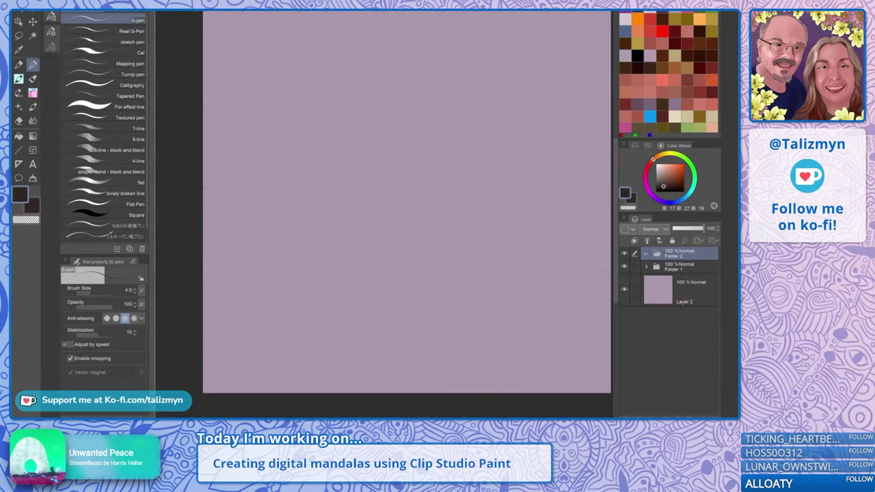
key(u)
click(135, 292)
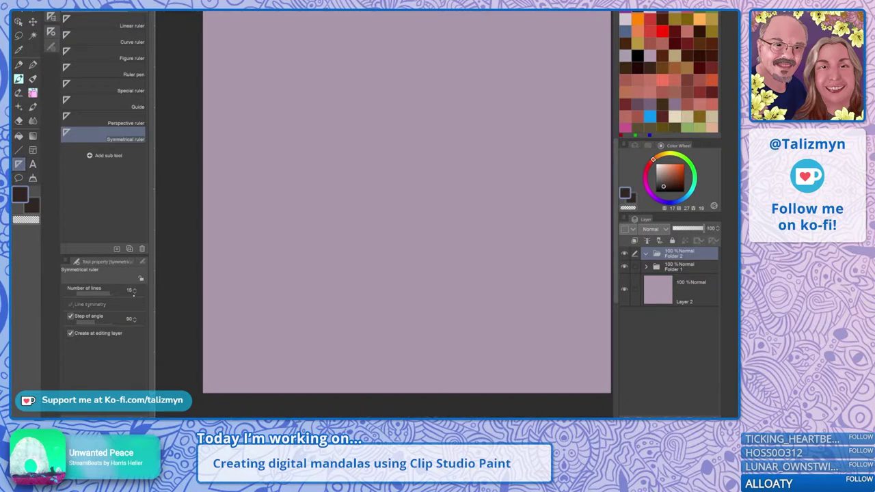
click(135, 291)
click(135, 292)
click(135, 292)
click(135, 291)
click(135, 292)
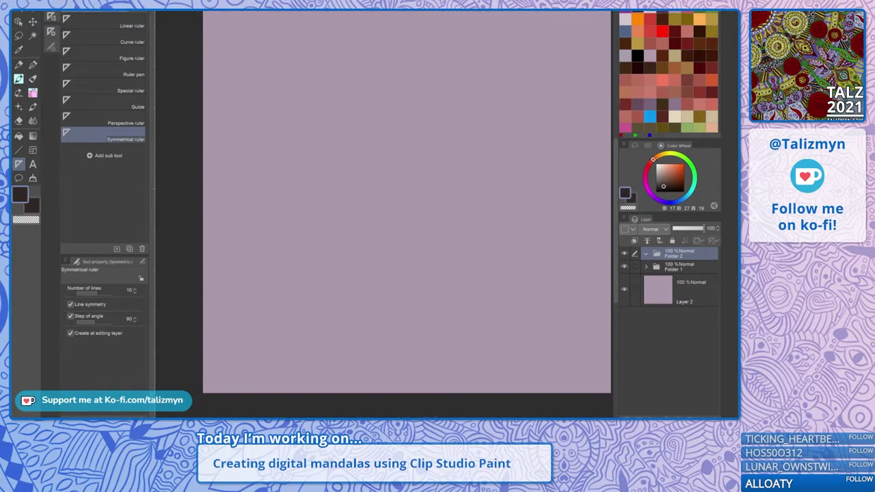
click(135, 292)
click(135, 292)
click(134, 292)
click(134, 293)
drag(407, 192, 408, 187)
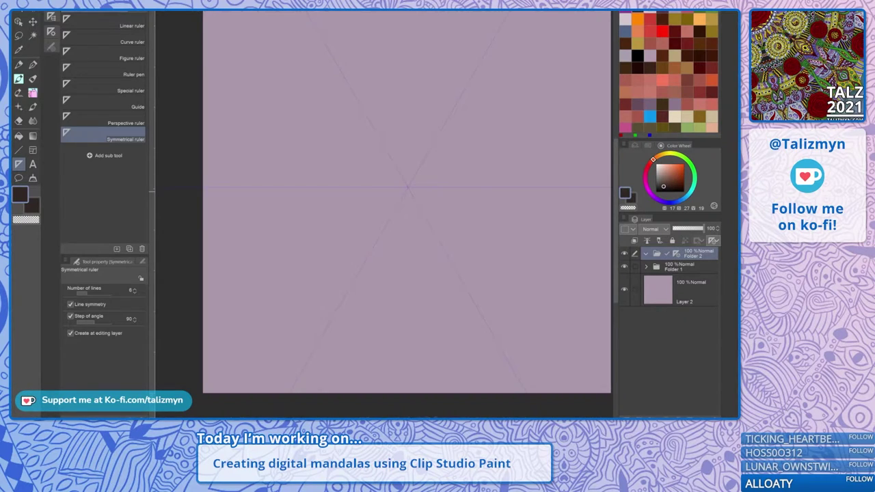
Undo the symmetrical ruler placed on Folder 2 and select that folder
key(o)
click(416, 182)
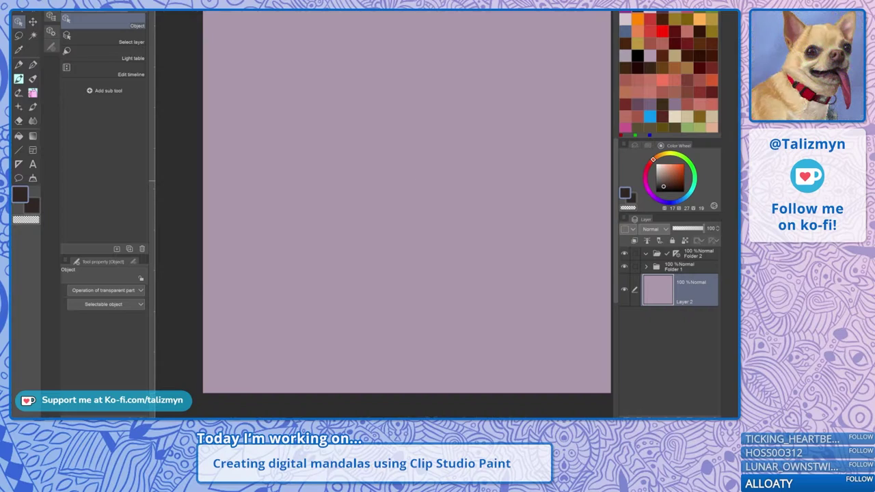
key(ctrl+z)
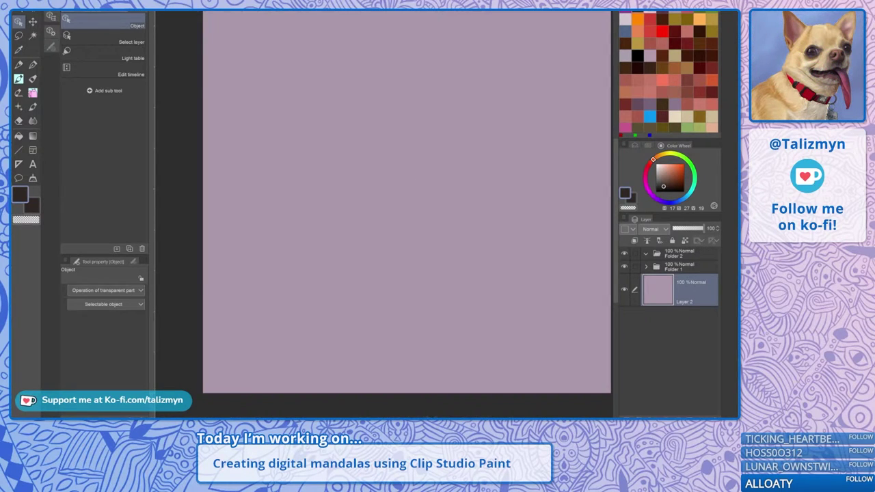
click(646, 254)
click(685, 255)
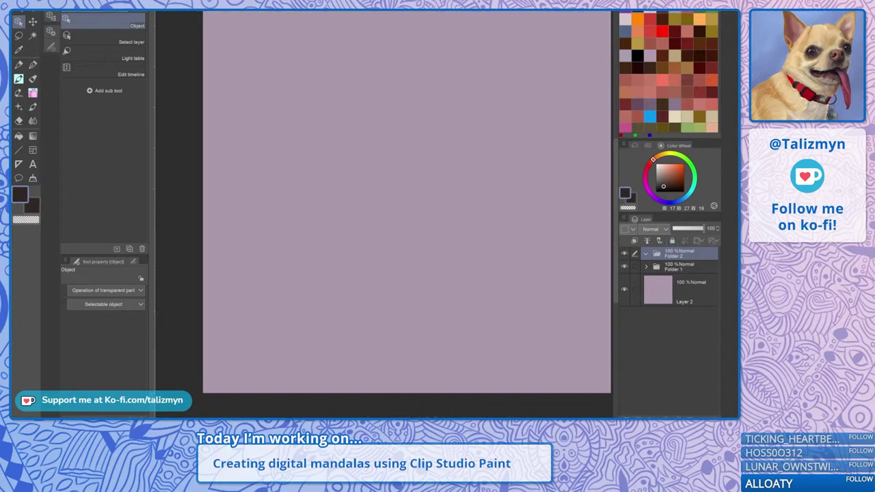
Add a new raster layer inside Folder 2 and make it the active layer
key(ctrl+shift+n)
click(695, 322)
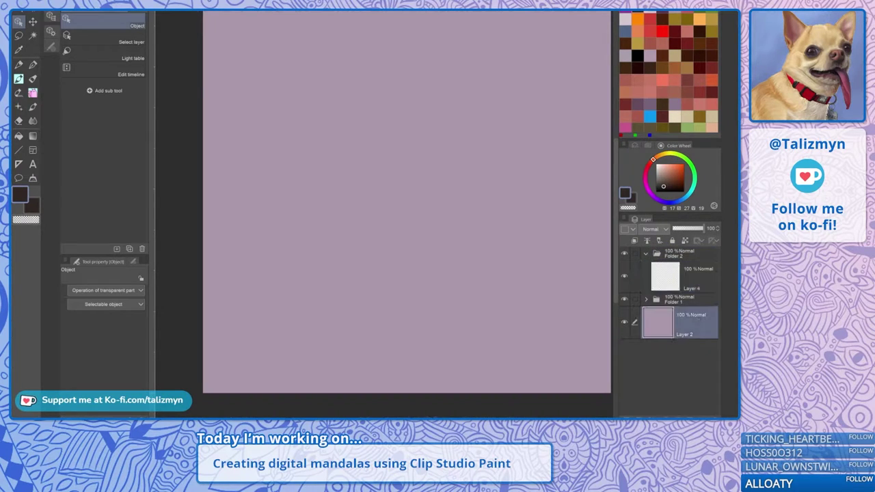
click(646, 299)
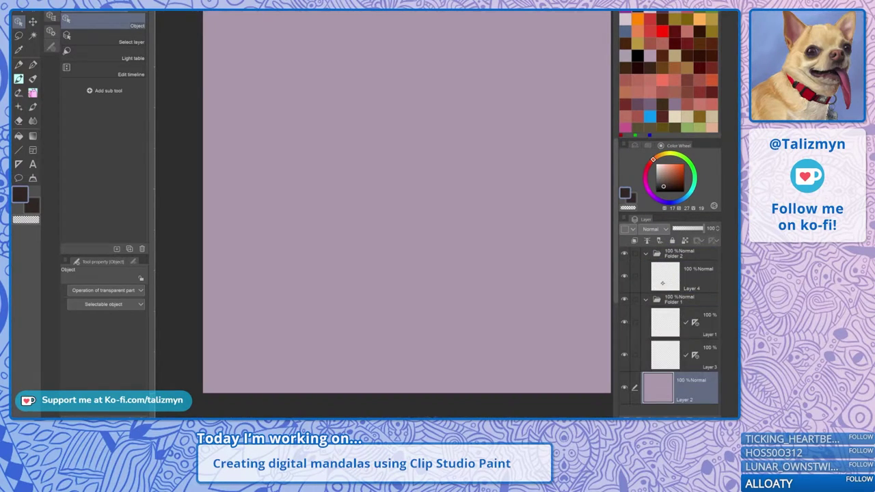
click(646, 299)
click(676, 277)
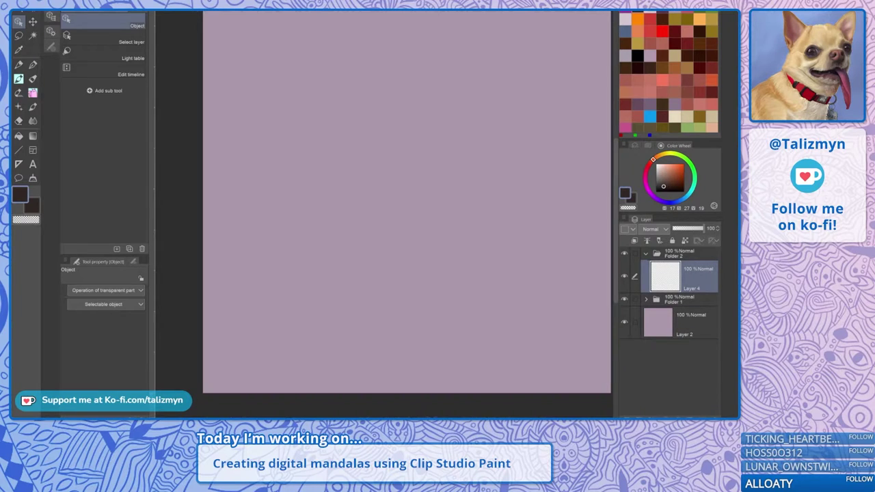
Place a six-line symmetrical ruler on Layer 4 and adjust its centre X and Y onto the canvas centre
click(18, 164)
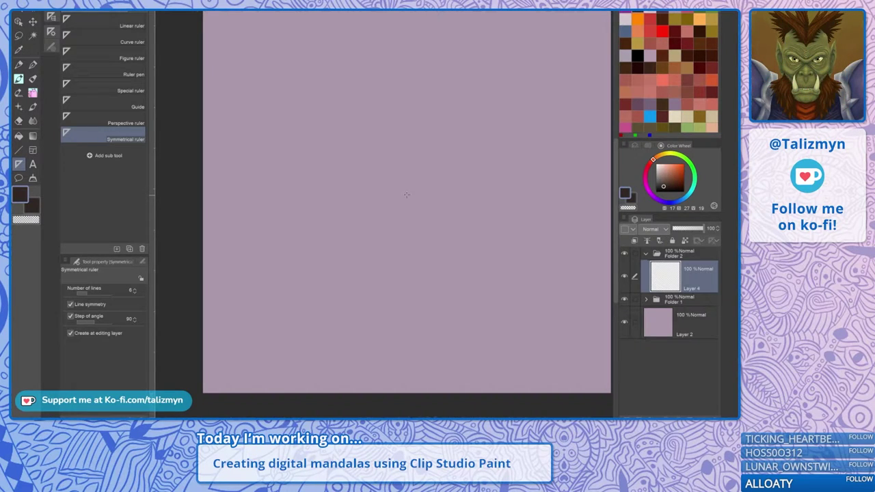
drag(406, 195, 407, 181)
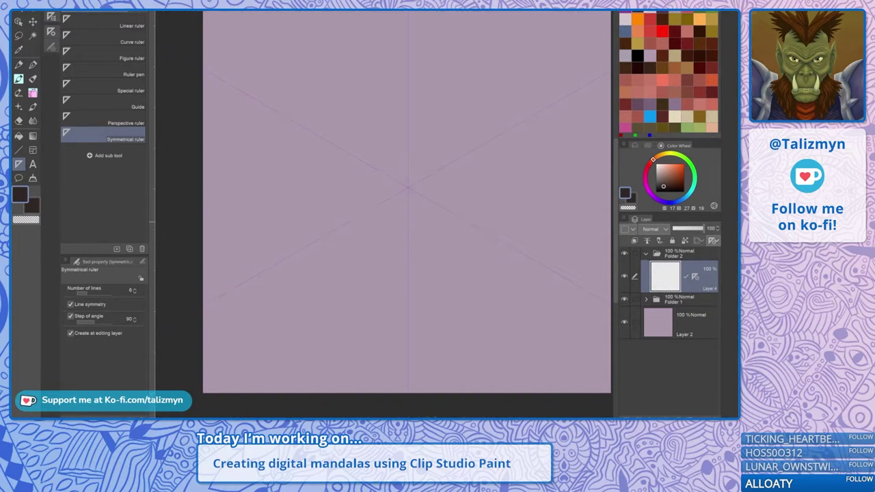
key(o)
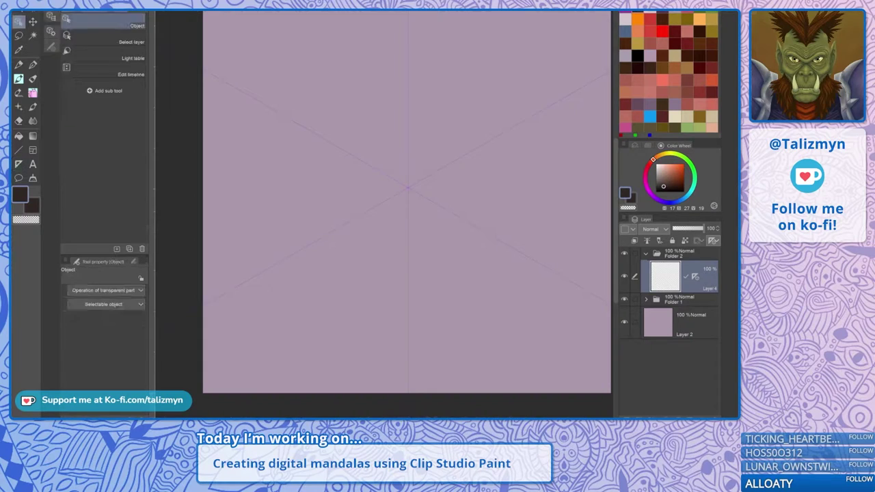
click(414, 194)
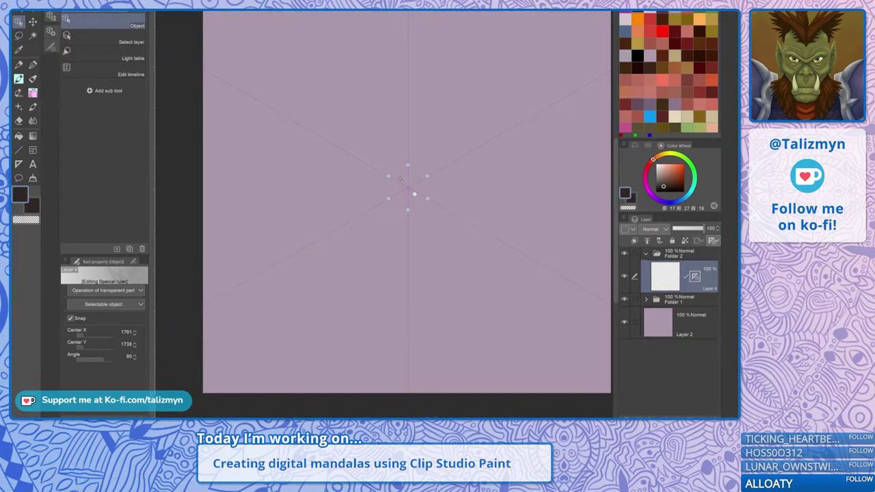
click(134, 342)
drag(414, 196, 413, 196)
click(135, 334)
click(134, 334)
Try a curved triangle around the centre and larger hexagonal strokes near the canvas edges on Layer 4 with the G-pen, and undo them
key(p)
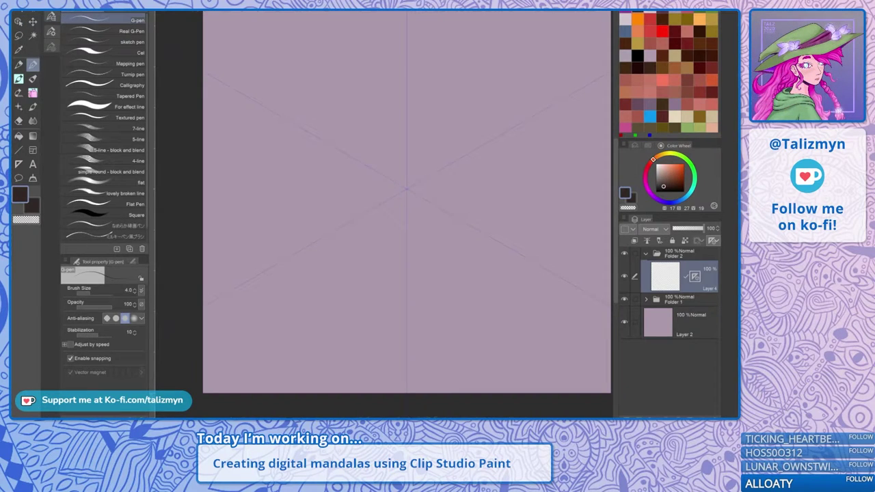
drag(407, 116, 466, 184)
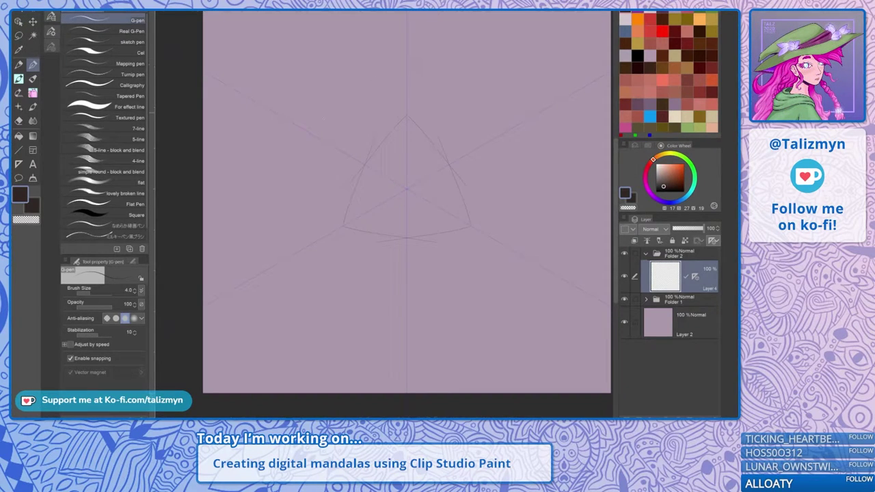
drag(407, 60, 316, 122)
mouse_move(408, 45)
mouse_down()
mouse_move(384, 37)
mouse_move(287, 84)
mouse_move(243, 118)
mouse_move(231, 162)
mouse_move(234, 145)
mouse_move(274, 323)
mouse_move(318, 369)
mouse_up()
drag(231, 99, 236, 259)
key(Delete)
drag(234, 64, 256, 53)
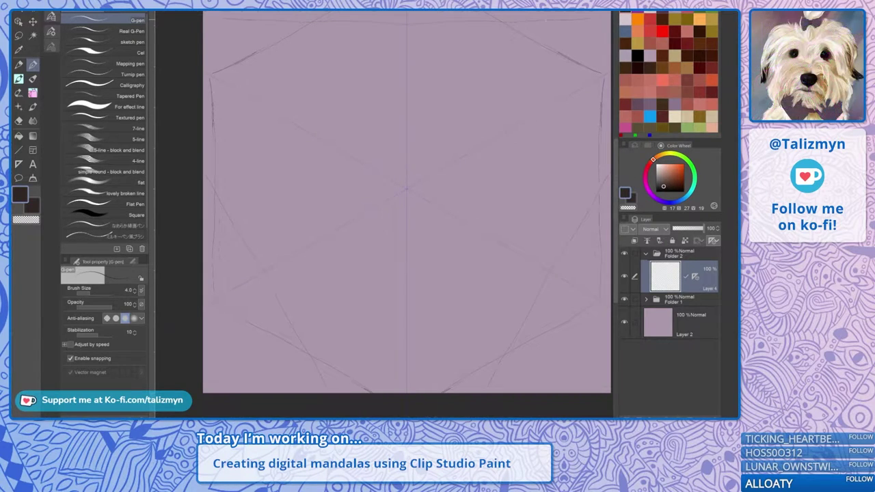
key(ctrl+z)
key(ctrl+z)
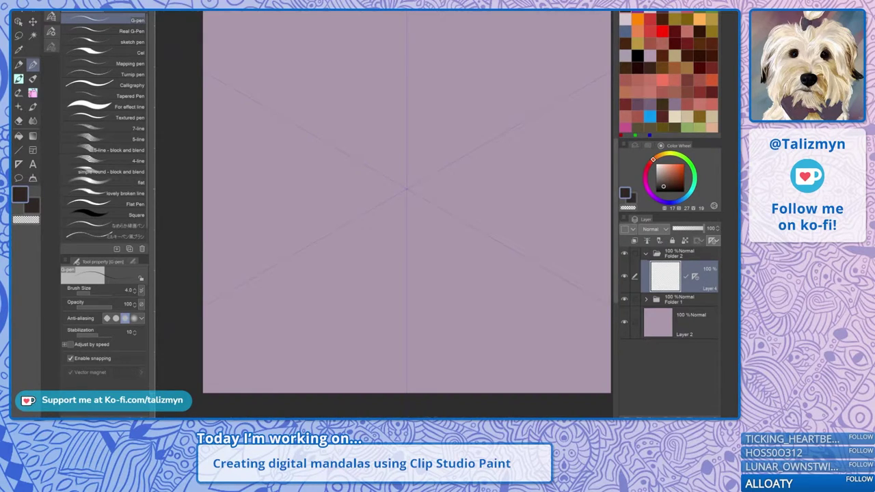
Try large overlapping rounded outlines along the canvas edges on Layer 4 and undo them
click(166, 5)
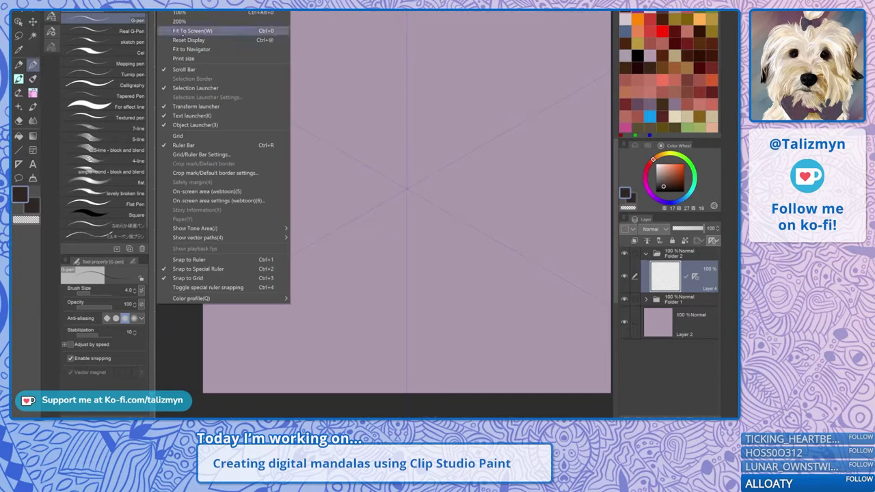
click(191, 31)
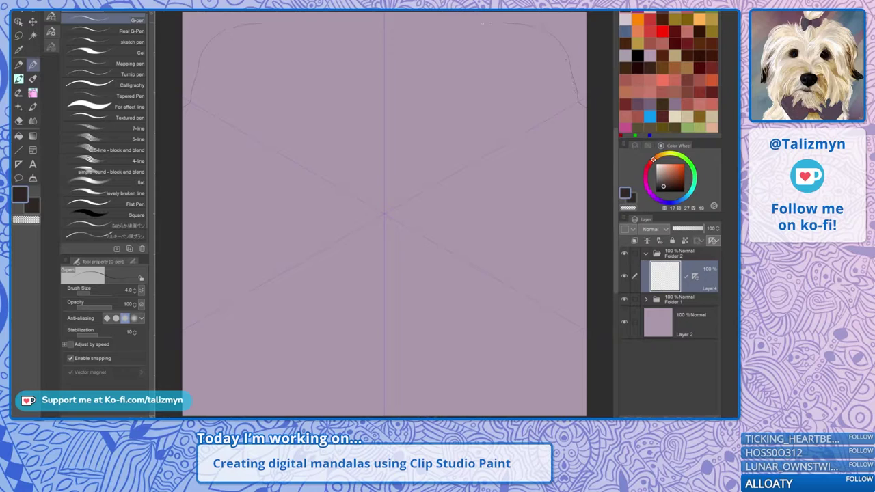
mouse_move(483, 24)
mouse_down()
mouse_move(386, 33)
mouse_move(567, 85)
mouse_move(578, 150)
mouse_move(569, 337)
mouse_up()
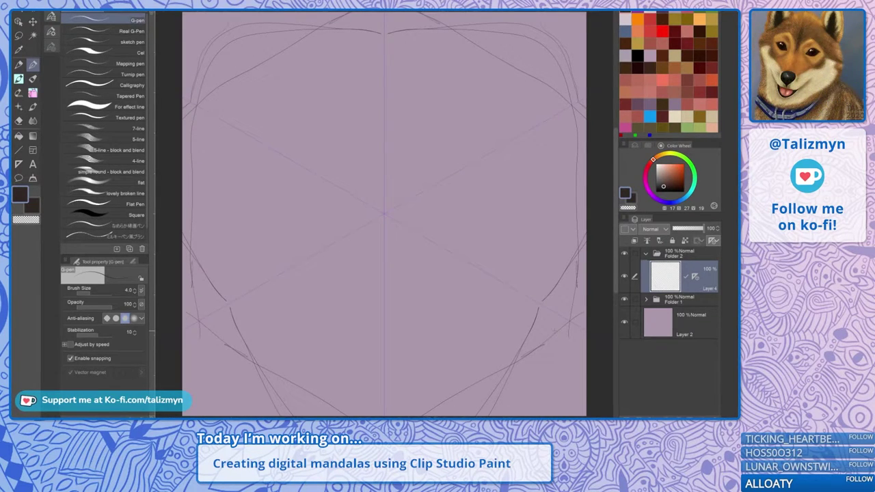
scroll(522, 194, down, 3)
drag(420, 208, 405, 207)
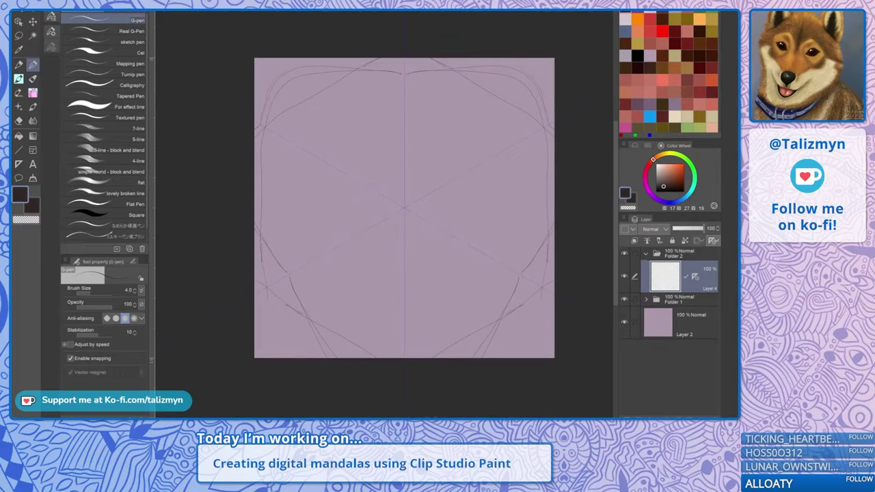
key(ctrl+z)
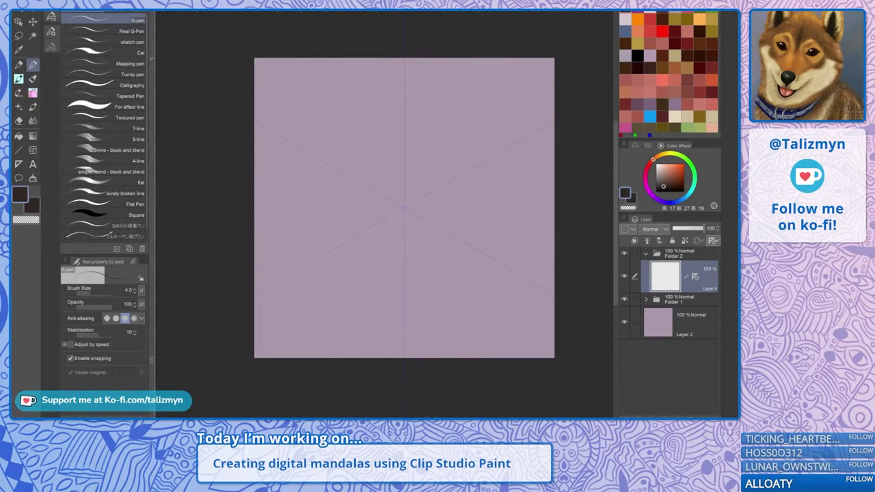
Delete the six-line symmetrical ruler from Layer 4
click(695, 277)
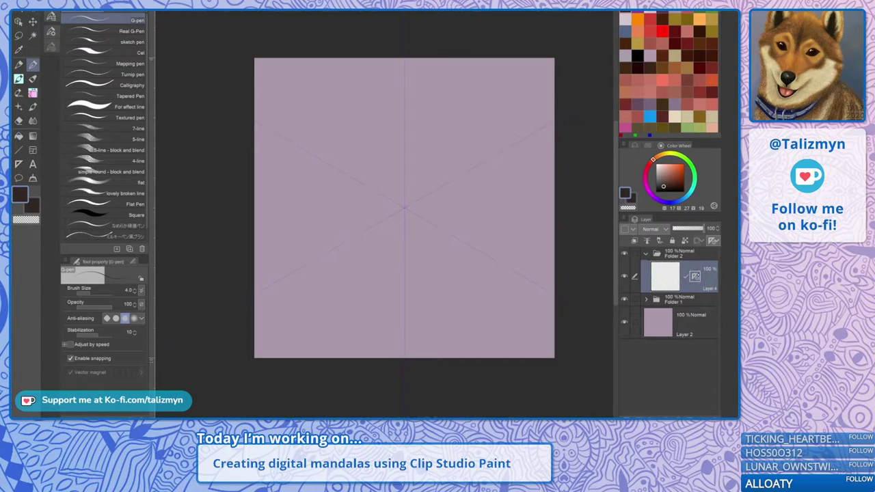
key(Delete)
click(392, 136)
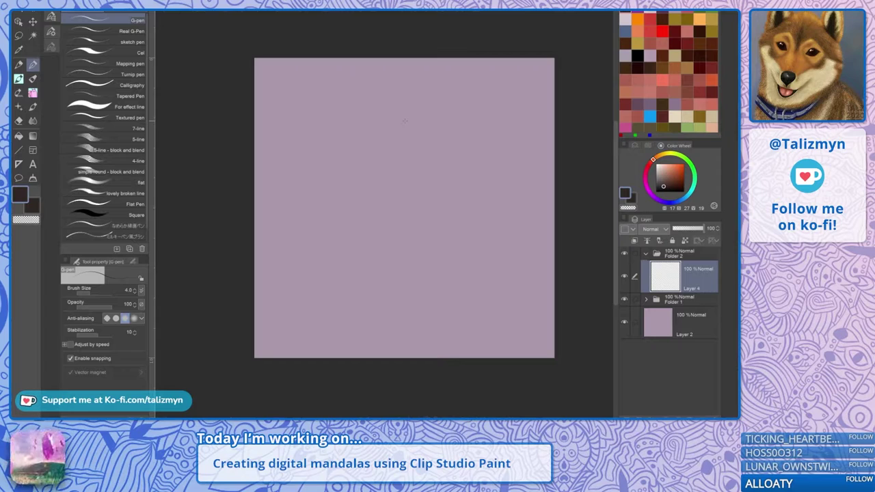
Place a five-line symmetrical ruler at the canvas centre on Layer 4
key(u)
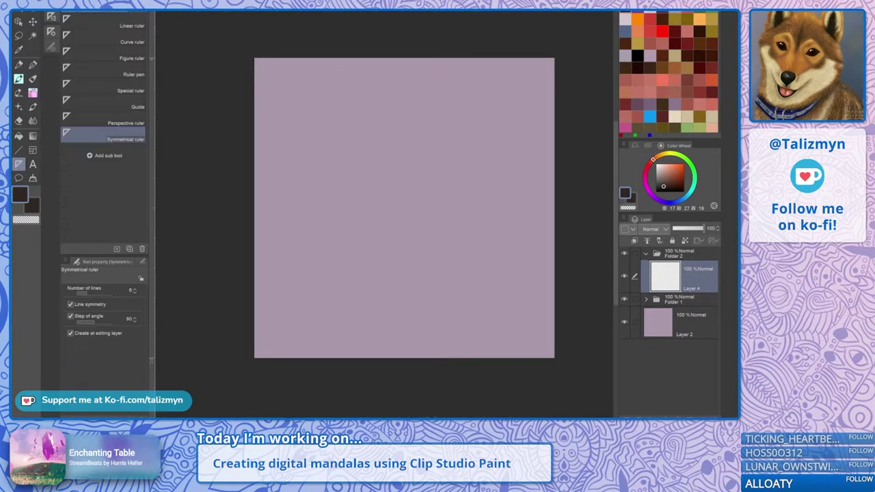
click(134, 293)
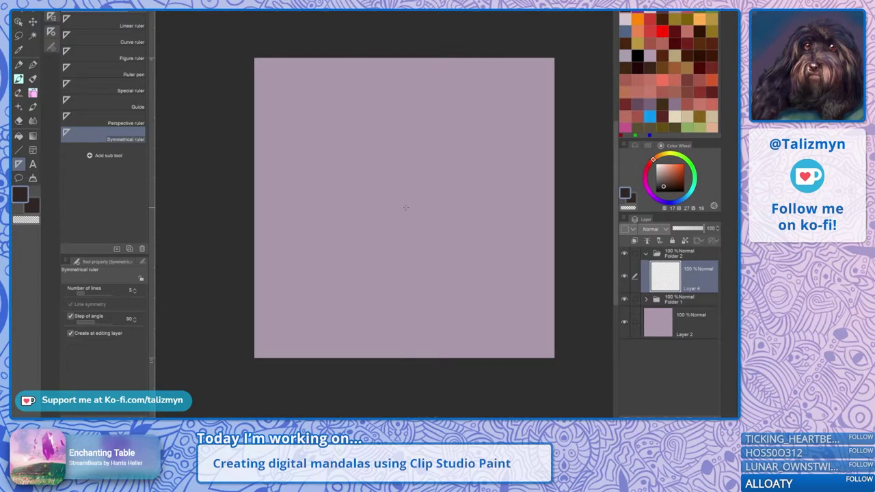
drag(405, 207, 405, 209)
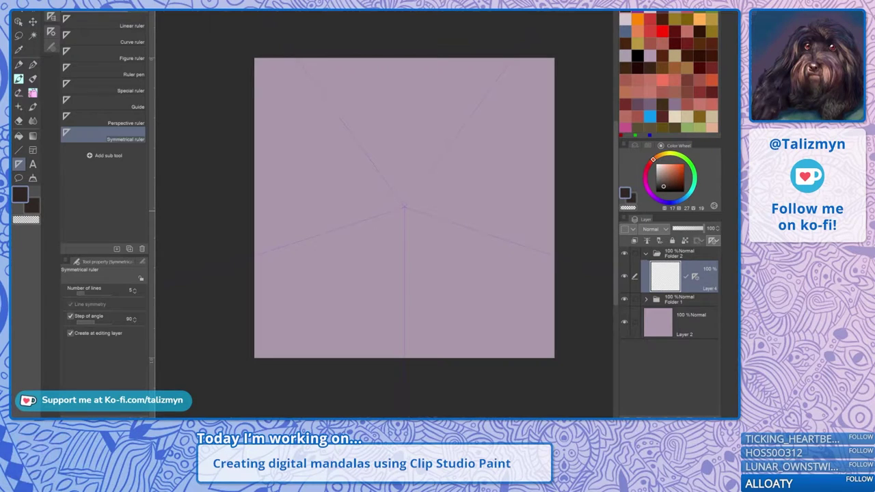
Delete Layer 4 with its five-line ruler and Folder 2
click(714, 414)
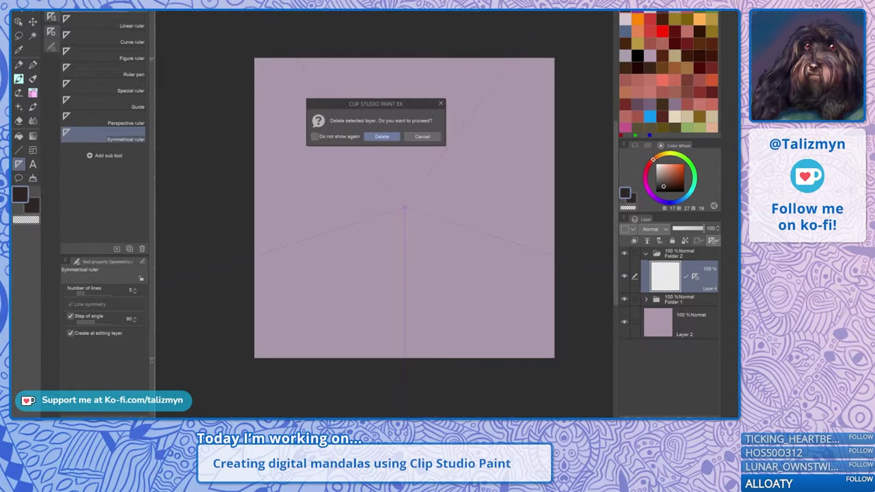
click(382, 136)
key(Delete)
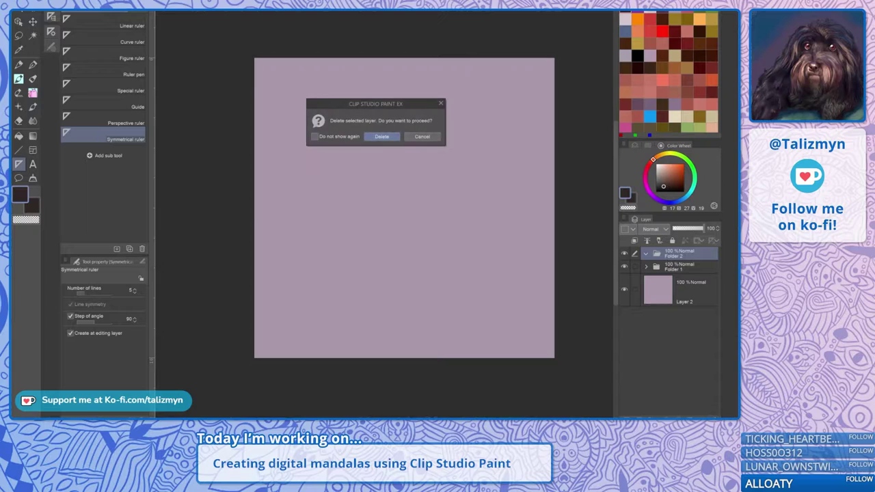
key(Return)
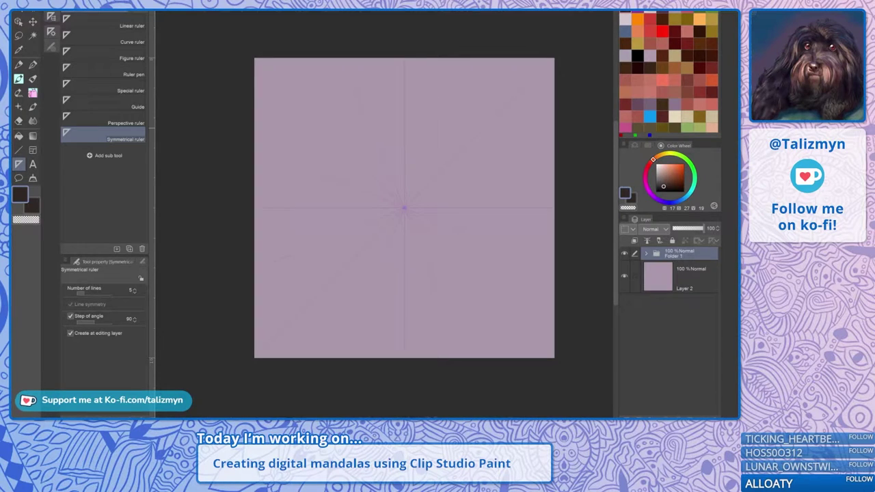
Expand Folder 1, select Layer 1, try an off-centre five-line symmetrical ruler on it, and undo the ruler
click(665, 277)
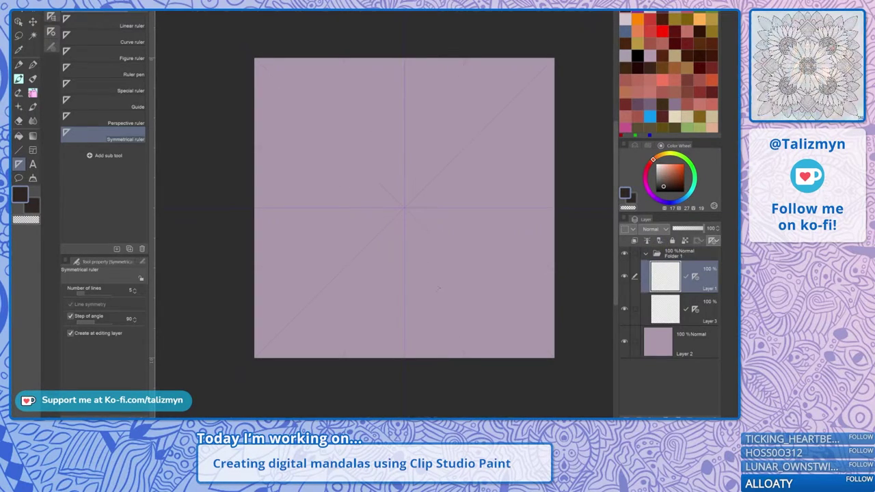
drag(438, 294, 470, 142)
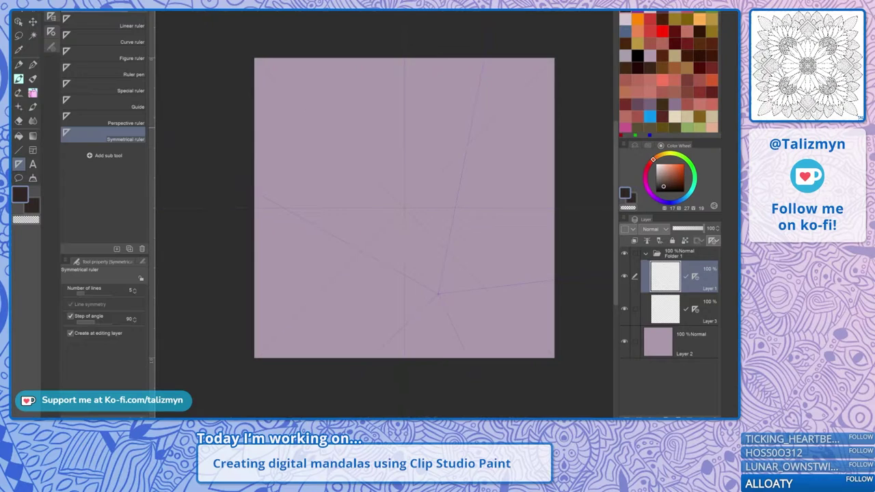
key(ctrl+z)
Switch to the G-pen, enlarge the canvas view, sketch a large trial circle around the centre on Layer 1, and undo it
click(33, 64)
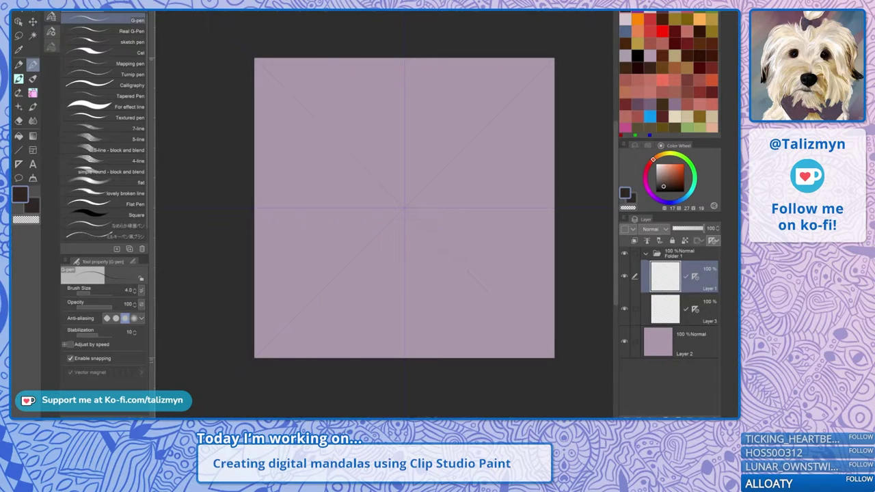
click(164, 12)
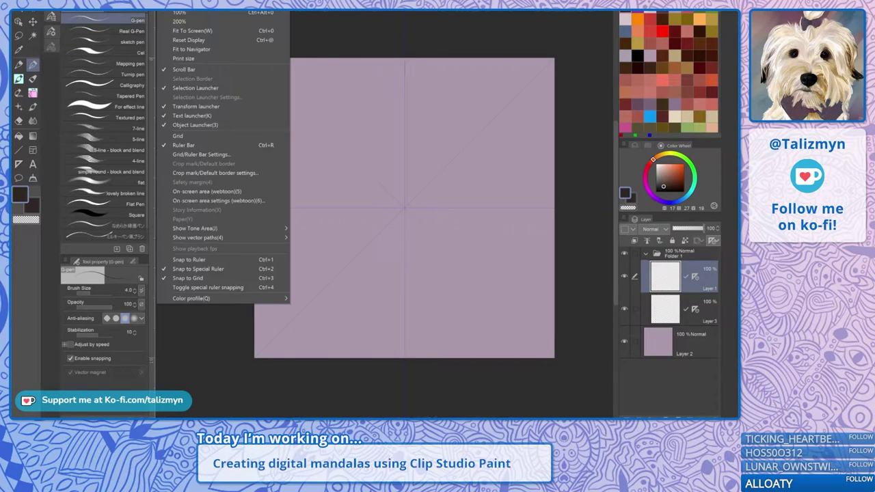
click(197, 38)
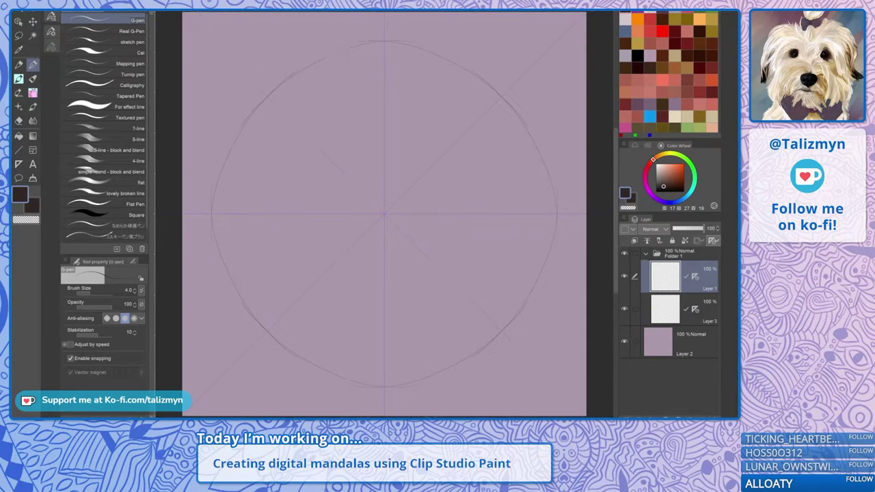
key(ctrl+z)
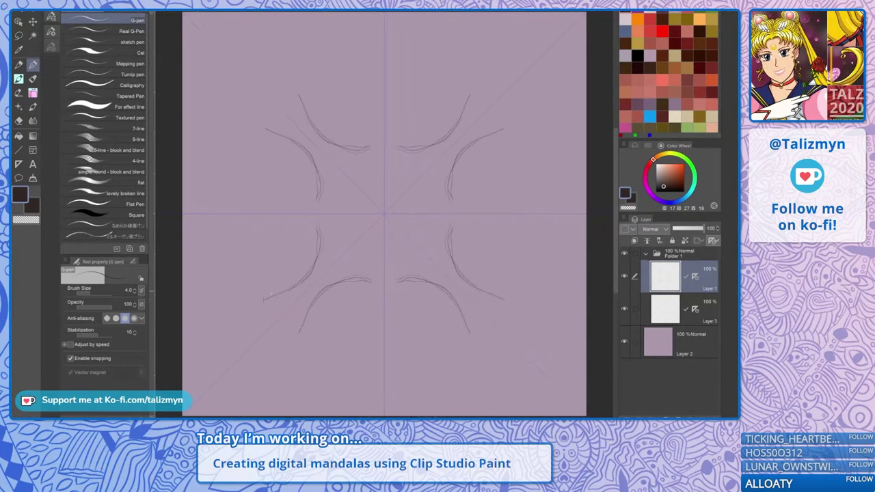
Try curved symmetrical branches with leaves and round berries on Layer 1, then clear the layer
drag(252, 305, 244, 327)
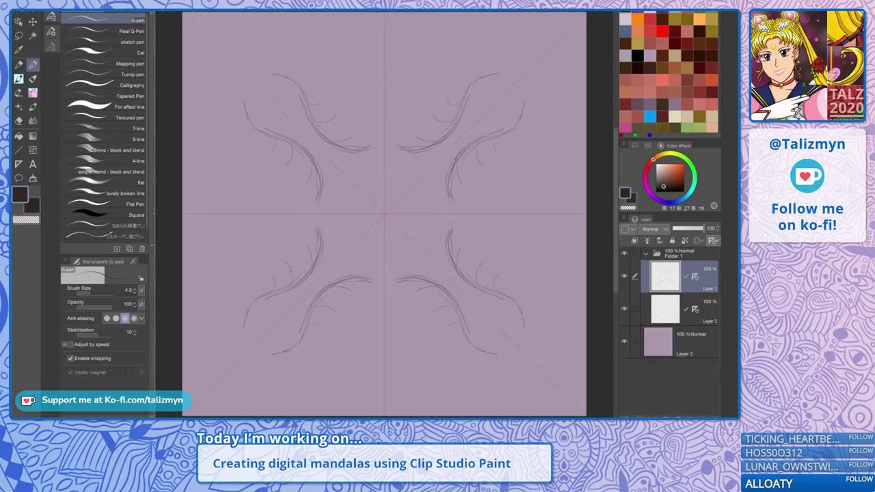
drag(316, 225, 274, 280)
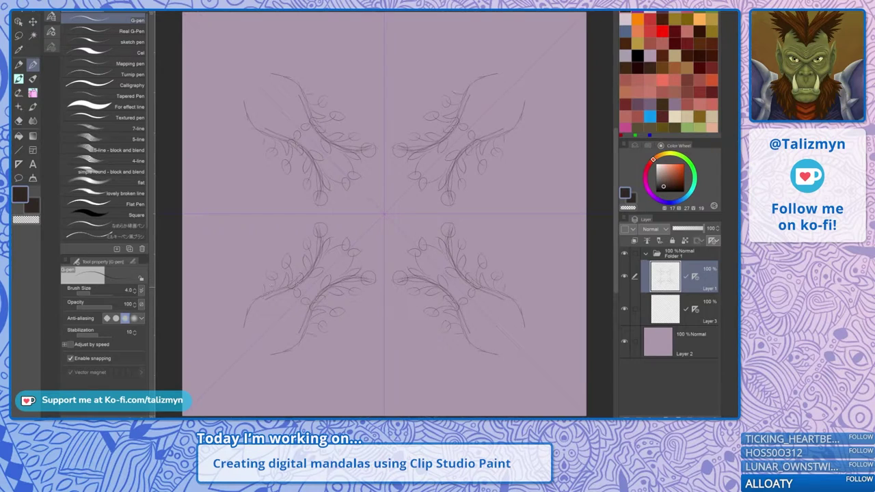
drag(313, 90, 318, 100)
drag(281, 76, 300, 98)
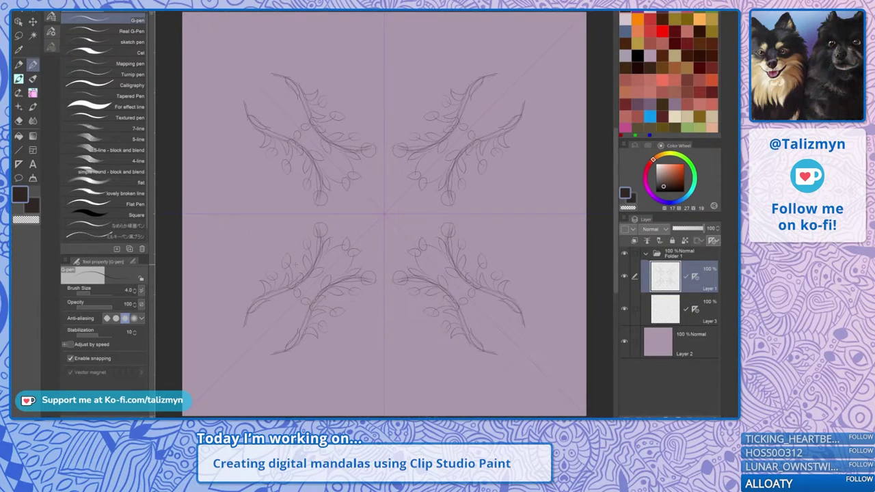
key(Delete)
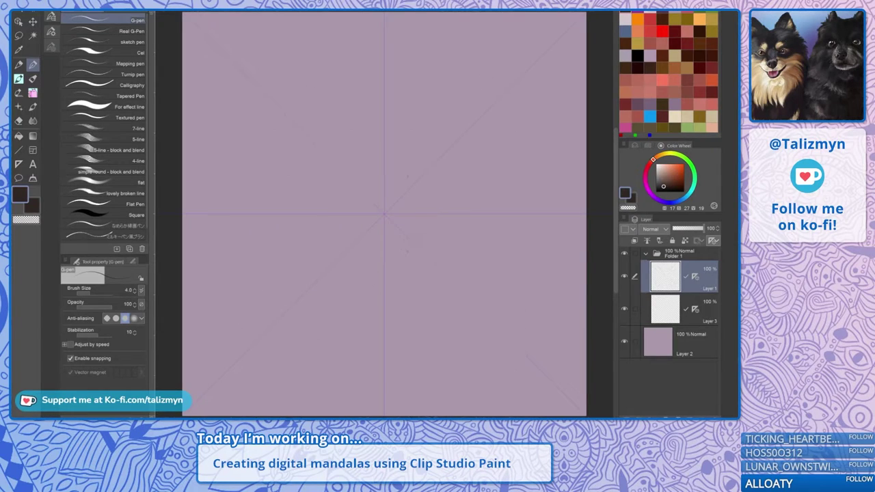
Sketch S-curved stems radiating from the centre, with inner curling branches and small leaves along their outer ends
mouse_move(418, 105)
mouse_down()
mouse_move(448, 65)
mouse_move(419, 101)
mouse_move(425, 137)
mouse_move(402, 177)
mouse_up()
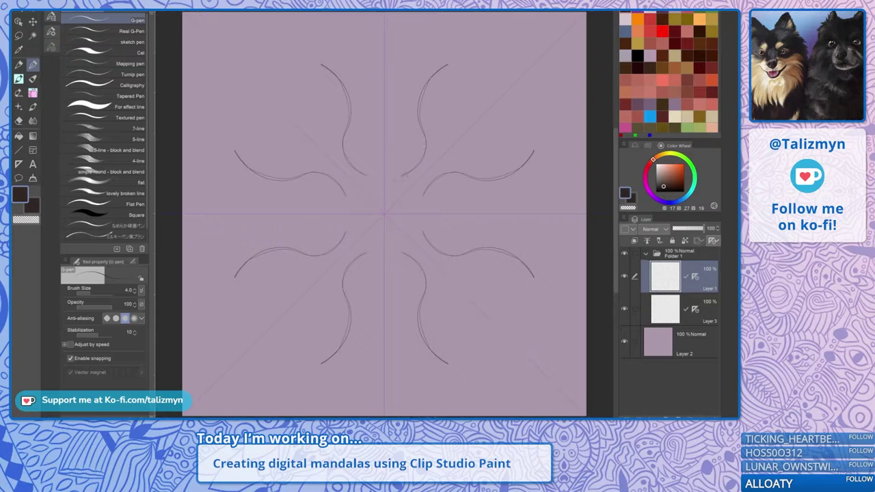
drag(425, 83, 473, 56)
drag(422, 98, 450, 70)
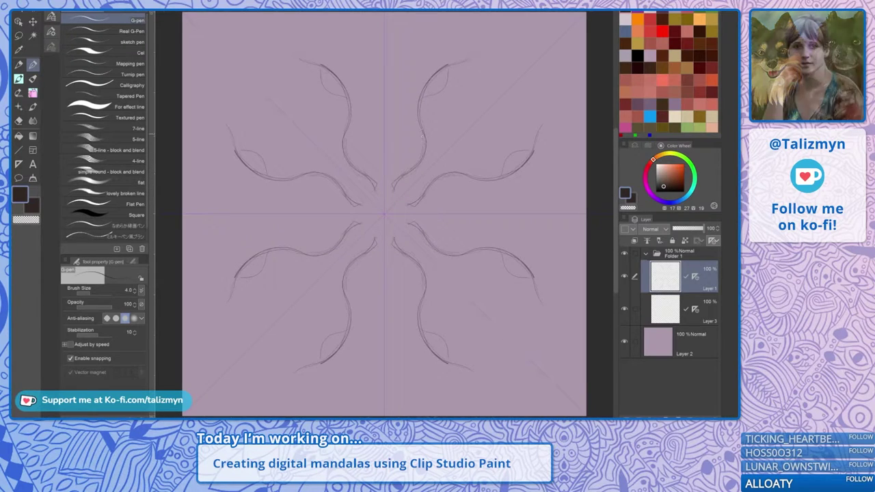
drag(404, 105, 417, 122)
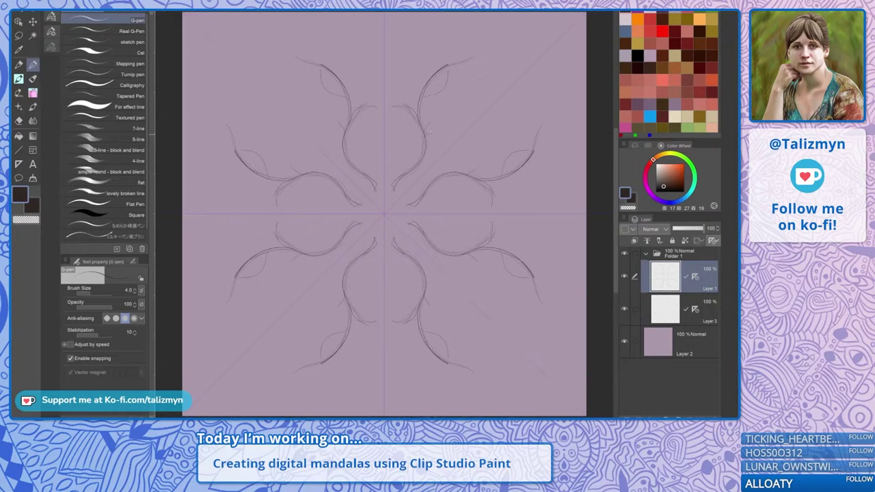
drag(426, 133, 435, 120)
drag(425, 93, 452, 85)
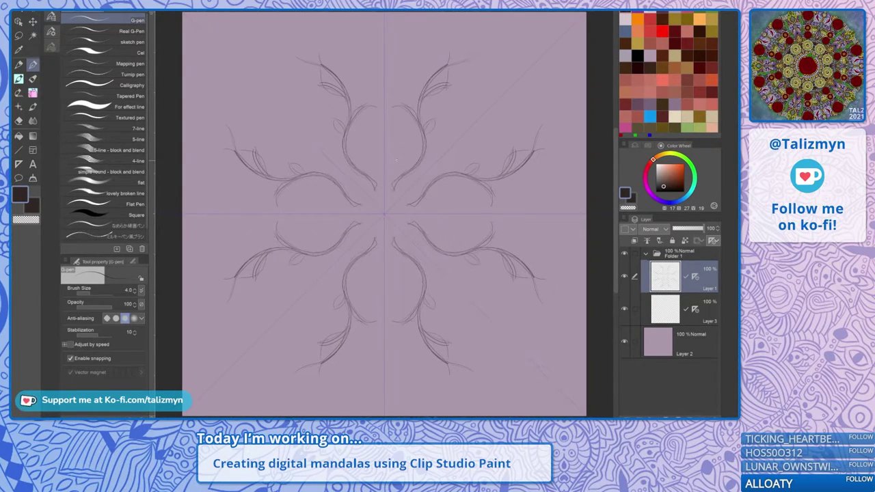
Try pointed leaf shapes inside the curls and between the stems, and undo them
key(ctrl+z)
drag(395, 164, 407, 134)
mouse_move(395, 164)
mouse_down()
mouse_move(407, 133)
mouse_move(457, 123)
mouse_up()
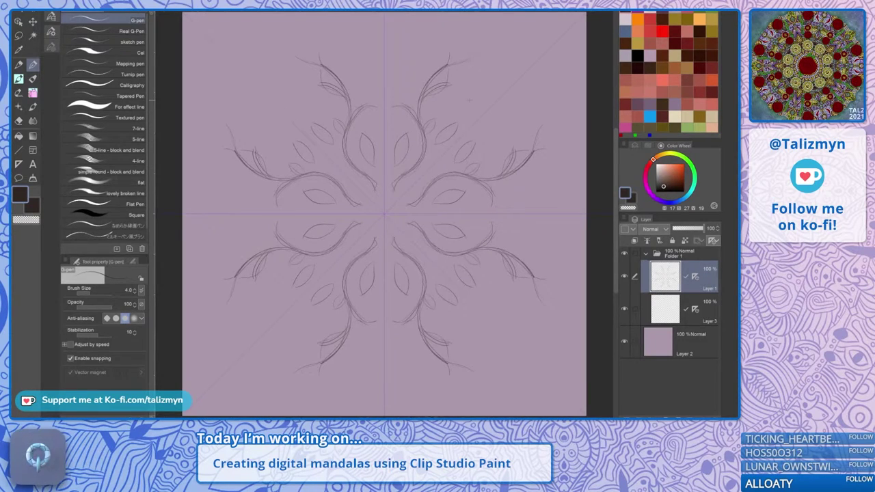
key(ctrl+z)
key(ctrl+z)
key(ctrl+z)
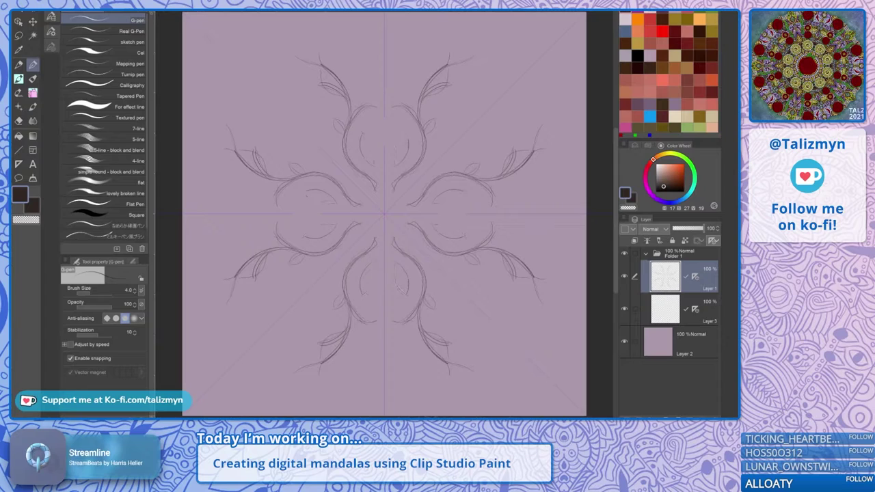
Draw a small double circle at the mandala's centre and a round berry inside each curl
key(ctrl+y)
key(ctrl+z)
drag(387, 201, 397, 216)
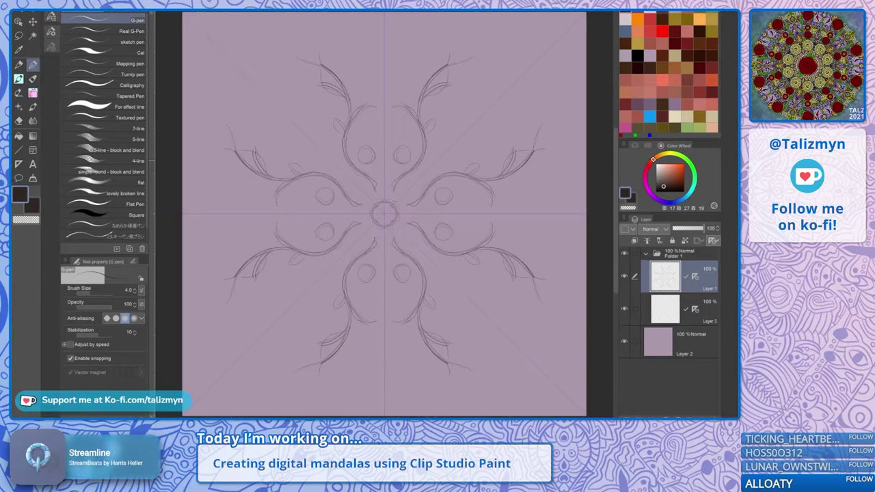
drag(411, 139, 394, 153)
click(404, 154)
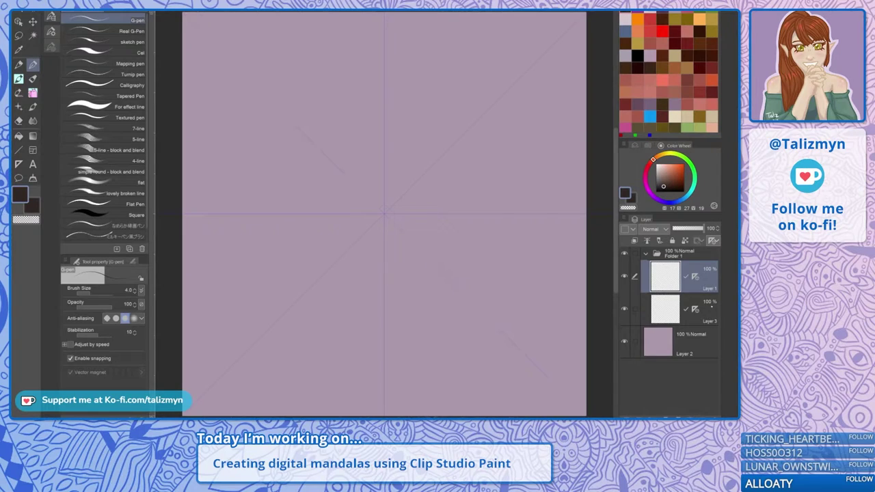
Select Layer 3, try wavy petals and large rings with its 16-line ruler, and clear the layer
click(711, 307)
mouse_move(454, 203)
mouse_down()
mouse_move(472, 186)
mouse_move(446, 205)
mouse_move(396, 223)
mouse_up()
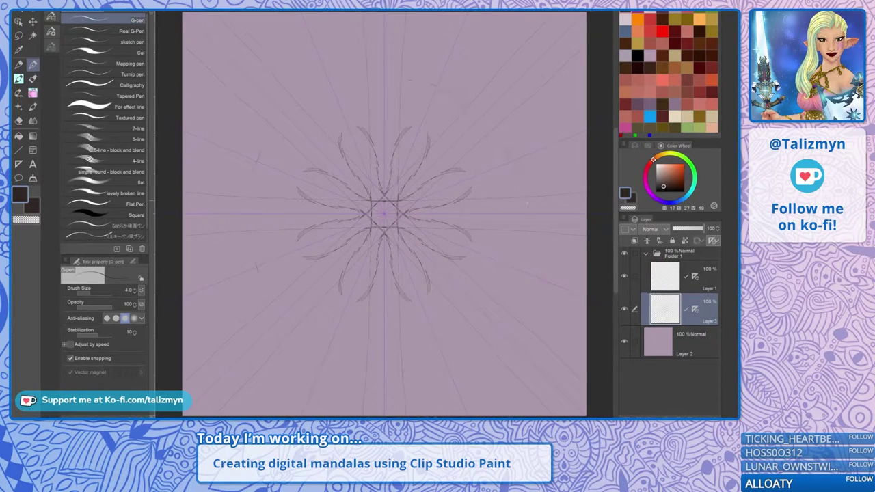
mouse_move(526, 214)
mouse_down()
mouse_move(513, 162)
mouse_move(517, 238)
mouse_up()
drag(386, 357, 222, 374)
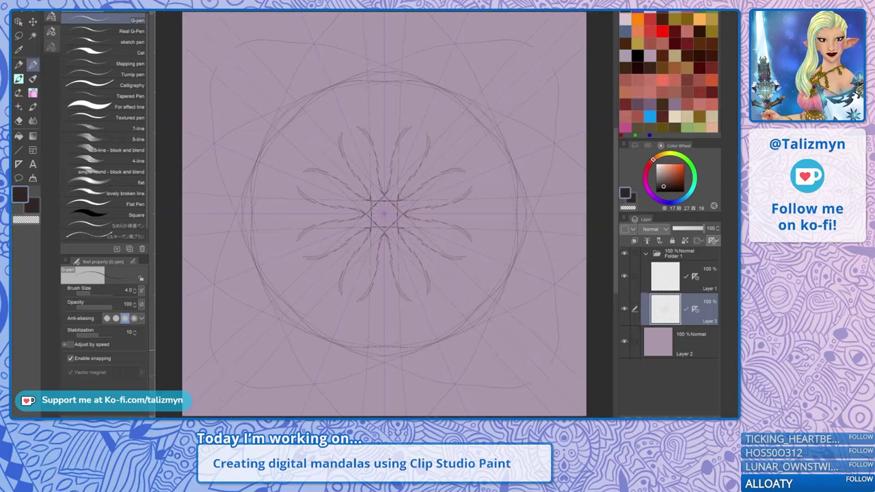
key(Delete)
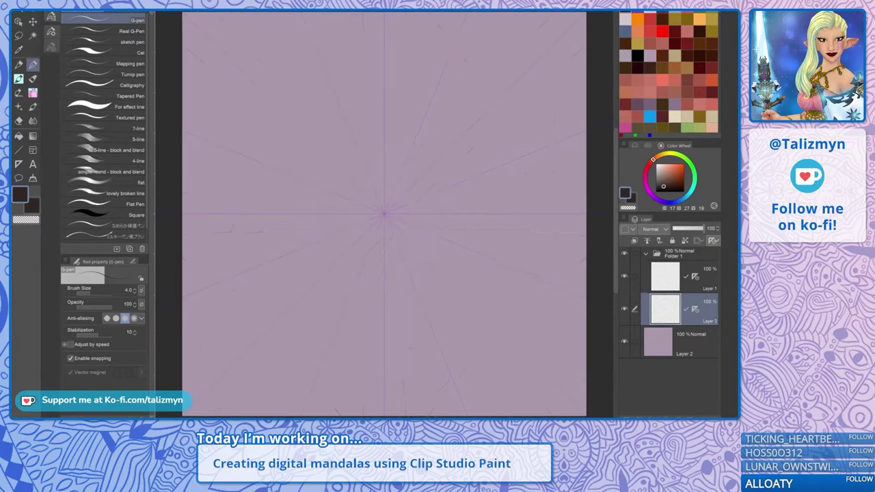
Select Layer 1 and sketch a central diamond overlapped by a square to form an eight-pointed star
click(697, 279)
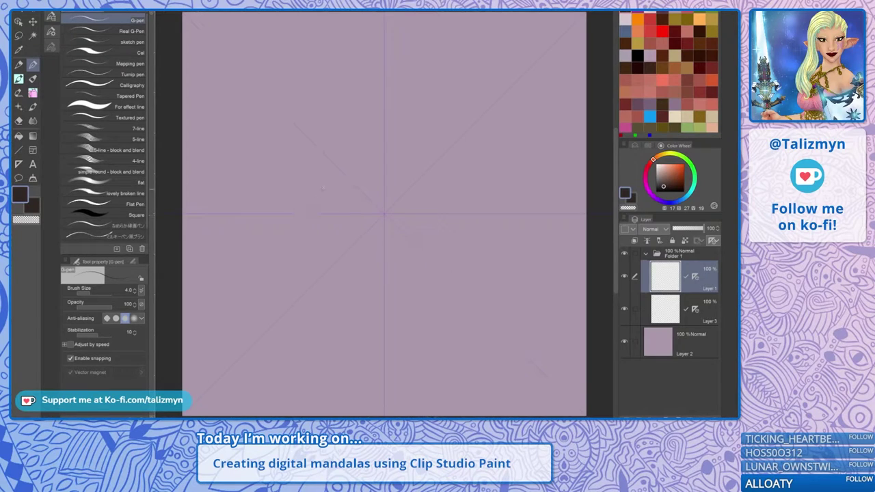
drag(375, 140, 384, 132)
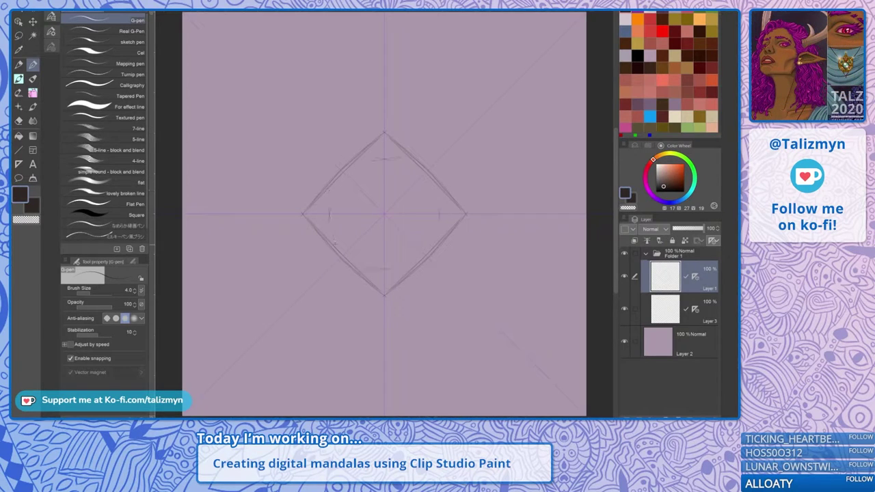
drag(335, 243, 330, 185)
drag(332, 280, 332, 173)
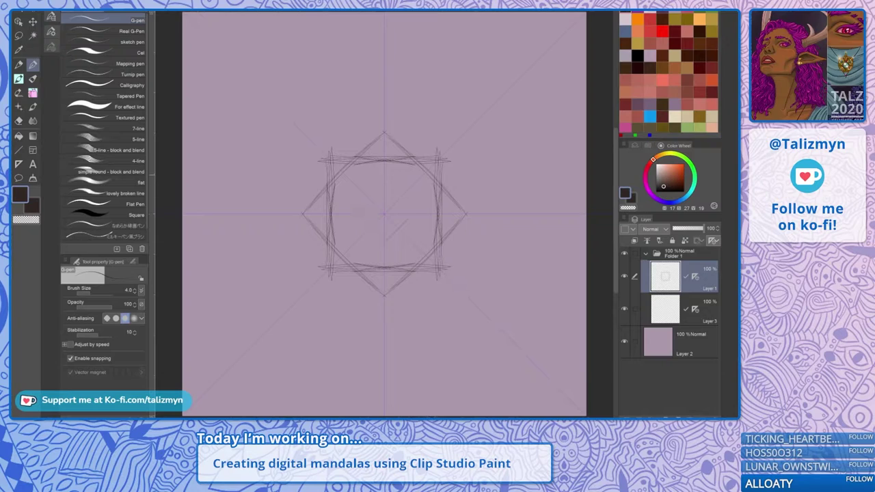
Add a small inner rosette, wavy bands radiating to the canvas edges, and looping curls between the bands
mouse_move(362, 208)
mouse_down()
mouse_move(380, 190)
mouse_move(379, 224)
mouse_move(580, 19)
mouse_up()
mouse_move(465, 212)
mouse_down()
mouse_move(511, 211)
mouse_move(545, 184)
mouse_move(584, 226)
mouse_up()
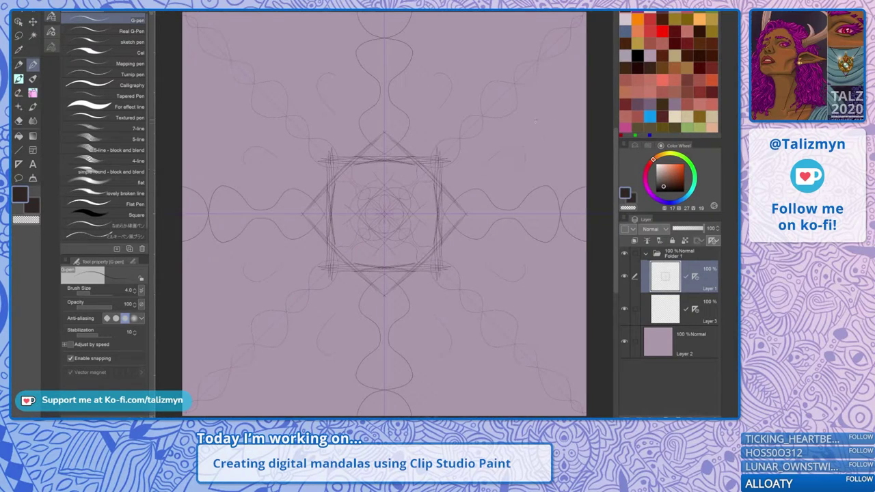
mouse_move(535, 122)
mouse_down()
mouse_move(566, 134)
mouse_move(586, 104)
mouse_up()
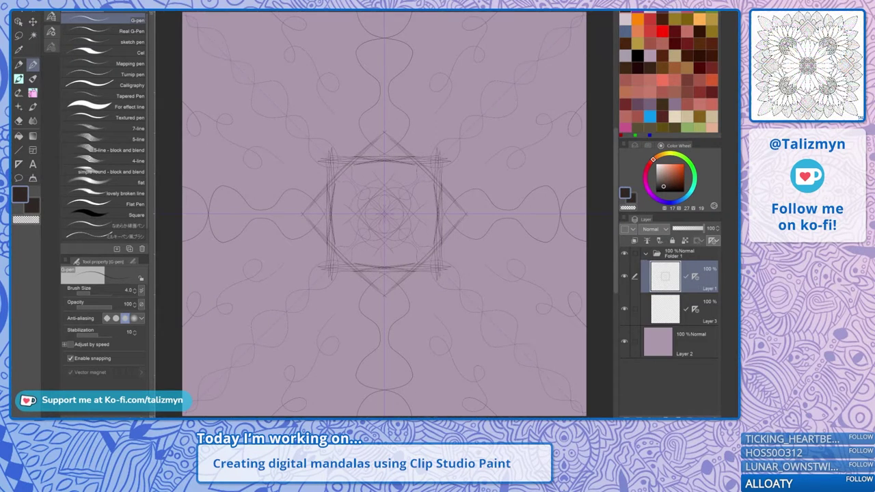
Undo the star, rosette, wavy band and curl strokes until Layer 1 is empty
key(ctrl+z)
key(ctrl+z)
key(ctrl+z)
key(ctrl+z)
key(ctrl+z)
key(ctrl+z)
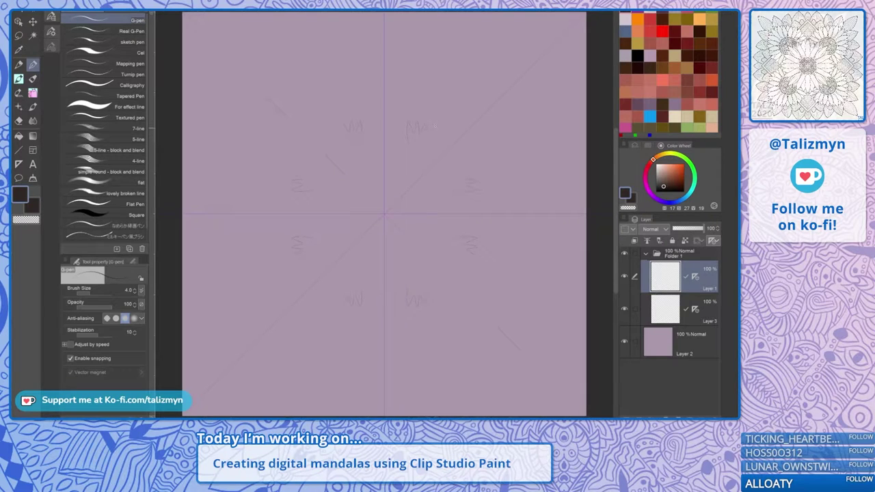
Sketch spiky flower heads in a ring on Layer 1, try a circle enclosing them, and undo the circle
mouse_move(425, 143)
mouse_down()
mouse_move(437, 134)
mouse_move(450, 146)
mouse_up()
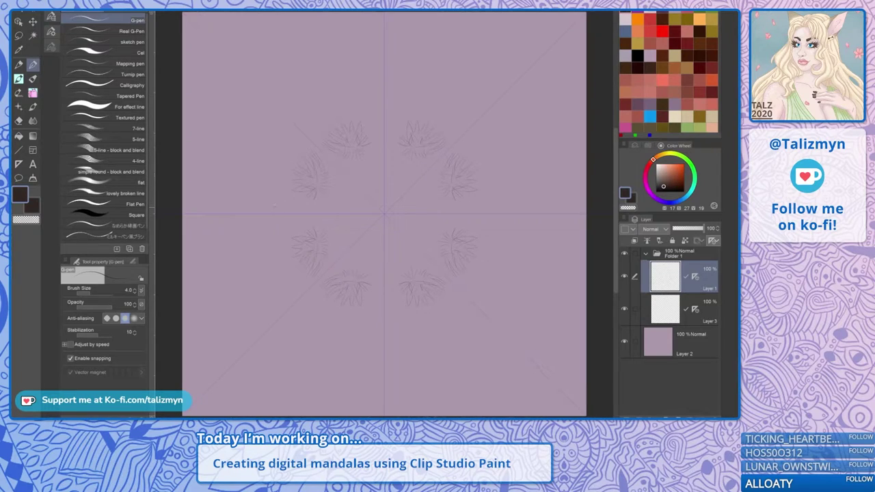
drag(275, 206, 306, 291)
drag(283, 172, 325, 121)
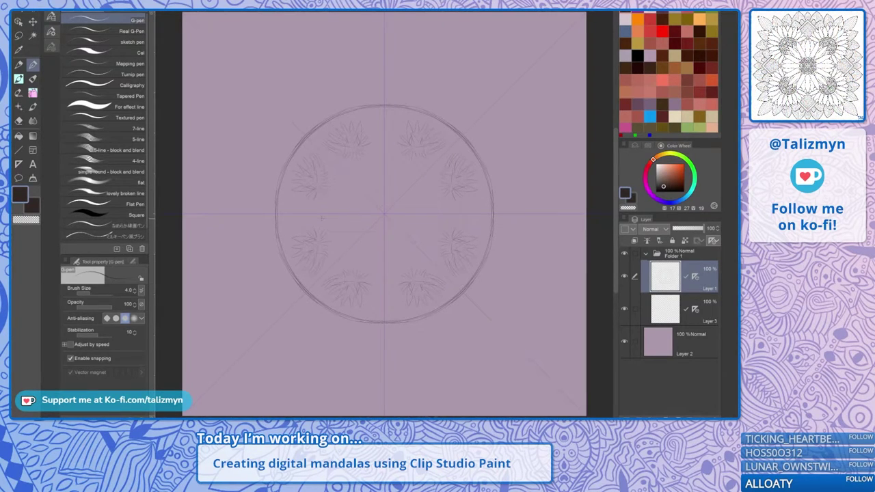
key(ctrl+z)
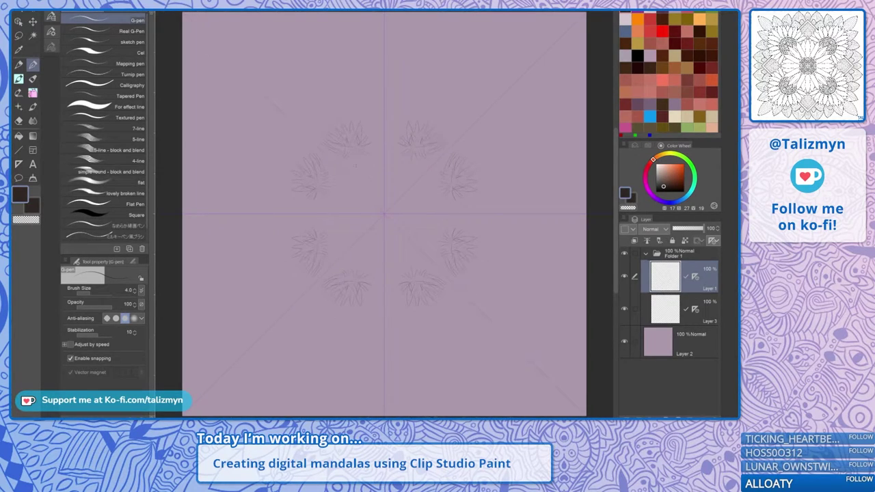
Draw double-line stems from the flower heads to the canvas centre and build the heads up with more spiky petals
key(ctrl+y)
drag(403, 196, 444, 183)
drag(354, 157, 384, 213)
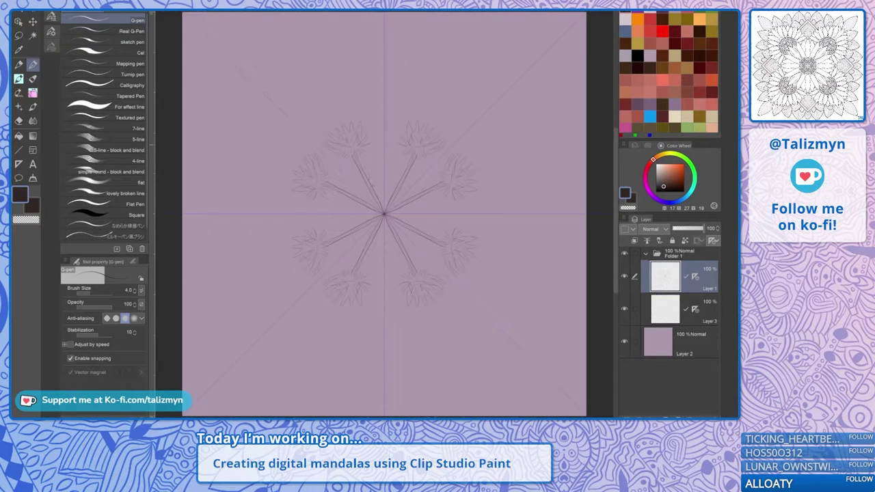
key(ctrl+y)
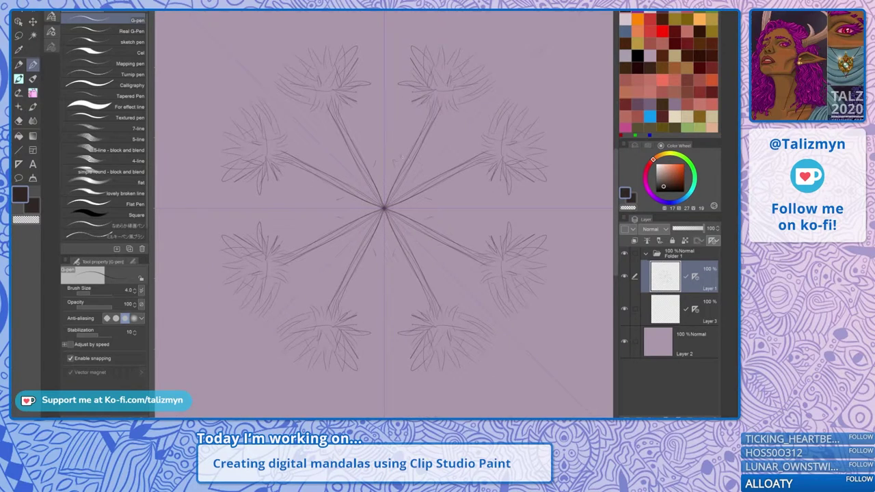
Sketch a ring of broad-petalled inner blooms around the canvas centre, with rounded outer petals, side petals and narrow petals between them
drag(393, 158, 403, 160)
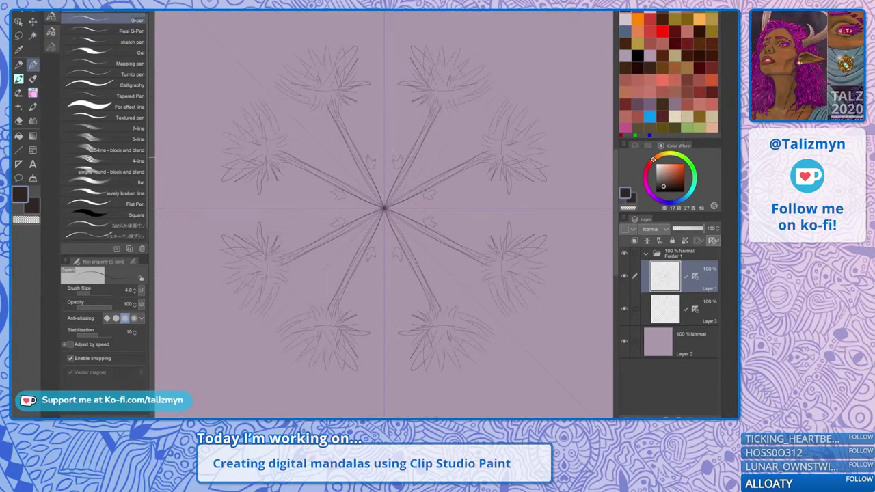
mouse_move(419, 129)
mouse_down()
mouse_move(411, 159)
mouse_move(402, 168)
mouse_move(418, 133)
mouse_move(411, 126)
mouse_move(387, 169)
mouse_up()
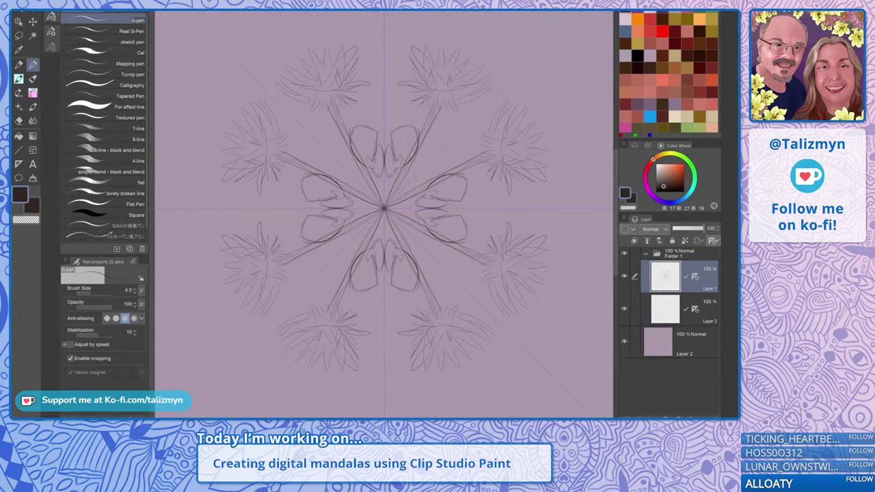
mouse_move(392, 187)
mouse_down()
mouse_move(415, 177)
mouse_move(413, 167)
mouse_up()
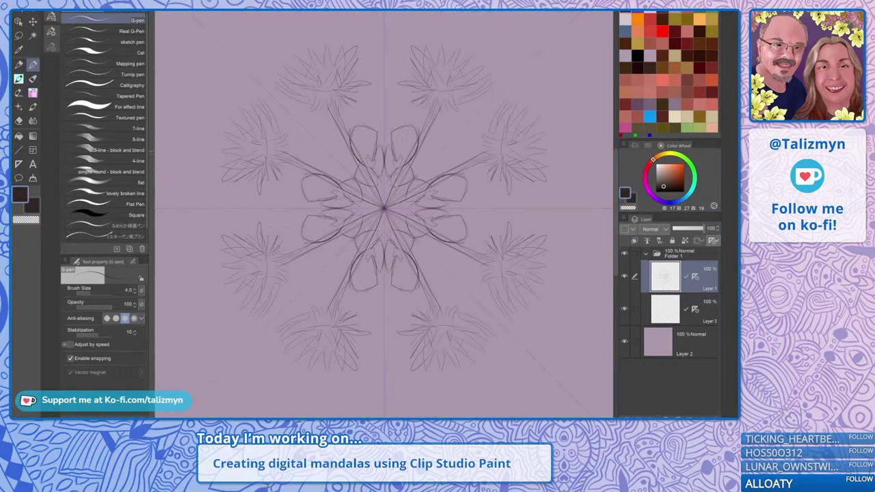
drag(415, 128, 409, 167)
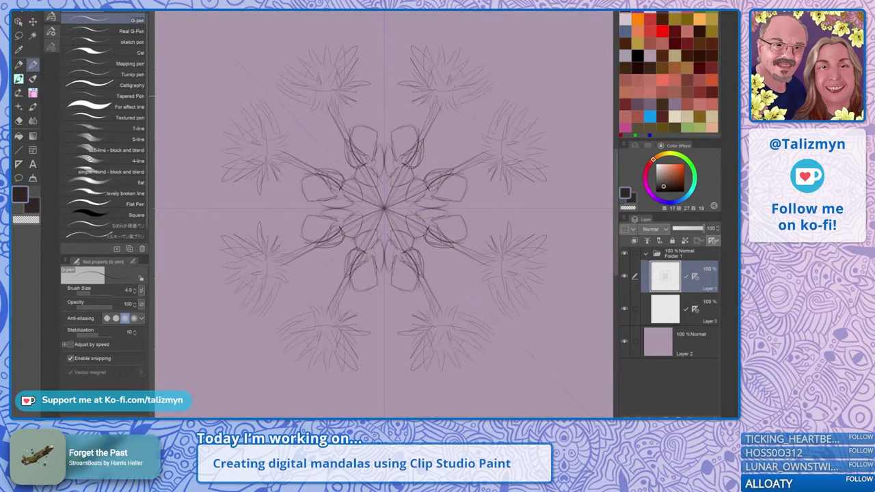
Erase the overlapping lines inside the inner blooms with a larger Hard eraser and redraw their petal outlines with the G-pen
key(e)
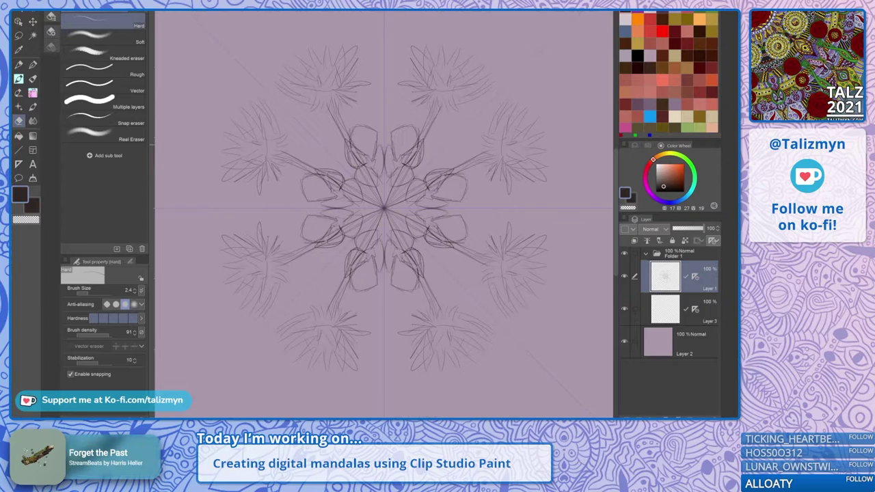
click(93, 292)
drag(409, 162, 418, 151)
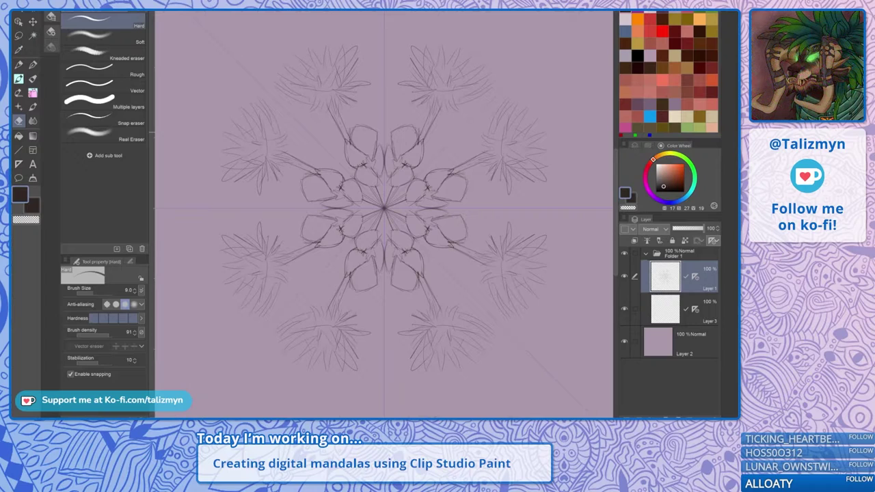
key(p)
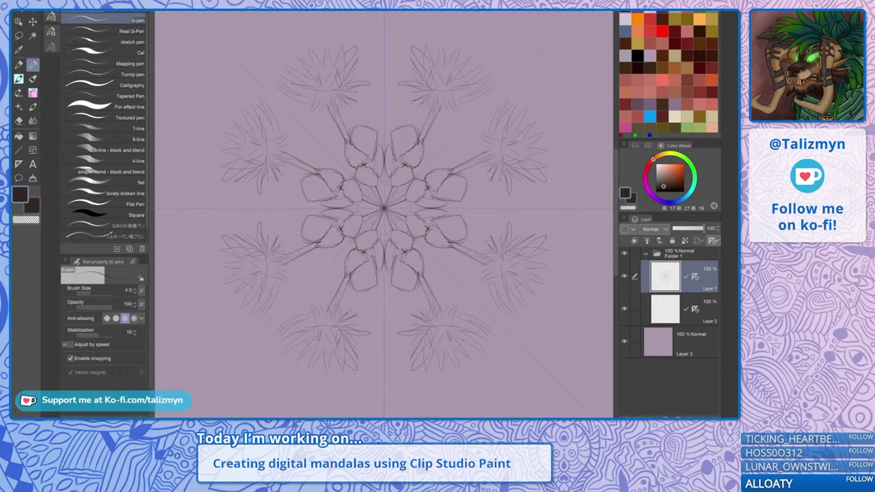
drag(369, 155, 376, 168)
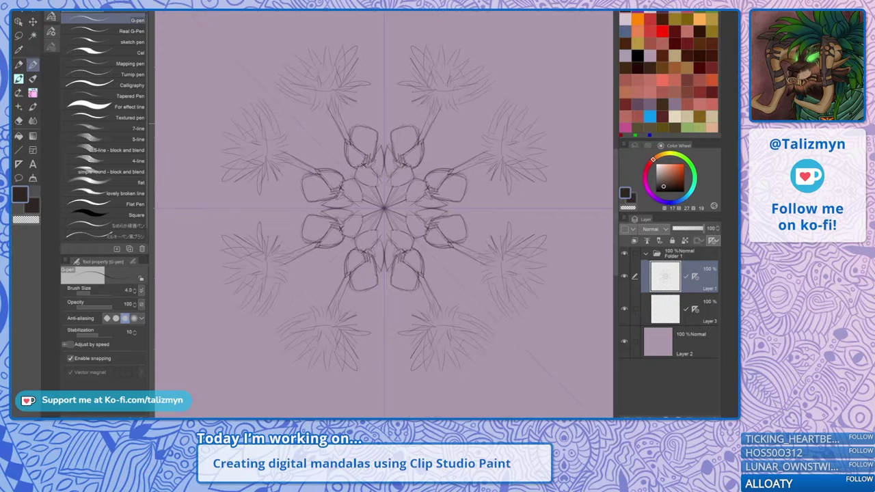
Reinforce the radiating double lines between the canvas centre and the inner petals of the blooms
scroll(402, 183, up, 3)
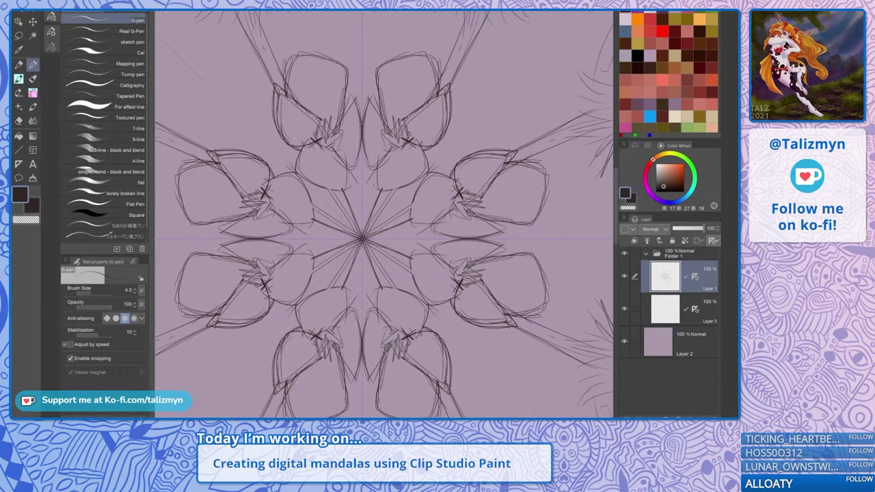
drag(375, 171, 368, 233)
mouse_move(395, 189)
mouse_down()
mouse_move(368, 234)
mouse_move(384, 118)
mouse_up()
scroll(385, 171, up, 2)
Clear the line crossings at the centre, draw a small ringed hub with diamonds between the rays, and undo the last stroke
key(e)
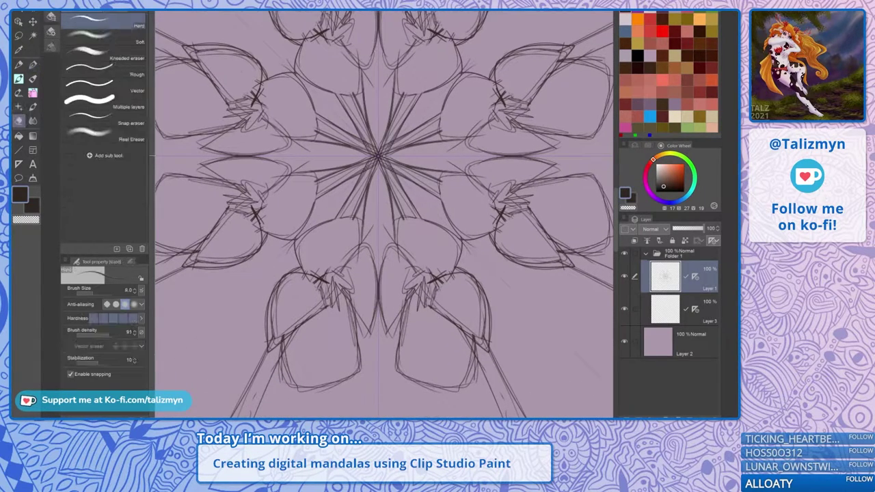
mouse_move(378, 155)
mouse_down()
mouse_move(367, 150)
mouse_move(378, 156)
mouse_move(374, 140)
mouse_move(425, 110)
mouse_move(416, 119)
mouse_up()
key(p)
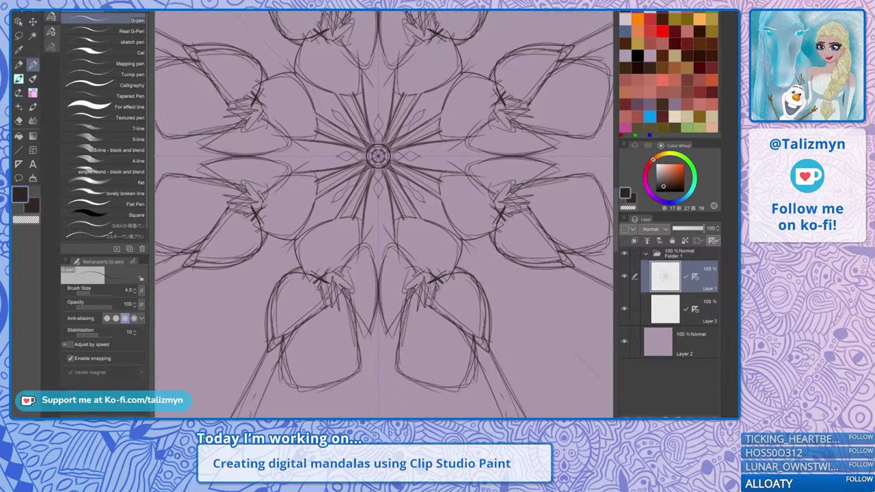
key(ctrl+z)
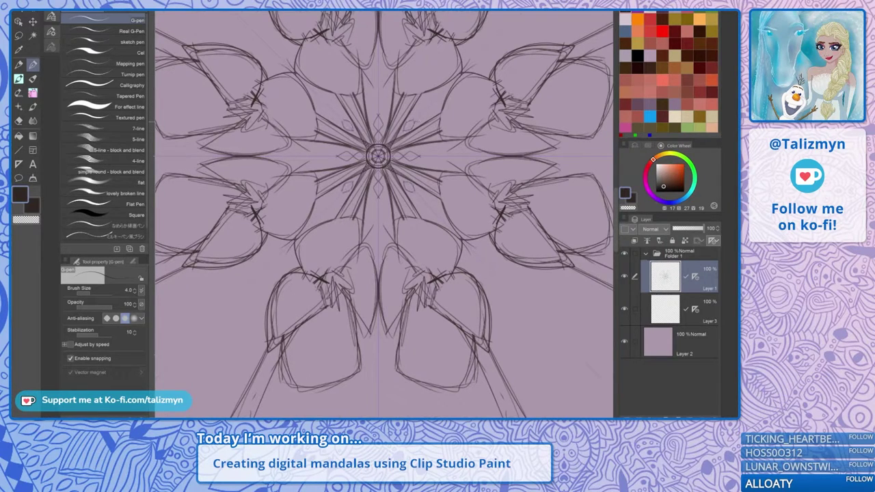
Add clusters of stamens at the heart of each inner bloom and fine vein lines along its petals
scroll(428, 139, down, 3)
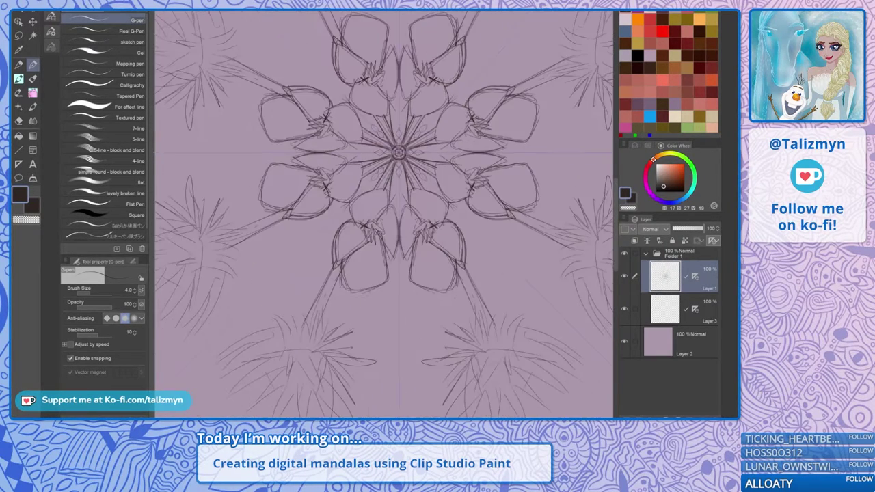
drag(408, 149, 364, 200)
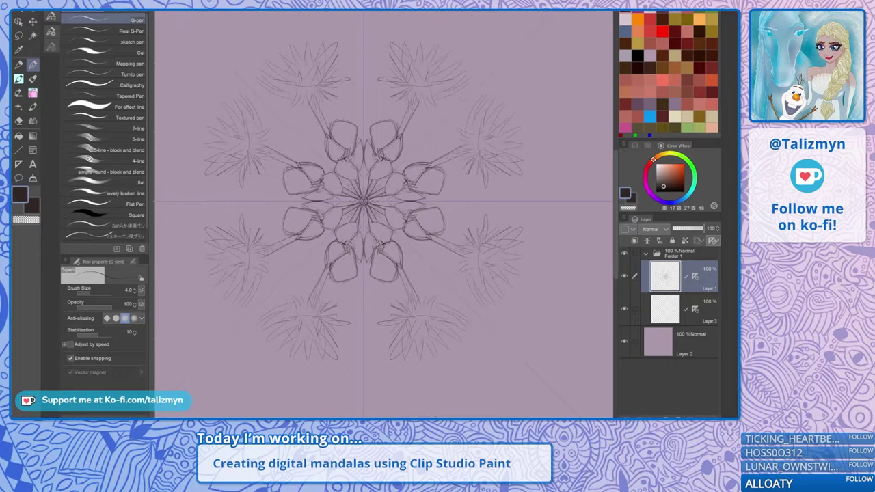
scroll(386, 170, up, 3)
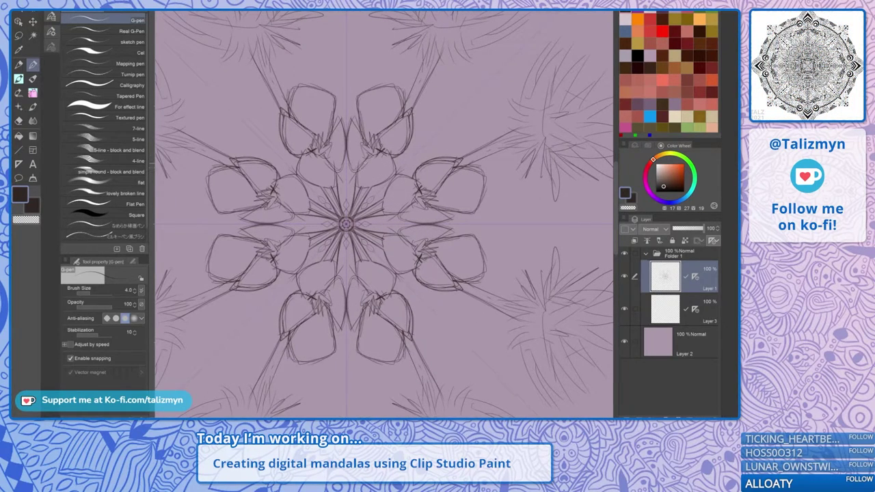
mouse_move(365, 161)
mouse_down()
mouse_move(349, 169)
mouse_move(347, 153)
mouse_up()
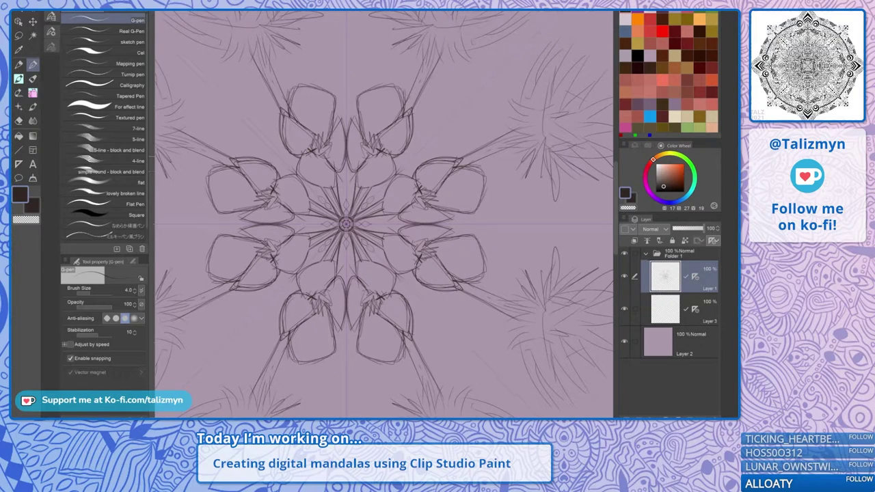
drag(391, 179, 378, 186)
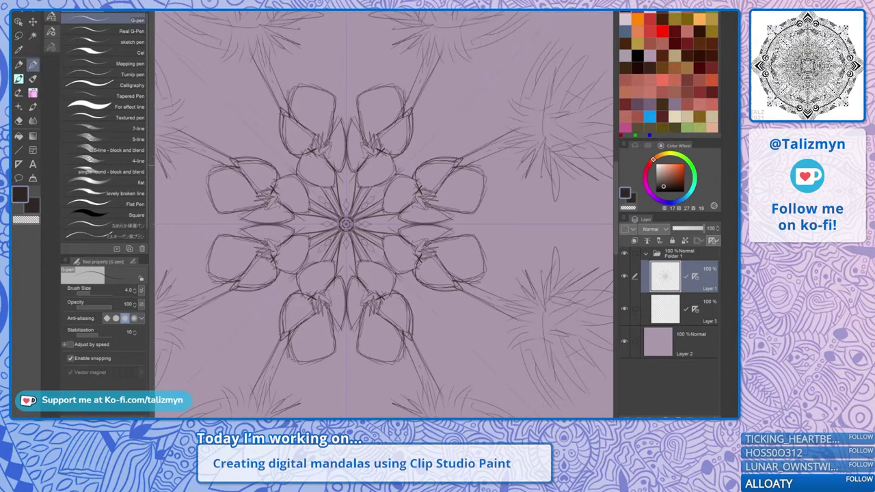
mouse_move(379, 137)
mouse_down()
mouse_move(388, 127)
mouse_move(377, 152)
mouse_move(379, 143)
mouse_move(360, 154)
mouse_up()
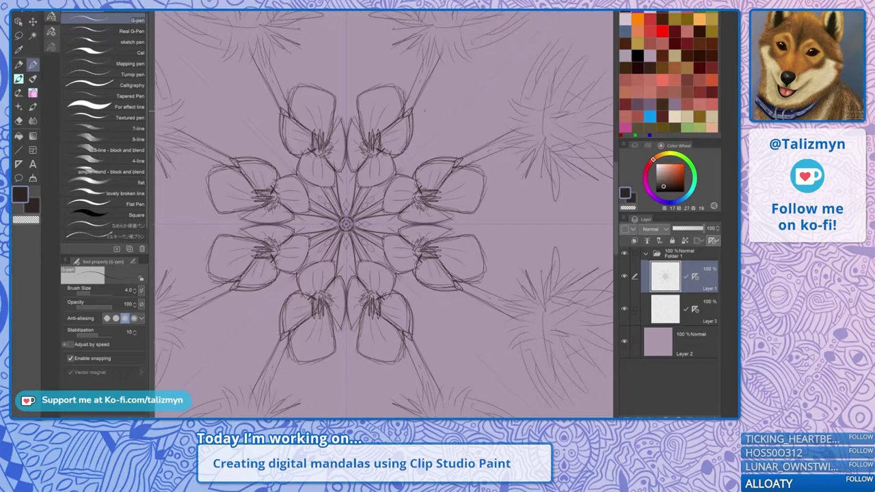
Sketch branching sprigs with small oval buds growing outward in the diagonal gaps between the inner blooms
drag(425, 110, 397, 121)
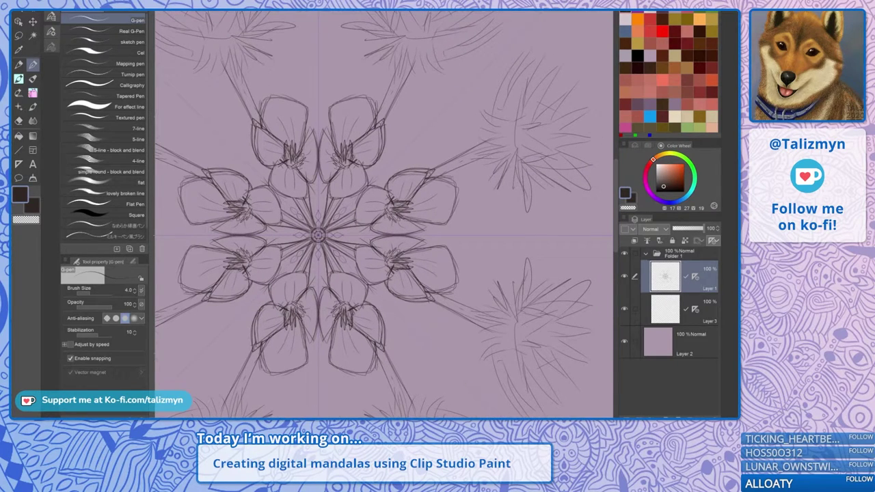
scroll(427, 138, up, 3)
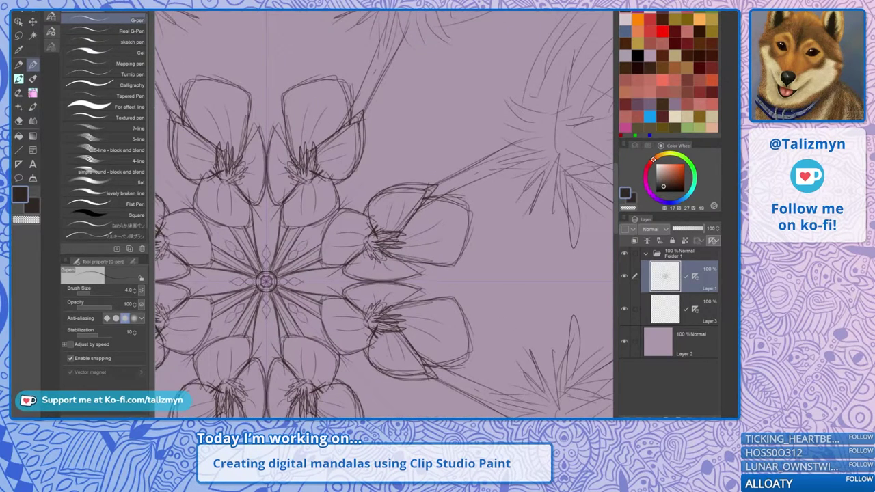
mouse_move(352, 174)
mouse_down()
mouse_move(395, 137)
mouse_move(459, 129)
mouse_up()
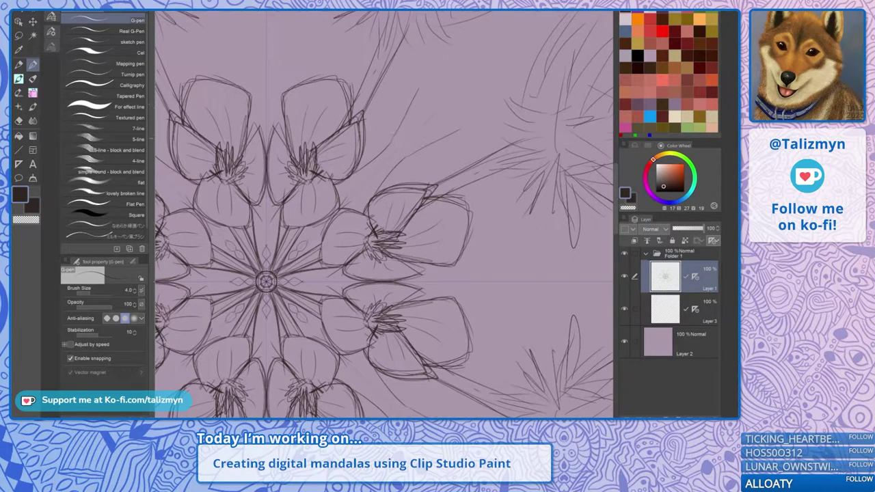
mouse_move(410, 159)
mouse_down()
mouse_move(459, 154)
mouse_move(445, 172)
mouse_move(422, 139)
mouse_move(433, 128)
mouse_move(412, 188)
mouse_move(419, 157)
mouse_move(415, 164)
mouse_up()
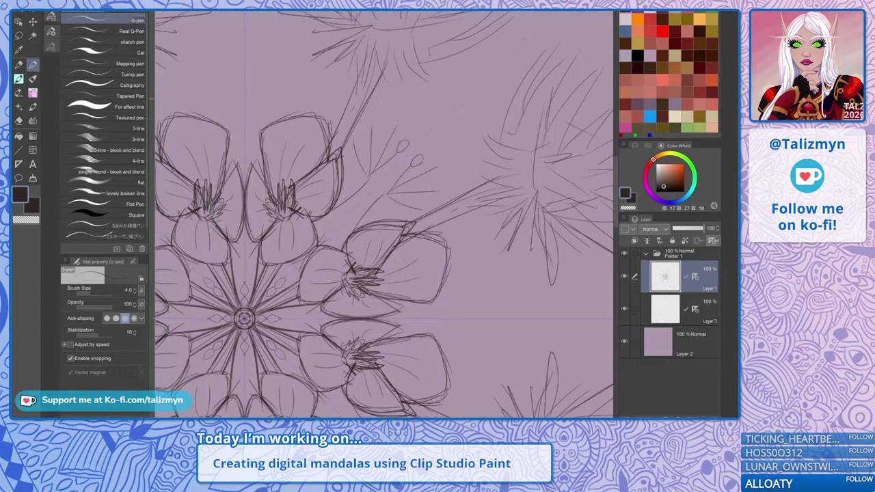
Add round buds and small open flowers at the sprig tips and double the lines of the sprig stems
drag(353, 133, 371, 123)
drag(377, 121, 377, 110)
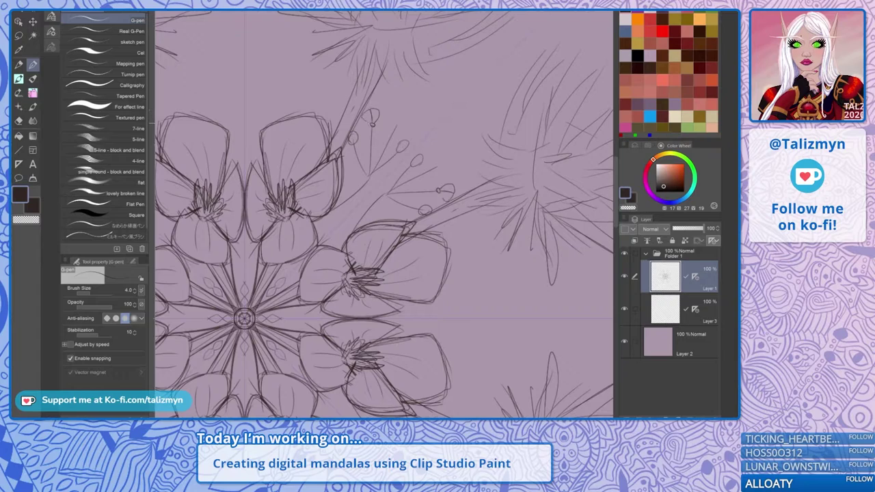
drag(370, 125, 374, 130)
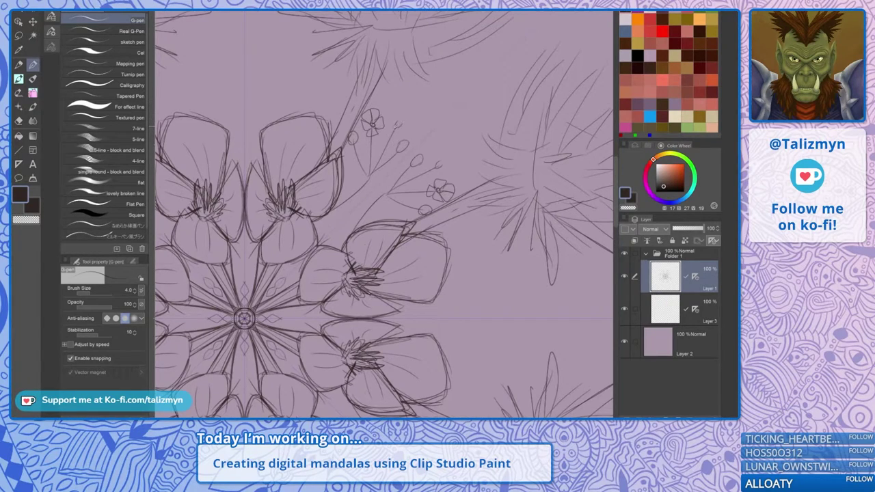
mouse_move(393, 120)
mouse_down()
mouse_move(400, 110)
mouse_move(411, 118)
mouse_move(400, 126)
mouse_up()
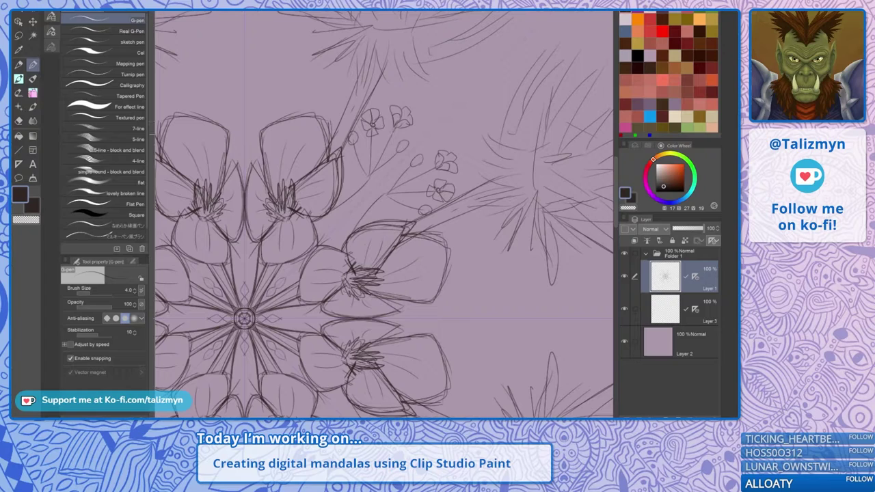
mouse_move(384, 142)
mouse_down()
mouse_move(351, 198)
mouse_move(392, 133)
mouse_move(375, 174)
mouse_up()
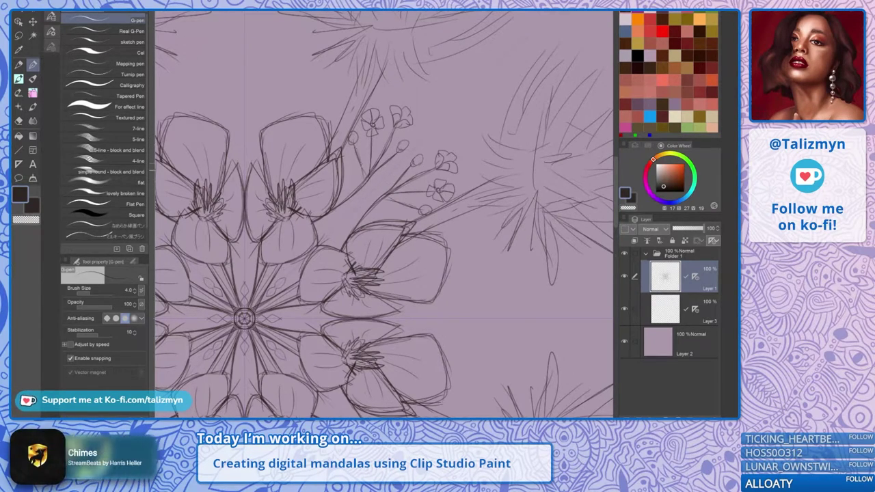
Draw wavy-edged slender leaves at the base of the sprigs, fanning out between the inner blooms
scroll(451, 154, down, 5)
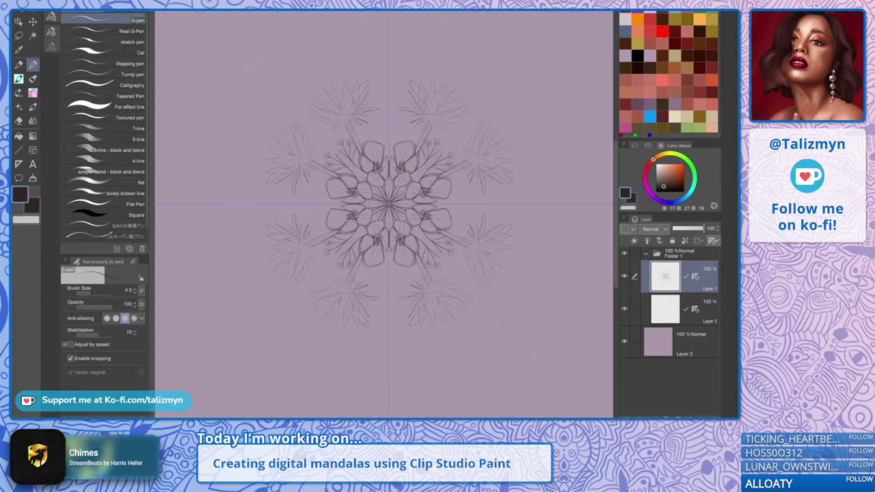
scroll(423, 171, up, 5)
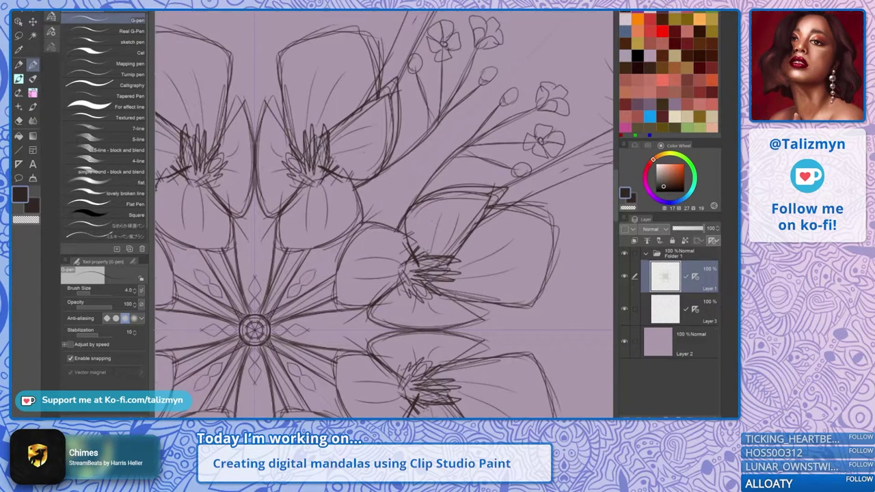
drag(364, 221, 432, 155)
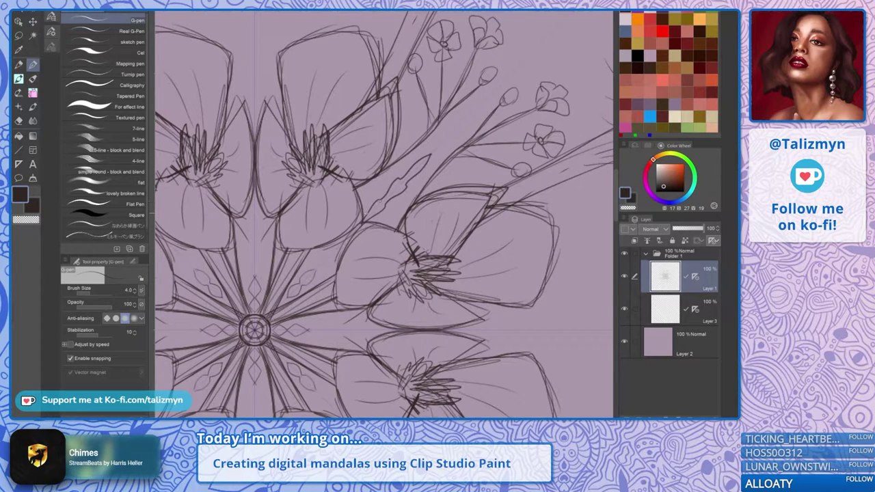
drag(363, 214, 377, 189)
mouse_move(373, 221)
mouse_down()
mouse_move(395, 209)
mouse_move(386, 174)
mouse_up()
drag(395, 209, 411, 199)
mouse_move(393, 160)
mouse_down()
mouse_move(403, 146)
mouse_move(394, 183)
mouse_up()
drag(397, 245, 453, 170)
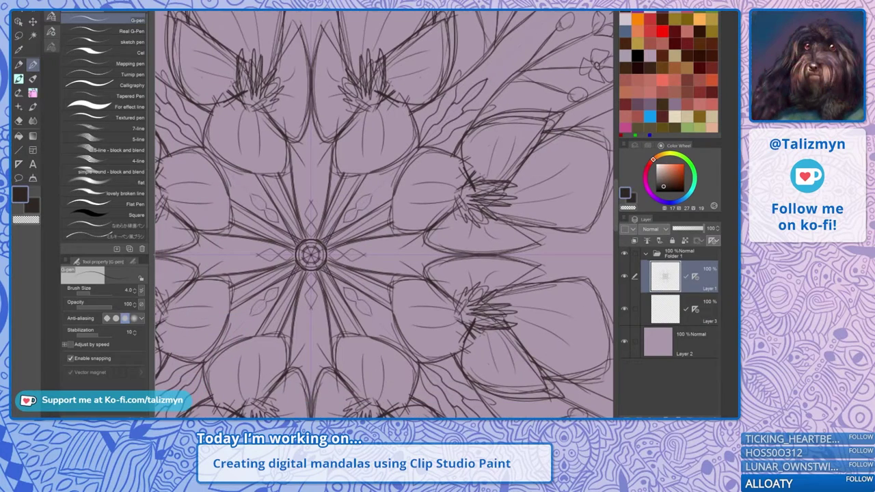
Fill the gaps between the central rays with small pointed leaves, leafy sprigs and narrow diamond shapes along the axes
mouse_move(337, 229)
mouse_down()
mouse_move(362, 199)
mouse_move(363, 215)
mouse_move(361, 201)
mouse_move(368, 214)
mouse_move(378, 203)
mouse_move(346, 218)
mouse_up()
key(ctrl+z)
mouse_move(346, 217)
mouse_down()
mouse_move(352, 223)
mouse_move(306, 236)
mouse_up()
mouse_move(322, 191)
mouse_down()
mouse_move(315, 217)
mouse_move(316, 209)
mouse_up()
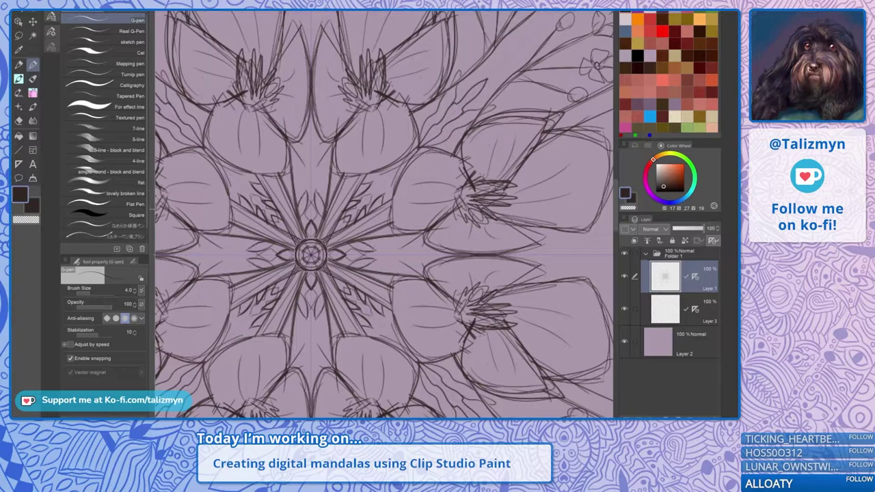
drag(374, 242, 357, 248)
mouse_move(320, 195)
mouse_down()
mouse_move(320, 173)
mouse_move(327, 196)
mouse_up()
mouse_move(321, 159)
mouse_down()
mouse_move(324, 186)
mouse_move(330, 175)
mouse_move(313, 179)
mouse_up()
drag(412, 255, 391, 255)
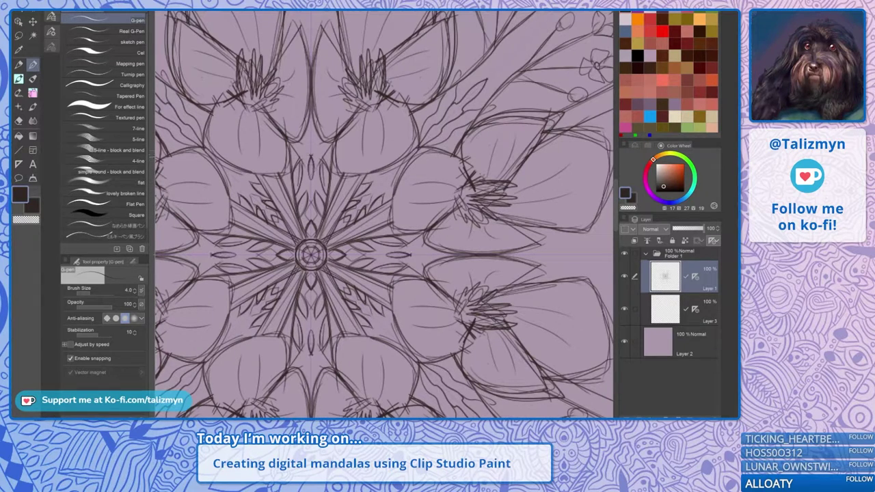
scroll(436, 172, down, 5)
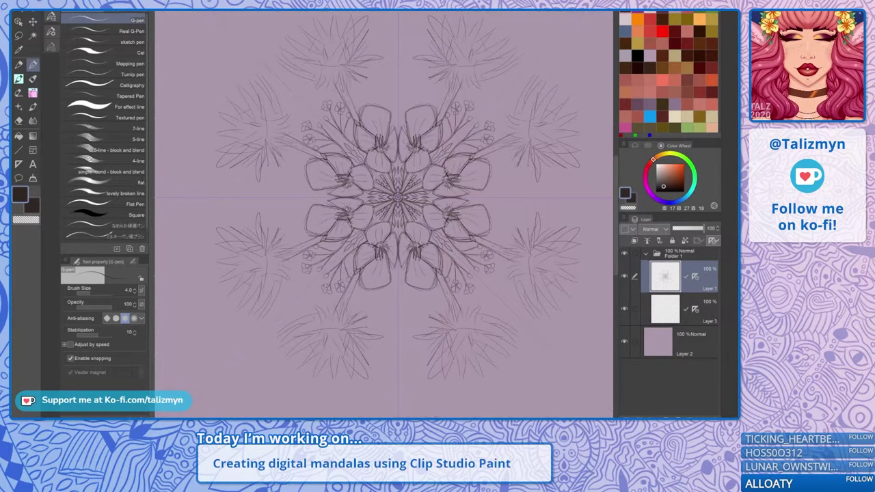
scroll(429, 197, up, 3)
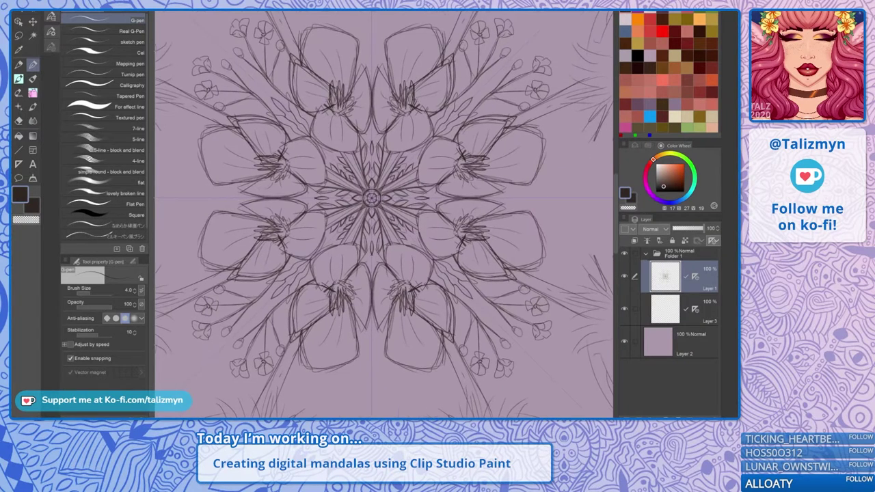
scroll(397, 214, up, 1)
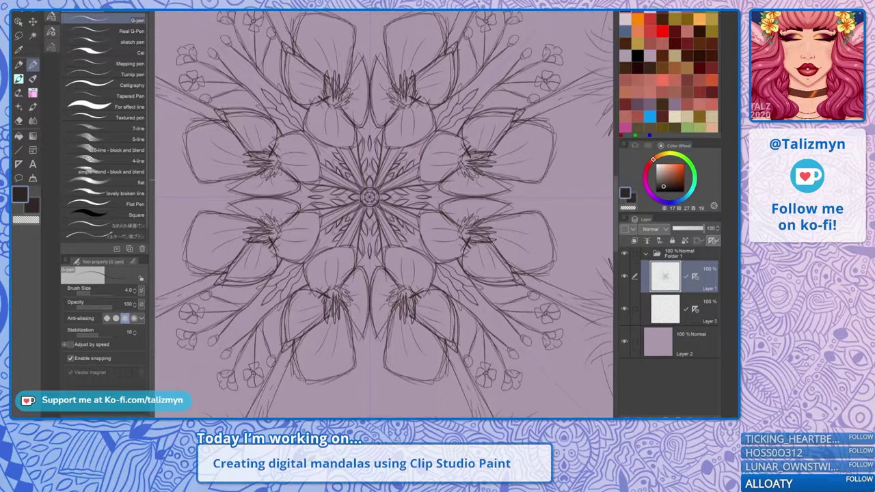
Draw a bold circle around the central rosette and four rounded heart-like petals inside it
drag(328, 179, 335, 226)
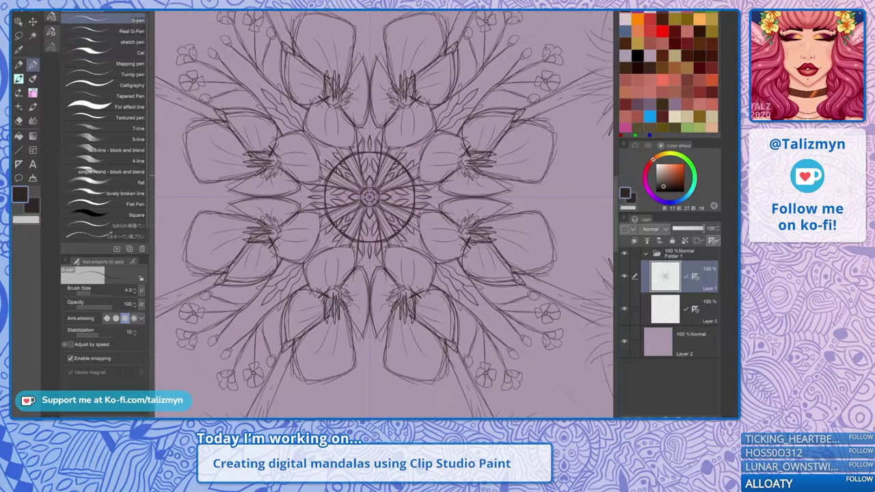
mouse_move(370, 197)
mouse_down()
mouse_move(331, 184)
mouse_move(341, 227)
mouse_up()
drag(329, 179, 349, 156)
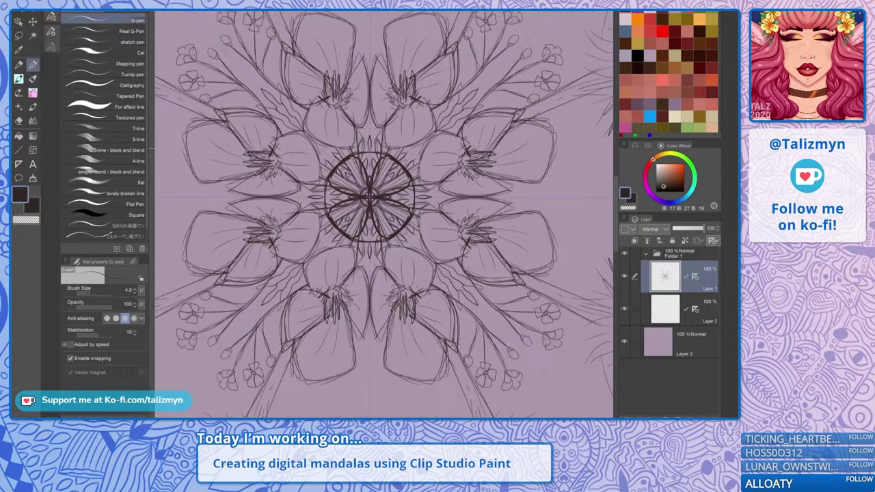
scroll(375, 195, up, 2)
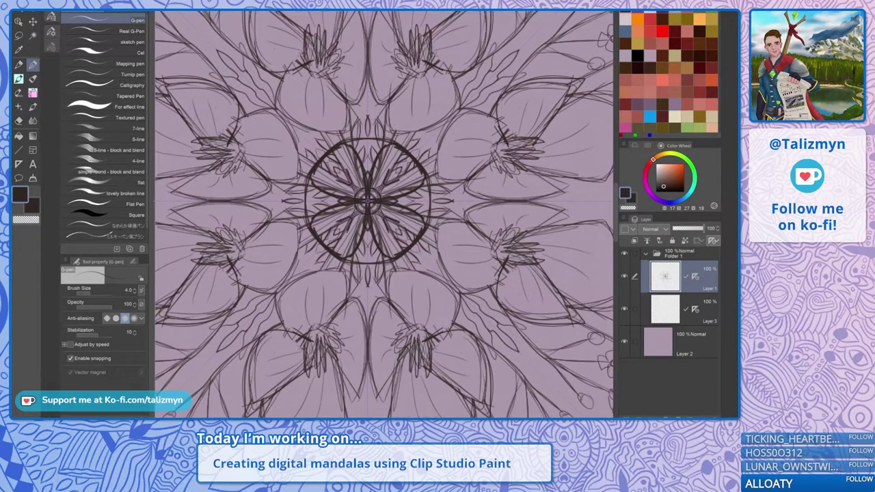
Erase the surrounding circle and the old rosette lines inside the four central petals, cleaning up the petal outlines
key(e)
mouse_move(378, 170)
mouse_down()
mouse_move(400, 158)
mouse_move(404, 172)
mouse_move(406, 164)
mouse_move(385, 160)
mouse_move(377, 187)
mouse_up()
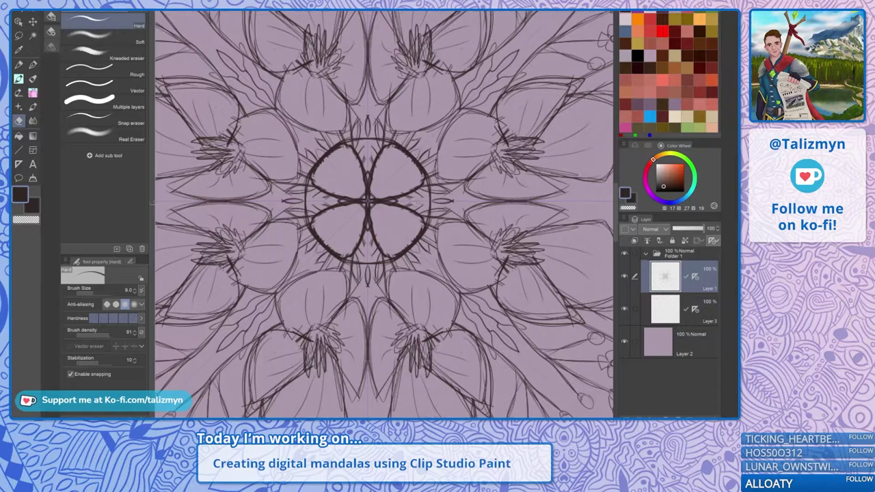
mouse_move(424, 197)
mouse_down()
mouse_move(431, 181)
mouse_move(430, 205)
mouse_move(430, 180)
mouse_up()
key(ctrl+z)
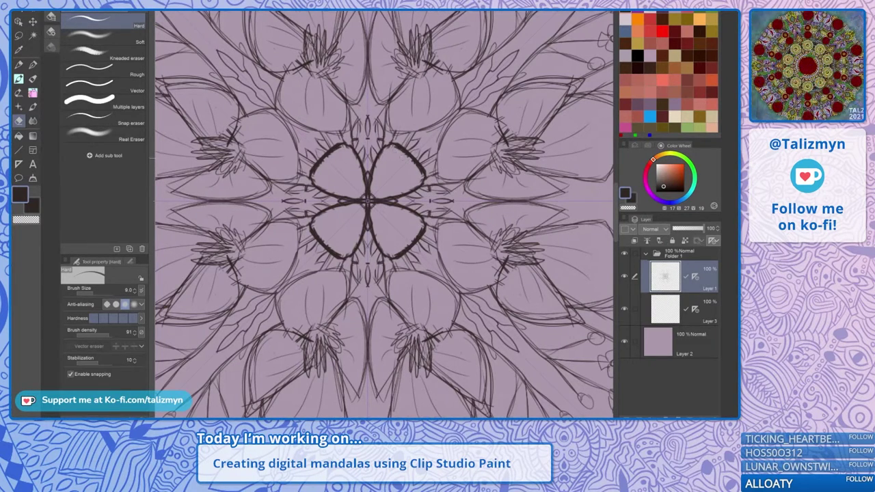
mouse_move(395, 147)
mouse_down()
mouse_move(409, 163)
mouse_move(377, 171)
mouse_up()
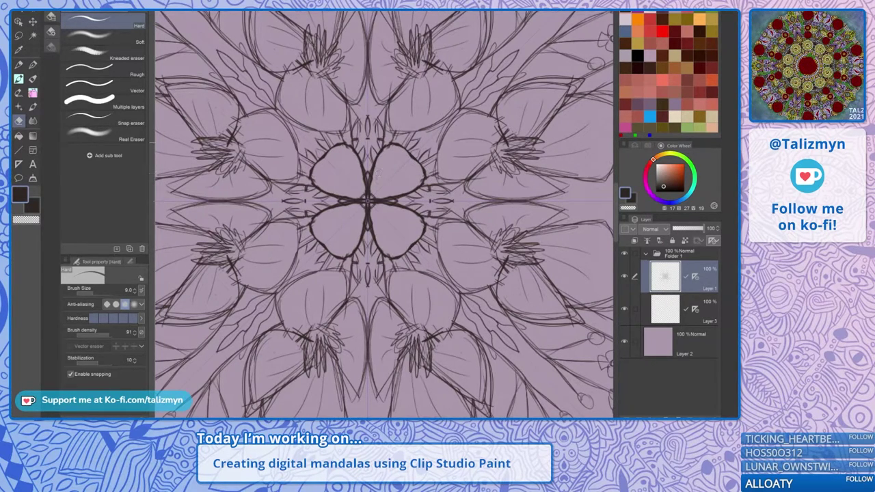
Draw fine vein lines inside the four central petals and small linking shapes between them along the axes
key(p)
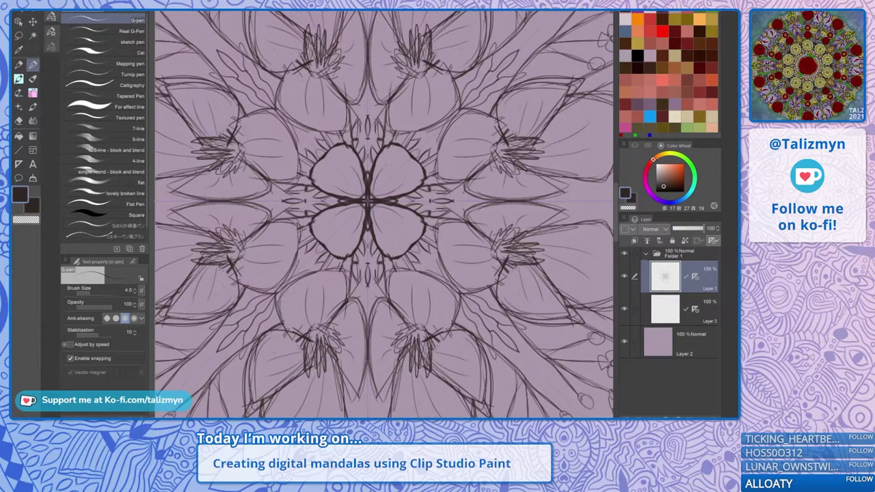
drag(389, 163, 380, 192)
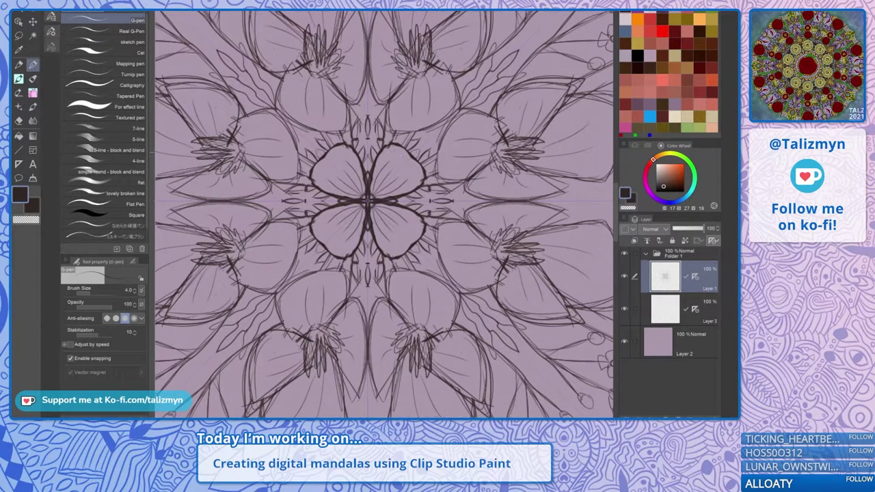
drag(372, 169, 368, 153)
scroll(441, 178, down, 4)
scroll(436, 189, up, 5)
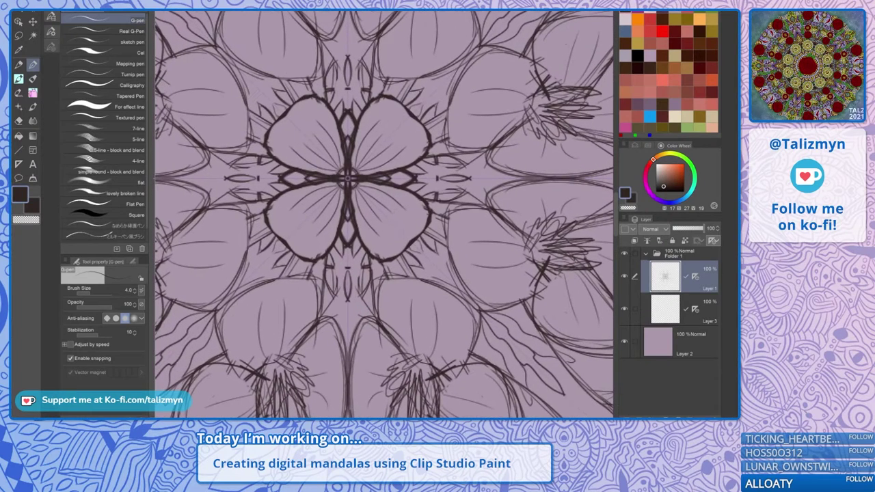
click(18, 107)
click(440, 175)
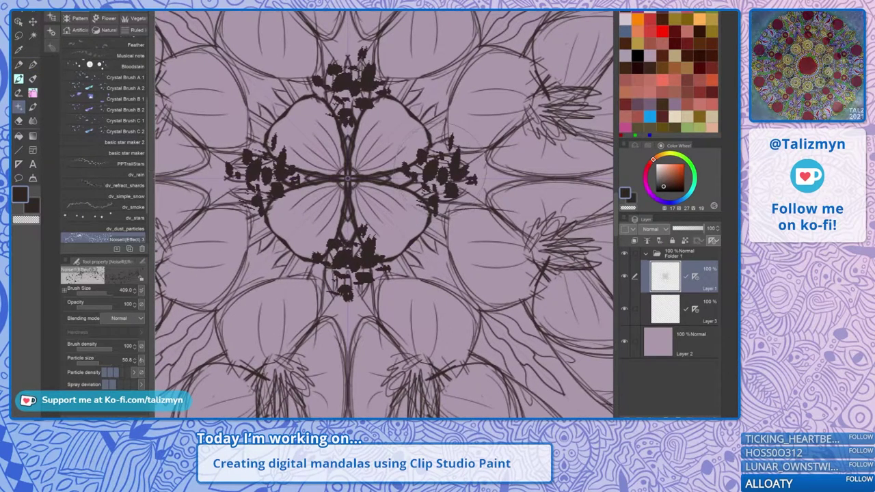
key(ctrl+z)
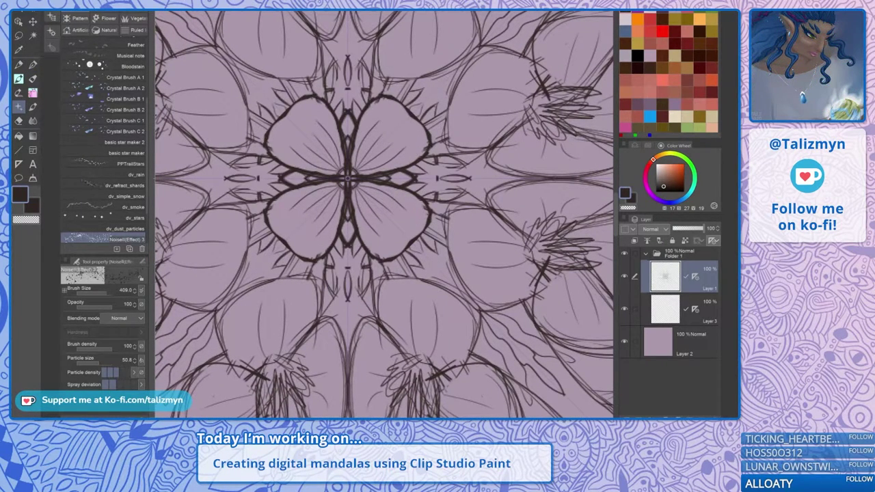
Add small pointed leaves around the central flower on the axes and thicken its petals with notched outer edges and marks near the centre
key(e)
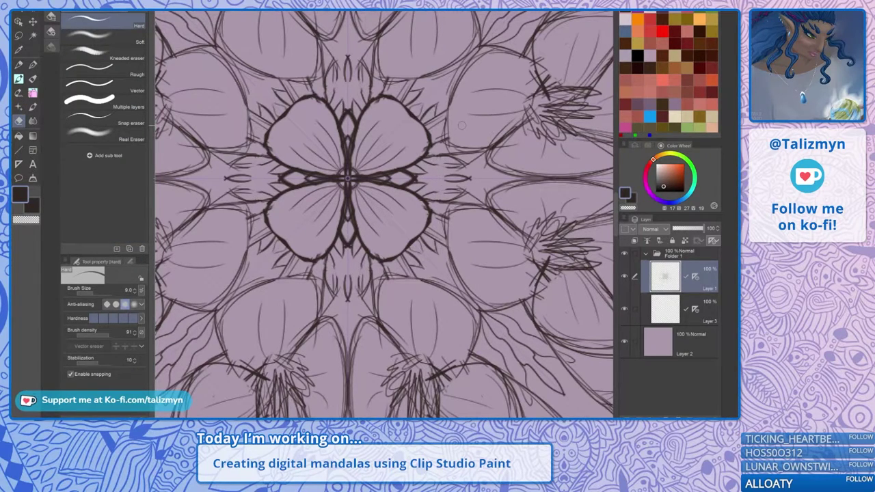
key(p)
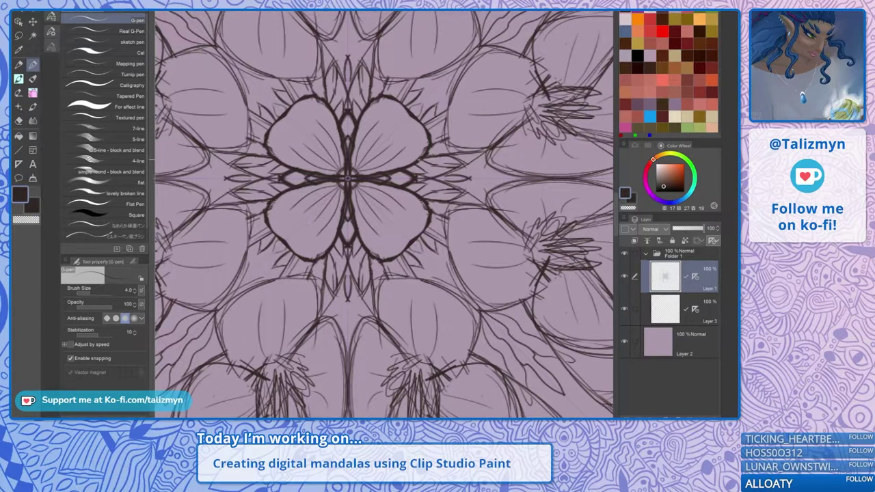
mouse_move(420, 161)
mouse_down()
mouse_move(428, 141)
mouse_move(397, 102)
mouse_up()
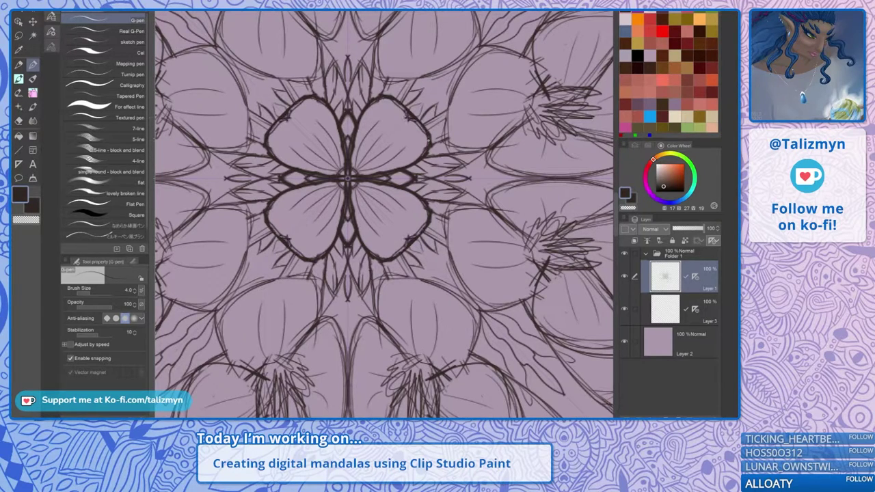
mouse_move(429, 144)
mouse_down()
mouse_move(402, 119)
mouse_move(428, 151)
mouse_move(402, 168)
mouse_move(360, 166)
mouse_up()
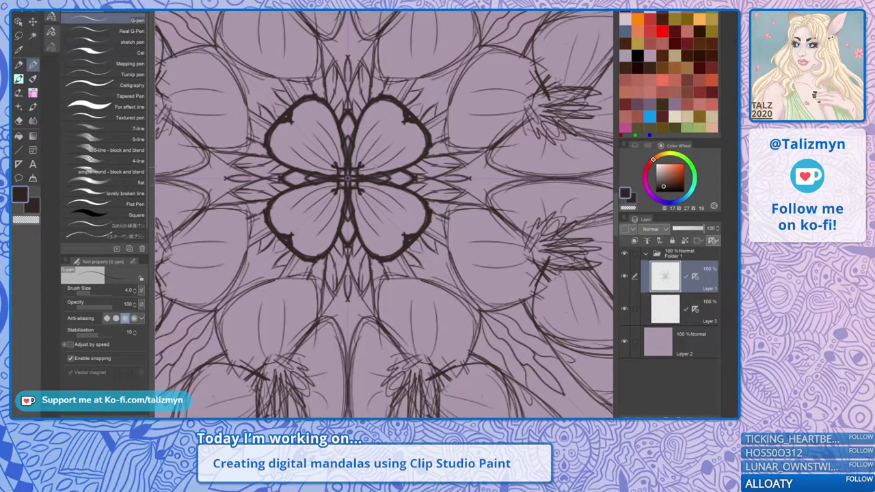
Examine the whole mandala for balance and for empty areas between the inner blooms and the spiky outer flowers
scroll(418, 169, down, 4)
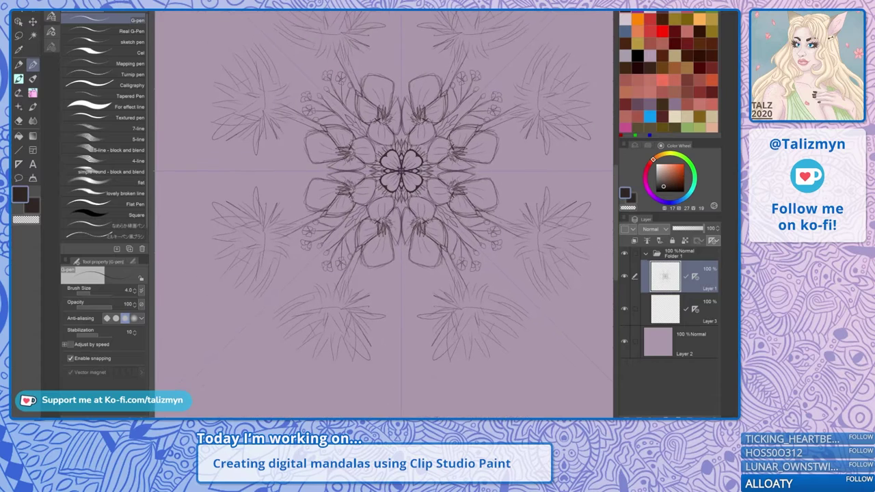
drag(401, 171, 382, 193)
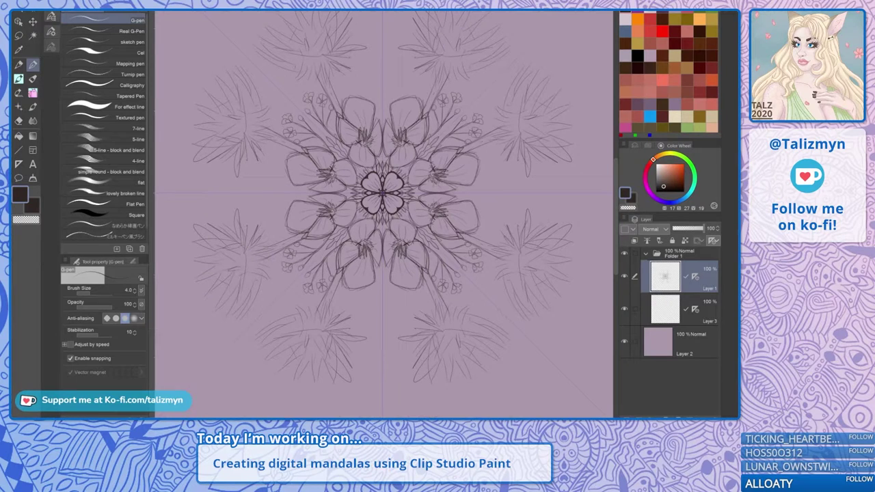
scroll(411, 274, down, 2)
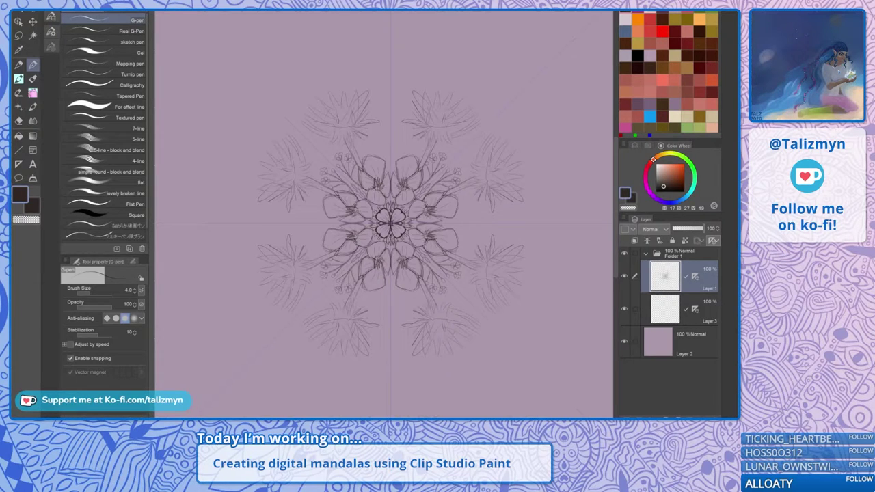
scroll(413, 219, up, 5)
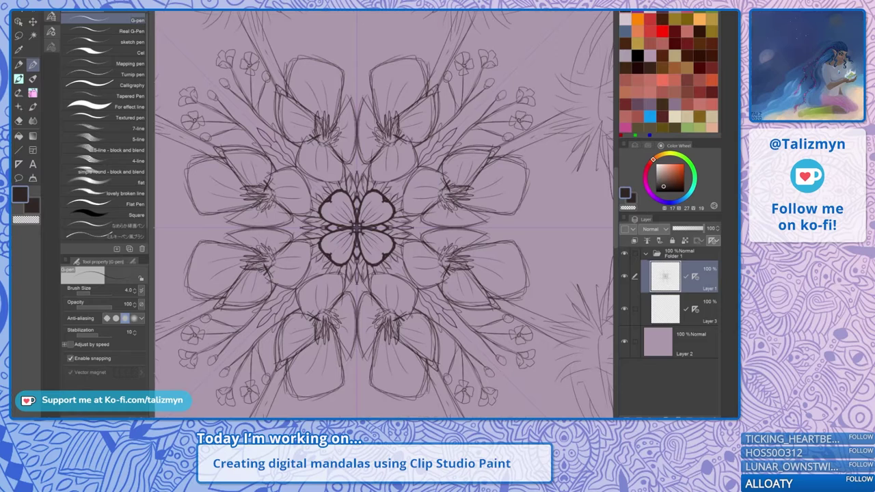
scroll(404, 251, down, 5)
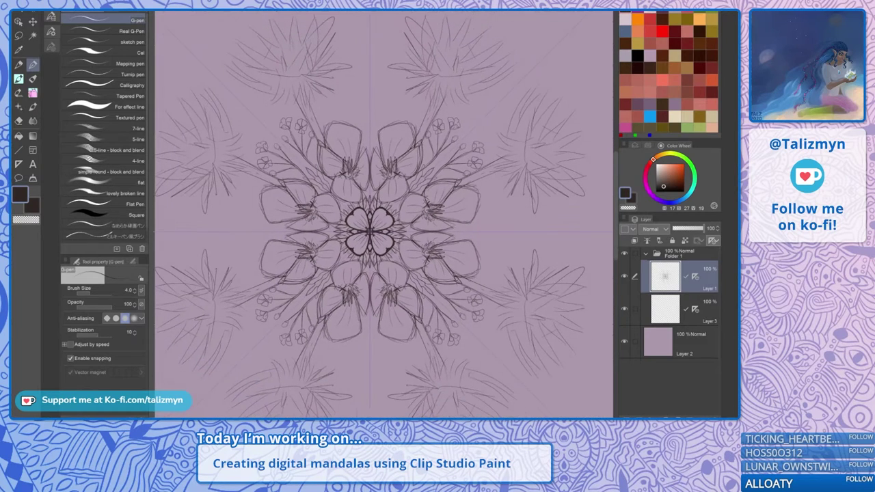
drag(389, 244, 378, 190)
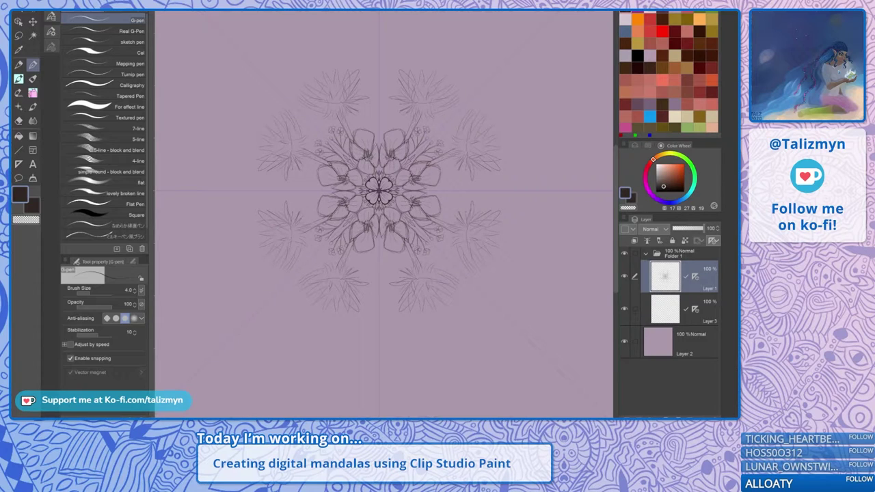
Sketch mirrored round buds with fringed bases beyond the inner blooms, with pointed leaves below them meeting on the axis
scroll(382, 137, up, 8)
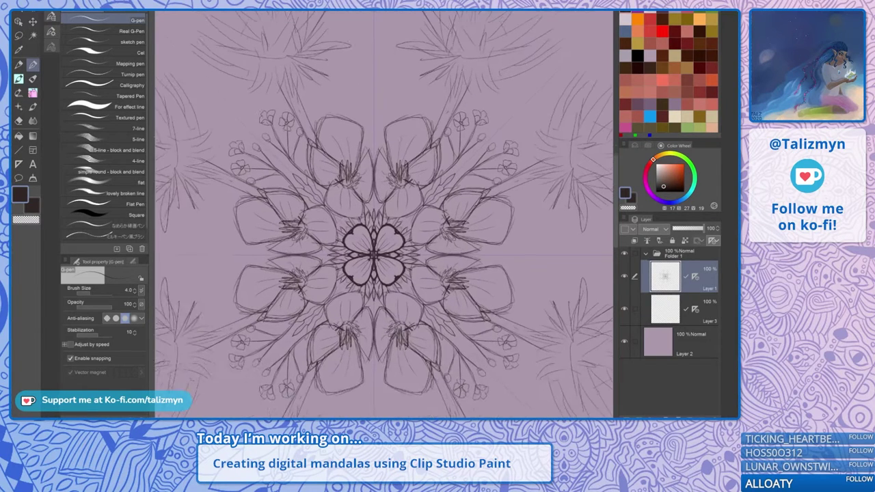
scroll(389, 133, up, 2)
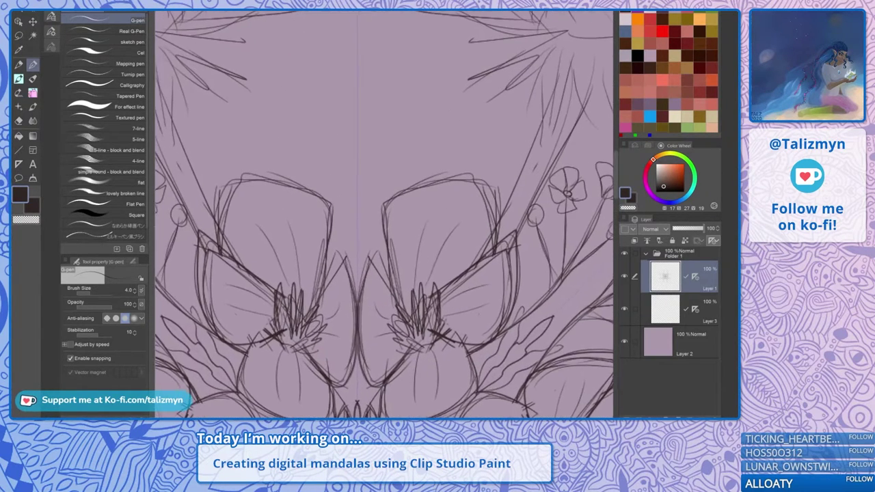
mouse_move(387, 134)
mouse_down()
mouse_move(375, 159)
mouse_move(412, 143)
mouse_move(413, 166)
mouse_move(412, 136)
mouse_move(374, 147)
mouse_move(373, 138)
mouse_move(402, 146)
mouse_move(413, 164)
mouse_move(402, 168)
mouse_move(414, 172)
mouse_move(382, 129)
mouse_move(418, 143)
mouse_move(405, 130)
mouse_move(418, 147)
mouse_up()
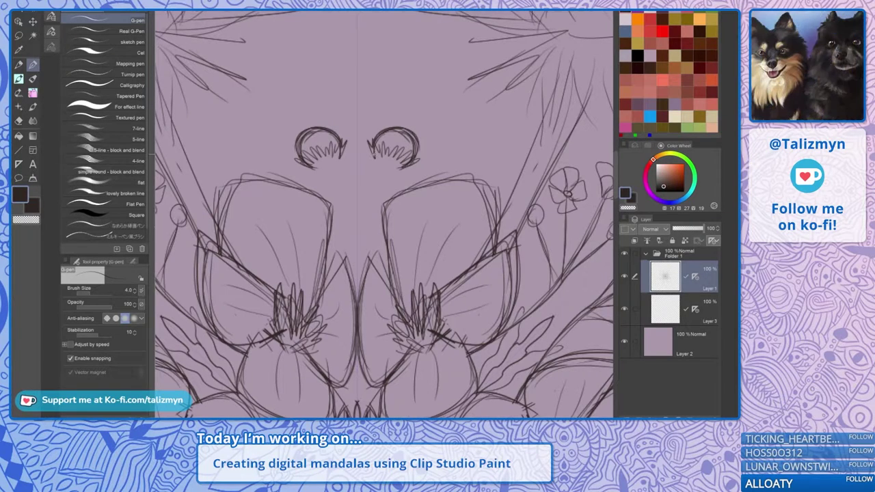
drag(375, 152, 353, 195)
drag(372, 155, 355, 217)
drag(356, 214, 380, 161)
mouse_move(376, 177)
mouse_down()
mouse_move(372, 240)
mouse_move(390, 203)
mouse_up()
mouse_move(404, 168)
mouse_down()
mouse_move(409, 193)
mouse_move(419, 186)
mouse_up()
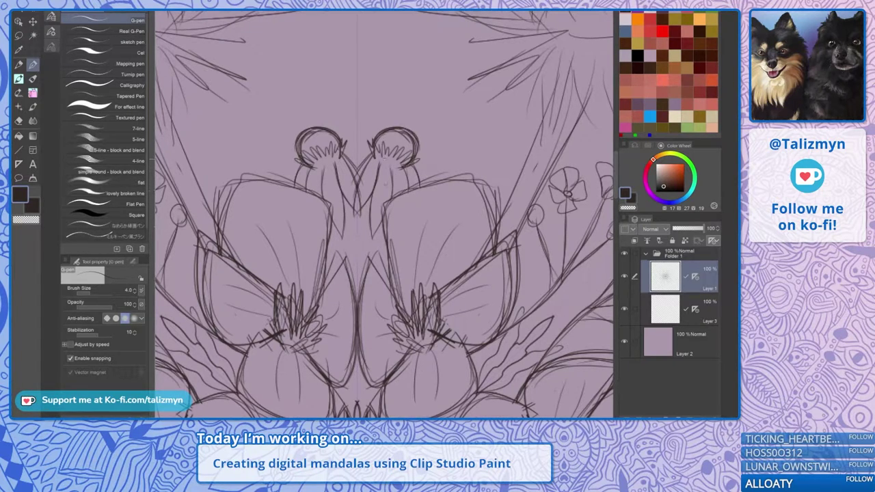
Darken the pointed leaves beneath the round buds and add curved contour lines to the bud heads and bases
mouse_move(373, 155)
mouse_down()
mouse_move(360, 182)
mouse_move(358, 228)
mouse_up()
drag(375, 187, 358, 222)
drag(379, 166, 367, 200)
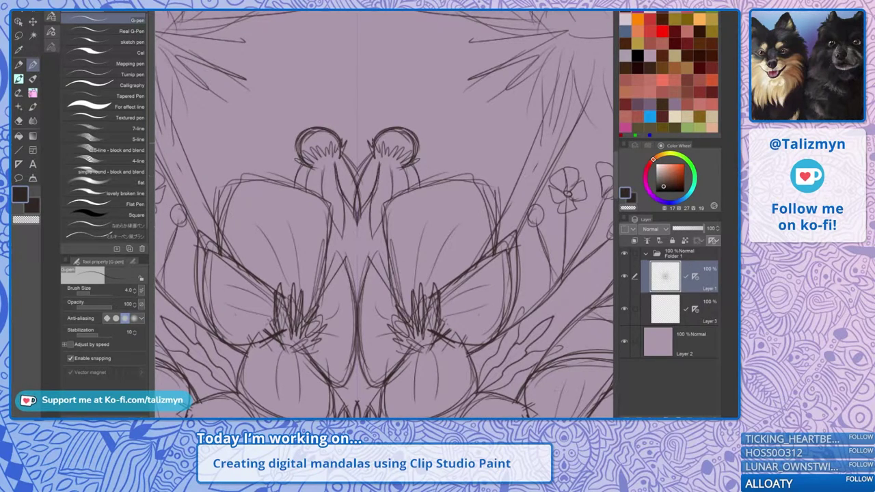
drag(366, 156, 360, 168)
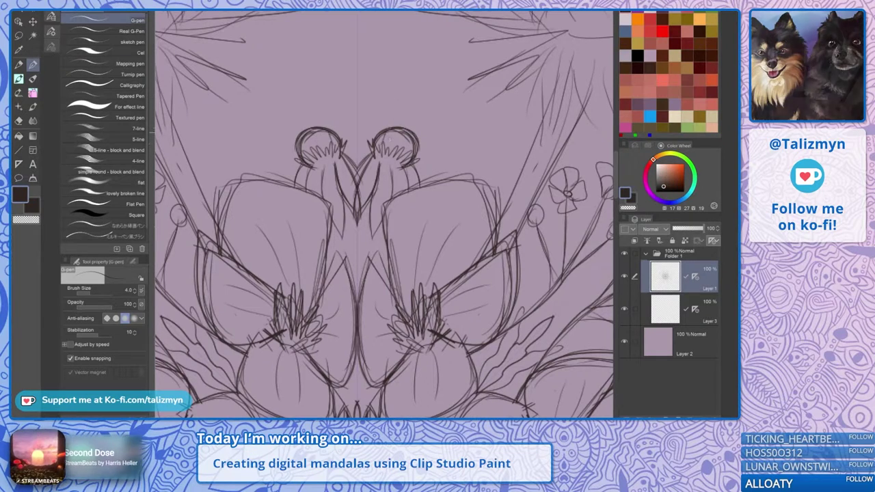
mouse_move(392, 130)
mouse_down()
mouse_move(391, 145)
mouse_move(402, 147)
mouse_up()
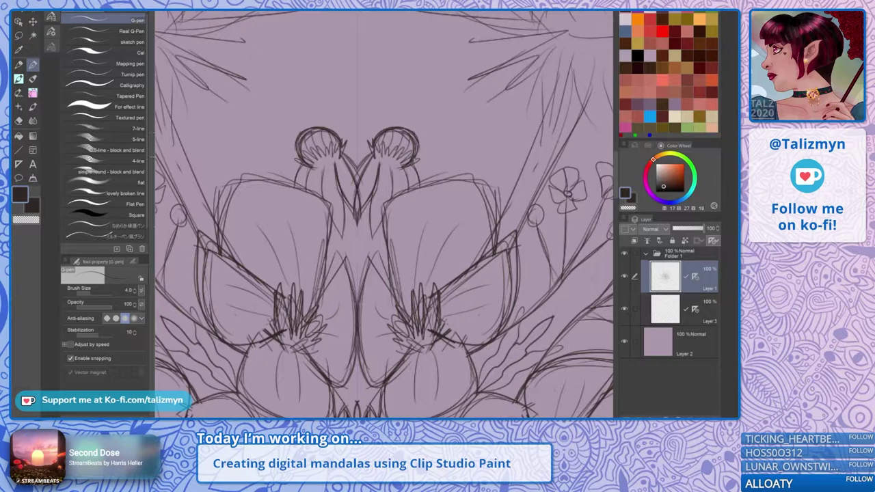
mouse_move(416, 164)
mouse_down()
mouse_move(413, 146)
mouse_move(419, 181)
mouse_move(374, 224)
mouse_up()
drag(377, 162, 373, 174)
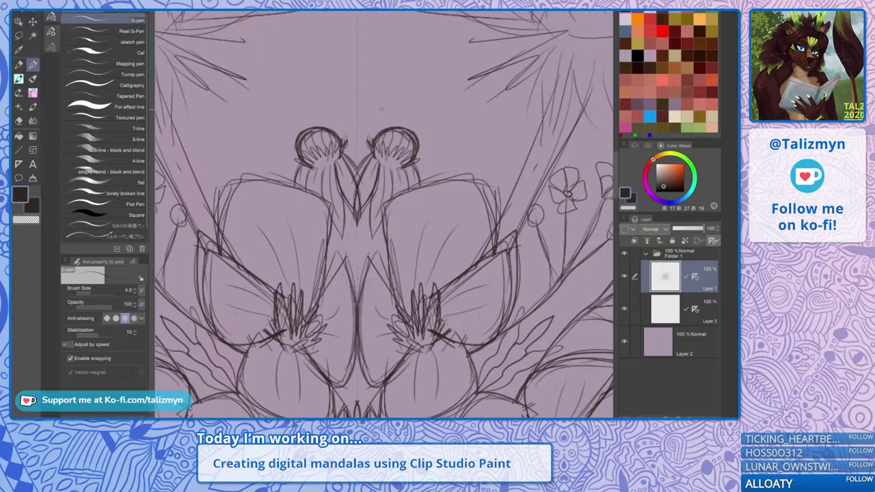
Shade the round bud heads with dense curved strokes and add fine spiky strokes and small leaf tips at their sides
mouse_move(392, 129)
mouse_down()
mouse_move(386, 140)
mouse_move(403, 148)
mouse_move(411, 158)
mouse_move(394, 160)
mouse_move(406, 162)
mouse_up()
mouse_move(384, 139)
mouse_down()
mouse_move(384, 151)
mouse_move(368, 144)
mouse_up()
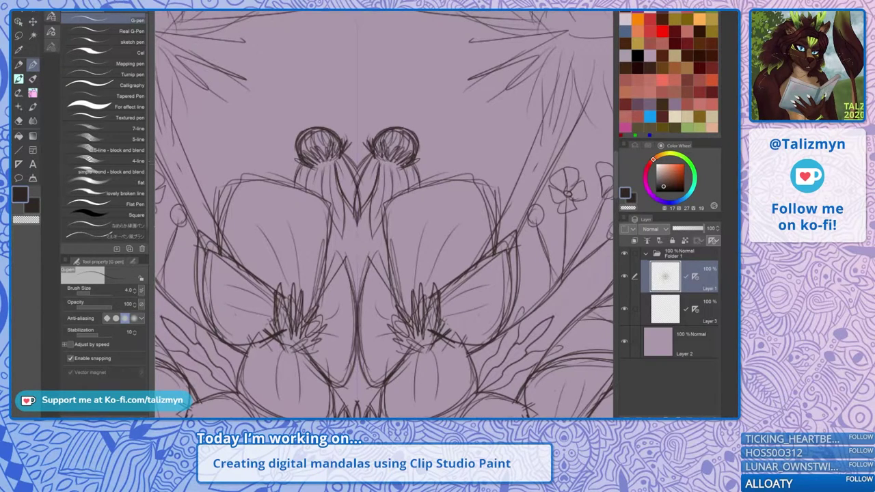
drag(419, 163, 428, 186)
drag(367, 150, 358, 162)
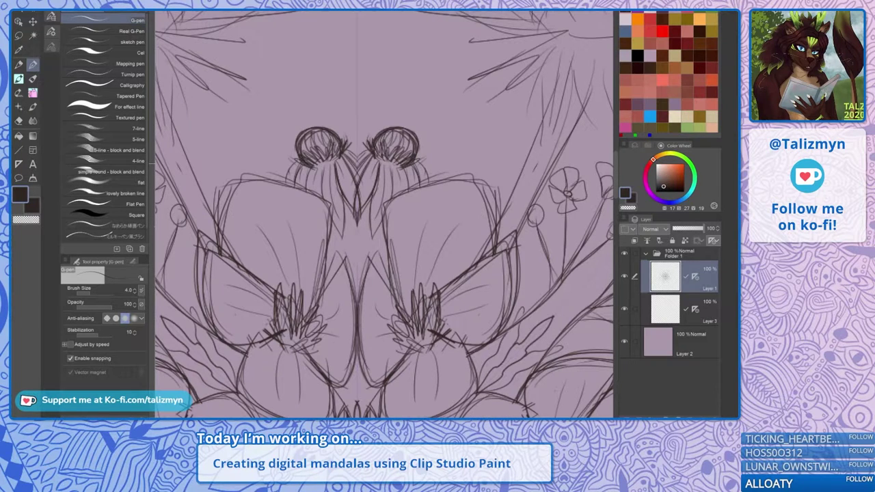
scroll(428, 165, down, 5)
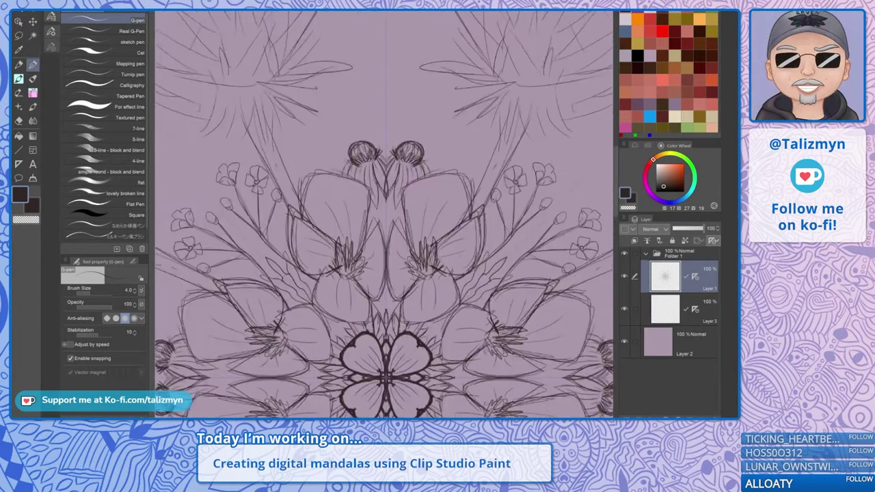
Sketch a long curved stem rising outside the round flower head, with a small pointed bud at its tip
scroll(420, 176, up, 5)
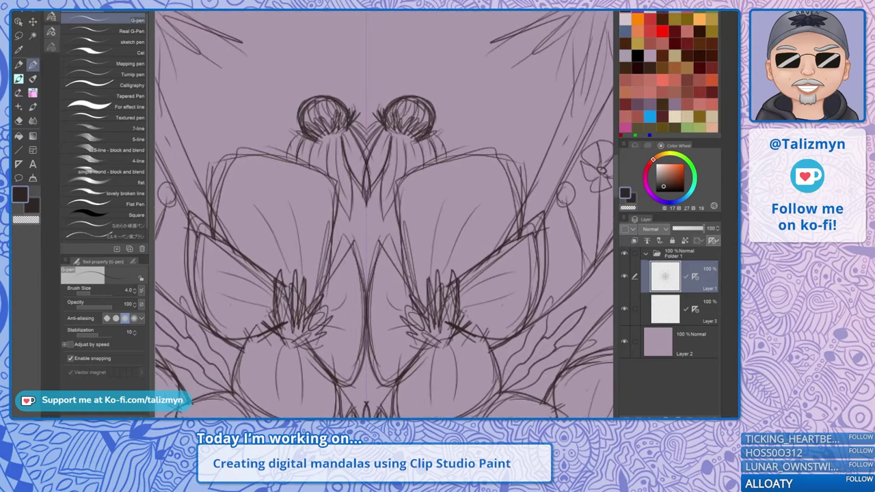
drag(420, 177, 343, 255)
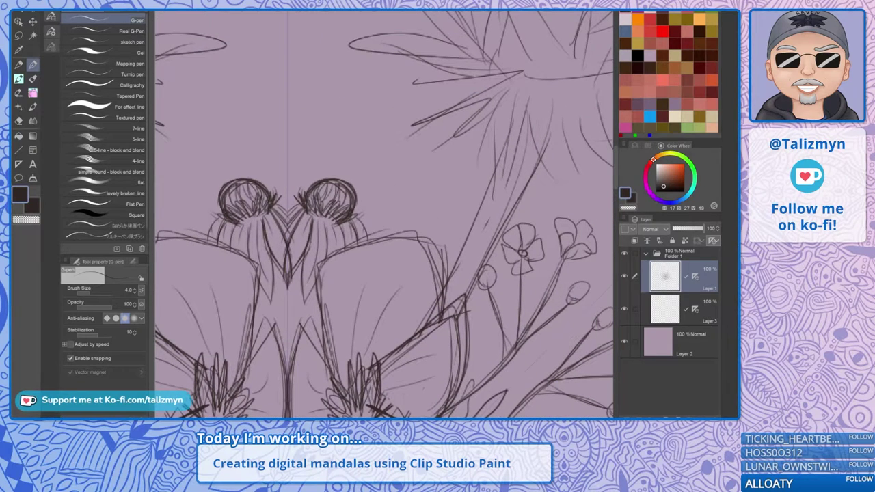
mouse_move(389, 232)
mouse_down()
mouse_move(356, 86)
mouse_move(389, 193)
mouse_move(380, 236)
mouse_up()
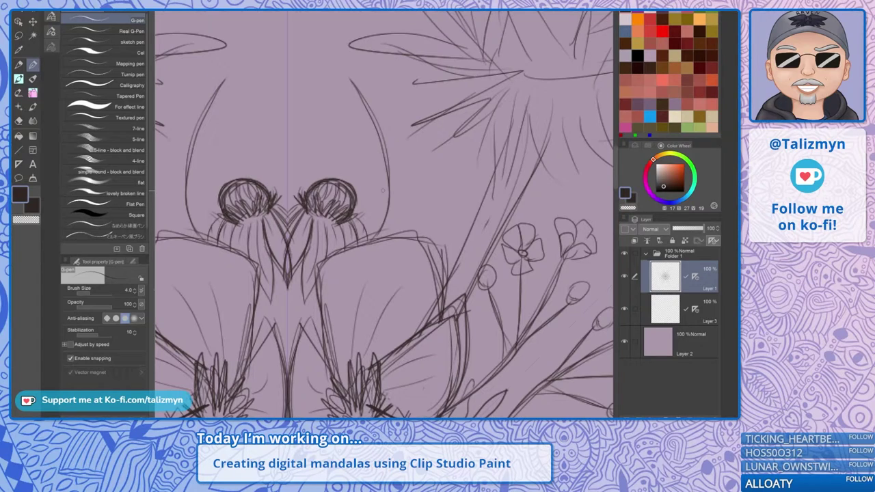
mouse_move(361, 77)
mouse_down()
mouse_move(369, 97)
mouse_move(357, 100)
mouse_move(369, 98)
mouse_move(360, 88)
mouse_up()
mouse_move(346, 97)
mouse_down()
mouse_move(365, 101)
mouse_move(361, 79)
mouse_move(359, 98)
mouse_move(344, 76)
mouse_move(358, 91)
mouse_move(361, 73)
mouse_up()
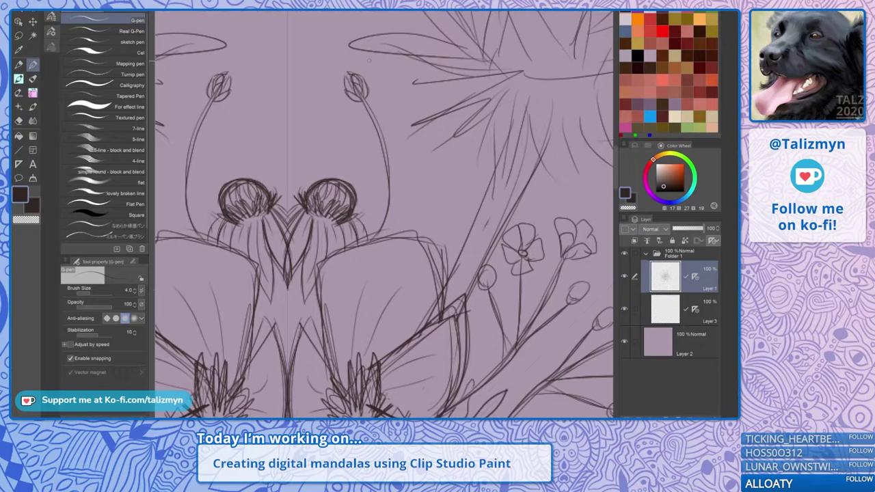
Build the bud into a grain-like spike by adding overlapping leaflets beneath it on both sides of the stem
mouse_move(424, 186)
mouse_down()
mouse_move(401, 188)
mouse_move(397, 218)
mouse_up()
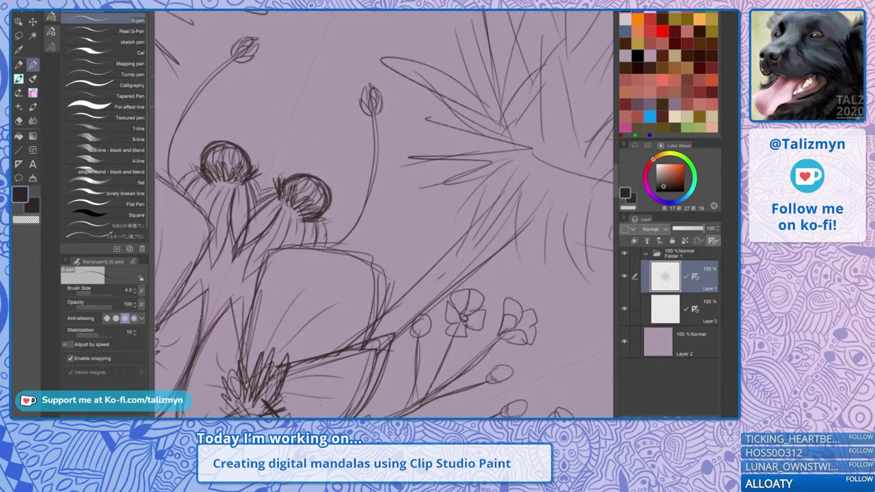
drag(372, 113, 372, 126)
drag(228, 65, 242, 61)
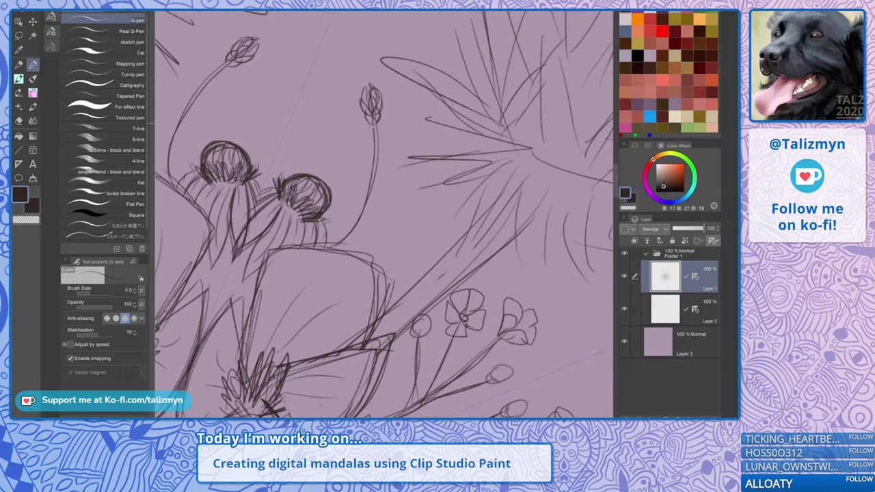
mouse_move(382, 104)
mouse_down()
mouse_move(387, 117)
mouse_move(378, 130)
mouse_up()
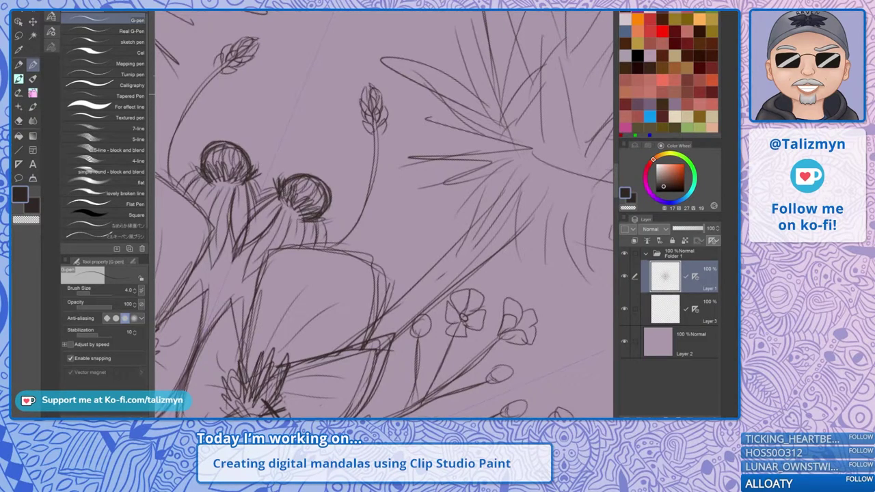
mouse_move(361, 108)
mouse_down()
mouse_move(381, 134)
mouse_move(375, 145)
mouse_move(391, 126)
mouse_move(363, 144)
mouse_move(369, 157)
mouse_move(380, 155)
mouse_up()
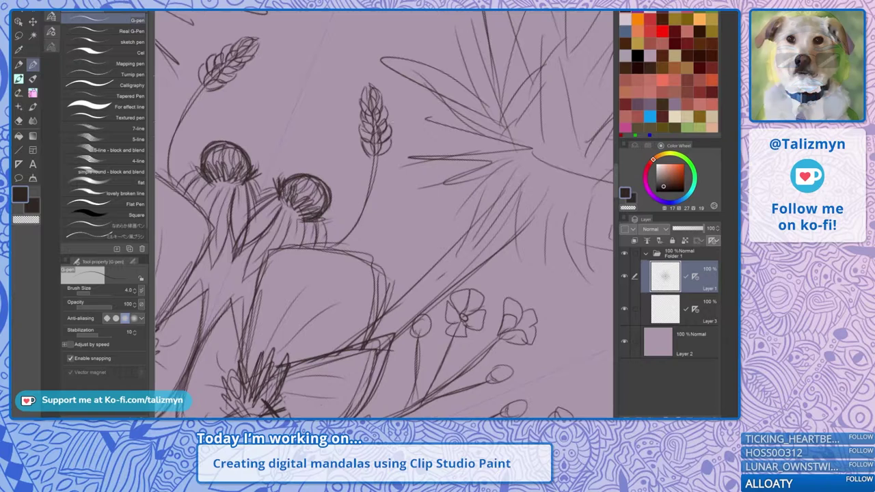
Draw a second curved guide line outside the stem and add further rows of leaflets down to mid-stem
drag(397, 87, 446, 71)
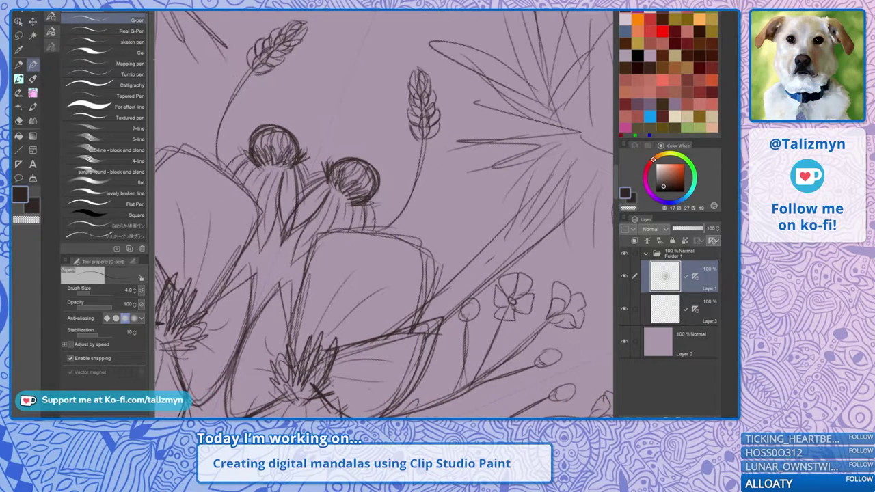
mouse_move(439, 130)
mouse_down()
mouse_move(439, 199)
mouse_move(417, 244)
mouse_up()
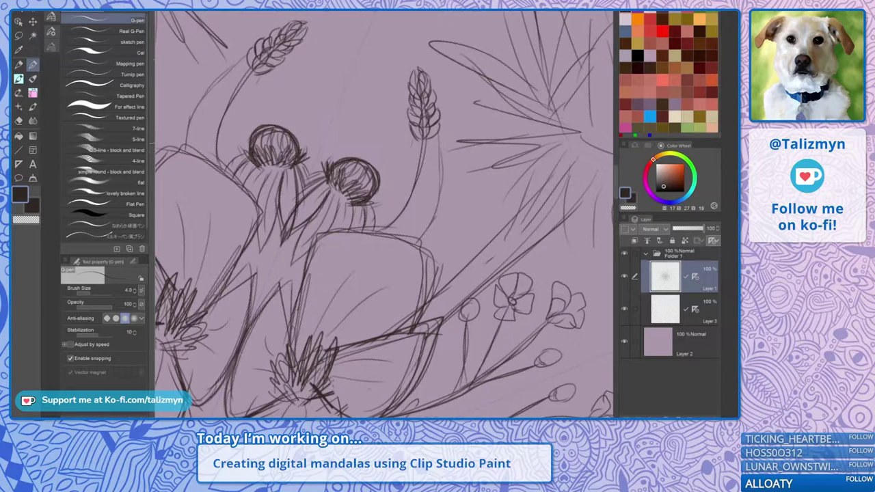
mouse_move(442, 130)
mouse_down()
mouse_move(433, 153)
mouse_move(425, 156)
mouse_move(420, 143)
mouse_move(420, 158)
mouse_up()
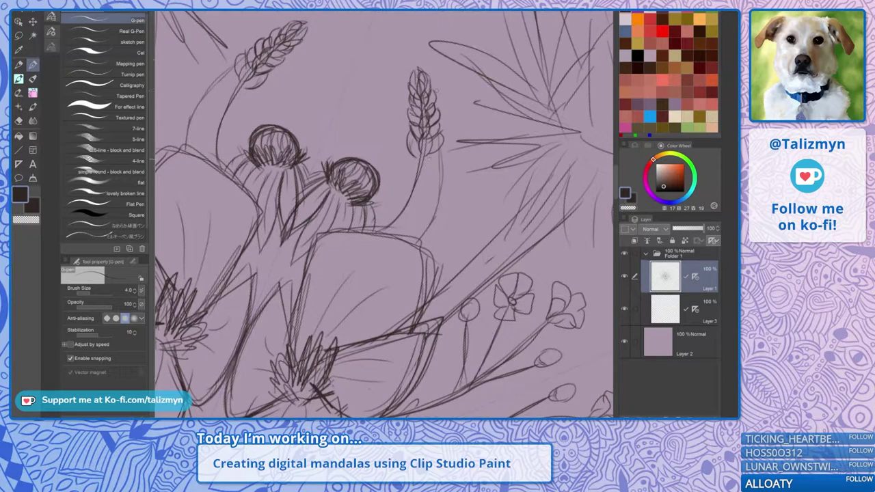
drag(442, 139, 424, 166)
mouse_move(409, 142)
mouse_down()
mouse_move(408, 166)
mouse_move(440, 165)
mouse_move(428, 176)
mouse_move(447, 164)
mouse_move(441, 174)
mouse_move(437, 154)
mouse_move(416, 175)
mouse_move(424, 156)
mouse_move(410, 181)
mouse_move(399, 180)
mouse_up()
drag(253, 103, 234, 114)
drag(410, 160, 403, 171)
drag(411, 166, 408, 181)
drag(246, 108, 235, 114)
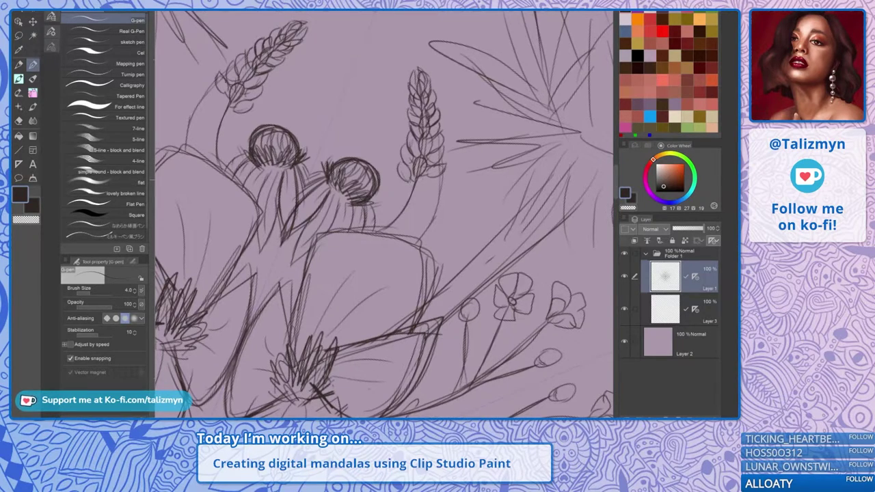
Continue the spike down the lower half of the stem with widening pairs of leaflets
drag(421, 178, 414, 186)
drag(226, 98, 216, 102)
mouse_move(439, 173)
mouse_down()
mouse_move(417, 184)
mouse_move(422, 190)
mouse_up()
drag(220, 84, 209, 106)
mouse_move(415, 182)
mouse_down()
mouse_move(409, 194)
mouse_move(425, 182)
mouse_up()
drag(418, 183, 394, 208)
drag(237, 123, 224, 140)
drag(400, 189, 387, 210)
drag(242, 128, 224, 141)
mouse_move(412, 208)
mouse_down()
mouse_move(423, 196)
mouse_move(410, 212)
mouse_move(425, 205)
mouse_move(395, 225)
mouse_up()
drag(218, 140, 204, 147)
drag(428, 209, 403, 219)
drag(213, 120, 201, 141)
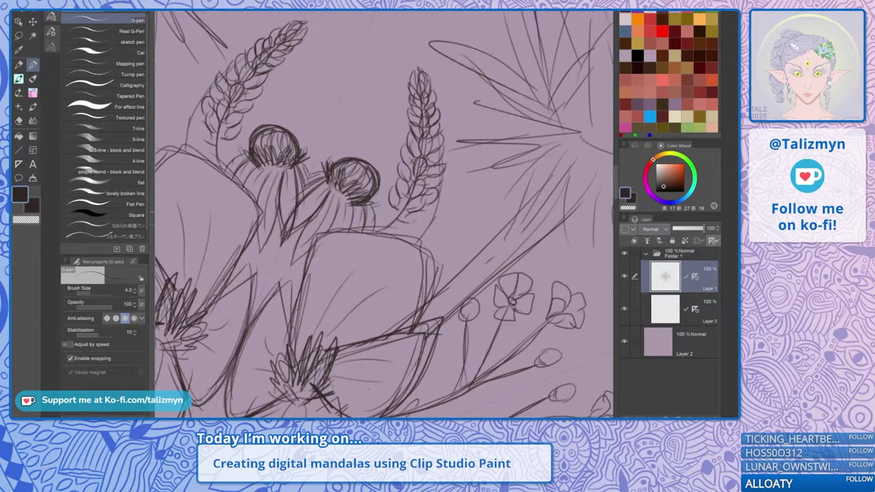
Fill the base of the spike with leaflets down to the top edge of the large petal
drag(427, 216, 406, 226)
drag(208, 124, 194, 141)
mouse_move(389, 224)
mouse_down()
mouse_move(379, 213)
mouse_move(400, 216)
mouse_move(397, 227)
mouse_up()
drag(219, 135, 209, 149)
drag(411, 232, 402, 231)
mouse_move(401, 227)
mouse_down()
mouse_move(415, 224)
mouse_move(410, 237)
mouse_move(419, 229)
mouse_up()
drag(195, 123, 190, 135)
drag(430, 207, 420, 227)
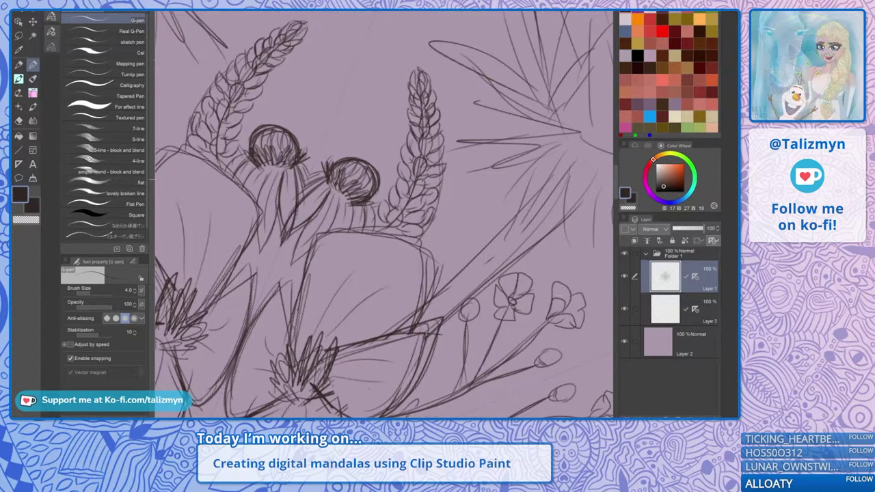
Darken the outlines of the large upper petal and the pointed inner side petal of the poppy-like flower
mouse_move(376, 216)
mouse_down()
mouse_move(379, 233)
mouse_move(401, 228)
mouse_move(396, 195)
mouse_move(439, 206)
mouse_up()
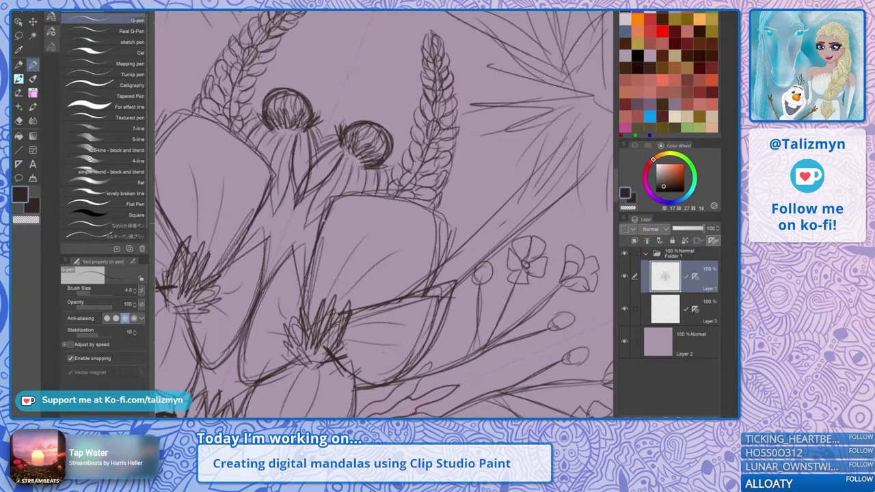
mouse_move(323, 224)
mouse_down()
mouse_move(355, 197)
mouse_move(302, 309)
mouse_up()
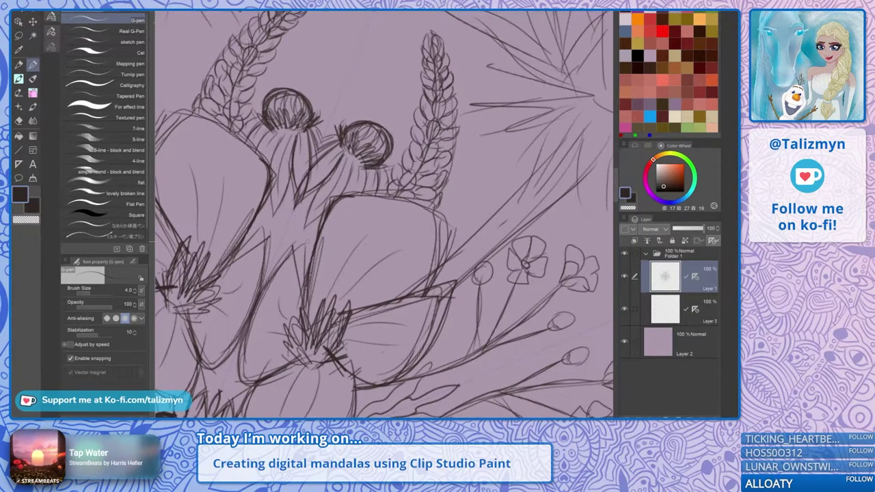
drag(478, 308, 494, 250)
mouse_move(317, 261)
mouse_down()
mouse_move(350, 220)
mouse_move(411, 201)
mouse_up()
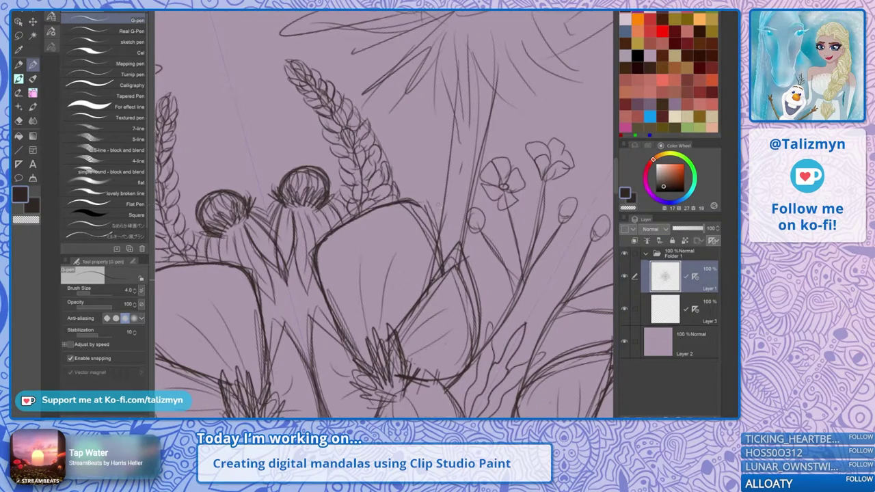
mouse_move(432, 280)
mouse_down()
mouse_move(437, 222)
mouse_move(428, 215)
mouse_move(438, 233)
mouse_up()
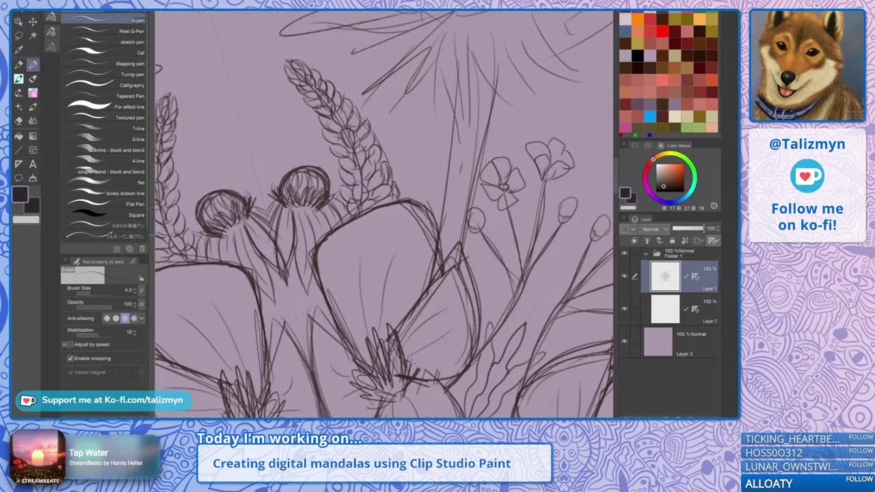
drag(382, 321, 417, 206)
drag(488, 222, 444, 304)
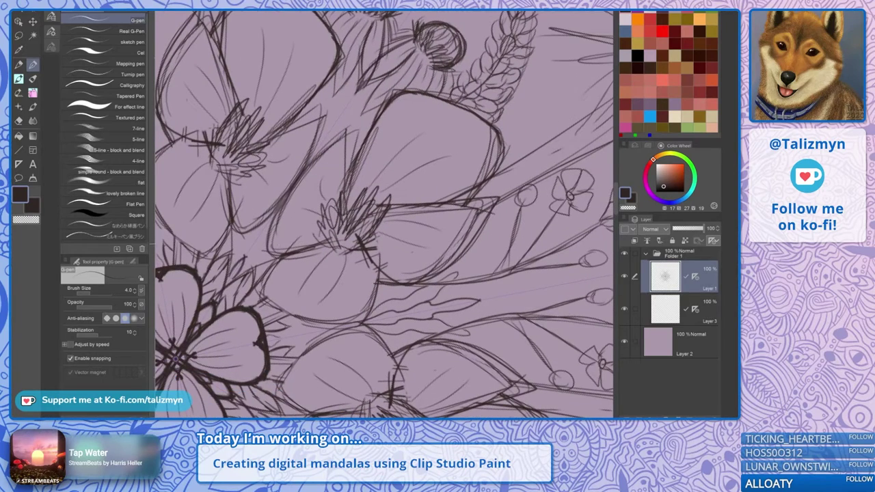
mouse_move(274, 259)
mouse_down()
mouse_move(270, 234)
mouse_move(281, 207)
mouse_move(344, 132)
mouse_move(319, 108)
mouse_move(298, 116)
mouse_up()
mouse_move(356, 133)
mouse_down()
mouse_move(343, 198)
mouse_move(351, 140)
mouse_up()
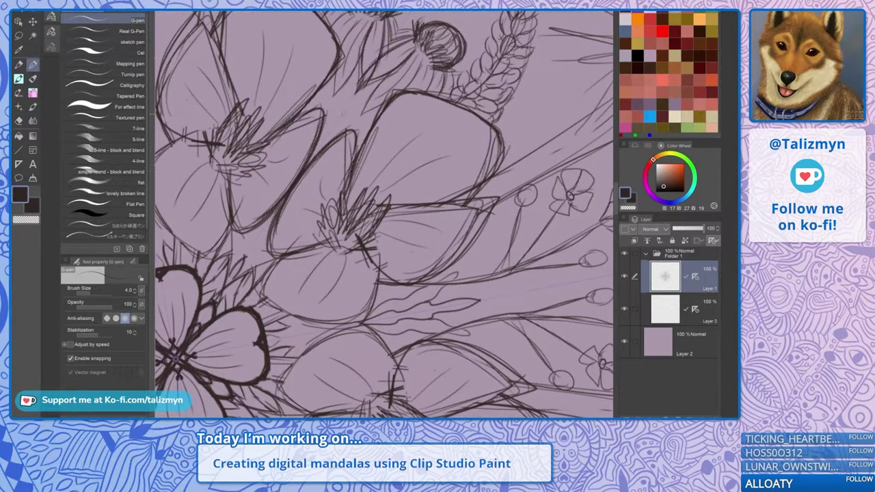
Sketch a short curved line rising from the large petal's outer corner, beside the leaflet spike
scroll(458, 154, down, 4)
drag(410, 178, 407, 261)
scroll(472, 195, up, 2)
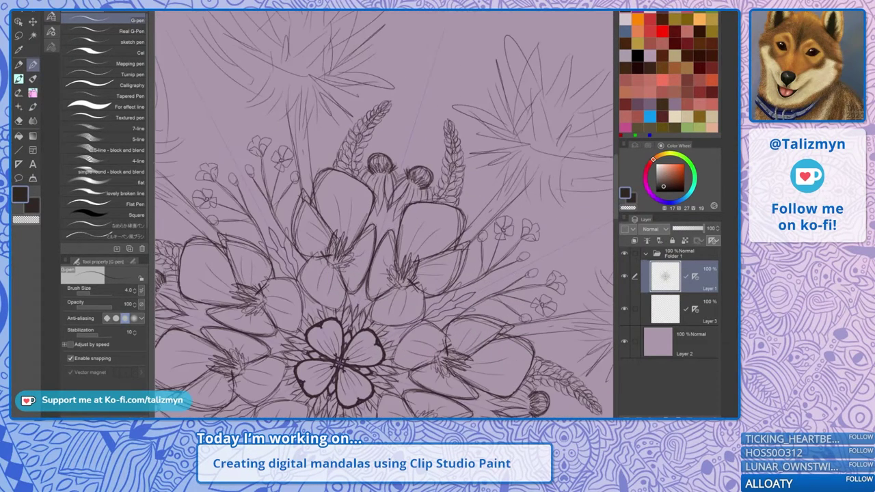
scroll(543, 181, up, 3)
drag(478, 191, 447, 206)
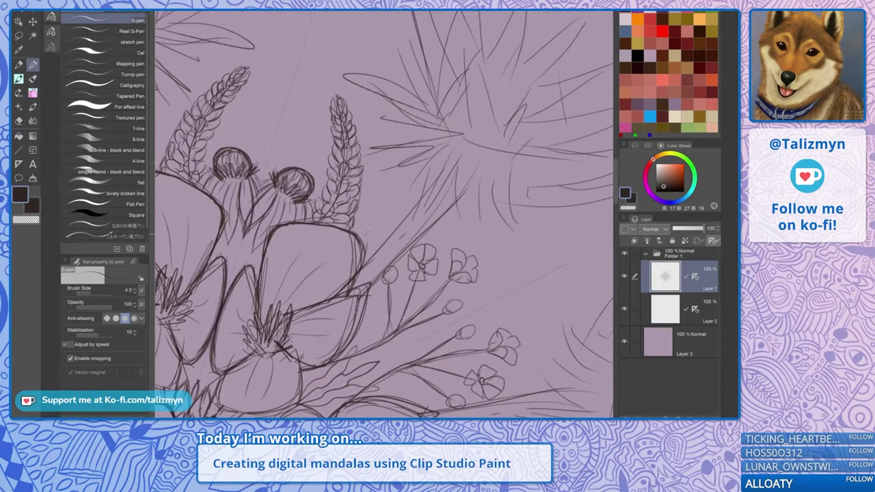
mouse_move(362, 247)
mouse_down()
mouse_move(366, 222)
mouse_move(397, 179)
mouse_move(384, 196)
mouse_up()
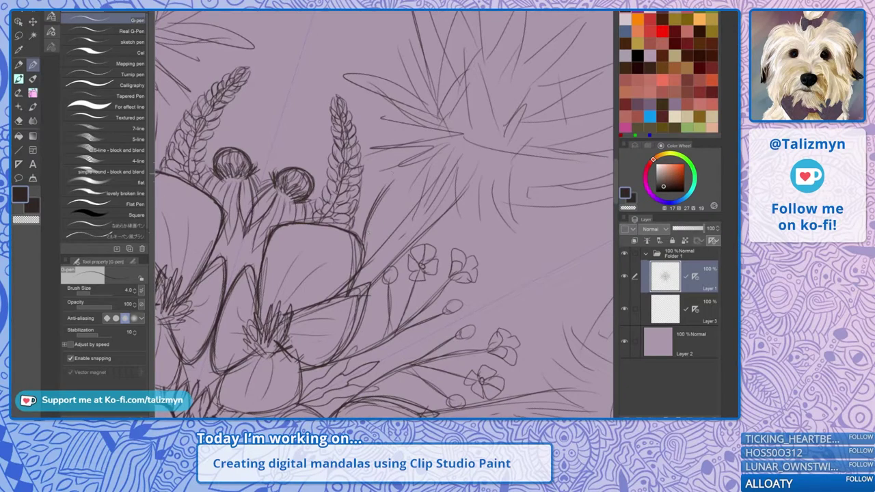
mouse_move(382, 198)
mouse_down()
mouse_move(423, 172)
mouse_move(406, 206)
mouse_move(424, 165)
mouse_up()
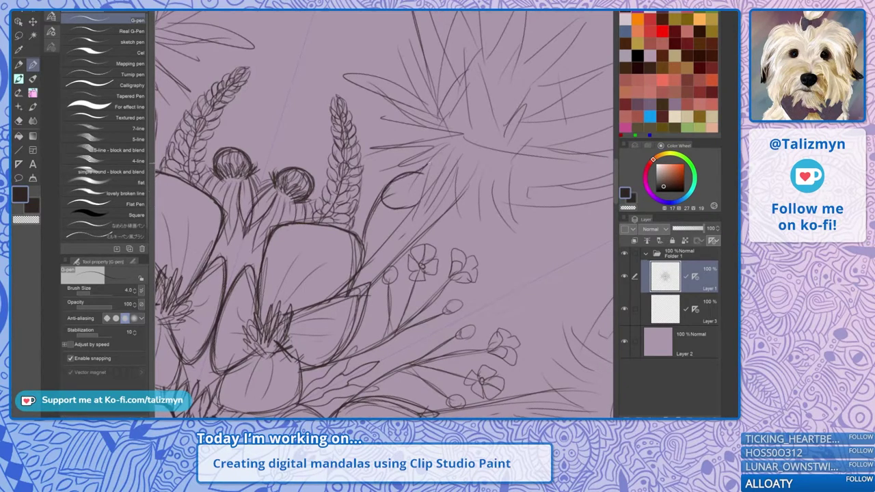
key(ctrl+z)
key(ctrl+z)
key(ctrl+z)
key(ctrl+z)
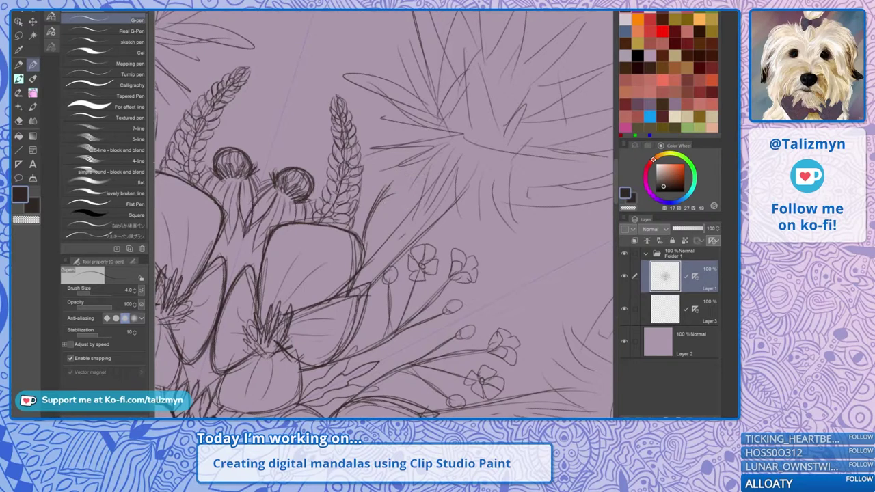
Sketch a tulip-shaped flower with pointed petals beside the large petal, plus partial petal tips behind it
mouse_move(365, 233)
mouse_down()
mouse_move(382, 244)
mouse_move(390, 192)
mouse_move(414, 183)
mouse_up()
mouse_move(414, 184)
mouse_down()
mouse_move(405, 208)
mouse_move(420, 205)
mouse_move(408, 227)
mouse_move(421, 230)
mouse_move(406, 239)
mouse_move(426, 234)
mouse_up()
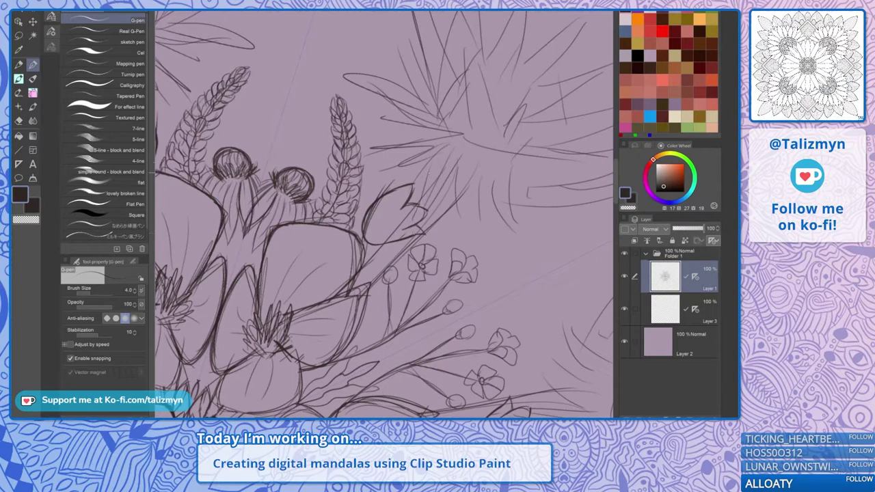
mouse_move(387, 198)
mouse_down()
mouse_move(384, 170)
mouse_move(393, 188)
mouse_move(369, 176)
mouse_move(378, 161)
mouse_move(363, 164)
mouse_move(370, 178)
mouse_move(366, 168)
mouse_up()
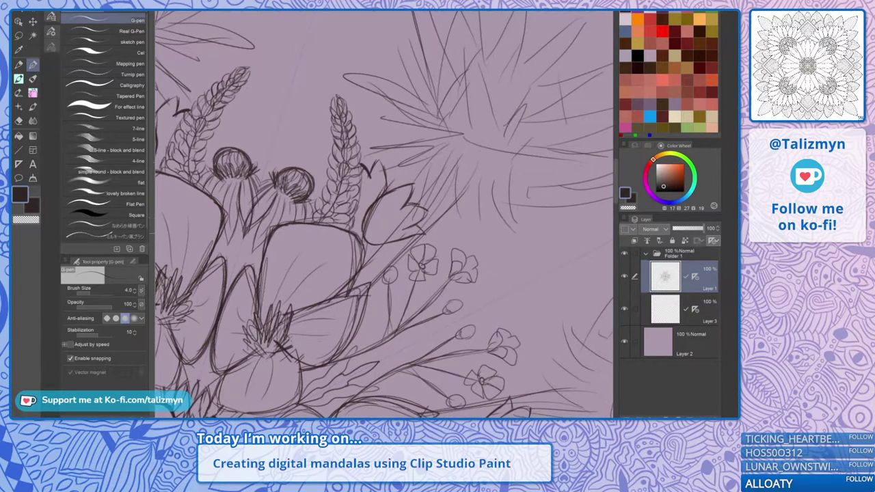
mouse_move(357, 224)
mouse_down()
mouse_move(373, 247)
mouse_move(362, 272)
mouse_up()
Erase the stray and overlapping sketch lines around the outer side petal and lower petal with the Hard eraser
key(e)
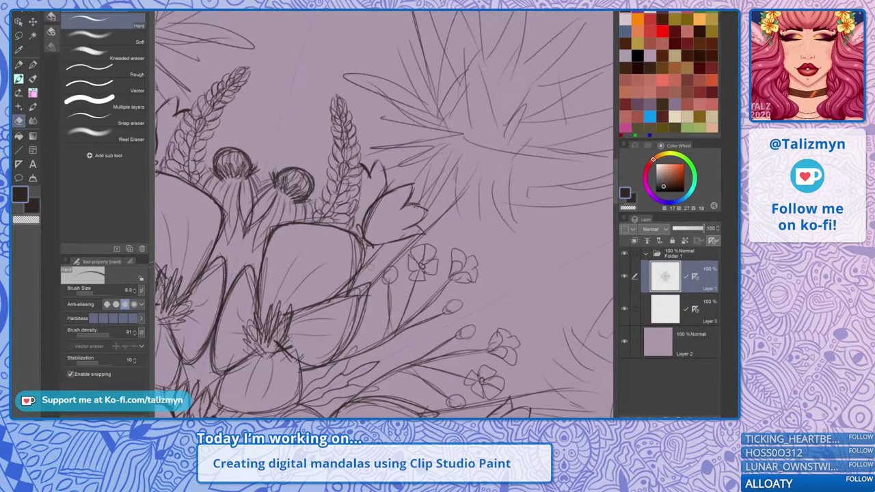
mouse_move(355, 240)
mouse_down()
mouse_move(351, 274)
mouse_move(441, 144)
mouse_up()
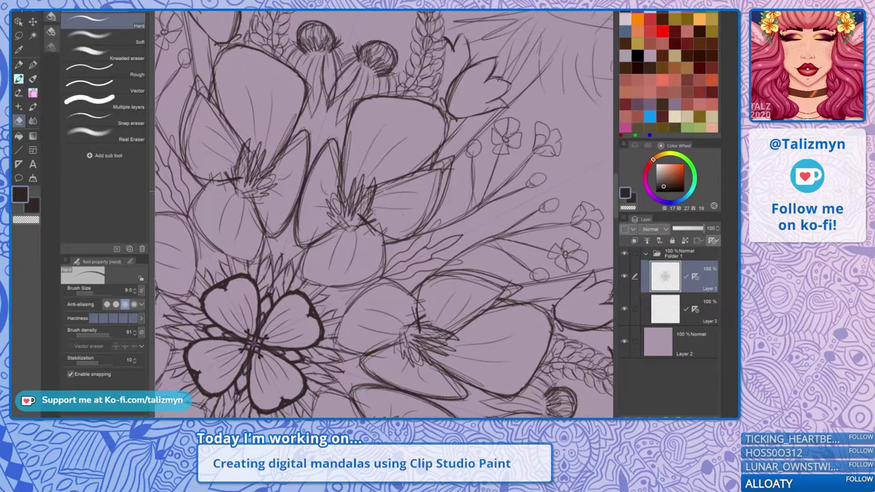
mouse_move(385, 192)
mouse_down()
mouse_move(447, 164)
mouse_move(427, 214)
mouse_up()
drag(449, 167, 416, 223)
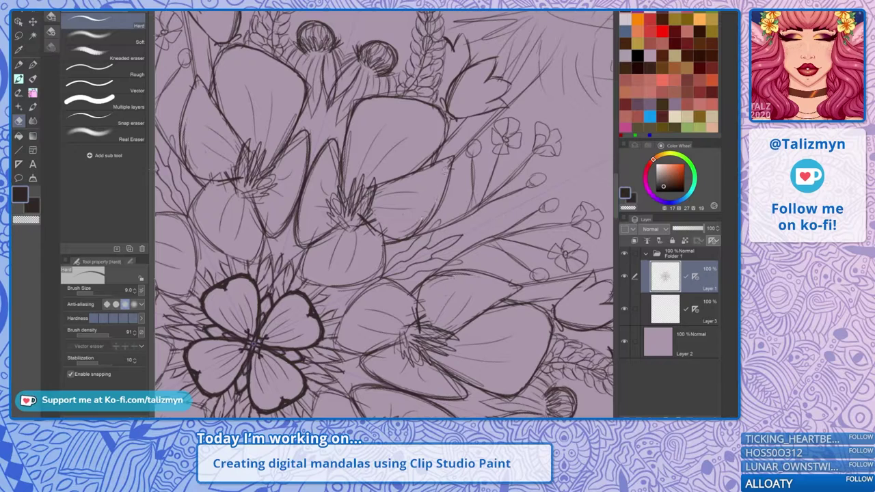
drag(426, 175, 445, 150)
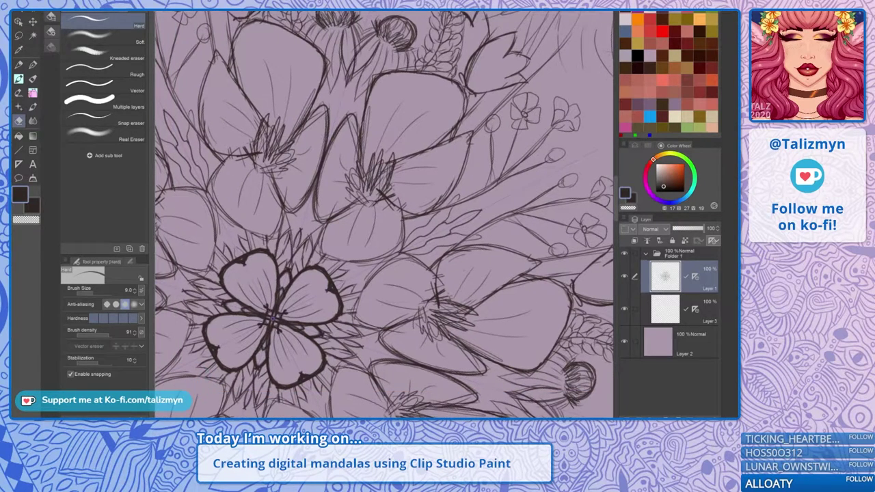
drag(403, 257, 380, 279)
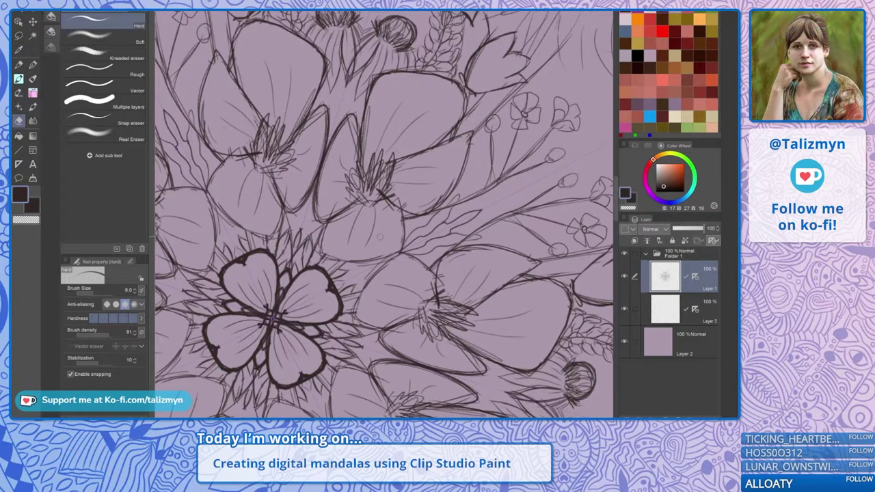
Sketch a small rounded flower centre with the G-pen on the symmetry axis above the paired round buds, between the leaflet spikes
key(p)
key(ctrl+0)
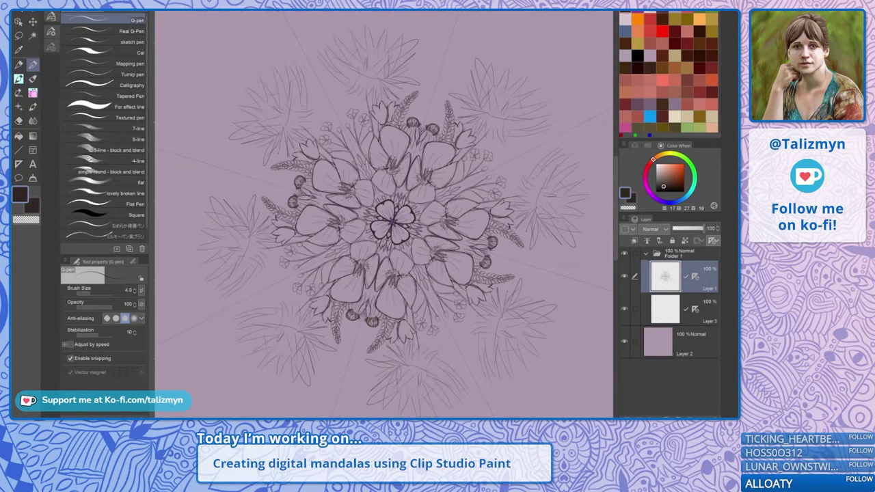
scroll(430, 116, up, 3)
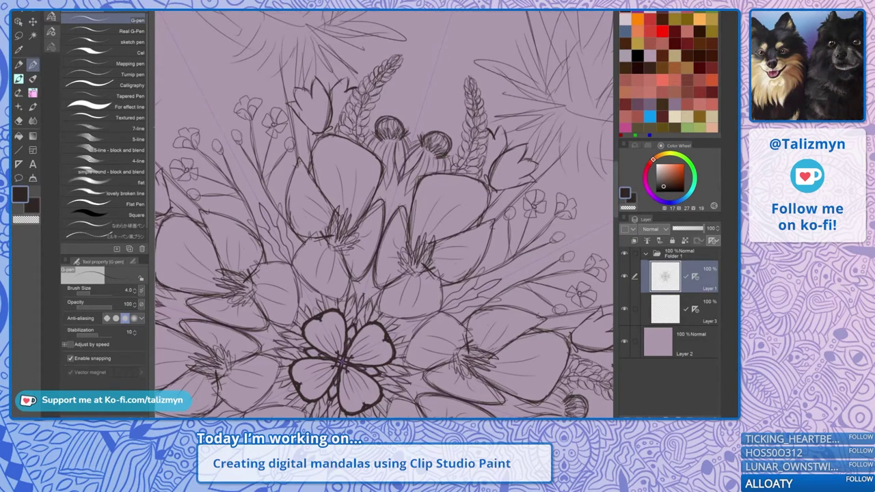
scroll(433, 102, up, 3)
drag(434, 102, 408, 227)
scroll(396, 235, down, 1)
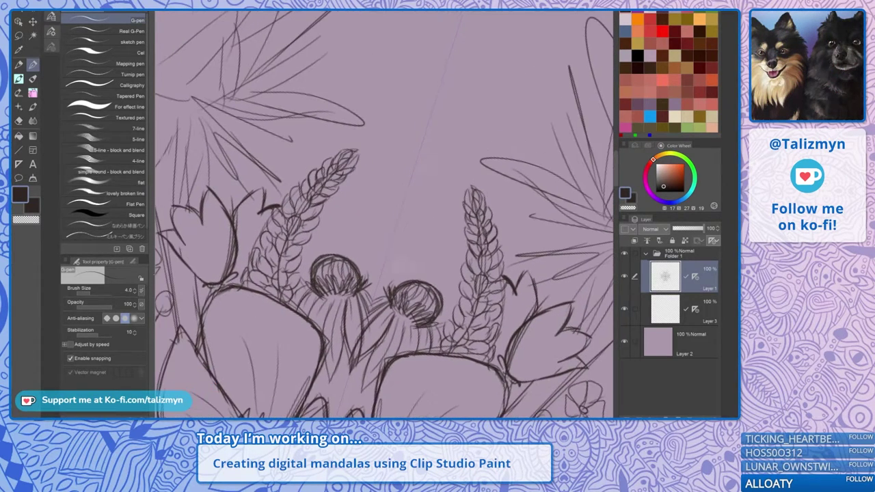
scroll(396, 236, up, 1)
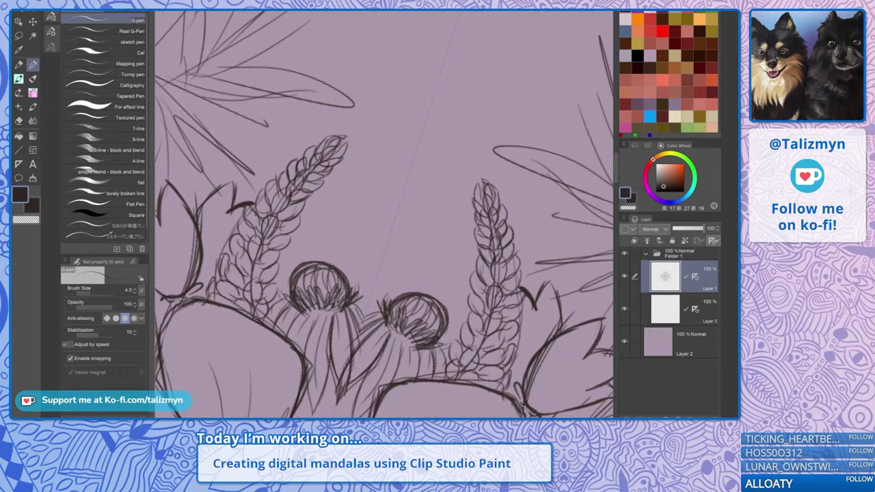
mouse_move(393, 233)
mouse_down()
mouse_move(399, 198)
mouse_move(393, 232)
mouse_up()
drag(399, 200, 406, 226)
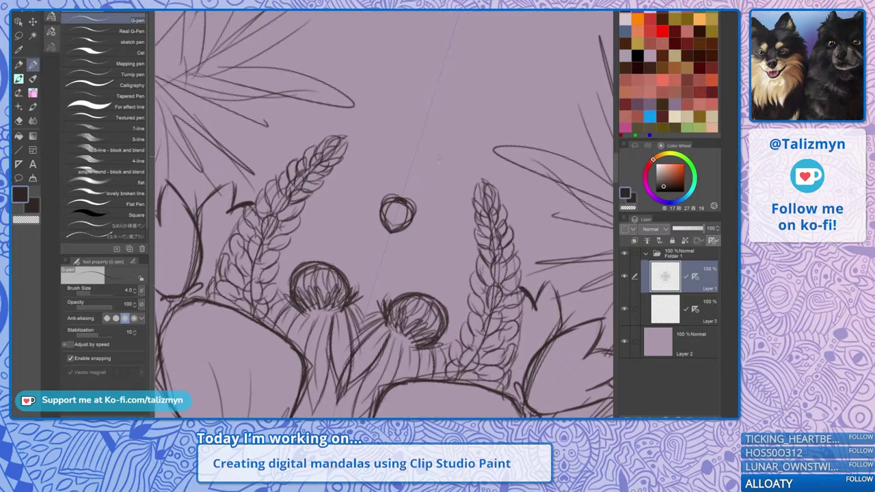
Sketch long oval petals above and below the flower centre, plus the upper and lower diagonal petals around it
mouse_move(413, 195)
mouse_down()
mouse_move(418, 128)
mouse_move(414, 200)
mouse_up()
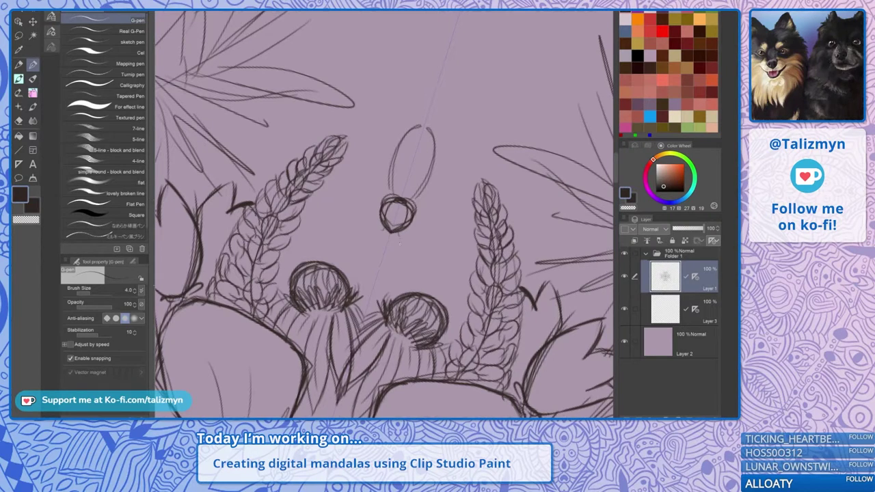
mouse_move(385, 231)
mouse_down()
mouse_move(371, 281)
mouse_move(383, 277)
mouse_move(368, 295)
mouse_up()
drag(401, 259, 377, 298)
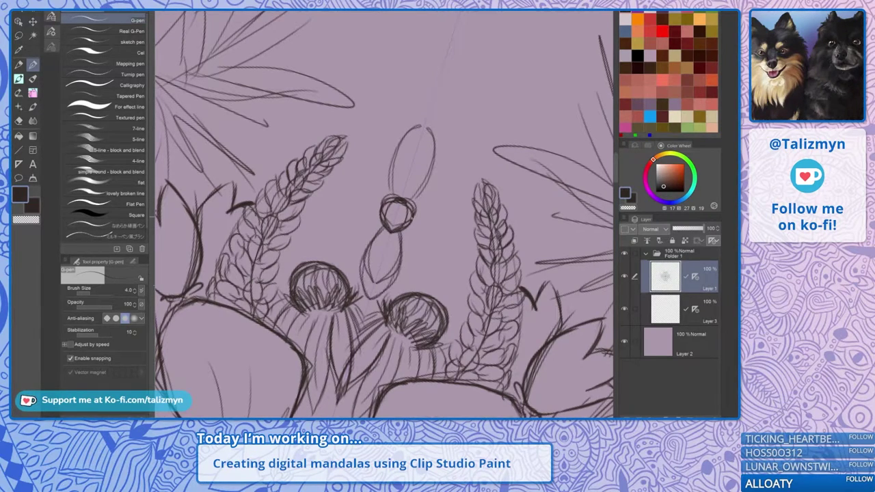
drag(400, 232, 424, 281)
mouse_move(414, 217)
mouse_down()
mouse_move(432, 289)
mouse_move(418, 279)
mouse_move(436, 206)
mouse_move(462, 164)
mouse_up()
mouse_move(411, 202)
mouse_down()
mouse_move(450, 152)
mouse_move(467, 147)
mouse_move(453, 186)
mouse_up()
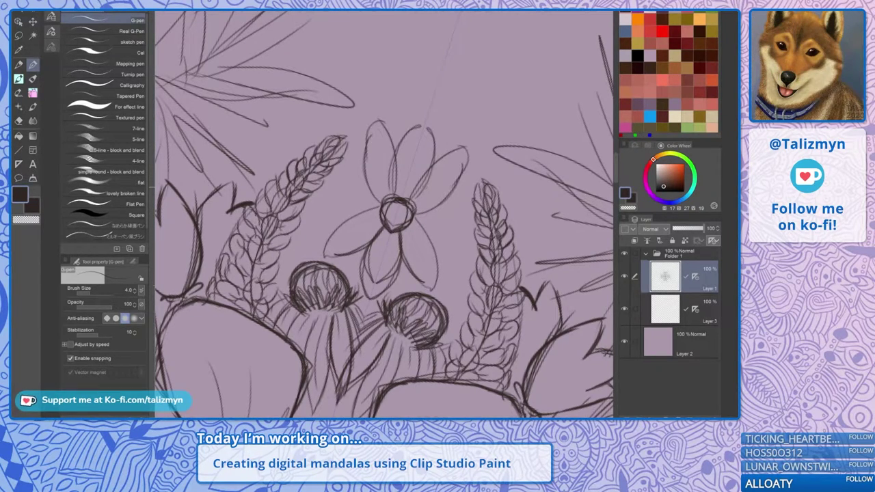
Sketch the flower's side petals reaching outward to the leaflet spikes
drag(380, 202, 336, 165)
drag(420, 203, 474, 212)
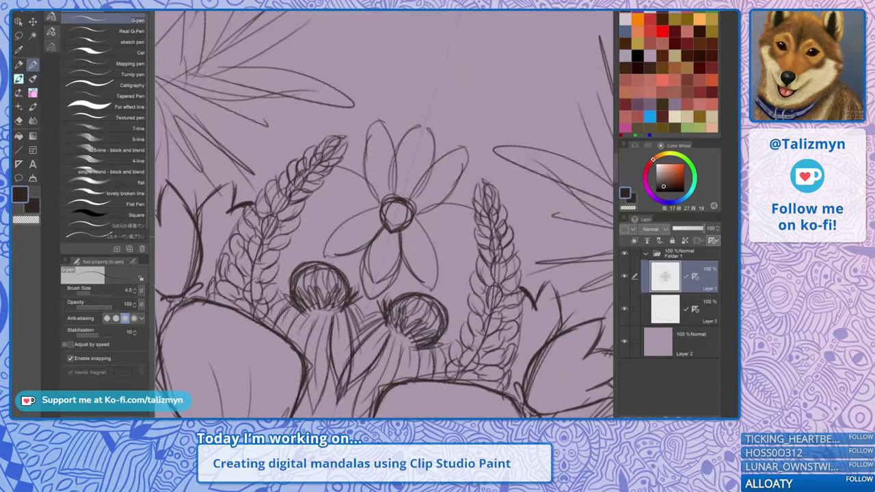
drag(427, 247, 466, 252)
drag(348, 223, 317, 204)
drag(414, 220, 432, 243)
drag(379, 216, 350, 208)
drag(432, 243, 479, 254)
drag(350, 217, 307, 199)
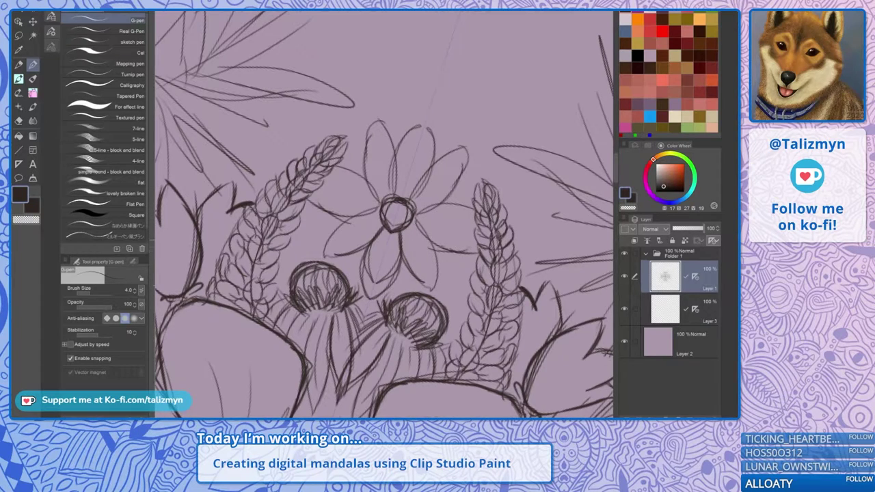
Reinforce the side petal lines and restate the upper diagonal petals with slightly larger outlines
drag(379, 214, 321, 205)
drag(421, 228, 463, 250)
drag(419, 209, 451, 211)
drag(378, 198, 354, 179)
drag(449, 208, 474, 214)
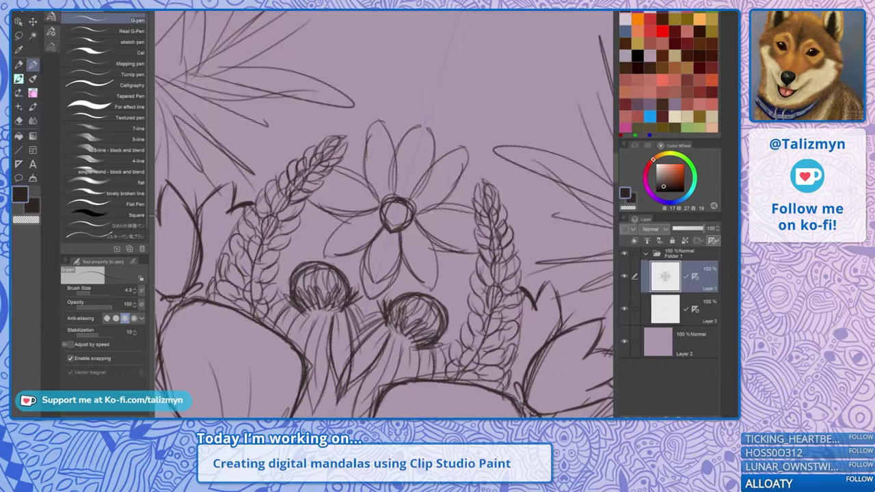
mouse_move(380, 206)
mouse_down()
mouse_move(360, 149)
mouse_move(370, 118)
mouse_move(391, 140)
mouse_up()
mouse_move(398, 179)
mouse_down()
mouse_move(398, 196)
mouse_move(387, 125)
mouse_up()
drag(412, 187, 456, 147)
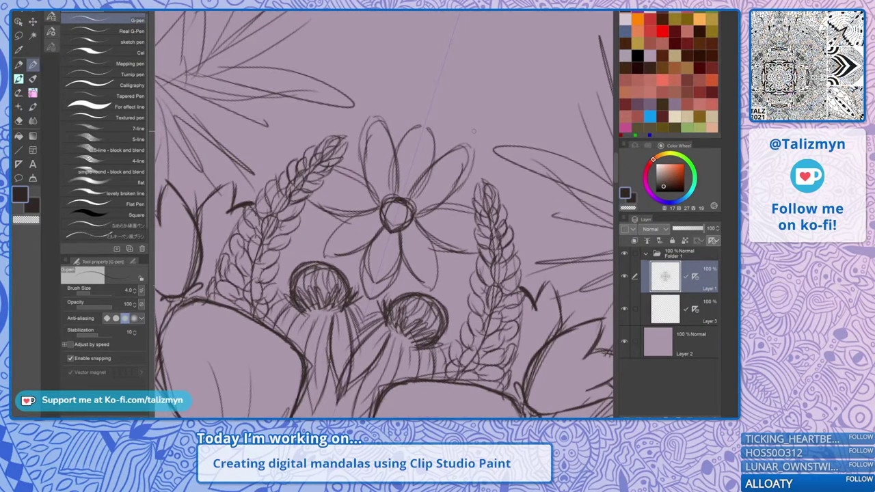
Erase the overlapping and stray lines inside the new flower's petals with the Hard eraser
key(e)
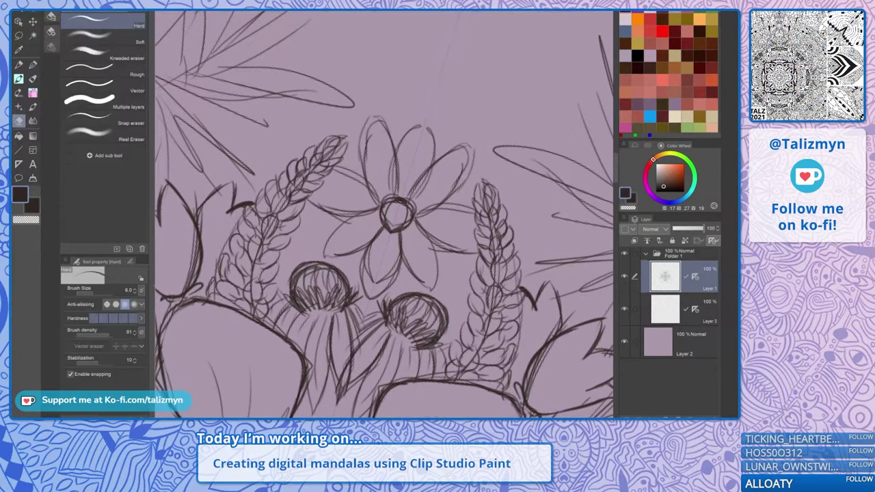
drag(399, 191, 398, 162)
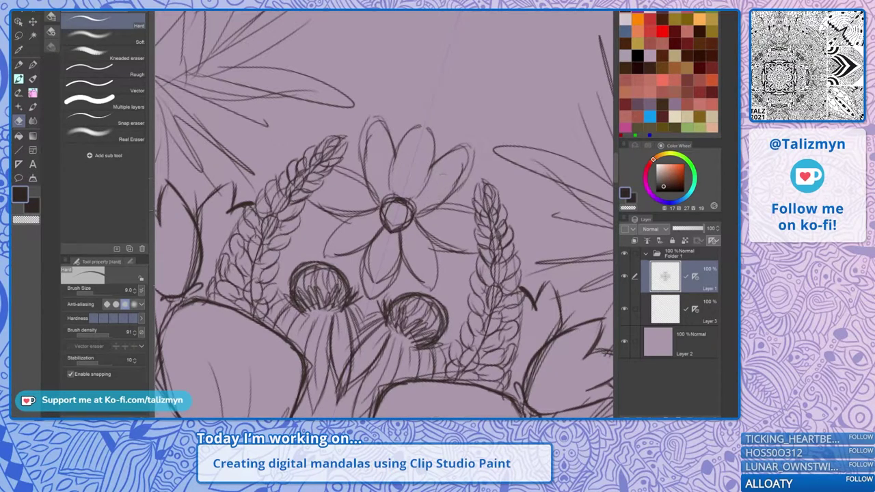
mouse_move(441, 214)
mouse_down()
mouse_move(423, 210)
mouse_move(425, 225)
mouse_up()
drag(378, 281, 373, 271)
Darken the outlines of the flower's bottom petal and lower diagonal petals with the G-pen, closing their pointed tips
key(p)
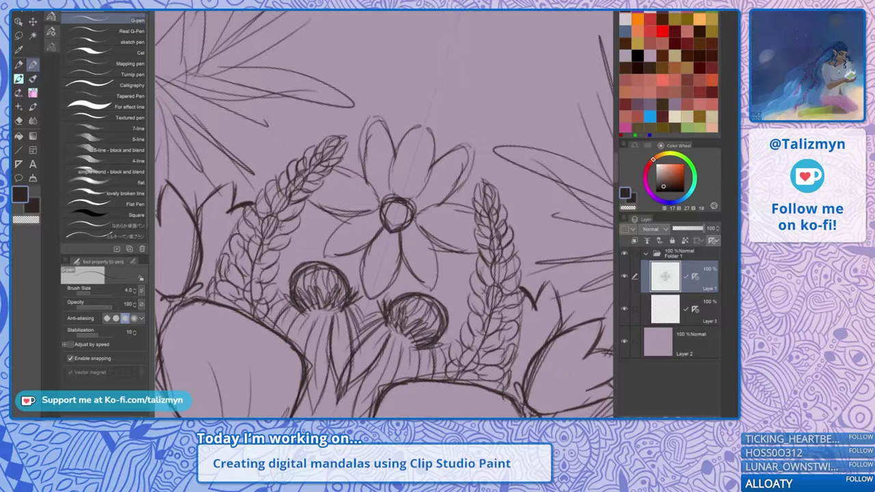
drag(384, 226, 412, 184)
scroll(431, 200, up, 4)
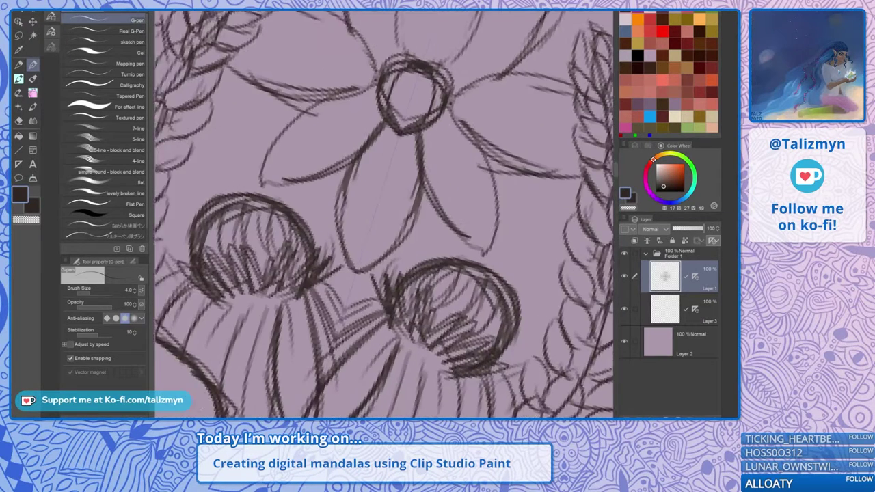
drag(410, 219, 425, 208)
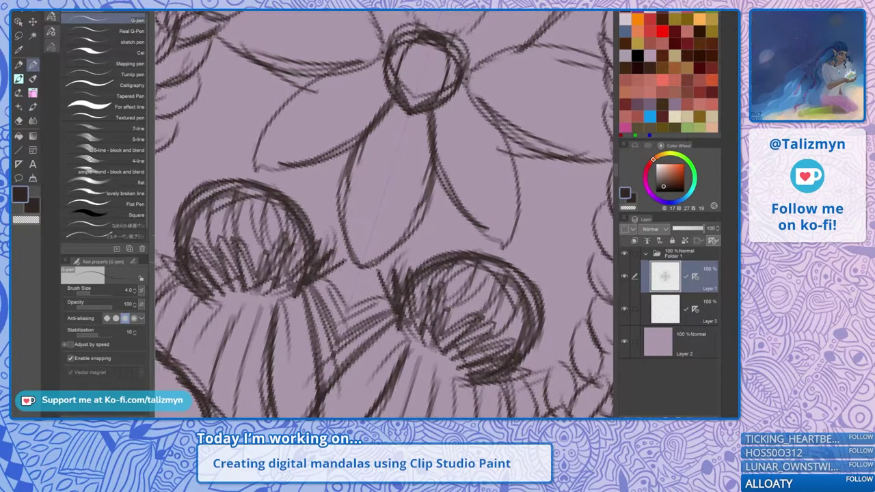
mouse_move(369, 265)
mouse_down()
mouse_move(418, 234)
mouse_move(438, 159)
mouse_up()
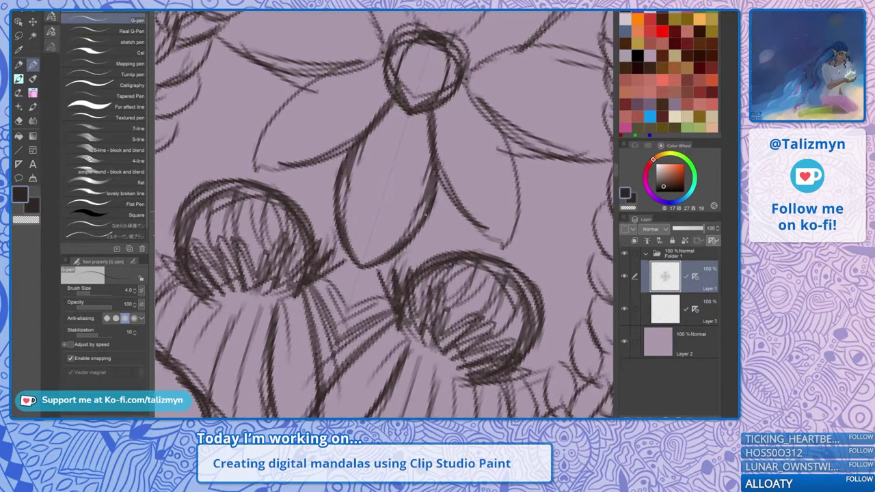
drag(425, 216, 410, 242)
drag(398, 204, 386, 273)
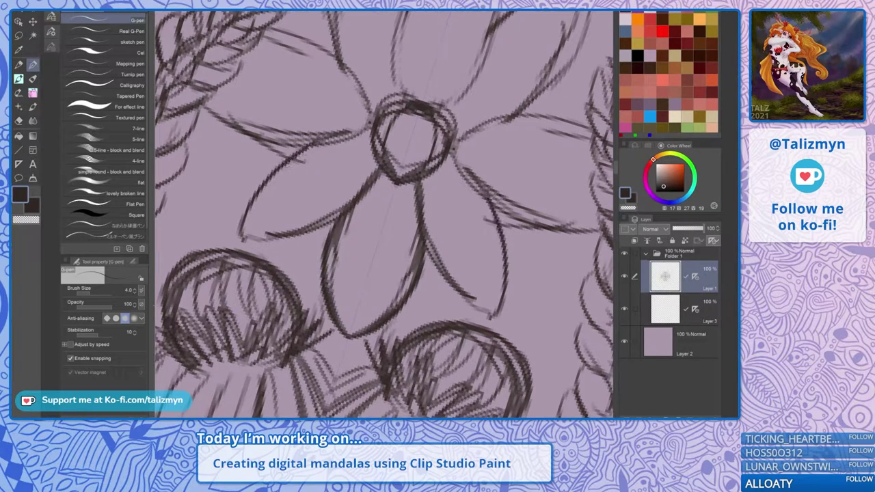
mouse_move(342, 136)
mouse_down()
mouse_move(296, 153)
mouse_move(242, 239)
mouse_move(338, 210)
mouse_move(254, 238)
mouse_up()
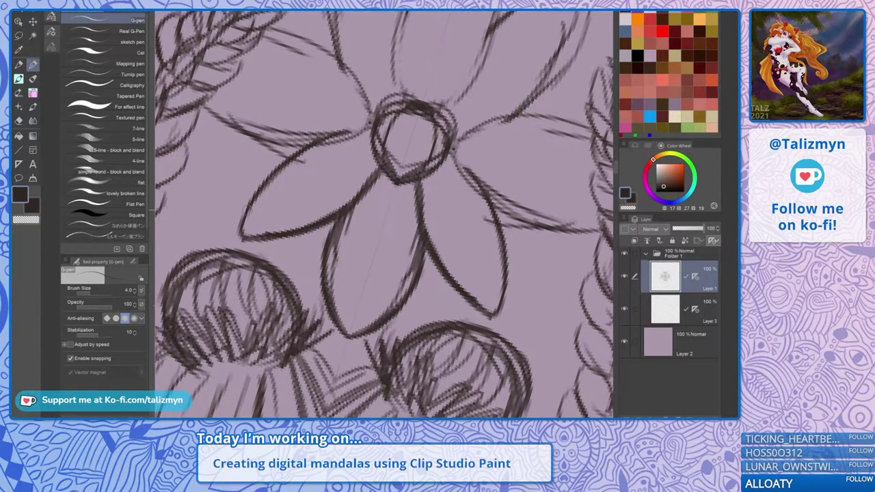
Darken and close the outlines of the flower's top petal and upper diagonal petals
drag(247, 210, 180, 335)
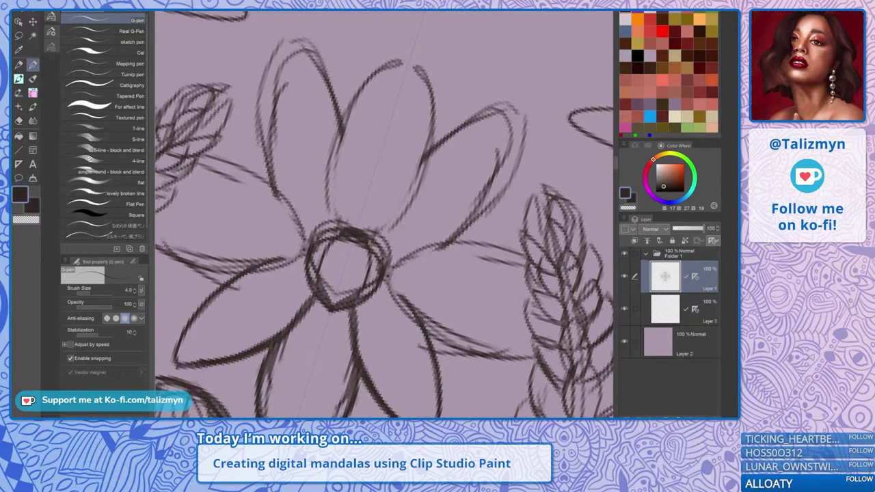
drag(349, 230, 339, 141)
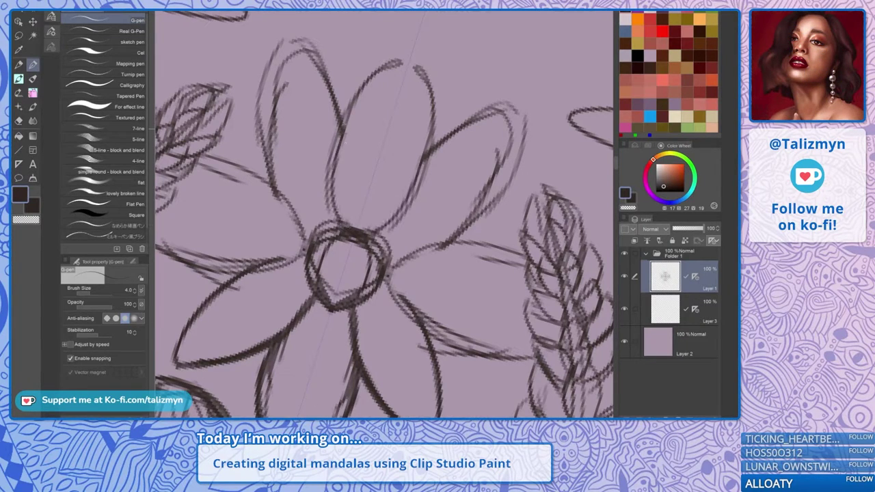
mouse_move(336, 208)
mouse_down()
mouse_move(343, 143)
mouse_move(381, 67)
mouse_move(411, 56)
mouse_move(377, 74)
mouse_move(335, 182)
mouse_move(346, 229)
mouse_up()
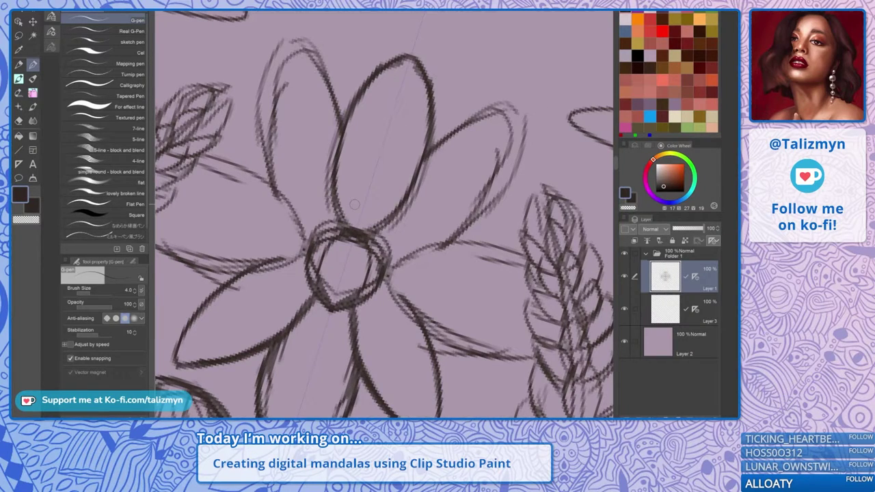
mouse_move(390, 267)
mouse_down()
mouse_move(449, 239)
mouse_move(489, 193)
mouse_up()
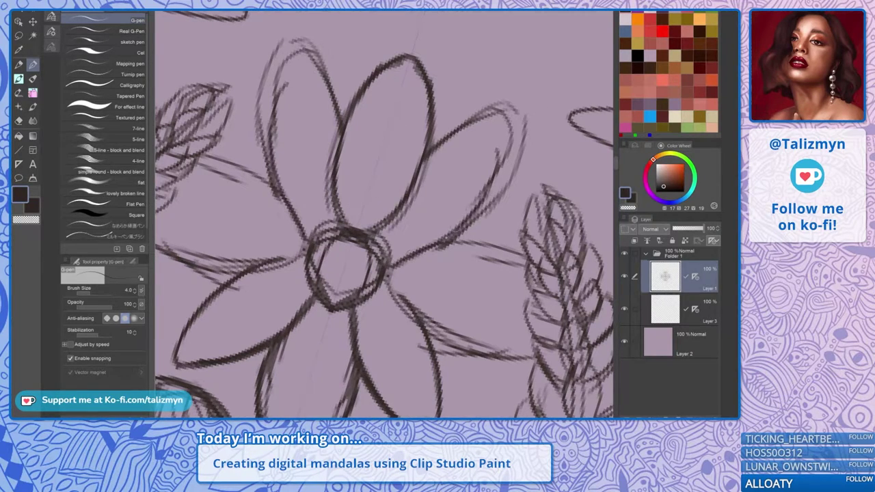
drag(441, 242, 512, 127)
drag(502, 179, 500, 111)
drag(437, 145, 504, 108)
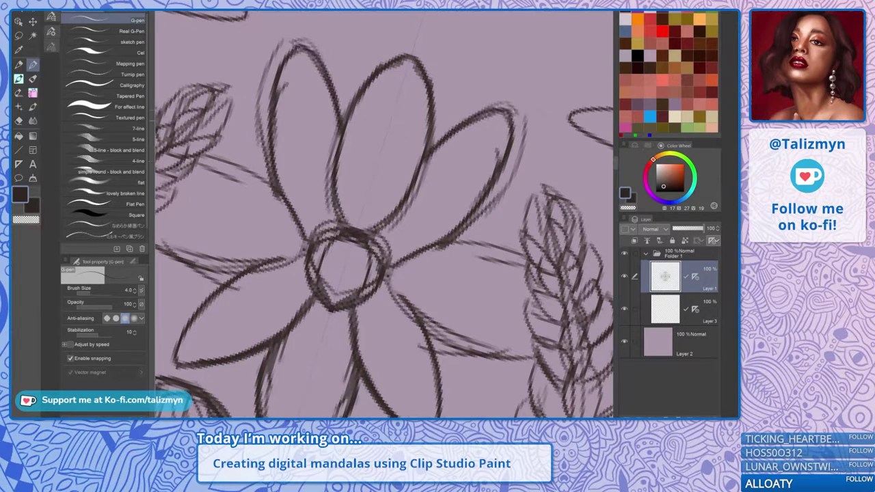
Thicken the flower centre into a bold round ring and draw a small circle inside it
mouse_move(404, 263)
mouse_down()
mouse_move(440, 243)
mouse_move(389, 266)
mouse_move(354, 188)
mouse_move(393, 287)
mouse_up()
drag(417, 219, 467, 132)
mouse_move(423, 189)
mouse_down()
mouse_move(478, 120)
mouse_move(417, 210)
mouse_move(422, 136)
mouse_up()
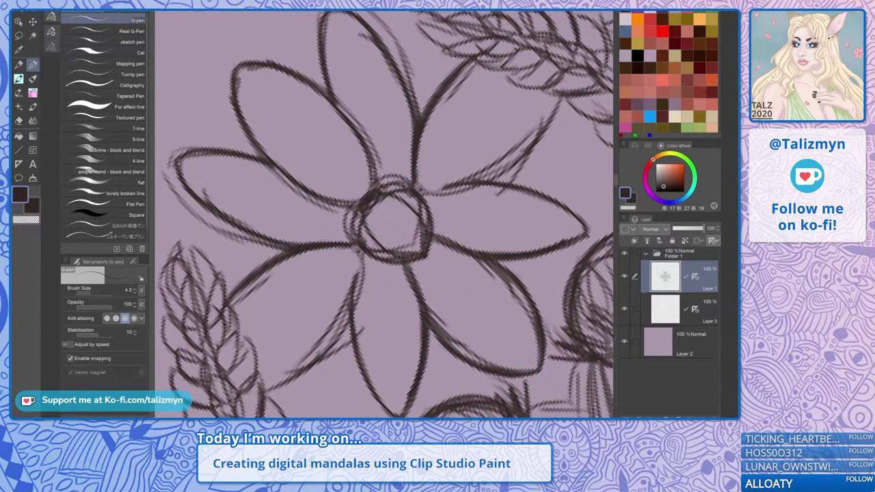
drag(360, 214, 377, 255)
mouse_move(404, 188)
mouse_down()
mouse_move(373, 193)
mouse_move(398, 260)
mouse_move(428, 243)
mouse_up()
mouse_move(421, 214)
mouse_down()
mouse_move(392, 198)
mouse_move(398, 251)
mouse_move(422, 228)
mouse_up()
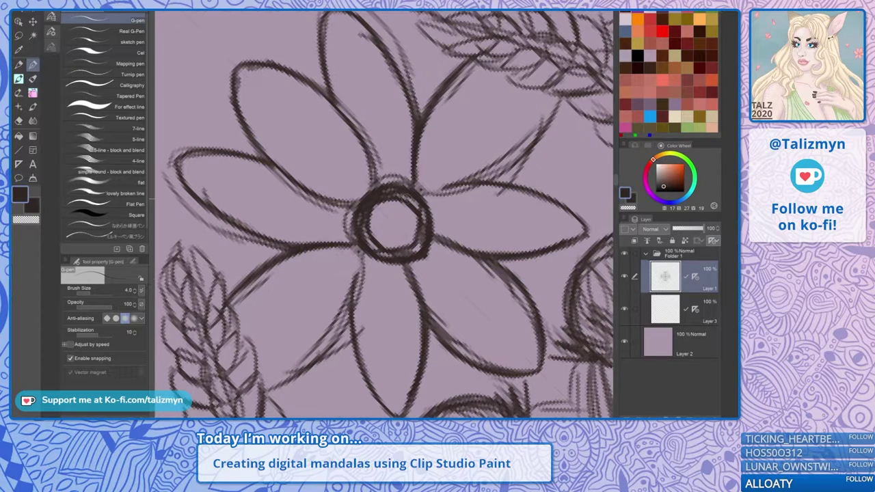
key(e)
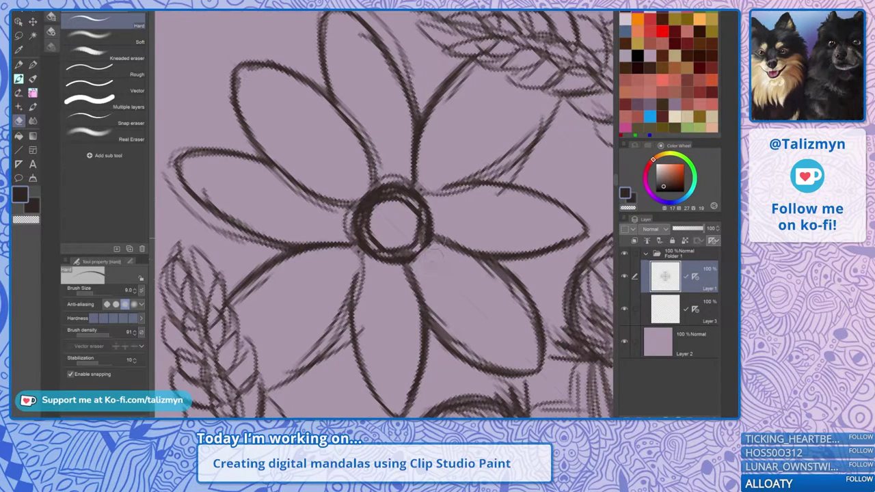
key(p)
mouse_move(388, 213)
mouse_down()
mouse_move(404, 220)
mouse_move(396, 210)
mouse_move(410, 230)
mouse_move(400, 208)
mouse_up()
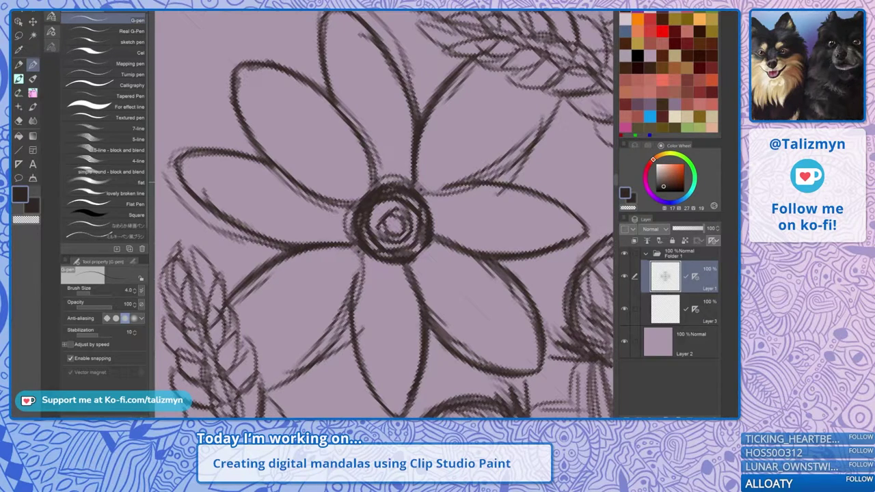
Darken the lower edges of the flower's side petals and erase the stray lines beside them
mouse_move(456, 187)
mouse_down()
mouse_move(494, 170)
mouse_move(542, 117)
mouse_up()
mouse_move(496, 170)
mouse_down()
mouse_move(559, 93)
mouse_move(537, 131)
mouse_up()
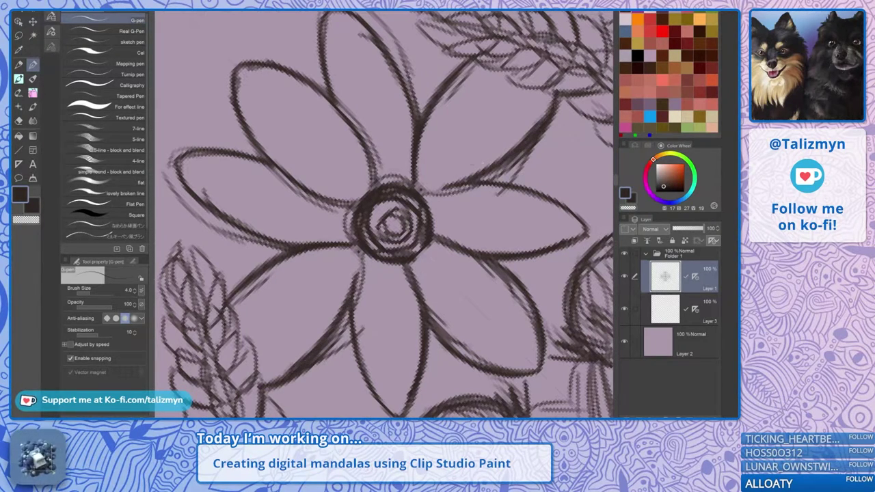
mouse_move(443, 189)
mouse_down()
mouse_move(479, 180)
mouse_move(470, 183)
mouse_move(537, 139)
mouse_move(547, 143)
mouse_up()
key(e)
drag(513, 175, 516, 183)
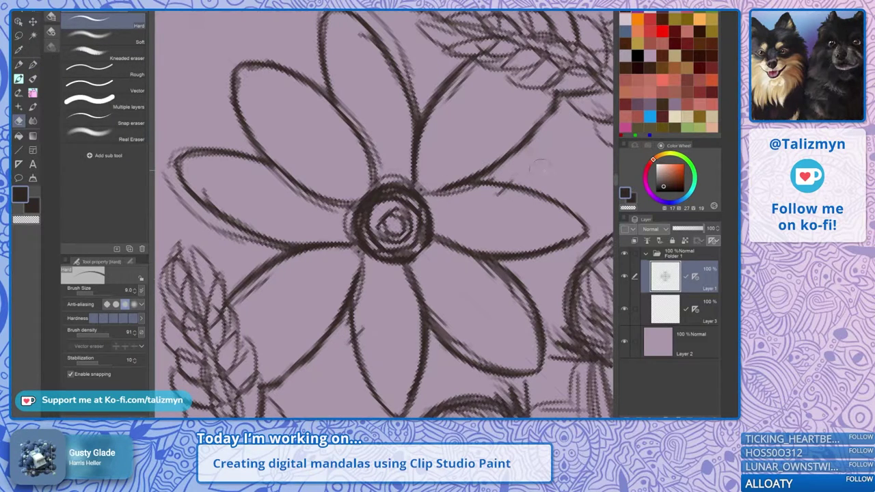
Sketch small pointed leaves with the G-pen between the daisy-like flower's lower petals and the leaflet spikes beside it
scroll(487, 199, down, 5)
key(p)
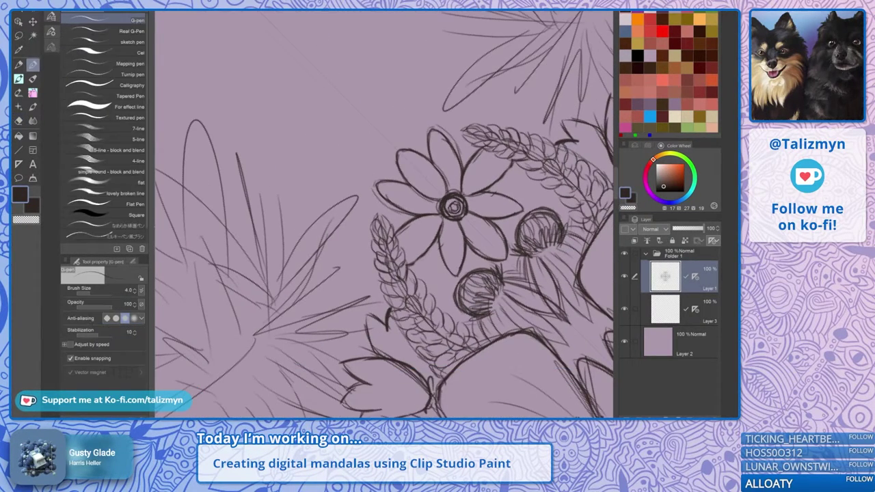
scroll(499, 196, down, 5)
key(asciicircum)
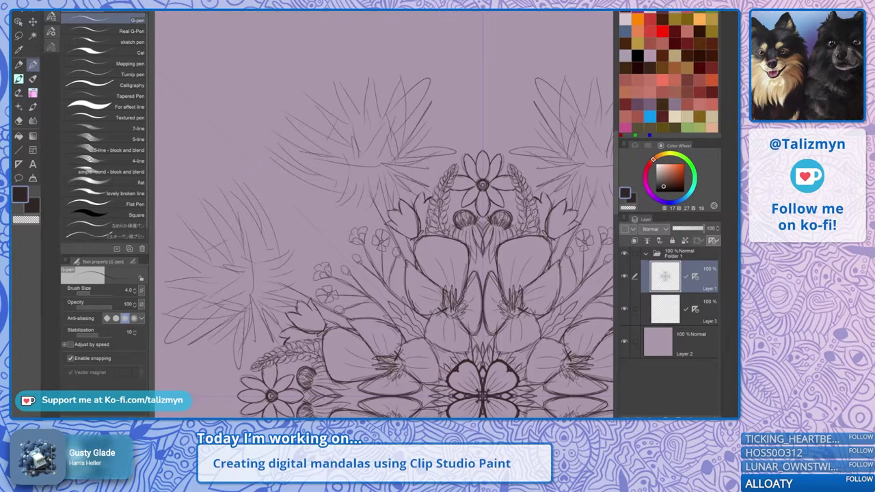
drag(451, 212, 343, 200)
scroll(351, 197, up, 4)
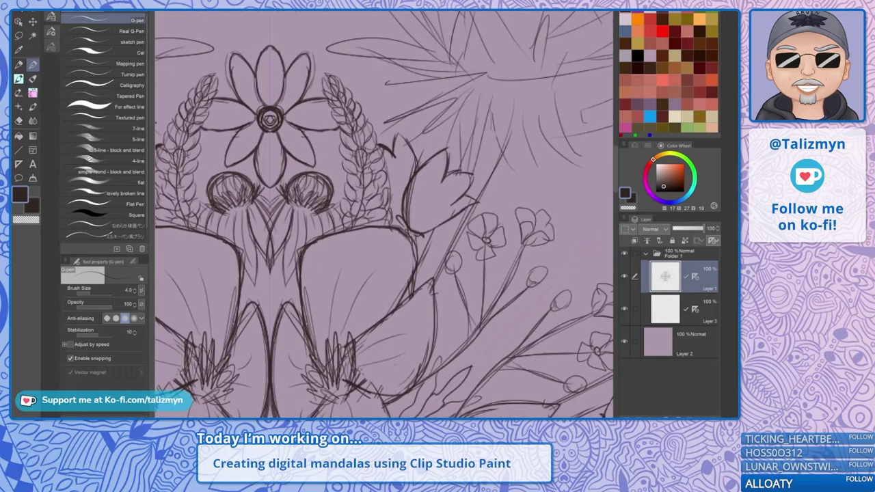
scroll(391, 195, up, 3)
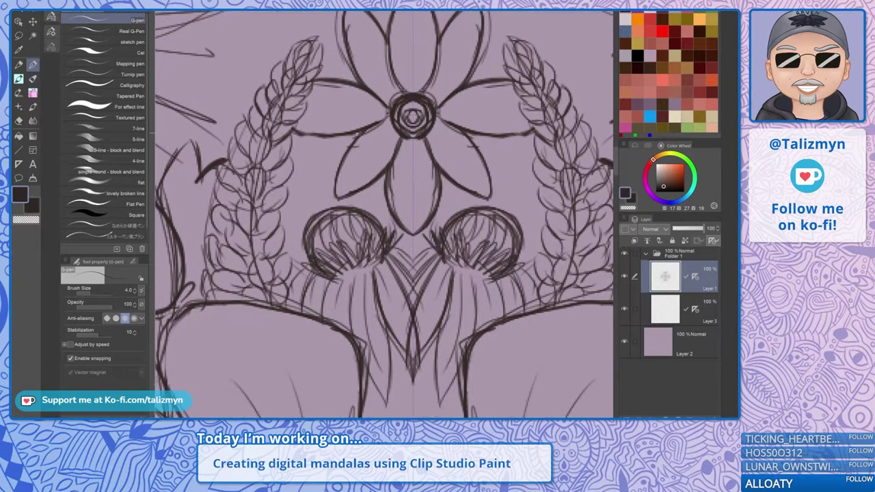
drag(322, 165, 295, 209)
drag(355, 136, 295, 210)
key(ctrl+z)
mouse_move(356, 133)
mouse_down()
mouse_move(331, 161)
mouse_move(319, 198)
mouse_move(295, 216)
mouse_up()
mouse_move(328, 149)
mouse_down()
mouse_move(294, 197)
mouse_move(317, 177)
mouse_move(334, 143)
mouse_up()
mouse_move(314, 182)
mouse_down()
mouse_move(294, 223)
mouse_move(326, 171)
mouse_up()
Strengthen the lines between the round buds and draw pointed leaf shapes in the gap between the two large petals below
drag(385, 177, 372, 213)
mouse_move(421, 234)
mouse_down()
mouse_move(416, 254)
mouse_move(422, 199)
mouse_move(425, 276)
mouse_up()
scroll(382, 215, down, 3)
mouse_move(443, 196)
mouse_down()
mouse_move(424, 268)
mouse_move(437, 249)
mouse_move(427, 332)
mouse_up()
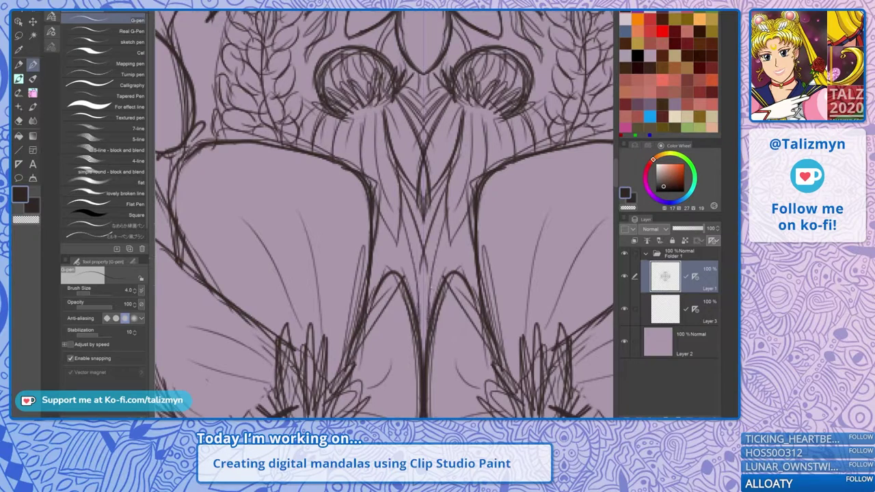
mouse_move(443, 216)
mouse_down()
mouse_move(433, 273)
mouse_move(465, 240)
mouse_move(464, 280)
mouse_up()
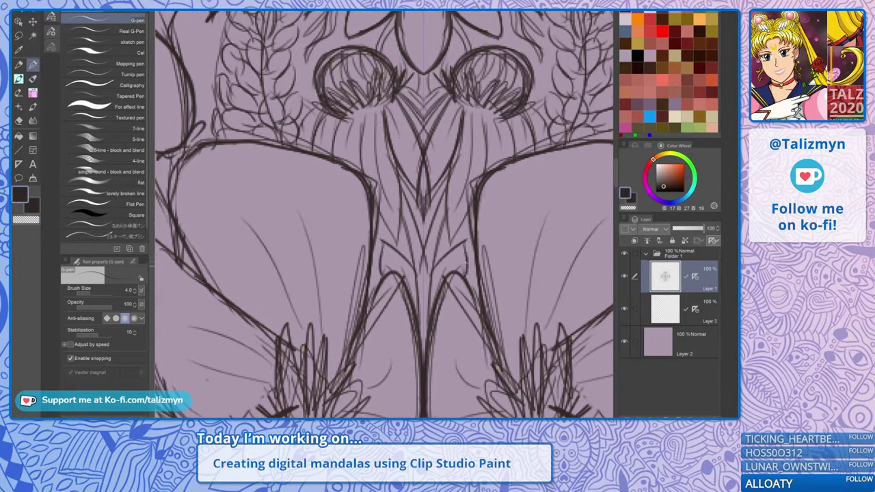
mouse_move(466, 243)
mouse_down()
mouse_move(430, 288)
mouse_move(430, 308)
mouse_up()
drag(436, 270, 432, 290)
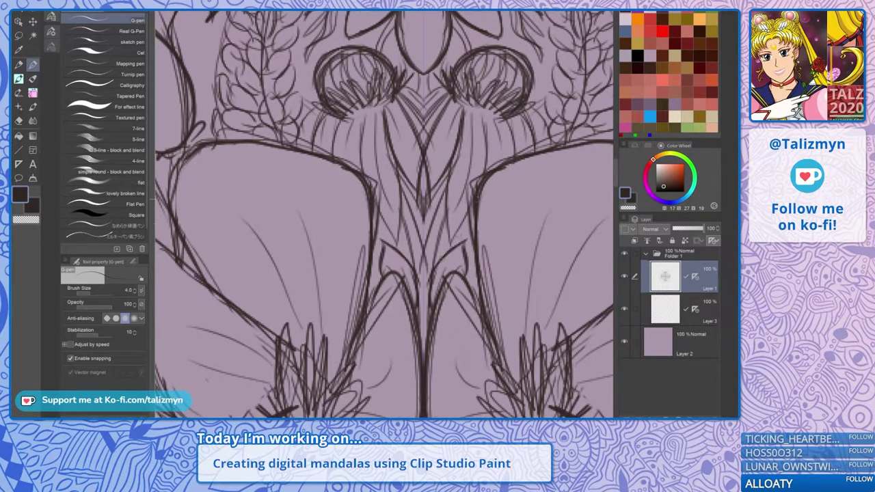
Examine the whole mandala and the empty space above the small five-petal flower sprigs
scroll(479, 182, down, 6)
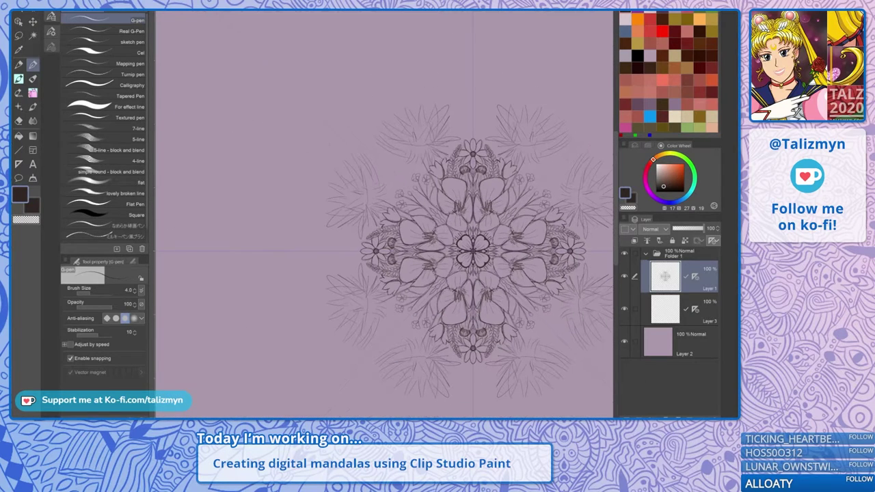
drag(473, 250, 410, 210)
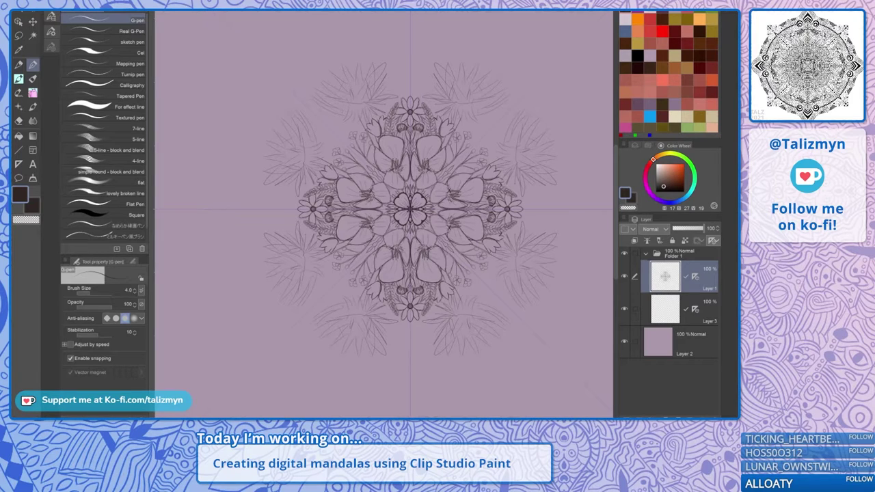
scroll(477, 154, up, 5)
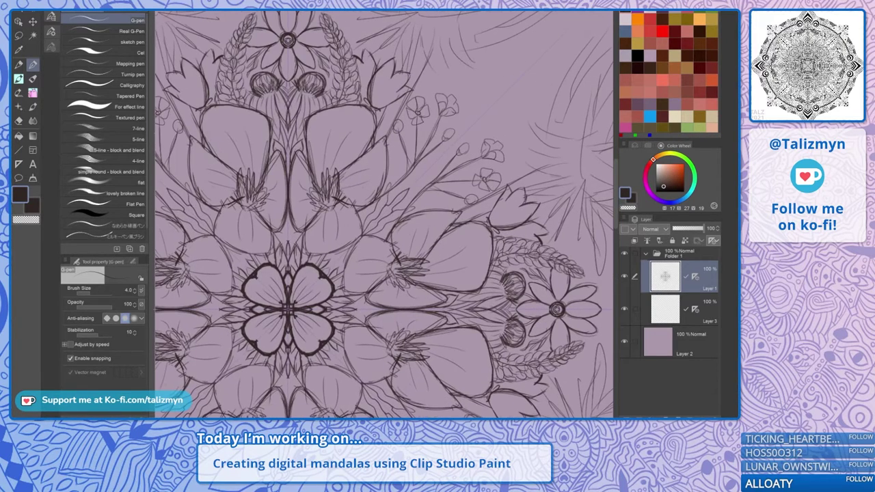
drag(478, 154, 449, 208)
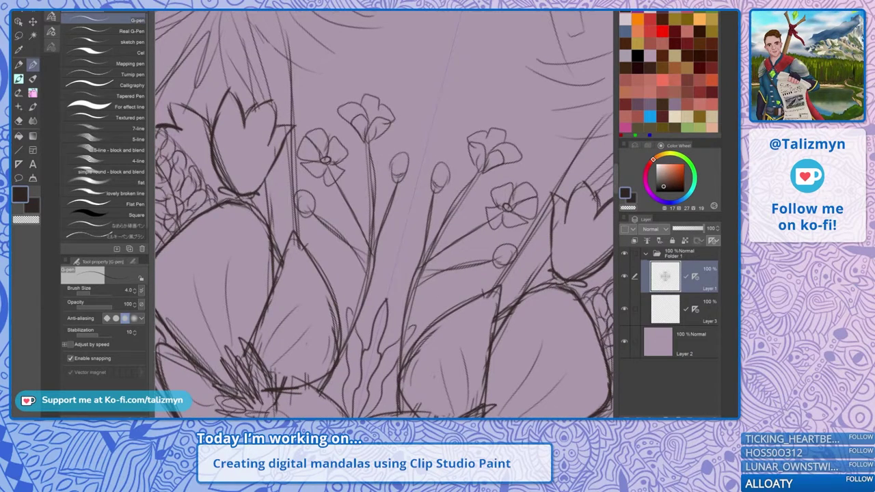
drag(410, 184, 378, 246)
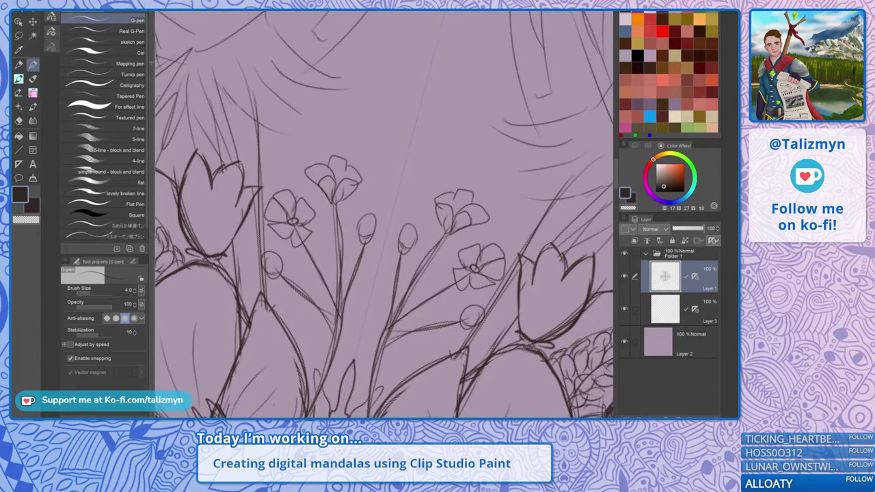
drag(382, 212, 390, 231)
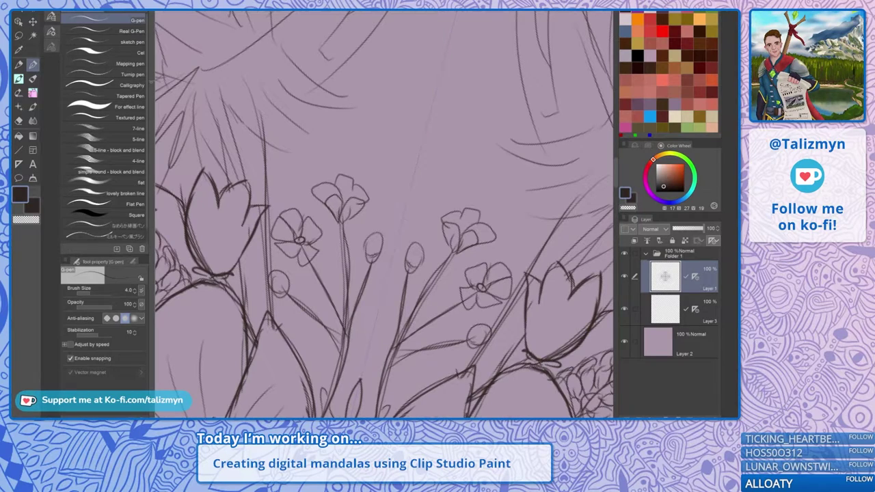
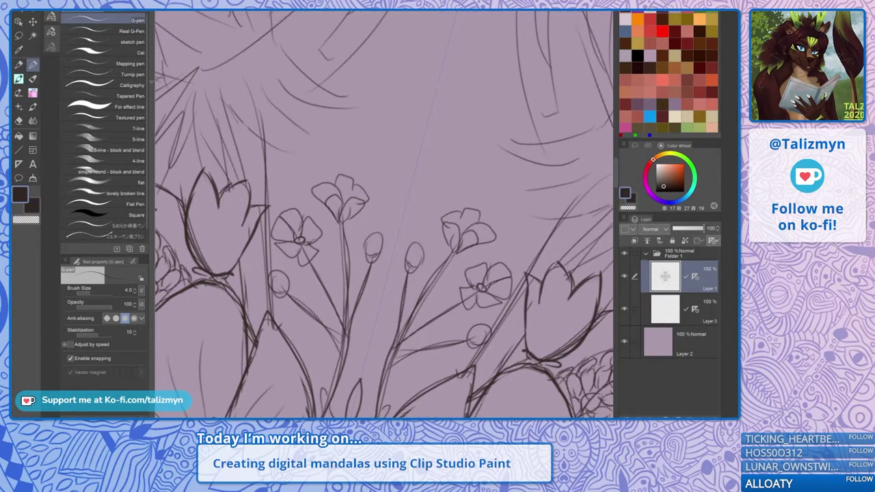
drag(383, 274, 397, 169)
drag(383, 205, 358, 281)
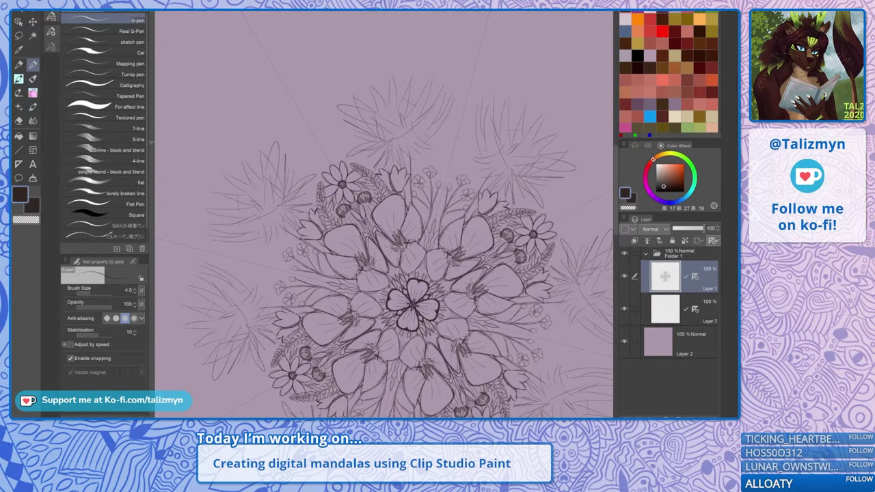
scroll(445, 190, down, 1)
scroll(444, 190, up, 4)
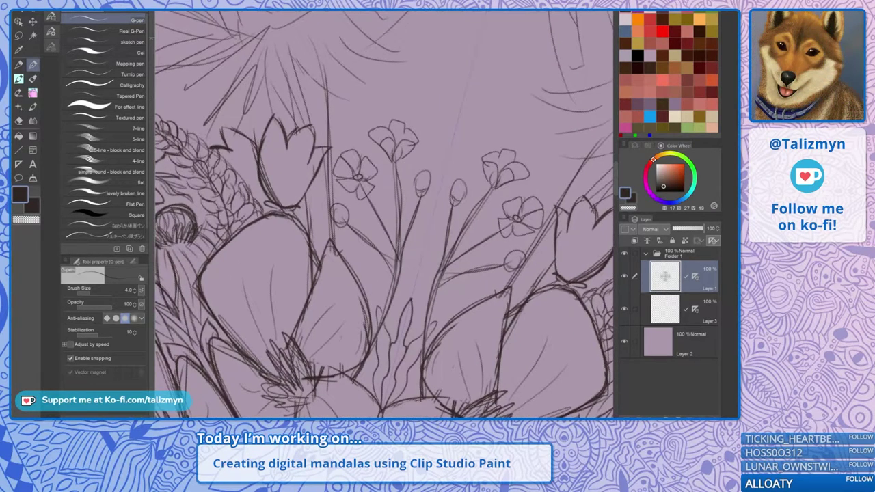
drag(422, 157, 401, 241)
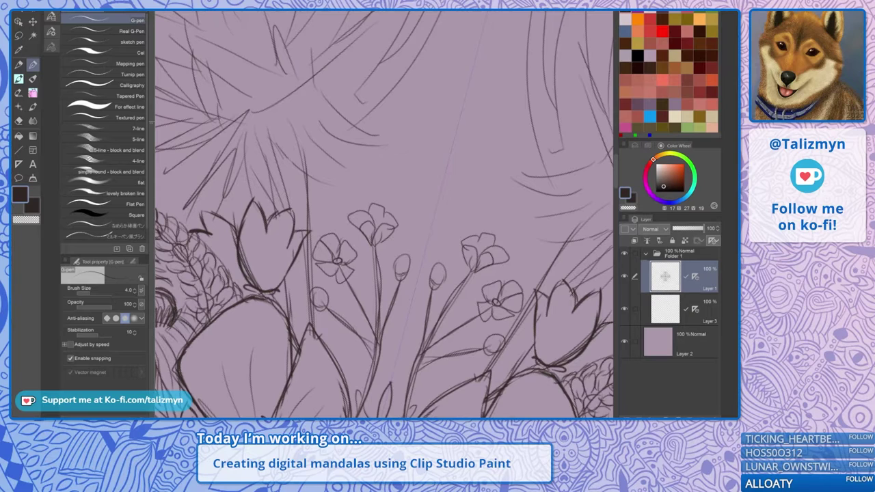
drag(383, 273, 429, 187)
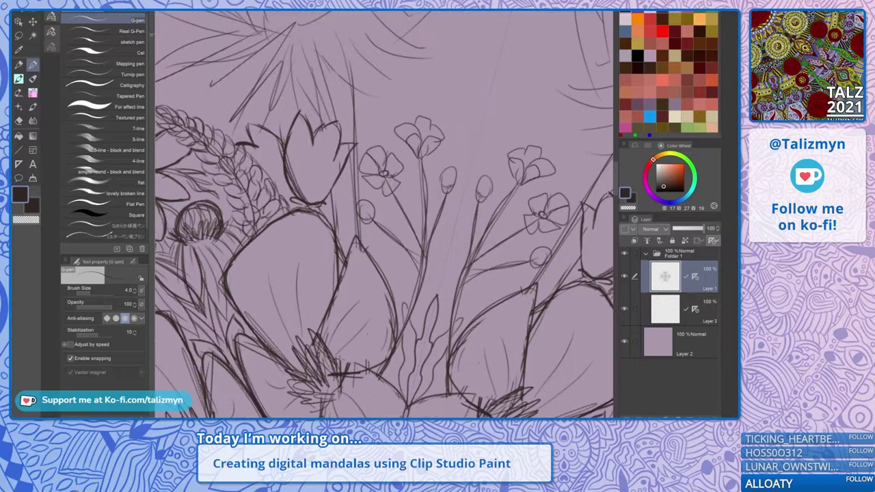
drag(406, 181, 362, 246)
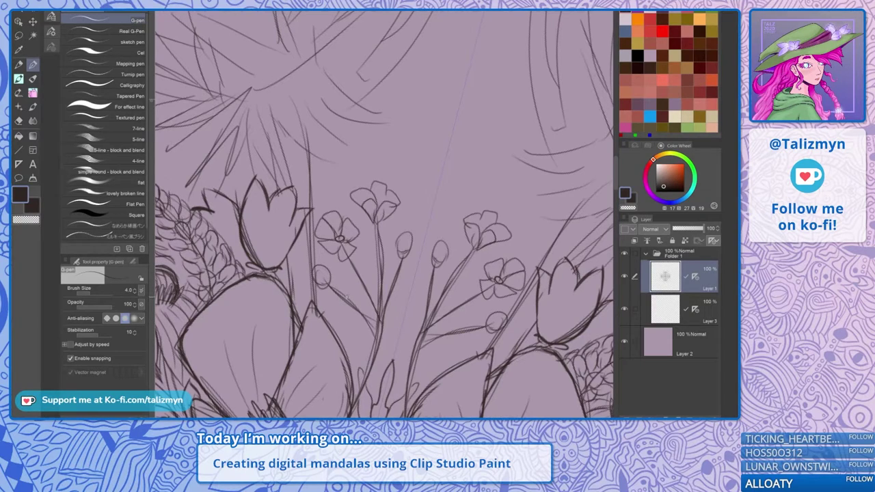
Try out a tall peaked shape, undo it, and sketch a wide ruffled flower outline above the small flower sprigs
mouse_move(346, 295)
mouse_down()
mouse_move(417, 189)
mouse_move(459, 145)
mouse_up()
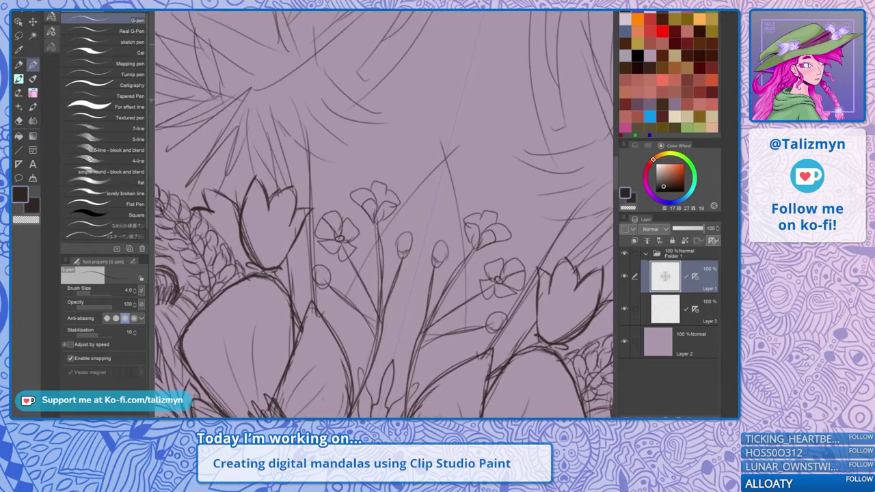
key(ctrl+z)
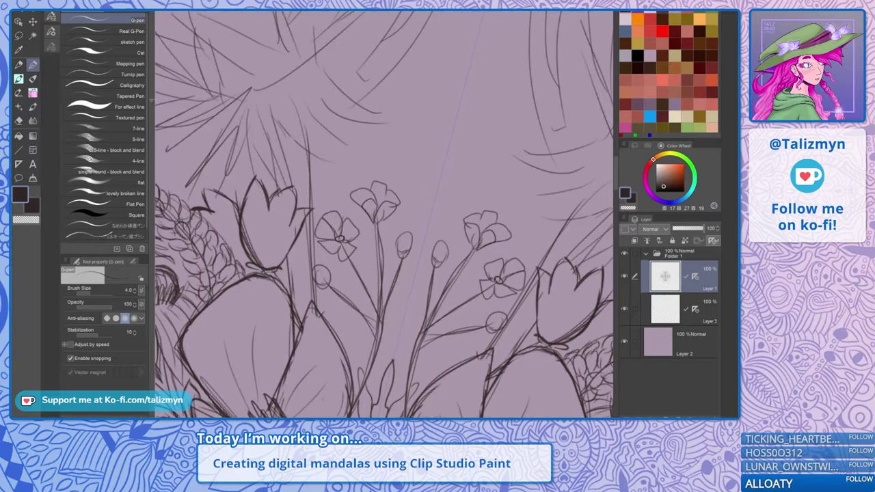
mouse_move(418, 148)
mouse_down()
mouse_move(452, 164)
mouse_move(412, 146)
mouse_move(406, 132)
mouse_move(502, 143)
mouse_move(367, 102)
mouse_move(374, 132)
mouse_move(398, 145)
mouse_move(541, 152)
mouse_move(444, 168)
mouse_up()
mouse_move(388, 95)
mouse_down()
mouse_move(439, 91)
mouse_move(495, 118)
mouse_up()
drag(412, 100, 433, 97)
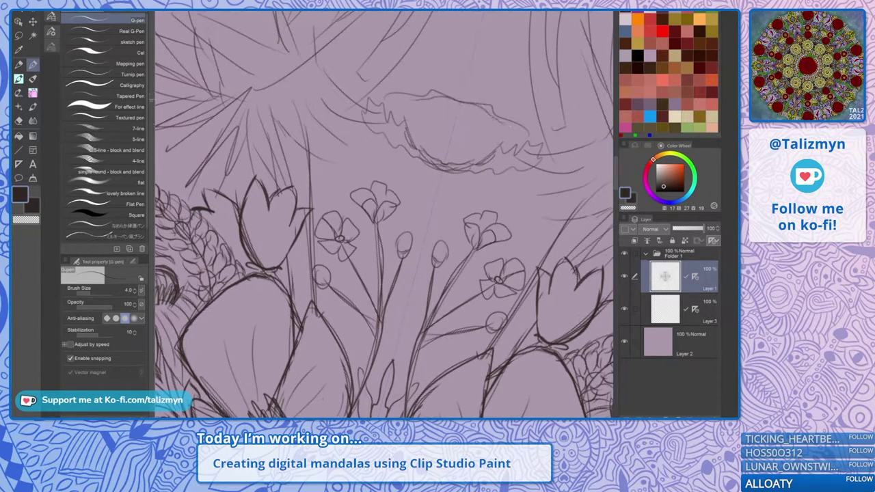
drag(502, 122, 522, 132)
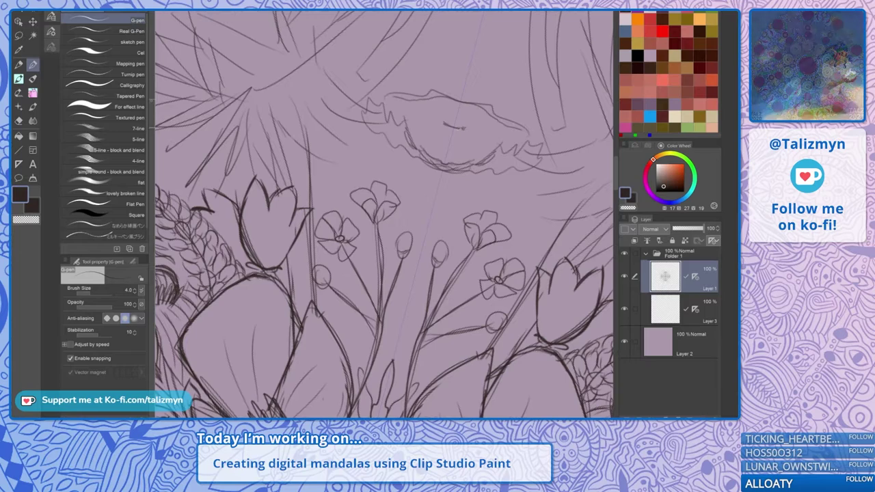
Try adding a small cupped centre with inner strokes and extra ruffles to the ruffled flower's upper edge
mouse_move(443, 123)
mouse_down()
mouse_move(439, 113)
mouse_move(446, 115)
mouse_up()
drag(473, 114, 467, 122)
drag(457, 97, 484, 95)
mouse_move(443, 84)
mouse_down()
mouse_move(488, 98)
mouse_move(423, 91)
mouse_up()
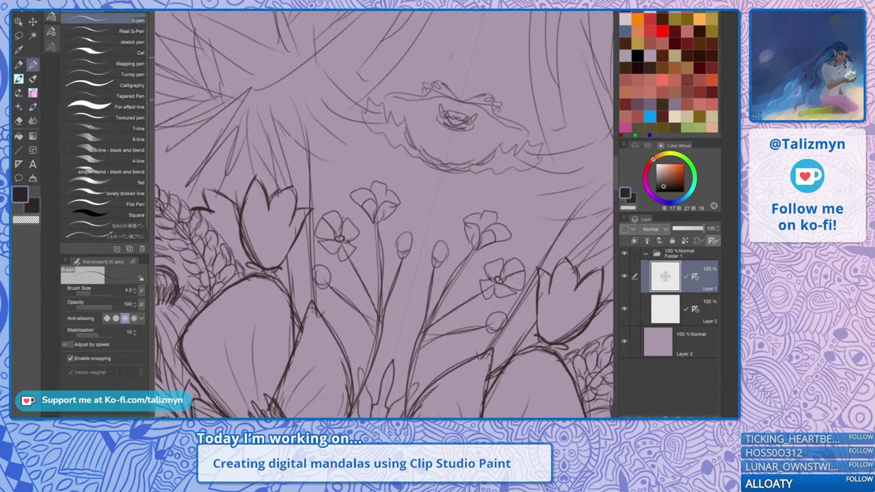
drag(450, 116, 473, 126)
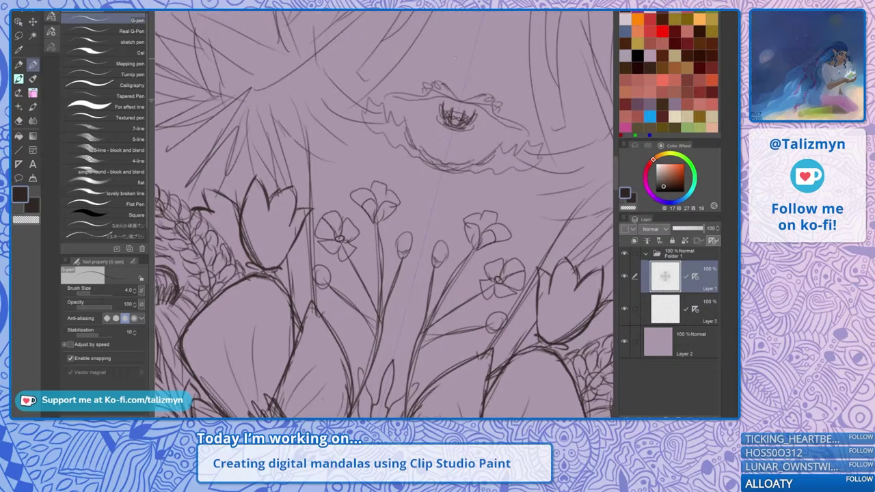
Undo the whole ruffled flower sketch above the small flower sprigs
key(ctrl+z)
key(ctrl+z)
key(ctrl+z)
key(ctrl+z)
key(ctrl+z)
key(ctrl+z)
key(ctrl+z)
key(ctrl+z)
key(ctrl+z)
key(ctrl+z)
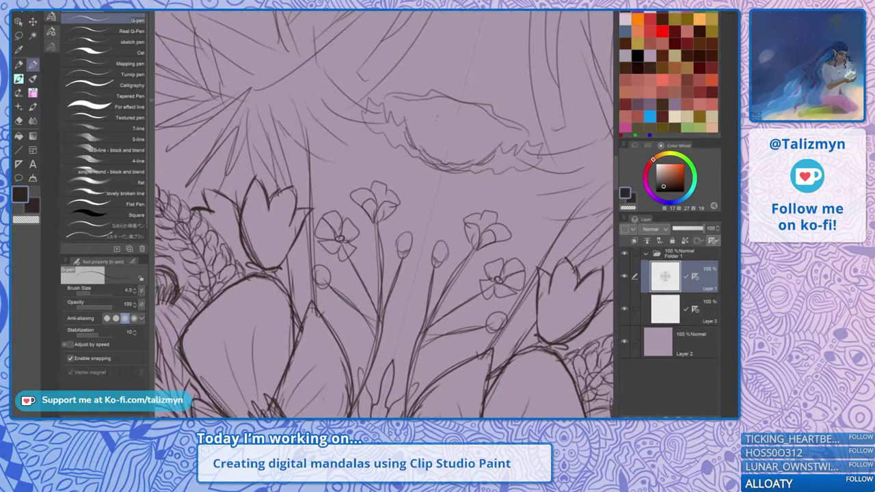
key(ctrl+z)
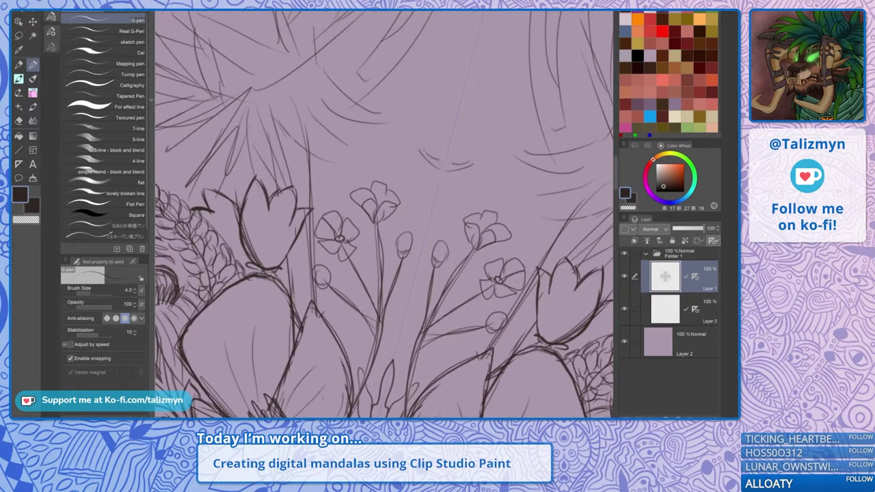
key(ctrl+z)
key(ctrl+z)
Sketch a rounded, many-sided flower outline centred on the symmetry line above the small flower sprigs
mouse_move(441, 104)
mouse_down()
mouse_move(467, 83)
mouse_move(410, 103)
mouse_move(403, 134)
mouse_up()
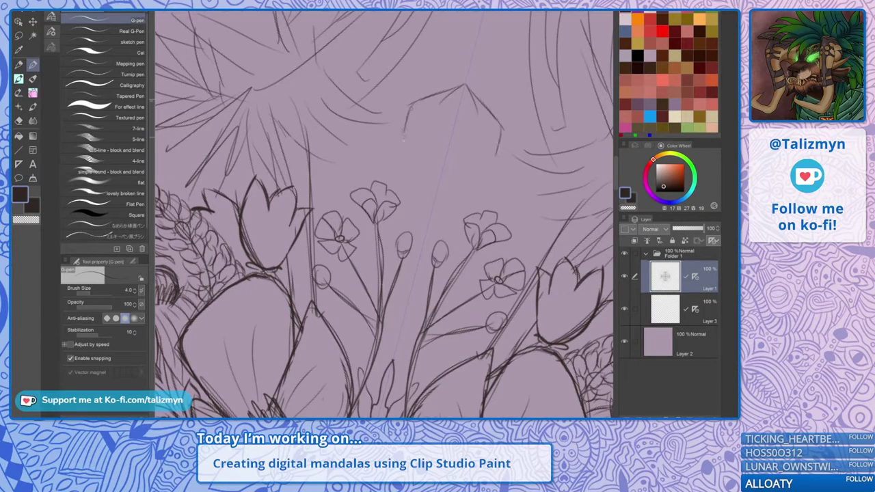
drag(412, 104, 396, 143)
drag(413, 103, 465, 84)
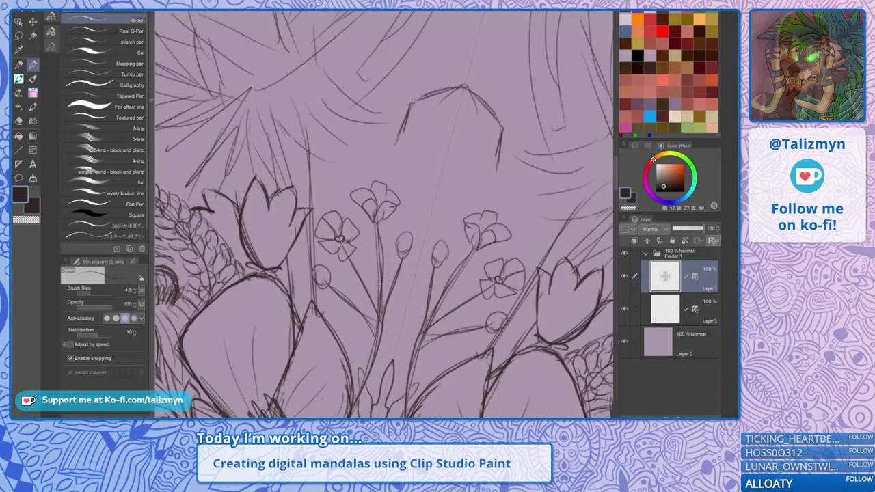
mouse_move(410, 112)
mouse_down()
mouse_move(399, 162)
mouse_move(441, 187)
mouse_up()
drag(401, 160, 430, 182)
drag(442, 182, 486, 186)
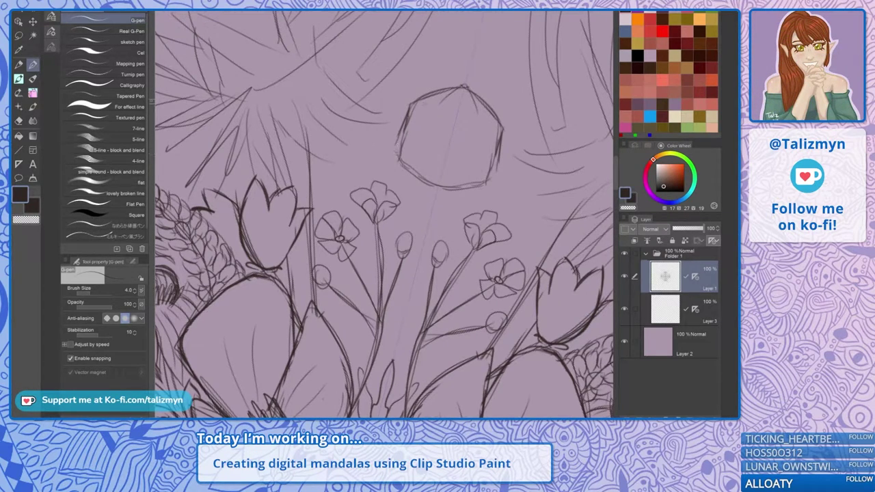
Draw a small oval centre inside the rounded flower and curved lines radiating to its edge to divide it into five petals
mouse_move(449, 128)
mouse_down()
mouse_move(443, 144)
mouse_move(451, 155)
mouse_up()
drag(447, 132, 416, 100)
drag(420, 103, 444, 137)
drag(417, 103, 445, 139)
mouse_move(460, 105)
mouse_down()
mouse_move(454, 129)
mouse_move(459, 108)
mouse_up()
drag(443, 152, 406, 162)
mouse_move(453, 153)
mouse_down()
mouse_move(478, 179)
mouse_move(401, 164)
mouse_up()
drag(454, 160, 481, 182)
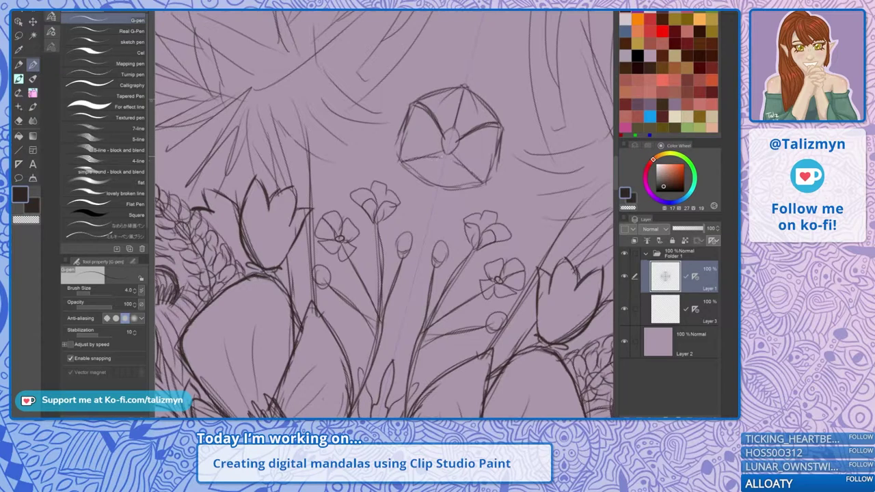
drag(443, 154, 401, 161)
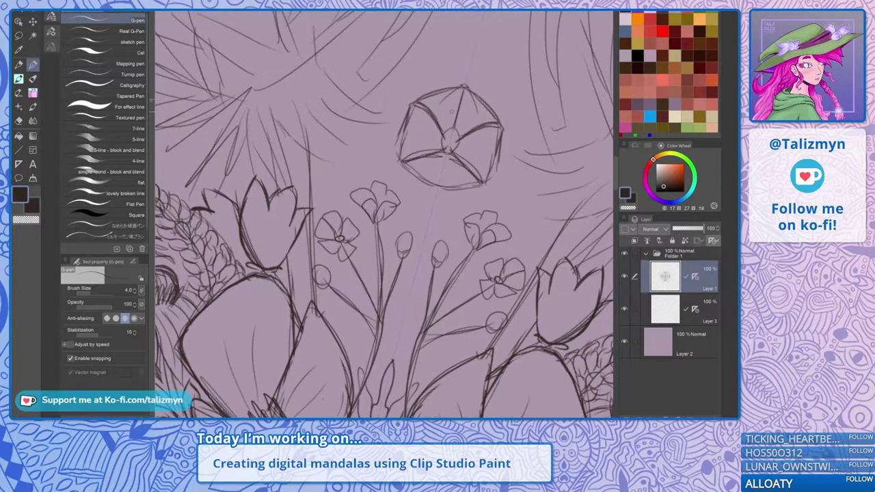
Darken the rounded flower's centre, add a small oval inside it, and strengthen the flower's lower edge
mouse_move(450, 136)
mouse_down()
mouse_move(460, 145)
mouse_move(441, 140)
mouse_up()
drag(450, 152, 461, 141)
mouse_move(486, 182)
mouse_down()
mouse_move(502, 132)
mouse_move(446, 188)
mouse_move(427, 181)
mouse_up()
drag(457, 183, 468, 184)
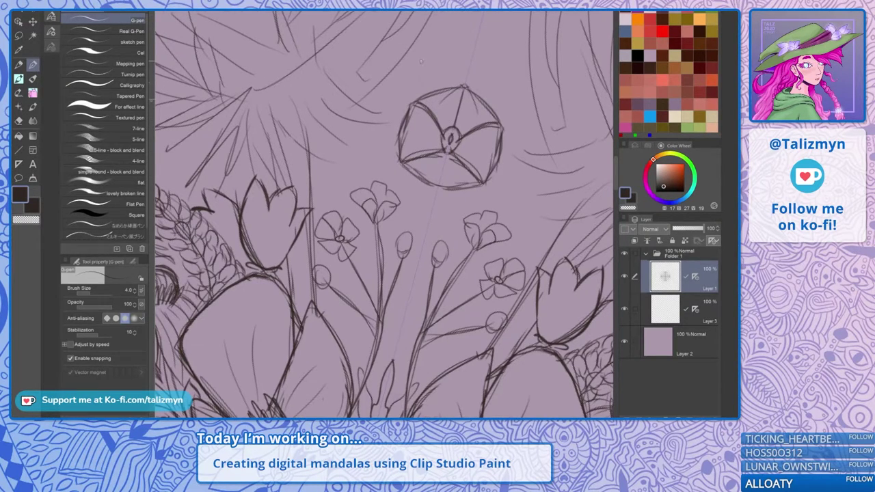
Sketch two small looped petals beside the rounded flower, mirrored on its other side
drag(412, 60, 400, 115)
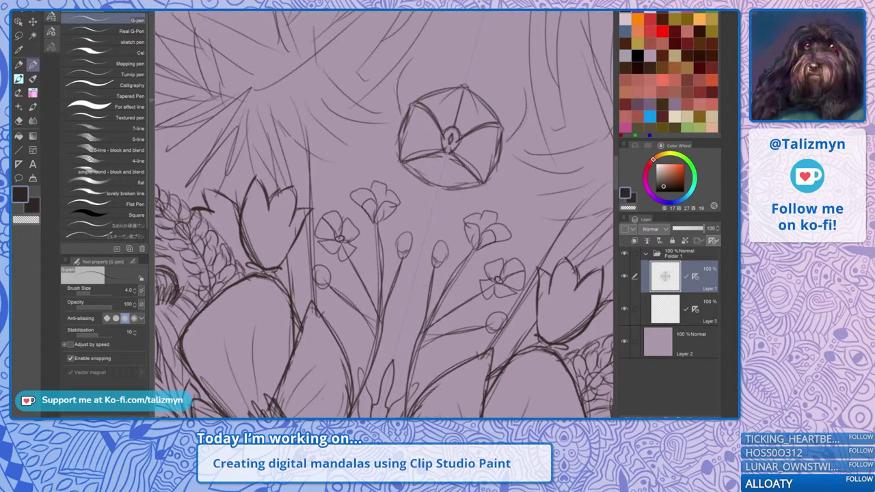
key(ctrl+z)
mouse_move(380, 126)
mouse_down()
mouse_move(371, 145)
mouse_move(391, 143)
mouse_up()
mouse_move(376, 126)
mouse_down()
mouse_move(367, 139)
mouse_move(391, 142)
mouse_up()
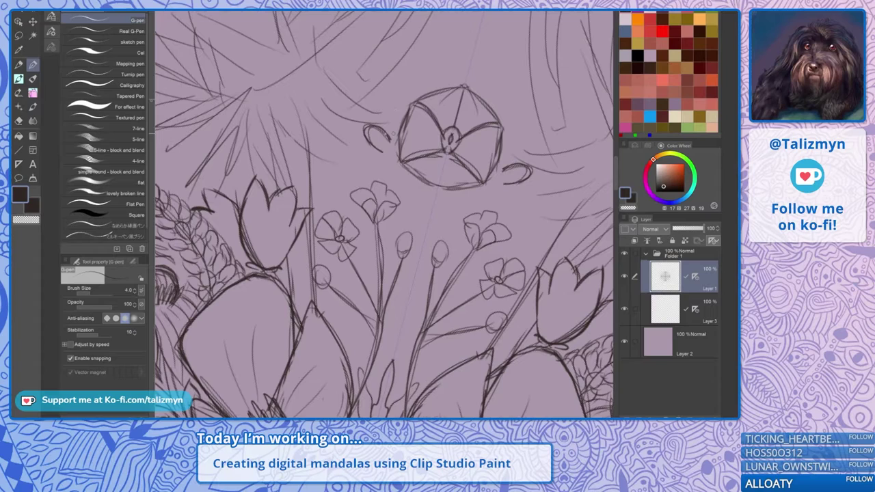
mouse_move(386, 125)
mouse_down()
mouse_move(514, 143)
mouse_move(385, 108)
mouse_up()
key(alt+f)
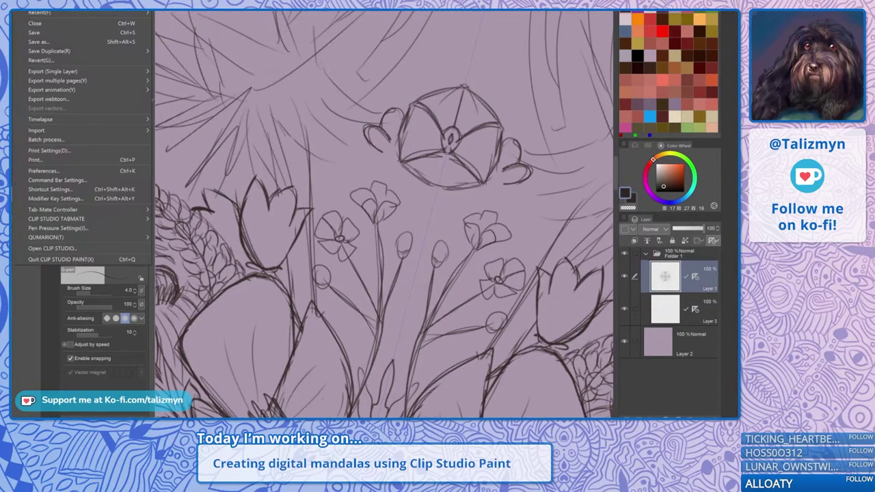
key(Escape)
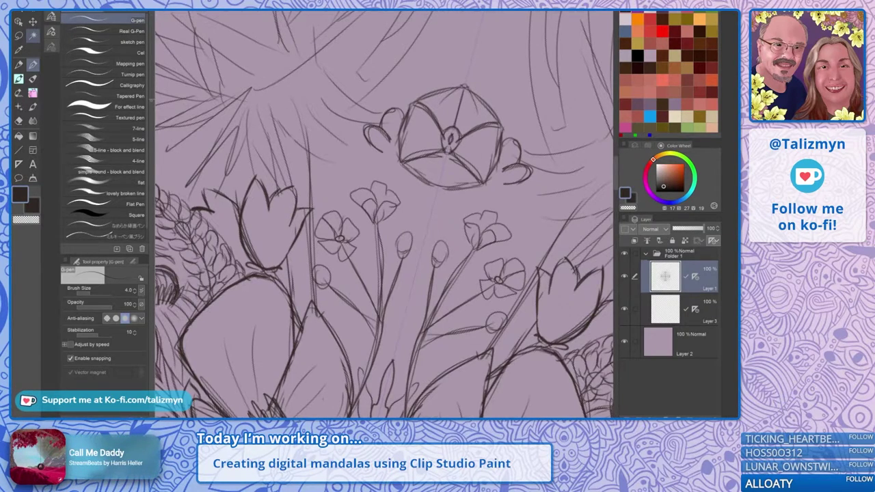
Add more small rounded petals and inner lines to complete the little blossoms flanking the rounded flower
mouse_move(380, 149)
mouse_down()
mouse_move(370, 171)
mouse_move(388, 160)
mouse_up()
mouse_move(378, 150)
mouse_down()
mouse_move(375, 170)
mouse_move(366, 140)
mouse_move(367, 170)
mouse_move(386, 167)
mouse_up()
mouse_move(374, 152)
mouse_down()
mouse_move(365, 167)
mouse_move(404, 171)
mouse_up()
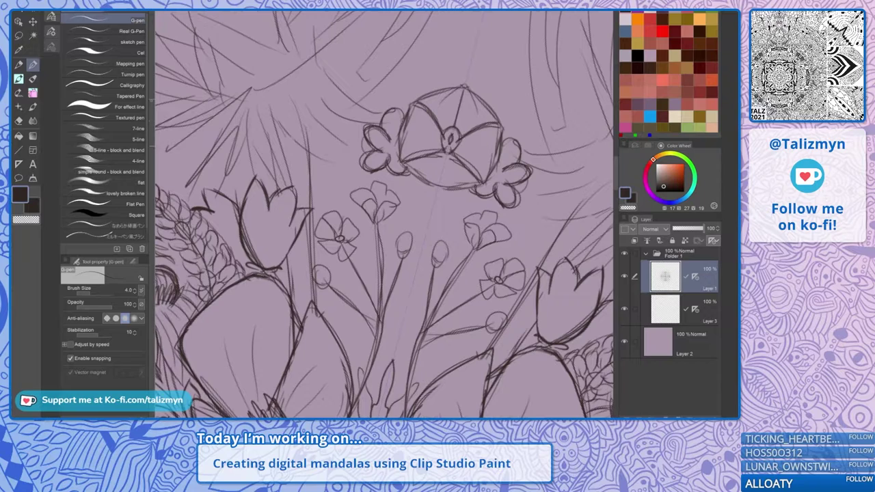
drag(375, 152, 388, 164)
drag(380, 149, 385, 134)
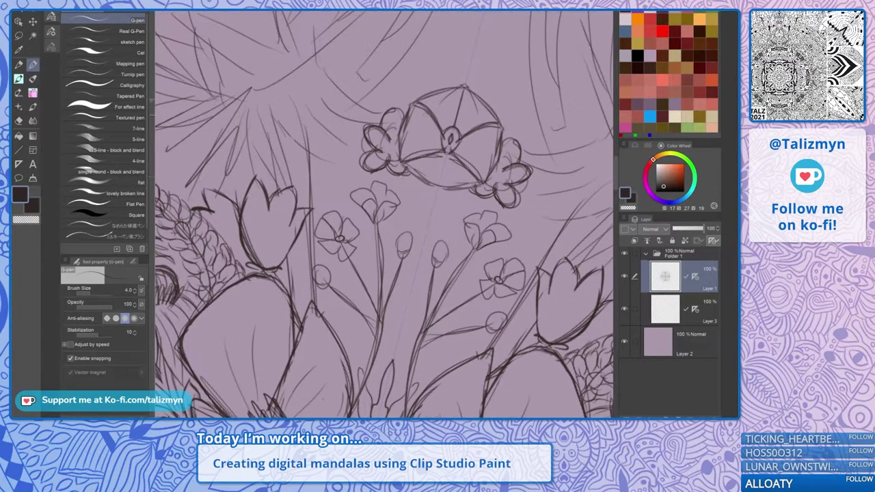
Remove the rounded flower and its small side blossoms from above the flower sprigs
scroll(438, 144, down, 4)
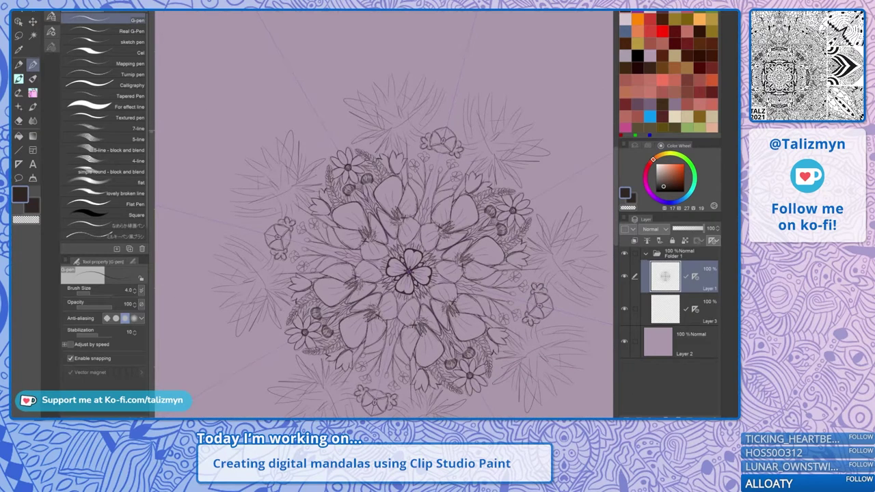
scroll(438, 145, up, 4)
drag(454, 137, 397, 135)
key(e)
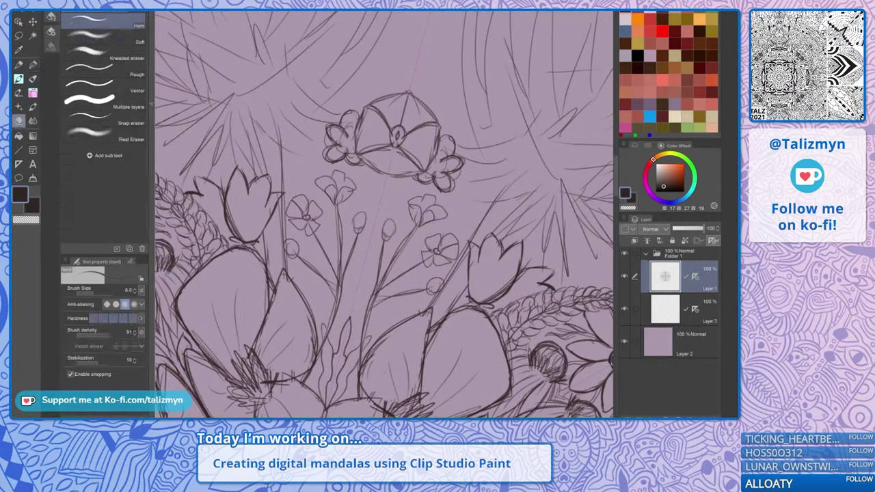
mouse_move(408, 92)
mouse_down()
mouse_move(398, 141)
mouse_move(383, 152)
mouse_move(367, 109)
mouse_move(364, 158)
mouse_move(328, 149)
mouse_move(351, 113)
mouse_up()
scroll(383, 104, down, 6)
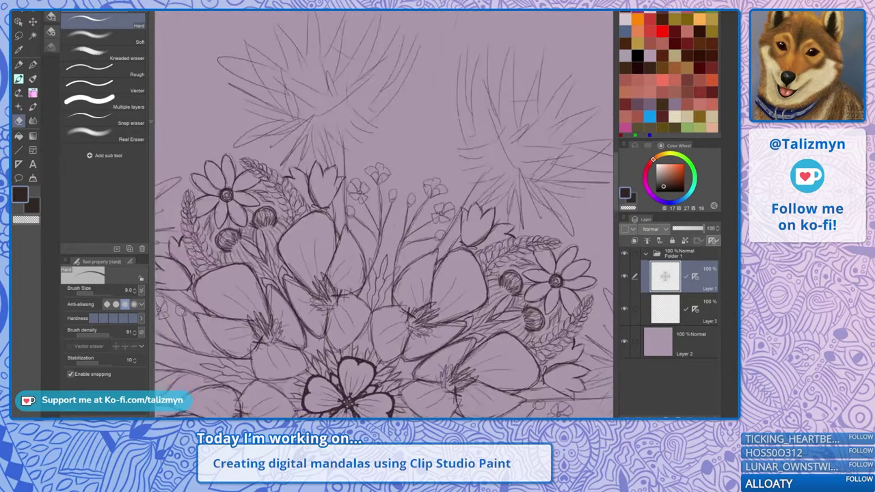
key(p)
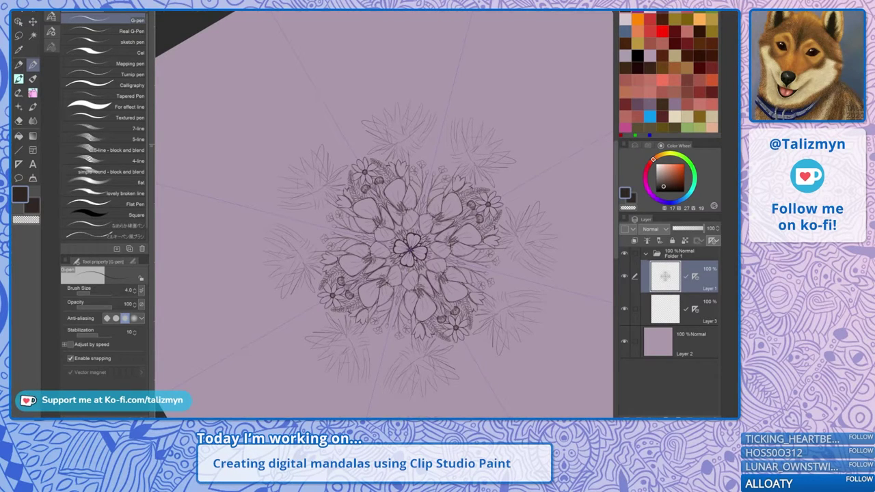
scroll(447, 154, up, 4)
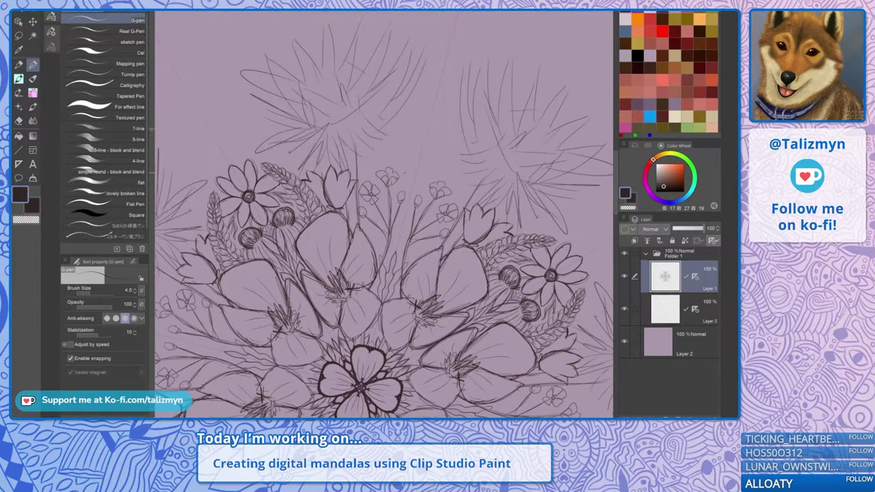
drag(422, 117, 443, 128)
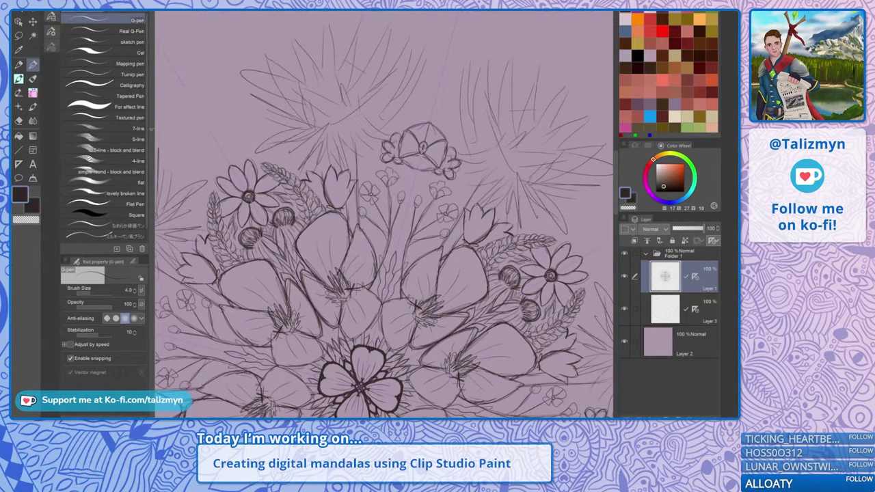
key(ctrl+z)
Sketch a coneflower above the sprigs, with a small domed head on the symmetry line and long narrow petals drooping from its base
mouse_move(421, 103)
mouse_down()
mouse_move(448, 111)
mouse_move(421, 103)
mouse_up()
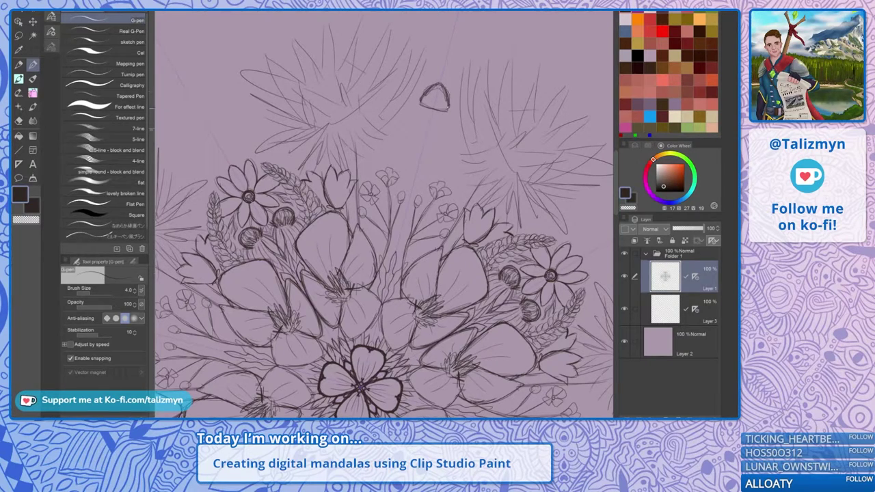
mouse_move(418, 100)
mouse_down()
mouse_move(434, 108)
mouse_move(387, 144)
mouse_up()
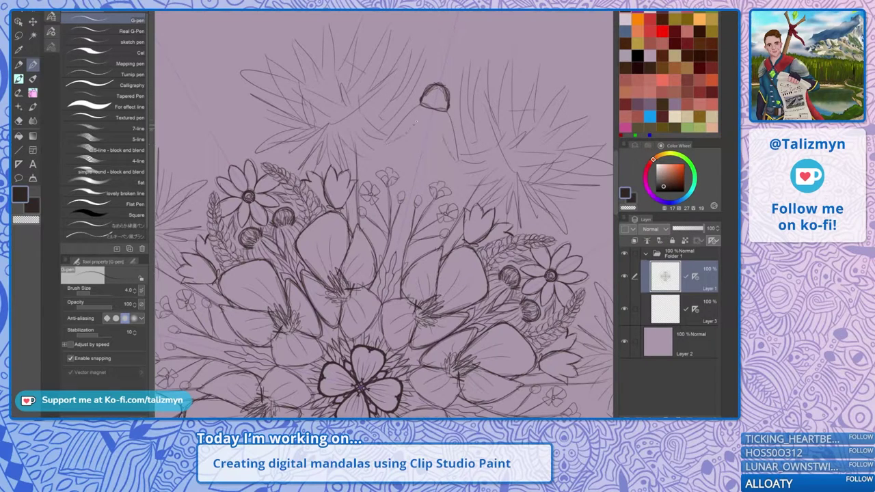
drag(444, 116, 442, 138)
mouse_move(414, 104)
mouse_down()
mouse_move(404, 117)
mouse_move(407, 161)
mouse_up()
drag(438, 123, 428, 165)
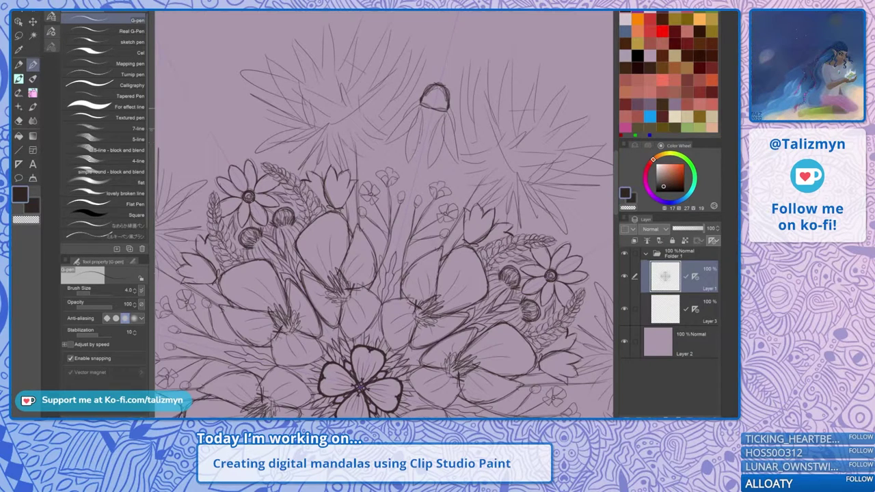
mouse_move(436, 111)
mouse_down()
mouse_move(422, 166)
mouse_move(430, 150)
mouse_move(408, 150)
mouse_up()
mouse_move(437, 127)
mouse_down()
mouse_move(440, 160)
mouse_move(409, 161)
mouse_up()
drag(429, 135, 432, 166)
drag(428, 110, 430, 146)
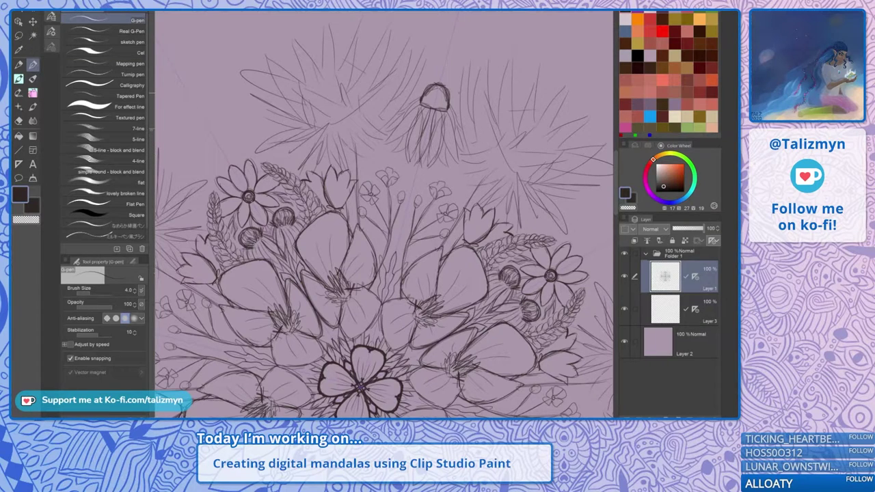
Draw the coneflower's long stem down between the small sprigs and scribble texture inside its domed head
drag(418, 165, 396, 249)
drag(403, 213, 415, 167)
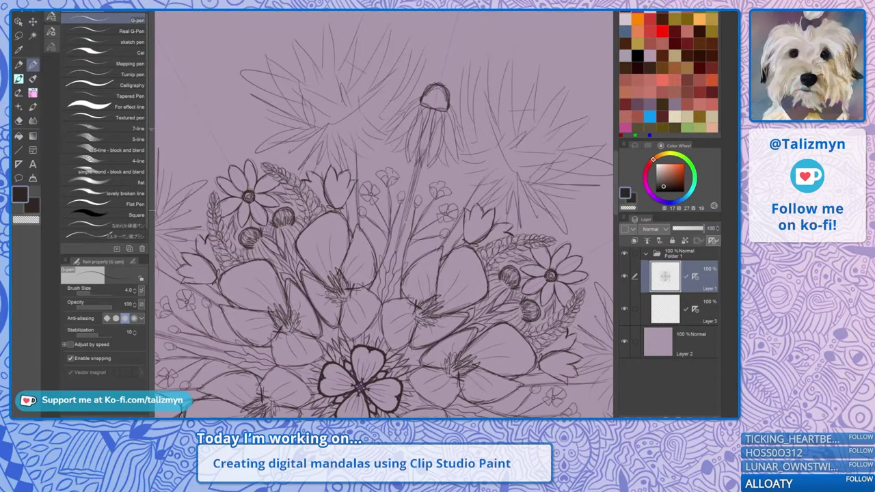
drag(397, 246, 398, 260)
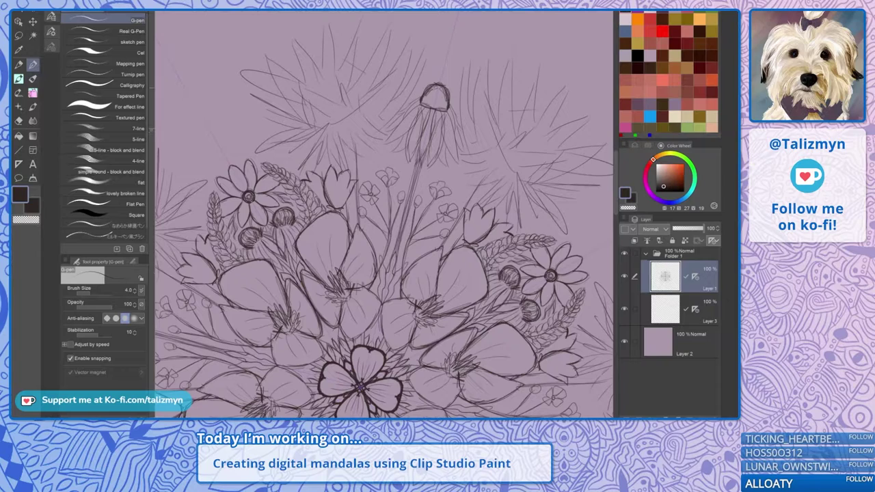
mouse_move(430, 92)
mouse_down()
mouse_move(445, 96)
mouse_move(443, 84)
mouse_move(425, 104)
mouse_move(446, 108)
mouse_up()
drag(431, 92, 440, 107)
drag(436, 103, 443, 107)
Strengthen the outlines of the coneflower's central drooping petals with darker, pointed strokes
scroll(384, 215, down, 5)
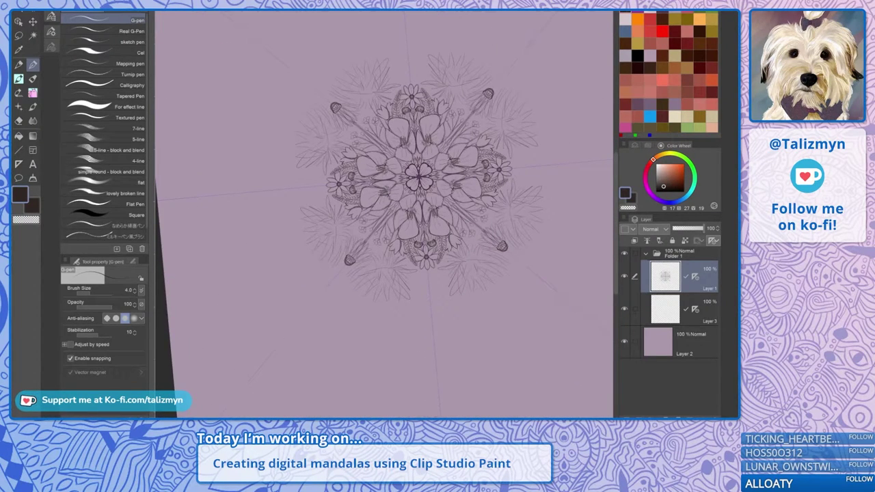
drag(417, 179, 404, 215)
scroll(466, 139, up, 6)
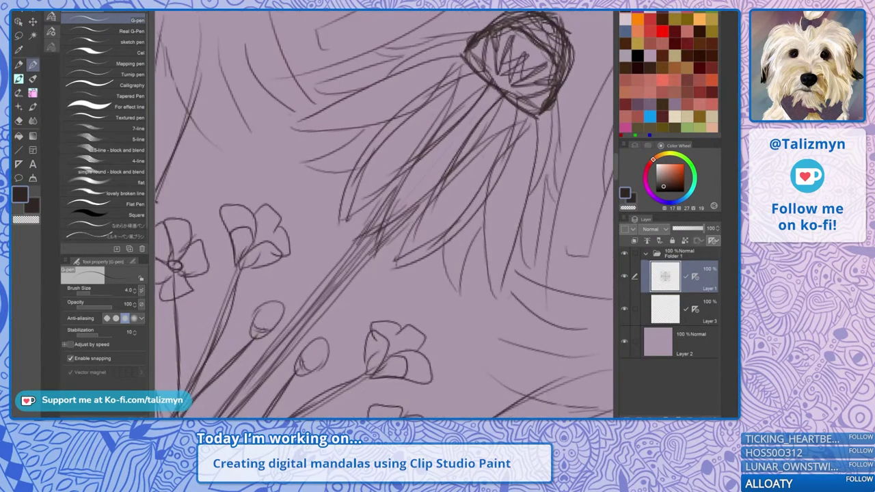
mouse_move(489, 84)
mouse_down()
mouse_move(455, 126)
mouse_move(342, 218)
mouse_move(431, 92)
mouse_up()
drag(396, 265, 509, 155)
drag(410, 108, 478, 71)
drag(512, 126, 517, 101)
mouse_move(432, 167)
mouse_down()
mouse_move(366, 247)
mouse_move(389, 207)
mouse_move(391, 240)
mouse_up()
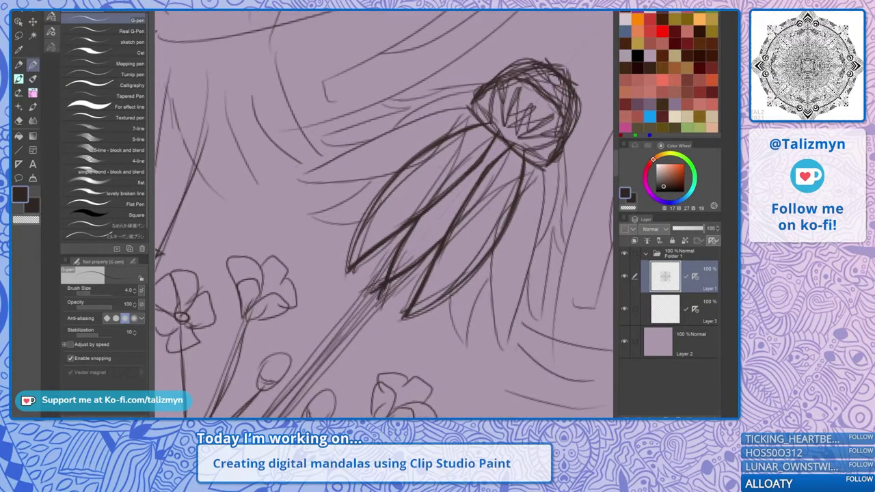
Erase the stray sketch lines inside the central petals and around their tips, and lighten the upper end of the stem
key(e)
drag(458, 147, 417, 167)
drag(503, 188, 496, 229)
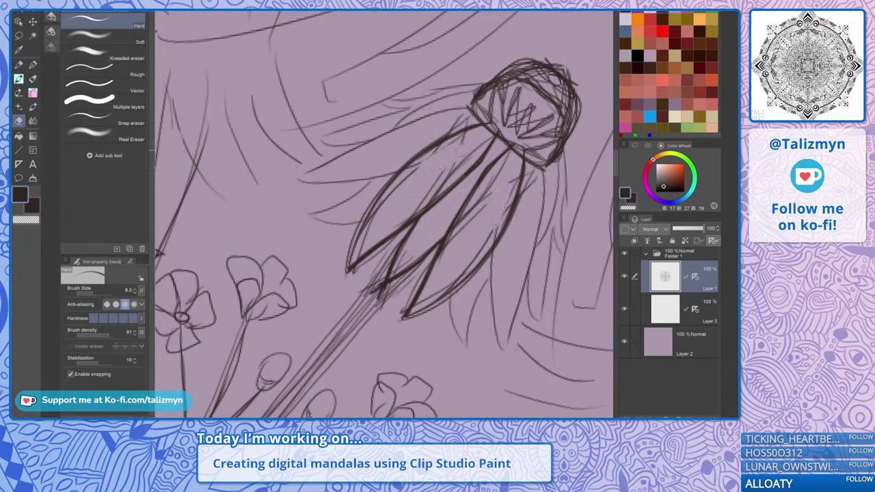
mouse_move(482, 146)
mouse_down()
mouse_move(419, 207)
mouse_move(422, 172)
mouse_move(465, 136)
mouse_up()
mouse_move(440, 191)
mouse_down()
mouse_move(358, 244)
mouse_move(416, 172)
mouse_up()
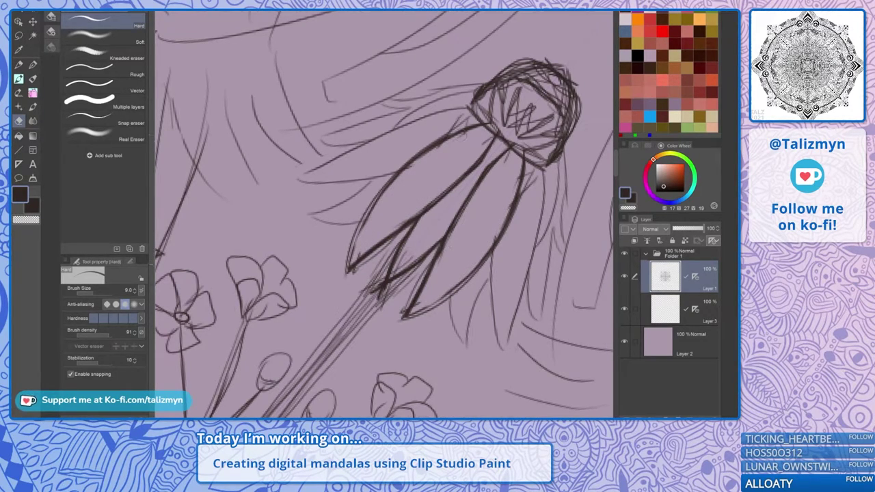
drag(400, 268, 410, 246)
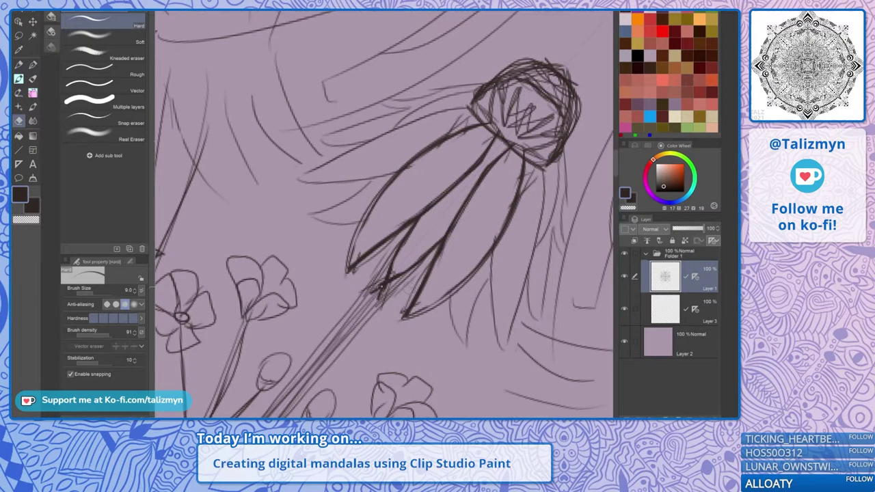
drag(383, 287, 333, 346)
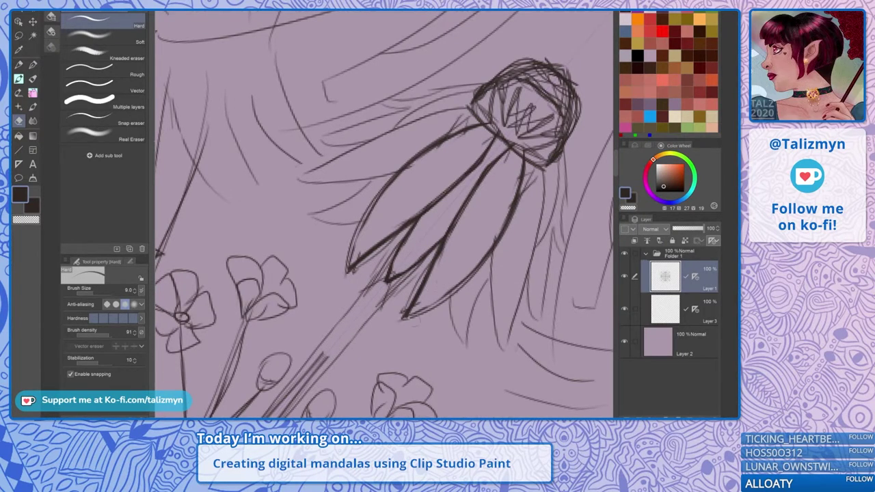
drag(402, 309, 419, 275)
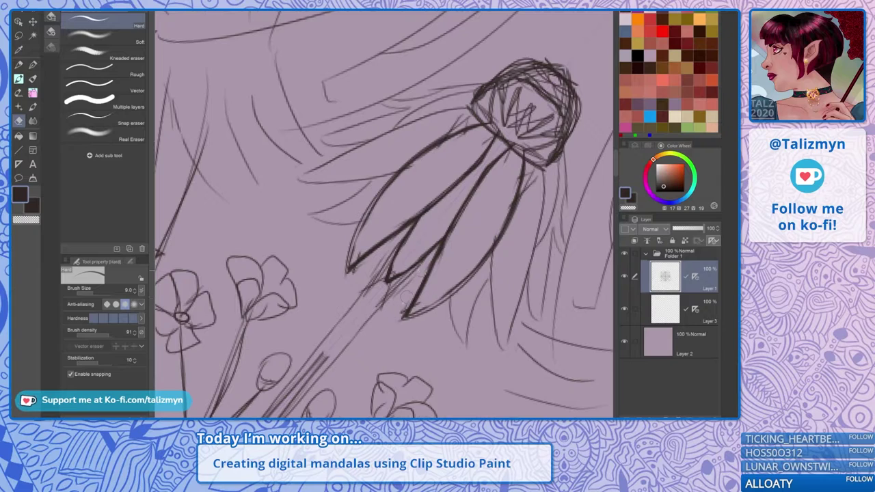
drag(406, 296, 397, 293)
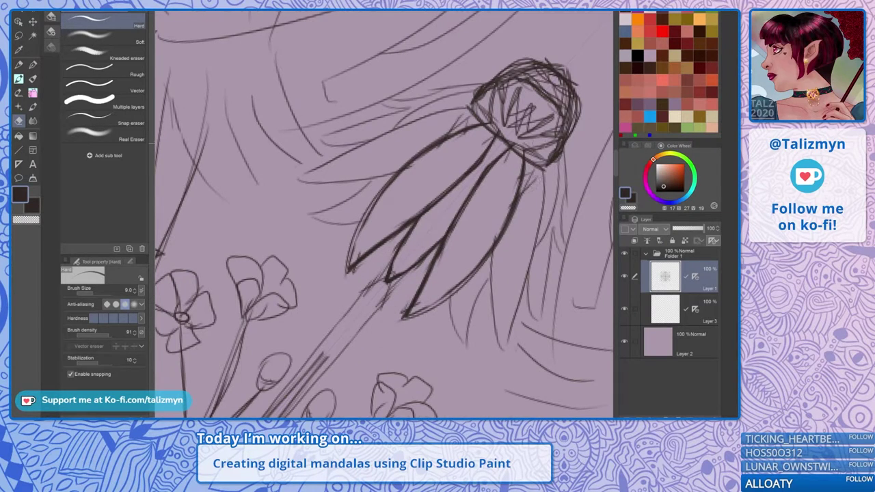
Outline the coneflower's curved side petals in dark strokes, adding a shorter pointed petal tucked behind each one
key(p)
drag(424, 260, 326, 252)
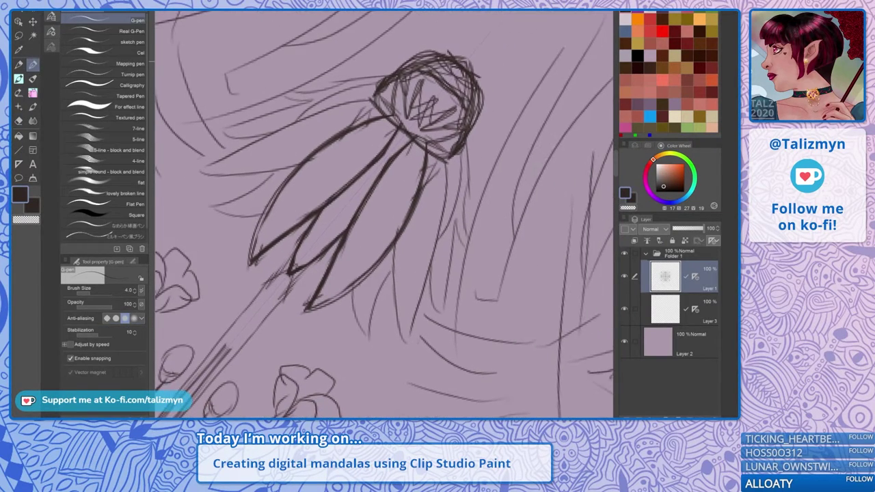
mouse_move(445, 171)
mouse_down()
mouse_move(445, 209)
mouse_move(410, 350)
mouse_up()
mouse_move(425, 279)
mouse_down()
mouse_move(446, 165)
mouse_move(447, 185)
mouse_up()
drag(395, 240, 410, 345)
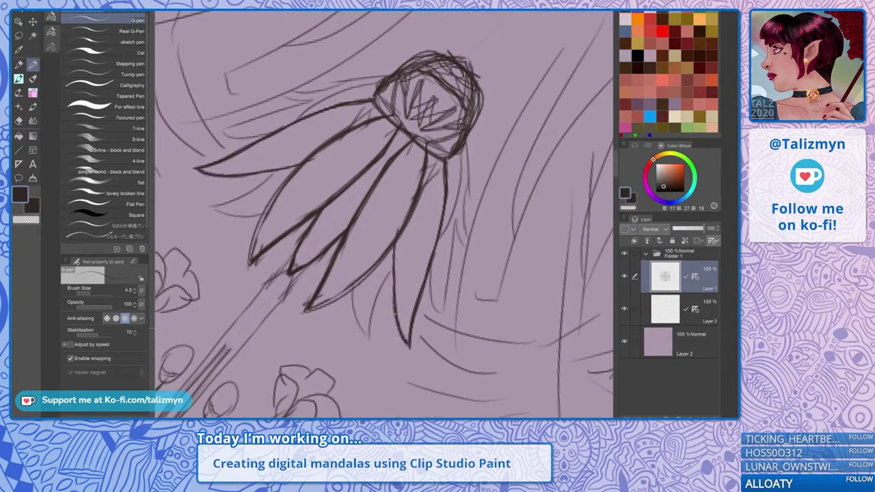
mouse_move(396, 263)
mouse_down()
mouse_move(373, 309)
mouse_move(392, 268)
mouse_up()
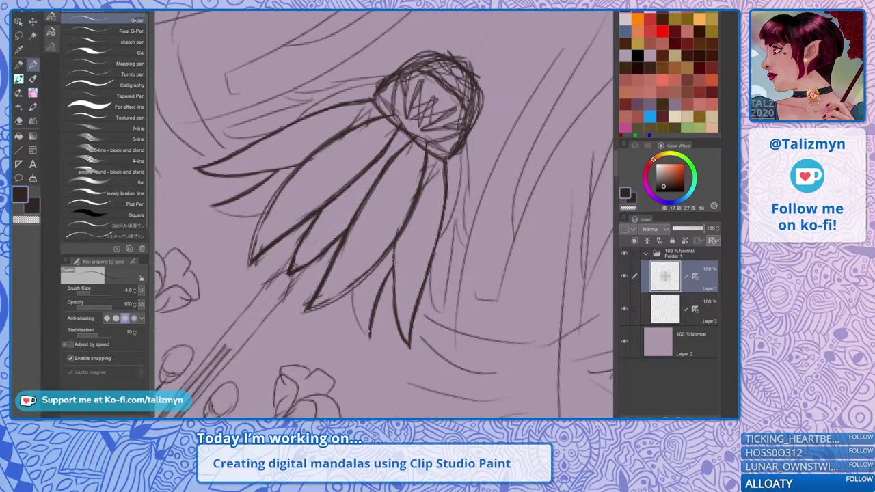
drag(370, 337, 370, 270)
drag(362, 296, 369, 335)
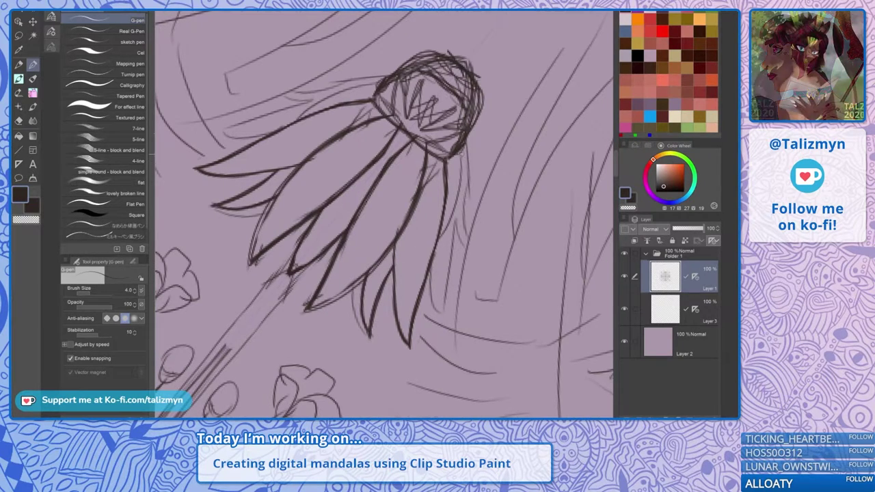
Outline the narrow outermost petals beside the coneflower's head, finishing their pointed tips
mouse_move(459, 152)
mouse_down()
mouse_move(458, 202)
mouse_move(438, 238)
mouse_up()
drag(463, 144, 470, 254)
drag(458, 209, 439, 320)
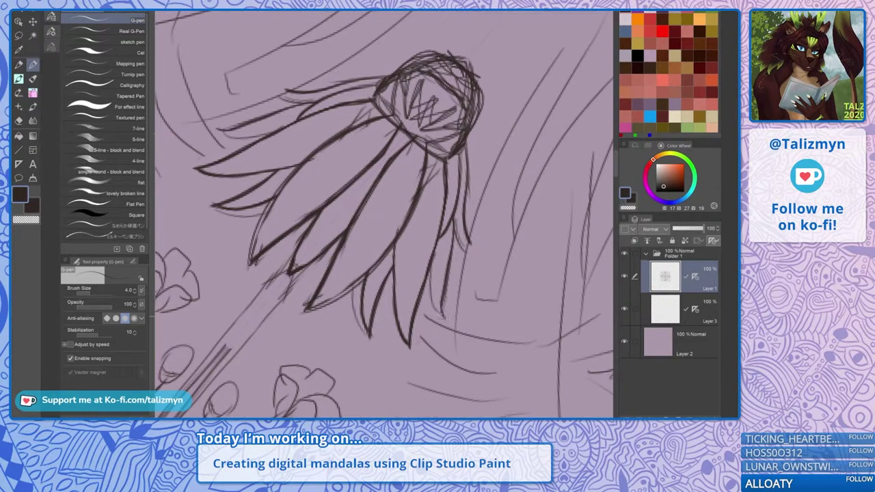
drag(444, 274, 428, 318)
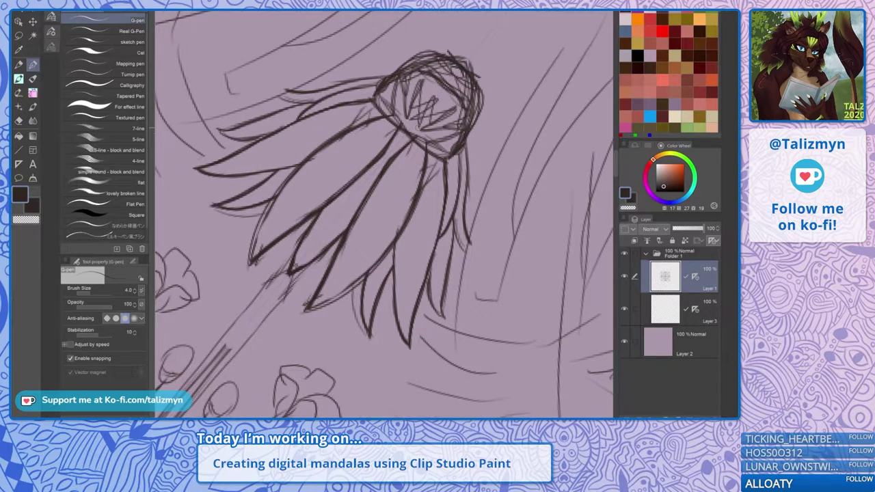
Add fine lengthwise vein lines inside the coneflower's central, side and outer petals
drag(406, 155, 365, 239)
drag(410, 170, 374, 242)
drag(372, 138, 331, 163)
mouse_move(344, 204)
mouse_down()
mouse_move(316, 235)
mouse_move(318, 228)
mouse_up()
drag(333, 231, 318, 246)
drag(347, 215, 329, 239)
mouse_move(341, 121)
mouse_down()
mouse_move(263, 156)
mouse_move(270, 153)
mouse_up()
drag(331, 121, 307, 141)
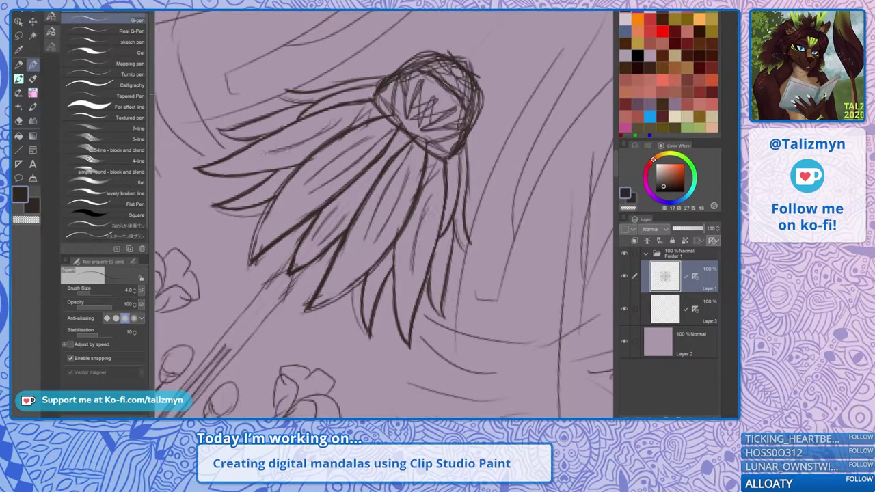
drag(360, 92, 342, 99)
drag(294, 113, 261, 127)
scroll(474, 140, down, 2)
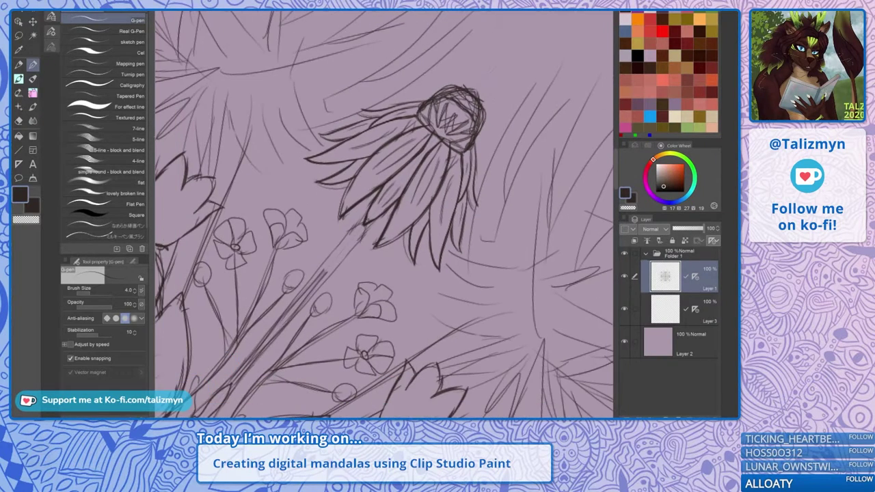
Outline both long edges of the coneflower's stem in dark strokes, running down from the tips of its petals
scroll(485, 143, down, 3)
scroll(428, 196, up, 4)
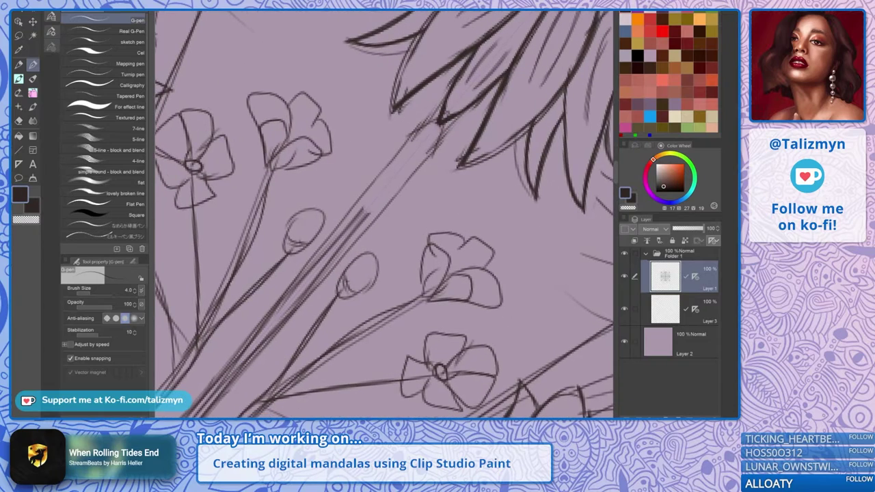
drag(294, 281, 376, 184)
drag(352, 239, 495, 89)
drag(409, 175, 362, 217)
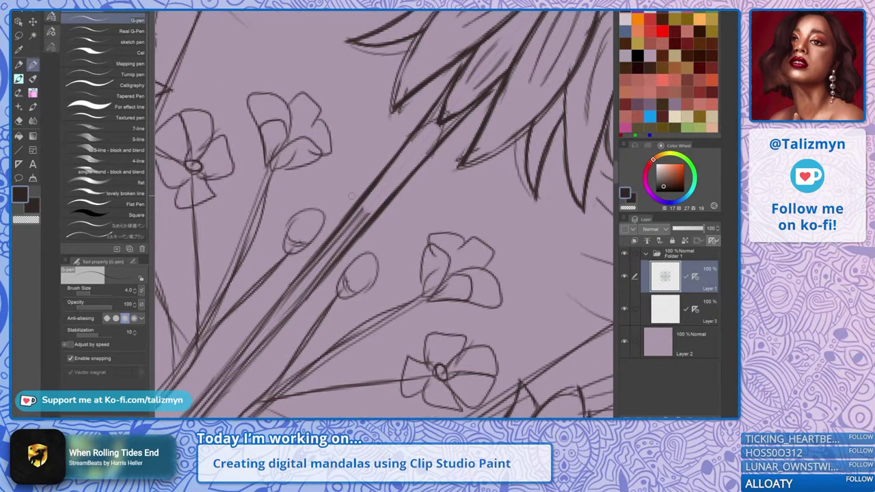
Erase the loose sketch lines along the upper part of the coneflower's stem
key(e)
drag(356, 260, 435, 164)
mouse_move(327, 263)
mouse_down()
mouse_move(462, 97)
mouse_move(488, 40)
mouse_up()
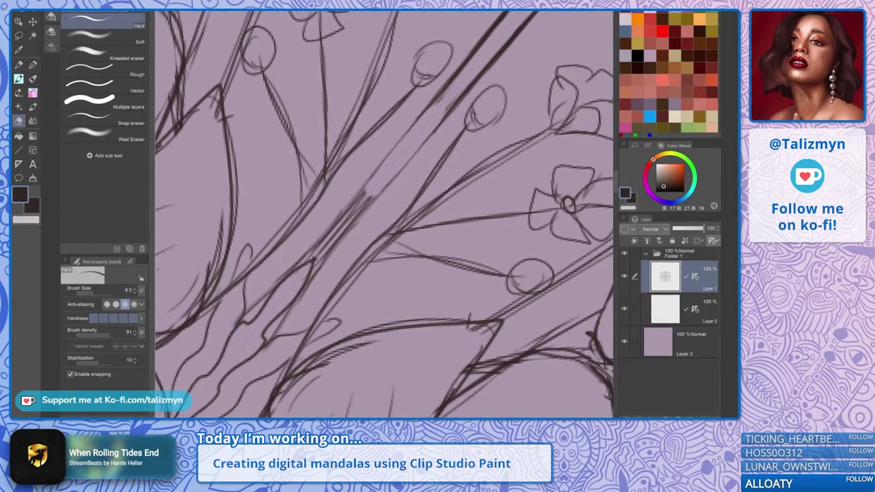
Extend the stem's edges down to the pointed leaves at its base and darken those leaves' outlines
key(p)
drag(290, 310, 467, 90)
drag(369, 294, 447, 191)
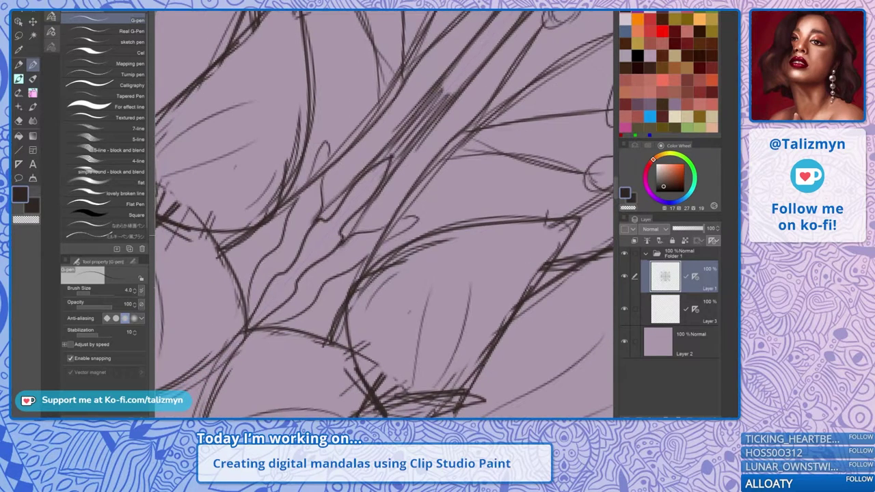
drag(346, 235, 391, 157)
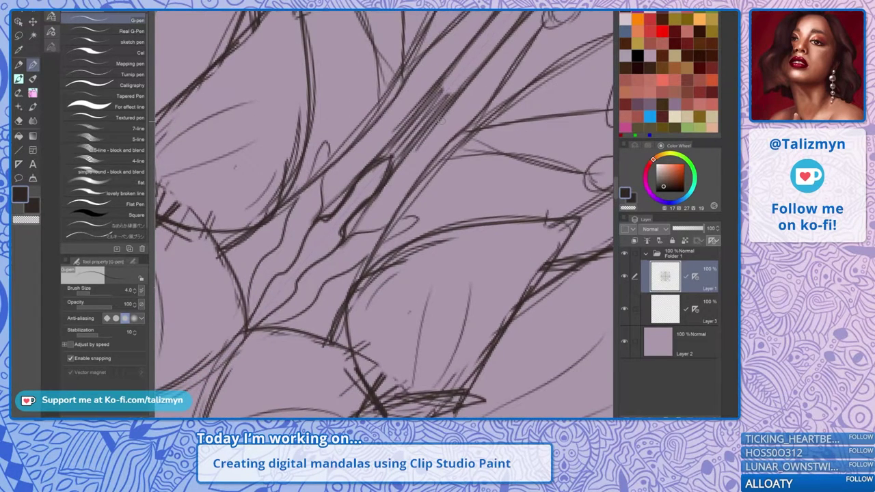
mouse_move(406, 216)
mouse_down()
mouse_move(266, 337)
mouse_move(336, 250)
mouse_up()
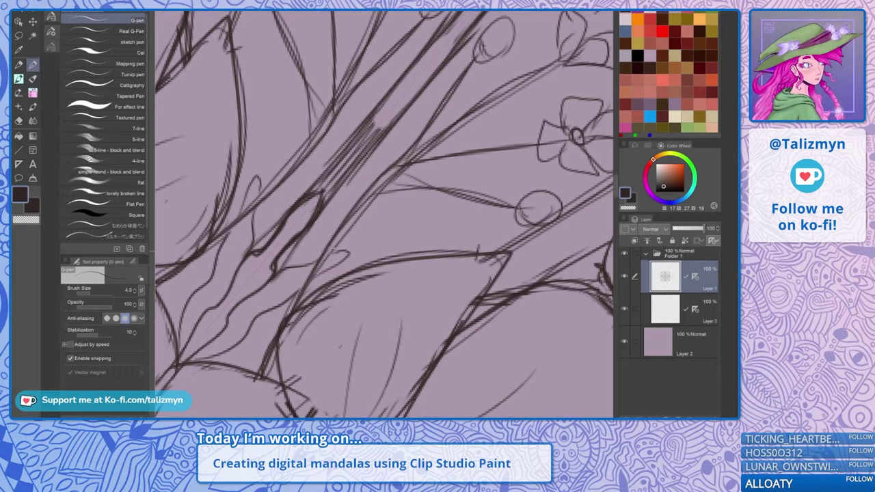
Darken the curved sprig and bud stems that branch off on both sides of the coneflower's stem
drag(303, 301, 378, 188)
drag(343, 235, 428, 140)
mouse_move(395, 168)
mouse_down()
mouse_move(481, 58)
mouse_move(380, 183)
mouse_up()
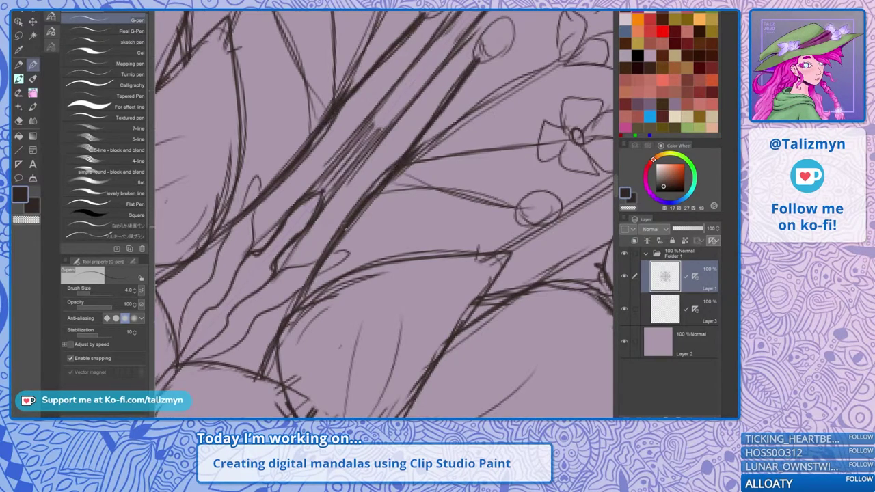
mouse_move(359, 217)
mouse_down()
mouse_move(428, 137)
mouse_move(557, 65)
mouse_up()
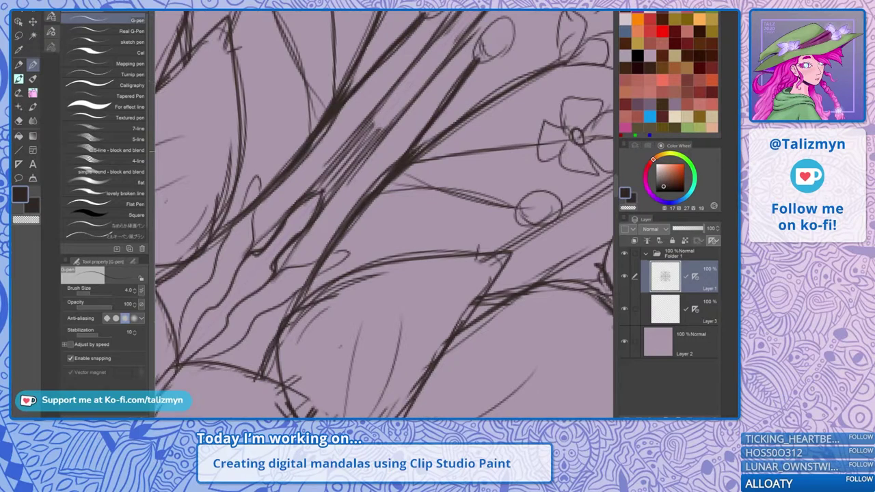
Erase the dense sketch hatching inside the coneflower's stem just above the pointed leaves
scroll(410, 240, down, 2)
scroll(438, 199, up, 2)
key(e)
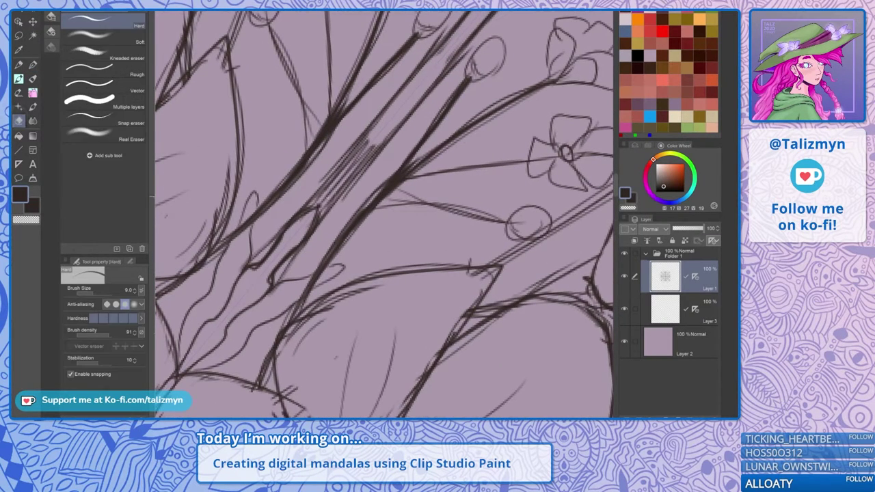
drag(321, 194, 378, 137)
key(p)
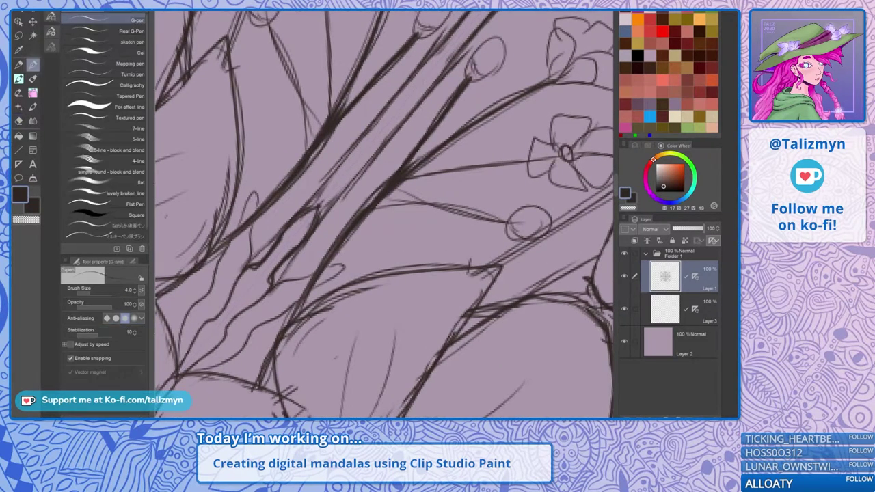
Clean up the stray lines inside the coneflower's stem with the hard eraser at brush size 4.8
scroll(438, 160, down, 6)
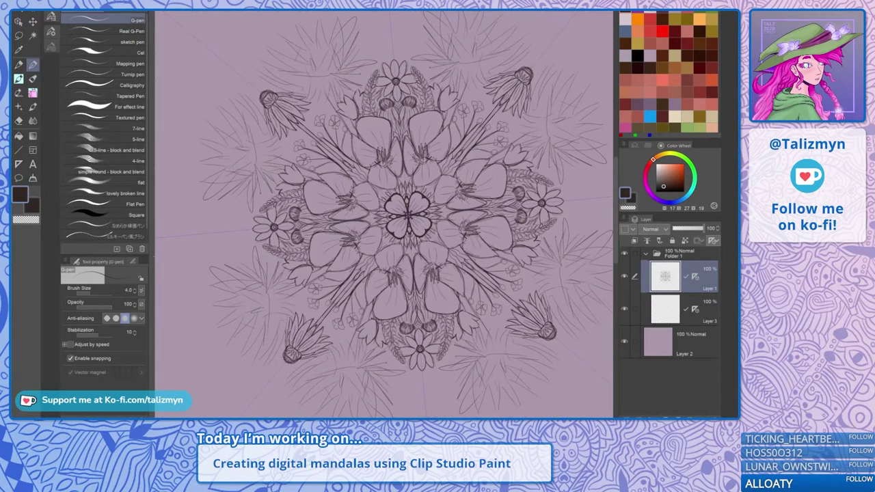
scroll(477, 152, up, 8)
key(b)
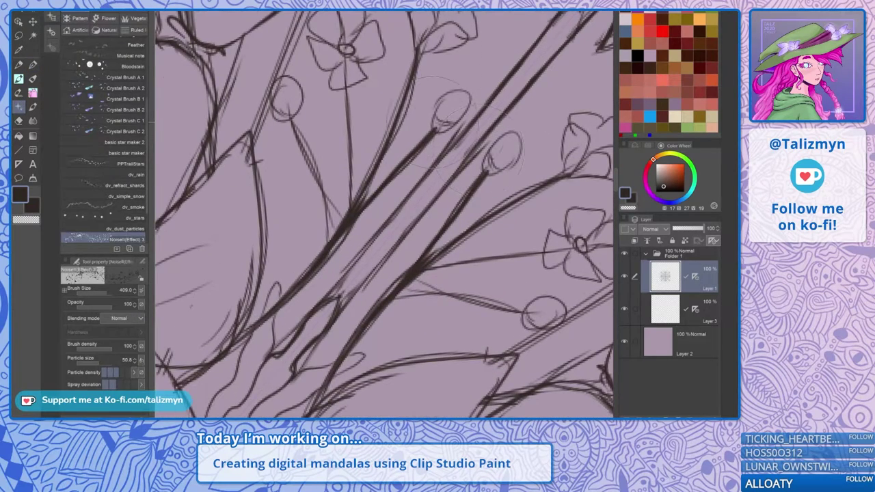
key(e)
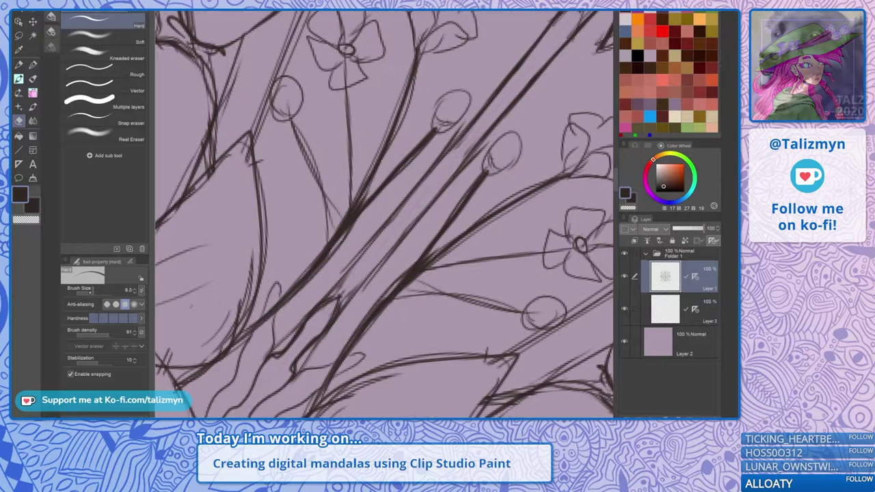
drag(484, 147, 448, 196)
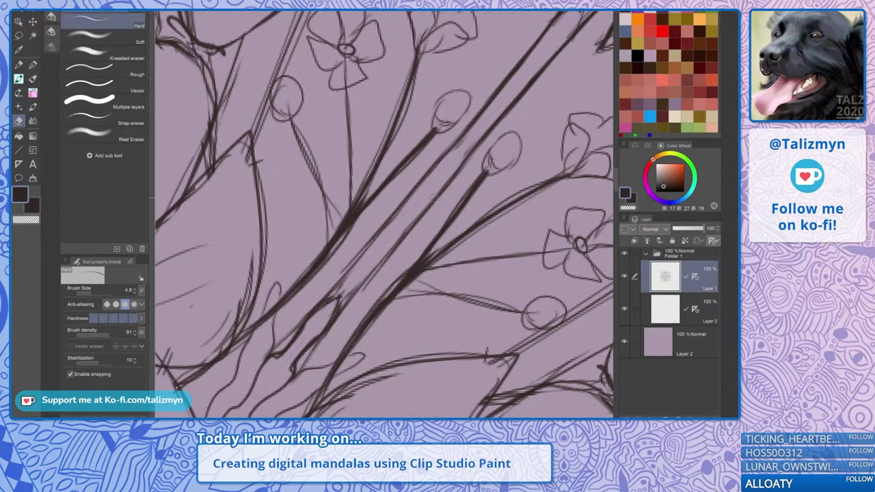
key(p)
scroll(465, 165, down, 6)
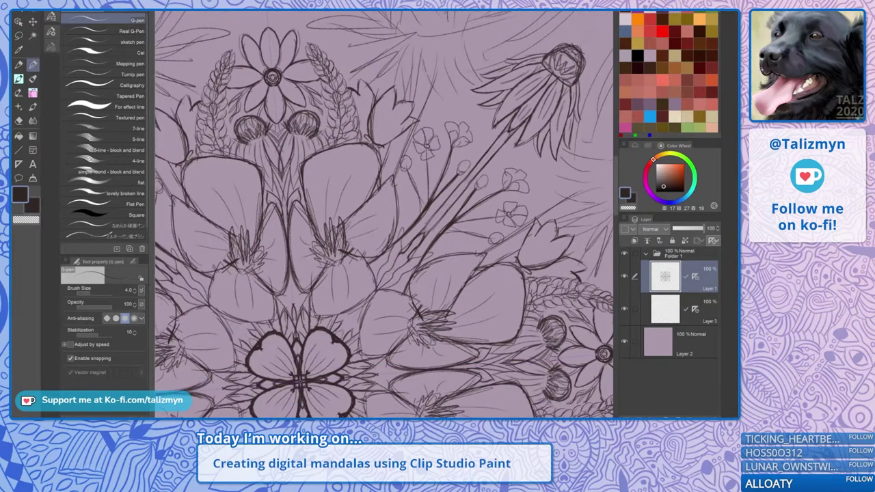
Bring the whole mandala into view upright and make Layer 3 the active drawing layer
scroll(490, 167, down, 5)
drag(490, 167, 490, 113)
key(ctrl+at)
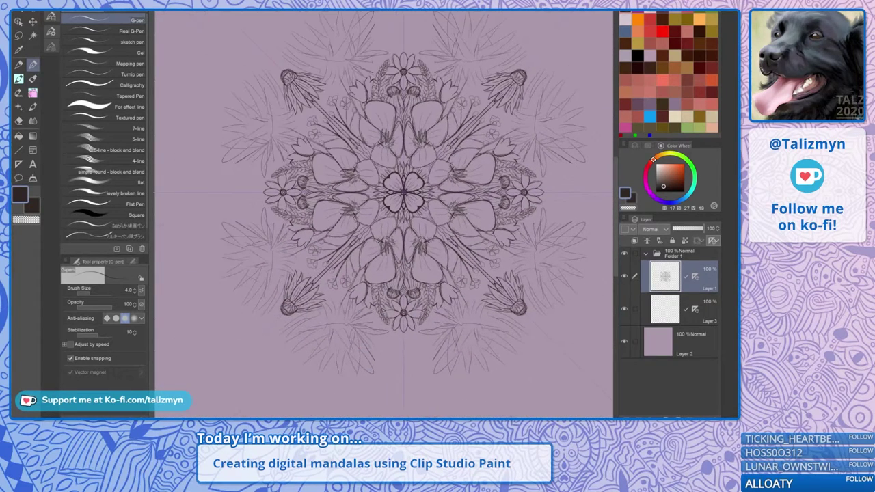
scroll(294, 294, down, 3)
scroll(458, 205, down, 2)
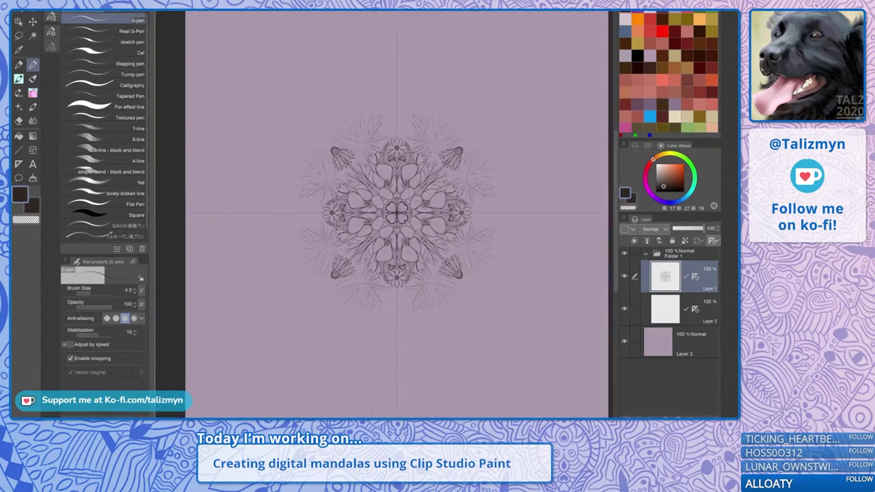
click(689, 311)
Try a purple ring drawn around the whole mandala on Layer 3, and undo it
click(625, 128)
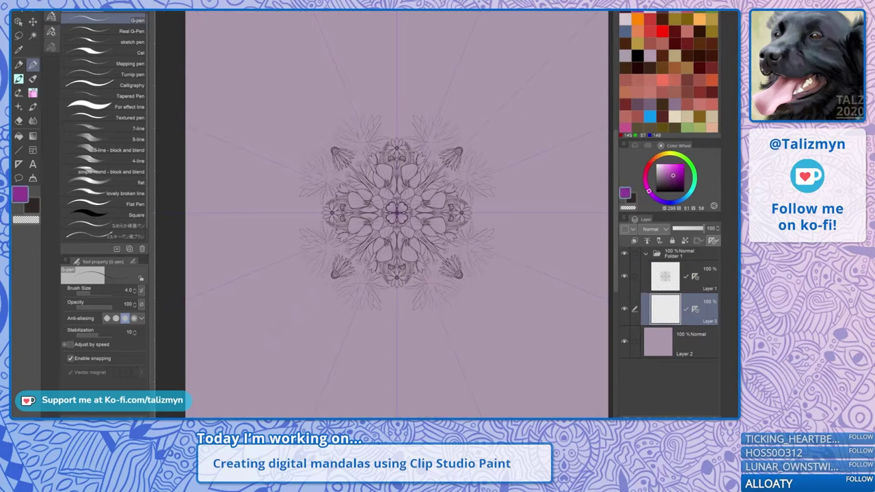
key(alt+f)
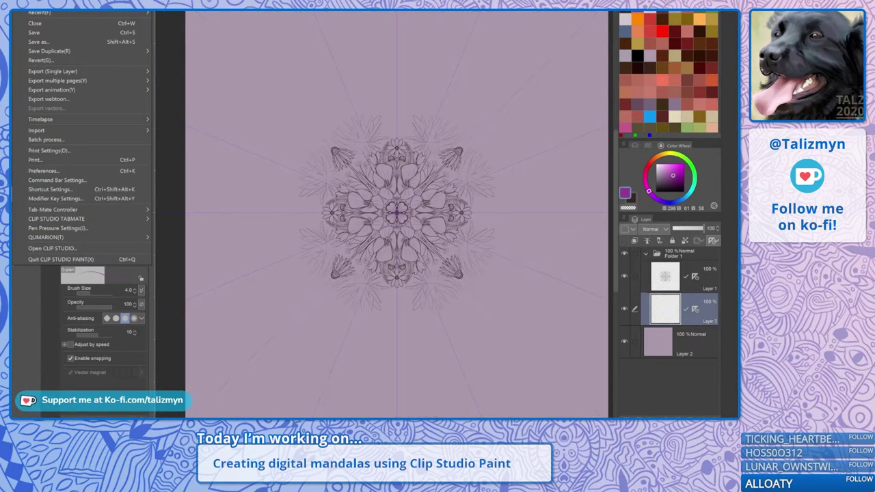
key(Escape)
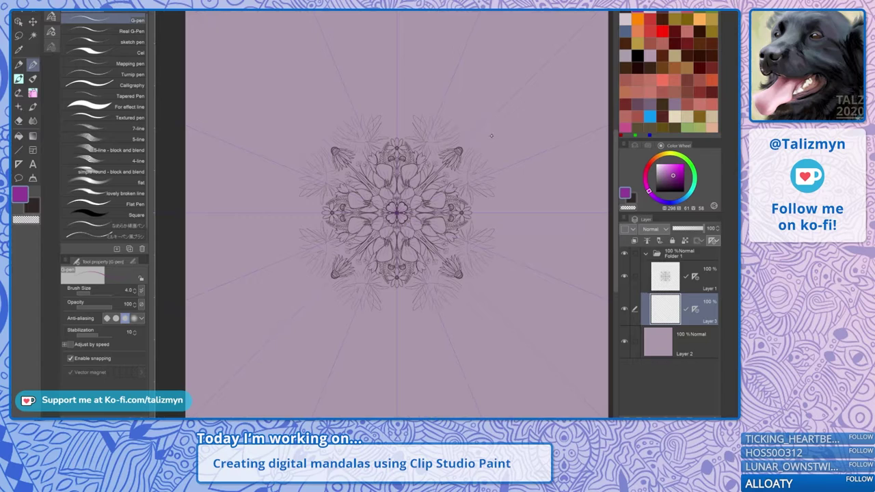
drag(442, 106, 397, 102)
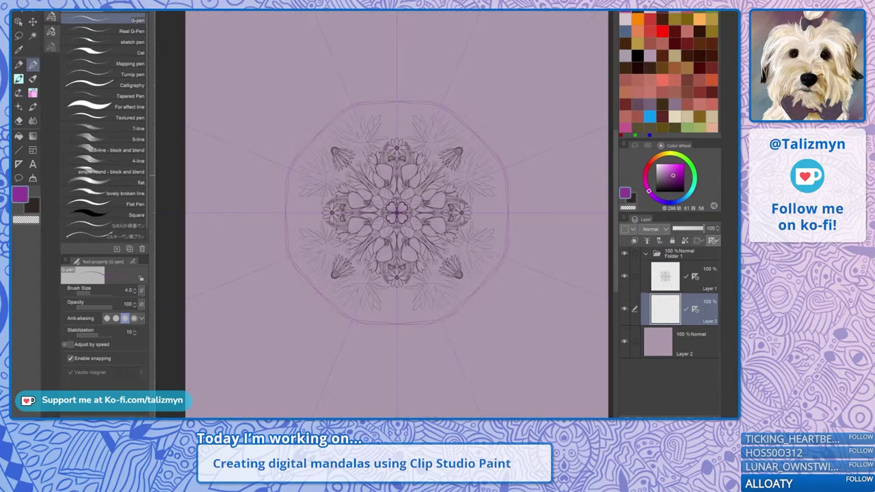
key(ctrl+z)
Set the drawing colour to a muted grey-brown with hue 17, saturation 10 and value 32
click(638, 67)
double_click(626, 192)
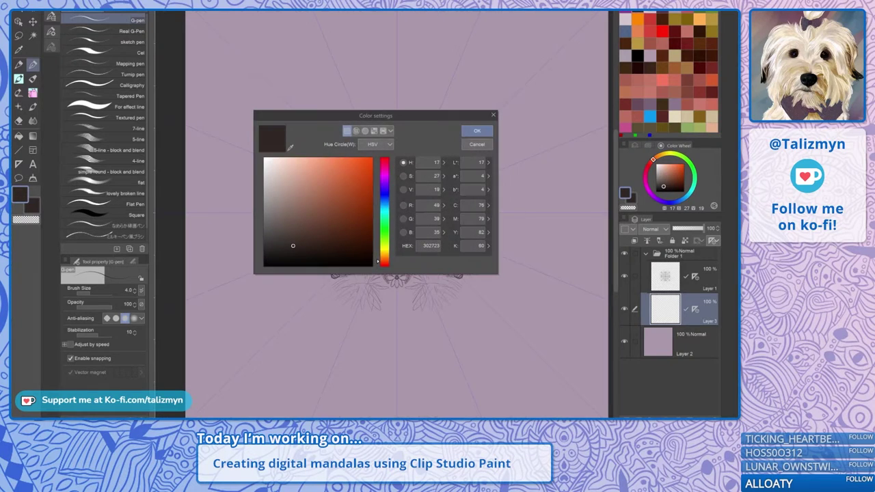
mouse_move(299, 242)
mouse_down()
mouse_move(282, 220)
mouse_move(289, 224)
mouse_move(274, 232)
mouse_up()
click(477, 130)
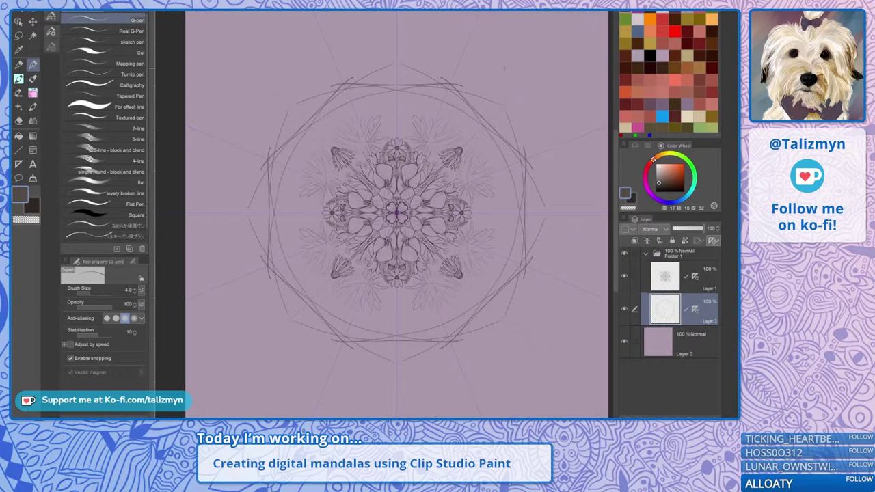
Clear the trial ring and crossing guide lines from Layer 3 and undo the last stray mark
key(Delete)
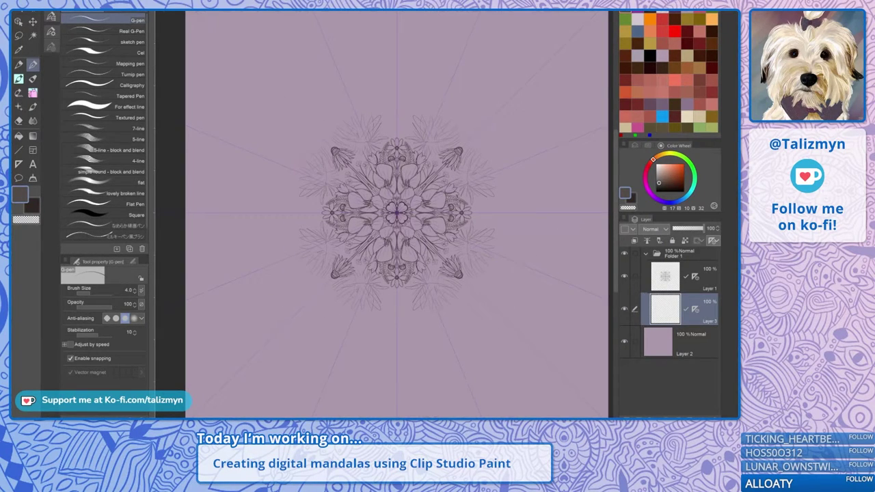
scroll(488, 202, up, 5)
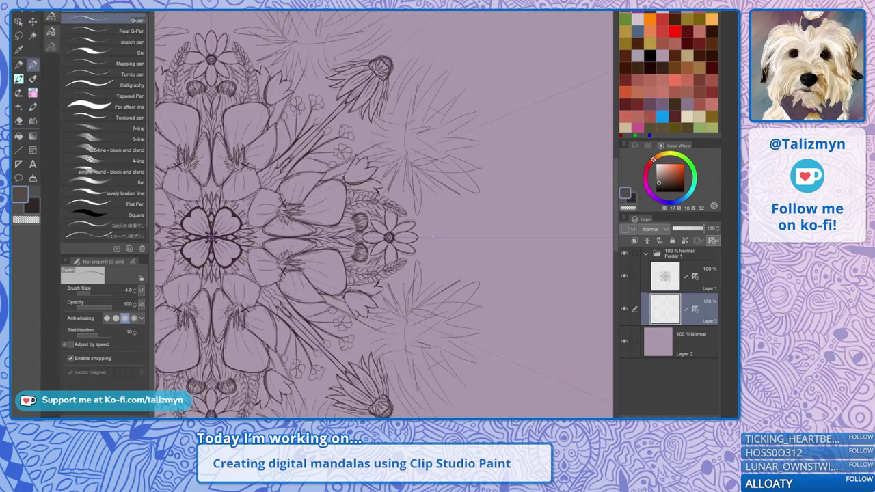
key(ctrl+z)
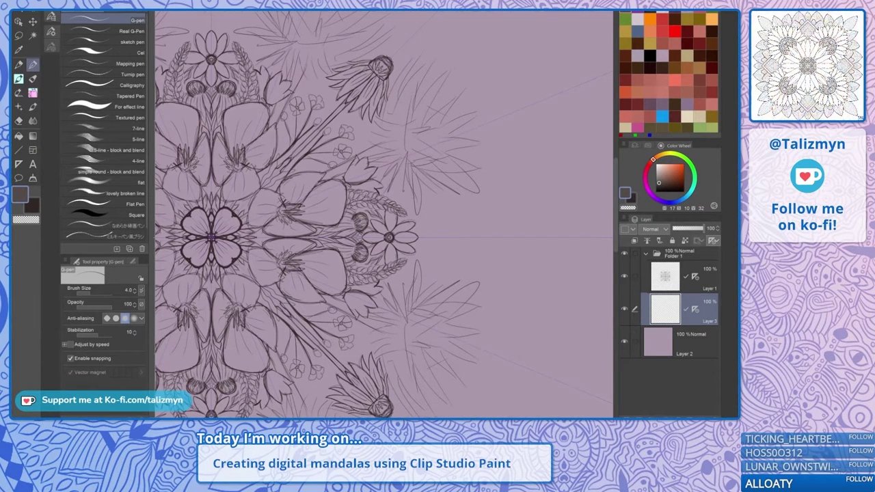
Draw a scalloped outline of broad arcs around the whole mandala, enclosing the spiky leaf sprays and coneflowers
scroll(509, 210, down, 4)
drag(509, 209, 520, 173)
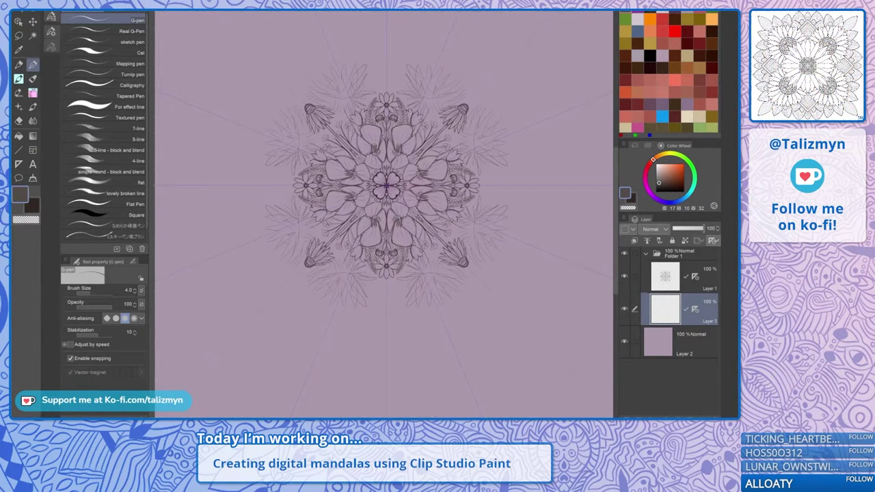
scroll(442, 308, up, 5)
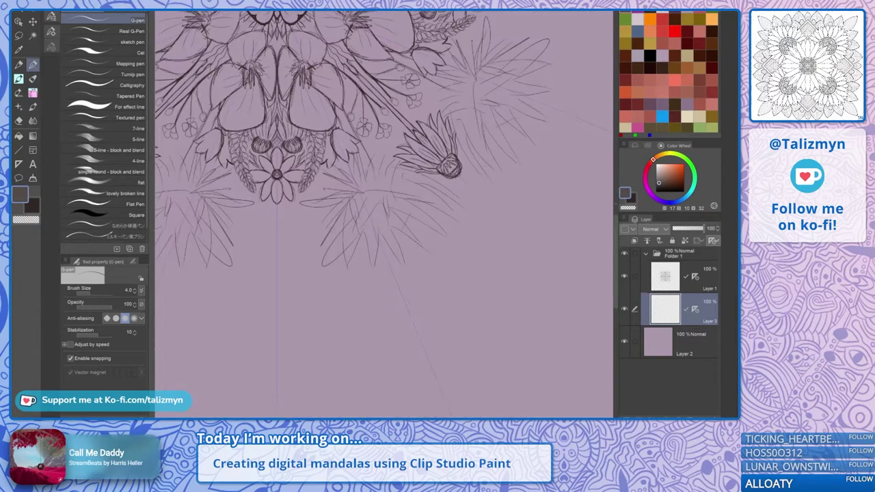
mouse_move(279, 295)
mouse_down()
mouse_move(331, 306)
mouse_move(406, 292)
mouse_move(447, 220)
mouse_move(474, 263)
mouse_up()
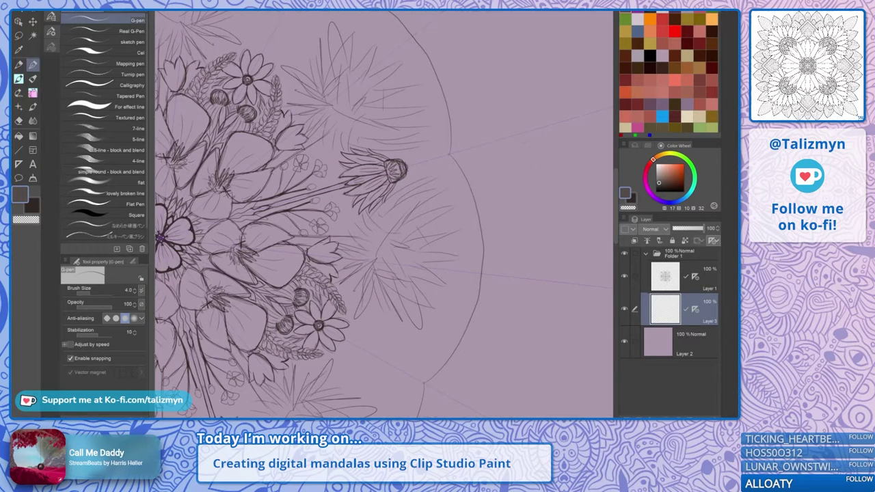
scroll(461, 246, down, 5)
mouse_move(338, 246)
mouse_down()
mouse_move(358, 245)
mouse_move(378, 183)
mouse_move(375, 169)
mouse_up()
key(at)
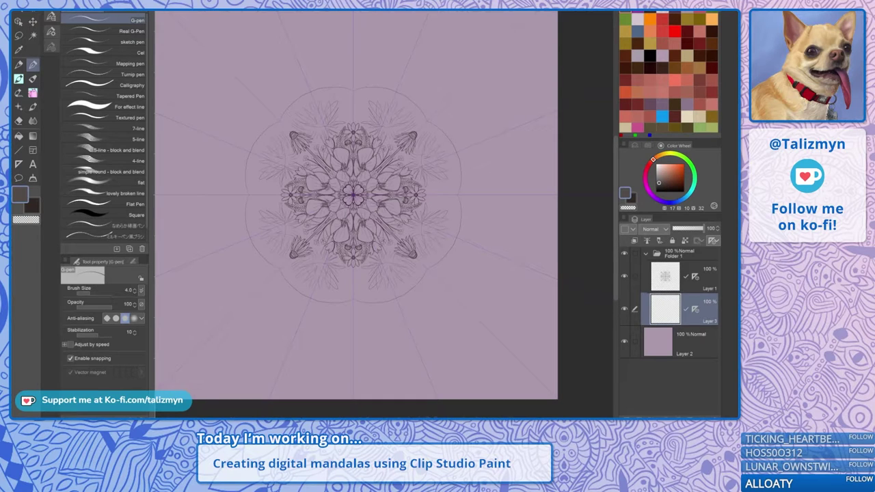
Draw three small pointed petals at the notch between two scallops, one centred and one on each side
scroll(357, 96, up, 5)
drag(358, 177, 381, 244)
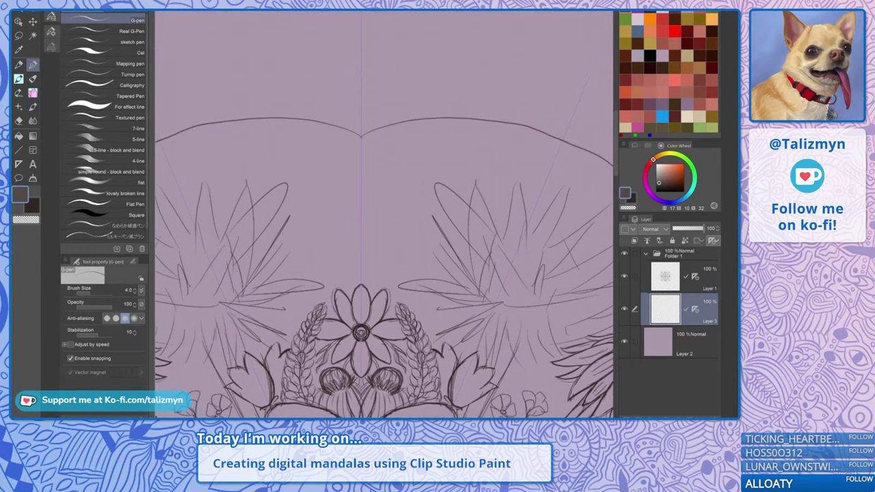
scroll(399, 62, up, 4)
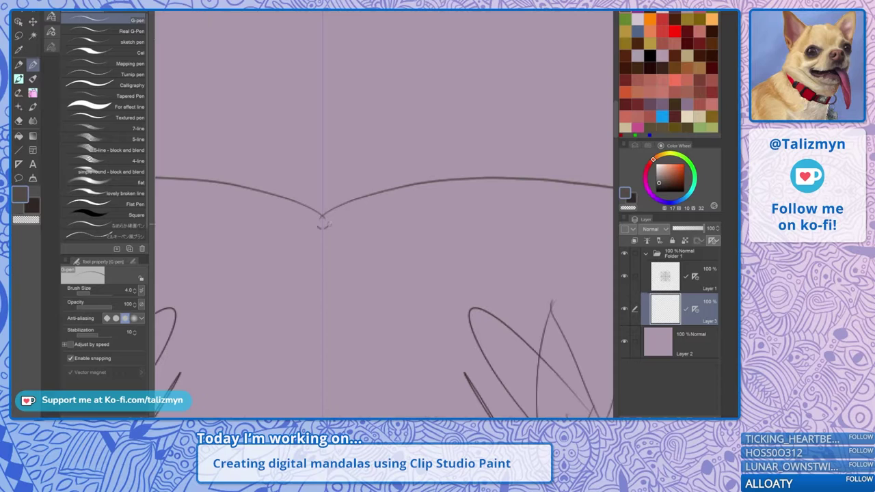
drag(323, 222, 327, 177)
drag(349, 217, 347, 163)
mouse_move(354, 220)
mouse_down()
mouse_move(364, 191)
mouse_move(347, 163)
mouse_up()
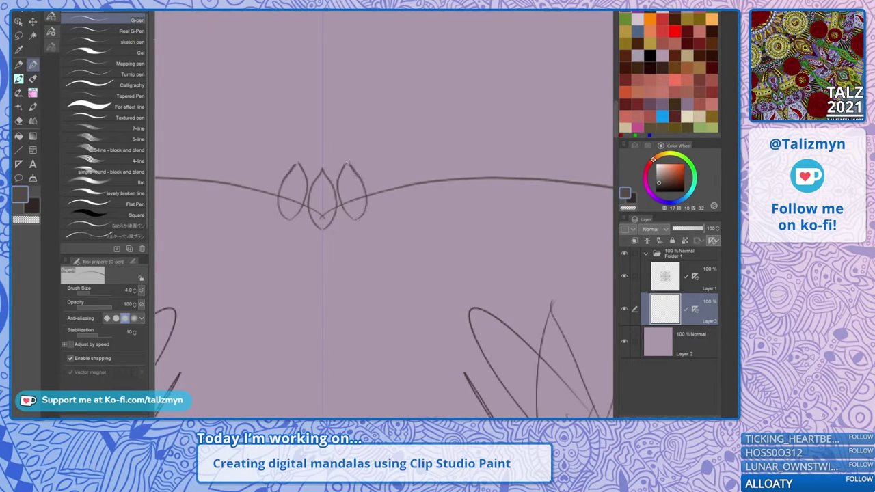
Draw a cluster of three small pointed petals over the border line at the neighbouring diagonal symmetry axis
mouse_move(547, 287)
mouse_down()
mouse_move(430, 242)
mouse_move(305, 230)
mouse_move(218, 204)
mouse_up()
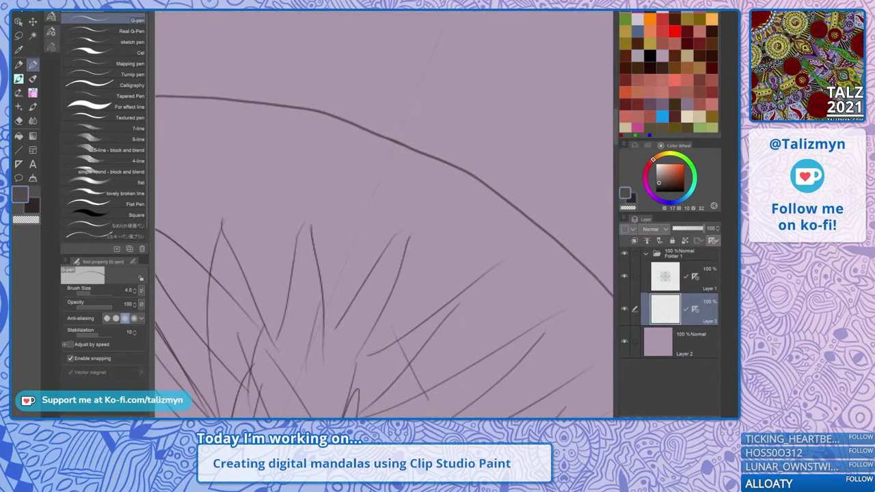
mouse_move(383, 168)
mouse_down()
mouse_move(384, 127)
mouse_move(409, 107)
mouse_up()
mouse_move(348, 122)
mouse_down()
mouse_move(373, 168)
mouse_move(354, 99)
mouse_move(376, 134)
mouse_up()
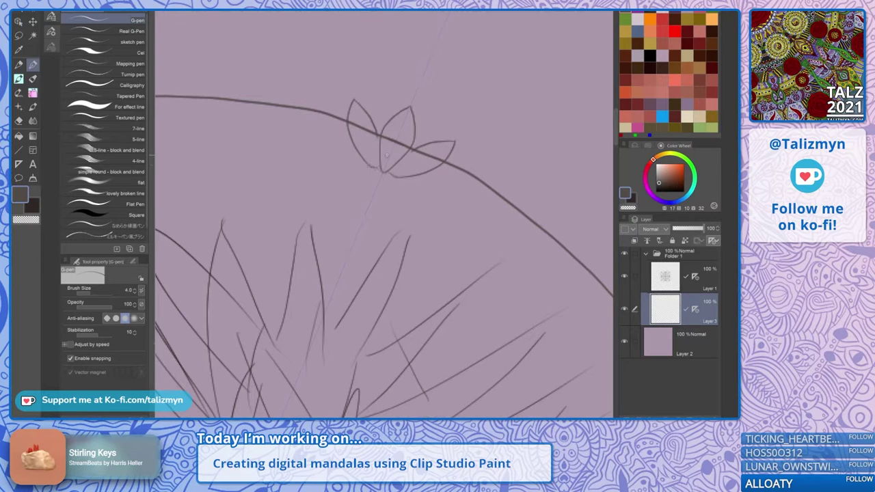
drag(387, 102, 530, 172)
scroll(461, 189, down, 1)
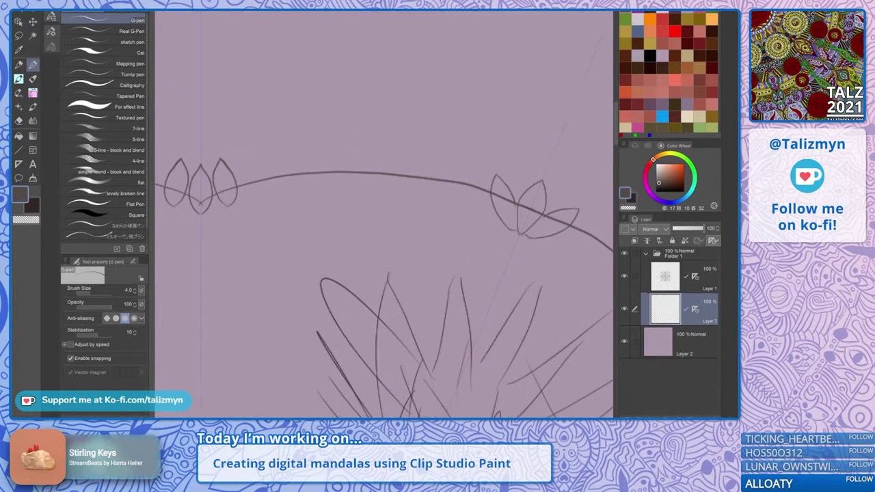
Fill out both petal clusters with extra petals behind and between the first three, forming layered lotus-like blossoms
drag(460, 189, 476, 194)
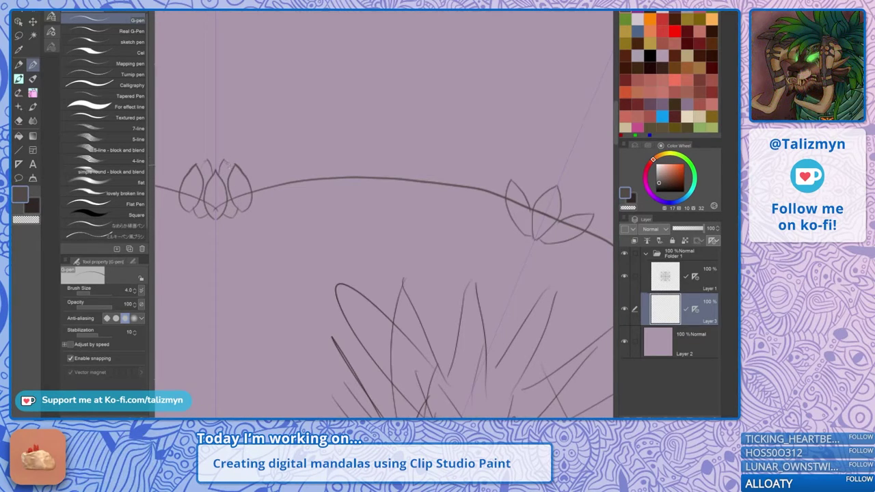
mouse_move(552, 177)
mouse_down()
mouse_move(443, 158)
mouse_move(433, 171)
mouse_up()
drag(454, 179, 476, 194)
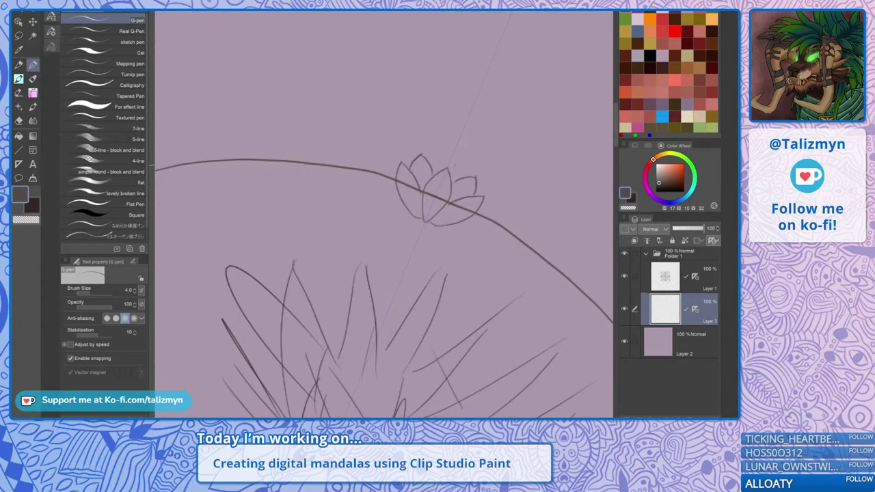
mouse_move(429, 161)
mouse_down()
mouse_move(463, 177)
mouse_move(428, 217)
mouse_up()
mouse_move(426, 185)
mouse_down()
mouse_move(411, 207)
mouse_move(421, 219)
mouse_up()
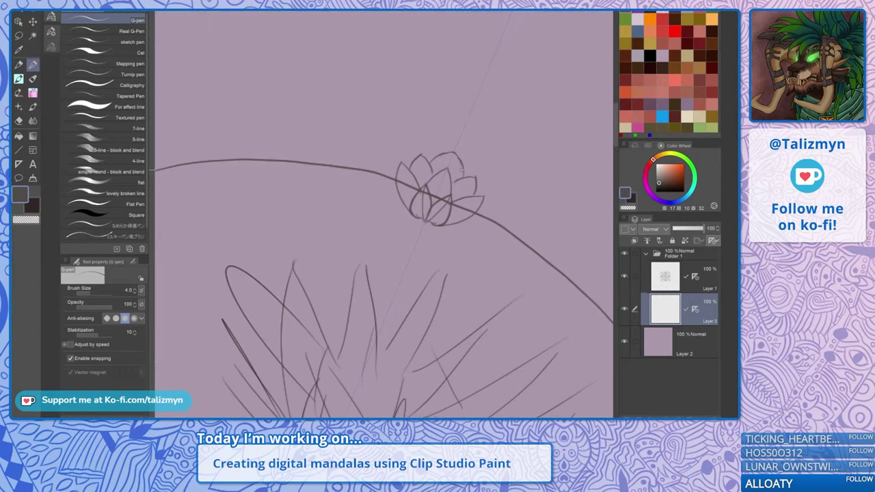
drag(462, 171, 529, 161)
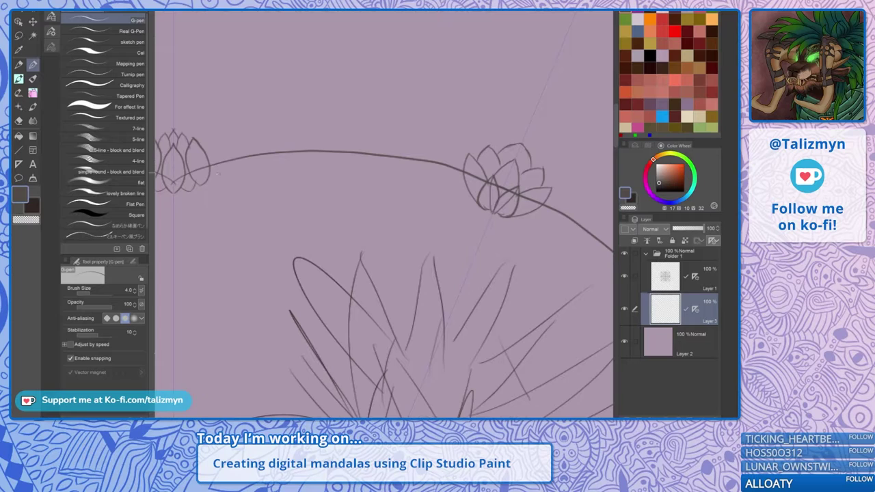
Draw small overlapping buds along the border line on the sides of the two lotus-like blossoms
mouse_move(217, 173)
mouse_down()
mouse_move(214, 137)
mouse_move(247, 140)
mouse_move(220, 171)
mouse_up()
mouse_move(224, 141)
mouse_down()
mouse_move(231, 125)
mouse_move(237, 141)
mouse_move(253, 132)
mouse_move(267, 164)
mouse_up()
drag(254, 134, 267, 126)
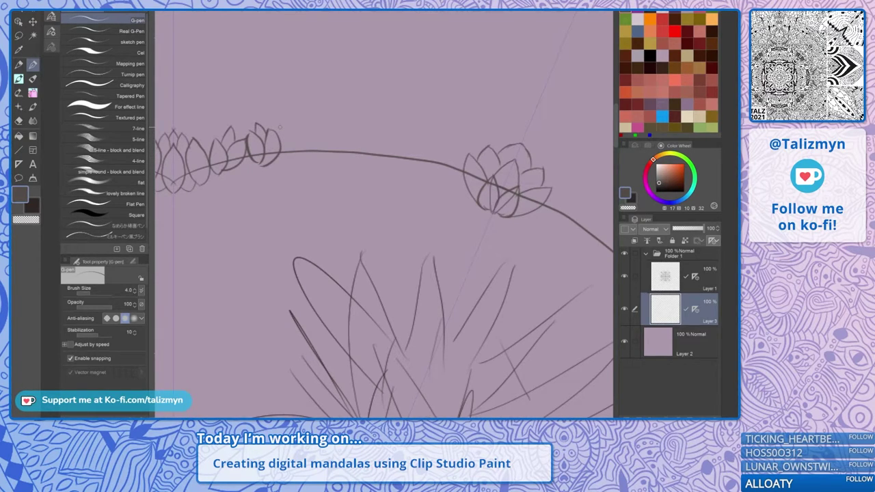
mouse_move(445, 164)
mouse_down()
mouse_move(462, 160)
mouse_move(456, 181)
mouse_move(439, 136)
mouse_move(447, 148)
mouse_move(446, 133)
mouse_up()
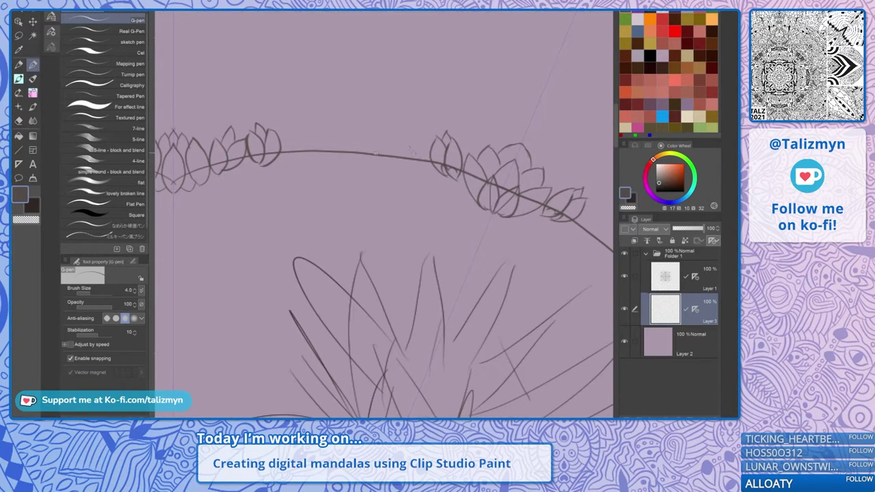
Draw an open three-petal bud on the bare stretch of border line between the two groups of buds
mouse_move(373, 160)
mouse_down()
mouse_move(365, 124)
mouse_move(358, 158)
mouse_move(335, 128)
mouse_up()
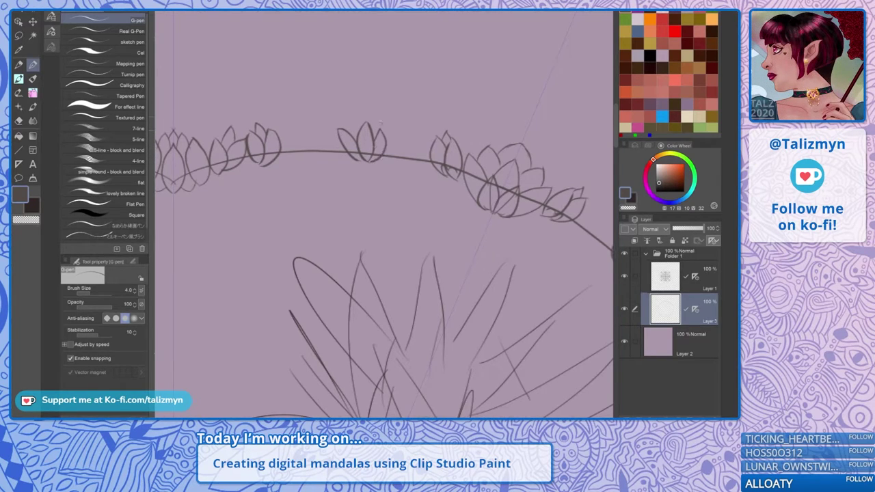
mouse_move(377, 160)
mouse_down()
mouse_move(392, 152)
mouse_move(371, 161)
mouse_up()
scroll(512, 171, down, 5)
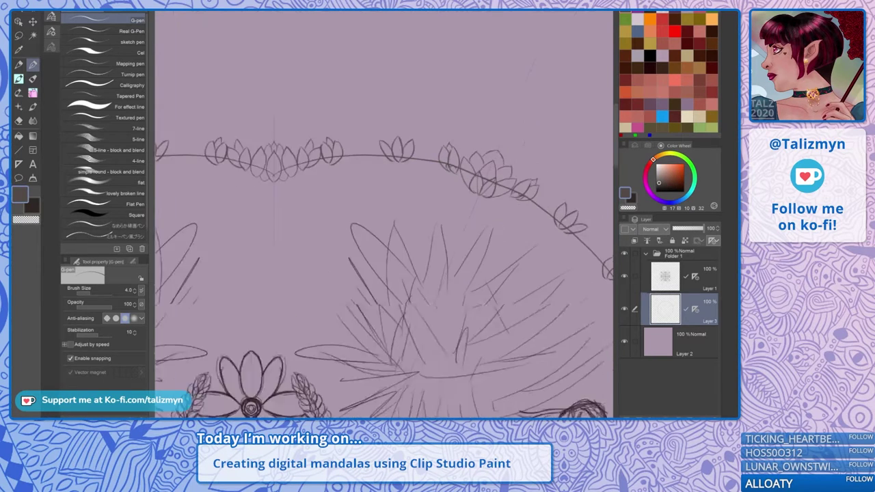
drag(513, 178, 539, 89)
scroll(486, 138, down, 4)
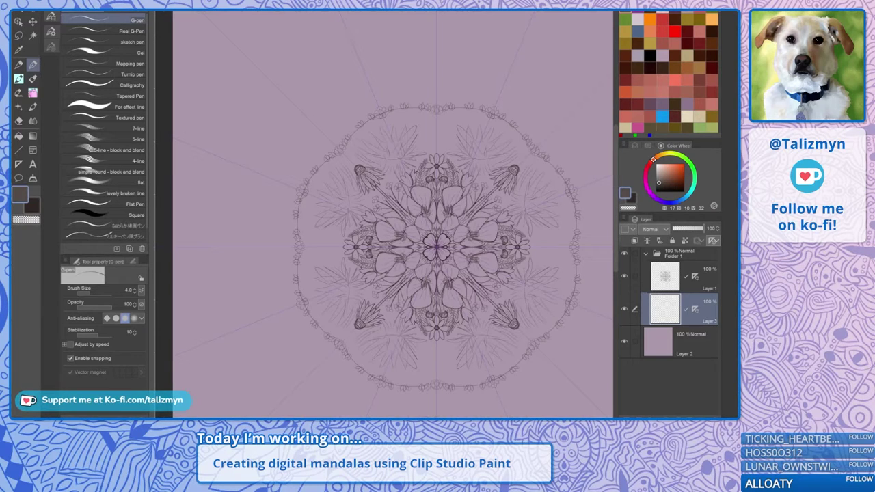
Fill the remaining border gaps with a closed layered bud, a tiny single petal and a larger teardrop petal
scroll(457, 100, up, 4)
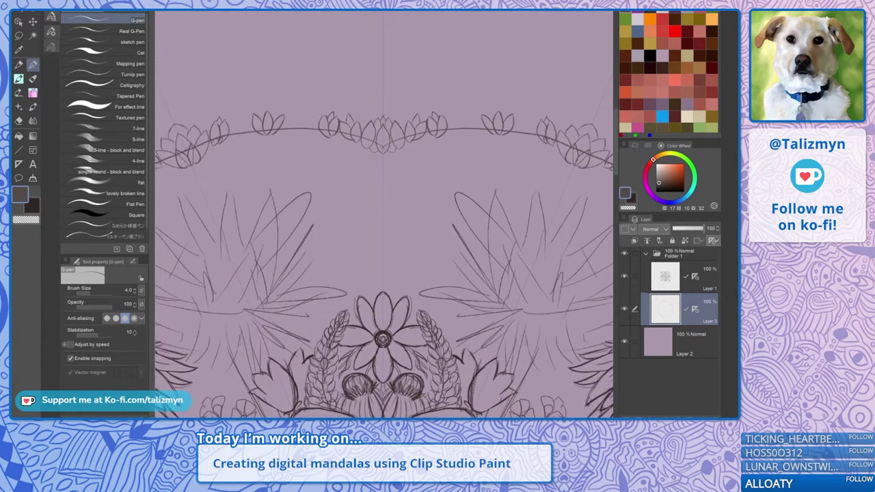
scroll(462, 128, up, 3)
mouse_move(462, 128)
mouse_down()
mouse_move(426, 183)
mouse_move(413, 148)
mouse_move(425, 162)
mouse_move(411, 200)
mouse_up()
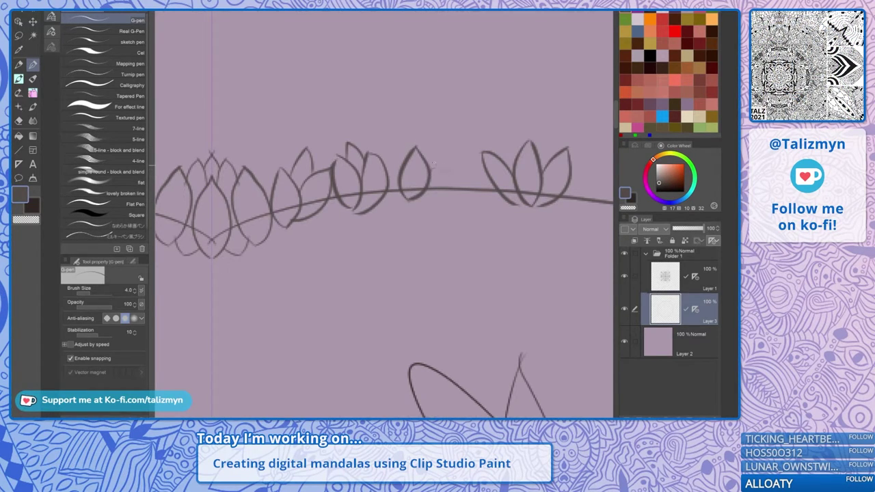
mouse_move(432, 169)
mouse_down()
mouse_move(448, 144)
mouse_move(437, 198)
mouse_move(417, 177)
mouse_move(439, 157)
mouse_up()
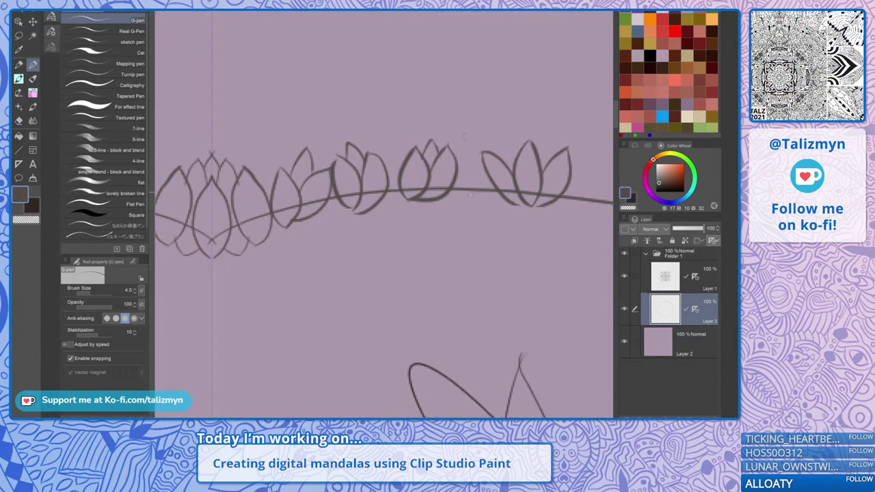
mouse_move(471, 204)
mouse_down()
mouse_move(471, 164)
mouse_move(467, 208)
mouse_move(337, 191)
mouse_up()
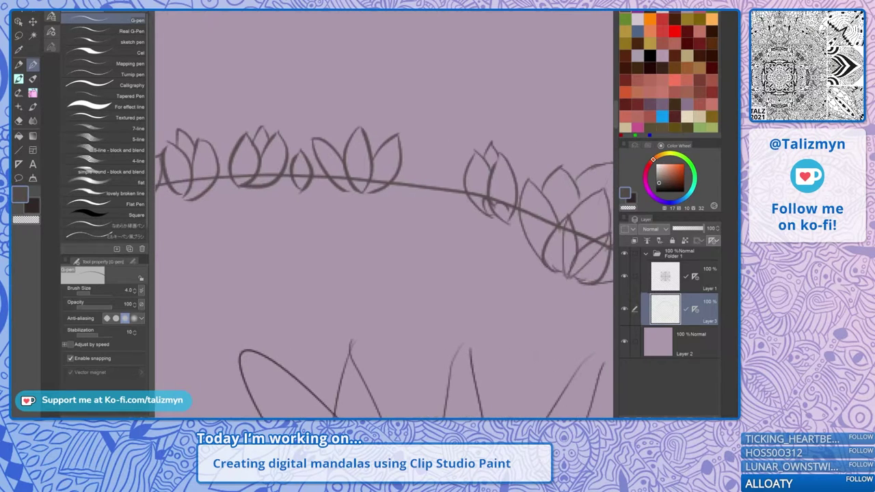
mouse_move(418, 197)
mouse_down()
mouse_move(439, 136)
mouse_move(424, 198)
mouse_up()
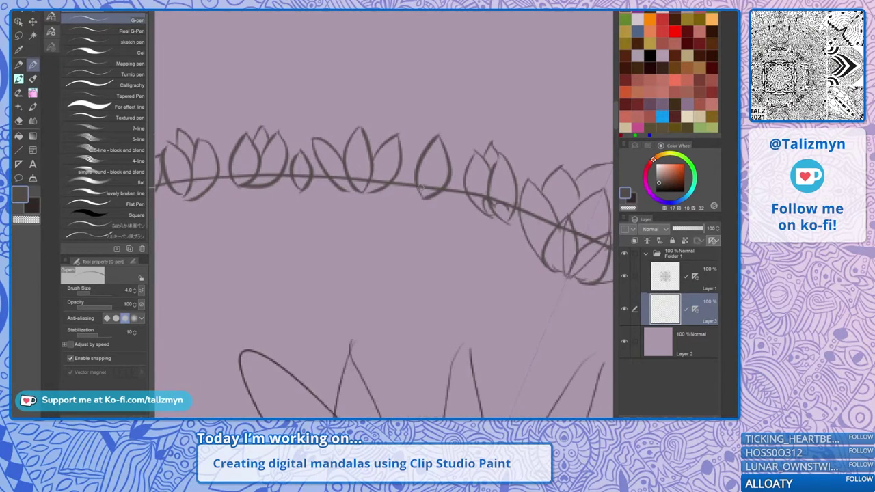
Erase the scalloped guide line inside and between the buds and blossoms with the Hard eraser
key(e)
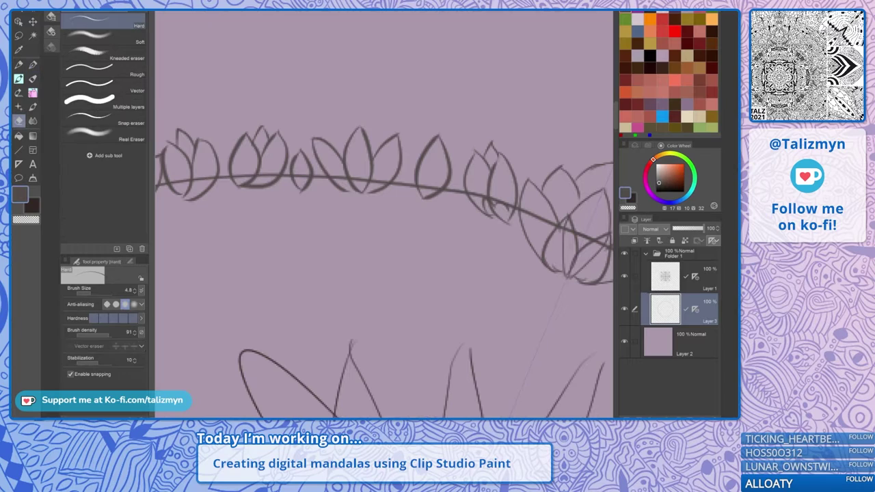
mouse_move(547, 222)
mouse_down()
mouse_move(494, 202)
mouse_move(564, 233)
mouse_move(537, 216)
mouse_up()
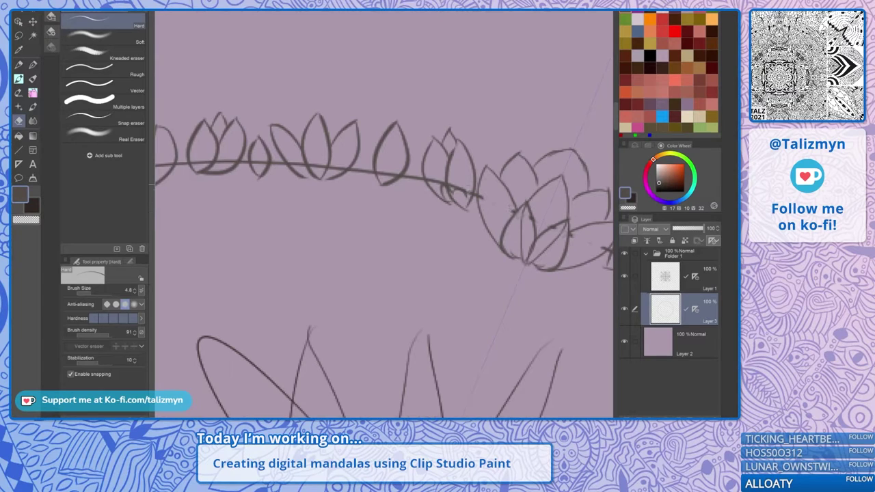
mouse_move(469, 191)
mouse_down()
mouse_move(465, 167)
mouse_move(431, 179)
mouse_up()
drag(380, 171, 392, 172)
mouse_move(340, 158)
mouse_down()
mouse_move(294, 162)
mouse_move(424, 150)
mouse_up()
mouse_move(326, 175)
mouse_down()
mouse_move(317, 176)
mouse_move(354, 170)
mouse_up()
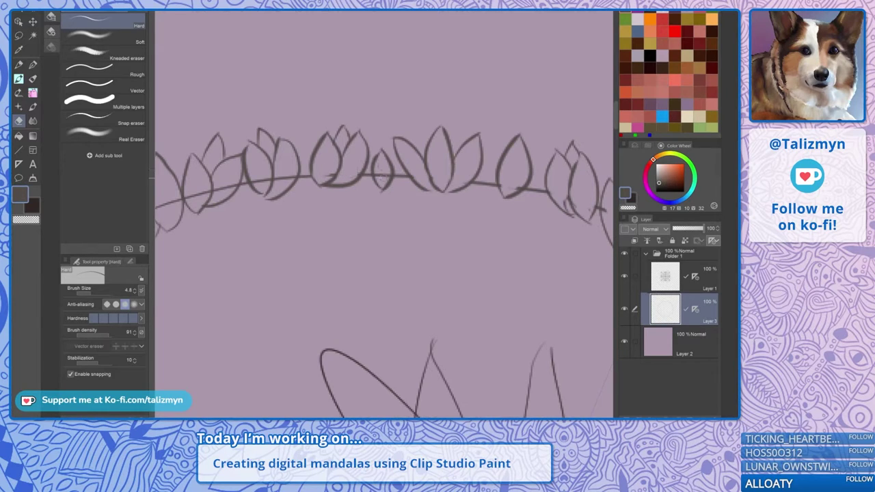
drag(278, 179, 460, 155)
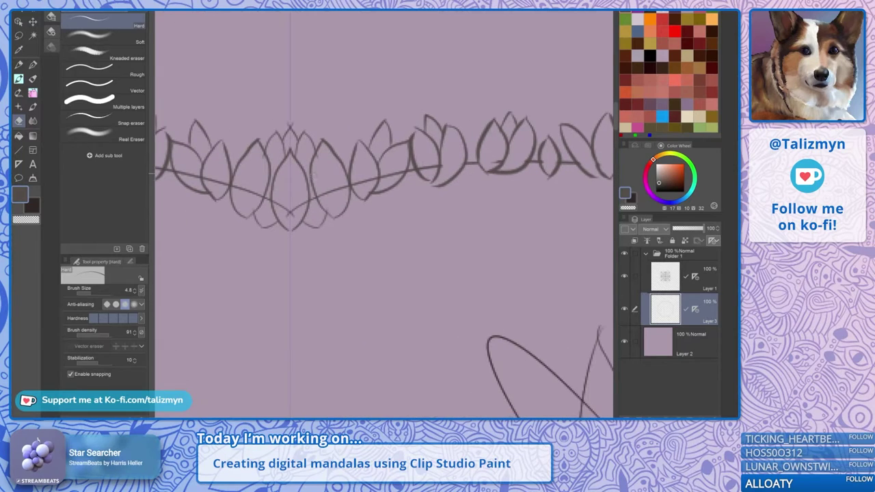
mouse_move(290, 213)
mouse_down()
mouse_move(302, 195)
mouse_move(325, 185)
mouse_move(338, 193)
mouse_move(363, 173)
mouse_move(360, 185)
mouse_move(383, 164)
mouse_move(386, 179)
mouse_move(435, 163)
mouse_up()
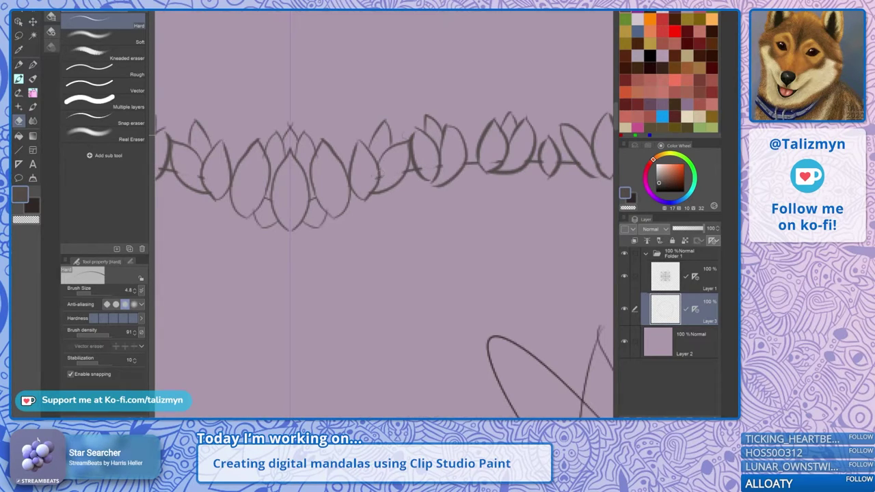
drag(498, 157, 298, 169)
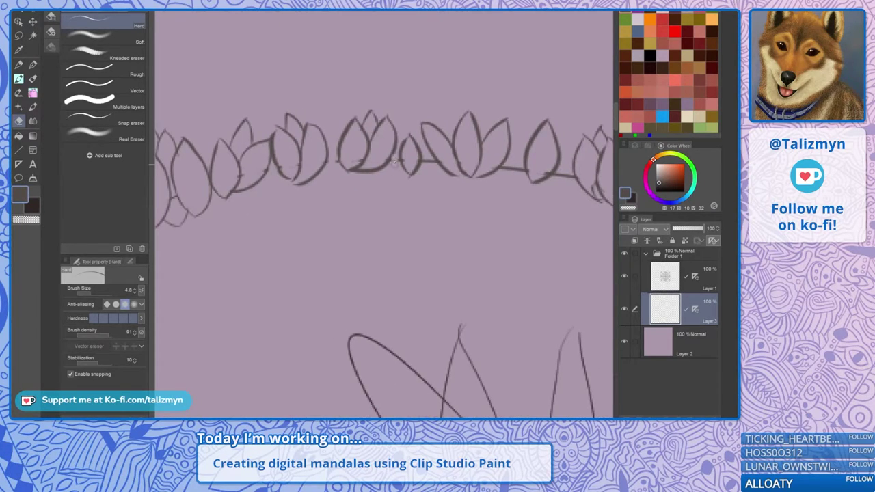
drag(425, 163, 432, 164)
drag(461, 127, 317, 135)
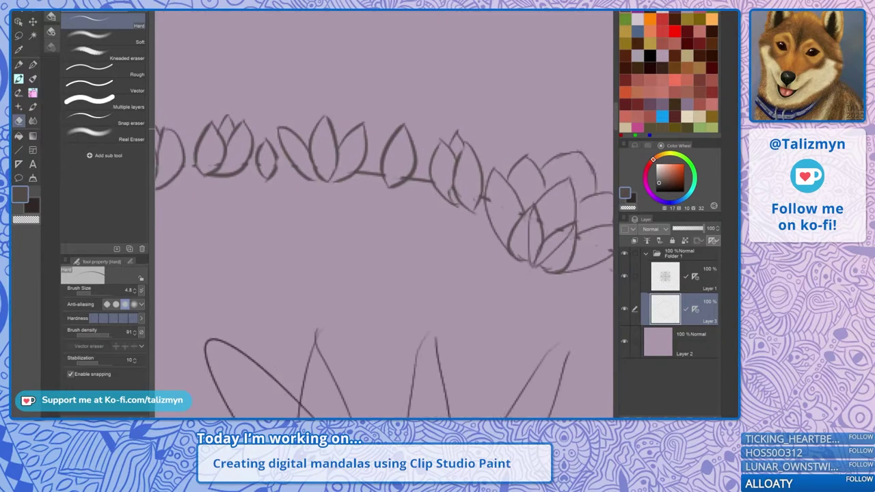
mouse_move(371, 172)
mouse_down()
mouse_move(406, 197)
mouse_move(430, 182)
mouse_up()
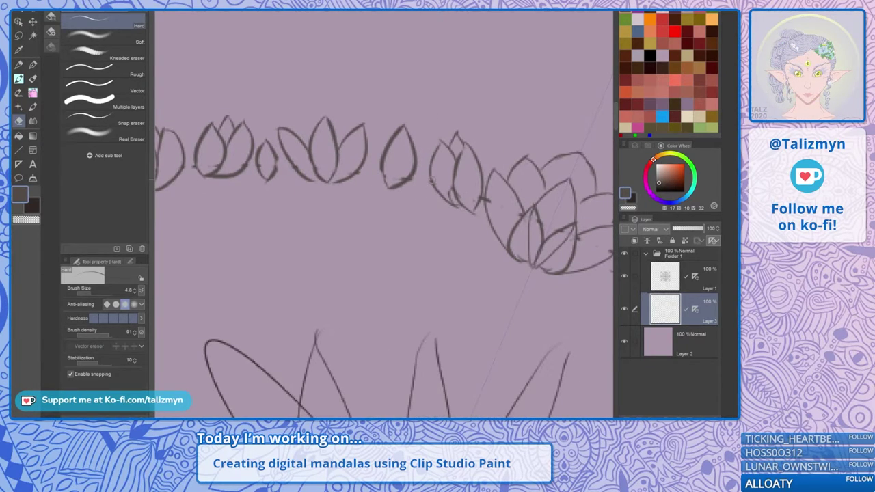
Examine the bud border against the whole mandala and the empty space outside it, with the G-pen ready for drawing
scroll(484, 164, down, 7)
drag(484, 164, 465, 100)
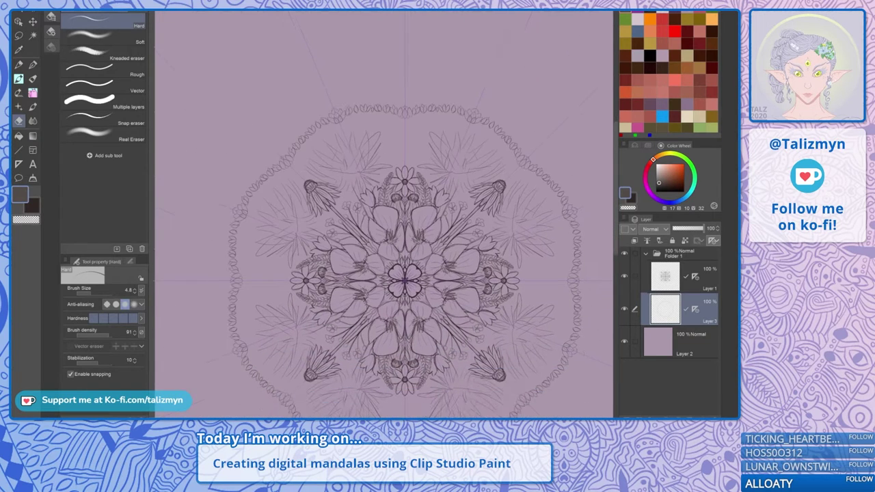
scroll(489, 165, down, 4)
drag(490, 165, 474, 143)
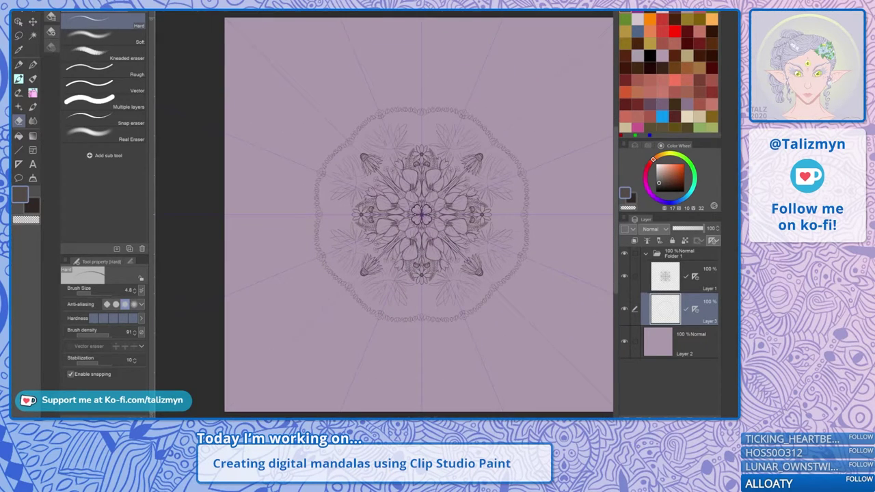
key(p)
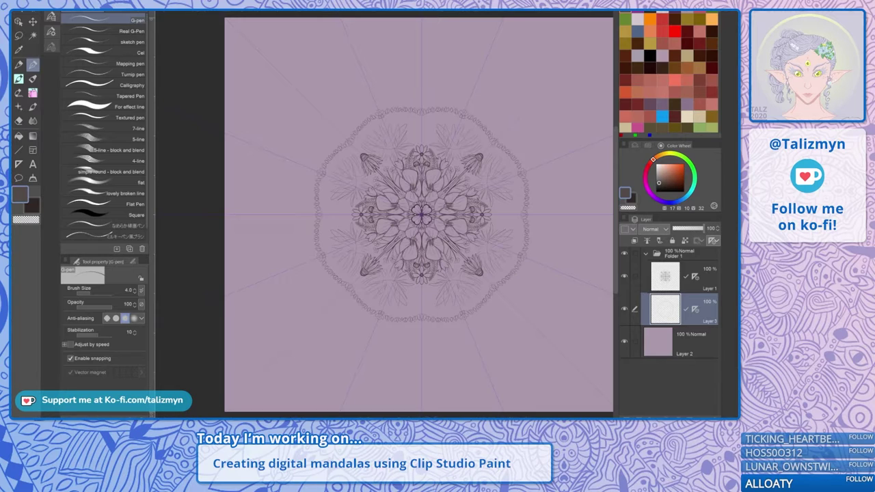
drag(421, 214, 404, 263)
scroll(433, 151, up, 5)
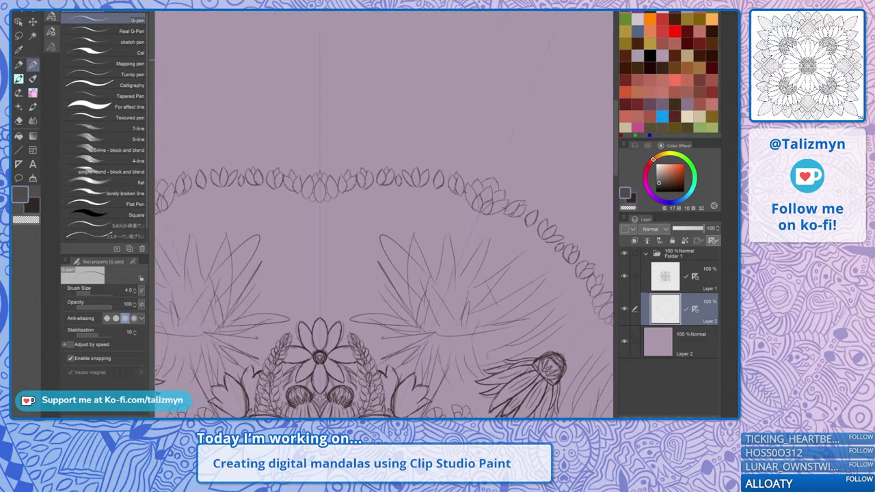
mouse_move(383, 212)
mouse_down()
mouse_move(388, 237)
mouse_move(354, 260)
mouse_up()
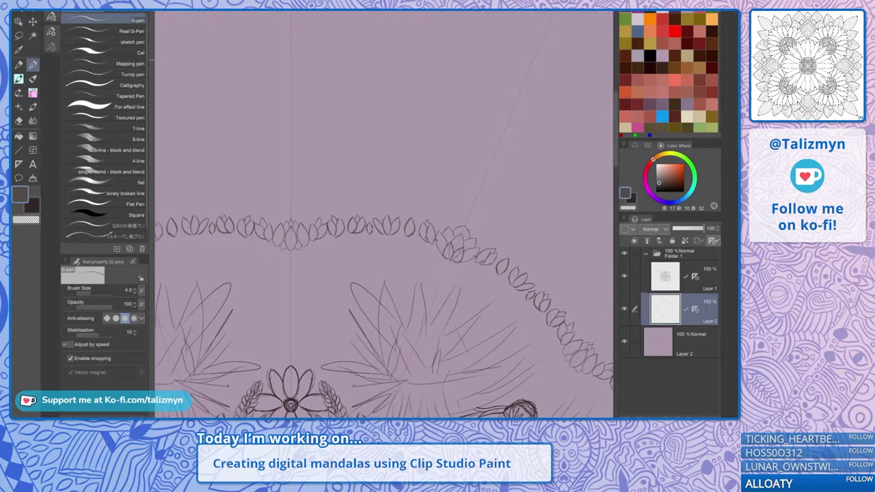
mouse_move(384, 236)
mouse_down()
mouse_move(401, 207)
mouse_move(382, 220)
mouse_move(368, 262)
mouse_up()
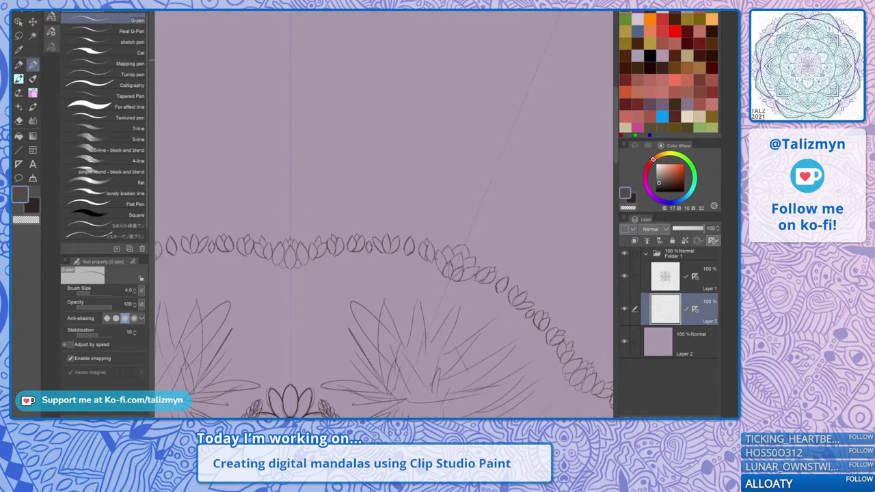
scroll(507, 187, down, 3)
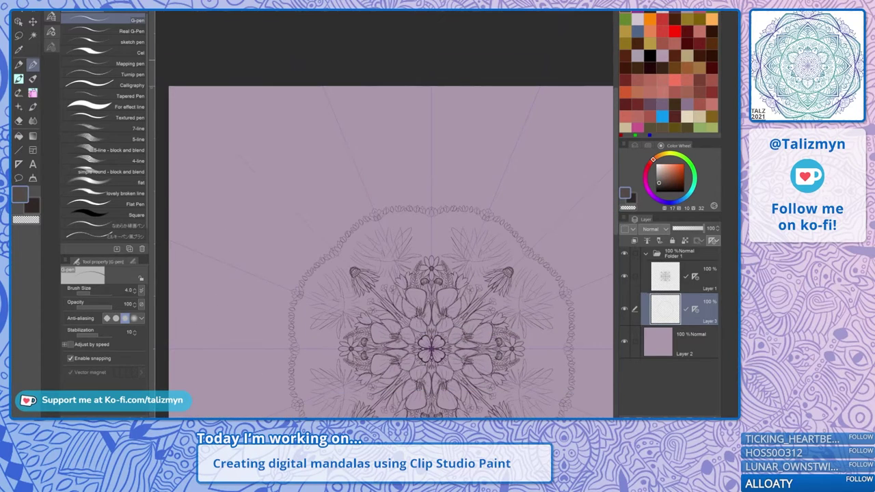
drag(508, 187, 455, 159)
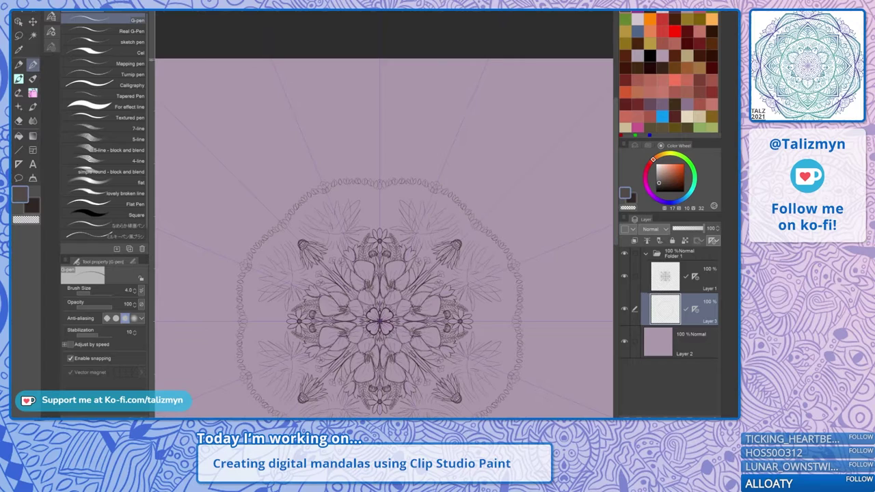
scroll(462, 151, up, 6)
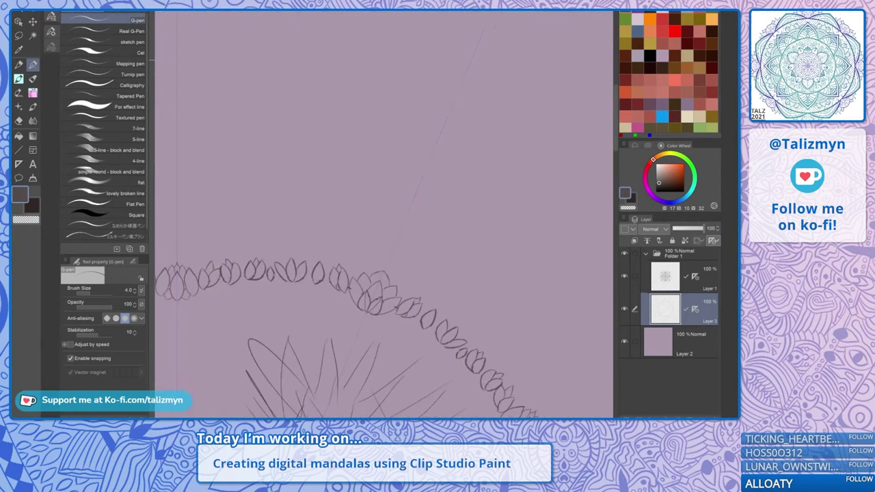
drag(383, 280, 403, 228)
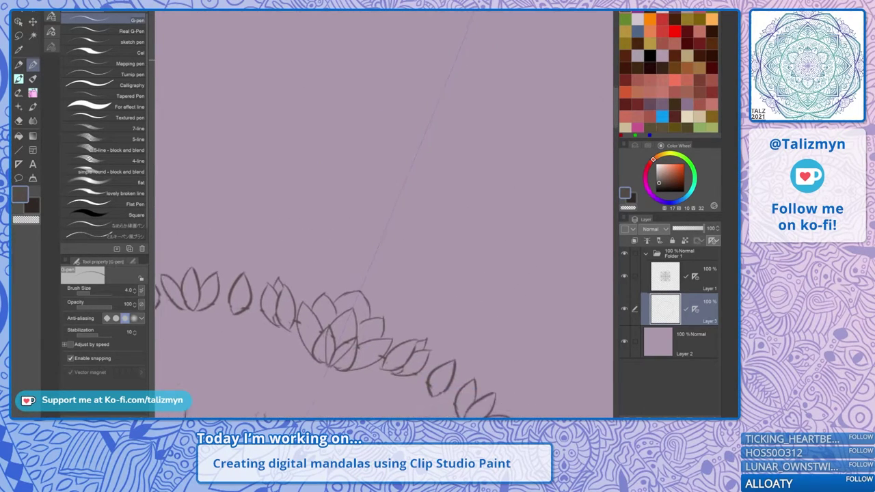
Draw a small circle freehand on the symmetry line, well outside the large blossom of the bud border
mouse_move(395, 160)
mouse_down()
mouse_move(430, 172)
mouse_move(424, 145)
mouse_up()
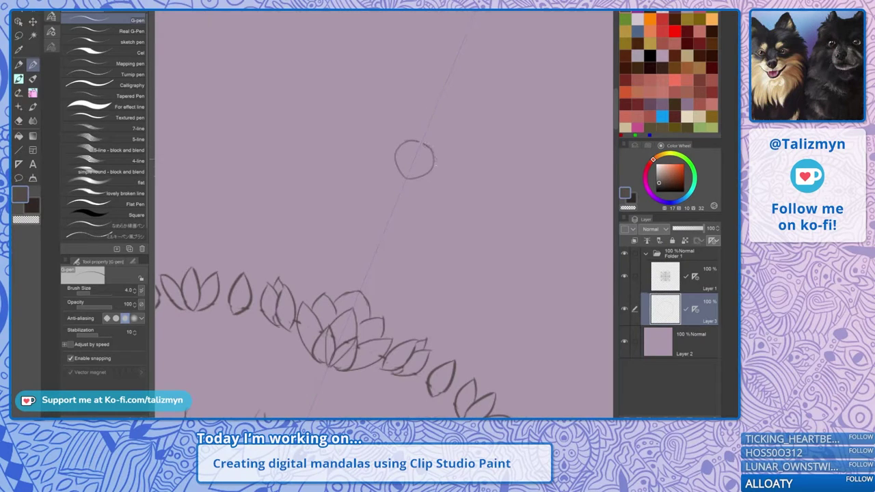
drag(409, 179, 420, 179)
mouse_move(422, 142)
mouse_down()
mouse_move(404, 179)
mouse_move(420, 141)
mouse_up()
Sketch a narrow petal with inner lines from the small circle along the symmetry line towards the blossom
mouse_move(406, 186)
mouse_down()
mouse_move(388, 213)
mouse_move(393, 228)
mouse_up()
mouse_move(387, 206)
mouse_down()
mouse_move(382, 223)
mouse_move(401, 216)
mouse_move(384, 250)
mouse_up()
drag(384, 209, 370, 260)
drag(410, 200, 393, 234)
drag(387, 196, 374, 229)
drag(412, 181, 408, 202)
mouse_move(399, 179)
mouse_down()
mouse_move(390, 195)
mouse_move(403, 213)
mouse_up()
drag(400, 227, 382, 260)
drag(377, 219, 370, 251)
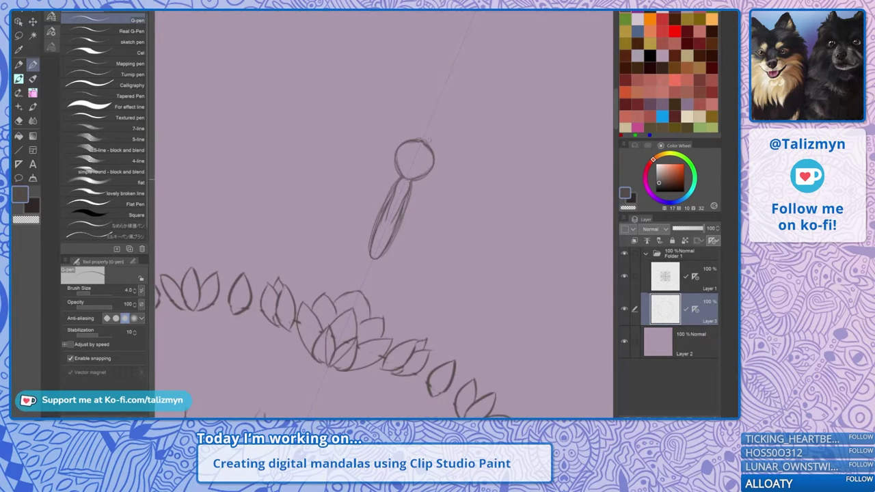
drag(412, 181, 377, 258)
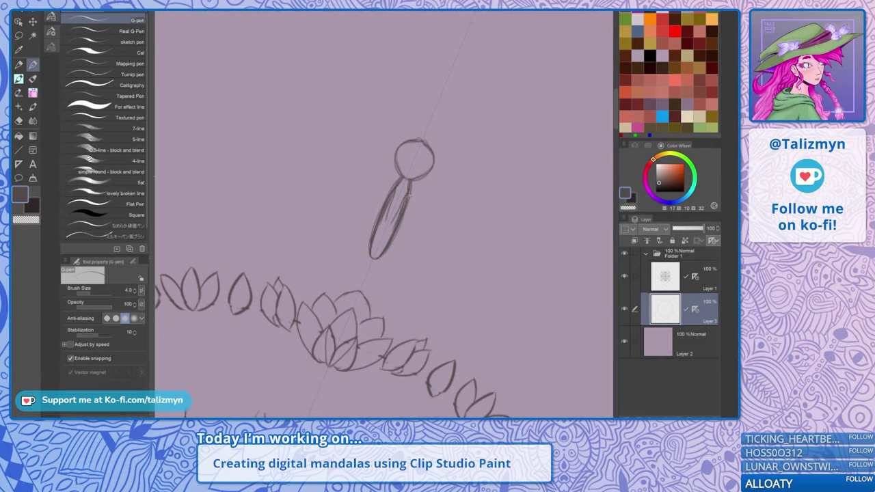
drag(421, 141, 430, 120)
mouse_move(418, 141)
mouse_down()
mouse_move(437, 79)
mouse_move(460, 47)
mouse_up()
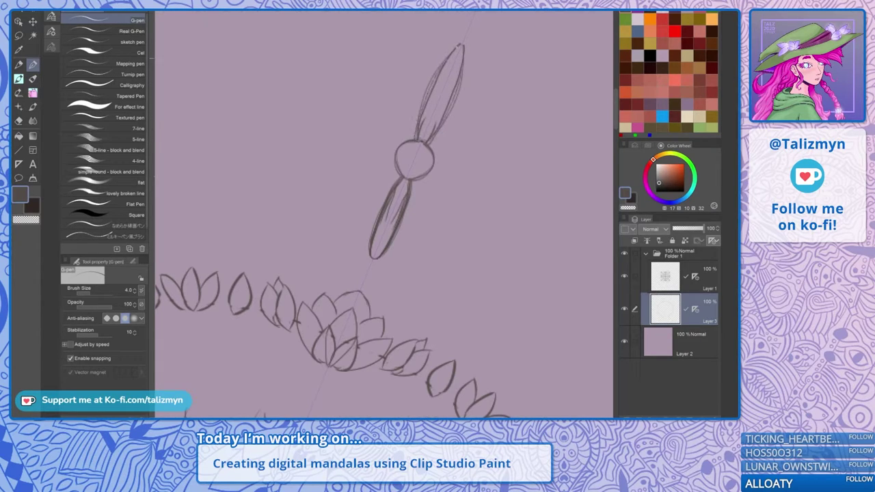
key(ctrl+z)
key(ctrl+z)
key(ctrl+z)
key(ctrl+z)
key(ctrl+z)
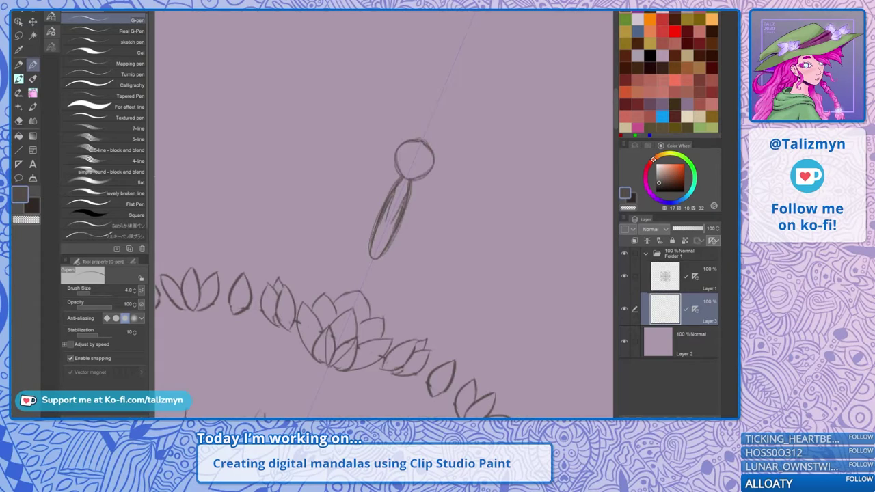
Redraw the inner petal longer, almost reaching the blossom, and add a matching pointed petal on the circle's outer side
key(ctrl+z)
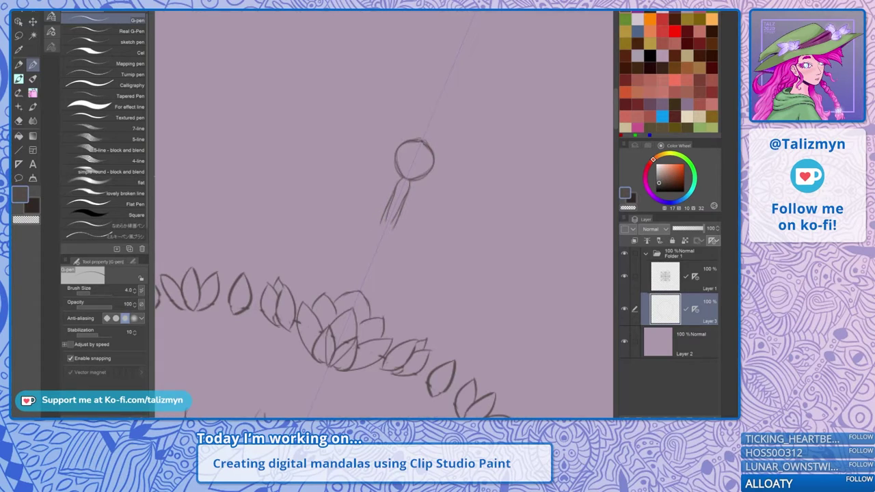
key(ctrl+z)
key(ctrl+z)
mouse_move(410, 181)
mouse_down()
mouse_move(369, 254)
mouse_move(372, 272)
mouse_up()
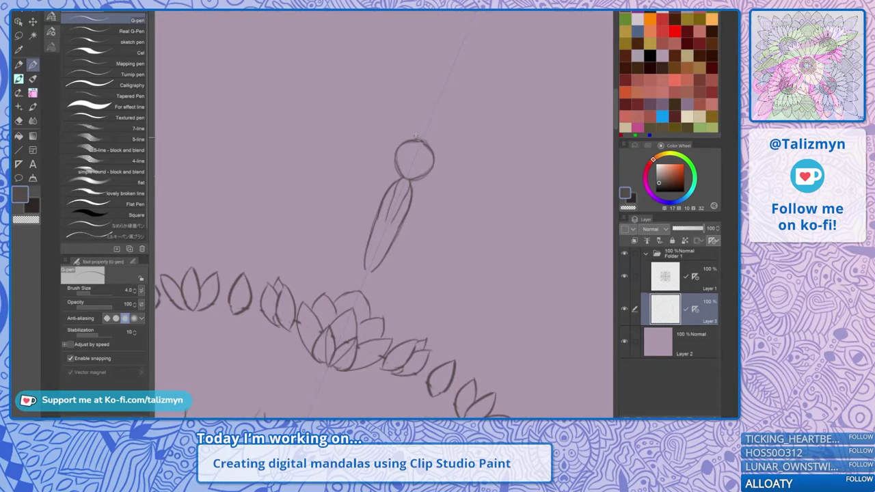
mouse_move(419, 140)
mouse_down()
mouse_move(454, 79)
mouse_move(461, 44)
mouse_up()
mouse_move(462, 48)
mouse_down()
mouse_move(452, 89)
mouse_move(447, 62)
mouse_move(437, 132)
mouse_up()
drag(425, 103, 418, 127)
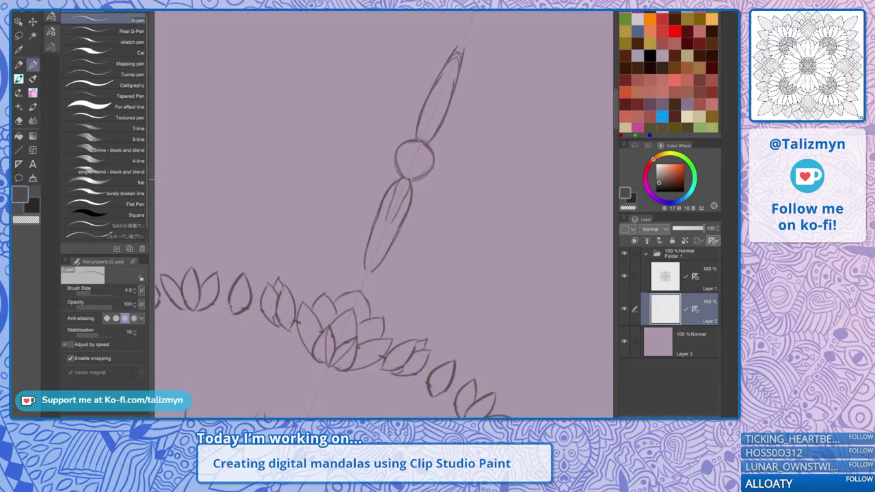
mouse_move(410, 186)
mouse_down()
mouse_move(390, 217)
mouse_move(380, 268)
mouse_up()
mouse_move(383, 197)
mouse_down()
mouse_move(359, 259)
mouse_move(377, 278)
mouse_move(380, 269)
mouse_up()
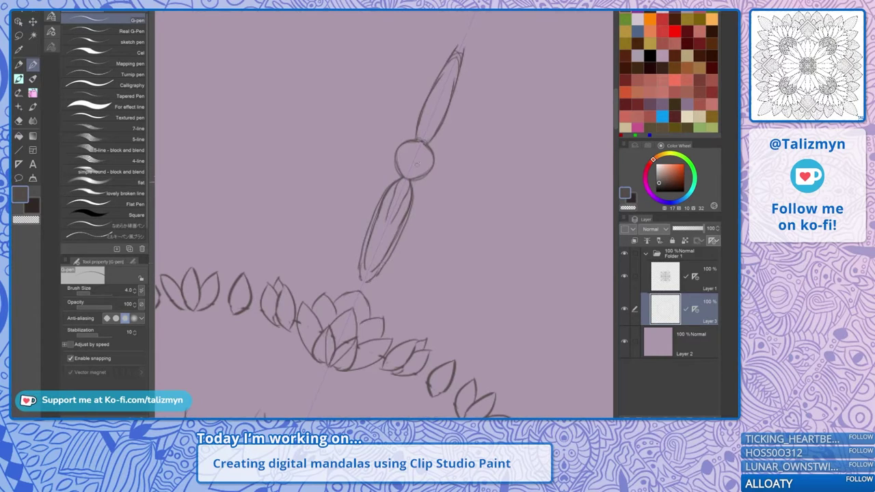
Erase the petal facing the blossom and the tip of the outer petal with the Hard eraser
key(e)
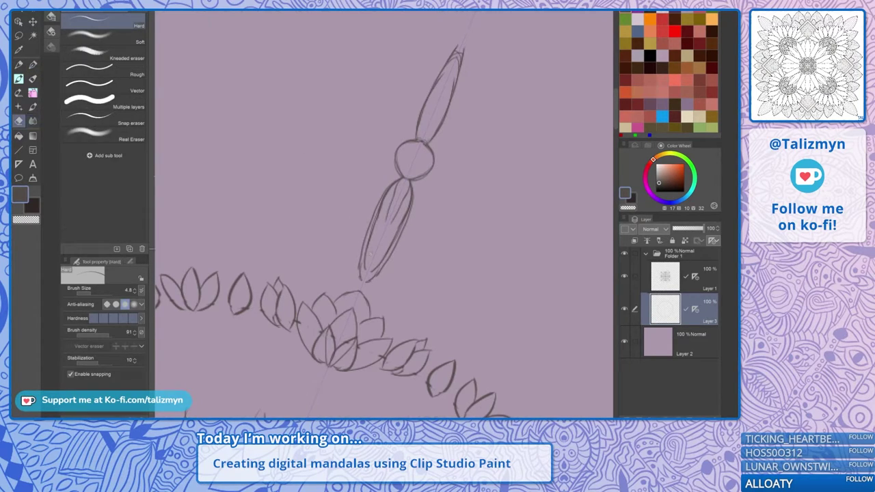
mouse_move(387, 249)
mouse_down()
mouse_move(367, 276)
mouse_move(360, 266)
mouse_move(393, 226)
mouse_move(387, 195)
mouse_move(404, 197)
mouse_move(411, 179)
mouse_up()
drag(444, 102, 464, 40)
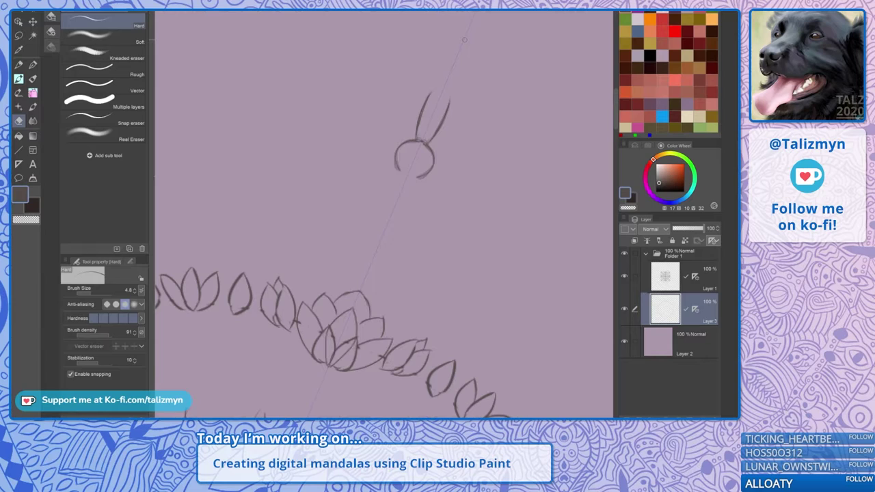
Redraw the outer petal with a rounded tip using the G-pen
key(p)
drag(410, 205, 382, 231)
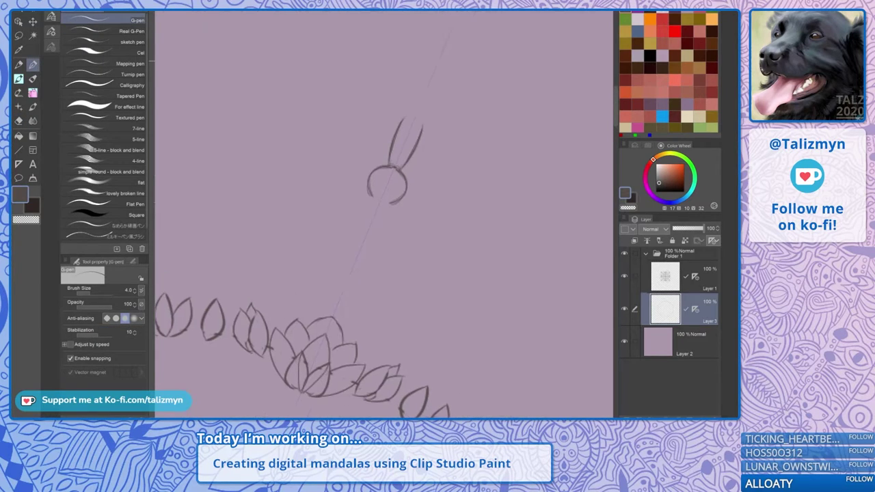
drag(390, 167, 421, 79)
drag(402, 164, 440, 72)
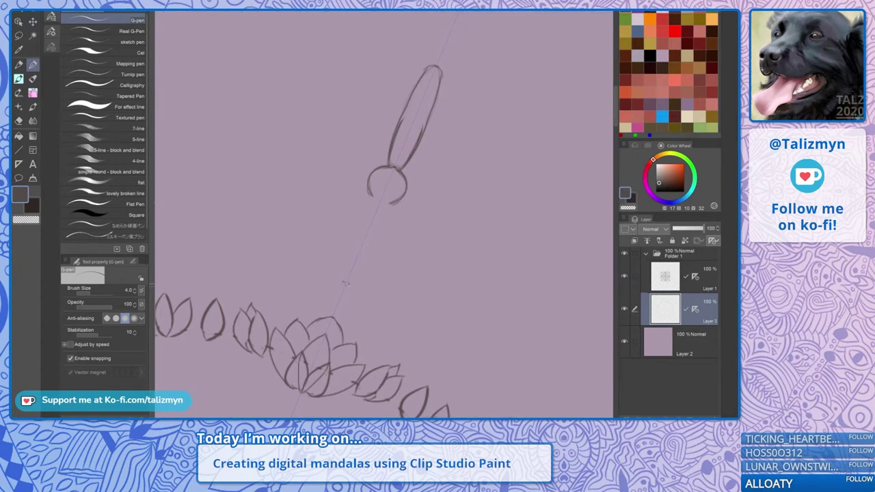
drag(375, 196, 363, 204)
mouse_move(389, 200)
mouse_down()
mouse_move(393, 220)
mouse_move(383, 221)
mouse_up()
drag(372, 205, 353, 224)
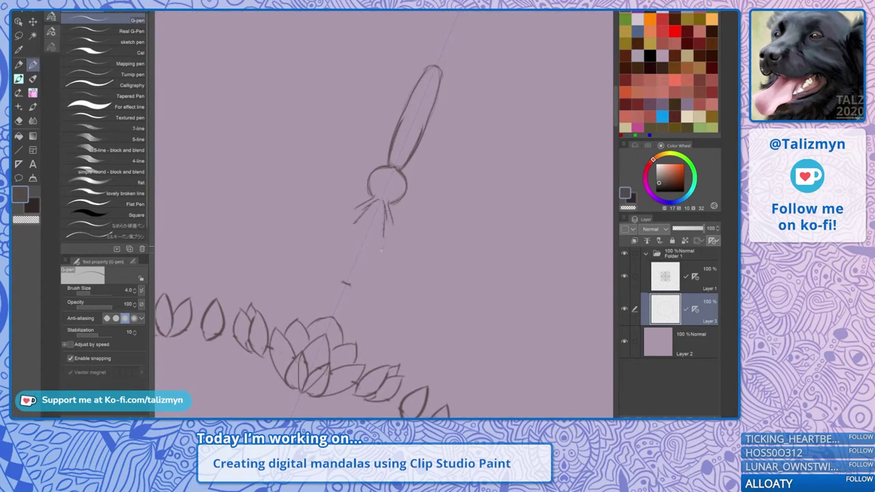
drag(381, 251, 379, 255)
drag(380, 234, 367, 271)
drag(374, 244, 354, 283)
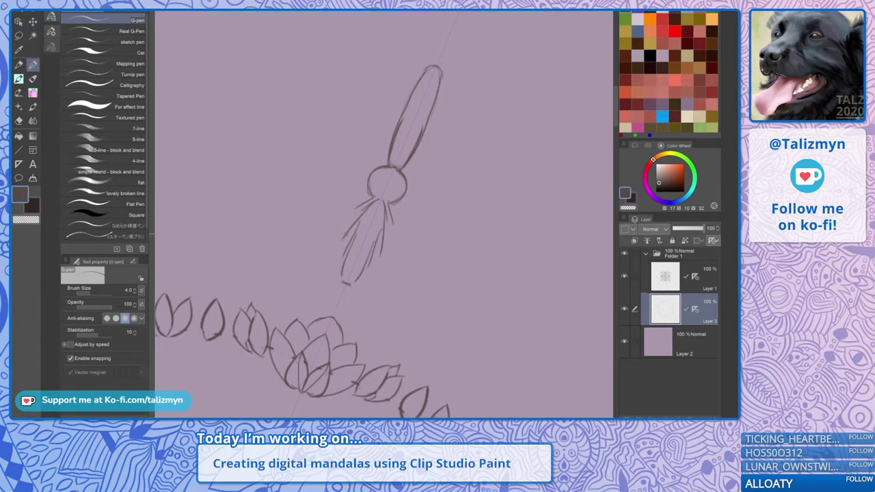
key(ctrl+z)
key(ctrl+z)
key(ctrl+z)
key(ctrl+z)
key(ctrl+z)
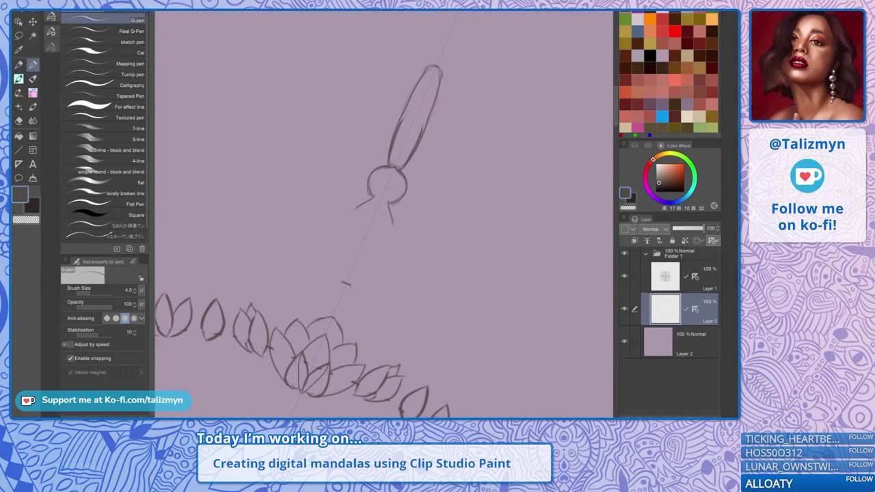
key(ctrl+z)
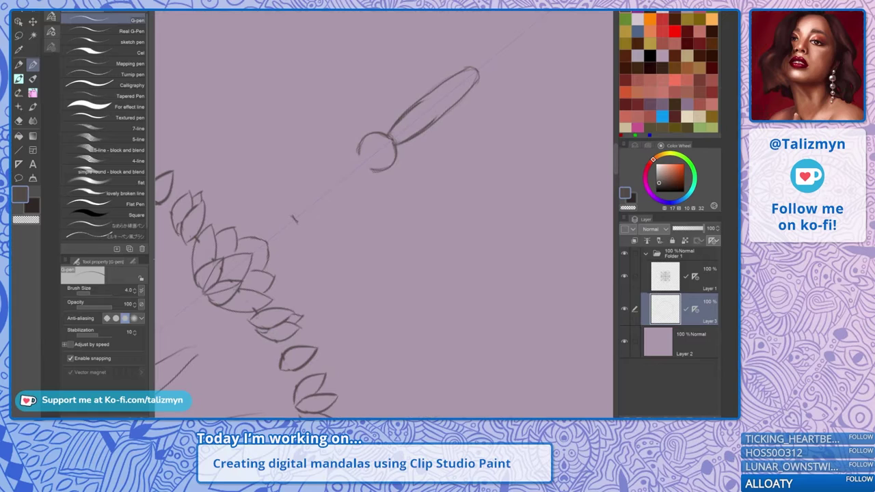
Try to redraw the petal facing the blossom and enclose the whole two-petal motif in a large oval
drag(290, 221, 313, 191)
mouse_move(309, 221)
mouse_down()
mouse_move(324, 210)
mouse_move(339, 169)
mouse_move(360, 161)
mouse_up()
drag(303, 199, 321, 181)
mouse_move(285, 228)
mouse_down()
mouse_move(287, 95)
mouse_move(465, 66)
mouse_move(271, 115)
mouse_move(286, 224)
mouse_move(266, 172)
mouse_move(449, 47)
mouse_up()
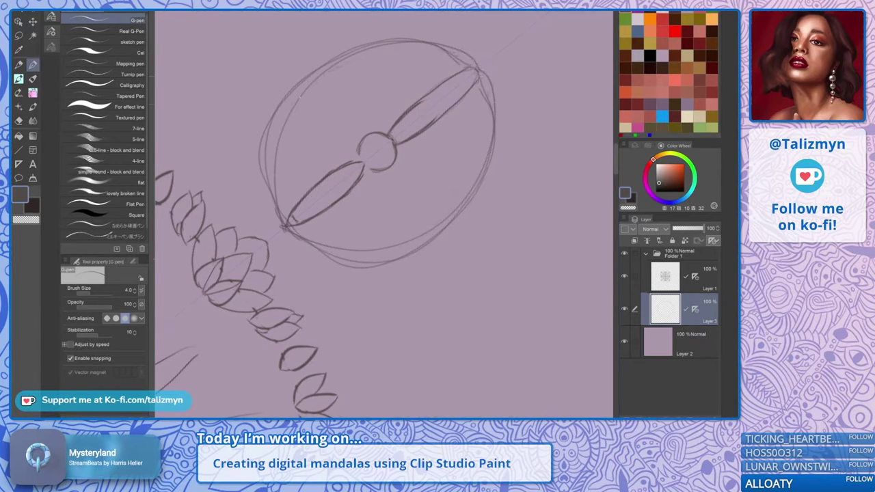
scroll(507, 157, down, 3)
drag(379, 207, 452, 268)
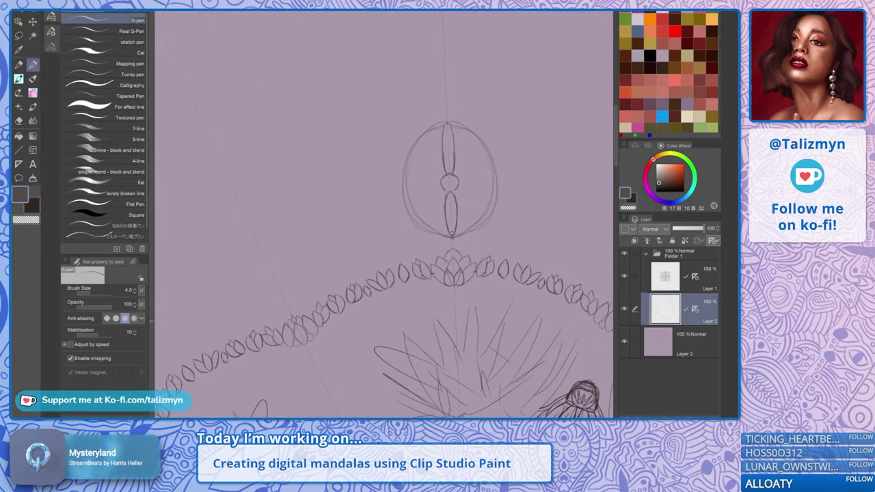
key(ctrl+z)
key(ctrl+z)
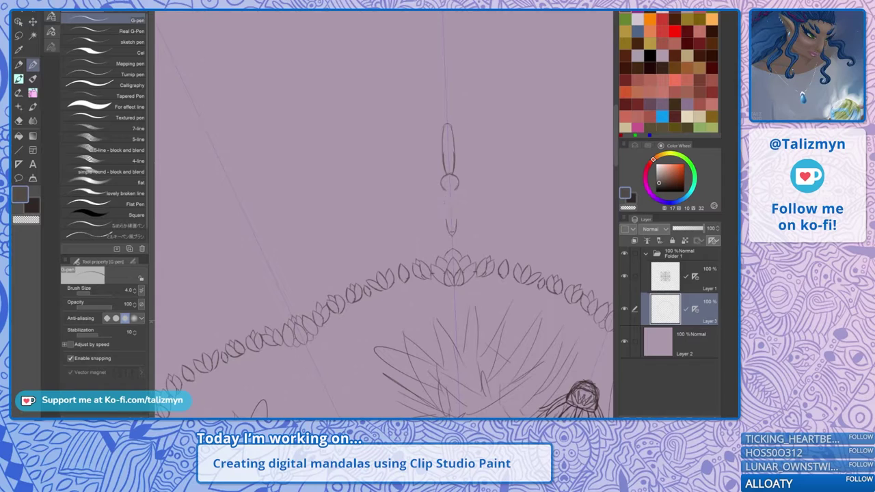
drag(451, 219, 452, 236)
drag(448, 127, 444, 153)
drag(450, 192, 452, 239)
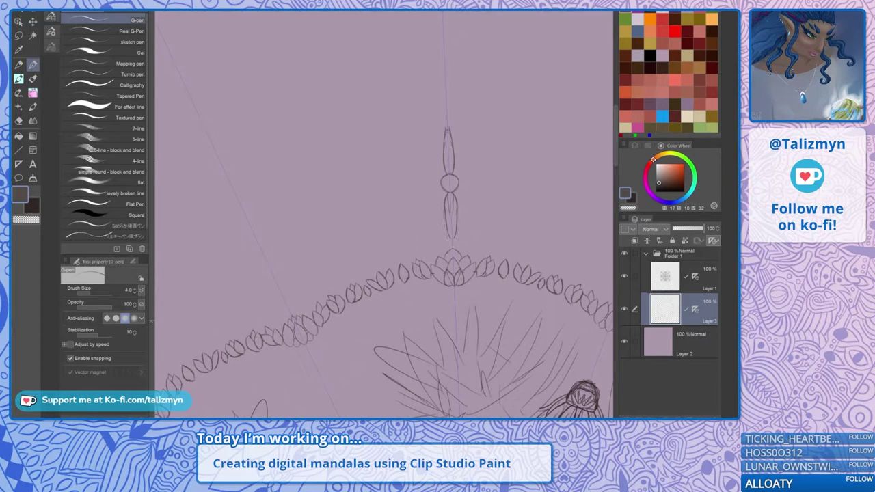
key(ctrl+z)
key(ctrl+z)
key(ctrl+z)
key(ctrl+z)
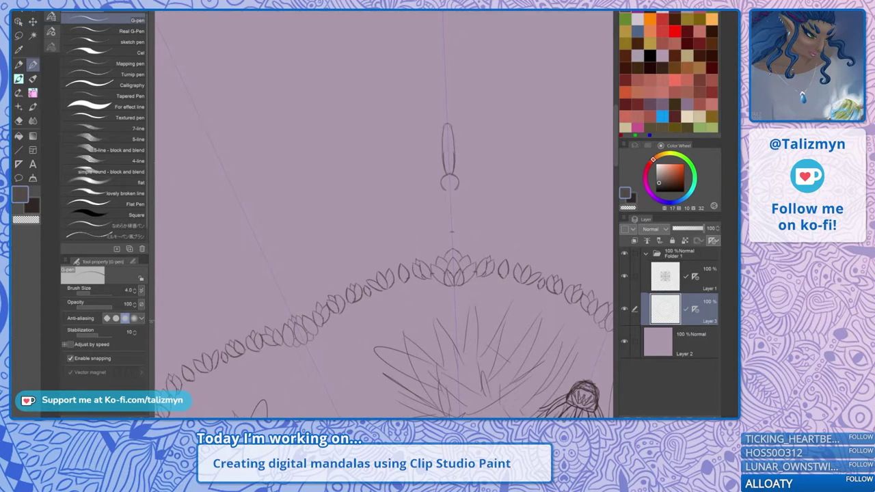
Clear the whole circle-and-petal motif above the blossom with the Hard eraser
drag(445, 194, 456, 196)
key(e)
mouse_move(448, 123)
mouse_down()
mouse_move(454, 201)
mouse_move(409, 183)
mouse_up()
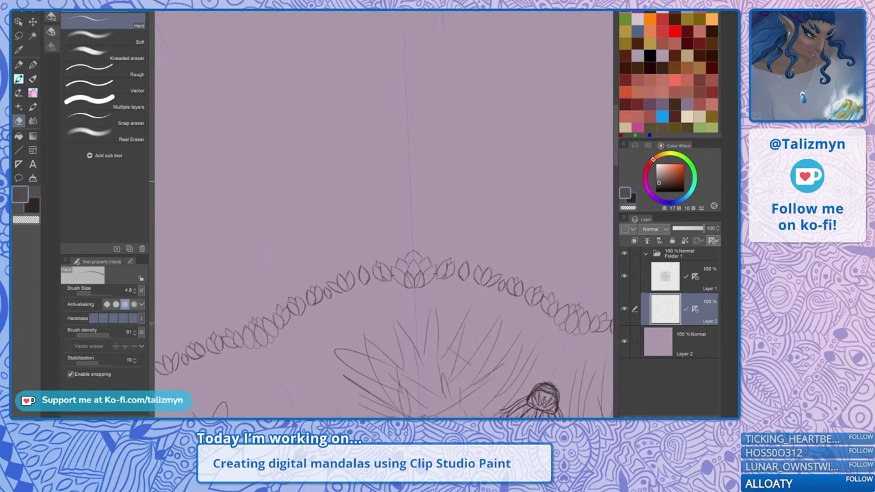
Draw a large circle with the Ellipse tool, centred on the symmetry line and almost touching the tip of the blossom
scroll(436, 191, up, 1)
key(u)
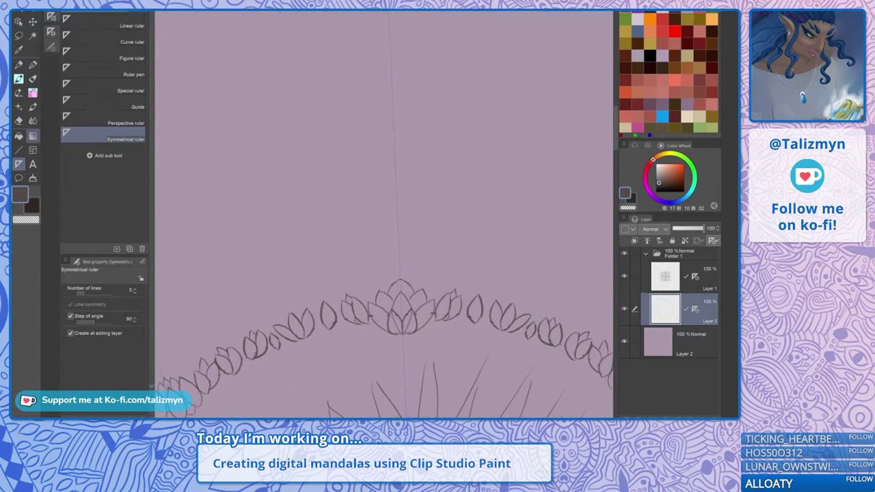
key(u)
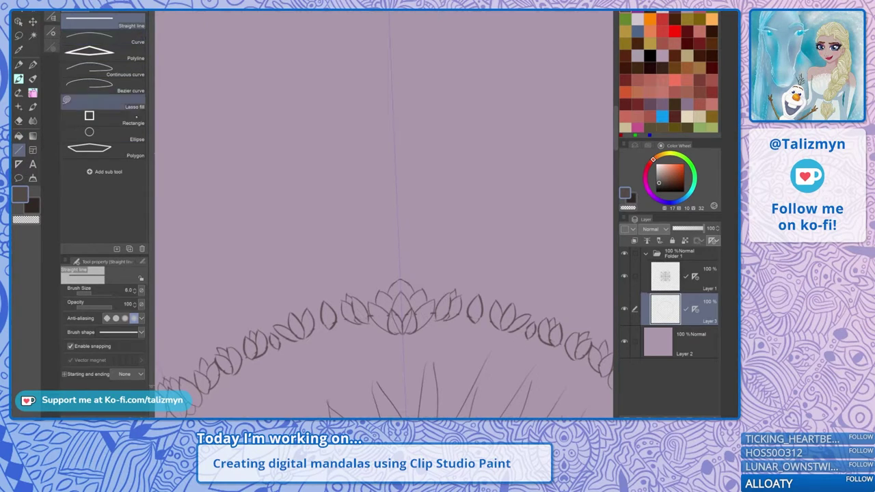
click(123, 137)
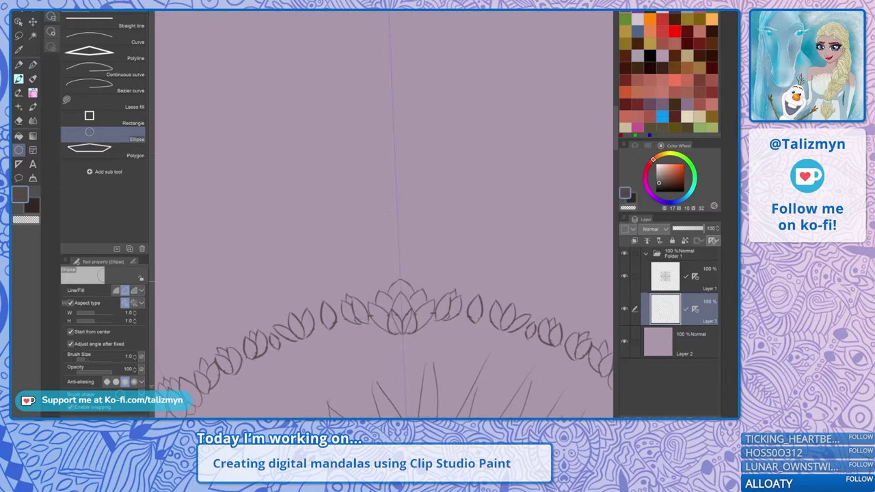
drag(398, 177, 518, 77)
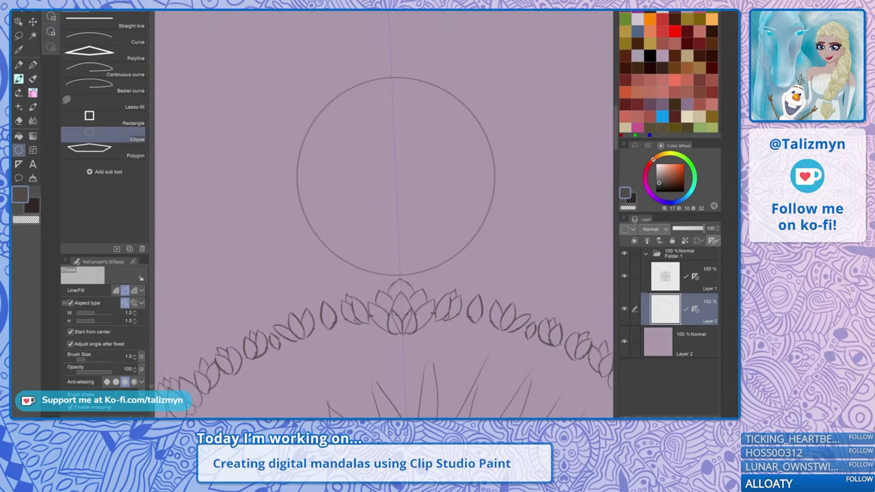
drag(384, 214, 379, 196)
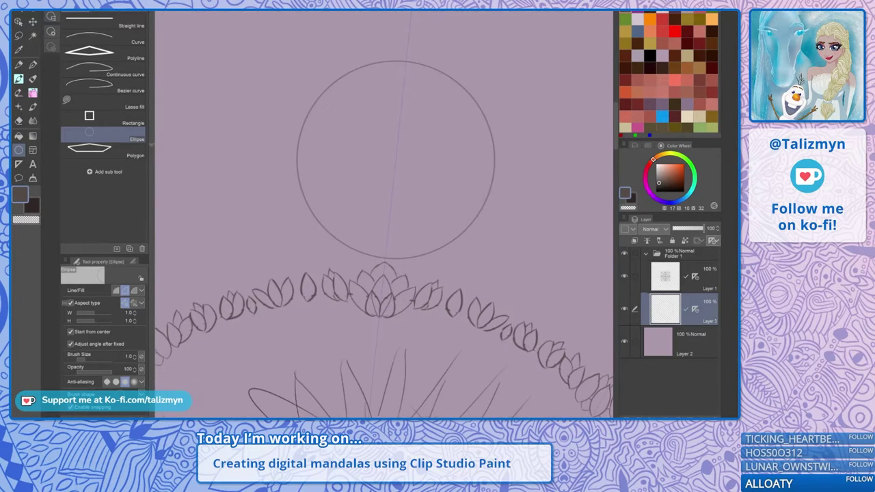
scroll(454, 170, up, 1)
drag(392, 152, 386, 186)
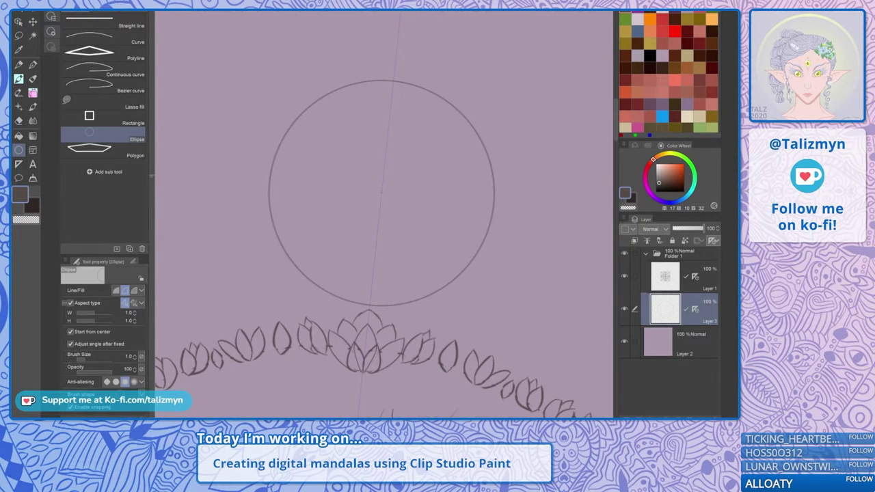
drag(380, 205, 420, 245)
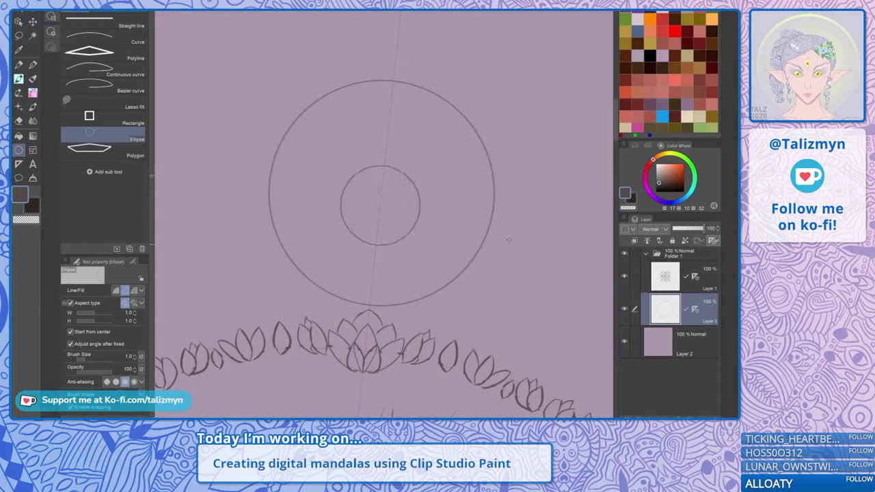
key(ctrl+z)
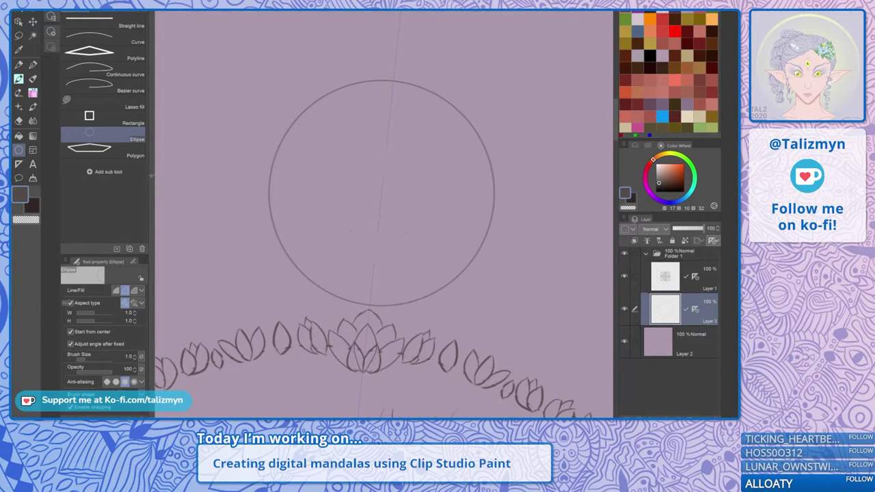
key(p)
drag(385, 195, 357, 174)
key(ctrl+z)
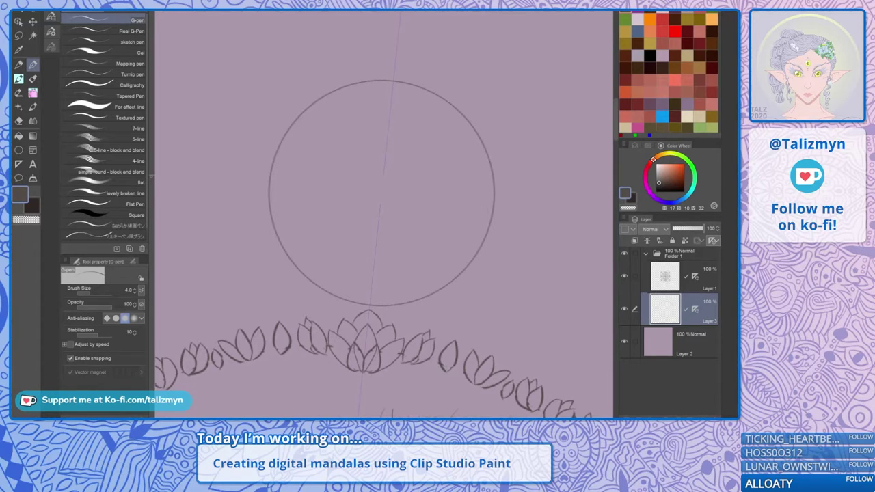
drag(382, 198, 381, 219)
mouse_move(390, 187)
mouse_down()
mouse_move(381, 211)
mouse_move(381, 184)
mouse_move(381, 212)
mouse_move(392, 197)
mouse_move(381, 210)
mouse_move(383, 184)
mouse_up()
key(e)
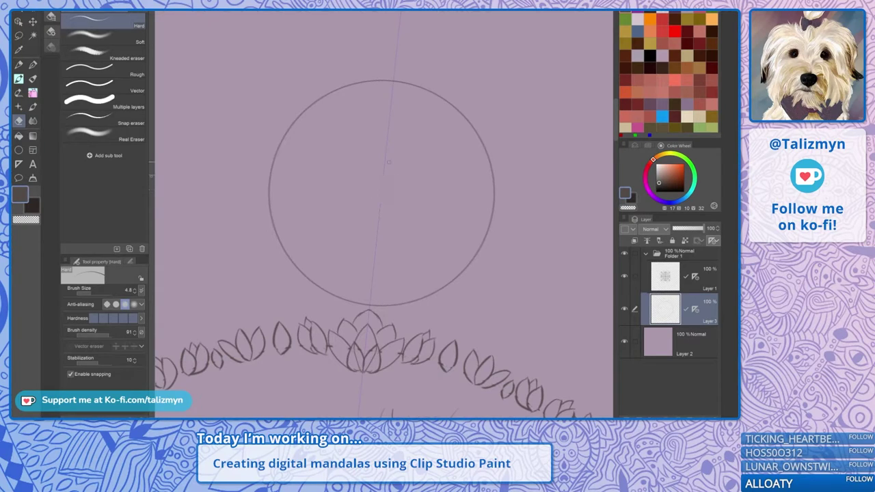
key(p)
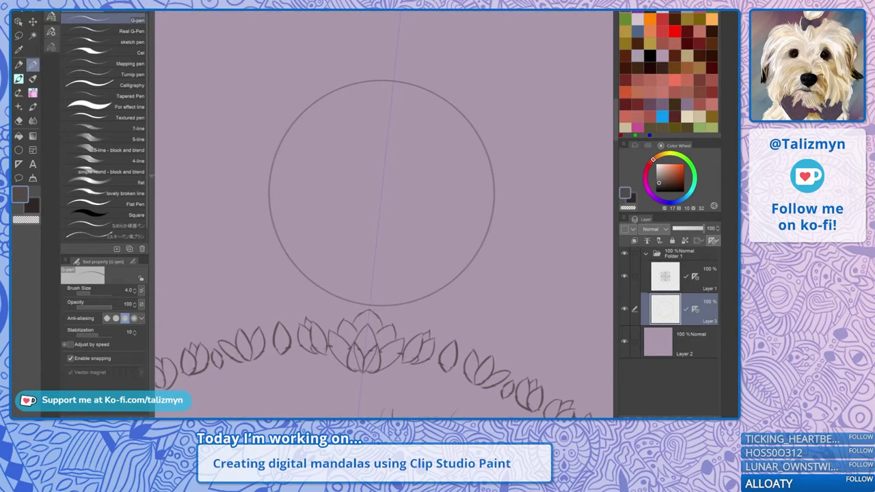
Sketch a small shaded centre inside the large circle and rough in long petals reaching towards the circle's edge with the G-pen
mouse_move(380, 202)
mouse_down()
mouse_move(437, 158)
mouse_move(454, 117)
mouse_up()
mouse_move(380, 201)
mouse_down()
mouse_move(406, 103)
mouse_move(384, 84)
mouse_up()
mouse_move(381, 202)
mouse_down()
mouse_move(387, 235)
mouse_move(371, 302)
mouse_up()
mouse_move(371, 300)
mouse_down()
mouse_move(389, 262)
mouse_move(381, 204)
mouse_move(380, 293)
mouse_move(372, 302)
mouse_up()
mouse_move(372, 301)
mouse_down()
mouse_move(390, 238)
mouse_move(381, 195)
mouse_move(401, 129)
mouse_move(400, 92)
mouse_up()
mouse_move(399, 152)
mouse_down()
mouse_move(395, 90)
mouse_move(387, 195)
mouse_move(396, 90)
mouse_up()
drag(401, 131, 400, 149)
drag(381, 191, 383, 202)
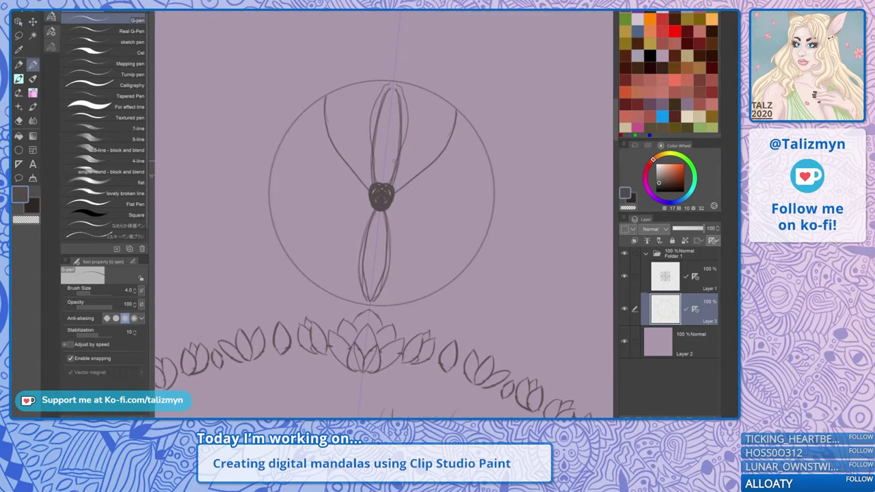
Erase the rough petals with the Hard eraser and hollow out the dark centre, keeping only its ring outline
key(e)
mouse_move(409, 181)
mouse_down()
mouse_move(396, 181)
mouse_move(399, 108)
mouse_up()
drag(378, 158, 375, 105)
mouse_move(399, 109)
mouse_down()
mouse_move(393, 85)
mouse_move(403, 137)
mouse_move(405, 107)
mouse_move(415, 178)
mouse_move(440, 144)
mouse_move(438, 155)
mouse_move(451, 124)
mouse_up()
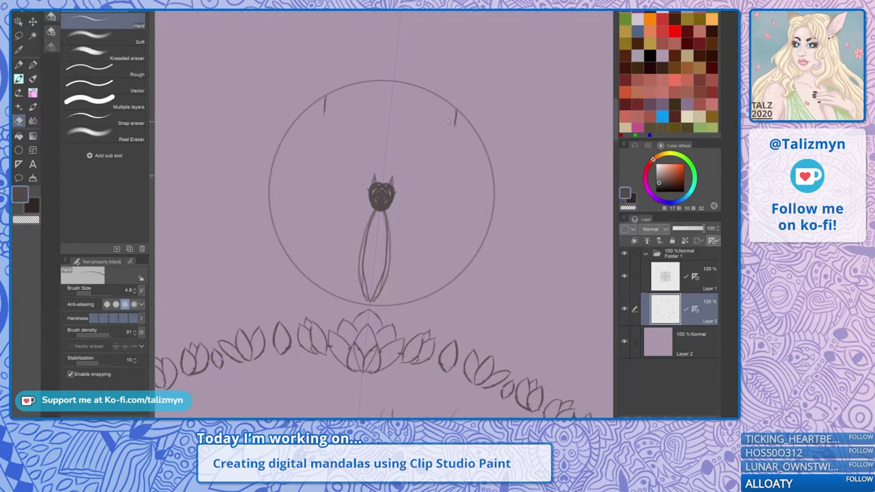
mouse_move(367, 219)
mouse_down()
mouse_move(391, 224)
mouse_move(389, 287)
mouse_move(375, 301)
mouse_up()
mouse_move(377, 194)
mouse_down()
mouse_move(387, 207)
mouse_move(385, 182)
mouse_move(397, 185)
mouse_up()
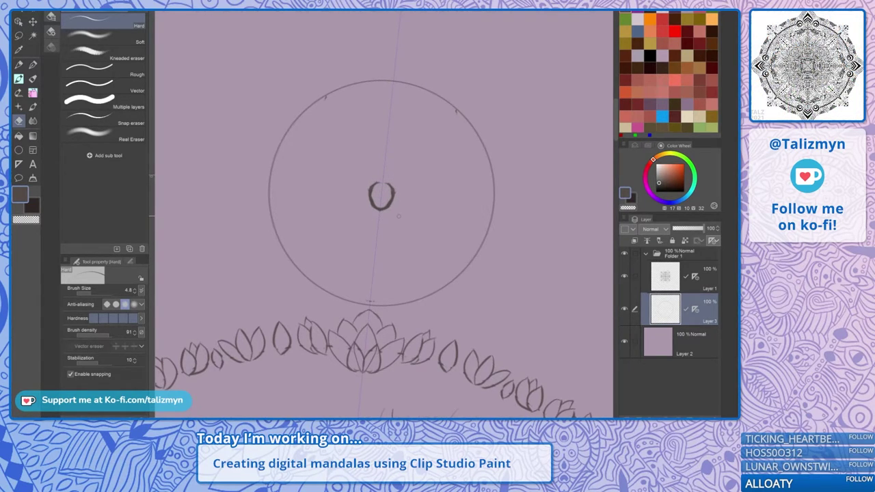
Draw a long narrow petal along the symmetry line from the ring to the circle's outer edge with the G-pen
key(p)
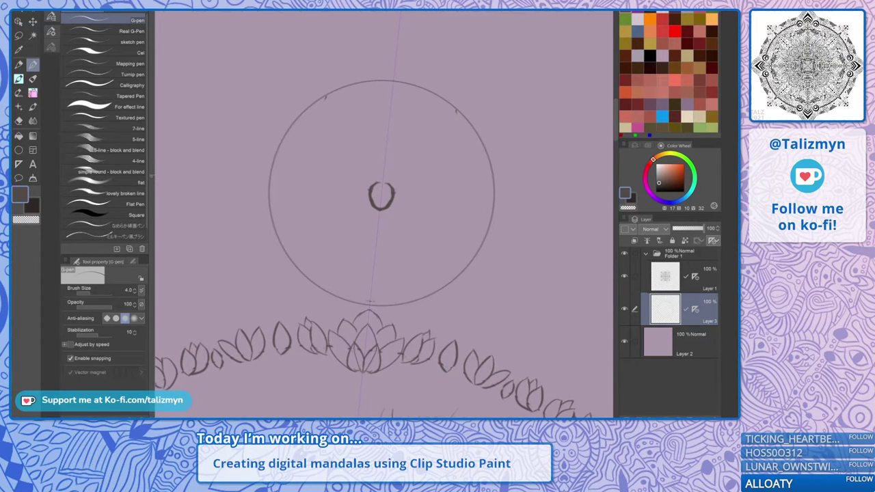
mouse_move(384, 183)
mouse_down()
mouse_move(403, 152)
mouse_move(392, 177)
mouse_move(403, 114)
mouse_move(404, 126)
mouse_move(380, 99)
mouse_up()
mouse_move(403, 121)
mouse_down()
mouse_move(399, 96)
mouse_move(387, 85)
mouse_move(398, 82)
mouse_move(400, 93)
mouse_up()
drag(373, 131, 382, 96)
mouse_move(404, 125)
mouse_down()
mouse_move(396, 221)
mouse_move(335, 164)
mouse_move(324, 200)
mouse_up()
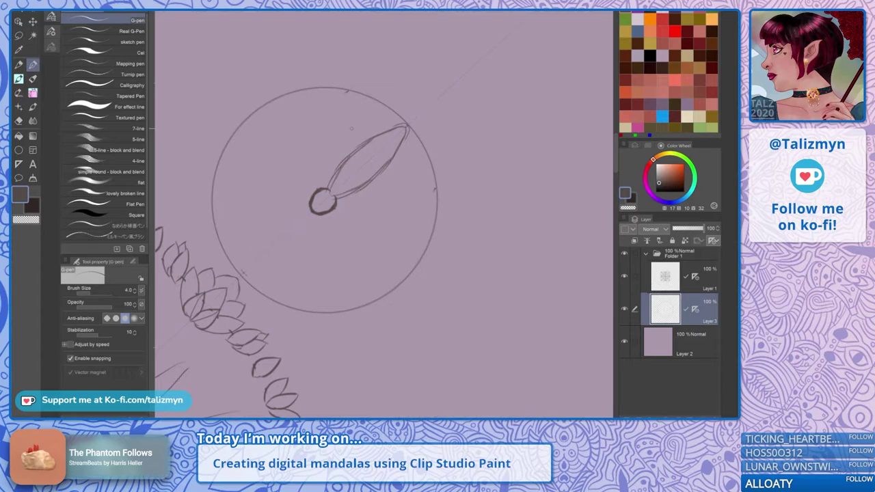
mouse_move(331, 190)
mouse_down()
mouse_move(356, 148)
mouse_move(408, 126)
mouse_up()
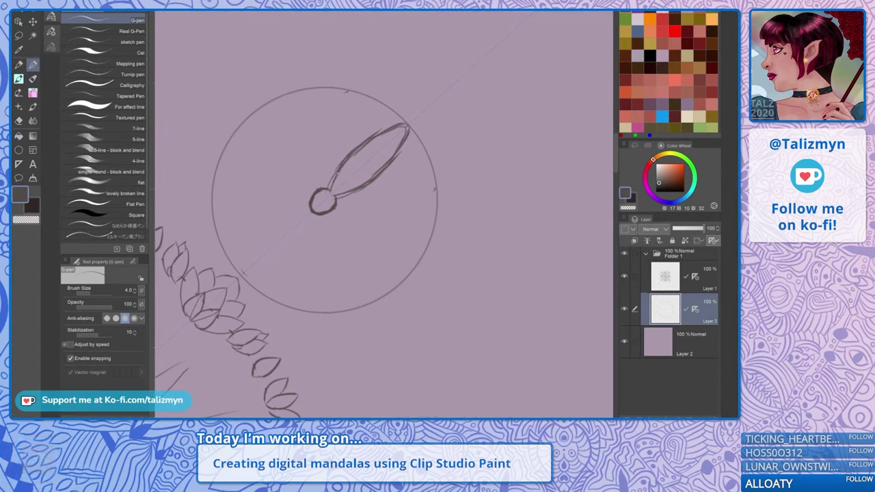
drag(334, 181, 348, 159)
Draw the opposite petal along the symmetry line, from the ring to the circle's edge beside the blossom
mouse_move(323, 202)
mouse_down()
mouse_move(403, 145)
mouse_move(326, 199)
mouse_move(320, 209)
mouse_move(335, 222)
mouse_up()
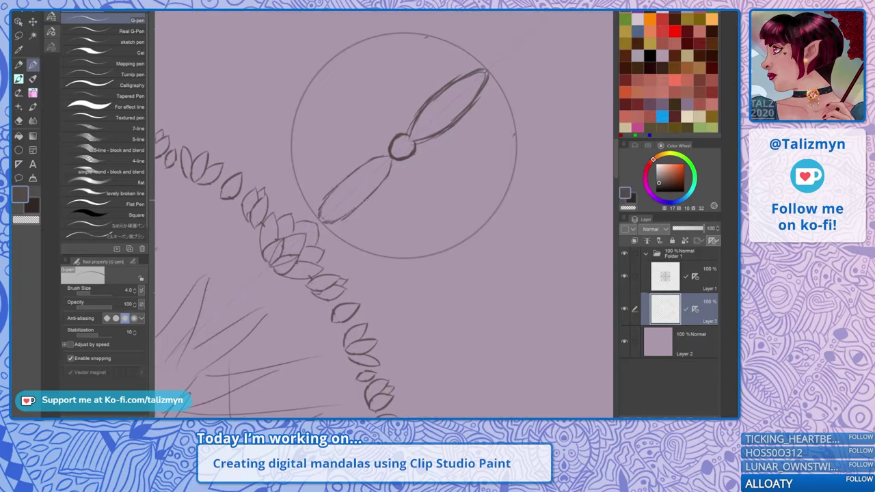
drag(373, 157, 344, 179)
drag(391, 175, 368, 199)
drag(371, 155, 397, 171)
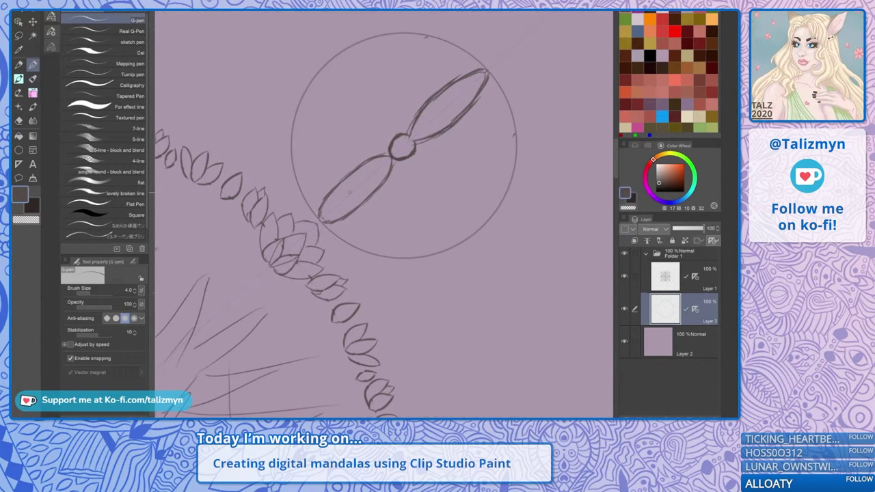
Draw a mirrored pair of slender diagonal petals flanking the outward-pointing petal
drag(349, 192, 419, 260)
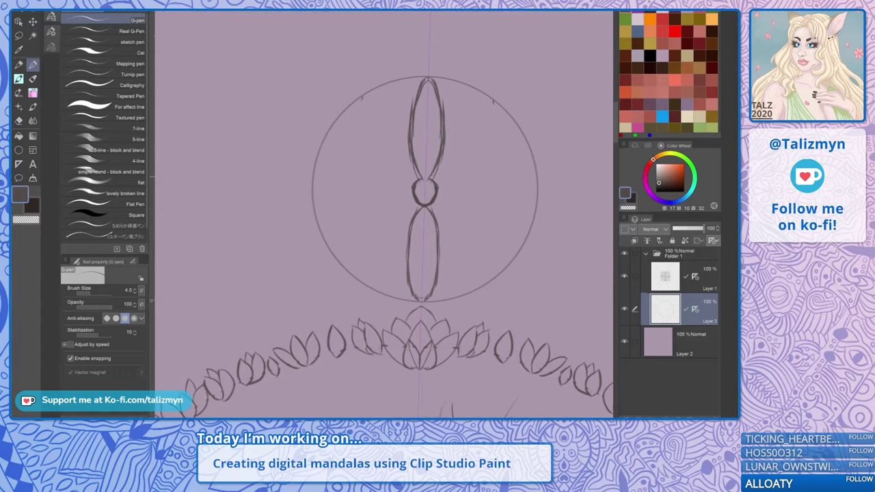
drag(421, 176, 362, 99)
drag(408, 149, 381, 113)
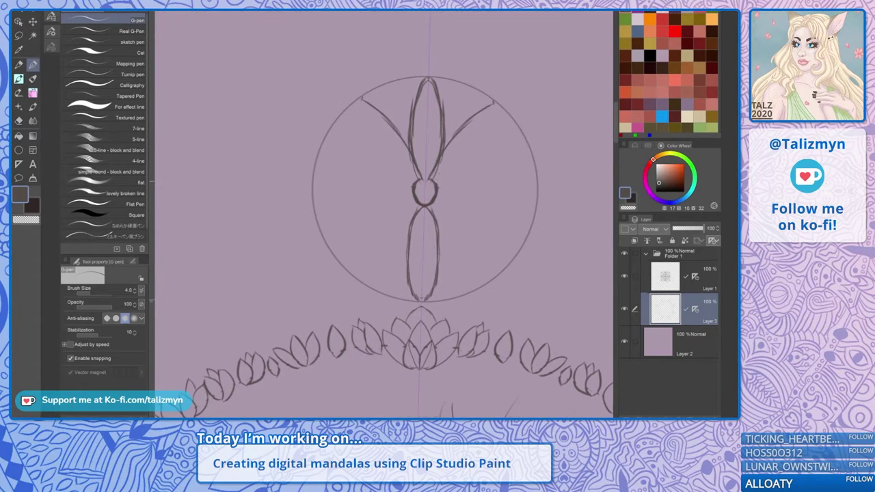
mouse_move(437, 181)
mouse_down()
mouse_move(480, 140)
mouse_move(493, 105)
mouse_move(466, 159)
mouse_move(442, 181)
mouse_move(492, 109)
mouse_up()
drag(385, 121, 410, 157)
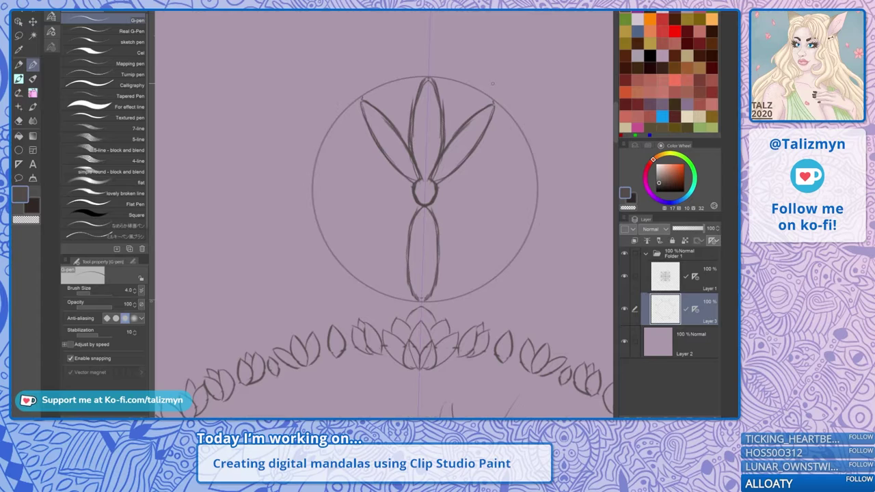
Narrow the outward-pointing petal by redrawing its sides and erasing the old outline where it meets the diagonal petals
drag(443, 111, 437, 169)
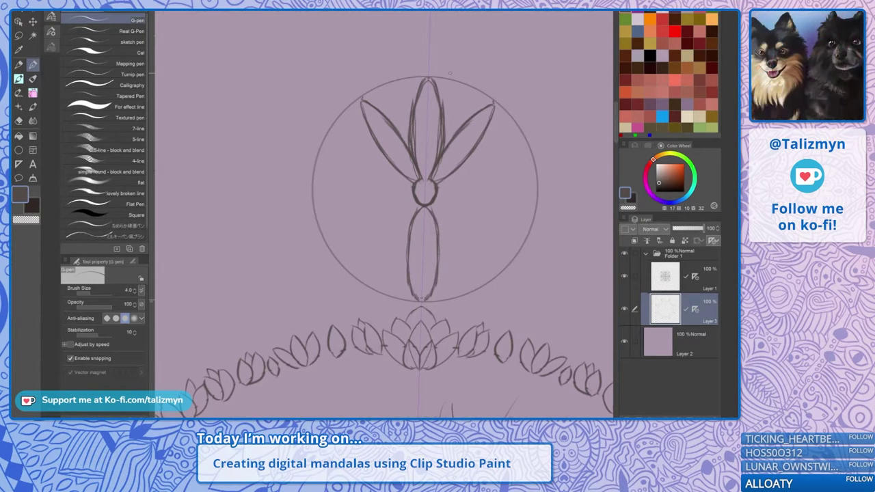
key(e)
drag(445, 146, 445, 102)
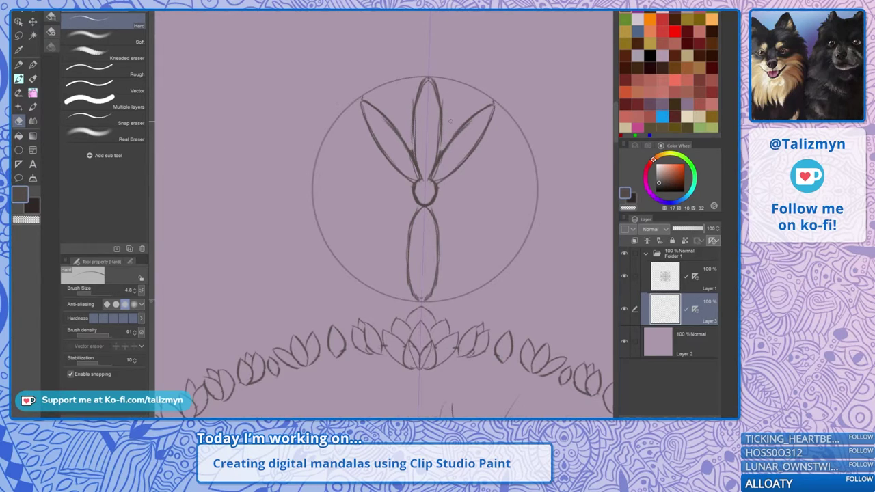
Draw a mirrored pair of diagonal petals flanking the petal that faces the blossom with the G-pen
click(33, 64)
drag(438, 273, 418, 205)
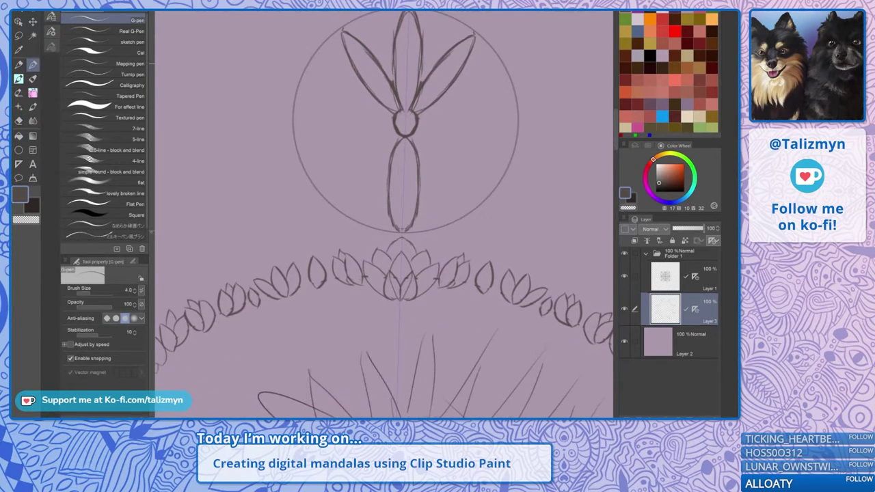
drag(383, 171, 353, 218)
mouse_move(387, 136)
mouse_down()
mouse_move(344, 206)
mouse_move(383, 136)
mouse_move(348, 198)
mouse_move(388, 166)
mouse_move(370, 194)
mouse_up()
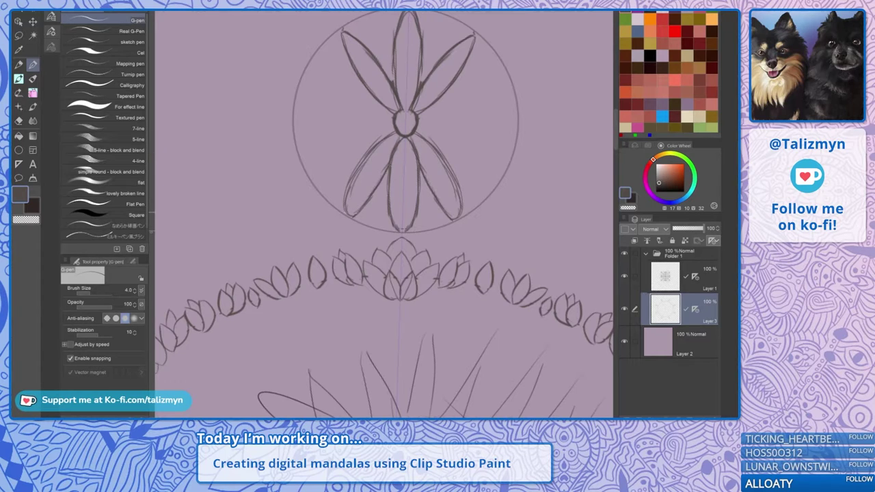
mouse_move(372, 152)
mouse_down()
mouse_move(346, 210)
mouse_move(352, 180)
mouse_up()
Draw a mirrored pair of side petals in the wide gaps between the outer and the blossom-facing petals
mouse_move(393, 135)
mouse_down()
mouse_move(371, 158)
mouse_move(415, 223)
mouse_move(384, 261)
mouse_up()
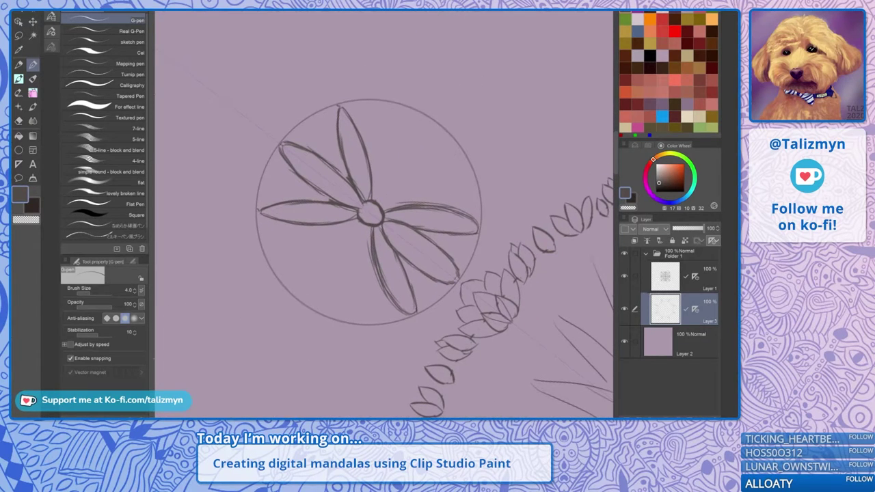
mouse_move(377, 199)
mouse_down()
mouse_move(398, 152)
mouse_move(424, 123)
mouse_up()
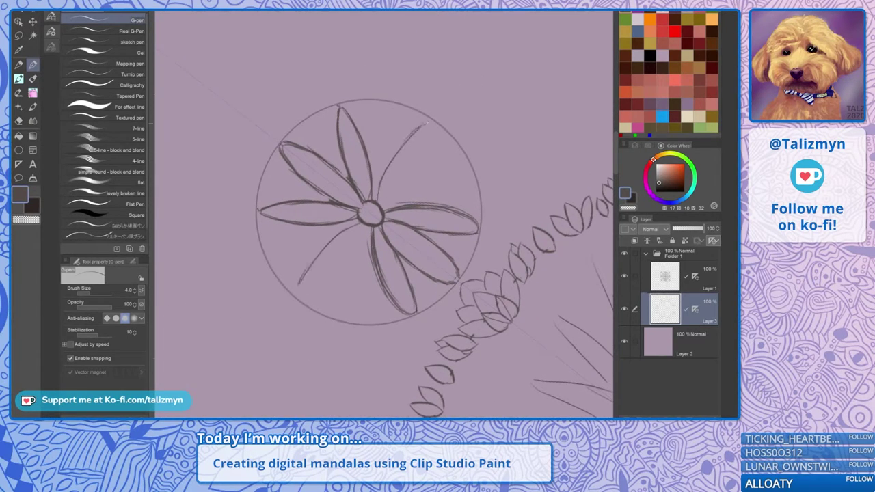
mouse_move(378, 199)
mouse_down()
mouse_move(392, 163)
mouse_move(432, 120)
mouse_up()
mouse_move(378, 204)
mouse_down()
mouse_move(412, 174)
mouse_move(433, 134)
mouse_move(384, 203)
mouse_up()
drag(416, 166, 432, 125)
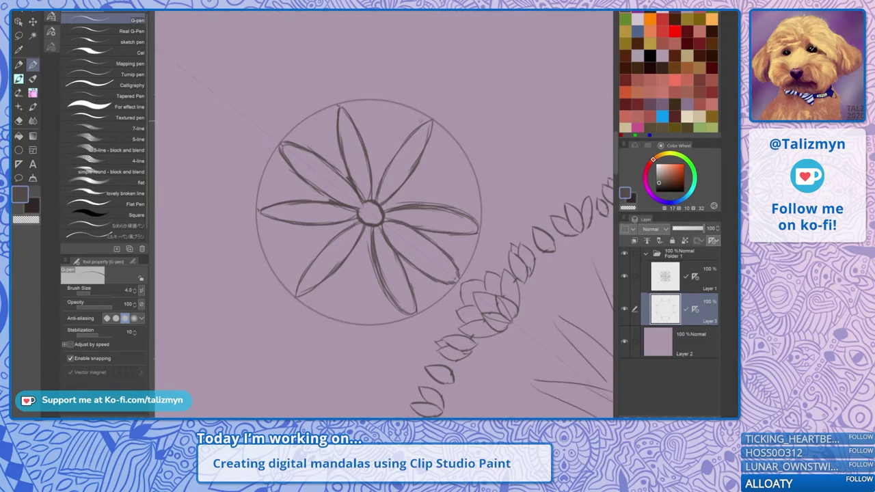
Add a mirrored pair of petals between the side petals and the blossom-facing ones, and erase their overlapping lines near the centre
mouse_move(420, 121)
mouse_down()
mouse_move(379, 145)
mouse_move(326, 117)
mouse_up()
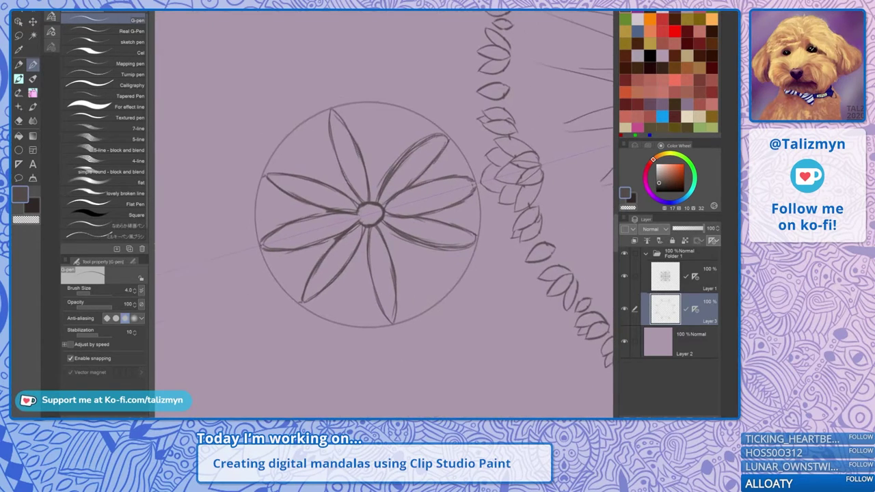
drag(406, 107, 423, 113)
drag(363, 177, 412, 108)
mouse_move(375, 183)
mouse_down()
mouse_move(406, 141)
mouse_move(412, 108)
mouse_up()
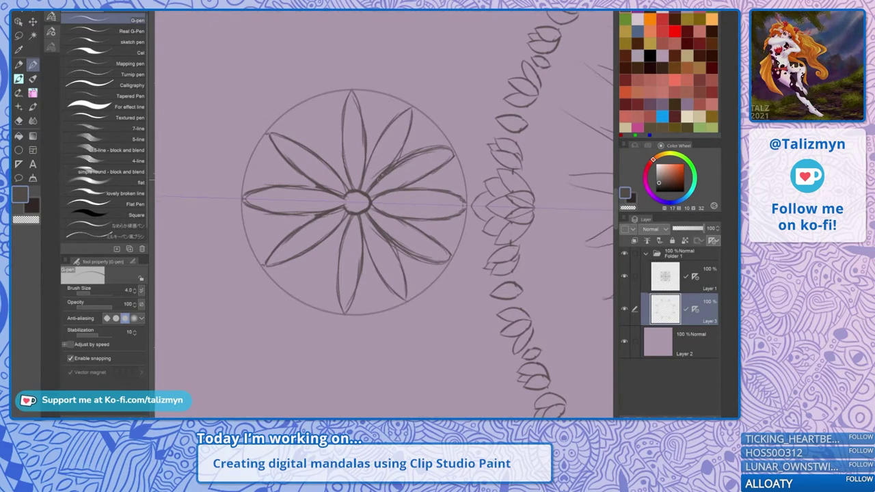
drag(377, 183, 411, 114)
key(e)
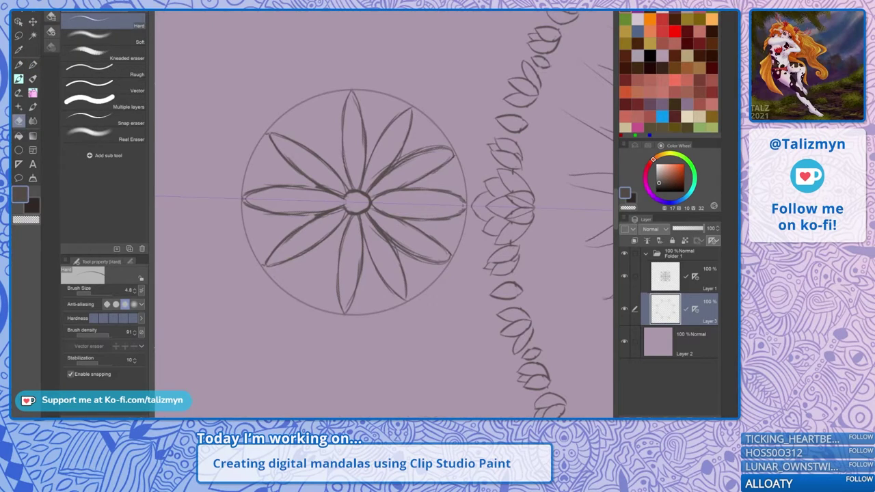
drag(388, 163, 370, 185)
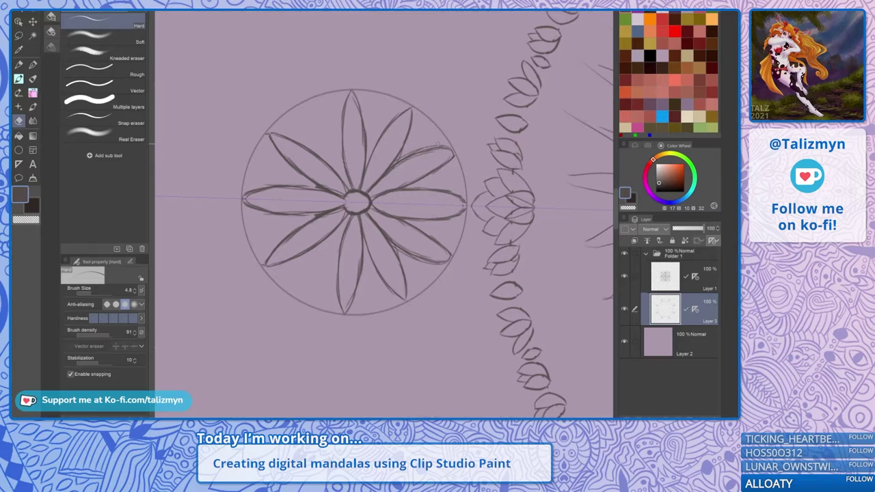
Draw the last mirrored pair of petals in the gaps between the outer diagonal petals and the side petals
key(p)
drag(503, 206, 391, 347)
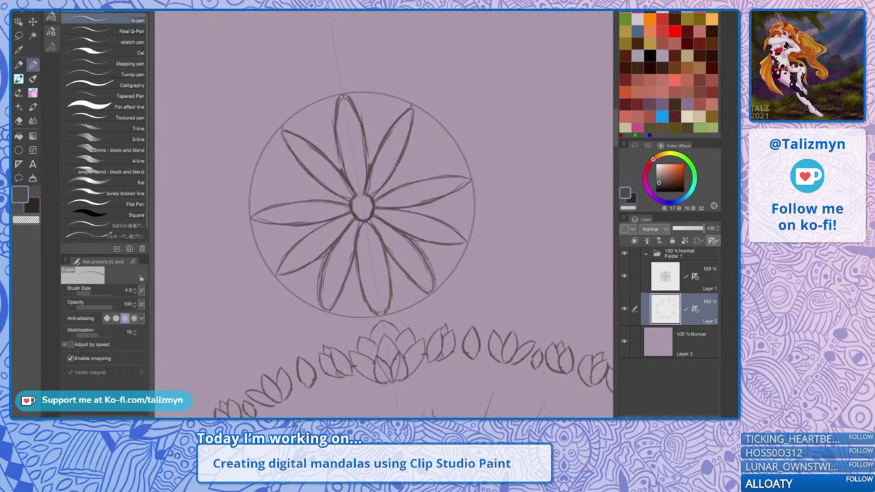
mouse_move(399, 164)
mouse_down()
mouse_move(443, 130)
mouse_move(439, 144)
mouse_up()
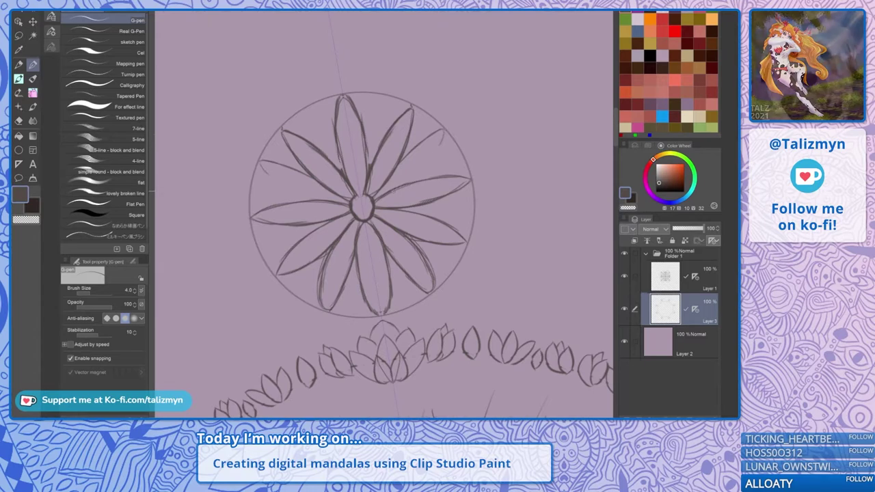
mouse_move(393, 191)
mouse_down()
mouse_move(424, 165)
mouse_move(438, 146)
mouse_move(412, 175)
mouse_move(422, 143)
mouse_move(439, 128)
mouse_up()
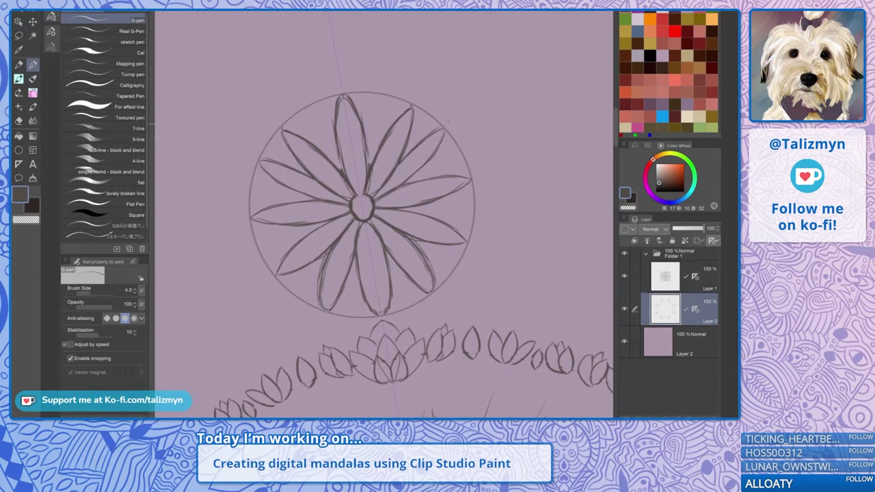
Erase the guide circle around the flower with the Hard eraser, keeping the petal tips
key(e)
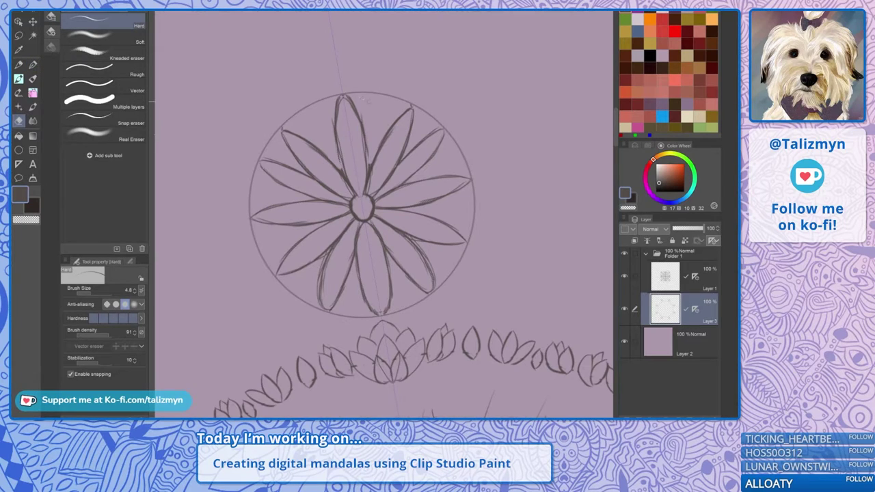
mouse_move(363, 91)
mouse_down()
mouse_move(424, 110)
mouse_move(456, 141)
mouse_up()
drag(259, 160, 254, 177)
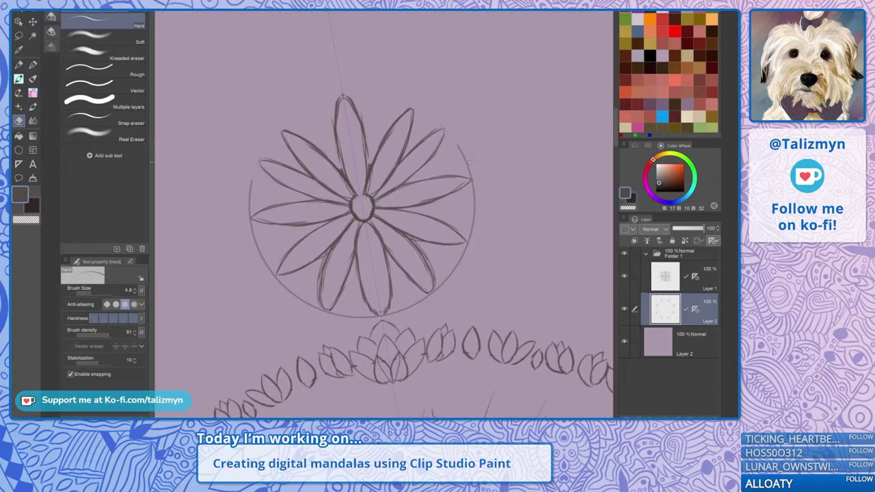
drag(469, 163, 460, 149)
drag(258, 247, 265, 265)
drag(474, 206, 475, 228)
drag(251, 231, 259, 250)
drag(475, 212, 477, 189)
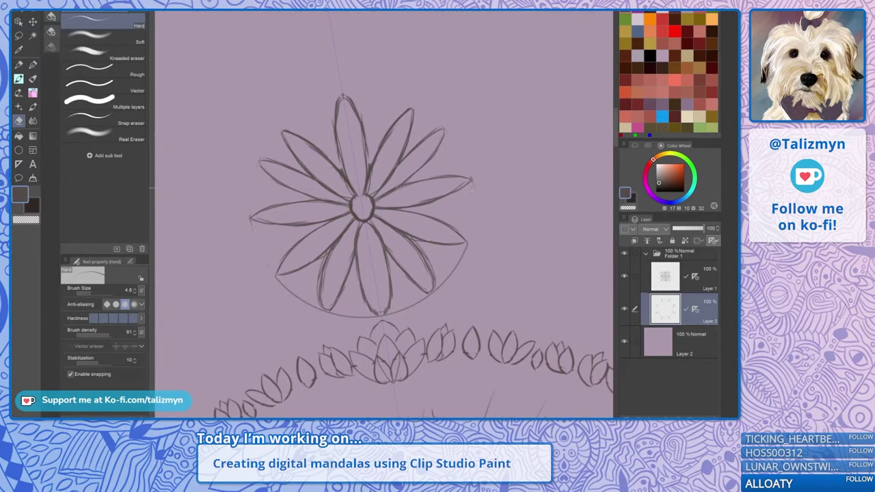
drag(294, 295, 311, 306)
drag(443, 282, 458, 266)
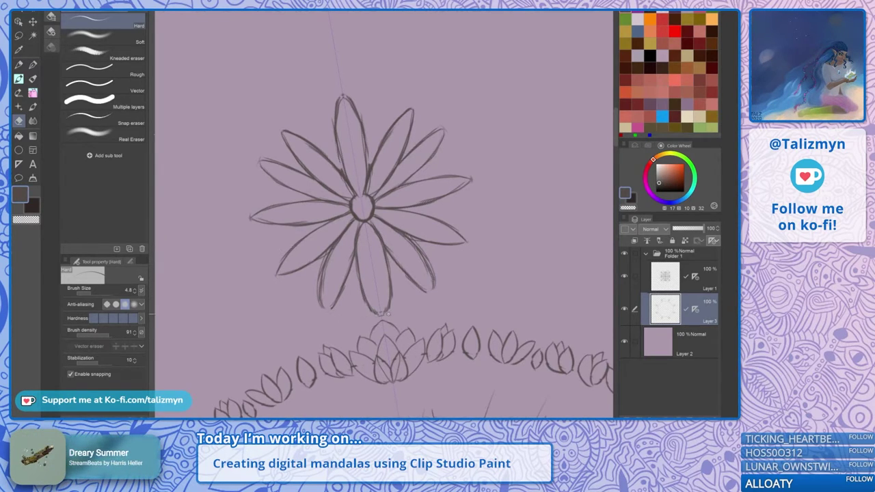
Turn the canvas upright and draw a solid dark heart inside the flower's ring-shaped centre with the G-pen
key(p)
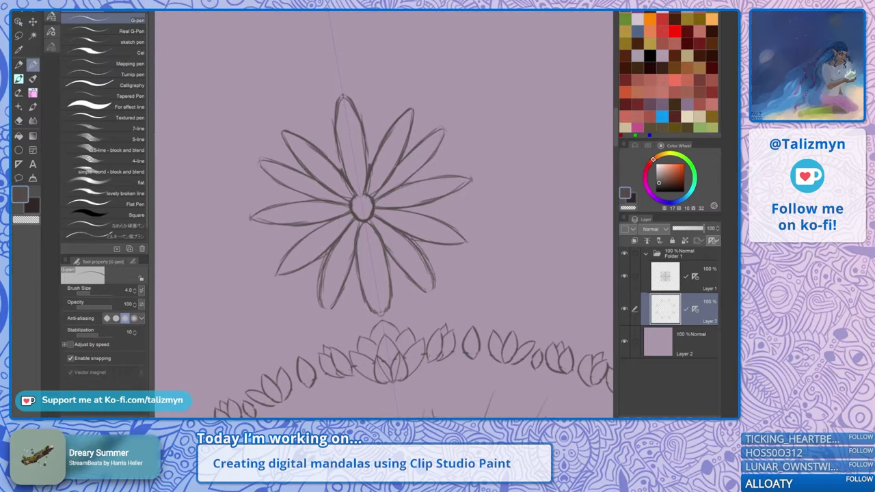
scroll(416, 187, down, 4)
scroll(431, 182, down, 4)
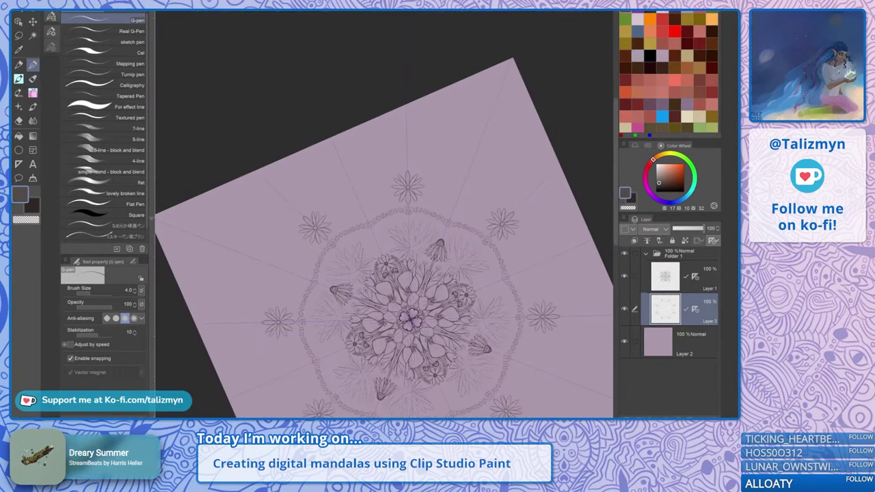
drag(426, 273, 422, 197)
key(ctrl+at)
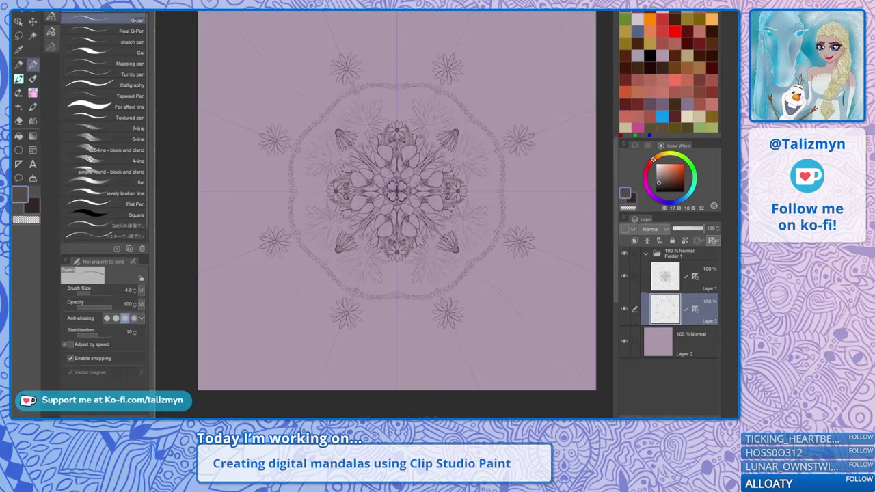
scroll(447, 69, up, 8)
mouse_move(447, 58)
mouse_down()
mouse_move(474, 61)
mouse_move(464, 73)
mouse_move(467, 51)
mouse_move(465, 63)
mouse_up()
key(ctrl+z)
drag(453, 72, 466, 53)
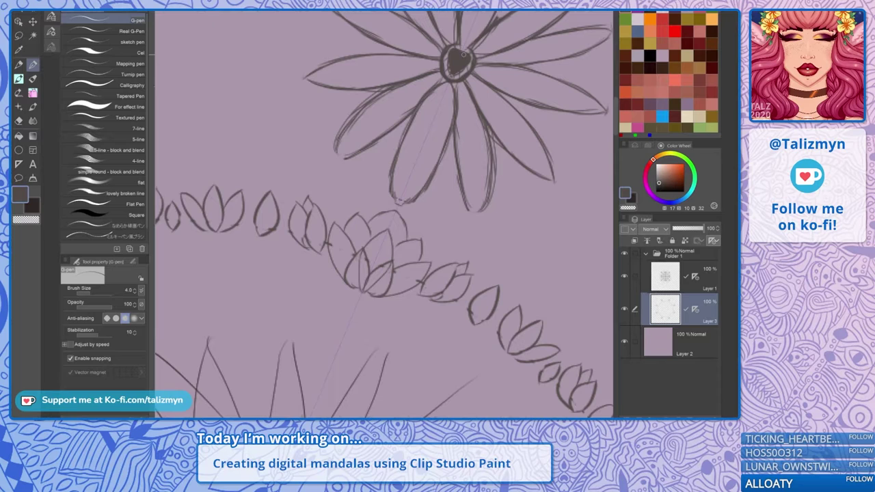
key(e)
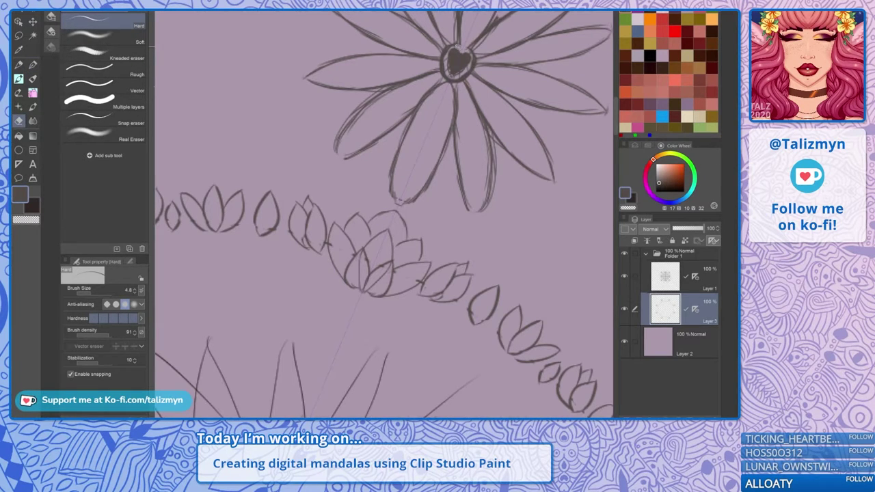
scroll(486, 108, down, 4)
key(p)
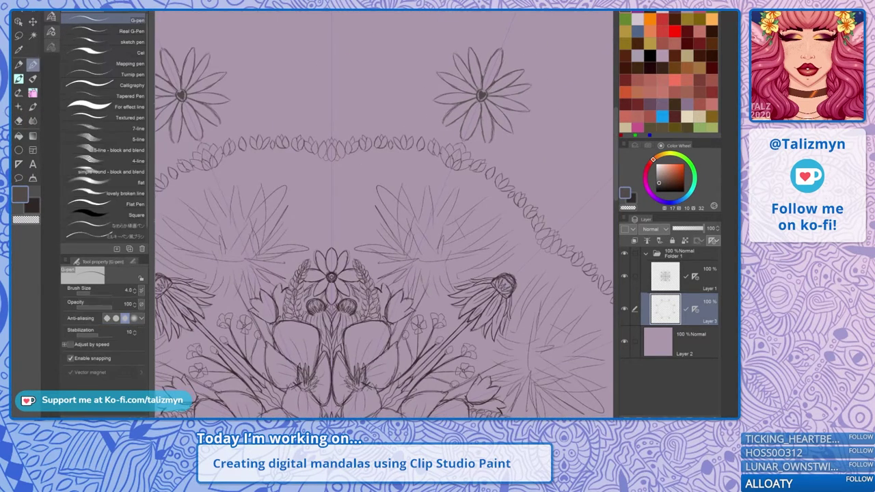
Draw a heart-shaped upper petal across the symmetry line midway between two many-petalled flowers, above the lotus bud border
mouse_move(487, 110)
mouse_down()
mouse_move(420, 94)
mouse_move(343, 95)
mouse_up()
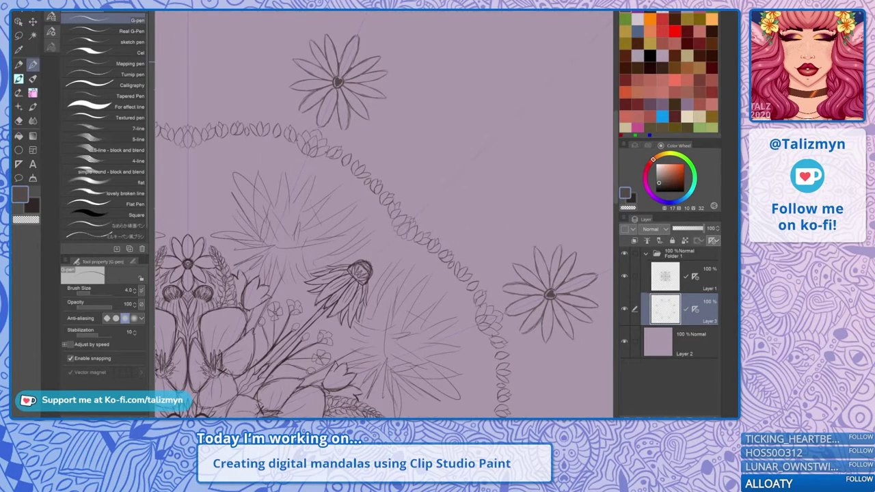
drag(492, 136, 402, 83)
scroll(468, 200, up, 3)
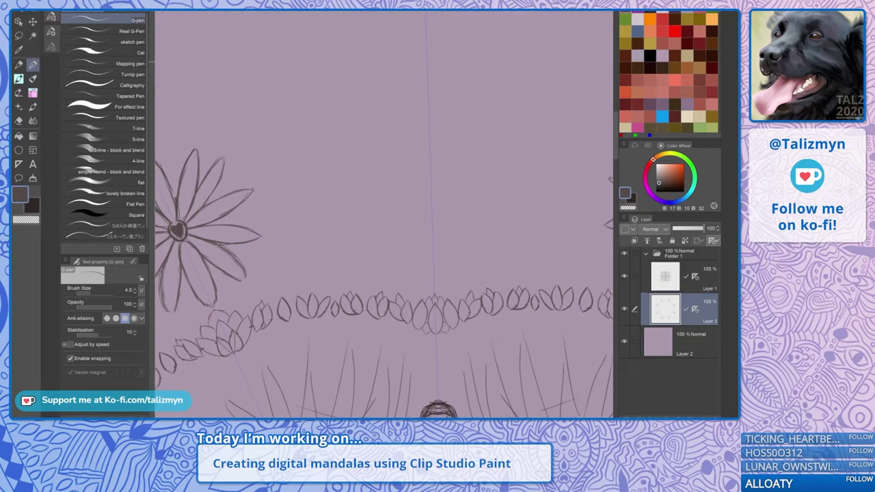
drag(467, 293, 464, 203)
scroll(465, 203, down, 5)
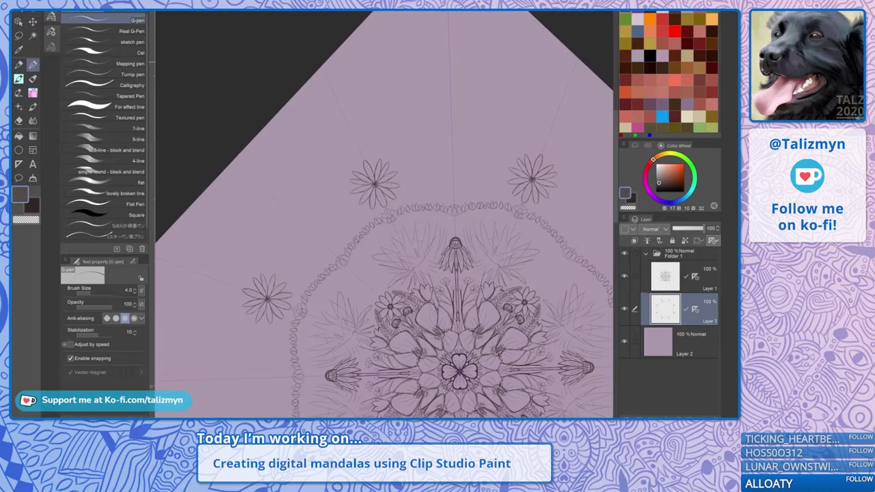
scroll(465, 191, up, 5)
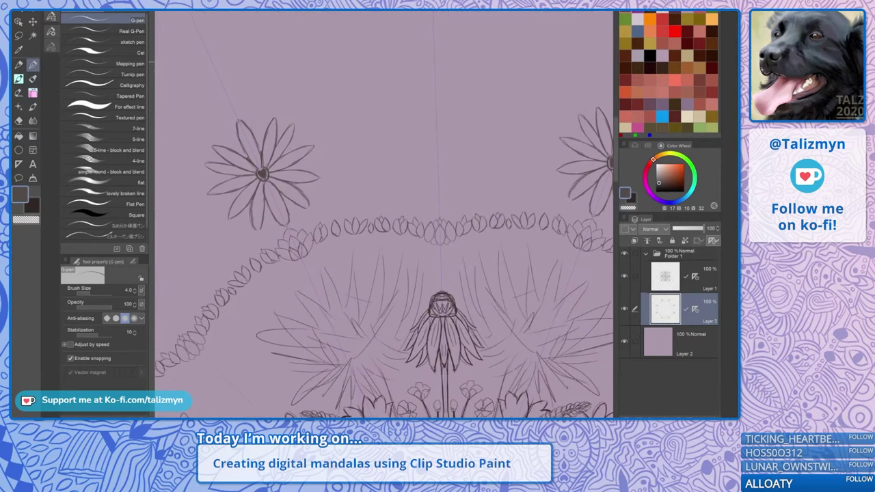
drag(461, 192, 465, 223)
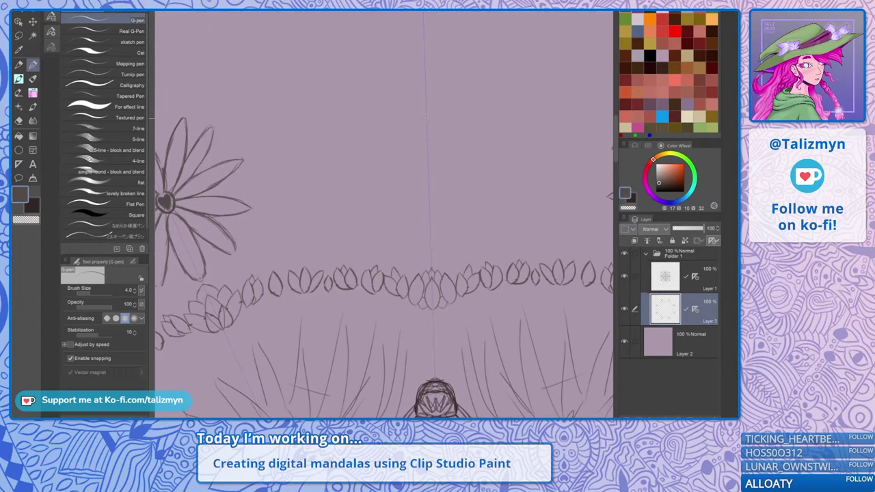
drag(427, 118, 457, 121)
mouse_move(441, 162)
mouse_down()
mouse_move(458, 135)
mouse_move(453, 118)
mouse_move(434, 169)
mouse_up()
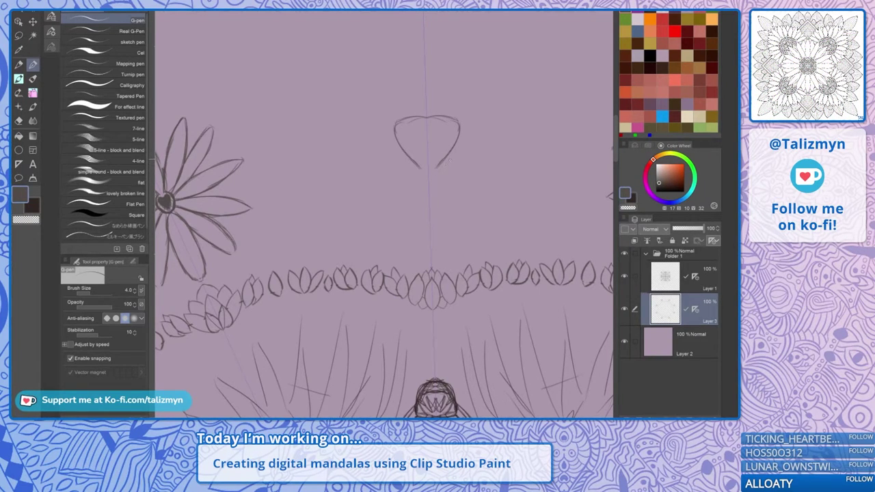
drag(453, 152, 444, 161)
Sketch a mirrored pair of rounded side petals and a lower pair meeting at the symmetry line to form a five-petalled flower
mouse_move(460, 132)
mouse_down()
mouse_move(456, 147)
mouse_move(475, 142)
mouse_move(477, 188)
mouse_move(485, 165)
mouse_move(490, 183)
mouse_up()
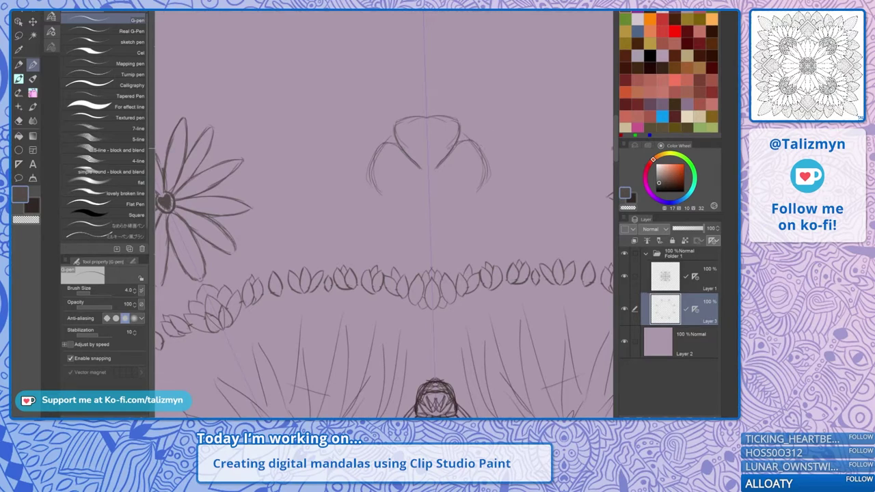
mouse_move(481, 152)
mouse_down()
mouse_move(485, 180)
mouse_move(449, 200)
mouse_move(472, 213)
mouse_up()
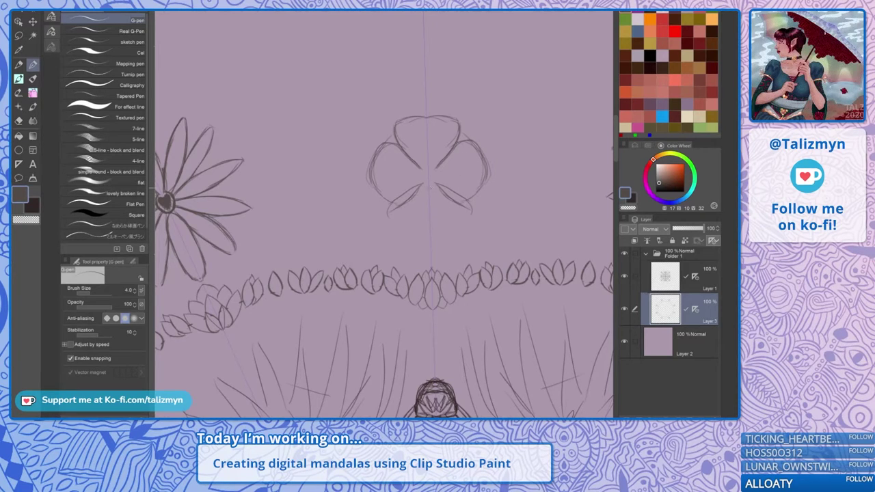
mouse_move(430, 189)
mouse_down()
mouse_move(440, 222)
mouse_move(464, 217)
mouse_move(479, 200)
mouse_move(451, 180)
mouse_move(463, 181)
mouse_move(475, 209)
mouse_move(452, 183)
mouse_move(476, 203)
mouse_move(453, 225)
mouse_up()
mouse_move(454, 179)
mouse_down()
mouse_move(480, 199)
mouse_move(471, 213)
mouse_move(435, 222)
mouse_move(430, 186)
mouse_up()
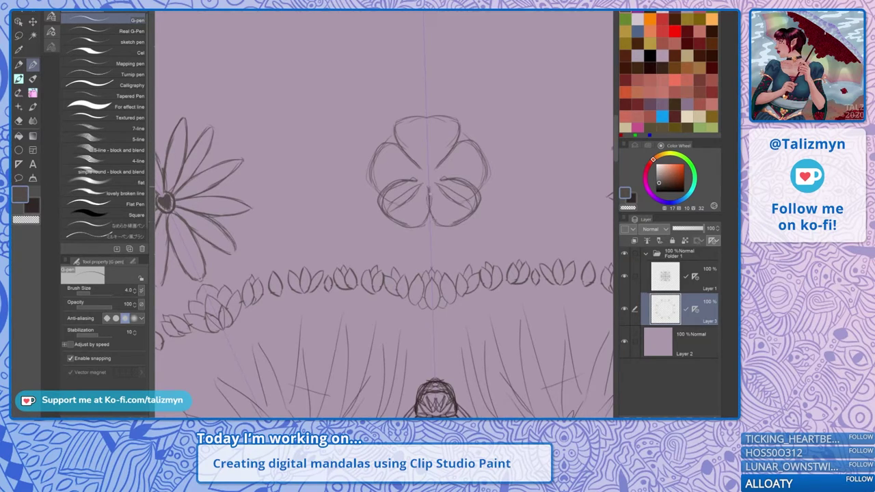
Erase the extra strokes inside the lower petals with the Hard eraser, and redraw the side petals' lower and outer edges with the G-pen
key(e)
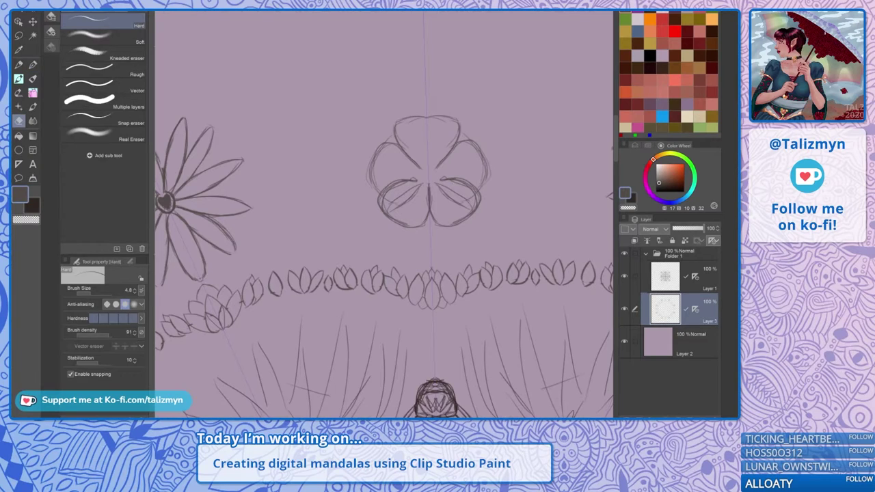
mouse_move(454, 202)
mouse_down()
mouse_move(442, 189)
mouse_move(452, 186)
mouse_move(469, 203)
mouse_move(460, 207)
mouse_up()
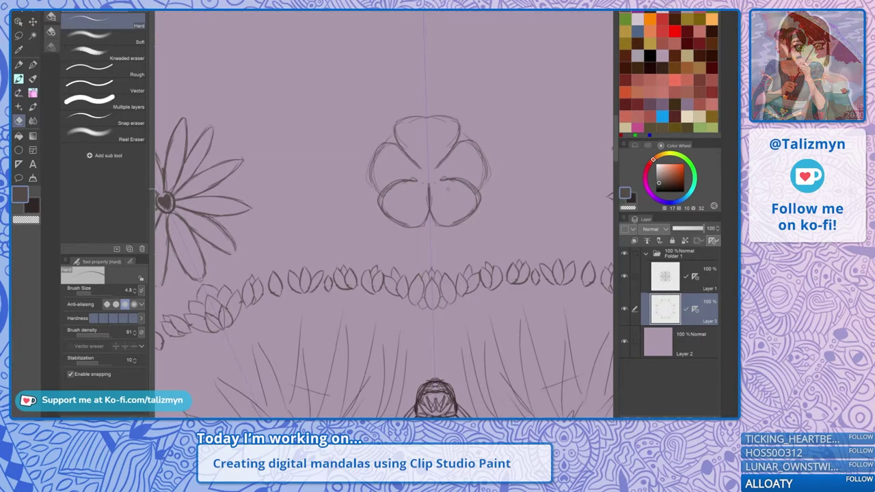
key(p)
scroll(479, 181, up, 2)
scroll(410, 205, up, 1)
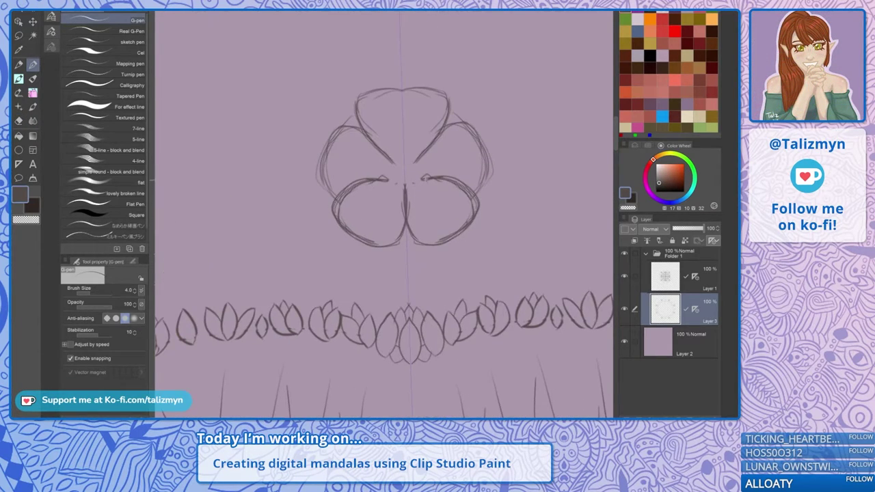
mouse_move(427, 179)
mouse_down()
mouse_move(458, 187)
mouse_move(487, 174)
mouse_move(481, 184)
mouse_up()
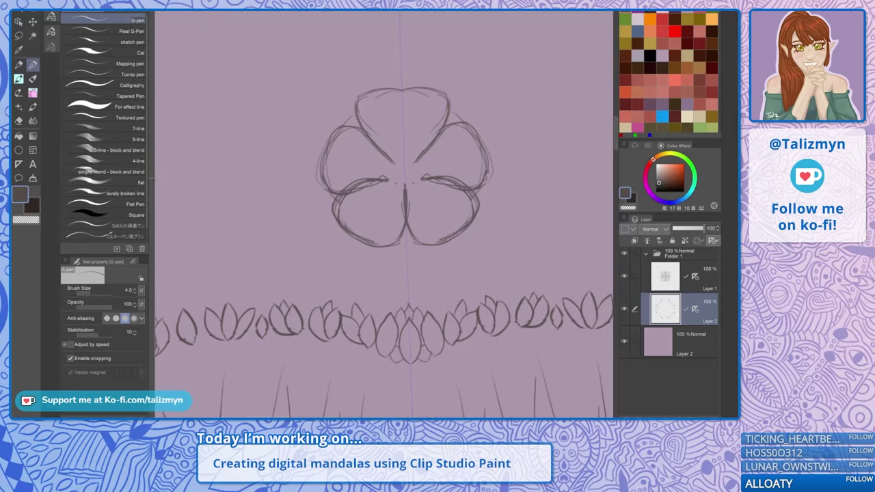
drag(327, 187, 332, 131)
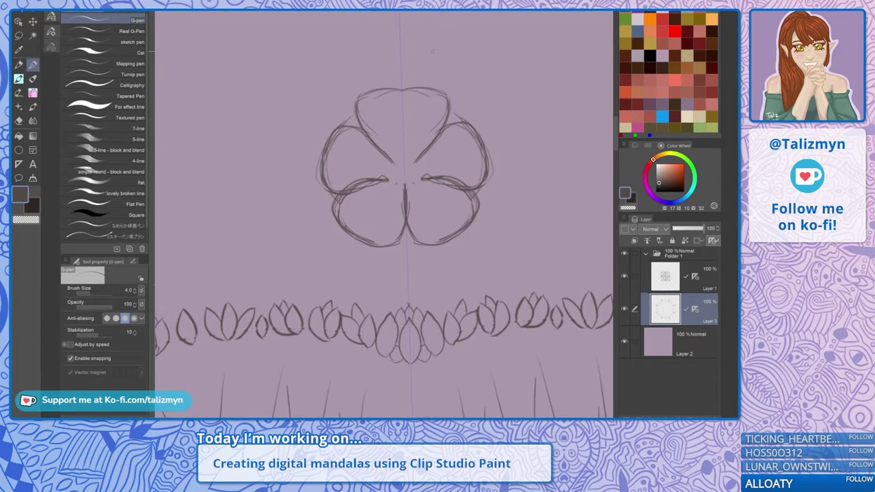
Darken the upper petal's outline with the G-pen, and erase its protruding outer corners with the Hard eraser to round it off
drag(432, 52, 377, 66)
mouse_move(376, 128)
mouse_down()
mouse_move(413, 102)
mouse_move(382, 125)
mouse_move(435, 120)
mouse_up()
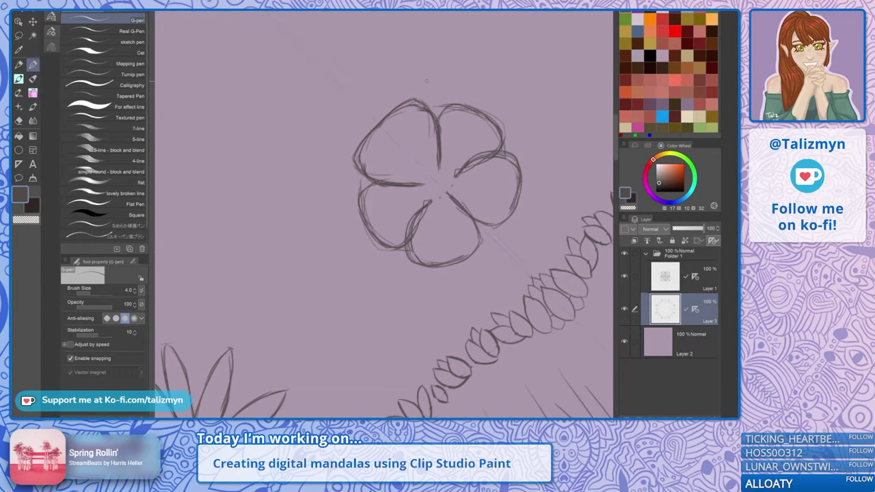
key(e)
drag(353, 154, 356, 171)
drag(407, 100, 425, 103)
drag(358, 142, 360, 181)
drag(396, 103, 429, 106)
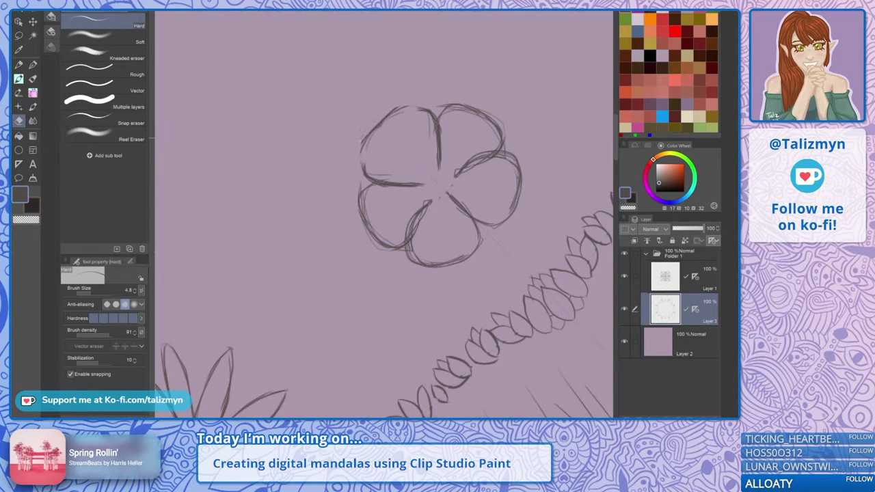
drag(362, 129, 362, 145)
Erase the doubled lines along the petal edges, at their inner ends and in the notches between neighbouring petals
mouse_move(359, 182)
mouse_down()
mouse_move(379, 234)
mouse_move(426, 203)
mouse_move(414, 245)
mouse_move(413, 232)
mouse_move(426, 212)
mouse_move(419, 247)
mouse_move(402, 237)
mouse_move(418, 211)
mouse_up()
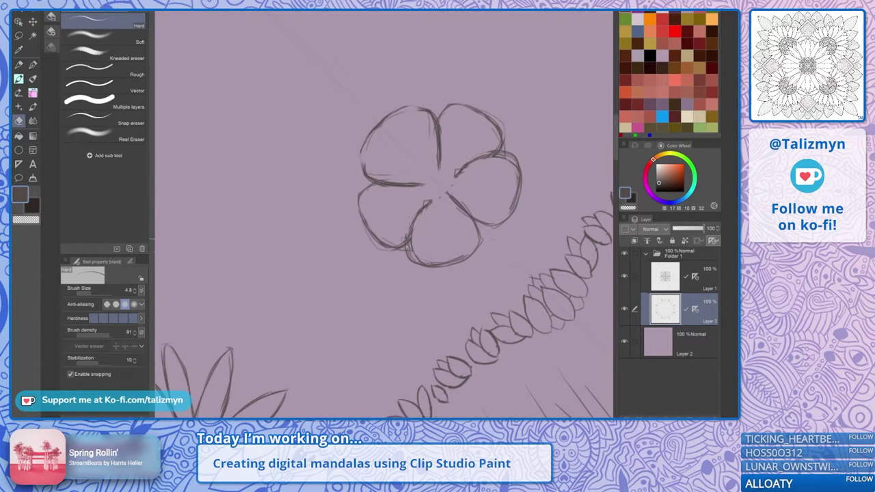
drag(407, 251, 412, 261)
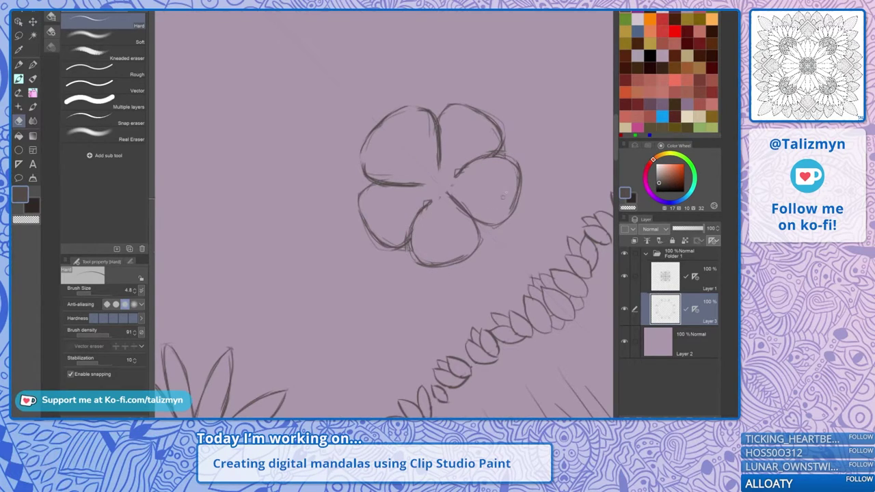
drag(458, 169, 455, 176)
drag(436, 162, 434, 121)
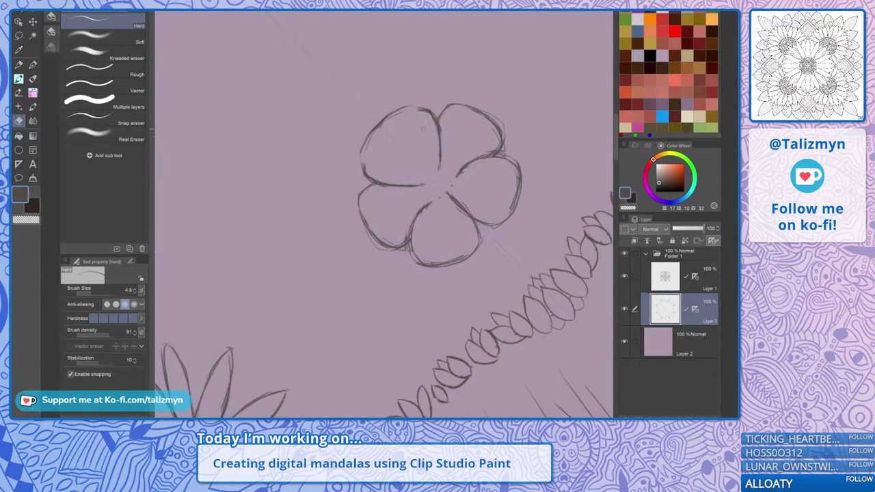
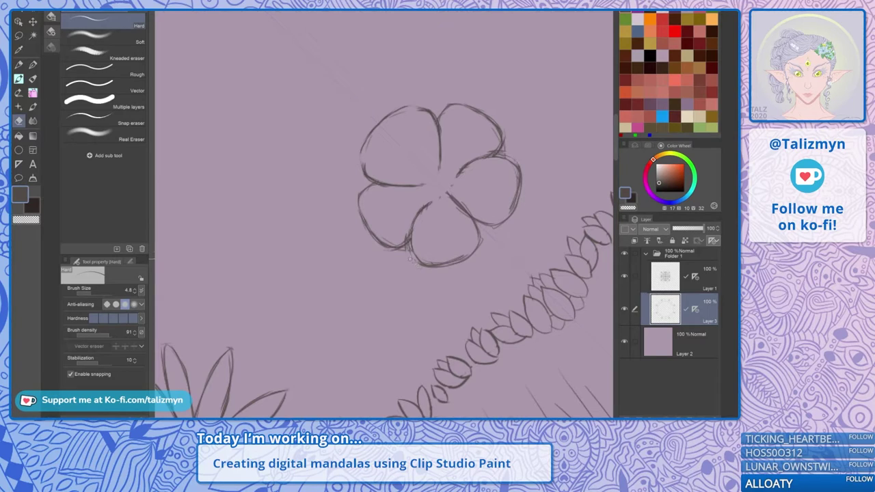
key(p)
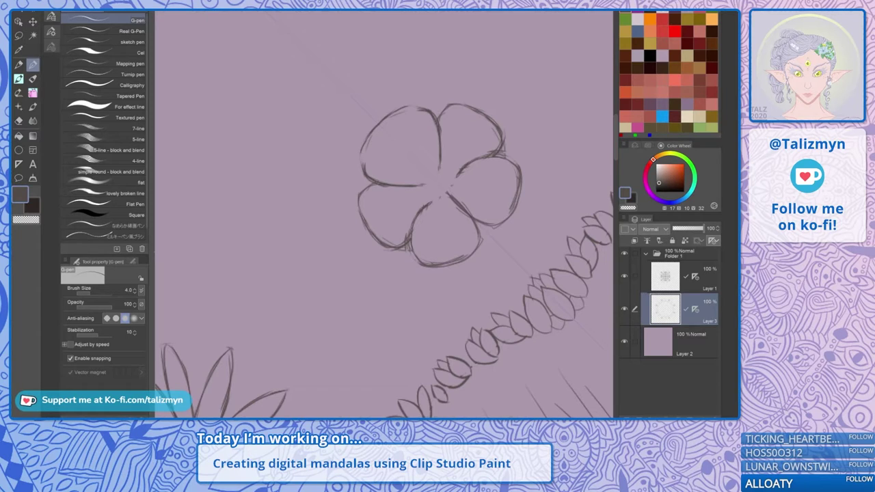
key(e)
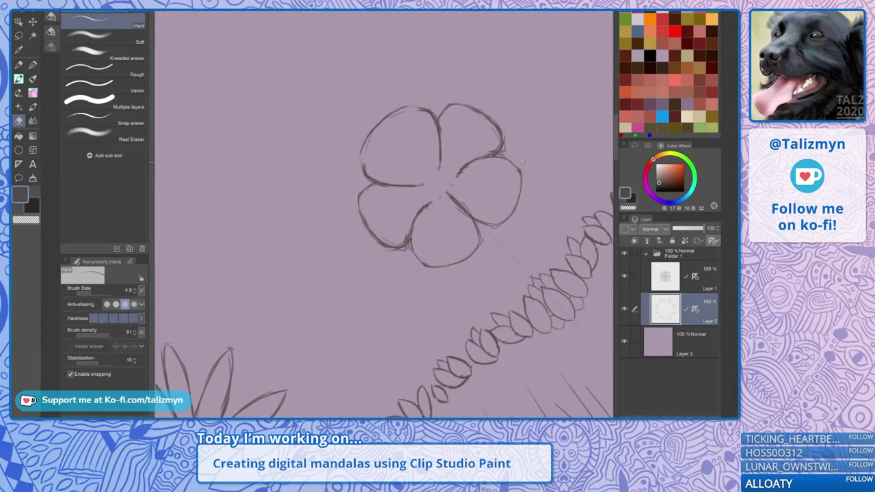
drag(507, 158, 507, 156)
key(p)
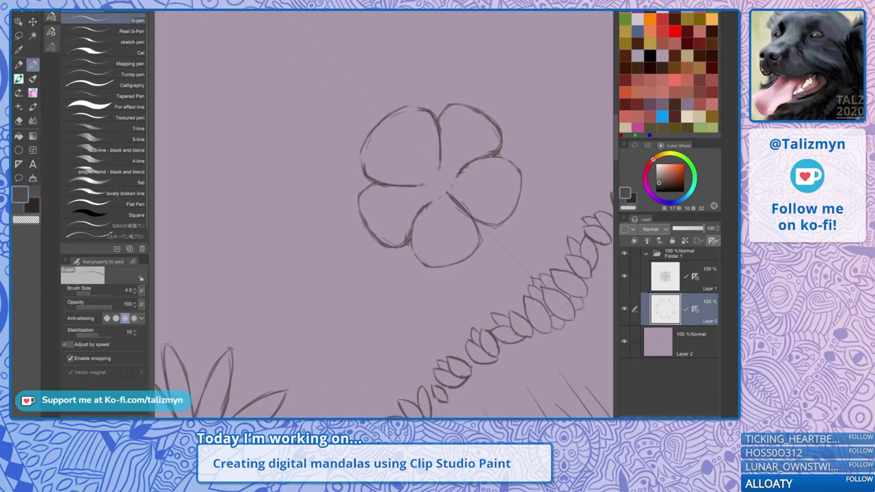
Redraw the upper petal with a rounder outline, and erase rough edges around all five petals and stray marks near the flower's centre
drag(445, 190, 374, 197)
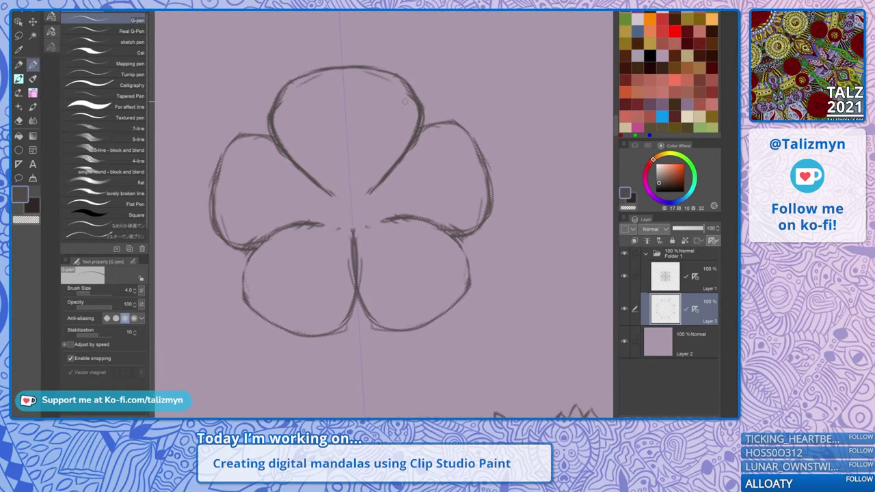
key(e)
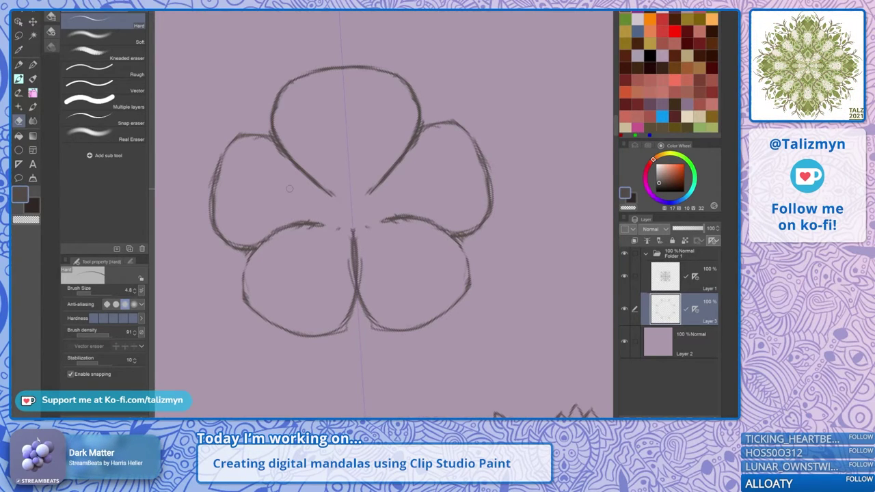
drag(356, 274, 377, 219)
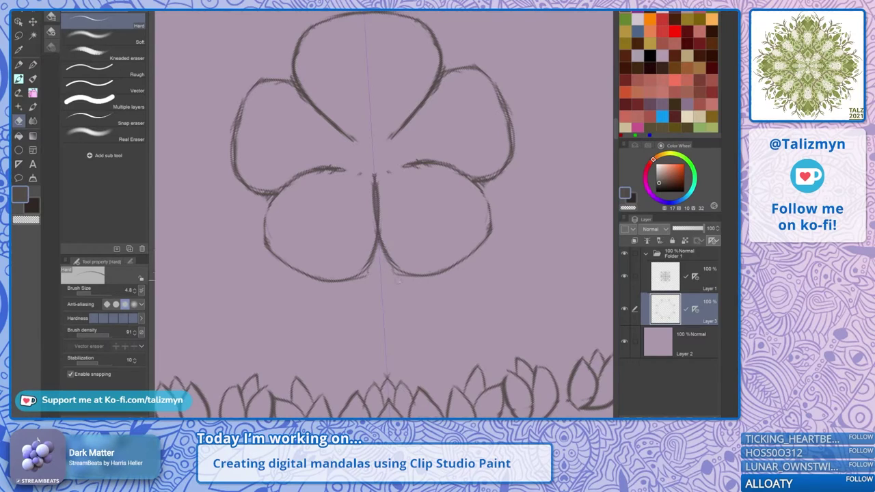
drag(392, 274, 416, 282)
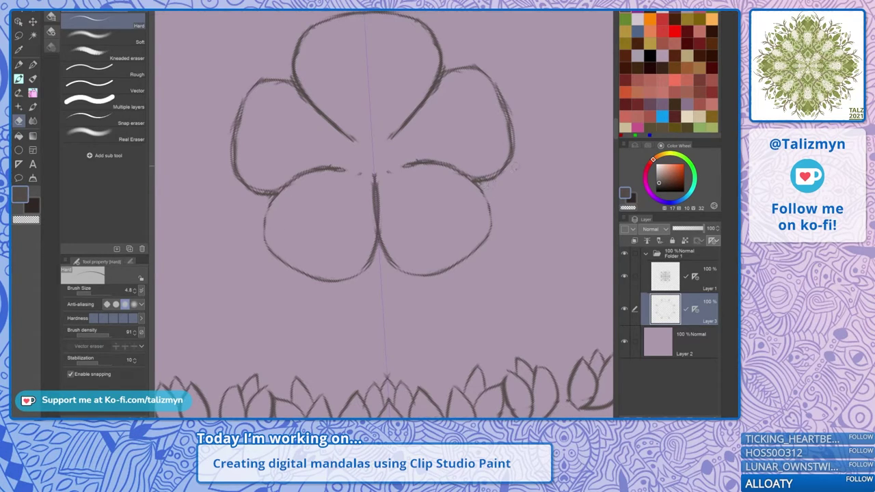
mouse_move(497, 97)
mouse_down()
mouse_move(505, 137)
mouse_move(494, 163)
mouse_up()
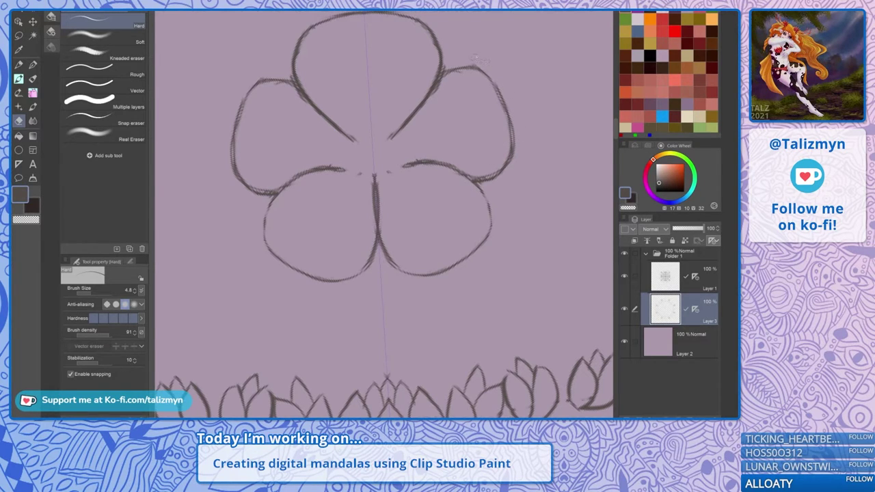
drag(516, 141, 516, 167)
scroll(500, 158, up, 3)
mouse_move(438, 153)
mouse_down()
mouse_move(388, 209)
mouse_move(385, 250)
mouse_move(373, 267)
mouse_move(377, 254)
mouse_up()
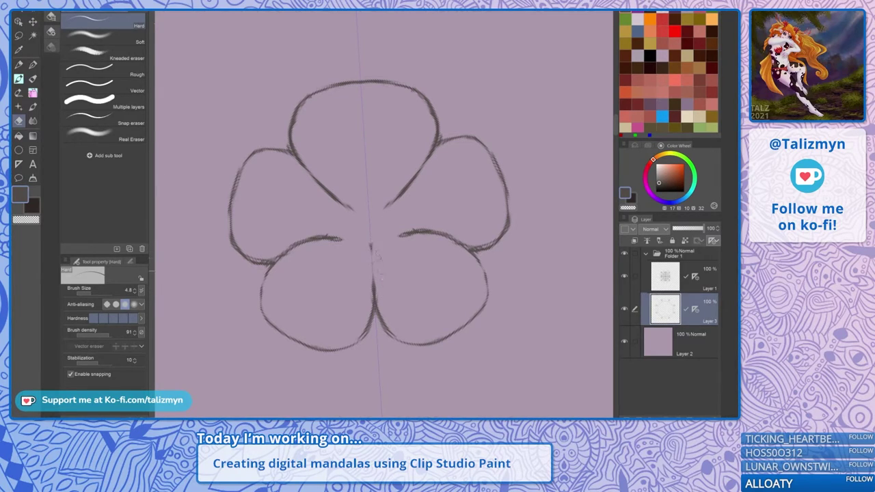
Redraw the dividing line between the two lower petals with the G-pen, curving it into their outer edges
key(p)
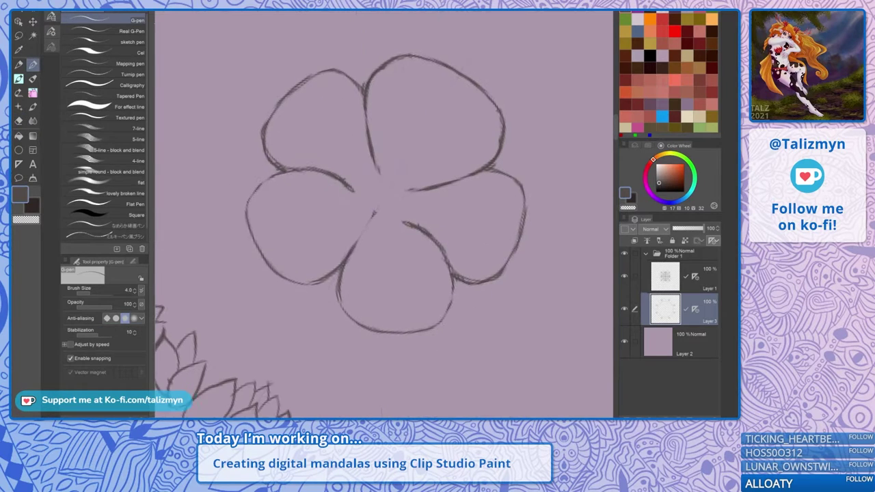
drag(344, 262, 376, 211)
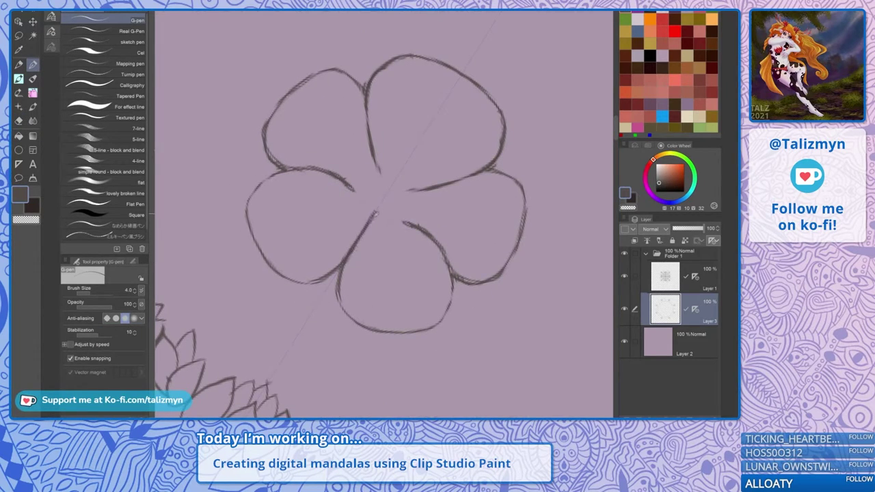
drag(353, 248, 340, 279)
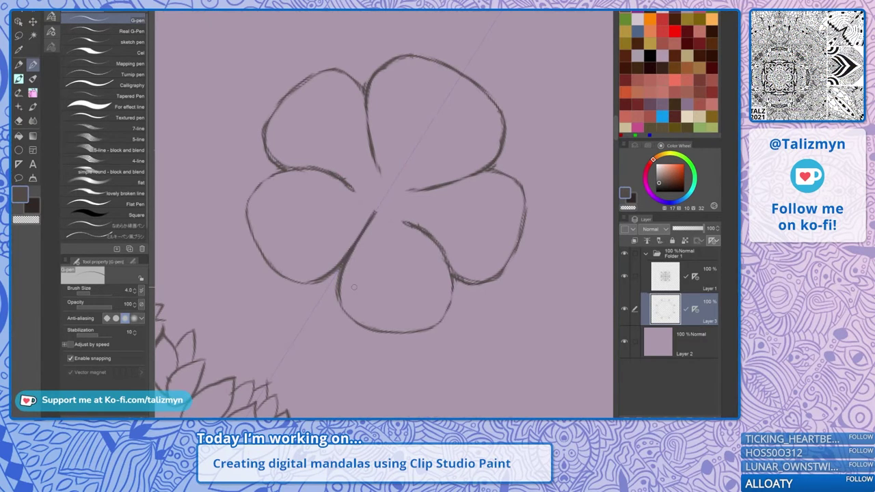
Thicken the upper and outer edges of the two lower petals with the G-pen
drag(354, 287, 399, 213)
scroll(383, 213, up, 1)
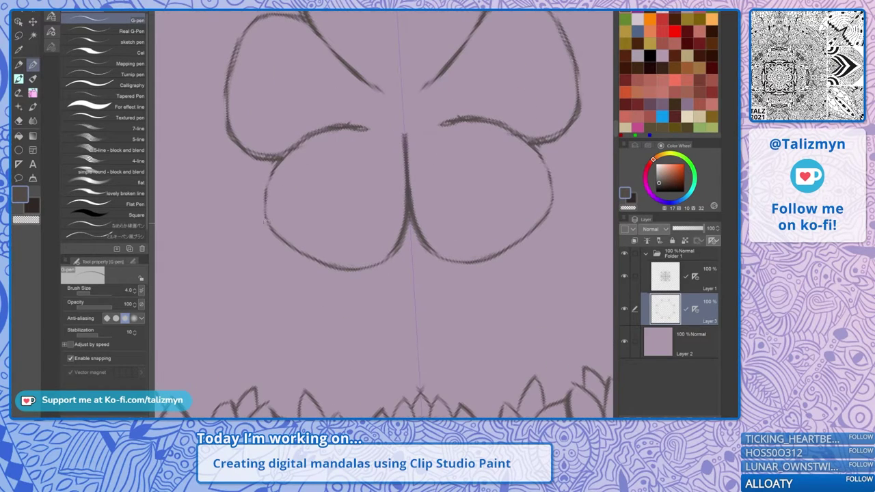
mouse_move(265, 222)
mouse_down()
mouse_move(293, 158)
mouse_move(272, 177)
mouse_move(332, 127)
mouse_move(365, 123)
mouse_up()
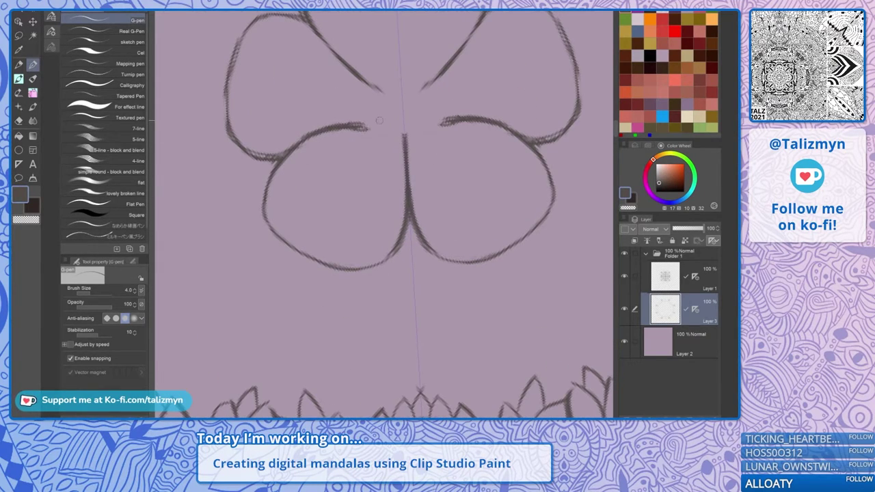
drag(492, 154, 369, 243)
mouse_move(417, 231)
mouse_down()
mouse_move(441, 218)
mouse_move(456, 175)
mouse_up()
mouse_move(451, 205)
mouse_down()
mouse_move(456, 167)
mouse_move(428, 218)
mouse_up()
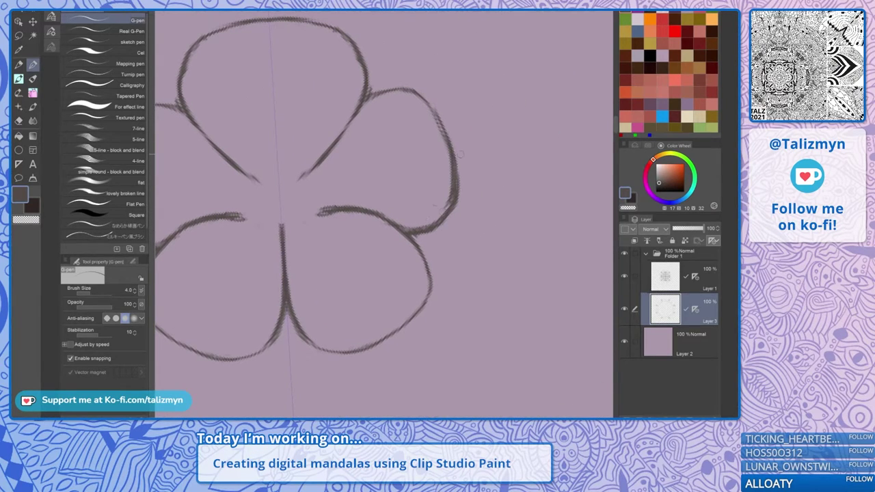
Thicken the outer edges of the two side petals down to where they meet the lower petals
drag(460, 155, 334, 138)
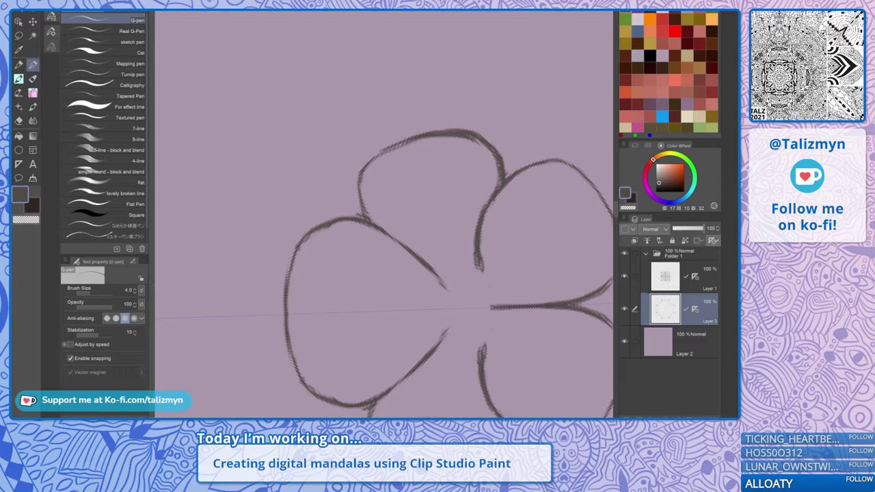
mouse_move(362, 213)
mouse_down()
mouse_move(368, 165)
mouse_move(428, 136)
mouse_up()
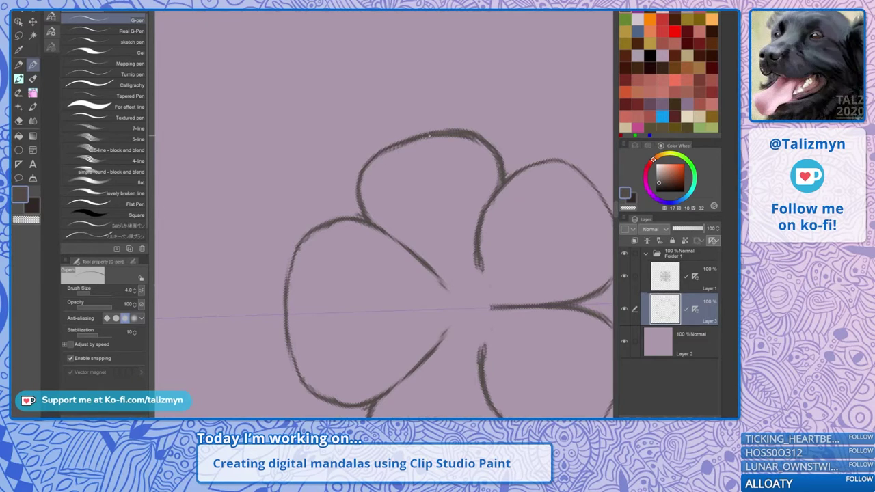
drag(360, 181, 378, 226)
Darken the outer and bottom curves of the two lower petals with the G-pen to match the other outlines
scroll(399, 200, down, 5)
scroll(398, 200, up, 2)
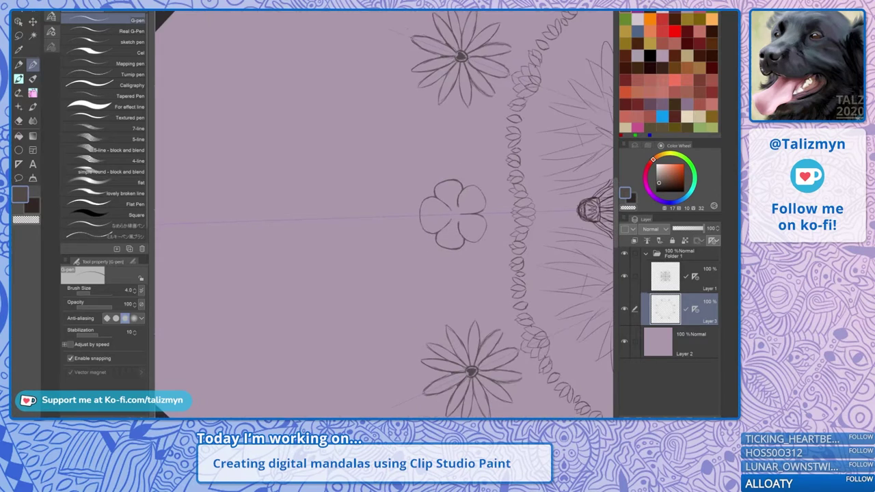
scroll(410, 205, up, 5)
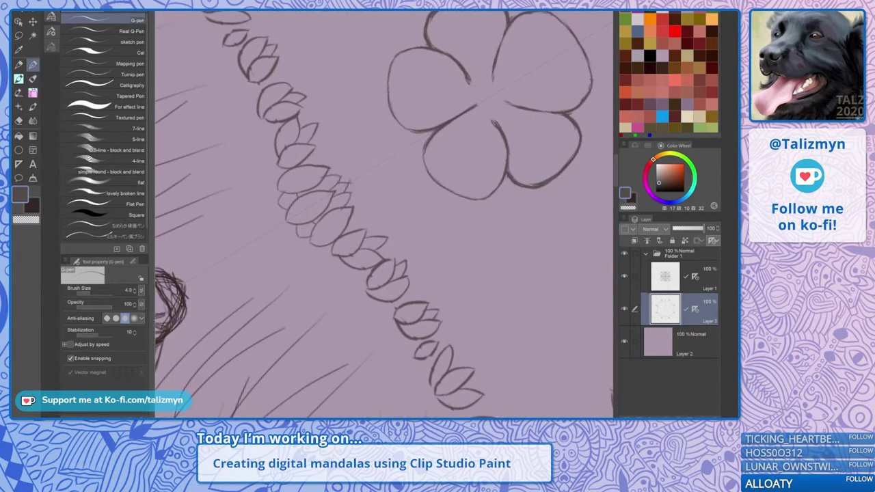
mouse_move(410, 171)
mouse_down()
mouse_move(372, 242)
mouse_move(398, 284)
mouse_up()
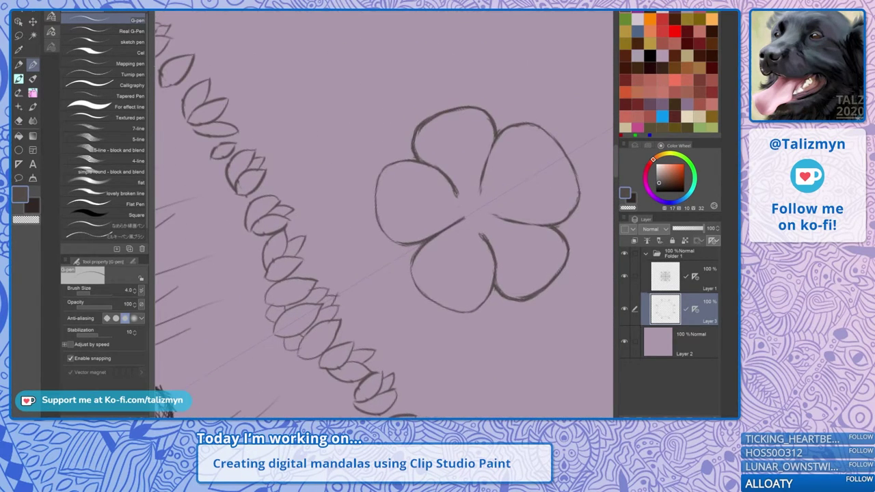
drag(451, 170, 479, 212)
scroll(419, 184, up, 3)
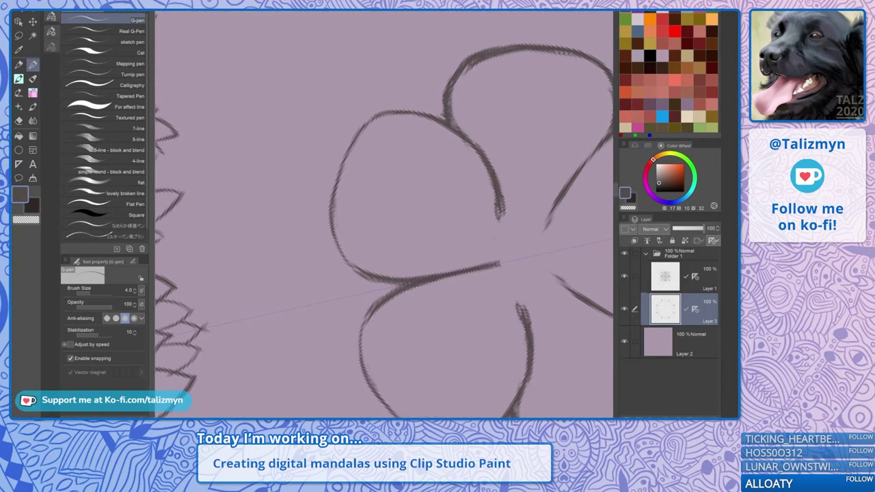
mouse_move(334, 211)
mouse_down()
mouse_move(376, 117)
mouse_move(415, 113)
mouse_move(362, 135)
mouse_move(337, 190)
mouse_move(339, 234)
mouse_move(360, 271)
mouse_move(351, 258)
mouse_move(371, 272)
mouse_move(423, 276)
mouse_up()
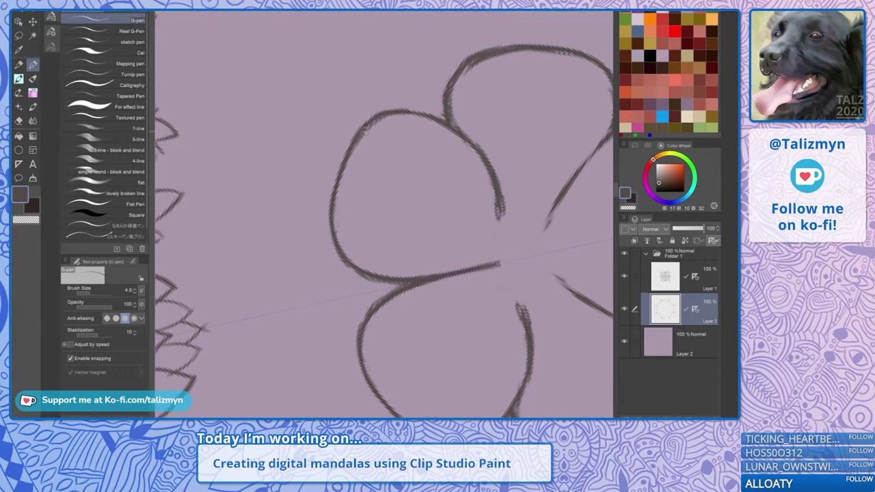
mouse_move(499, 200)
mouse_down()
mouse_move(501, 211)
mouse_move(425, 143)
mouse_up()
Trim the inner ends of the lower petals' lines and slim the side petals' outer edges with the Hard eraser
key(e)
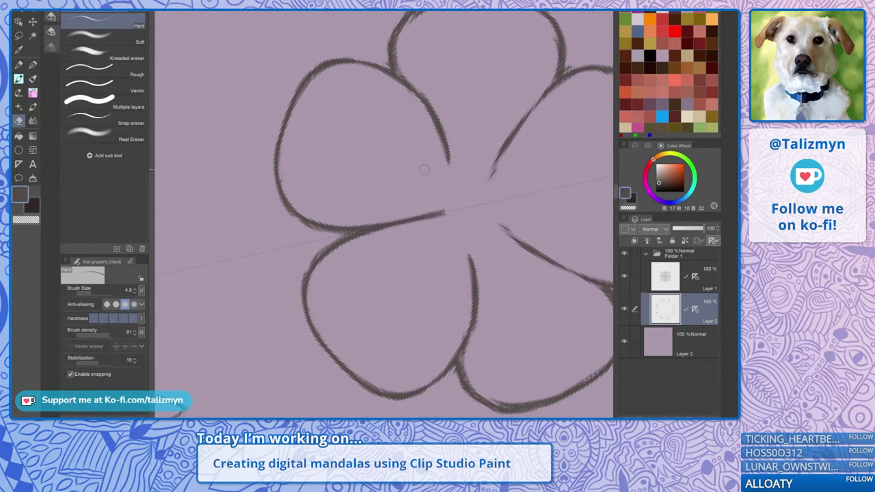
mouse_move(425, 169)
mouse_down()
mouse_move(427, 99)
mouse_move(393, 115)
mouse_up()
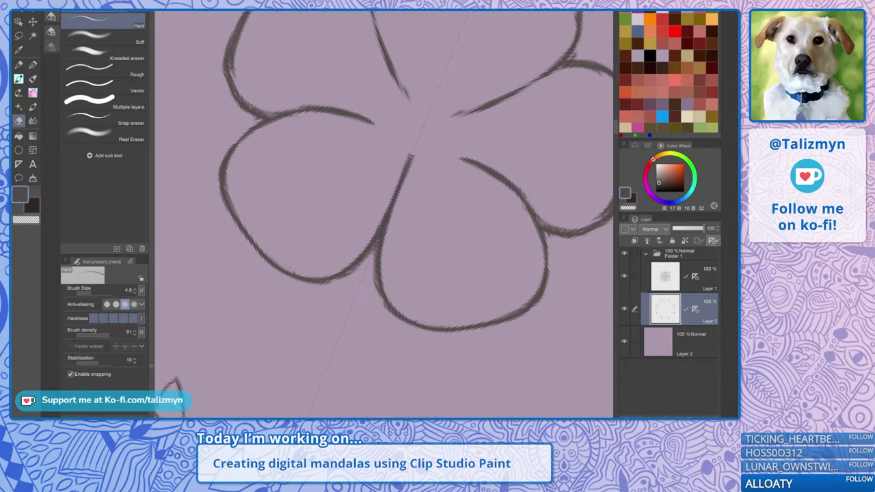
drag(410, 156, 458, 223)
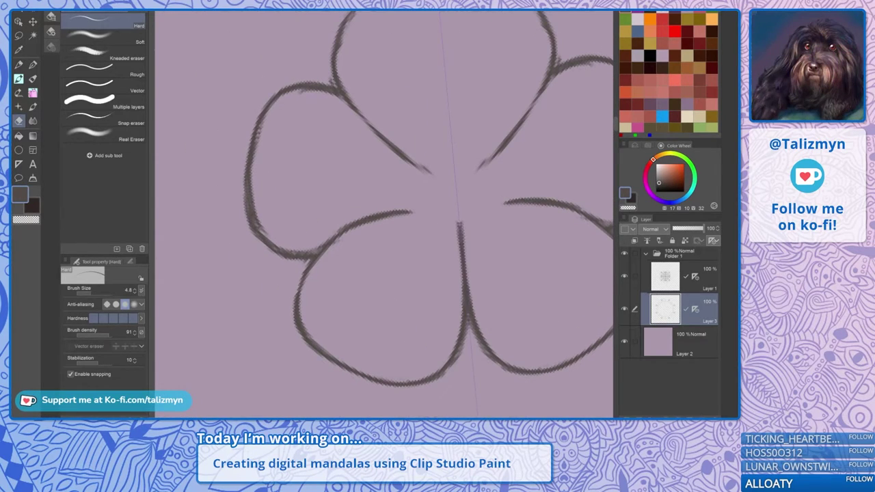
drag(258, 229, 258, 186)
drag(266, 118, 255, 161)
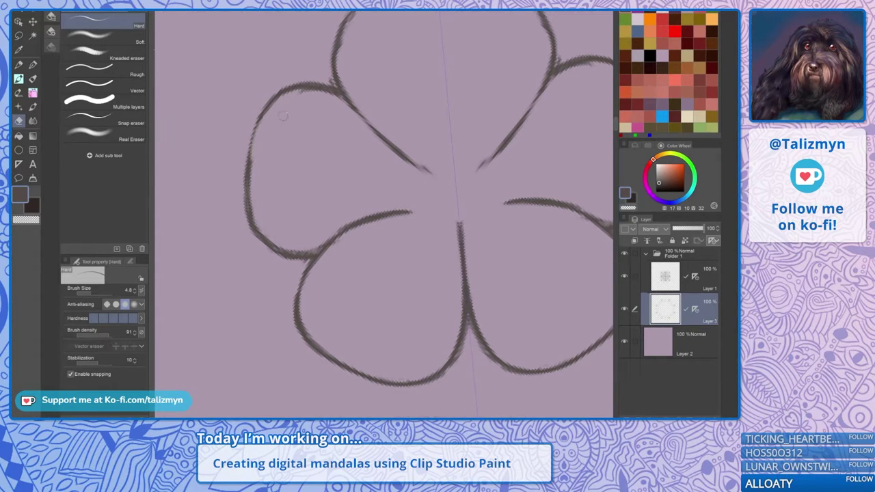
drag(298, 94, 321, 96)
mouse_move(254, 161)
mouse_down()
mouse_move(269, 226)
mouse_move(295, 233)
mouse_move(323, 177)
mouse_move(294, 242)
mouse_move(281, 239)
mouse_move(304, 247)
mouse_move(322, 236)
mouse_up()
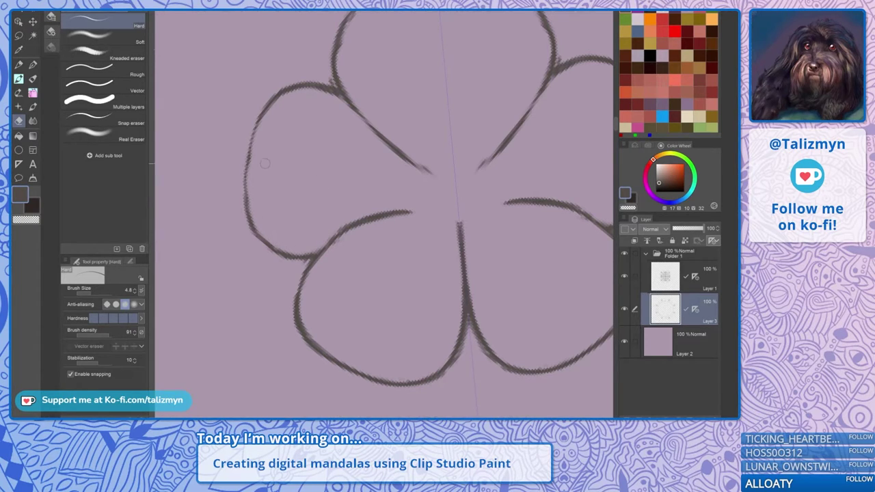
Strengthen the thin upper part of the side petals' outer edges with the G-pen
key(p)
mouse_move(266, 163)
mouse_down()
mouse_move(333, 95)
mouse_move(372, 138)
mouse_up()
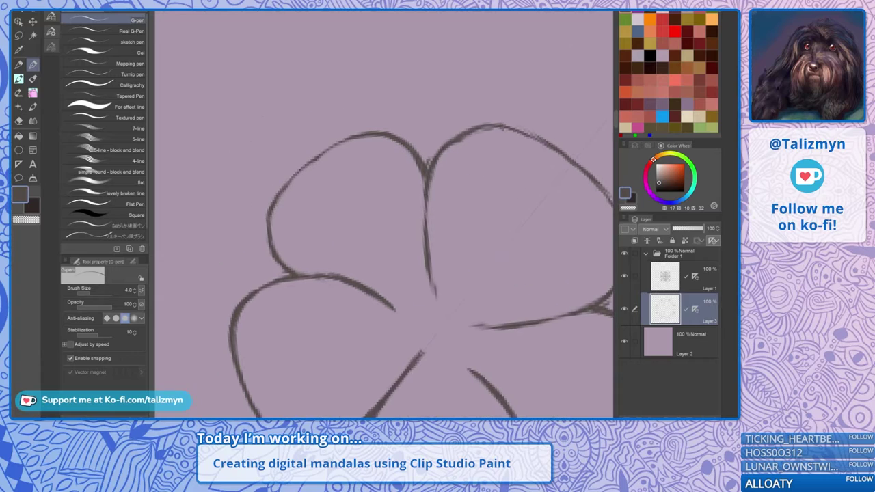
mouse_move(275, 203)
mouse_down()
mouse_move(349, 139)
mouse_move(330, 149)
mouse_move(355, 127)
mouse_up()
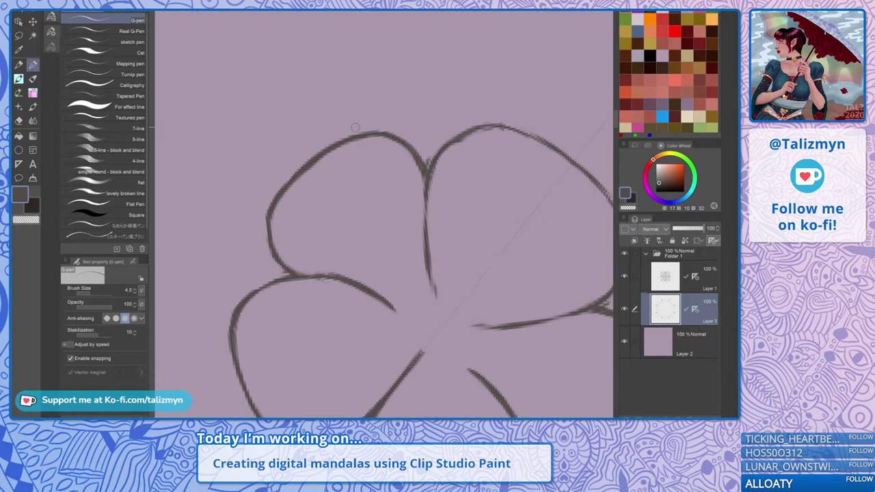
drag(356, 127, 363, 54)
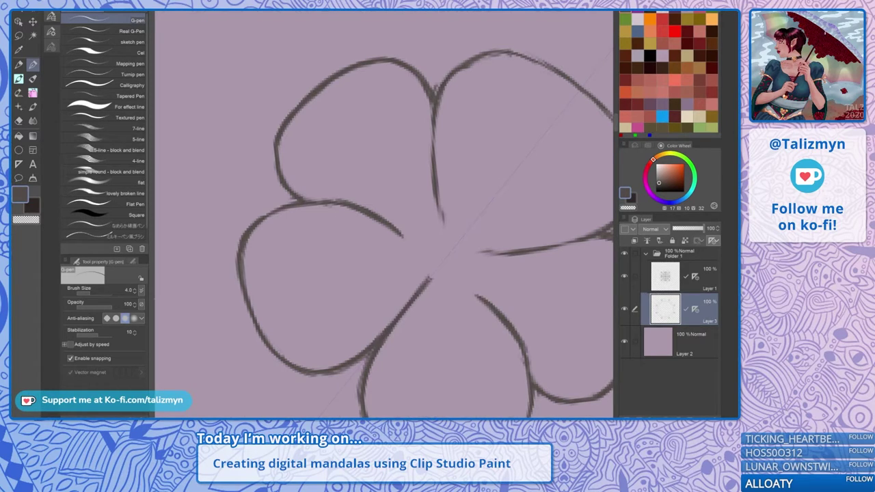
drag(471, 225, 444, 279)
Rework the side petals' edges where they meet the lower petals, erasing the excess thickness and redrawing a smooth curve with the G-pen
drag(286, 160, 287, 194)
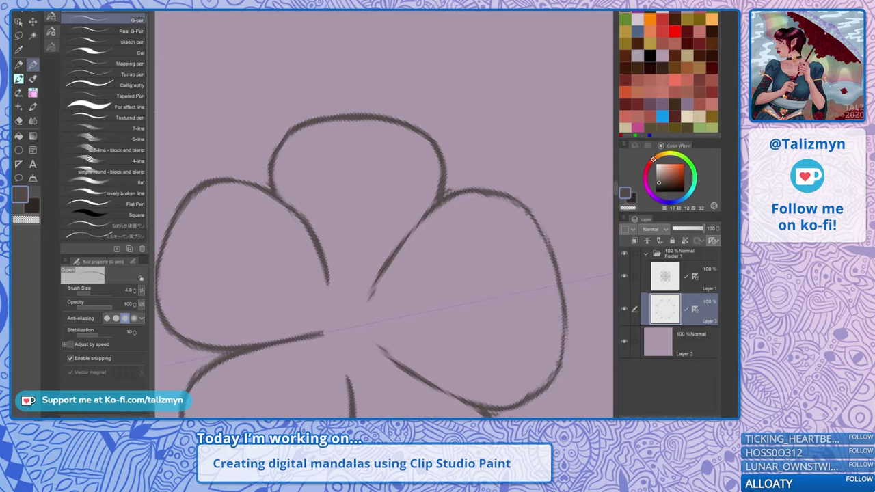
mouse_move(274, 160)
mouse_down()
mouse_move(285, 197)
mouse_move(273, 180)
mouse_move(290, 204)
mouse_up()
key(e)
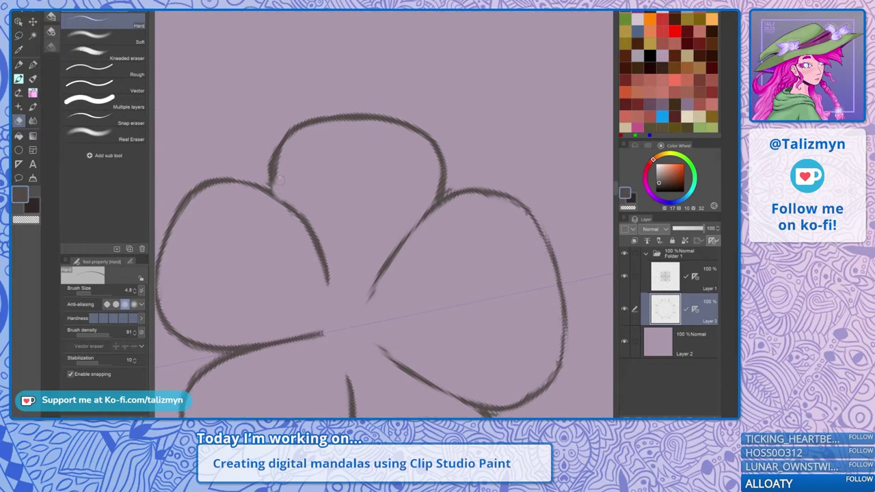
mouse_move(276, 189)
mouse_down()
mouse_move(275, 166)
mouse_move(294, 135)
mouse_up()
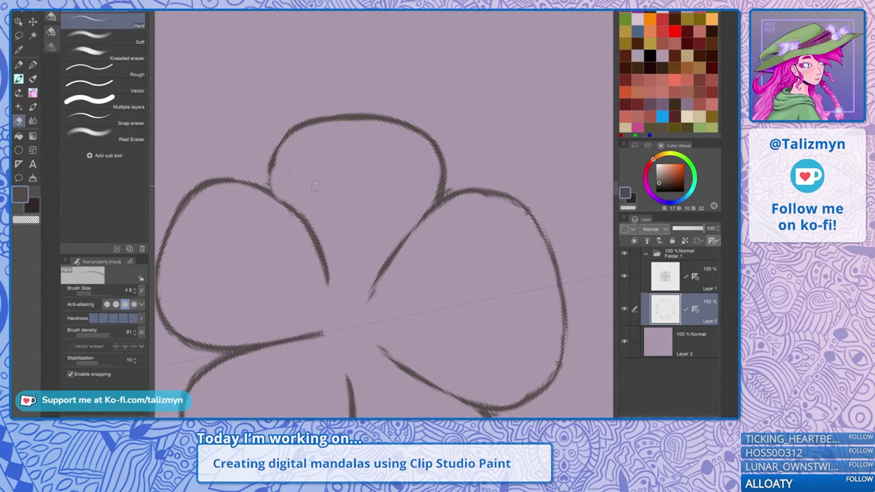
key(p)
drag(275, 167, 268, 195)
drag(278, 144, 272, 160)
drag(273, 170, 271, 191)
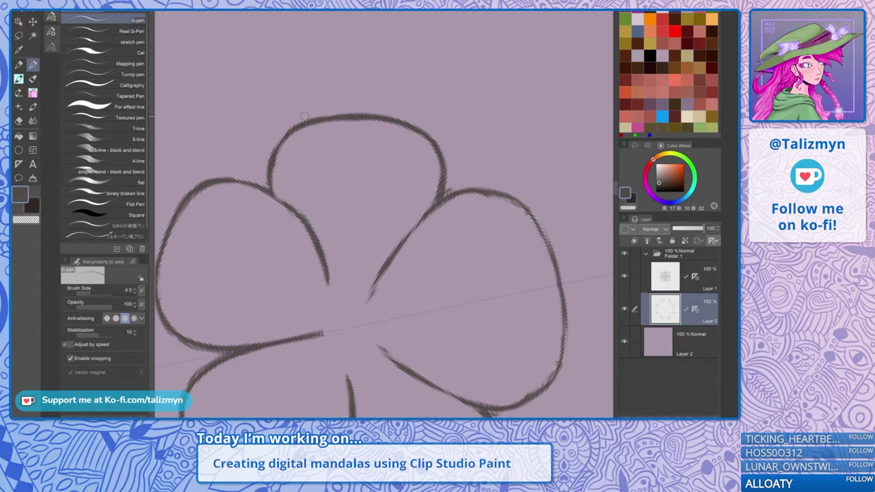
Thicken the dividing lines between the upper petal and the side petals toward the flower's centre with the G-pen
scroll(385, 150, down, 1)
mouse_move(357, 294)
mouse_down()
mouse_move(484, 244)
mouse_move(451, 219)
mouse_move(450, 142)
mouse_up()
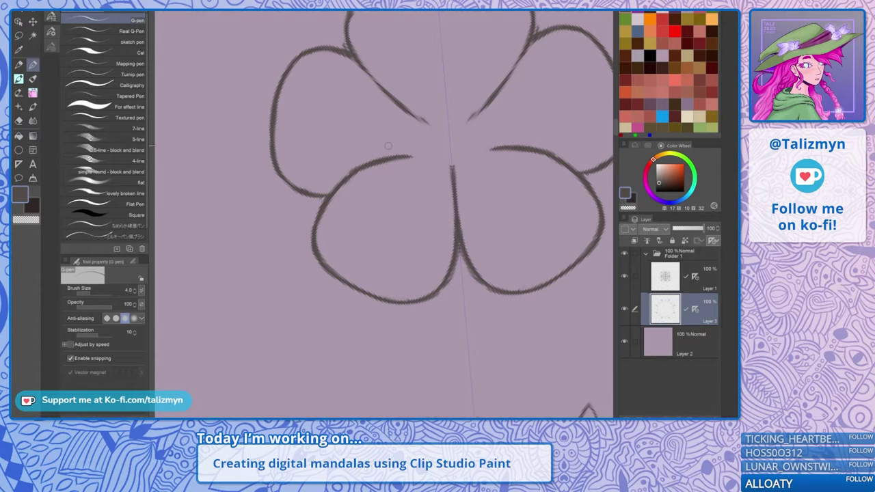
drag(388, 145, 322, 226)
mouse_move(402, 201)
mouse_down()
mouse_move(450, 152)
mouse_move(427, 177)
mouse_move(465, 117)
mouse_up()
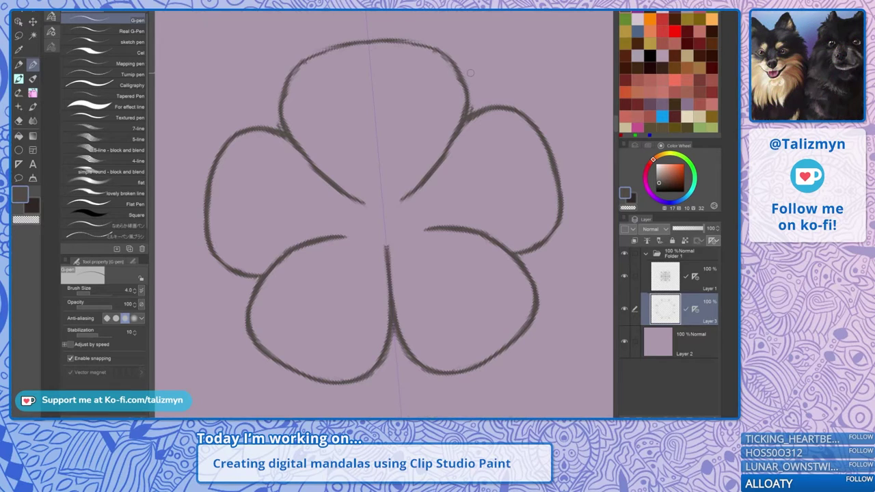
drag(432, 143, 424, 62)
Erase rough edges along the two lower petals and around the notch between them with the Hard eraser, undoing a misplaced stroke
click(19, 121)
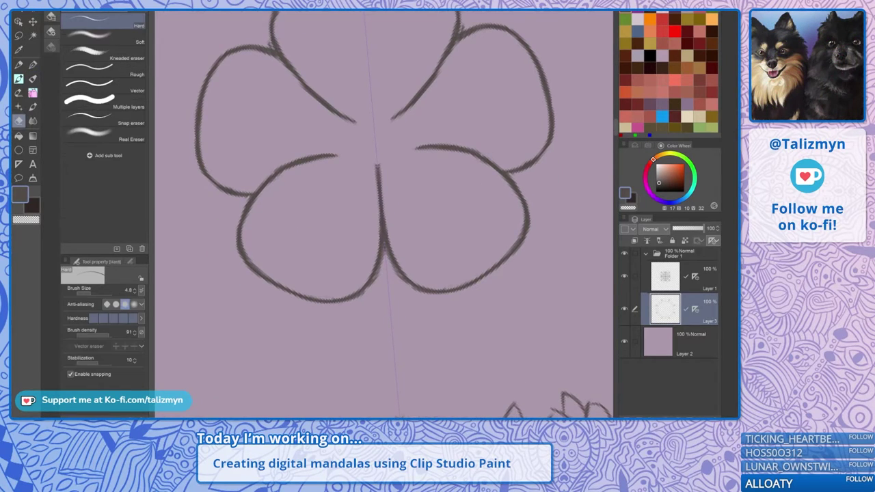
drag(435, 245, 435, 224)
scroll(435, 224, up, 1)
mouse_move(370, 240)
mouse_down()
mouse_move(407, 290)
mouse_move(368, 232)
mouse_move(359, 262)
mouse_up()
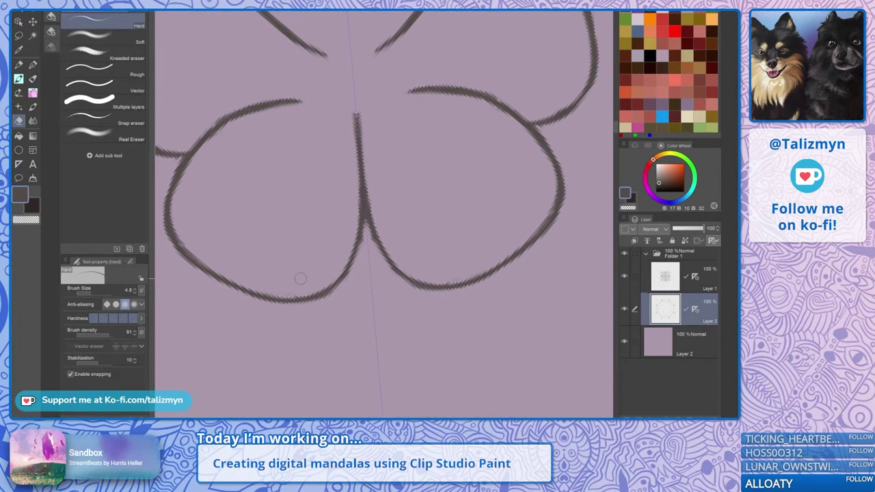
mouse_move(300, 279)
mouse_down()
mouse_move(204, 276)
mouse_move(191, 233)
mouse_up()
key(ctrl+z)
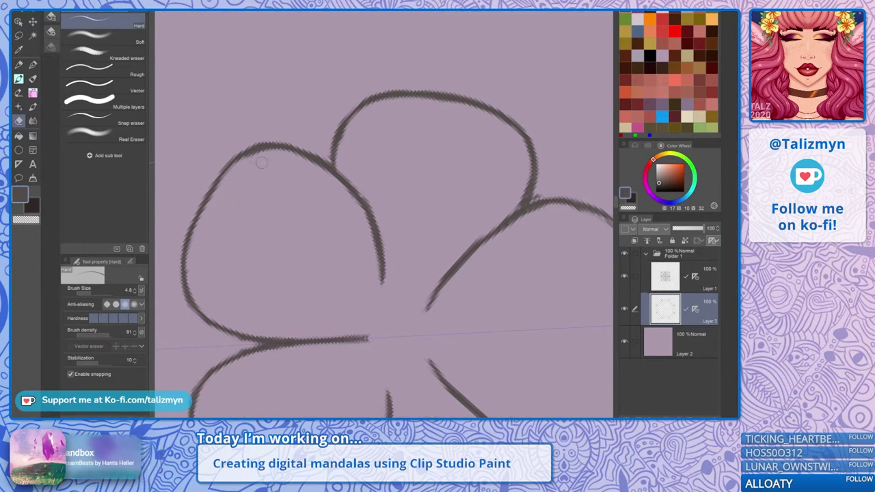
drag(389, 301, 398, 154)
drag(479, 273, 484, 165)
drag(383, 233, 422, 187)
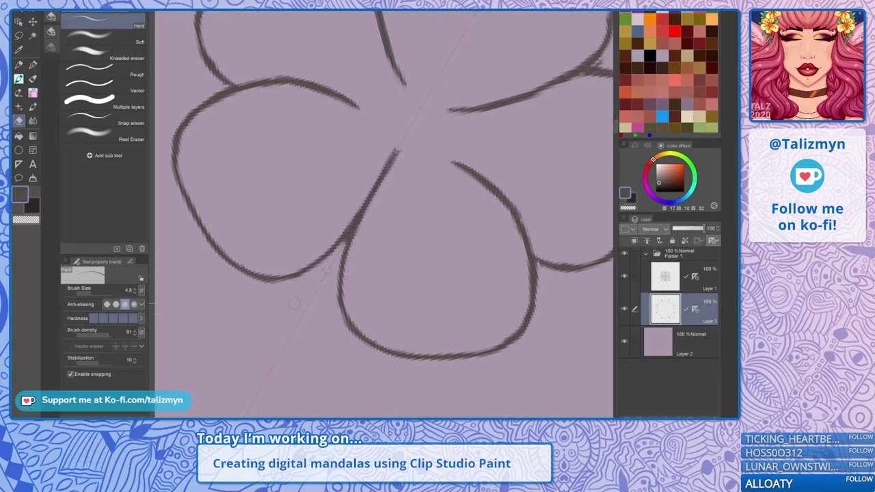
Erase rough edges along the lower petals' borders with the side petals and around the upper petal's outline
scroll(385, 214, down, 3)
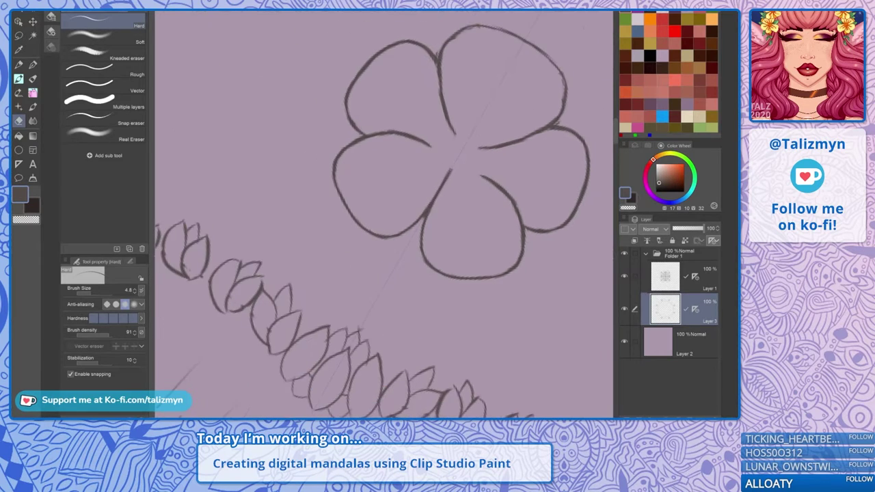
drag(205, 198, 567, 219)
scroll(457, 277, up, 4)
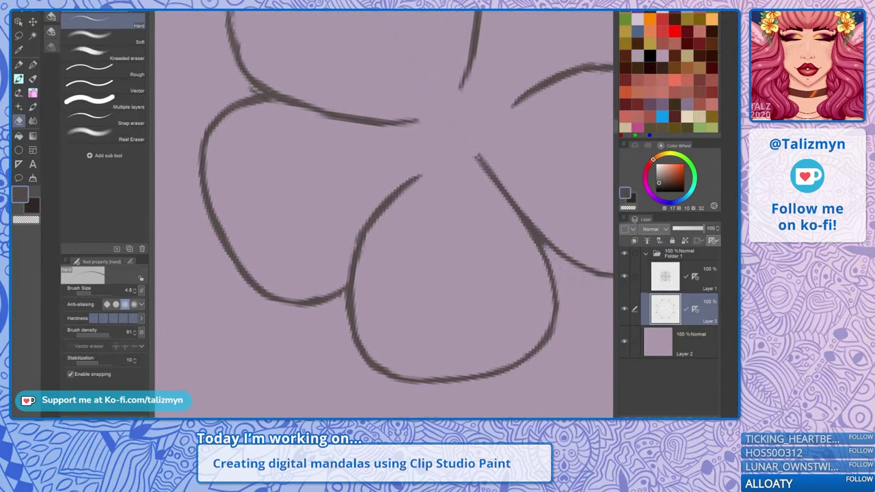
drag(361, 290, 363, 284)
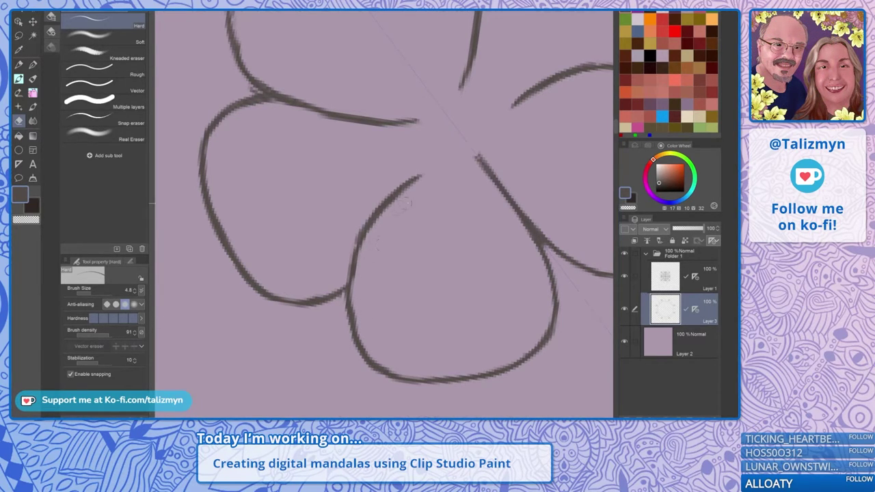
drag(452, 137, 468, 224)
drag(268, 170, 281, 294)
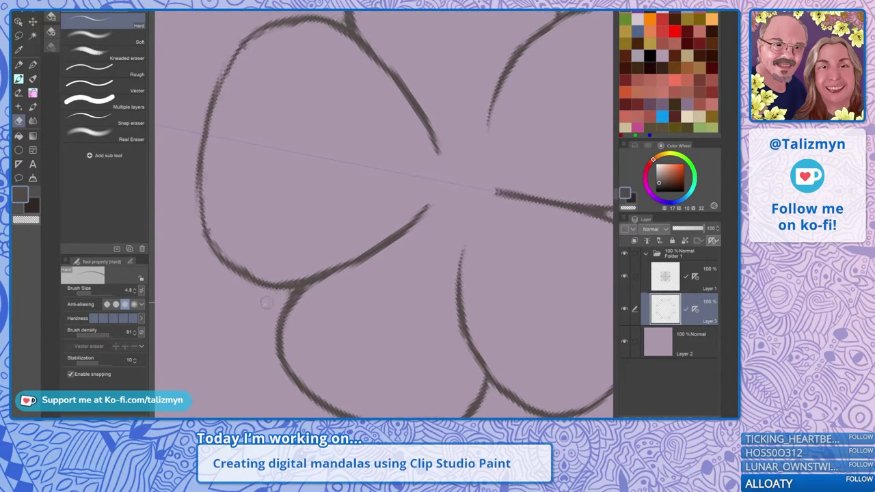
Erase the rough edge along a petal's outer outline with the hard eraser
drag(211, 233, 252, 269)
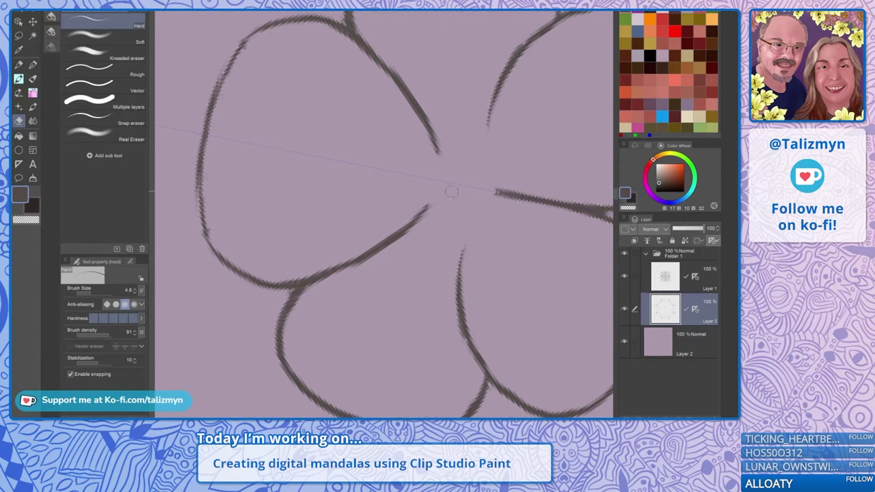
scroll(451, 193, down, 1)
scroll(487, 175, down, 5)
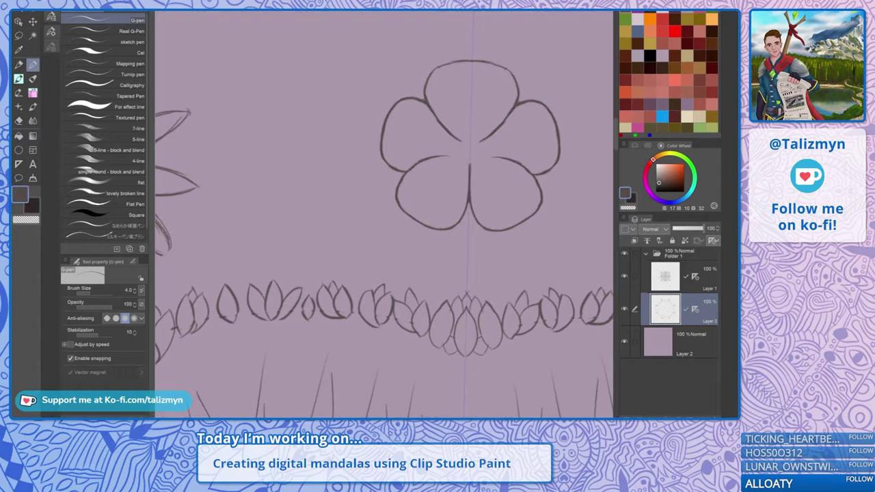
Draw an arc across the bases of the flower's upper and side petals with the G-pen to start its centre
scroll(504, 161, up, 4)
drag(504, 161, 492, 201)
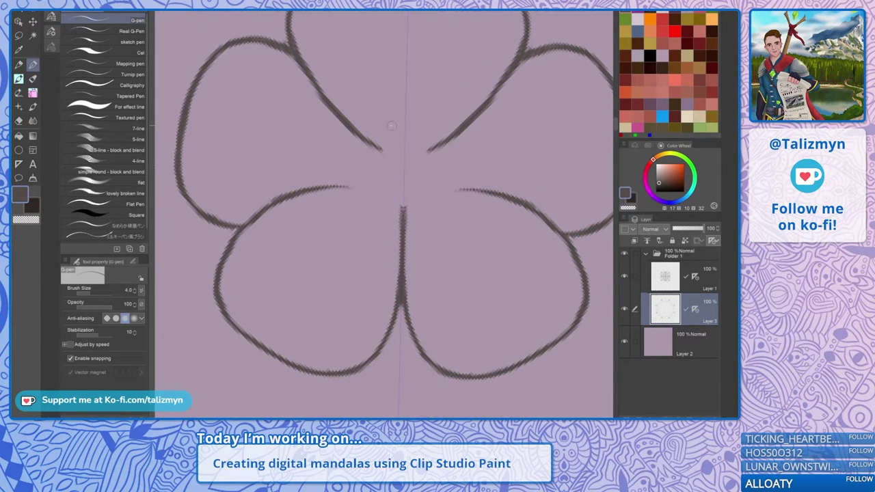
drag(402, 97, 334, 122)
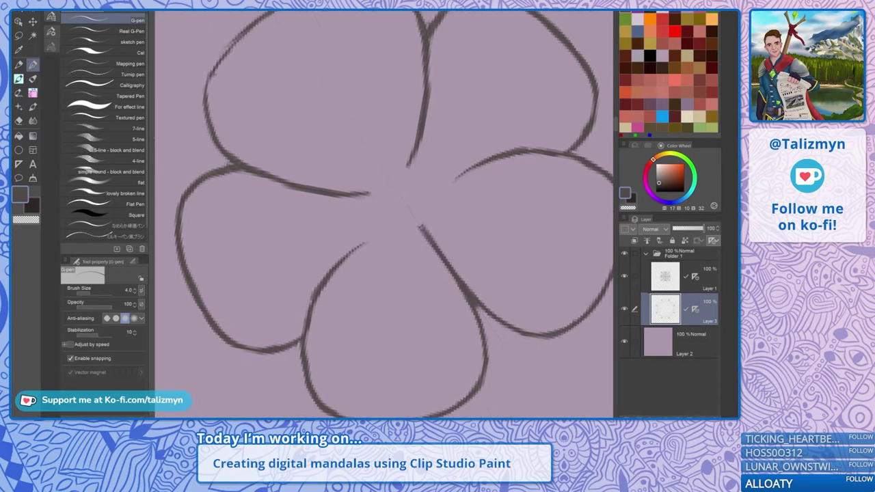
mouse_move(350, 190)
mouse_down()
mouse_move(407, 139)
mouse_move(350, 189)
mouse_up()
key(ctrl+z)
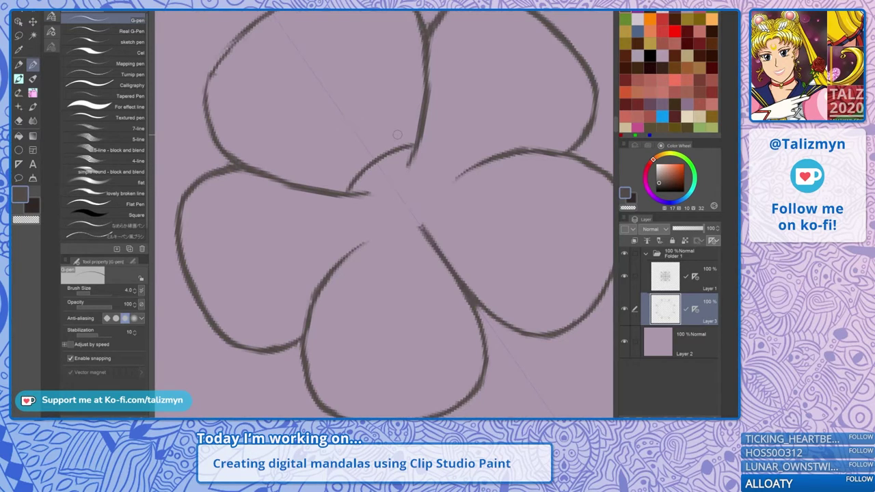
drag(397, 135, 480, 100)
mouse_move(402, 101)
mouse_down()
mouse_move(360, 130)
mouse_move(382, 110)
mouse_move(379, 80)
mouse_move(408, 65)
mouse_up()
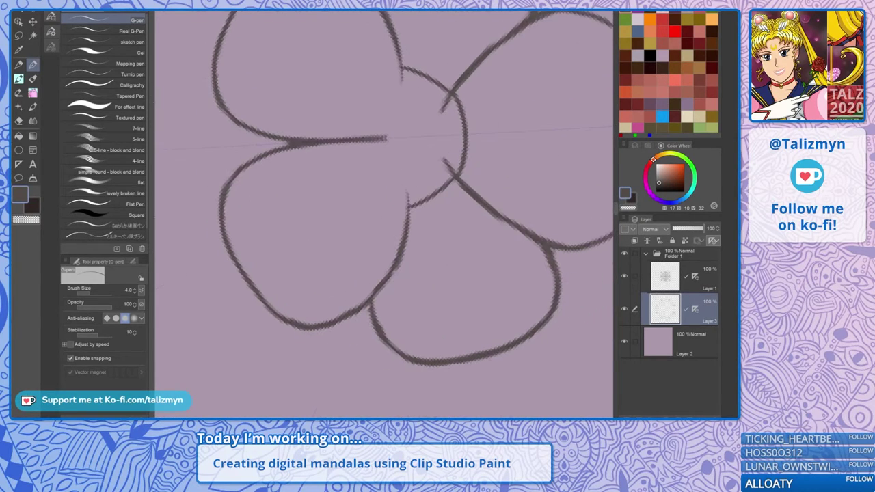
mouse_move(360, 137)
mouse_down()
mouse_move(402, 70)
mouse_move(360, 140)
mouse_move(400, 69)
mouse_up()
key(ctrl+z)
mouse_move(357, 137)
mouse_down()
mouse_move(385, 78)
mouse_move(400, 68)
mouse_move(353, 139)
mouse_move(387, 88)
mouse_move(376, 97)
mouse_up()
key(ctrl+z)
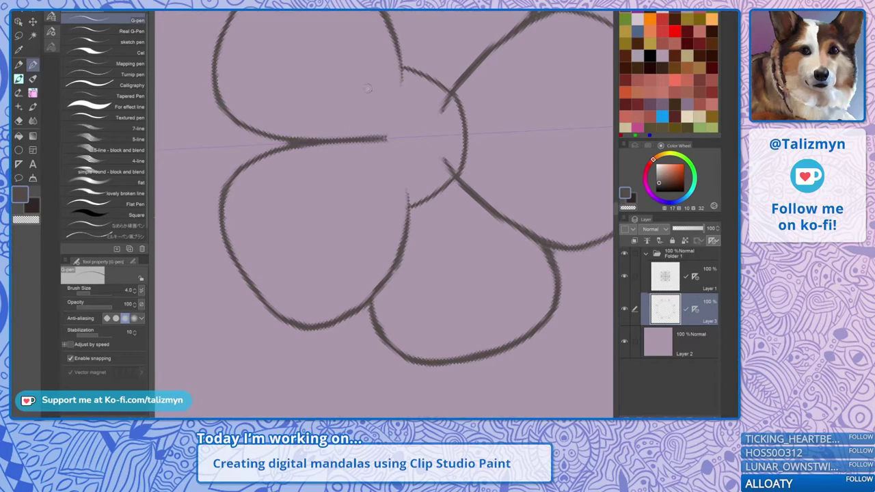
Draw curves across the bases of the two lower petals to close the outline of the flower's centre
drag(347, 137, 399, 67)
mouse_move(355, 122)
mouse_down()
mouse_move(348, 141)
mouse_move(400, 69)
mouse_move(355, 148)
mouse_move(356, 188)
mouse_up()
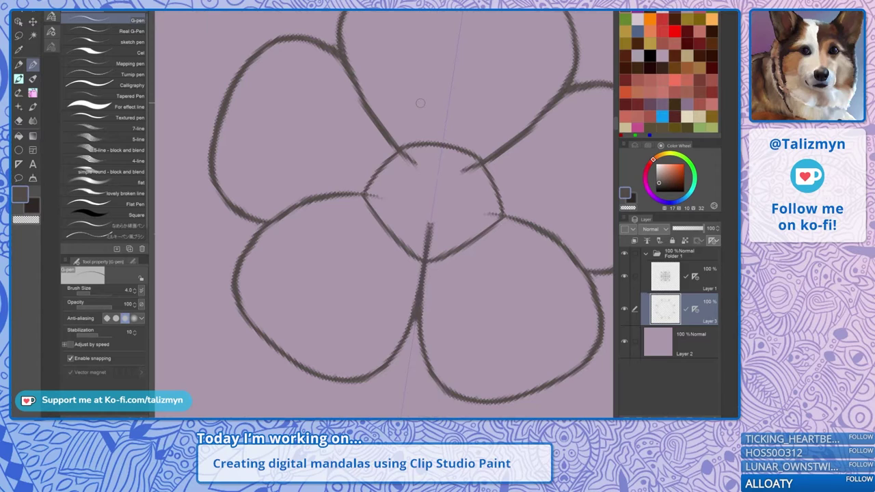
Draw narrow ovals inside the centre where the petals meet, with a small circle between them in the middle
mouse_move(400, 152)
mouse_down()
mouse_move(416, 177)
mouse_move(424, 175)
mouse_move(416, 178)
mouse_up()
drag(432, 123, 489, 144)
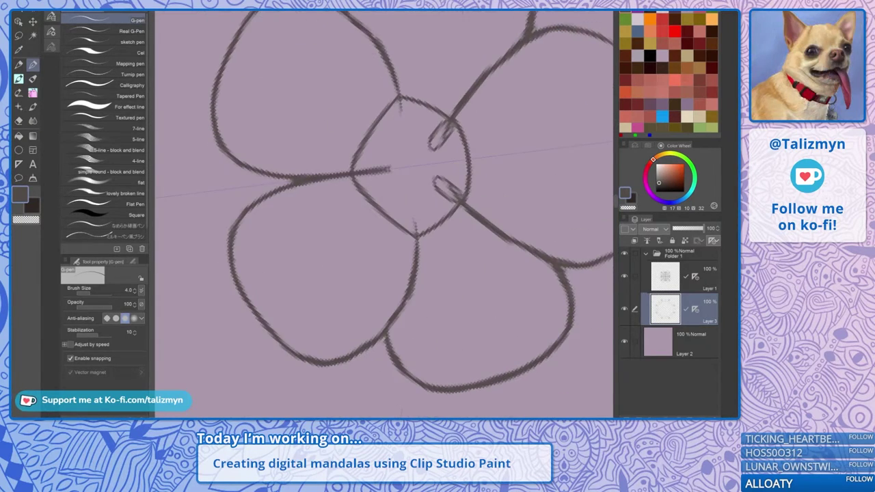
mouse_move(418, 82)
mouse_down()
mouse_move(285, 118)
mouse_move(258, 158)
mouse_move(236, 146)
mouse_up()
drag(439, 217, 439, 253)
drag(372, 199, 421, 197)
drag(421, 197, 376, 201)
mouse_move(425, 180)
mouse_down()
mouse_move(428, 207)
mouse_move(441, 215)
mouse_up()
mouse_move(421, 192)
mouse_down()
mouse_move(456, 180)
mouse_move(423, 192)
mouse_move(434, 211)
mouse_up()
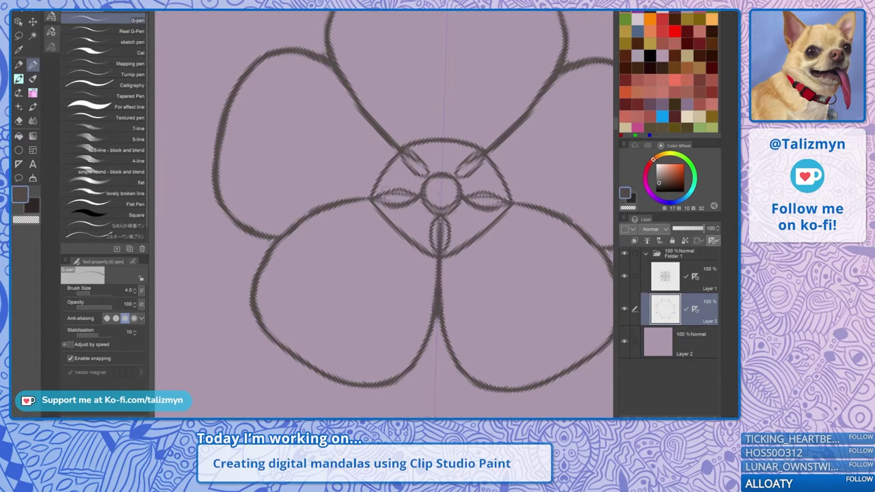
Redraw the ovals in the flower's centre with bolder lines, extending the side and upper ones inward to the small circle
mouse_move(381, 192)
mouse_down()
mouse_move(434, 192)
mouse_move(410, 205)
mouse_up()
drag(375, 200, 410, 205)
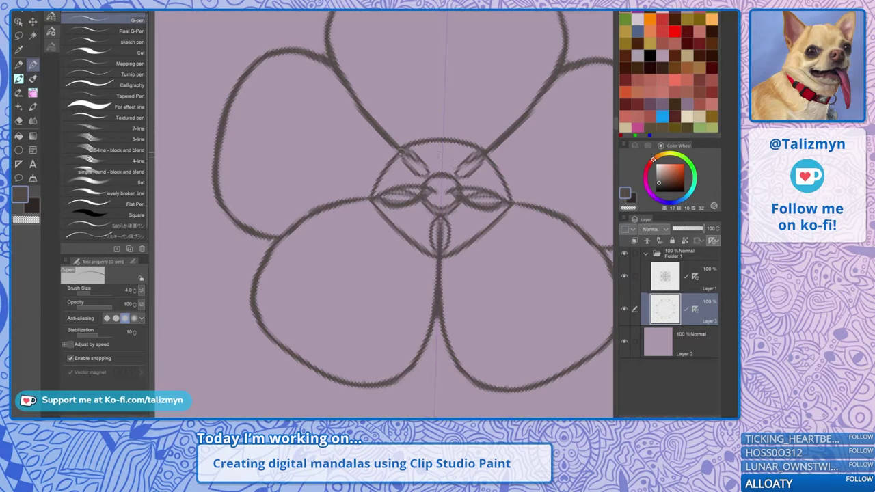
drag(402, 154, 437, 183)
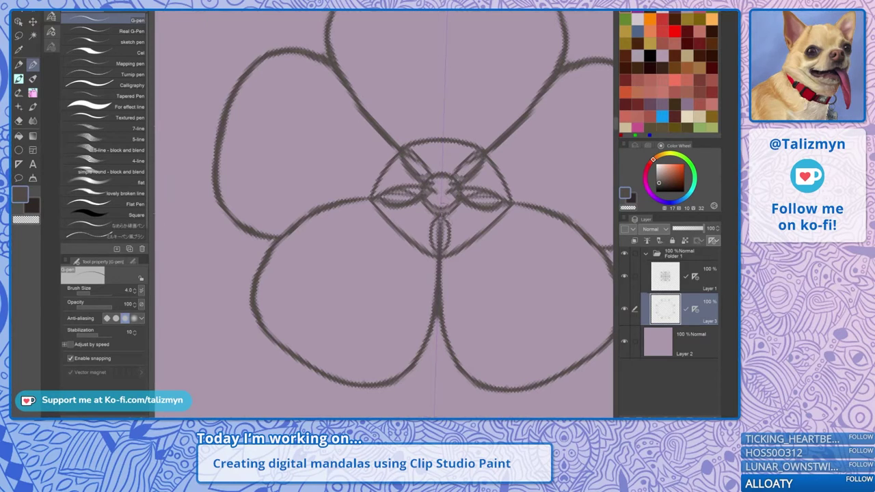
drag(445, 213, 438, 254)
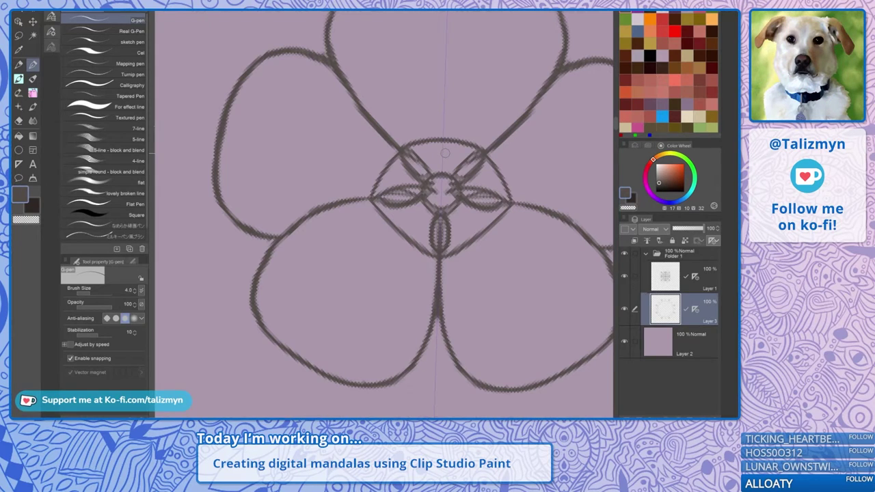
Erase the overlapping lines inside the small central circle and the surrounding ovals with the hard eraser
key(e)
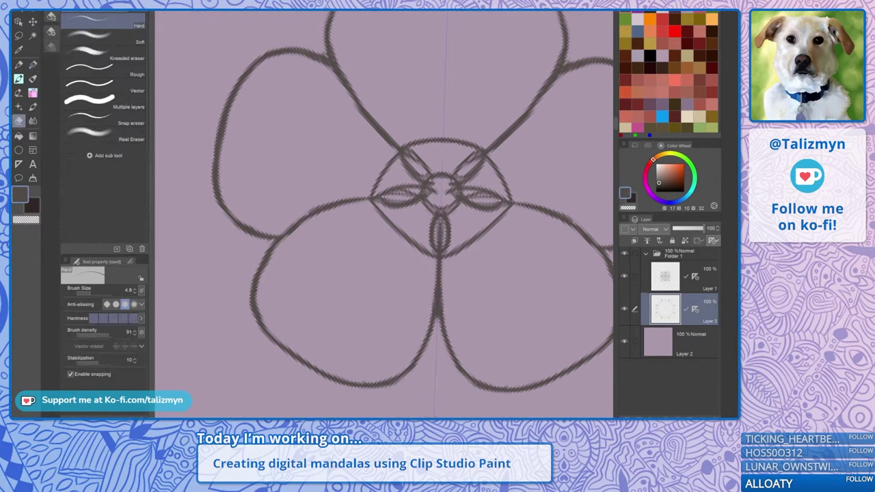
mouse_move(440, 190)
mouse_down()
mouse_move(441, 204)
mouse_move(444, 197)
mouse_move(413, 193)
mouse_up()
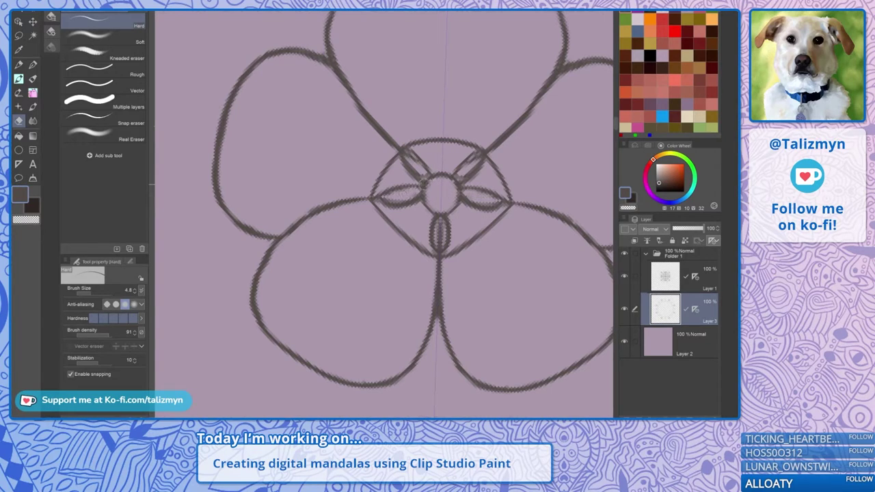
drag(441, 242, 440, 240)
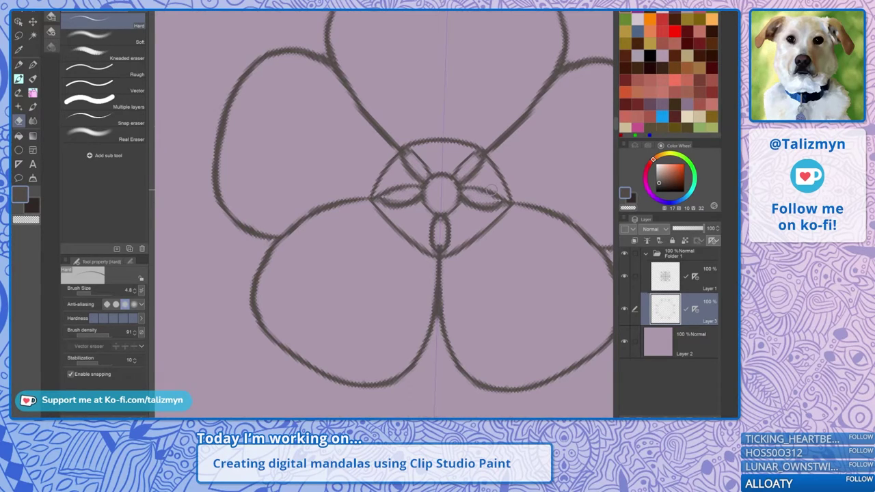
Darken the small central circle with the G-pen and add small pointed shapes around it between the ovals
key(p)
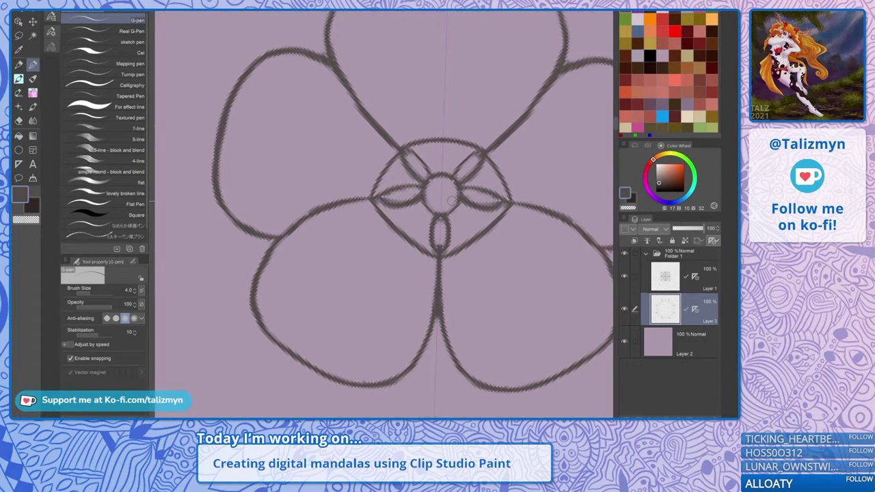
mouse_move(441, 206)
mouse_down()
mouse_move(443, 175)
mouse_move(441, 209)
mouse_move(458, 200)
mouse_move(457, 183)
mouse_up()
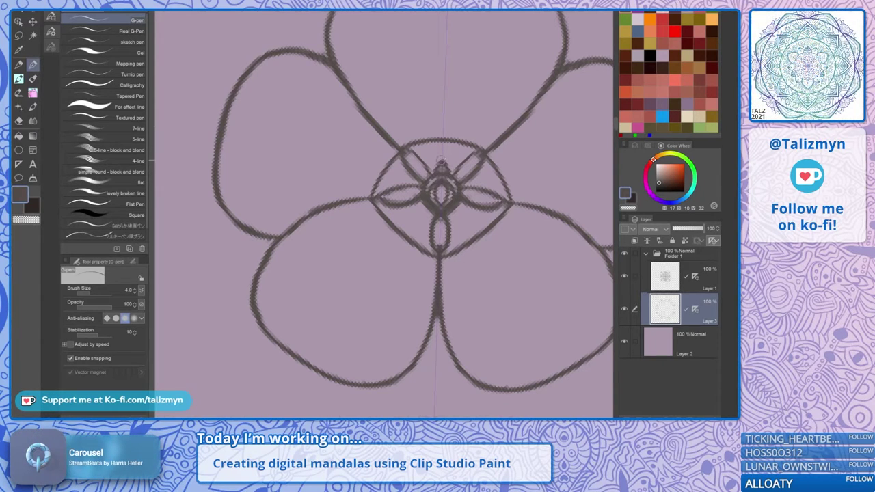
mouse_move(451, 217)
mouse_down()
mouse_move(462, 205)
mouse_move(456, 197)
mouse_up()
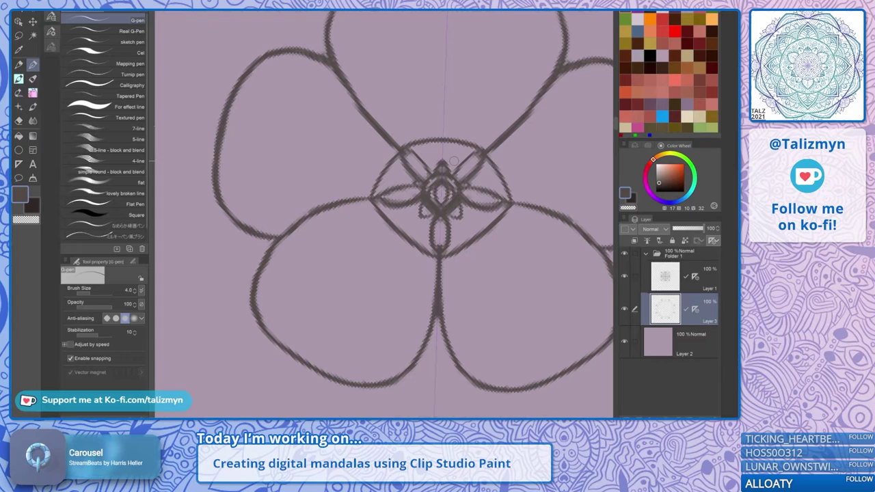
Draw fine curved lines radiating between the ovals out to the edge of the flower's centre
mouse_move(472, 186)
mouse_down()
mouse_move(489, 162)
mouse_move(480, 183)
mouse_move(506, 195)
mouse_up()
mouse_move(452, 168)
mouse_down()
mouse_move(477, 142)
mouse_move(452, 170)
mouse_move(455, 140)
mouse_up()
mouse_move(452, 214)
mouse_down()
mouse_move(457, 250)
mouse_move(466, 209)
mouse_move(495, 219)
mouse_move(461, 212)
mouse_move(470, 207)
mouse_move(469, 240)
mouse_move(457, 214)
mouse_move(472, 219)
mouse_move(481, 239)
mouse_up()
mouse_move(488, 184)
mouse_down()
mouse_move(494, 147)
mouse_move(427, 194)
mouse_move(445, 201)
mouse_move(479, 152)
mouse_move(457, 168)
mouse_move(472, 176)
mouse_move(482, 155)
mouse_up()
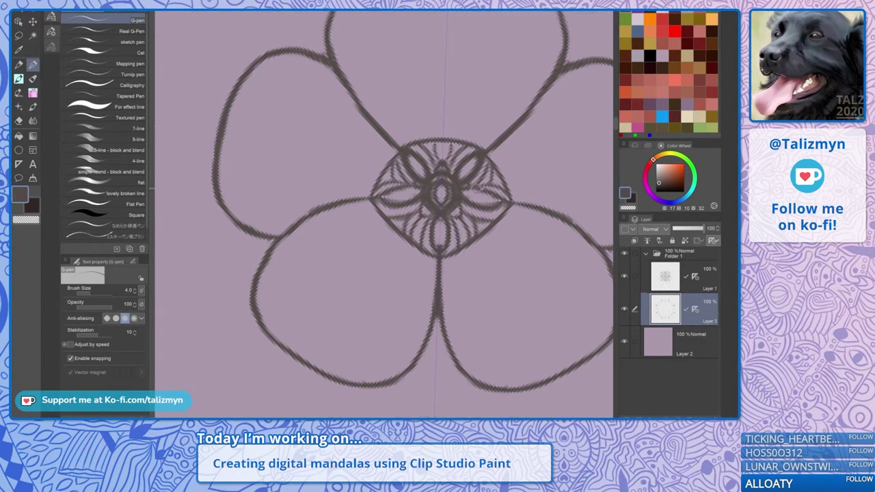
Thicken the outlines of the ovals and shade the middle of the flower's centre darker
mouse_move(478, 187)
mouse_down()
mouse_move(507, 200)
mouse_move(491, 206)
mouse_up()
mouse_move(441, 253)
mouse_down()
mouse_move(440, 216)
mouse_move(448, 235)
mouse_up()
mouse_move(463, 197)
mouse_down()
mouse_move(483, 192)
mouse_move(460, 165)
mouse_move(457, 179)
mouse_move(473, 174)
mouse_move(441, 201)
mouse_up()
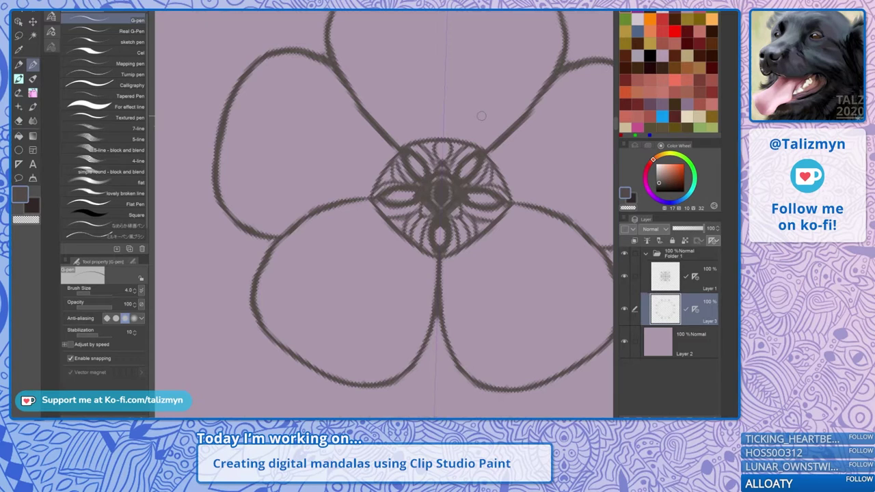
Thicken the outer outline of the flower's centre
scroll(482, 117, up, 1)
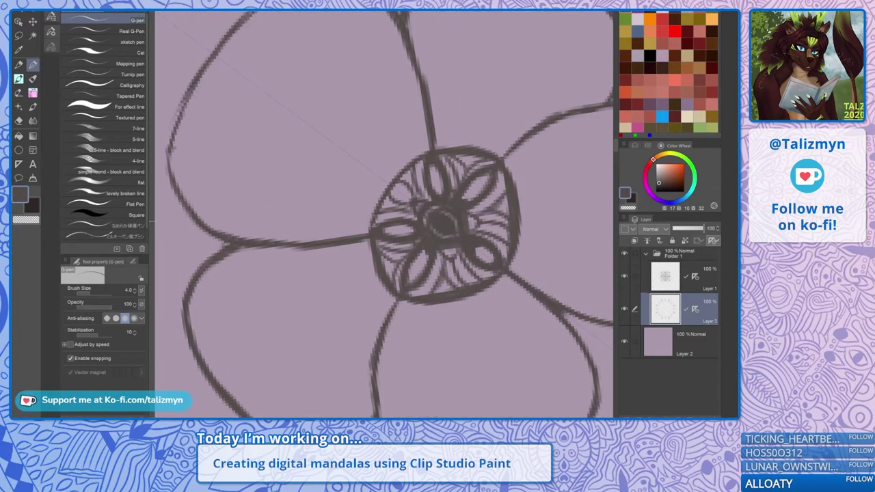
mouse_move(373, 239)
mouse_down()
mouse_move(385, 188)
mouse_move(409, 165)
mouse_up()
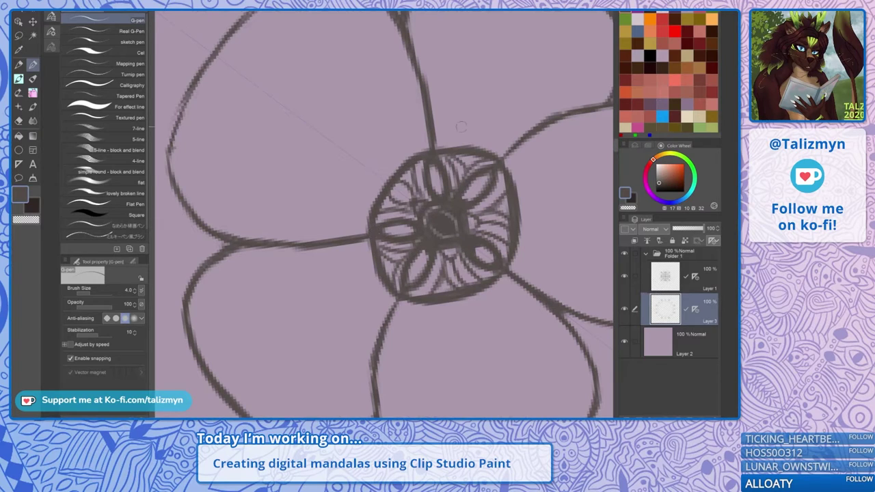
scroll(462, 126, down, 2)
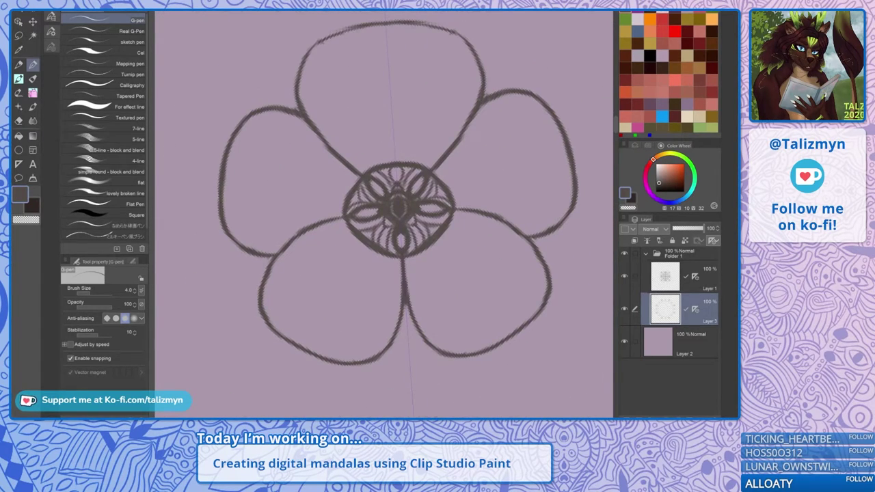
Redraw the outer edge of the upper petal as a smooth, even line and erase the stray marks beside it
scroll(463, 208, up, 1)
drag(463, 209, 445, 236)
drag(369, 237, 514, 307)
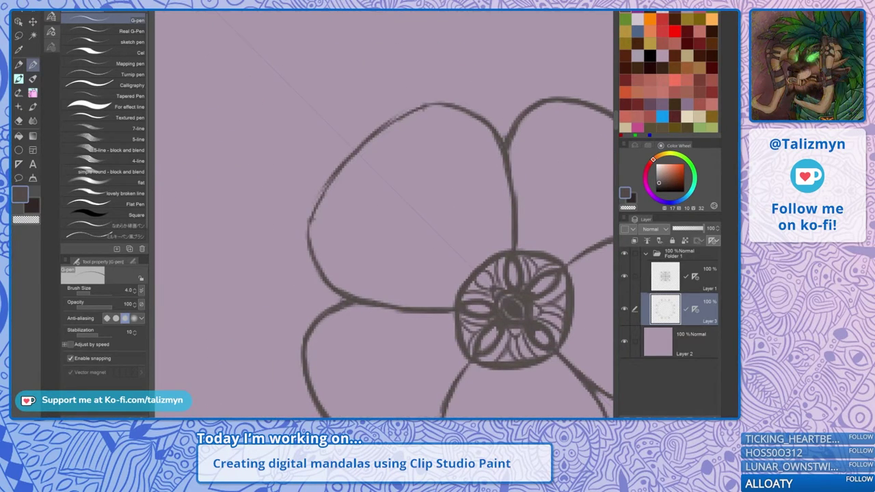
mouse_move(318, 265)
mouse_down()
mouse_move(329, 185)
mouse_move(375, 139)
mouse_up()
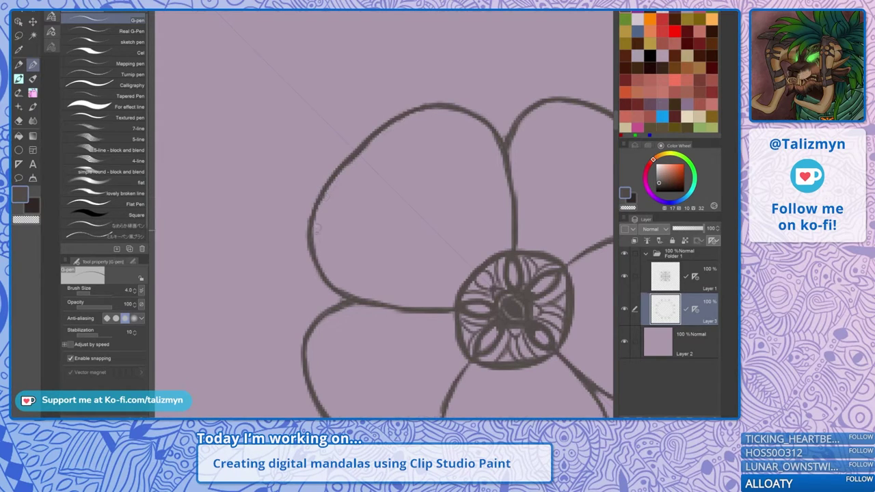
drag(315, 229, 374, 132)
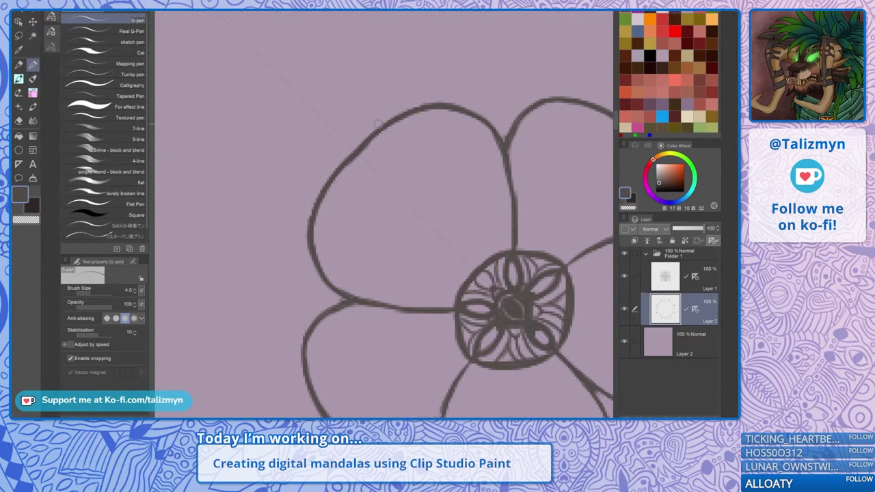
key(e)
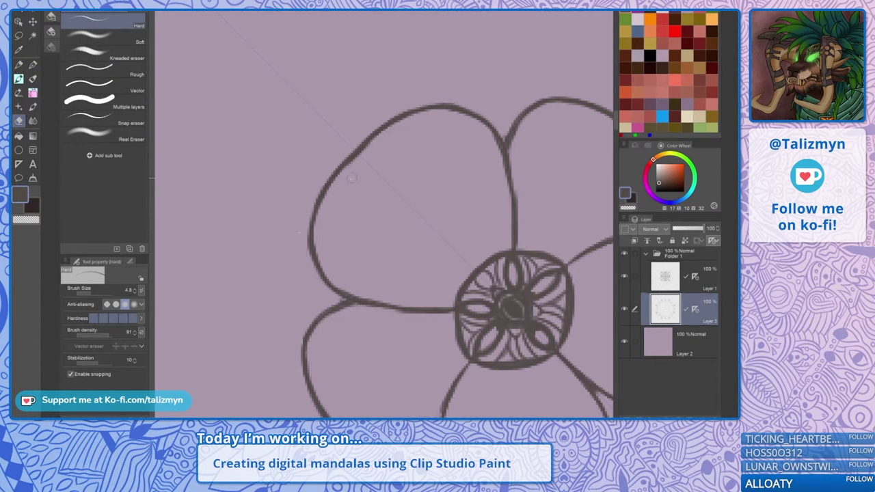
scroll(358, 155, down, 2)
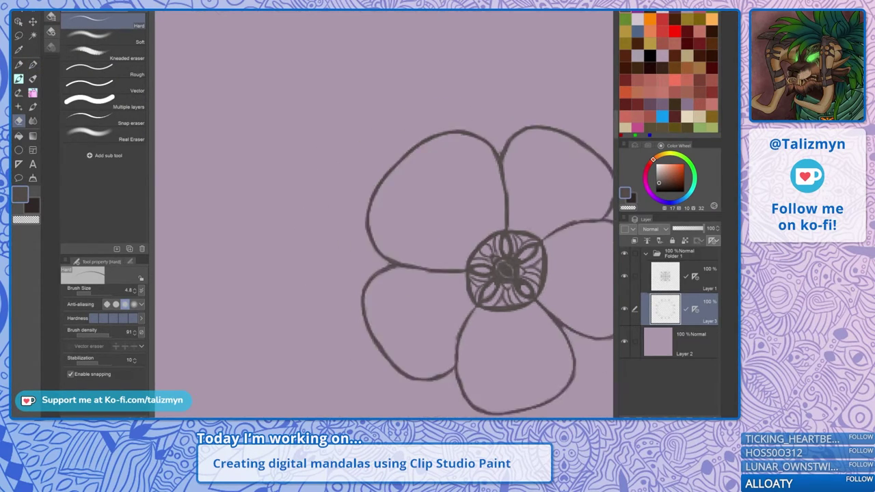
Thicken the lines separating the upper petal from the side petals with the G-pen
scroll(470, 182, up, 2)
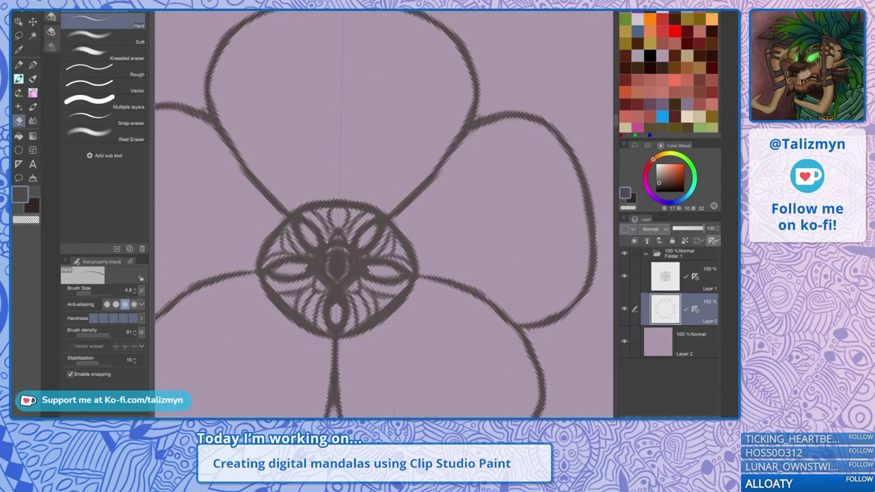
key(p)
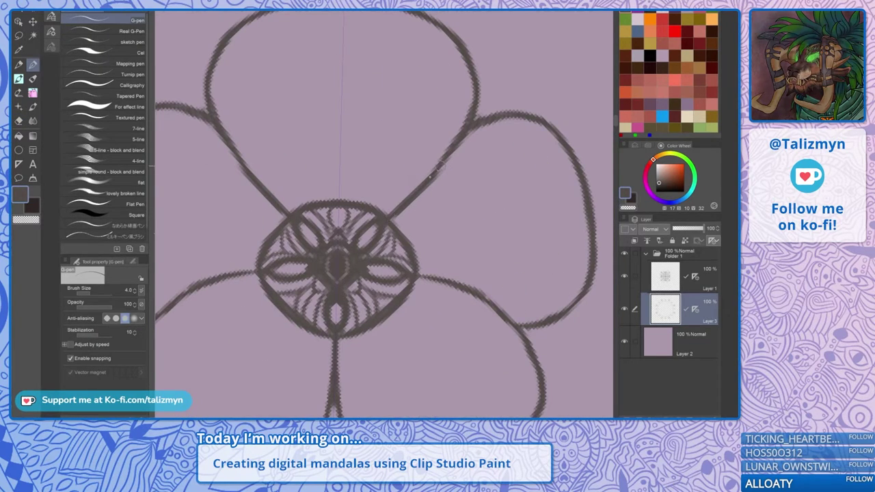
mouse_move(466, 127)
mouse_down()
mouse_move(389, 223)
mouse_move(451, 146)
mouse_move(492, 119)
mouse_move(453, 144)
mouse_move(505, 116)
mouse_move(449, 150)
mouse_move(389, 222)
mouse_move(457, 139)
mouse_up()
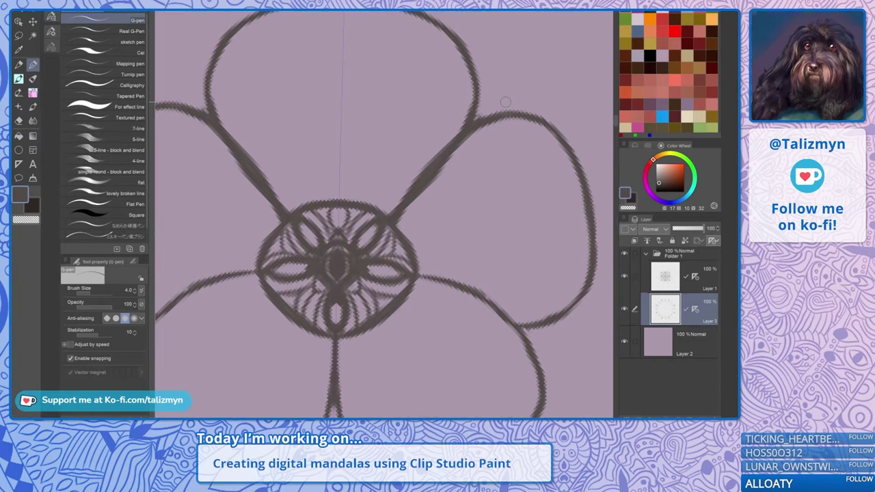
scroll(506, 101, down, 5)
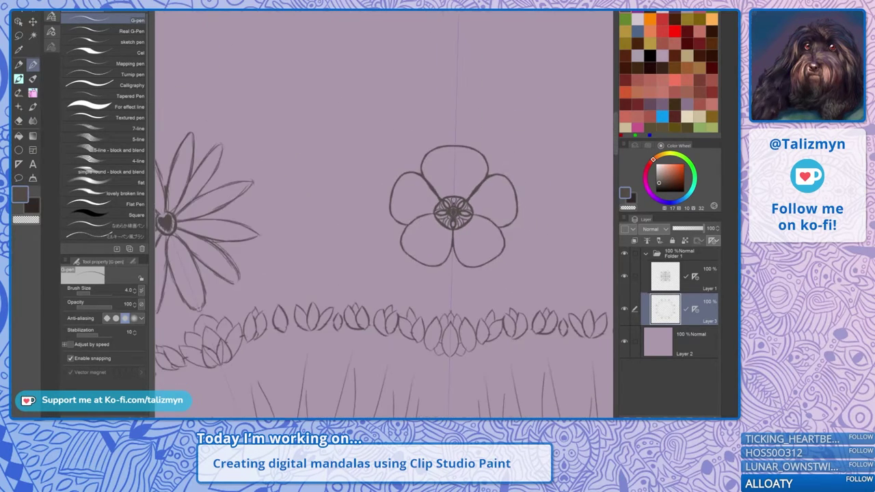
scroll(479, 205, up, 3)
scroll(479, 214, down, 2)
drag(351, 381, 398, 225)
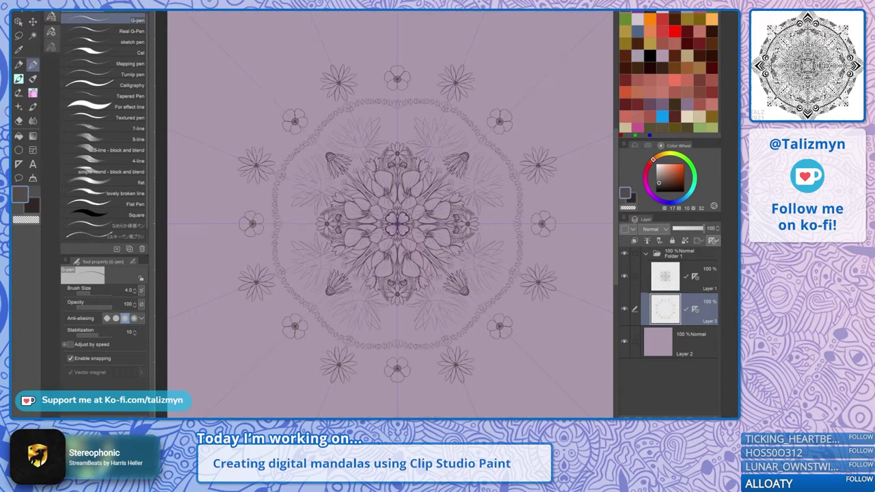
scroll(484, 95, up, 5)
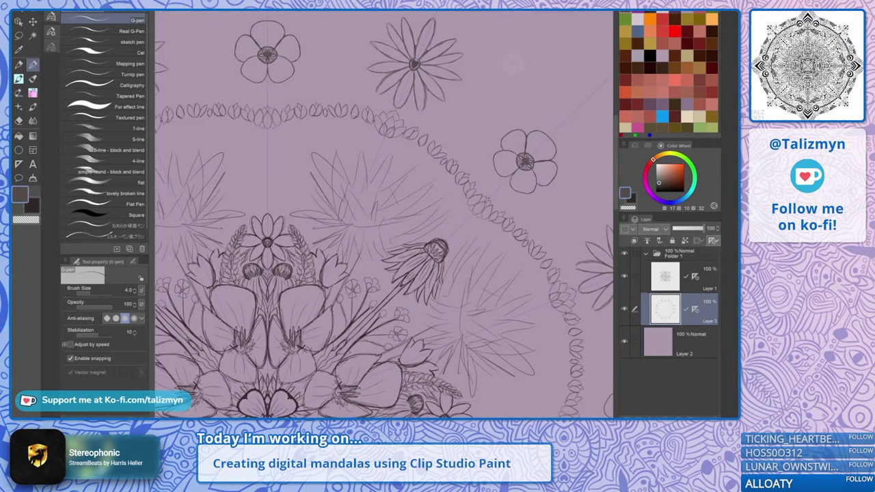
Draw two pointed leaves with midribs on each side beneath the narrow-petalled flower in the outer ring
scroll(481, 153, up, 2)
drag(383, 185, 415, 276)
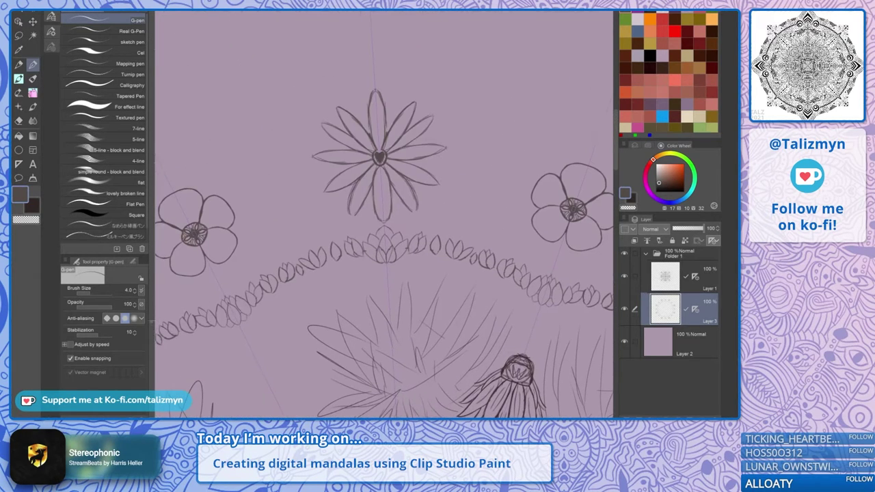
scroll(430, 188, up, 3)
mouse_move(363, 229)
mouse_down()
mouse_move(380, 208)
mouse_move(474, 183)
mouse_move(418, 241)
mouse_move(384, 251)
mouse_move(361, 247)
mouse_up()
drag(449, 227, 497, 262)
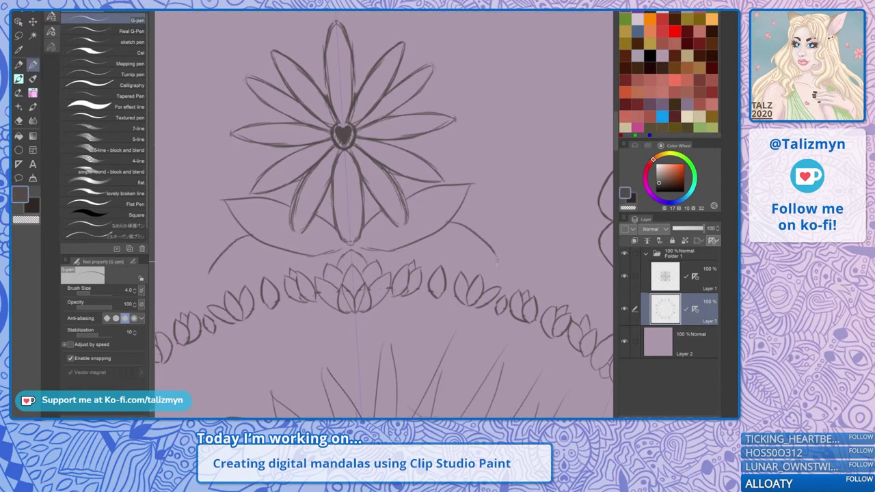
mouse_move(421, 252)
mouse_down()
mouse_move(497, 257)
mouse_move(460, 261)
mouse_up()
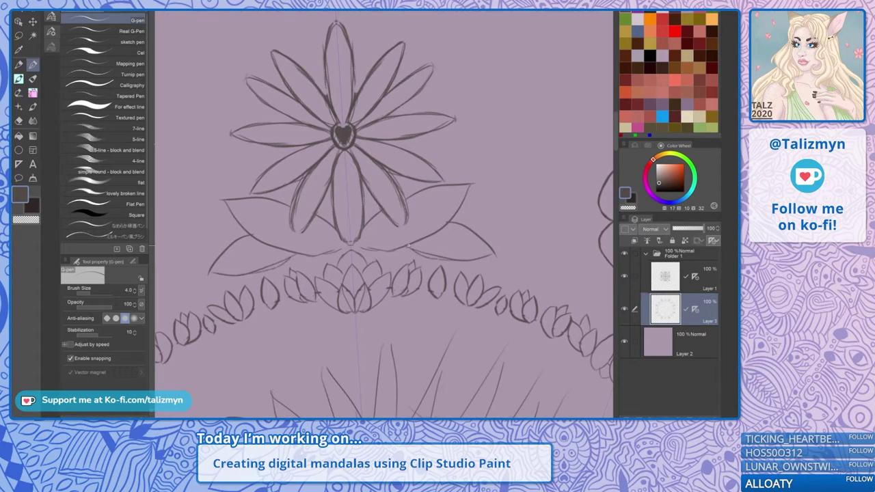
drag(362, 247, 444, 227)
drag(365, 242, 462, 186)
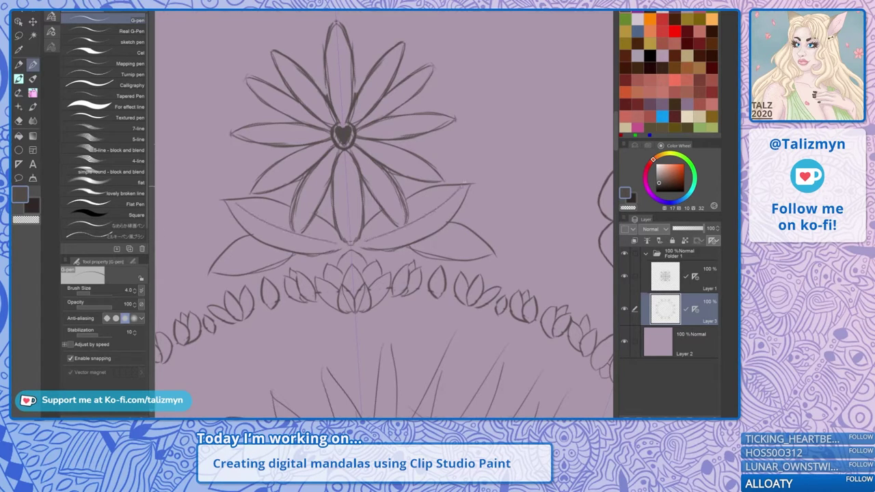
mouse_move(425, 239)
mouse_down()
mouse_move(483, 249)
mouse_move(311, 201)
mouse_move(271, 201)
mouse_up()
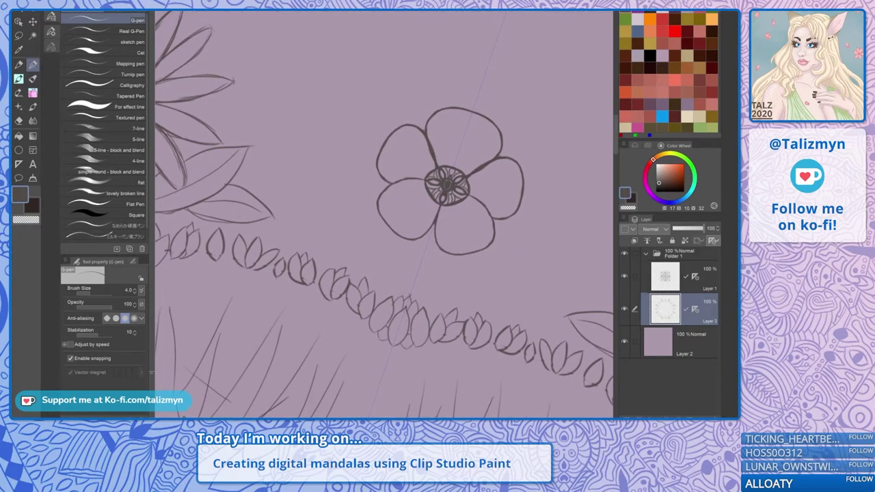
drag(429, 246, 485, 260)
drag(371, 217, 427, 255)
key(ctrl+z)
key(ctrl+z)
drag(374, 210, 391, 237)
key(ctrl+z)
key(ctrl+z)
key(ctrl+z)
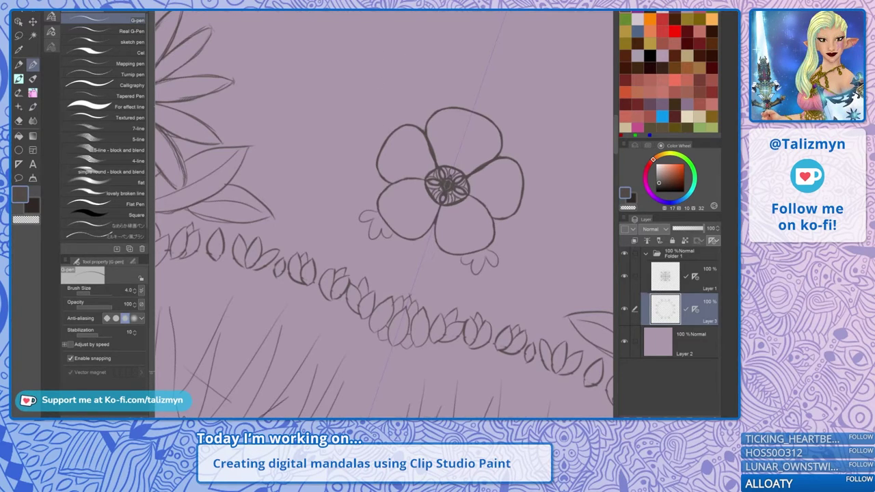
key(ctrl+z)
key(ctrl+z)
Draw a ring of pointed outer petals behind the rounded petals of the five-petalled flower
mouse_move(378, 177)
mouse_down()
mouse_move(346, 181)
mouse_move(334, 195)
mouse_move(381, 207)
mouse_up()
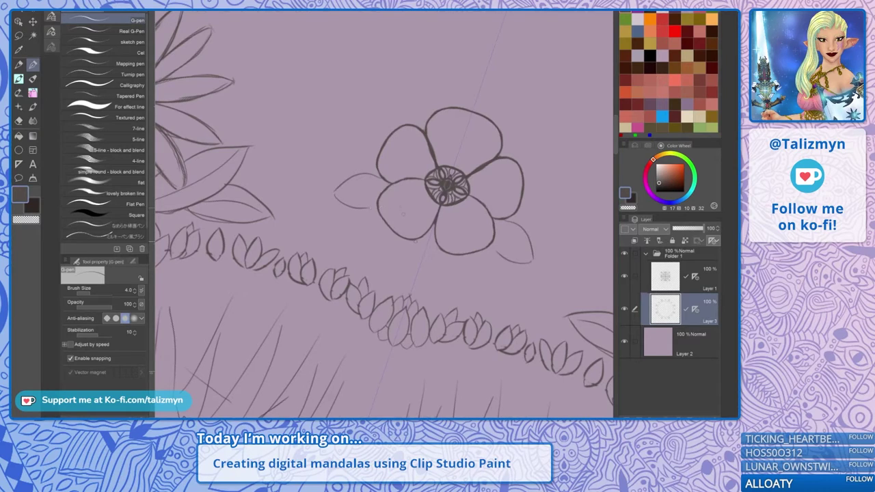
drag(408, 242, 414, 277)
drag(441, 253, 414, 277)
mouse_move(407, 123)
mouse_down()
mouse_move(398, 99)
mouse_move(426, 111)
mouse_move(485, 72)
mouse_up()
mouse_move(493, 112)
mouse_down()
mouse_move(527, 113)
mouse_move(521, 130)
mouse_move(556, 178)
mouse_move(525, 192)
mouse_move(554, 212)
mouse_move(561, 232)
mouse_up()
drag(461, 254, 465, 290)
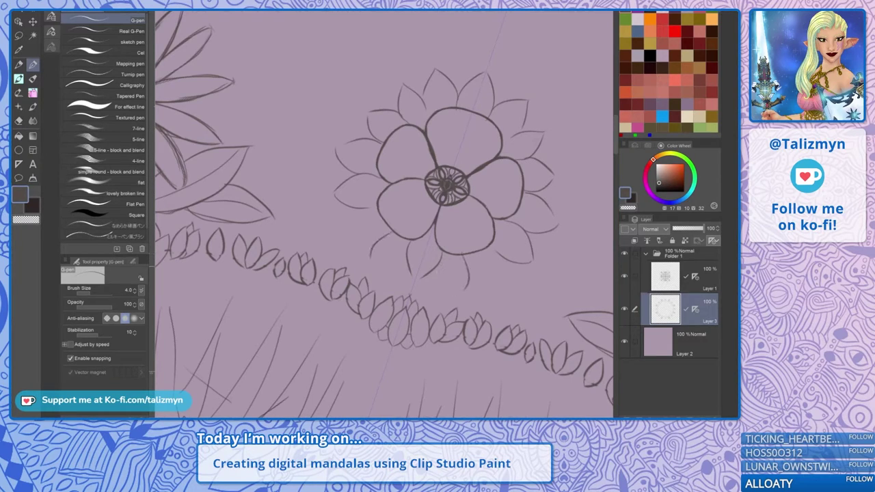
mouse_move(436, 264)
mouse_down()
mouse_move(465, 290)
mouse_move(500, 281)
mouse_up()
drag(495, 250, 500, 281)
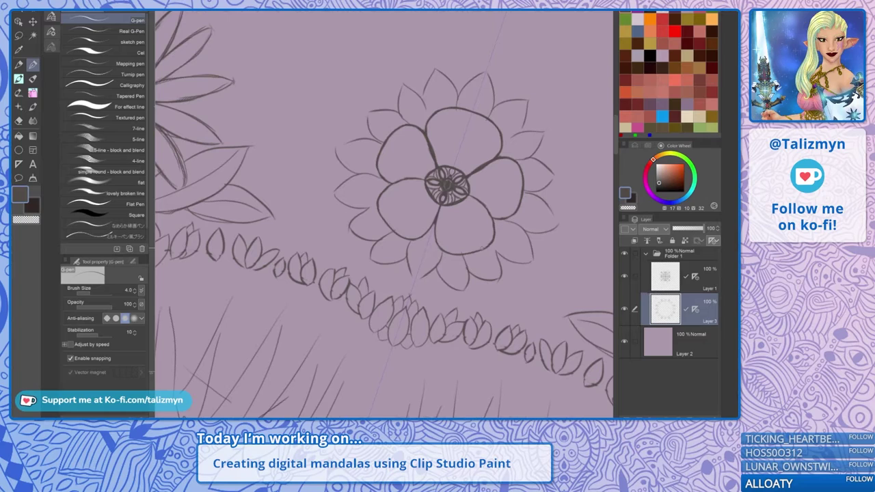
Add short midrib lines to the pointed outer petals and darken the lower edge of one side petal
mouse_move(471, 113)
mouse_down()
mouse_move(481, 81)
mouse_move(441, 110)
mouse_move(435, 87)
mouse_up()
drag(415, 124, 409, 101)
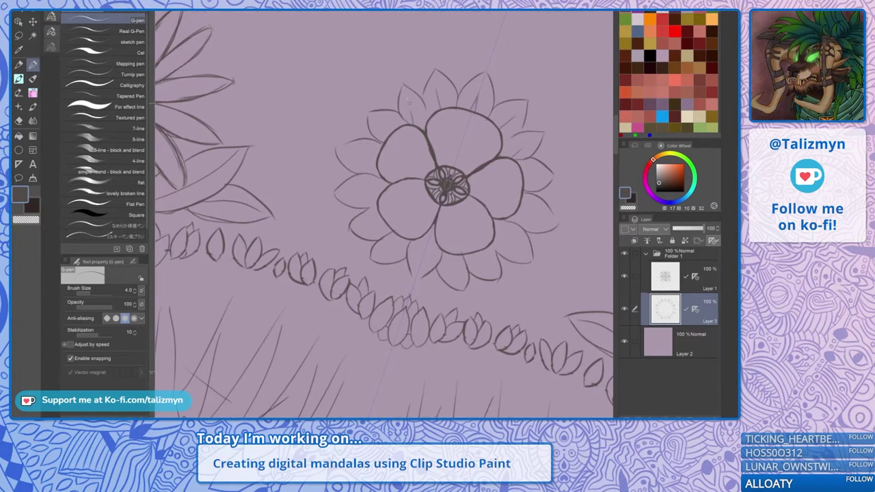
drag(373, 158, 356, 159)
drag(379, 188, 358, 189)
mouse_move(360, 228)
mouse_down()
mouse_move(390, 238)
mouse_move(346, 235)
mouse_up()
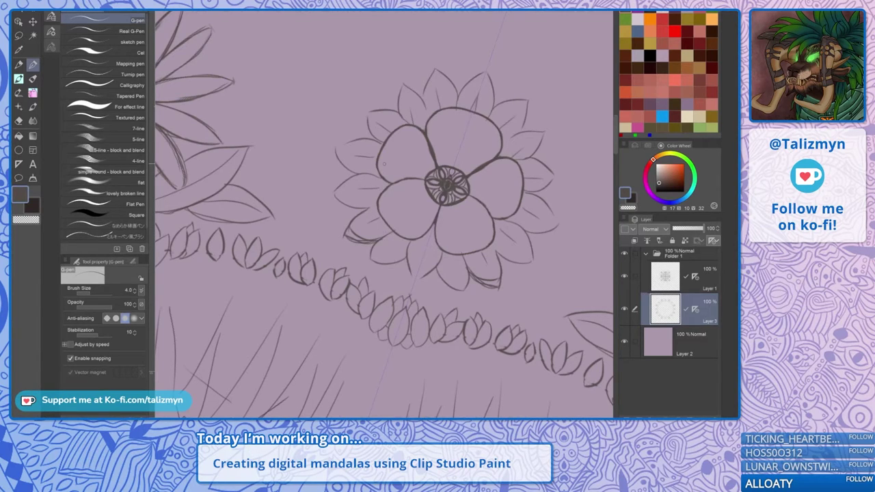
Erase the surplus lines inside the darkened lower edge of the pointed petal
key(ctrl+plus)
key(e)
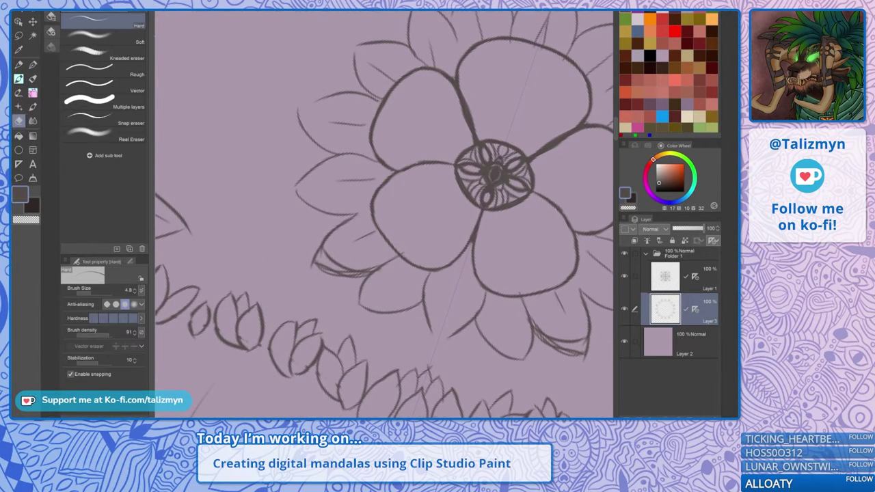
mouse_move(319, 257)
mouse_down()
mouse_move(343, 261)
mouse_move(366, 270)
mouse_up()
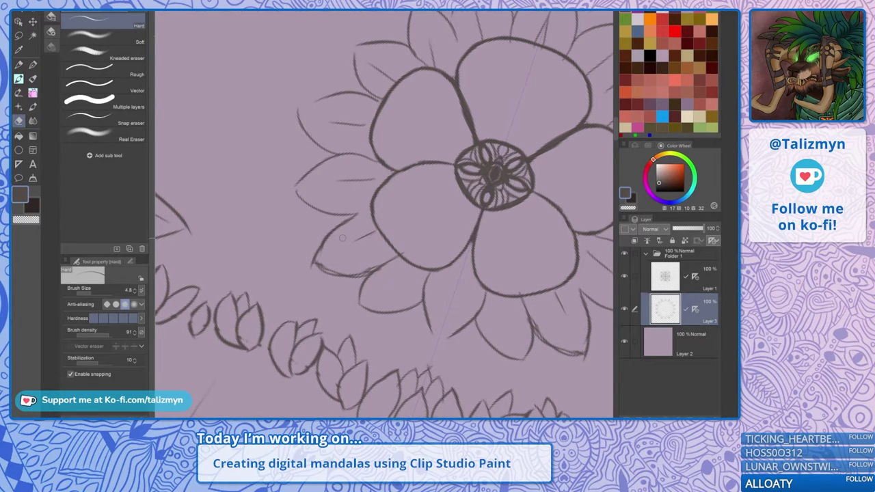
Thicken the outlines of the pointed petals along the flower's lower side and add their midribs with the G-pen
key(p)
drag(410, 269, 365, 299)
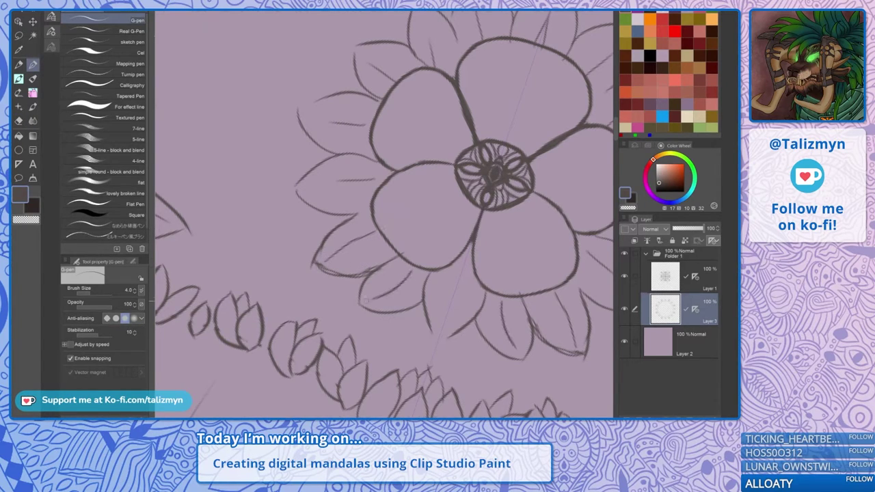
drag(459, 281, 444, 319)
key(ctrl+z)
mouse_move(465, 260)
mouse_down()
mouse_move(442, 327)
mouse_move(418, 222)
mouse_move(274, 209)
mouse_up()
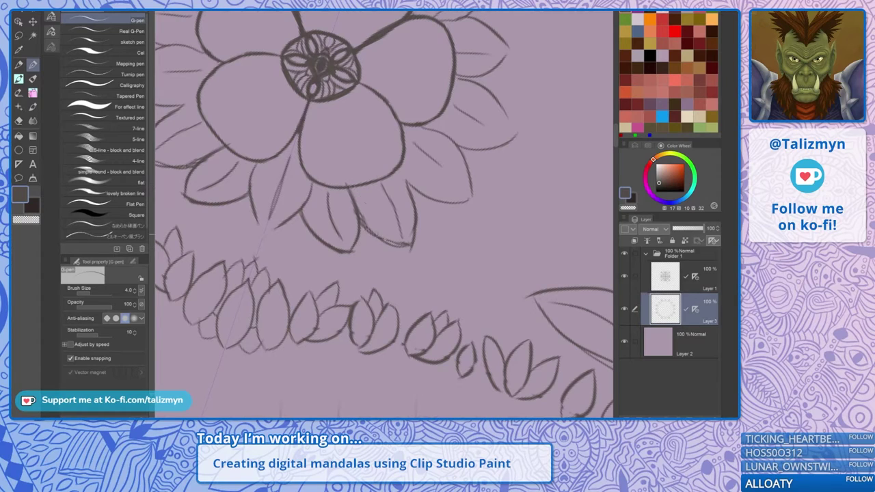
drag(377, 234, 412, 246)
mouse_move(416, 215)
mouse_down()
mouse_move(402, 167)
mouse_move(446, 203)
mouse_move(472, 201)
mouse_move(436, 124)
mouse_move(468, 197)
mouse_up()
mouse_move(282, 186)
mouse_down()
mouse_move(268, 221)
mouse_move(283, 213)
mouse_up()
Thicken the outlines of the pointed petals around the upper rounded petal
drag(322, 168, 409, 328)
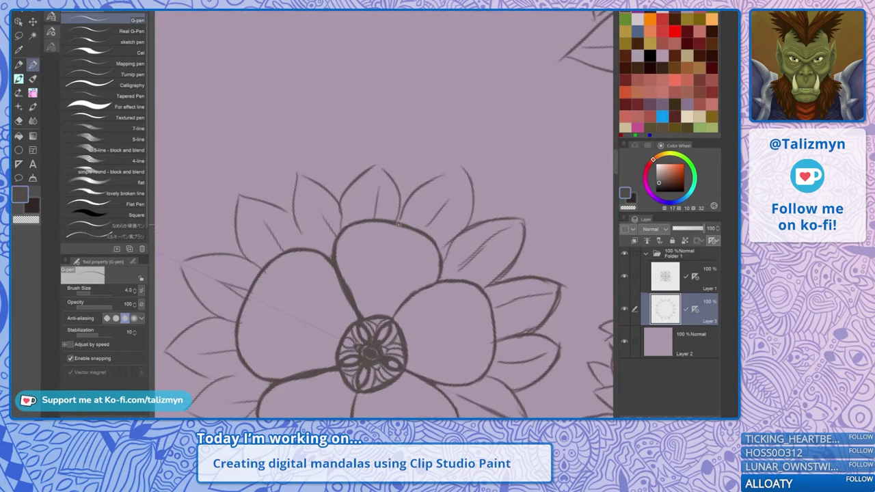
mouse_move(398, 224)
mouse_down()
mouse_move(462, 171)
mouse_move(469, 218)
mouse_move(458, 175)
mouse_up()
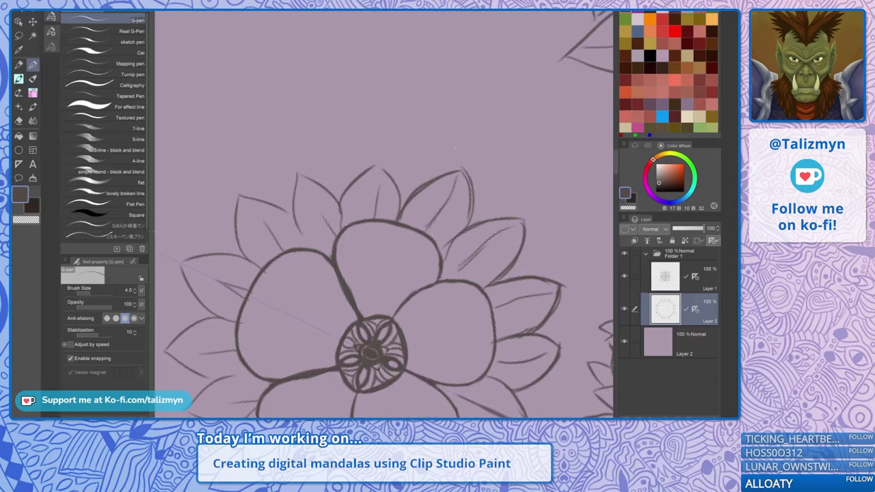
drag(340, 216, 374, 166)
mouse_move(372, 167)
mouse_down()
mouse_move(346, 195)
mouse_move(341, 218)
mouse_up()
mouse_move(398, 219)
mouse_down()
mouse_move(377, 164)
mouse_move(377, 215)
mouse_up()
mouse_move(302, 179)
mouse_down()
mouse_move(333, 239)
mouse_move(342, 212)
mouse_move(294, 216)
mouse_move(314, 249)
mouse_up()
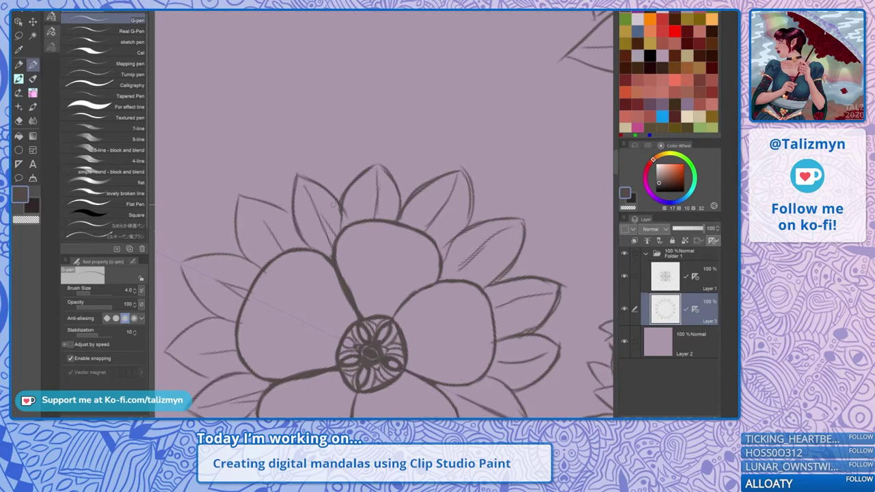
Darken the remaining edges of the upper pointed petals and the midrib of the one on the symmetry axis
mouse_move(333, 205)
mouse_down()
mouse_move(355, 156)
mouse_move(410, 241)
mouse_move(351, 252)
mouse_up()
drag(371, 205, 377, 226)
drag(363, 176, 335, 235)
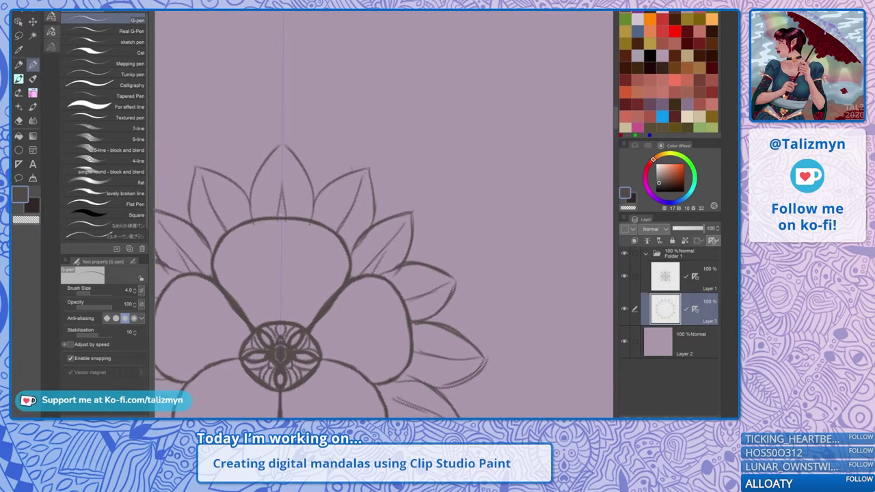
mouse_move(279, 218)
mouse_down()
mouse_move(282, 153)
mouse_move(315, 194)
mouse_move(314, 218)
mouse_up()
scroll(425, 180, down, 5)
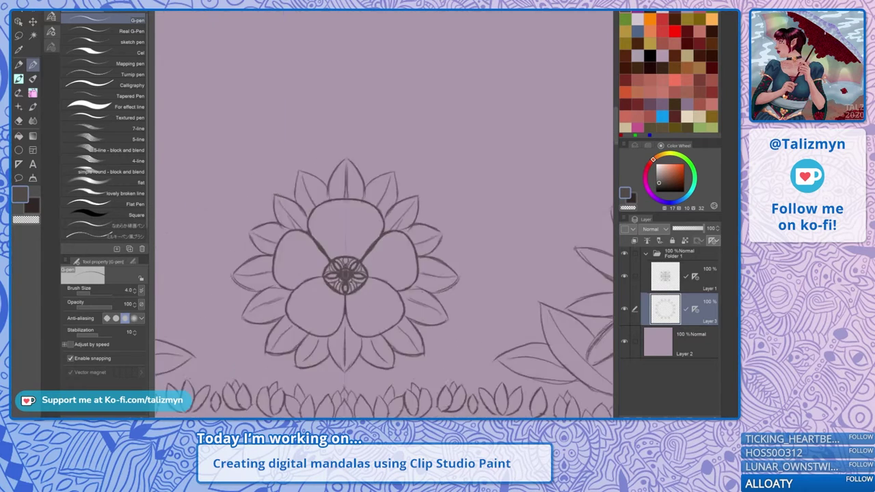
key(ctrl+minus)
key(ctrl+minus)
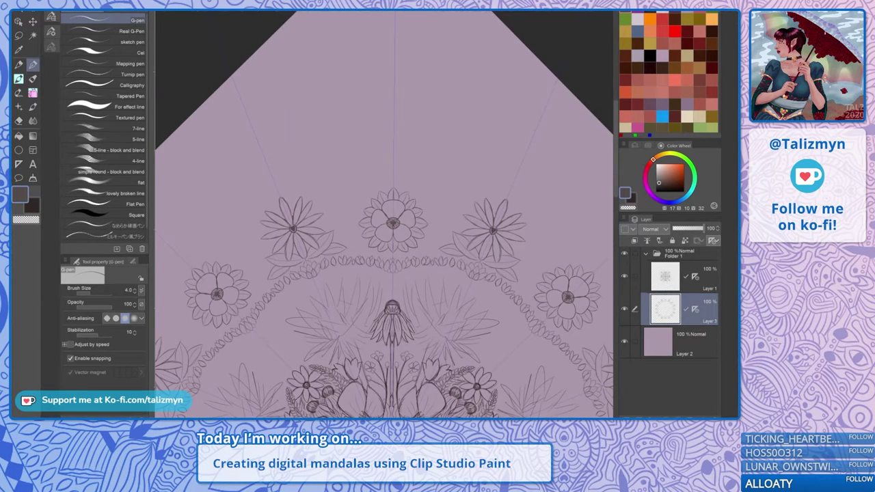
Draw a long S-curved stem rising between the five-petalled flower and the narrow-petalled flower
scroll(448, 235, up, 6)
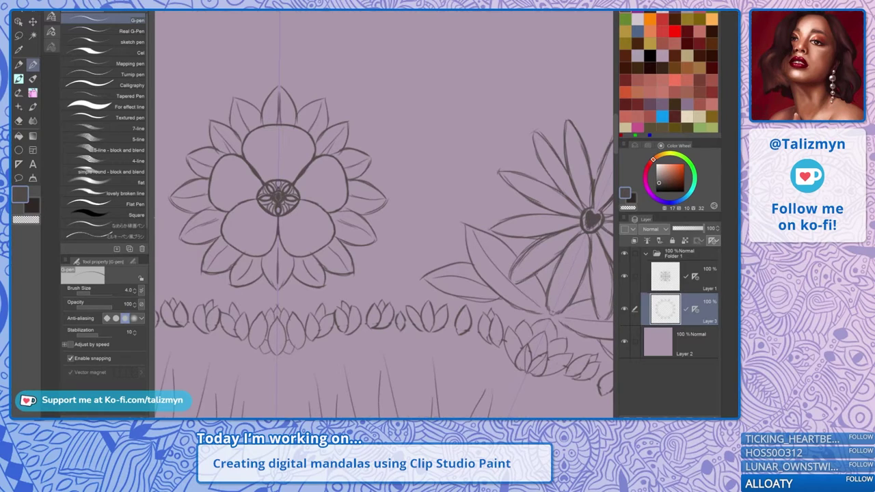
drag(410, 205, 362, 240)
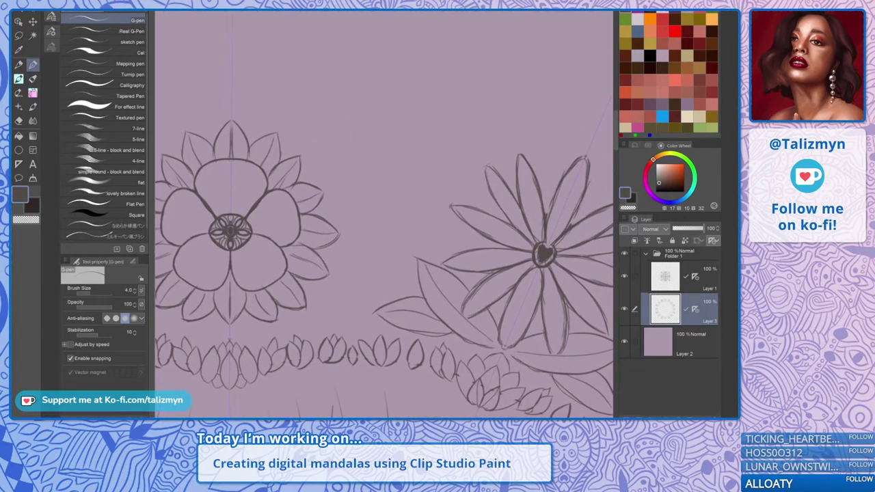
mouse_move(313, 305)
mouse_down()
mouse_move(388, 155)
mouse_move(393, 111)
mouse_up()
key(ctrl+z)
mouse_move(311, 312)
mouse_down()
mouse_move(349, 273)
mouse_move(404, 160)
mouse_move(431, 134)
mouse_up()
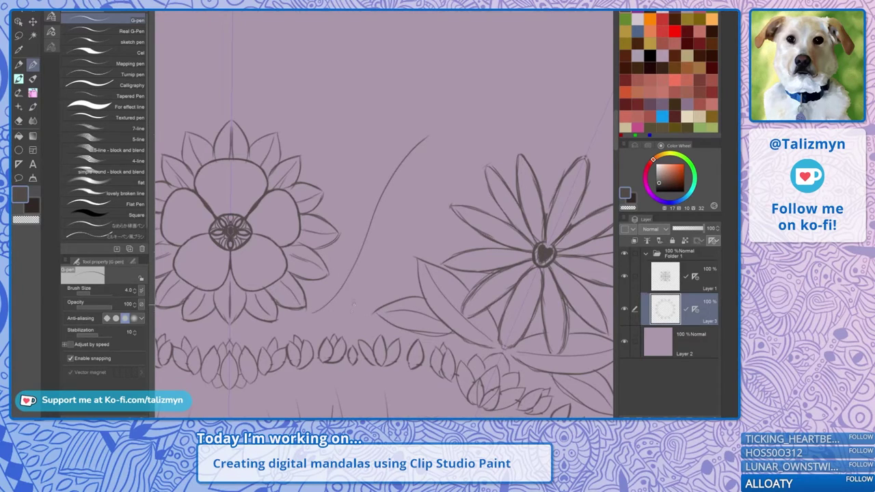
drag(358, 264, 348, 303)
key(ctrl+z)
Draw a small five-petalled blossom on a short branch from the middle of the curved stem
drag(383, 274, 414, 208)
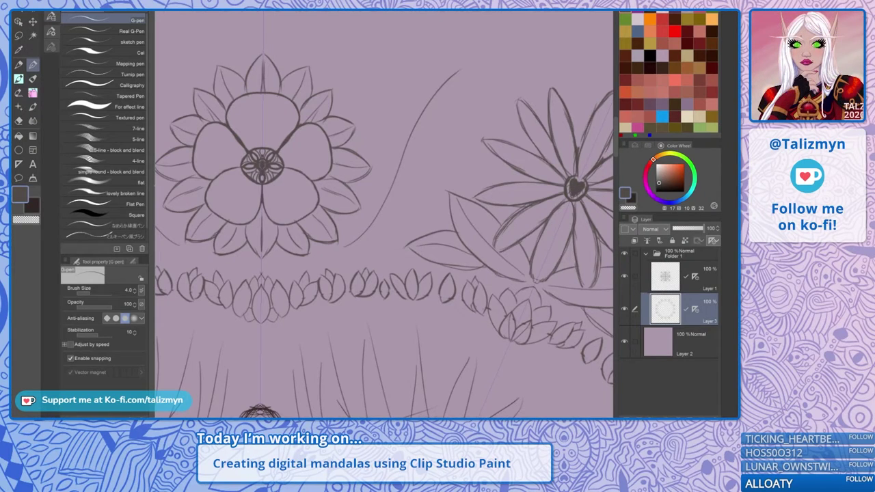
drag(407, 213, 384, 211)
scroll(426, 176, up, 1)
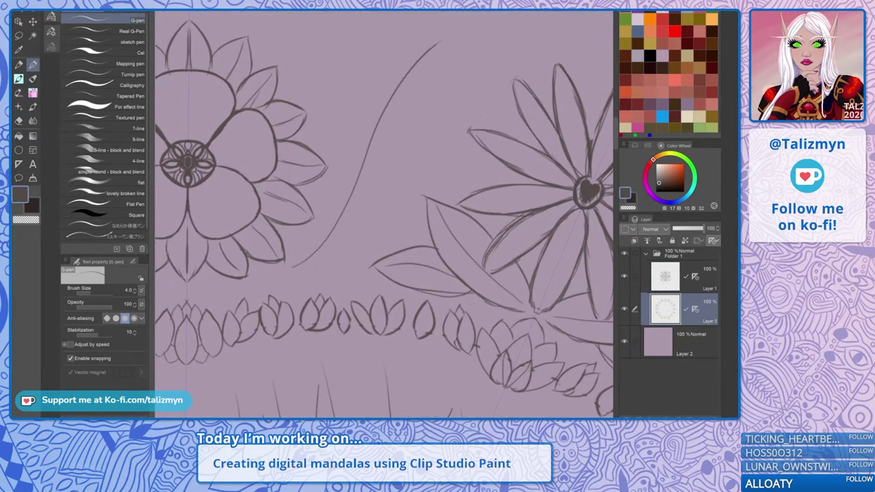
scroll(424, 155, up, 1)
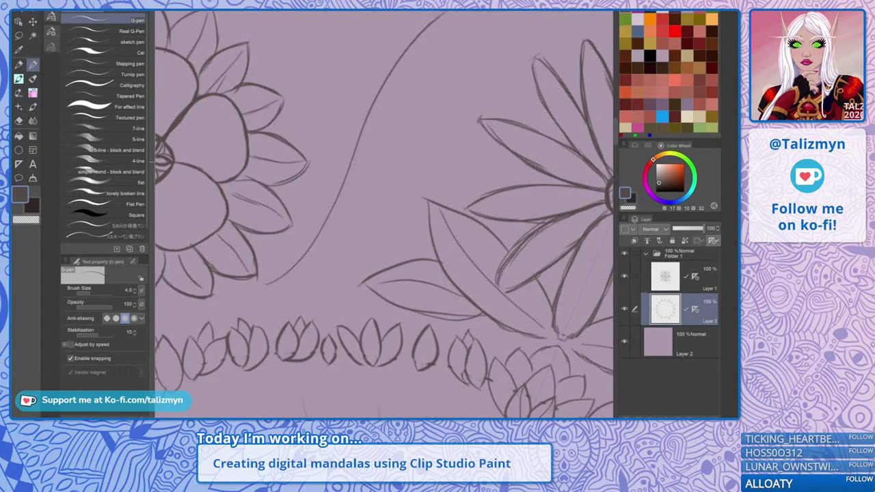
mouse_move(352, 157)
mouse_down()
mouse_move(386, 136)
mouse_move(403, 100)
mouse_move(391, 129)
mouse_move(424, 123)
mouse_move(419, 138)
mouse_move(390, 142)
mouse_move(400, 164)
mouse_move(376, 160)
mouse_move(401, 161)
mouse_up()
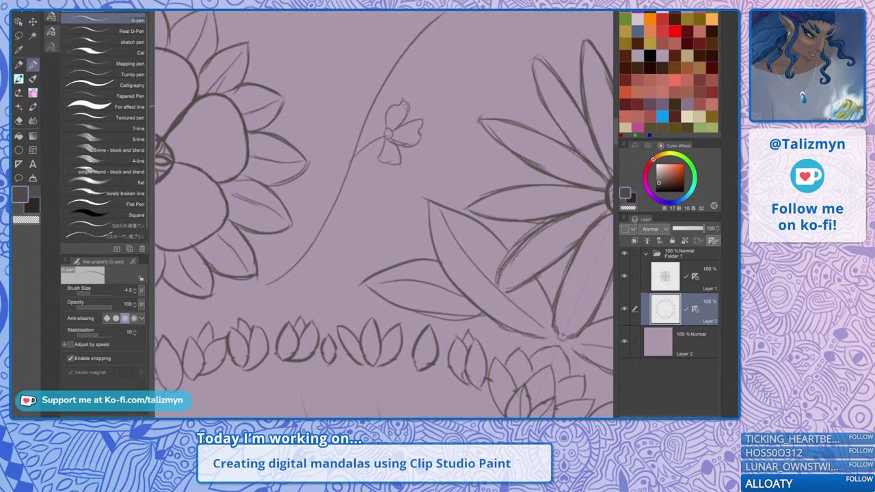
drag(372, 107, 384, 126)
mouse_move(381, 103)
mouse_down()
mouse_move(365, 118)
mouse_move(385, 135)
mouse_move(378, 128)
mouse_move(354, 152)
mouse_up()
mouse_move(362, 147)
mouse_down()
mouse_move(379, 155)
mouse_move(381, 144)
mouse_up()
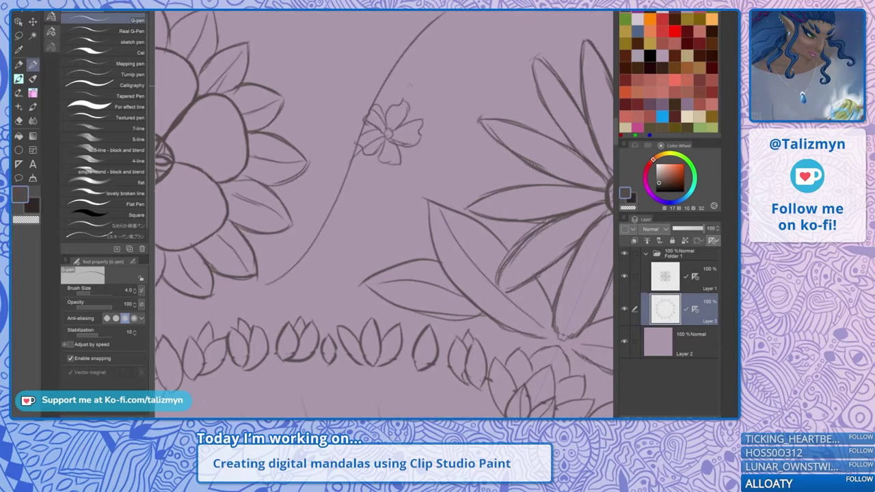
Erase the overlapping lines where the stem and branch cross the small blossom's petals
key(e)
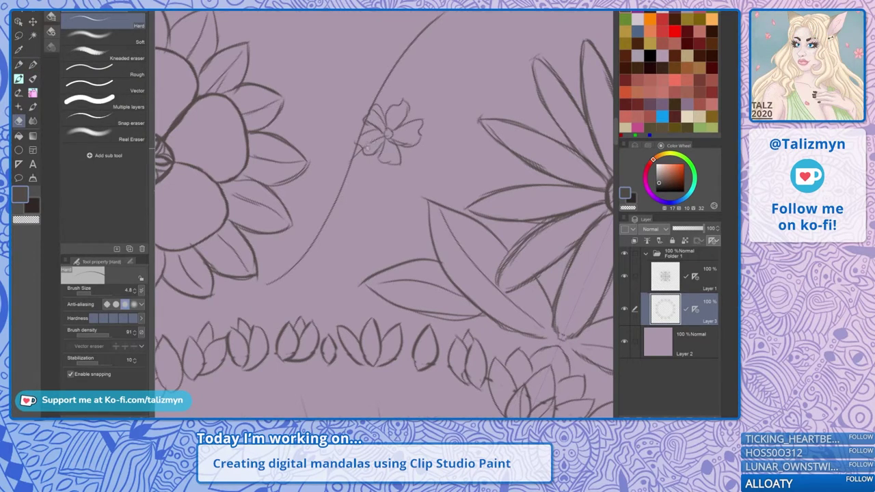
drag(364, 151, 370, 144)
drag(375, 142, 383, 134)
key(p)
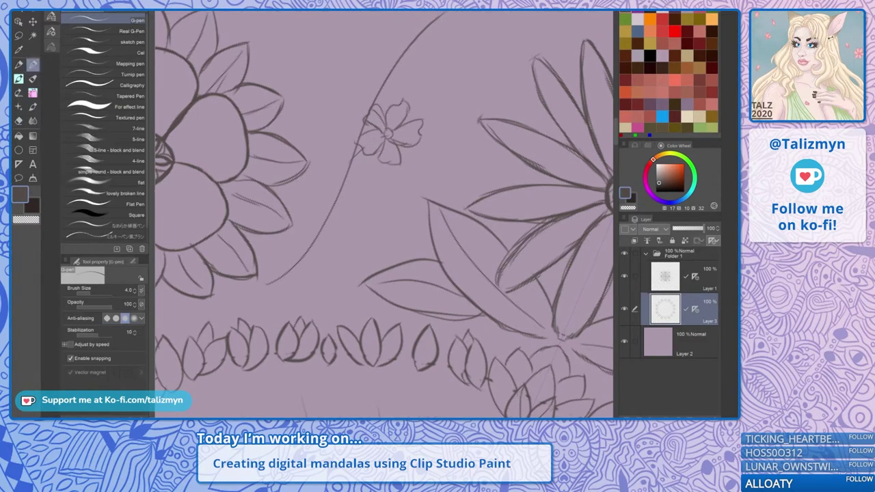
key(e)
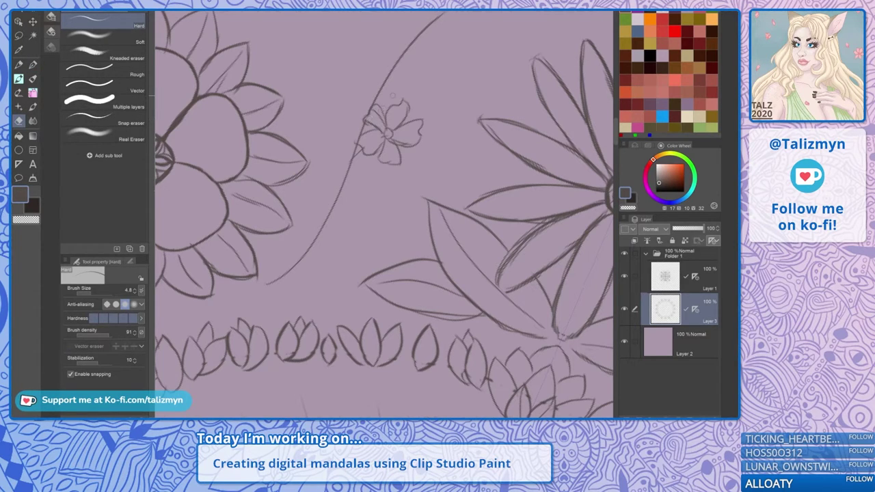
key(p)
scroll(442, 147, down, 5)
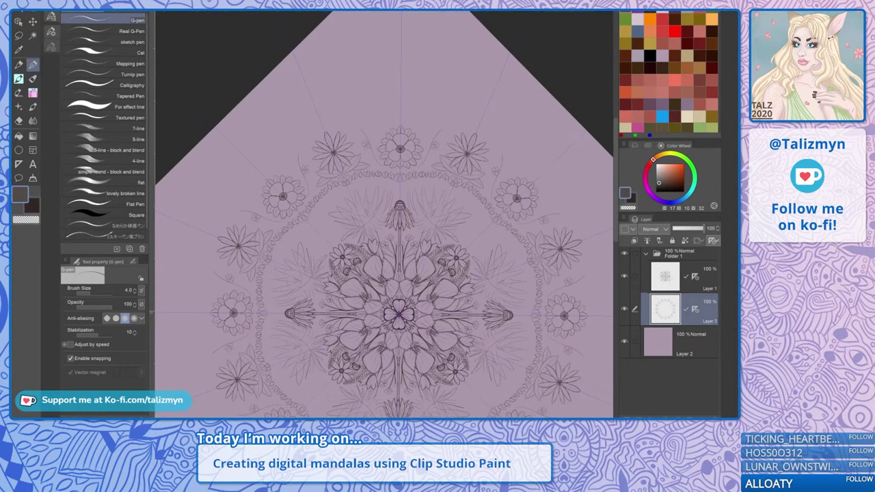
drag(399, 314, 395, 250)
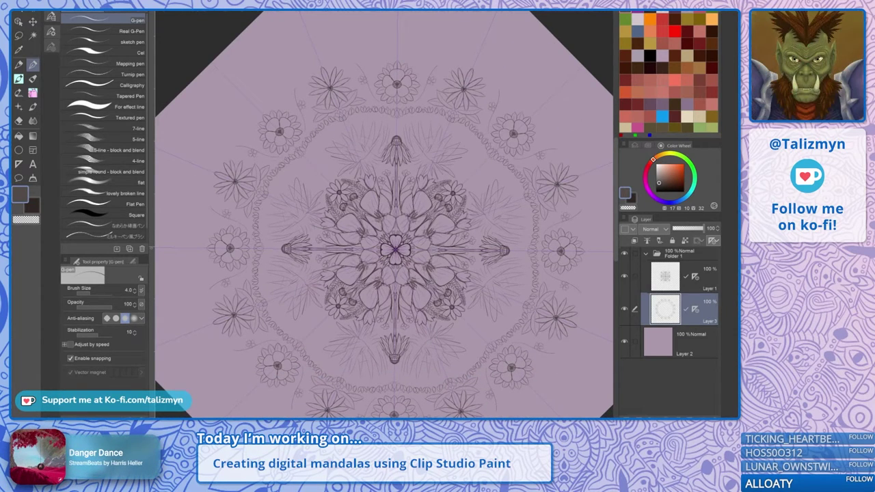
scroll(238, 176, up, 5)
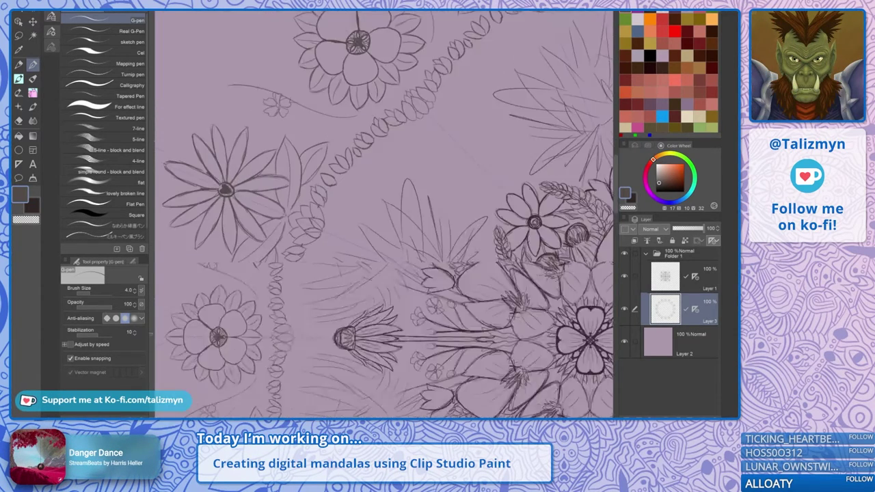
Draw a pair of narrow pointed leaves at the base of the long curved stem beside the five-petalled flower
drag(214, 188, 209, 198)
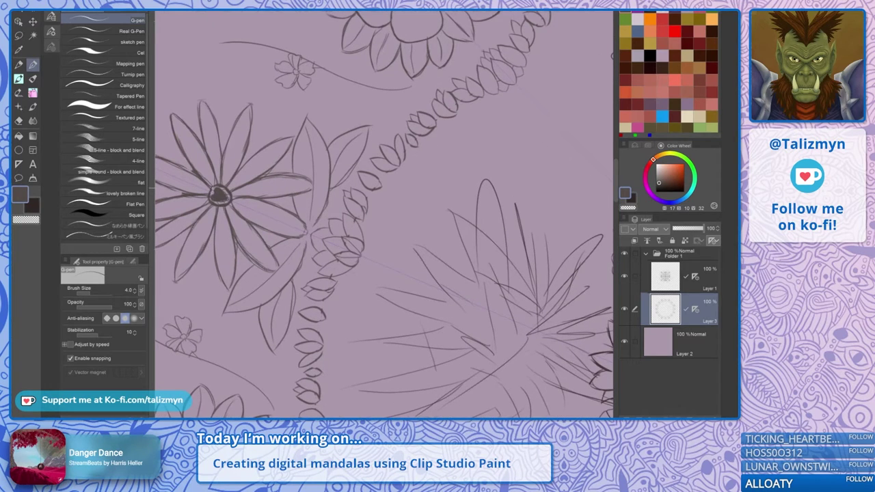
scroll(431, 131, down, 4)
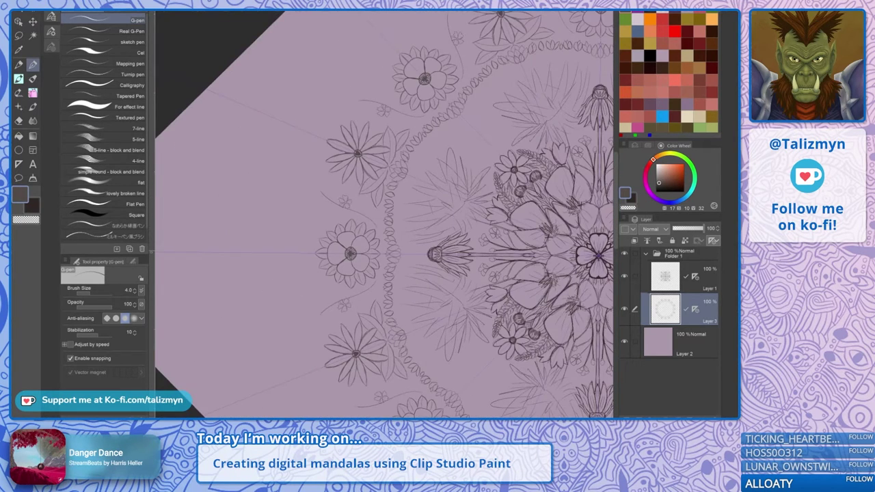
drag(424, 205, 246, 307)
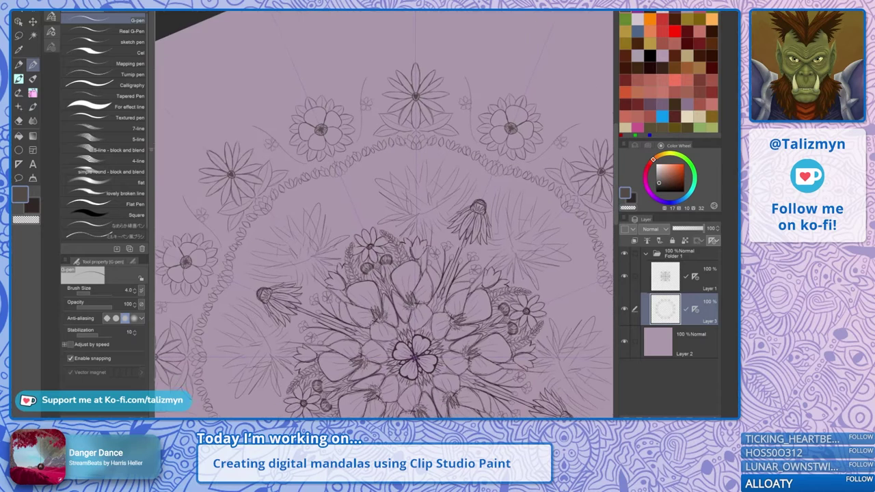
drag(467, 150, 428, 239)
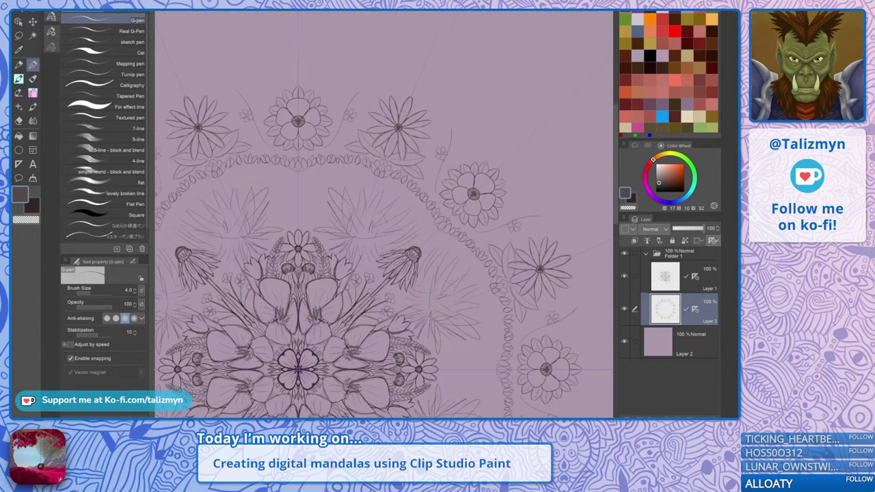
drag(342, 137, 419, 162)
scroll(411, 155, up, 5)
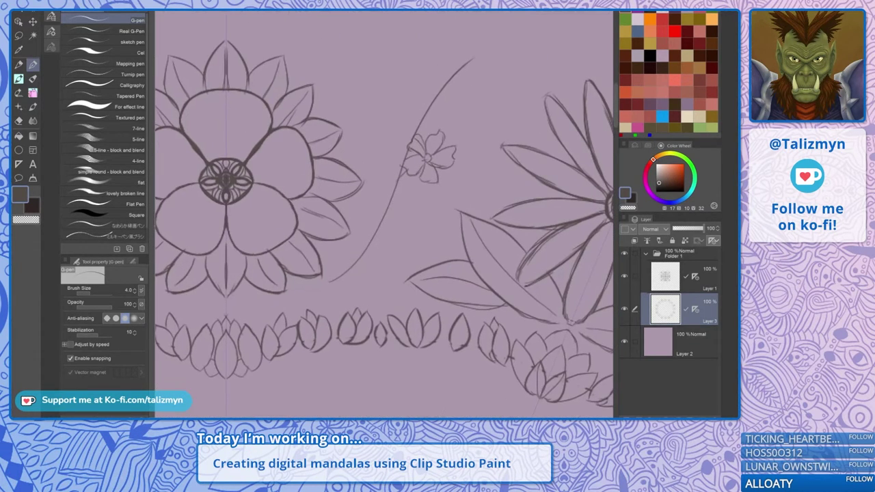
drag(382, 205, 415, 208)
scroll(383, 219, up, 3)
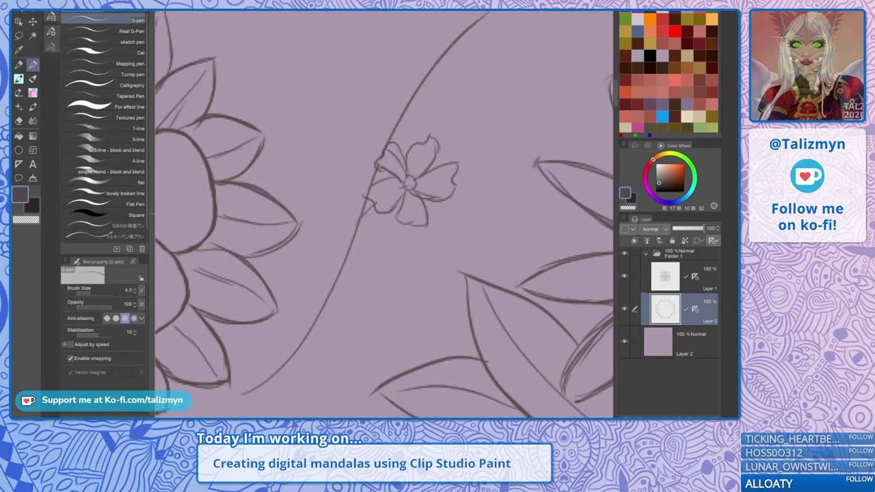
drag(368, 201, 376, 118)
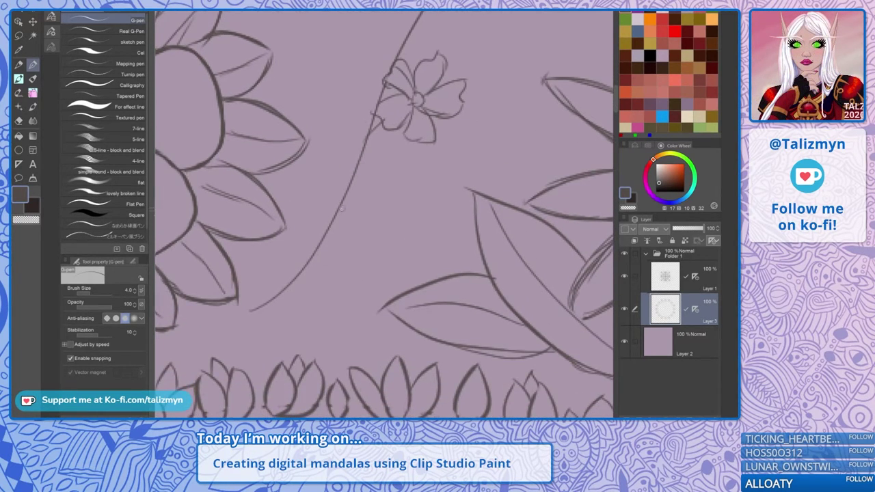
drag(251, 225, 334, 157)
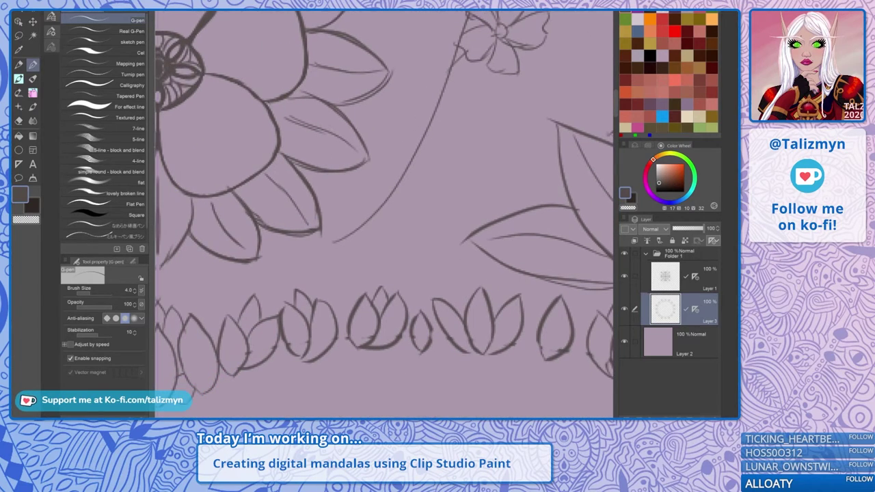
mouse_move(323, 269)
mouse_down()
mouse_move(353, 222)
mouse_move(328, 272)
mouse_move(422, 194)
mouse_move(341, 267)
mouse_up()
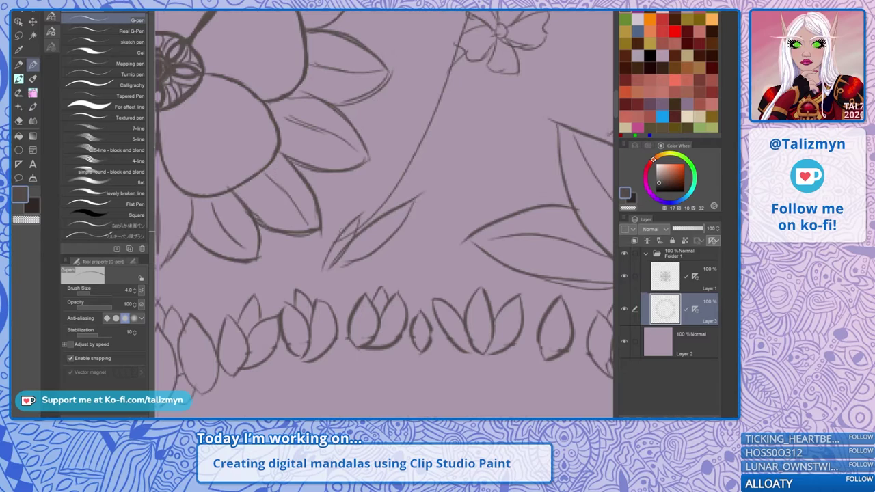
Draw a small cluster of upright leaves beside the stem's base, with a short curved stalk rising from it
mouse_move(424, 260)
mouse_down()
mouse_move(419, 216)
mouse_move(433, 189)
mouse_up()
mouse_move(432, 189)
mouse_down()
mouse_move(435, 249)
mouse_move(442, 222)
mouse_move(470, 194)
mouse_up()
mouse_move(471, 195)
mouse_down()
mouse_move(437, 257)
mouse_move(426, 262)
mouse_up()
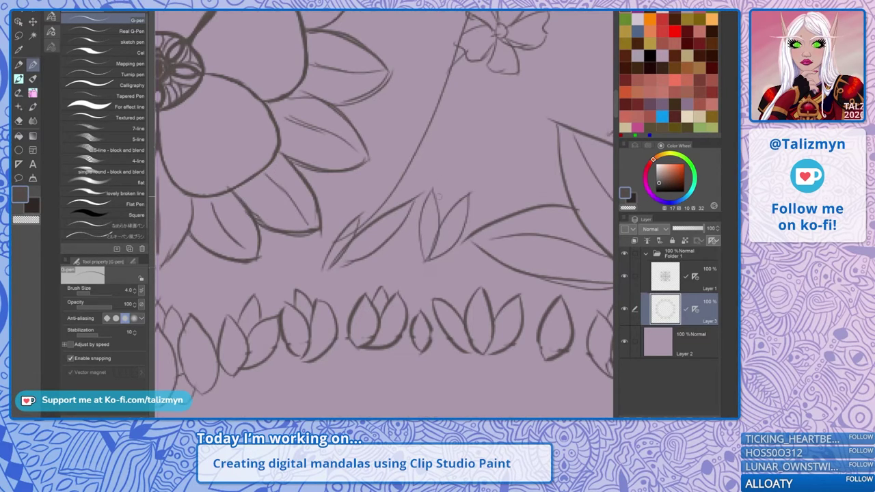
mouse_move(440, 197)
mouse_down()
mouse_move(361, 287)
mouse_move(403, 234)
mouse_up()
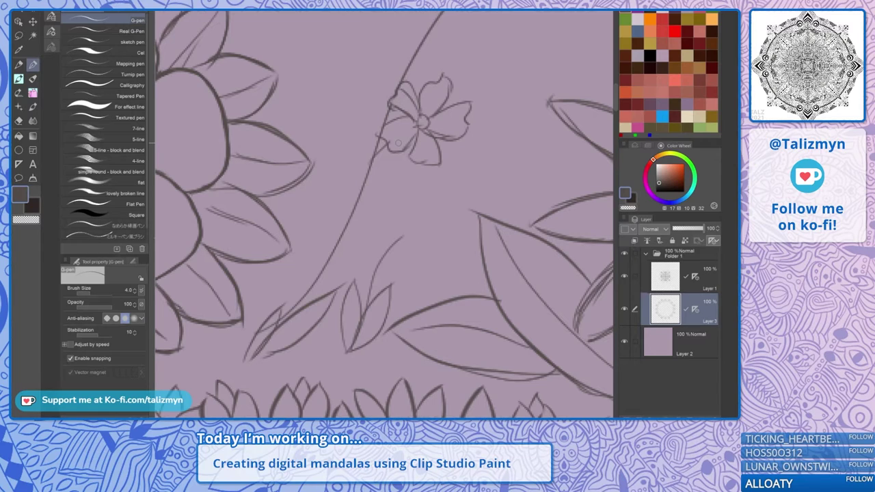
Draw a tiny five-petalled blossom at the tip of the short stalk and clean up its petal lines
drag(399, 182, 411, 143)
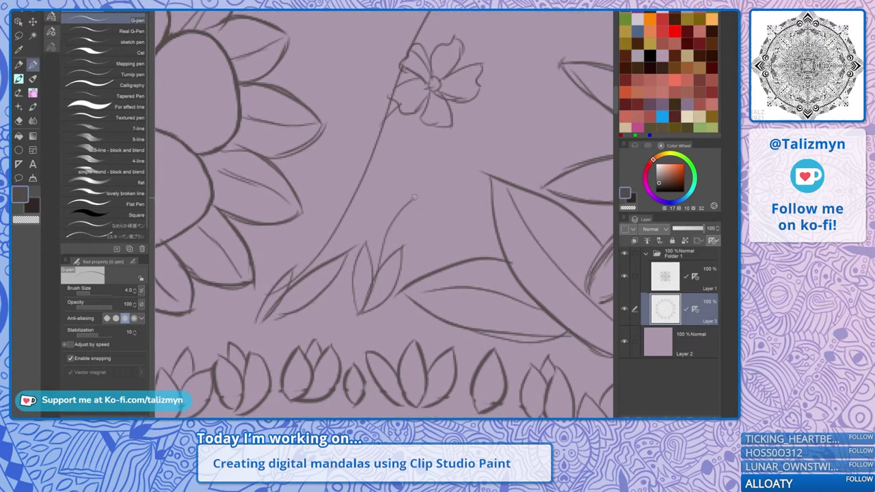
mouse_move(413, 197)
mouse_down()
mouse_move(399, 198)
mouse_move(419, 202)
mouse_move(415, 214)
mouse_move(402, 179)
mouse_move(402, 197)
mouse_move(428, 179)
mouse_move(437, 203)
mouse_up()
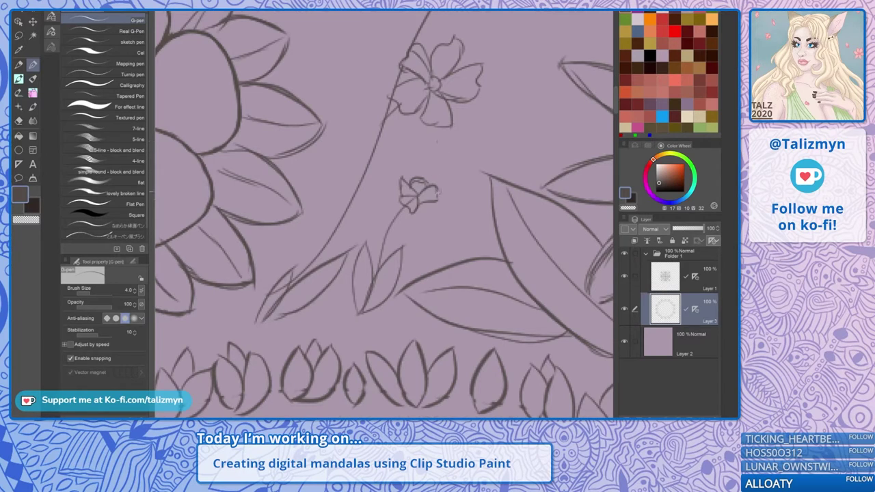
mouse_move(419, 195)
mouse_down()
mouse_move(434, 202)
mouse_move(416, 209)
mouse_up()
key(e)
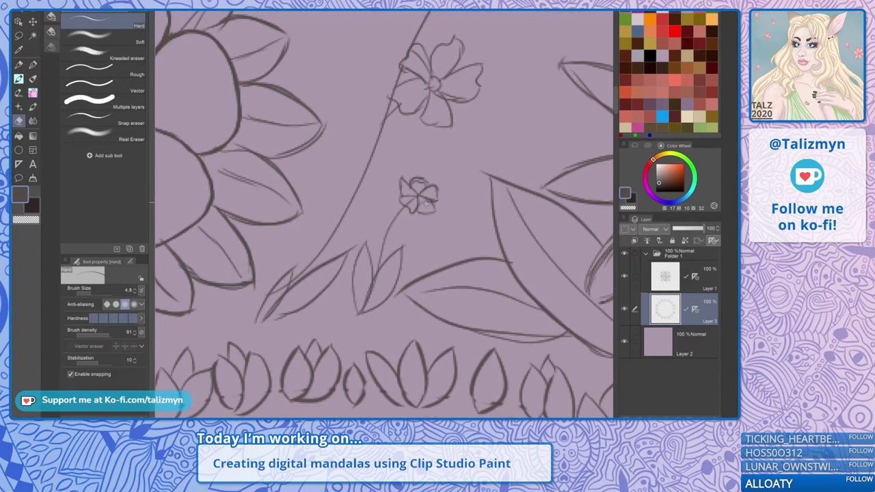
drag(421, 201, 429, 205)
key(p)
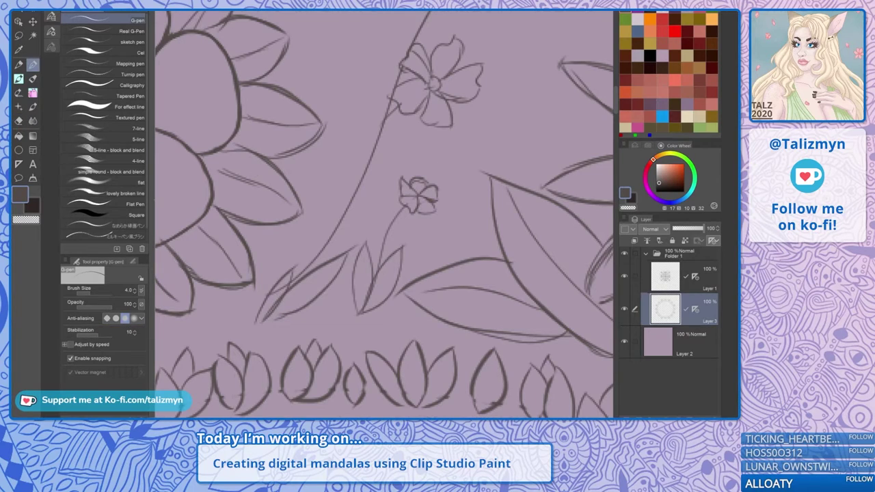
mouse_move(416, 190)
mouse_down()
mouse_move(421, 198)
mouse_move(418, 191)
mouse_up()
Add small buds along the short stalk just below the tiny blossom
drag(393, 158, 403, 144)
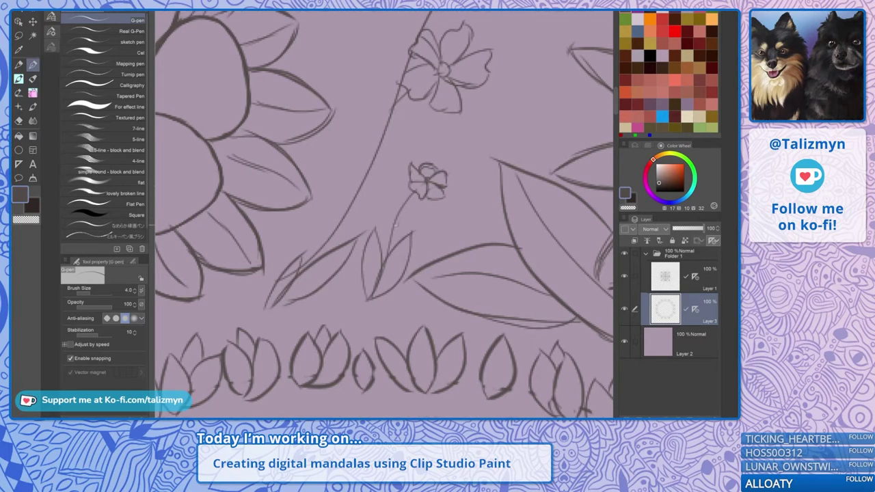
mouse_move(413, 212)
mouse_down()
mouse_move(395, 227)
mouse_move(419, 210)
mouse_move(414, 202)
mouse_up()
scroll(455, 202, down, 4)
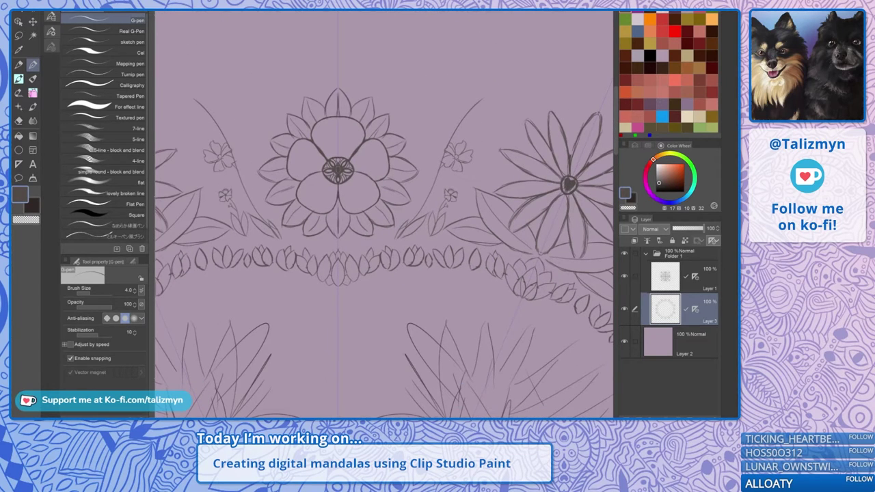
key(ctrl+minus)
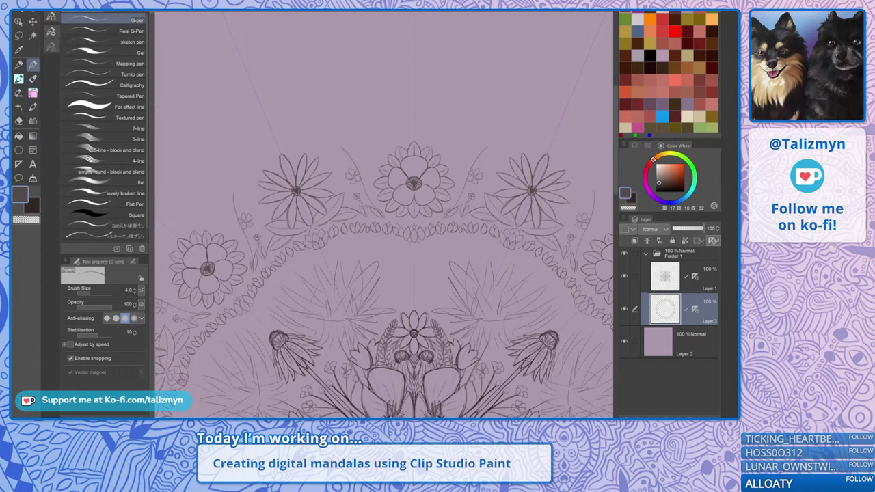
scroll(471, 205, down, 4)
Draw a forked side branch from the long stem towards the five-petalled flower, with bud-tipped twigs, a curled tendril and two longer twigs
drag(448, 301, 409, 204)
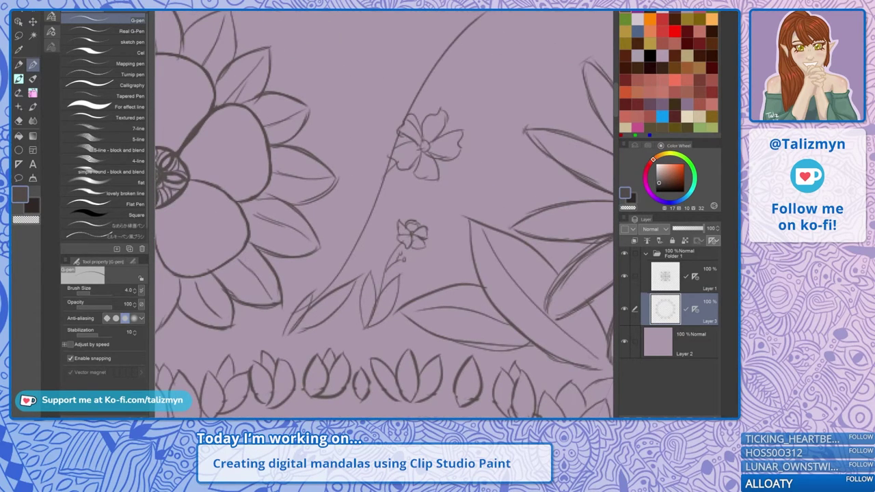
mouse_move(375, 190)
mouse_down()
mouse_move(370, 214)
mouse_move(348, 119)
mouse_up()
drag(340, 56, 332, 118)
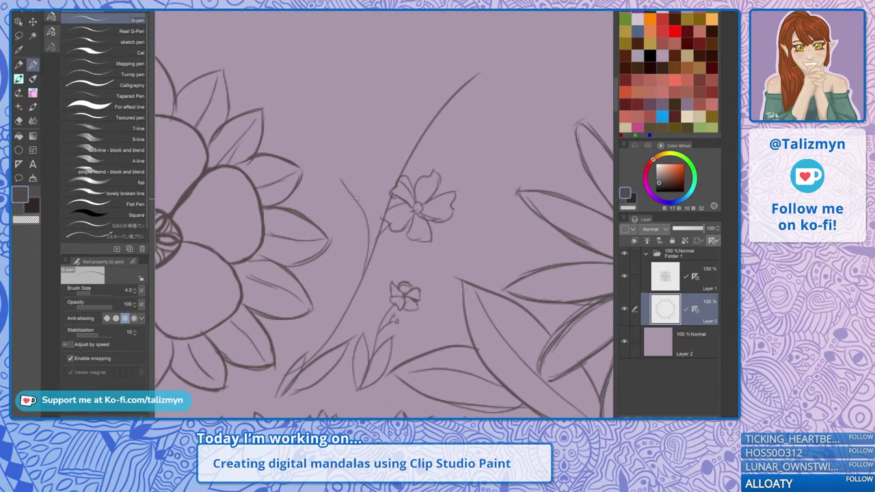
drag(357, 199, 382, 115)
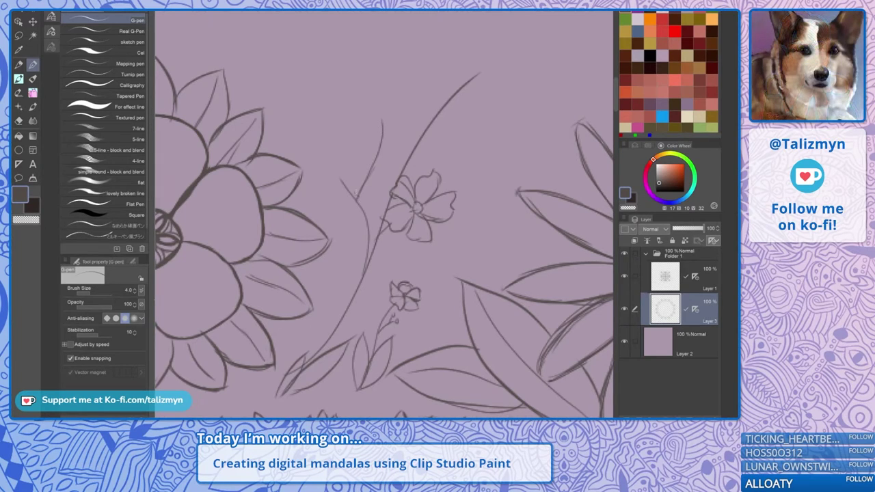
drag(355, 201, 325, 152)
drag(362, 204, 303, 181)
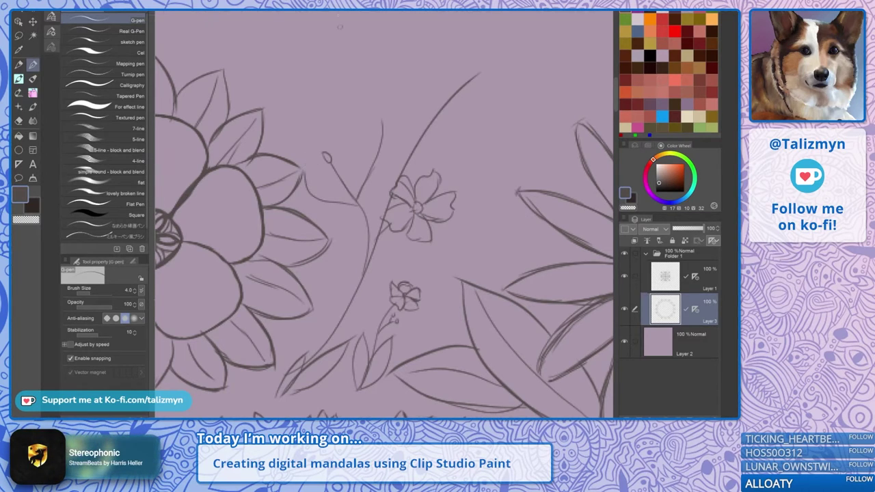
key(ctrl+z)
mouse_move(358, 202)
mouse_down()
mouse_move(314, 200)
mouse_move(316, 184)
mouse_move(319, 192)
mouse_move(354, 151)
mouse_up()
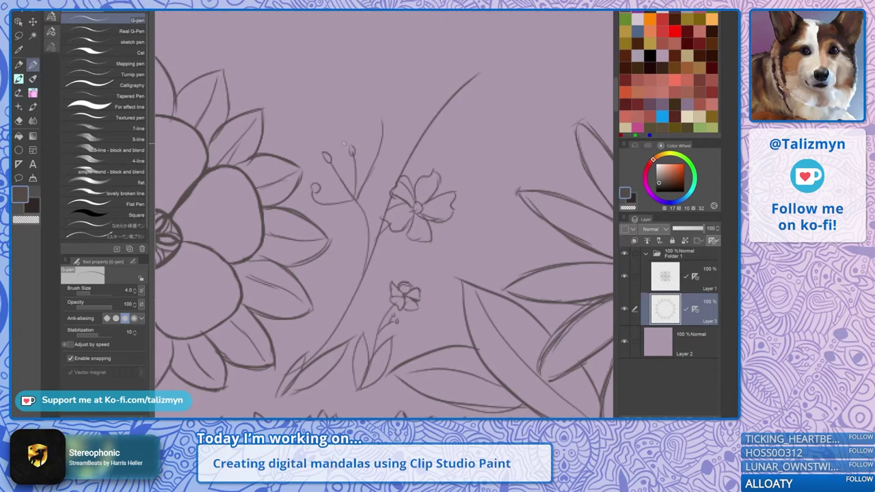
mouse_move(350, 183)
mouse_down()
mouse_move(331, 126)
mouse_move(312, 104)
mouse_up()
Draw a small five-petalled blossom with a round centre at the tip of the side branch's twig nearest the long stem
mouse_move(383, 198)
mouse_down()
mouse_move(399, 244)
mouse_move(407, 246)
mouse_move(411, 228)
mouse_up()
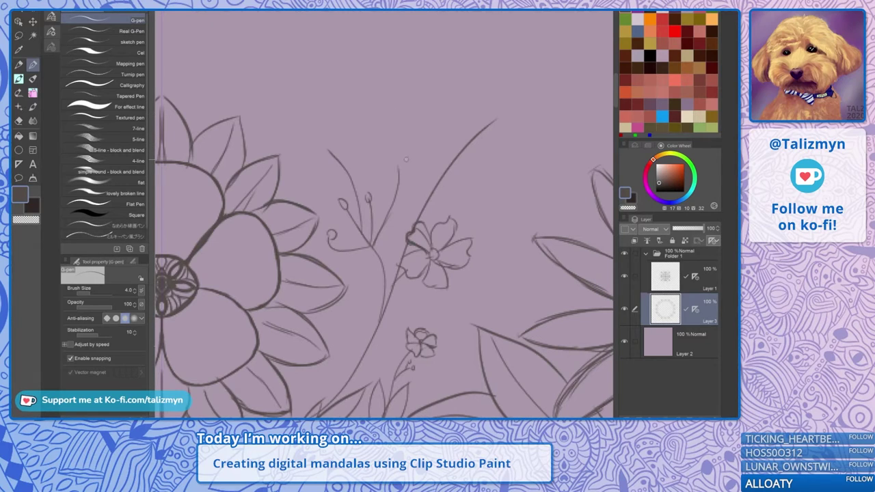
mouse_move(404, 157)
mouse_down()
mouse_move(394, 189)
mouse_move(411, 175)
mouse_move(417, 189)
mouse_move(383, 183)
mouse_move(387, 160)
mouse_move(396, 164)
mouse_up()
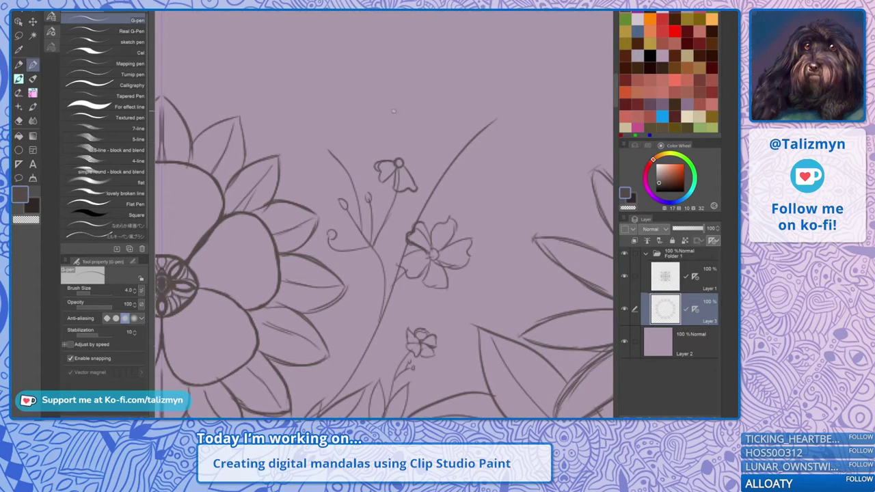
mouse_move(385, 160)
mouse_down()
mouse_move(385, 137)
mouse_move(400, 162)
mouse_up()
mouse_move(398, 157)
mouse_down()
mouse_move(401, 138)
mouse_move(417, 145)
mouse_move(405, 160)
mouse_move(416, 138)
mouse_move(428, 160)
mouse_move(405, 166)
mouse_move(425, 171)
mouse_move(428, 164)
mouse_up()
drag(411, 170, 416, 188)
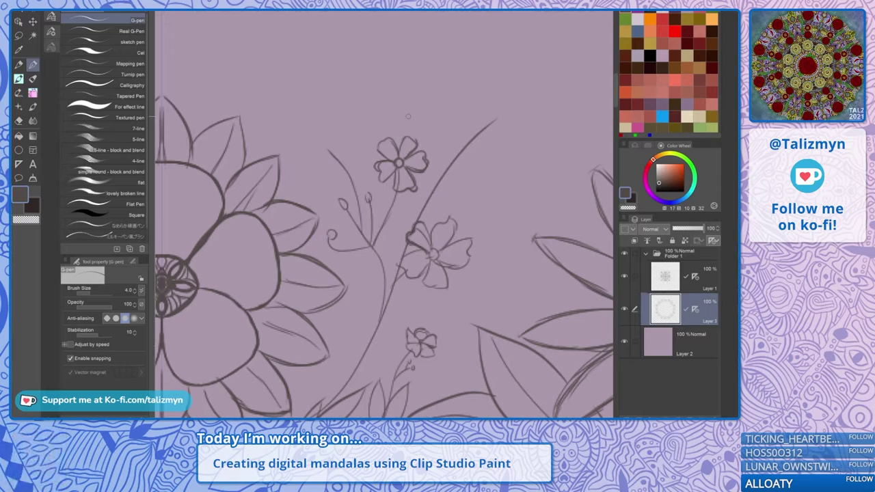
Clean up overlapping lines in the side branch's blossom and add fine detail marks to it and the blossom on the long stem
key(e)
drag(398, 187, 402, 169)
key(p)
mouse_move(401, 159)
mouse_down()
mouse_move(406, 147)
mouse_move(397, 162)
mouse_up()
mouse_move(437, 238)
mouse_down()
mouse_move(436, 256)
mouse_move(450, 257)
mouse_up()
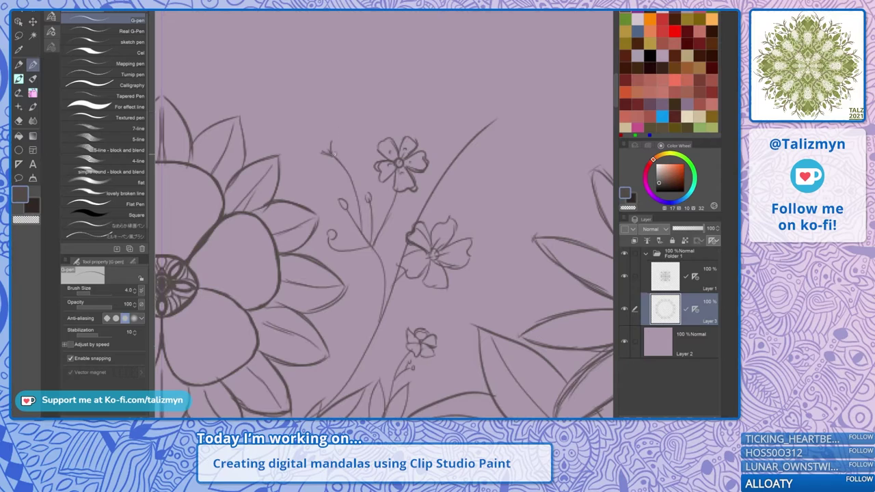
Draw a half-open blossom seen from the side at the tip of the side branch's longest twig
drag(337, 133, 331, 154)
drag(324, 134, 342, 125)
drag(341, 125, 335, 134)
drag(332, 79, 376, 93)
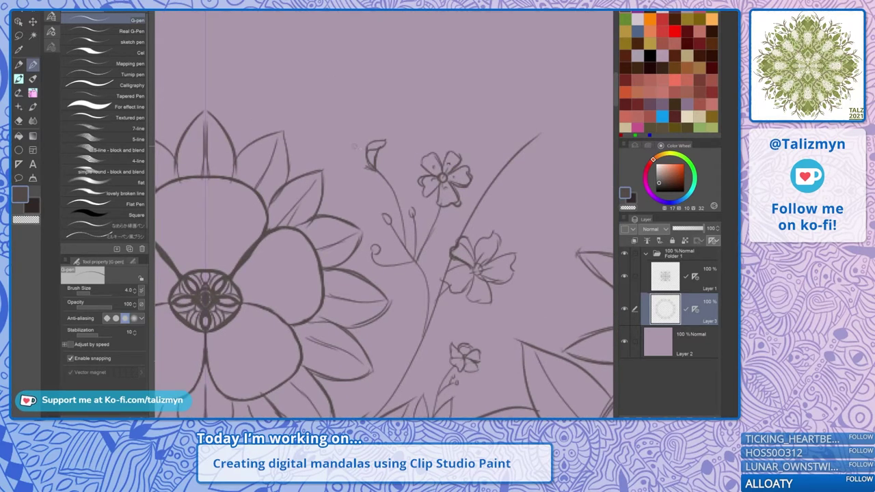
drag(373, 171, 352, 151)
mouse_move(351, 157)
mouse_down()
mouse_move(366, 150)
mouse_move(369, 161)
mouse_move(351, 137)
mouse_move(365, 147)
mouse_move(359, 132)
mouse_move(380, 139)
mouse_move(358, 127)
mouse_up()
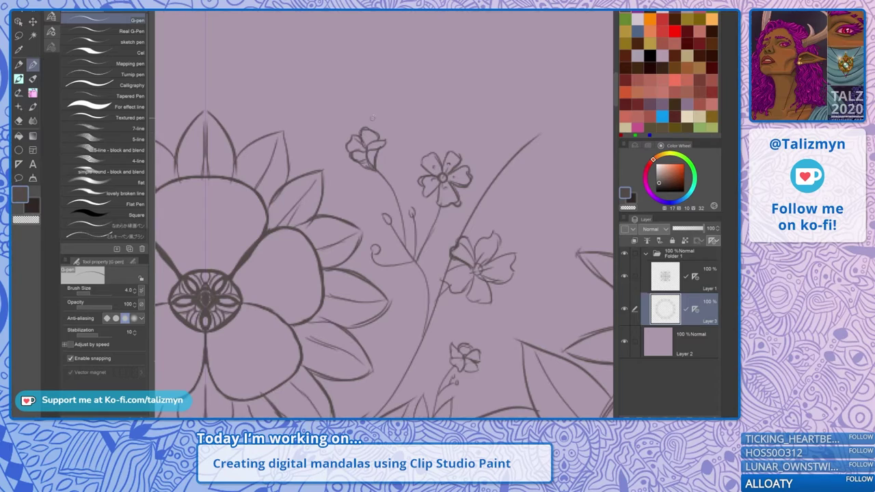
drag(378, 132, 372, 170)
key(ctrl+z)
drag(354, 116, 342, 57)
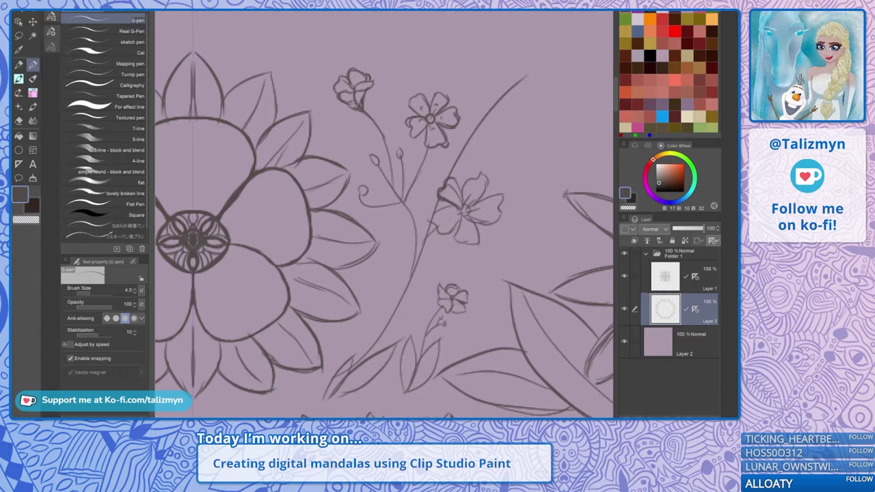
Draw two twigs on the upper part of the long stem, one ending in a small round bud and one in a larger oval bud
scroll(453, 158, down, 4)
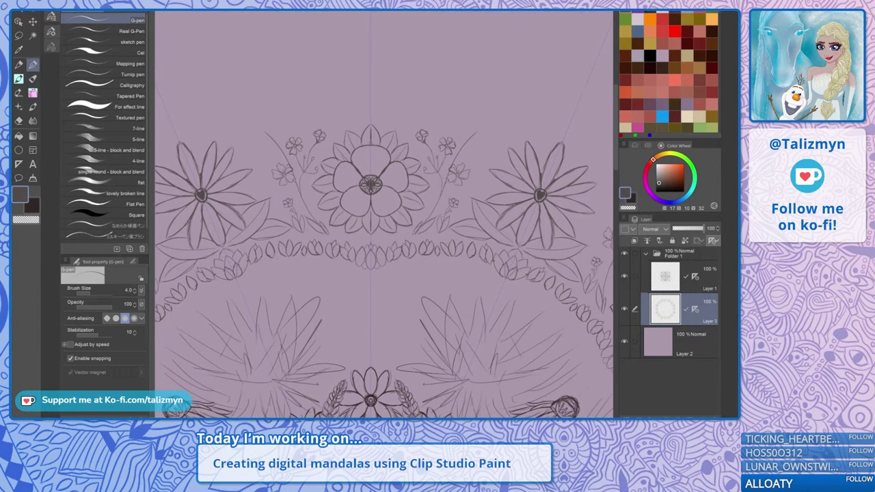
scroll(294, 171, up, 5)
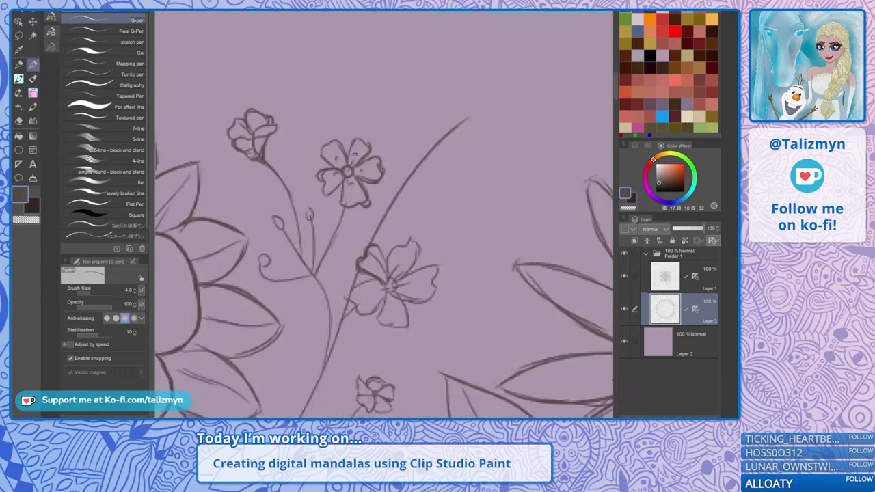
scroll(415, 184, up, 1)
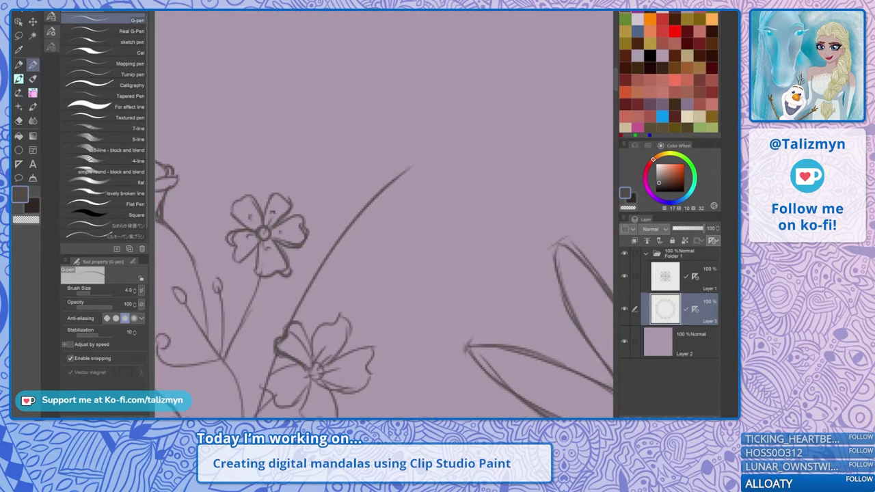
mouse_move(342, 239)
mouse_down()
mouse_move(361, 216)
mouse_move(361, 144)
mouse_up()
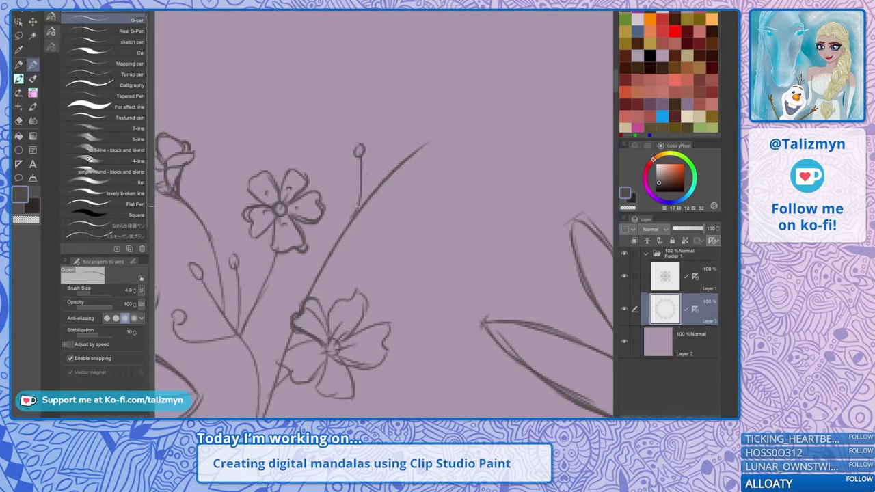
drag(355, 218, 361, 159)
mouse_move(330, 259)
mouse_down()
mouse_move(384, 226)
mouse_move(424, 218)
mouse_up()
drag(413, 222, 409, 219)
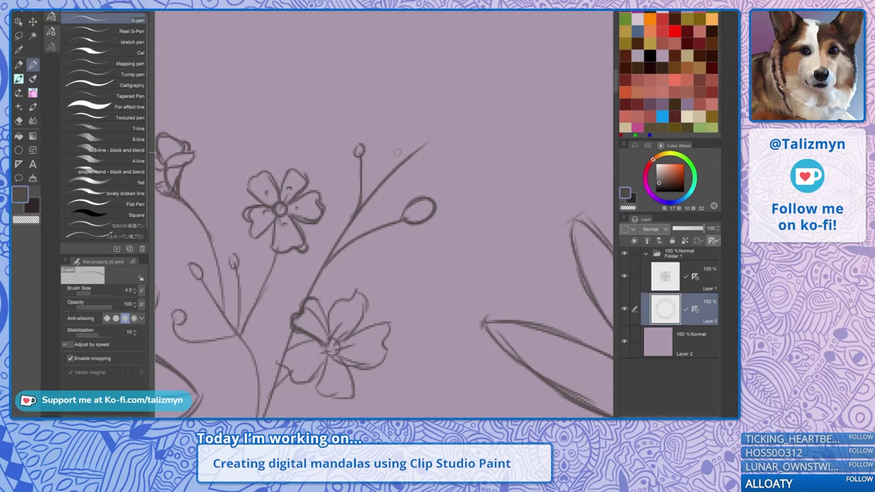
Add a short twig with a small bud to the oval bud's twig on the long stem
mouse_move(371, 227)
mouse_down()
mouse_move(387, 201)
mouse_move(384, 209)
mouse_up()
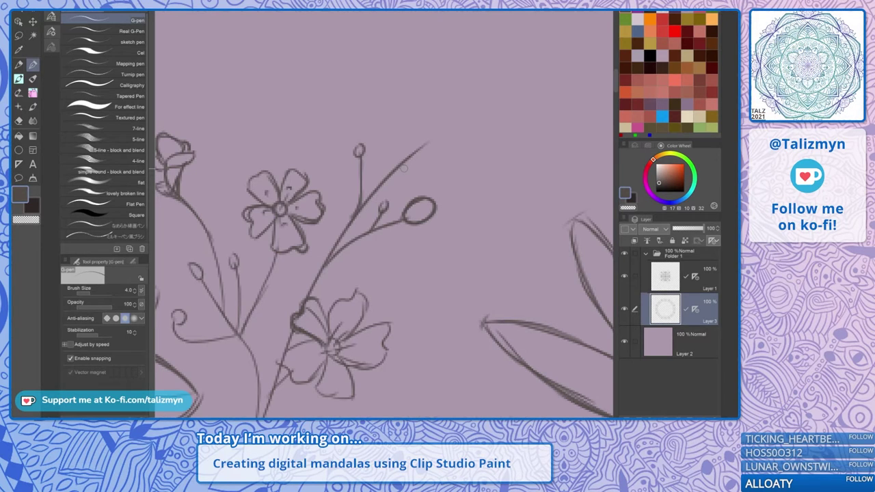
scroll(404, 167, down, 6)
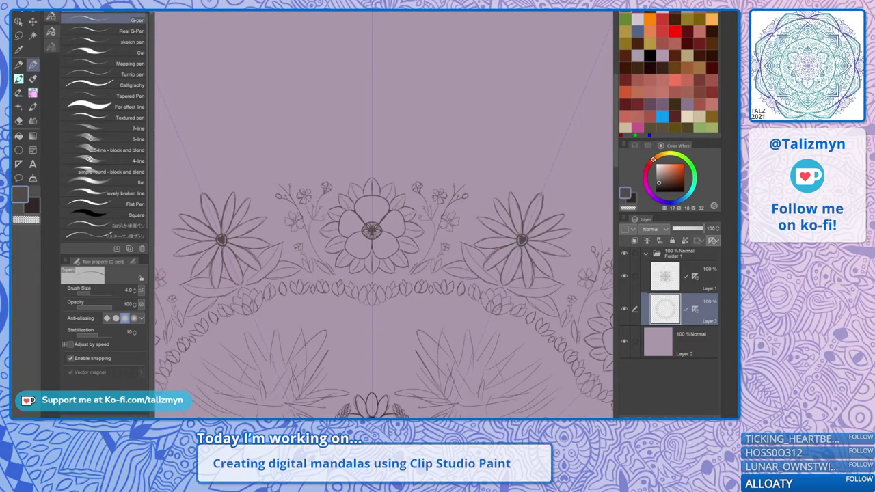
scroll(492, 205, down, 2)
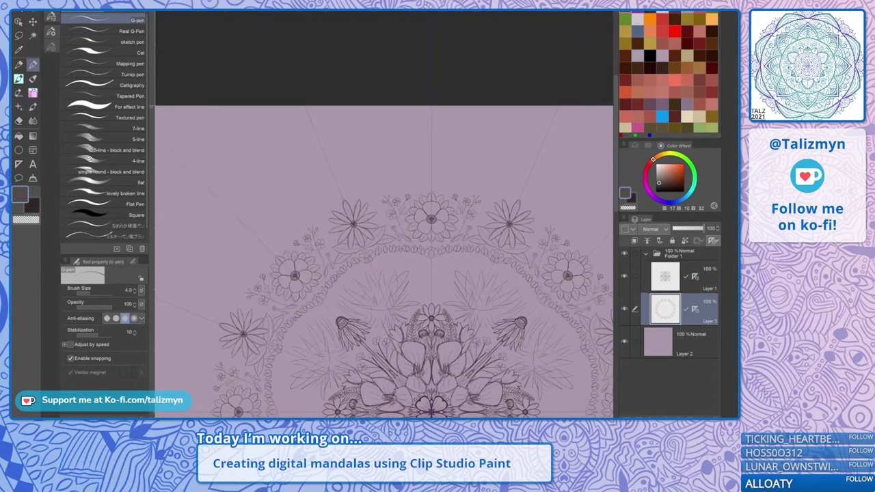
drag(410, 260, 401, 175)
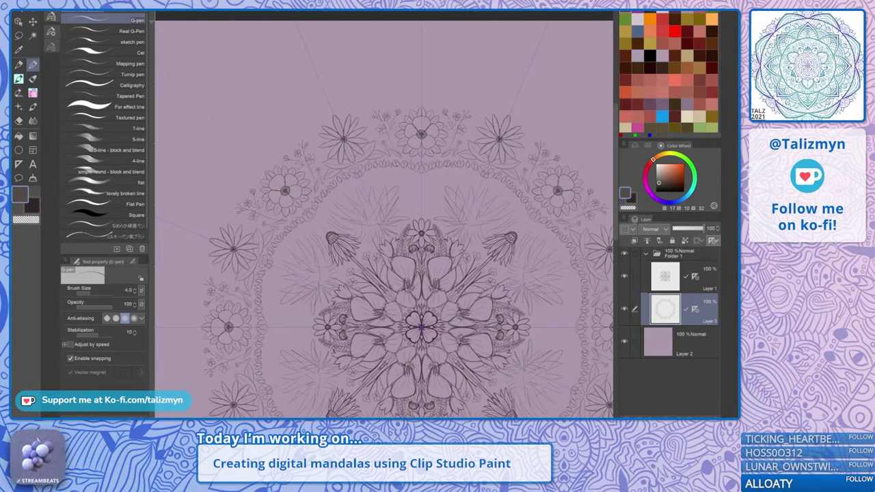
drag(417, 273, 380, 183)
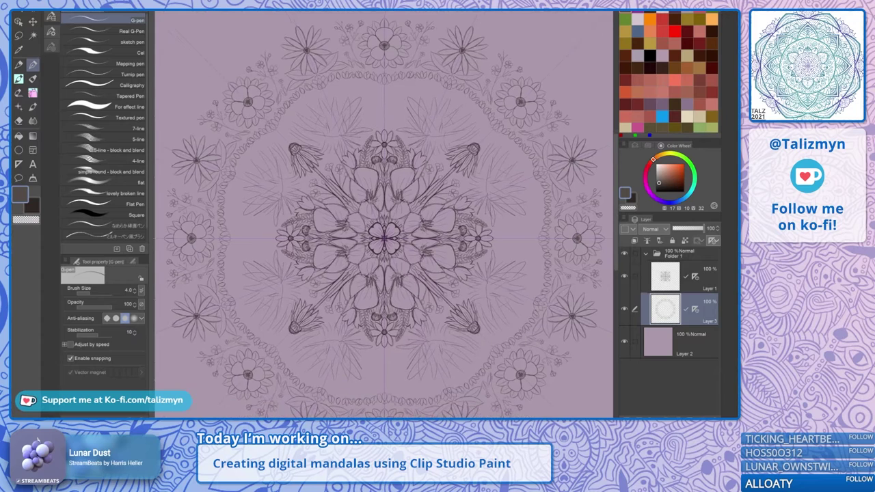
scroll(437, 214, down, 1)
mouse_move(409, 231)
mouse_down()
mouse_move(423, 212)
mouse_move(403, 226)
mouse_up()
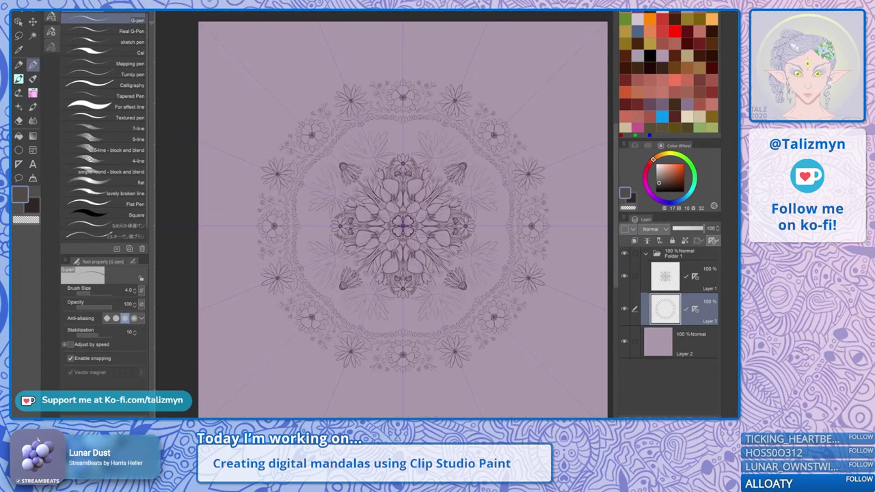
Draw a long curved branch from beside the small lowest blossom towards the pointed-petal flower, with a short side twig partway up
scroll(434, 102, up, 4)
drag(444, 97, 370, 219)
scroll(410, 166, up, 2)
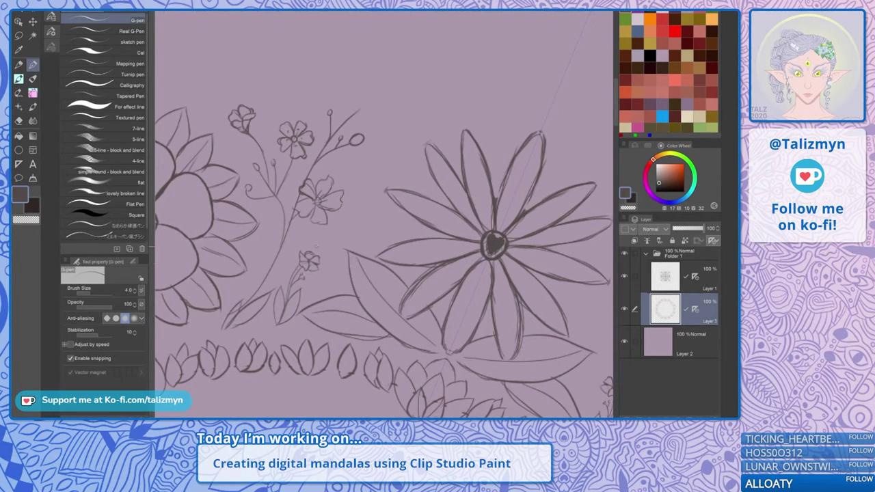
key(ctrl+z)
mouse_move(321, 248)
mouse_down()
mouse_move(367, 200)
mouse_move(381, 157)
mouse_up()
drag(347, 224, 383, 216)
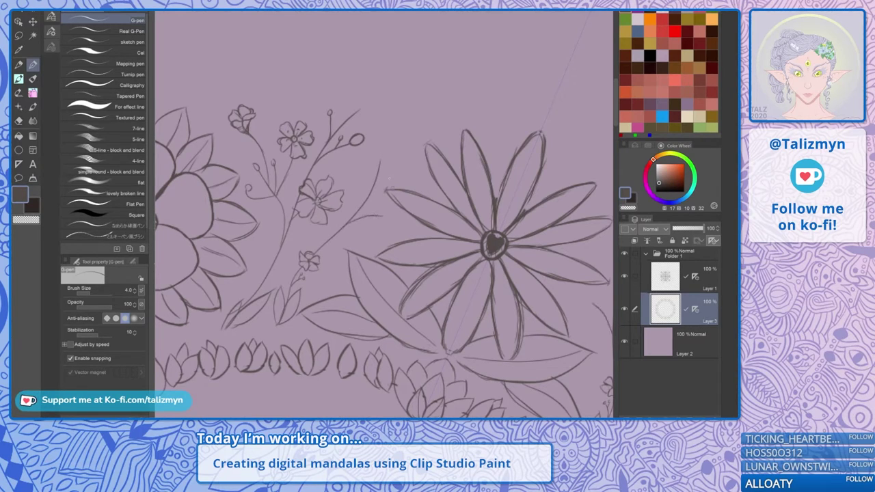
Hang two small rounded buds from the curved branch's short side twig
scroll(373, 215, up, 3)
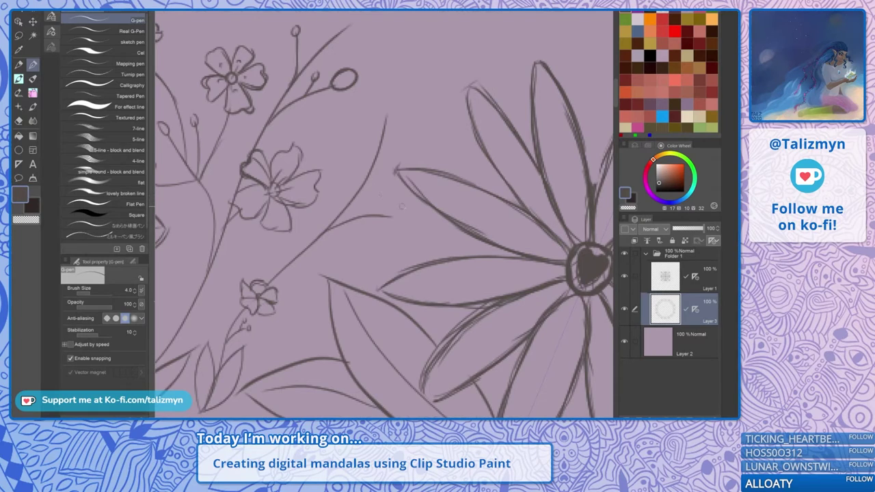
mouse_move(383, 216)
mouse_down()
mouse_move(402, 229)
mouse_move(375, 241)
mouse_up()
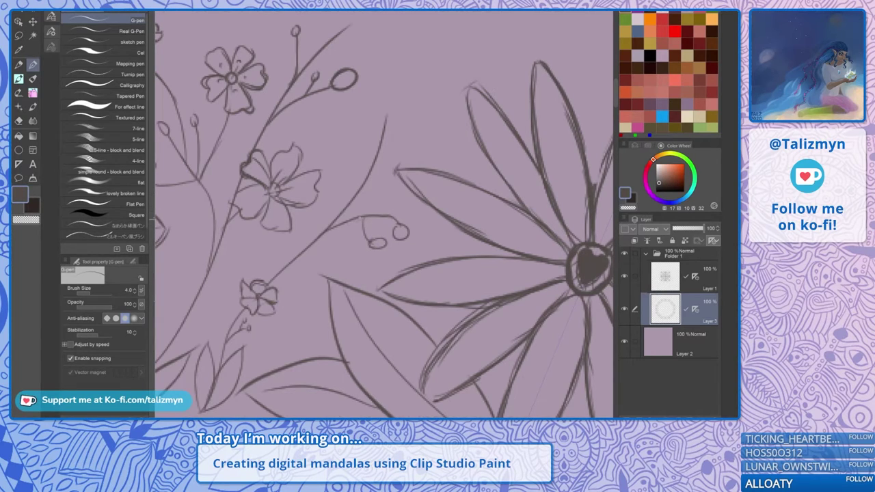
Extend the long stem's tip slightly and draw a small round flower centre just beyond the tips of the curved branch and the long stem
scroll(387, 111, up, 3)
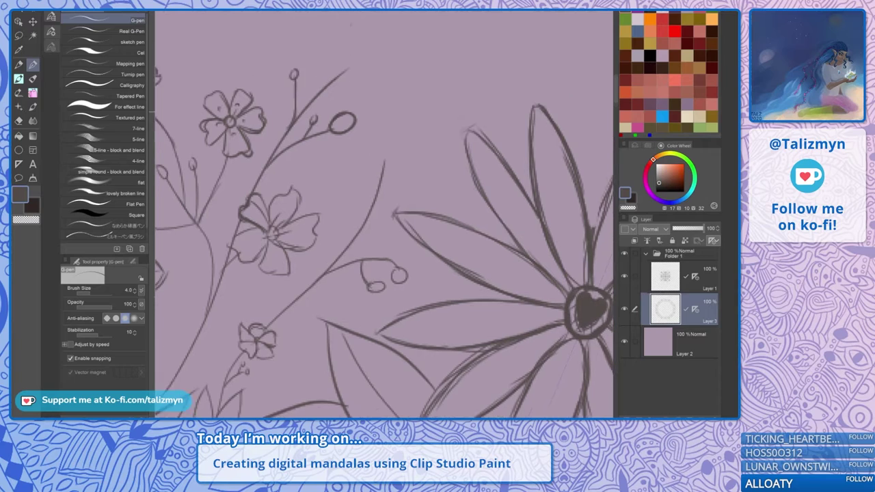
mouse_move(315, 152)
mouse_down()
mouse_move(368, 110)
mouse_move(329, 140)
mouse_up()
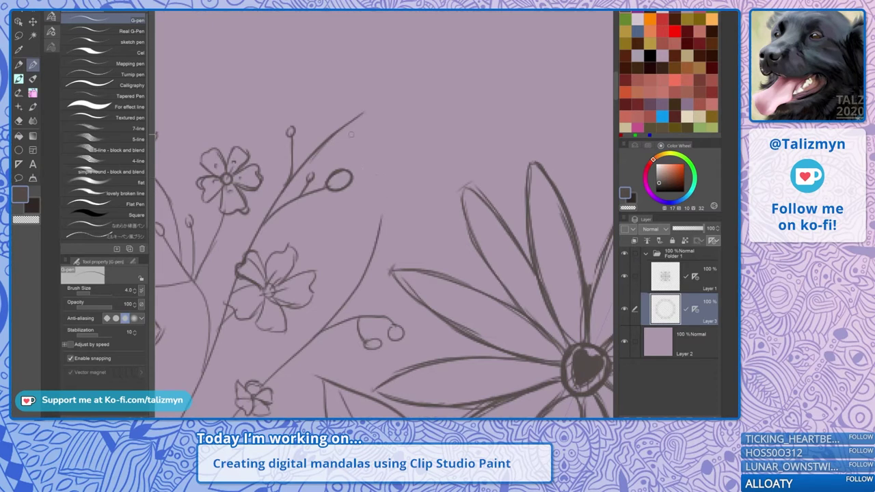
mouse_move(351, 135)
mouse_down()
mouse_move(438, 102)
mouse_move(408, 122)
mouse_up()
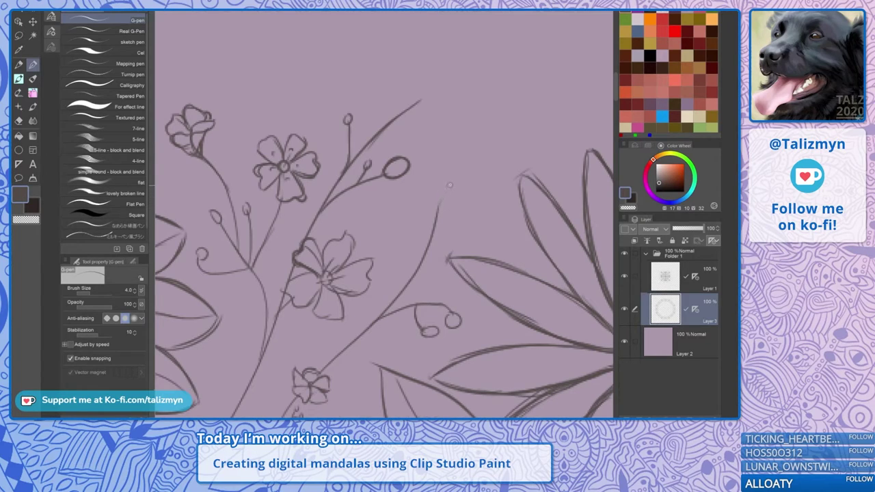
drag(450, 180, 449, 179)
drag(434, 81, 443, 92)
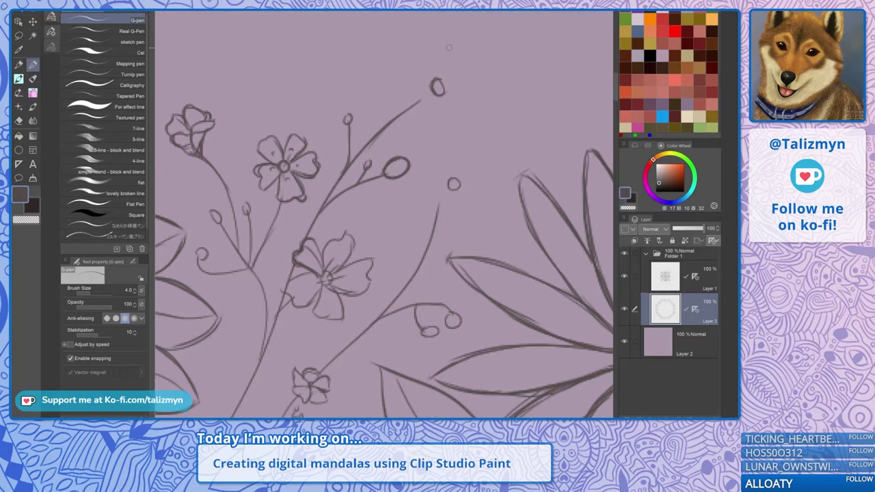
Draw five notched petals around the round centre at the curved branch's tip and join the blossom to its stem
scroll(449, 184, up, 5)
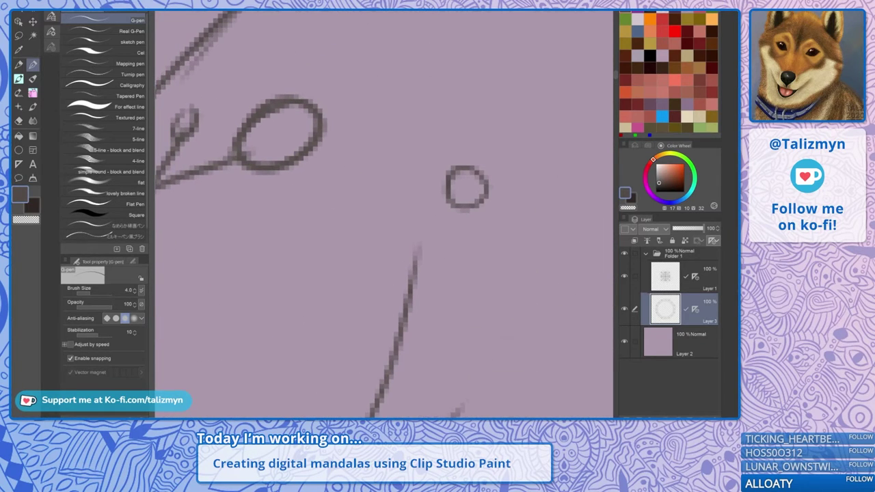
scroll(328, 221, down, 2)
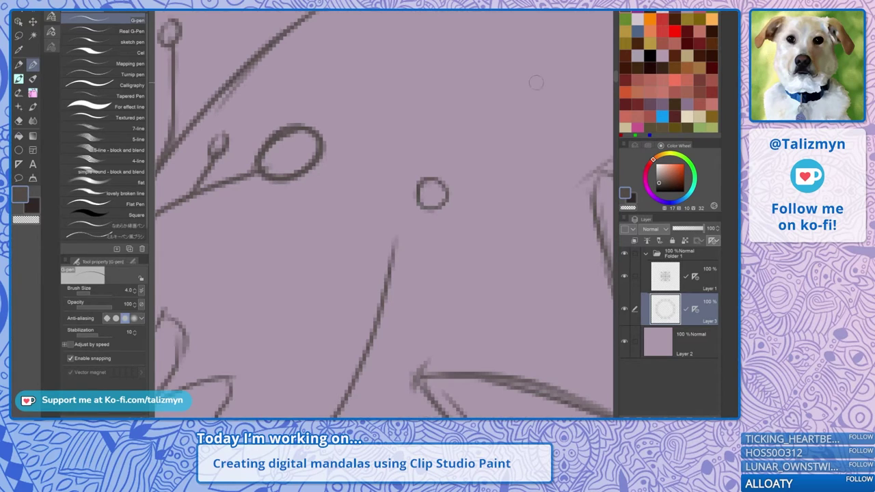
scroll(428, 203, down, 3)
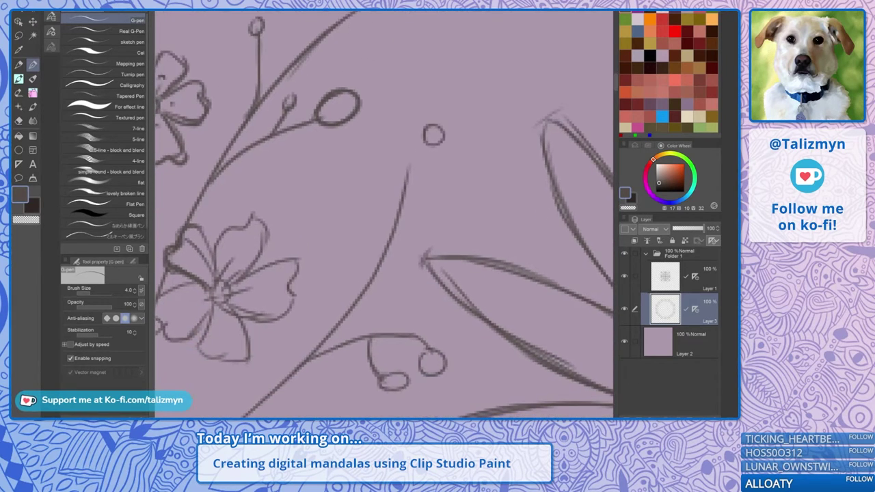
scroll(428, 203, up, 1)
drag(384, 215, 408, 247)
mouse_move(448, 202)
mouse_down()
mouse_move(443, 226)
mouse_move(460, 201)
mouse_move(467, 234)
mouse_up()
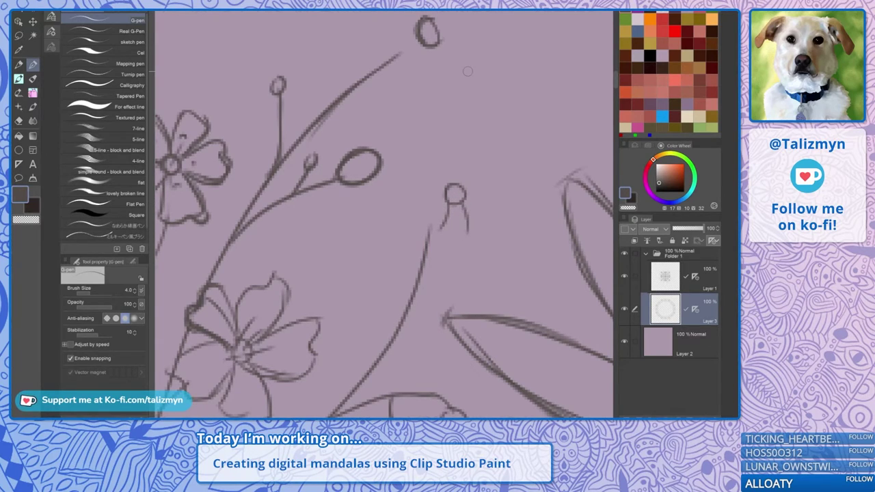
mouse_move(448, 205)
mouse_down()
mouse_move(439, 229)
mouse_move(447, 247)
mouse_move(469, 238)
mouse_move(458, 199)
mouse_up()
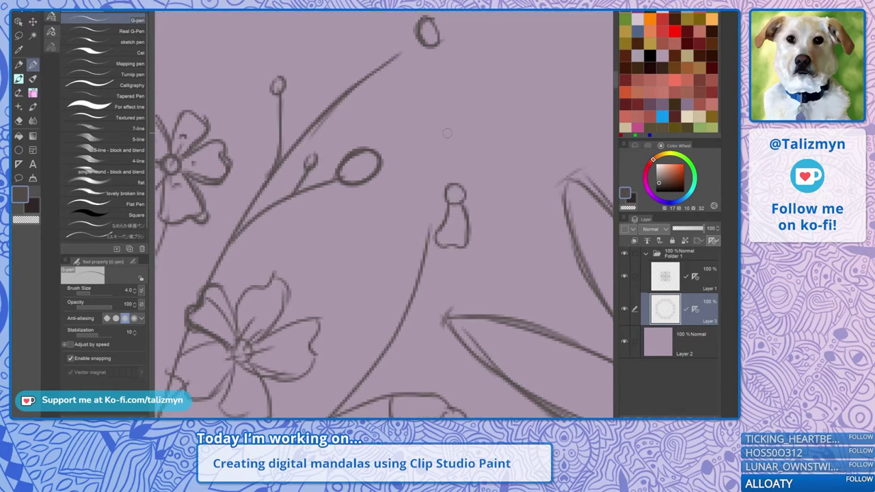
drag(448, 133, 406, 97)
mouse_move(406, 168)
mouse_down()
mouse_move(370, 190)
mouse_move(385, 189)
mouse_up()
mouse_move(378, 158)
mouse_down()
mouse_move(370, 175)
mouse_move(405, 158)
mouse_up()
mouse_move(371, 166)
mouse_down()
mouse_move(401, 153)
mouse_move(385, 145)
mouse_move(391, 124)
mouse_move(382, 121)
mouse_move(379, 149)
mouse_move(422, 125)
mouse_move(439, 125)
mouse_move(438, 143)
mouse_move(424, 153)
mouse_up()
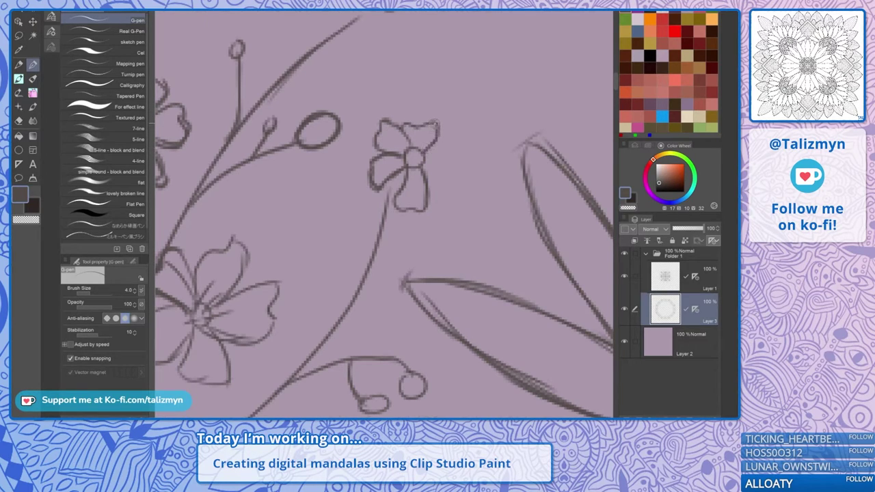
mouse_move(437, 124)
mouse_down()
mouse_move(404, 125)
mouse_move(458, 146)
mouse_move(458, 164)
mouse_move(437, 183)
mouse_move(420, 164)
mouse_move(385, 198)
mouse_up()
drag(370, 251, 346, 203)
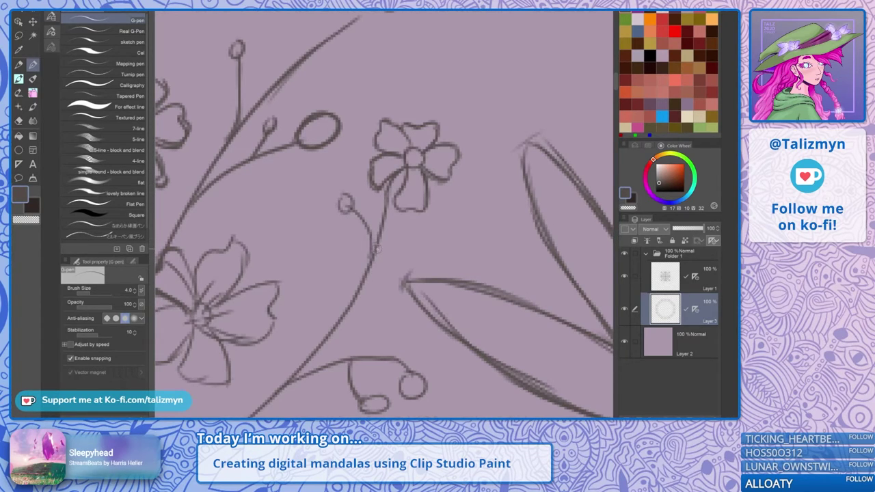
mouse_move(362, 290)
mouse_down()
mouse_move(394, 260)
mouse_move(445, 238)
mouse_move(441, 245)
mouse_move(442, 232)
mouse_up()
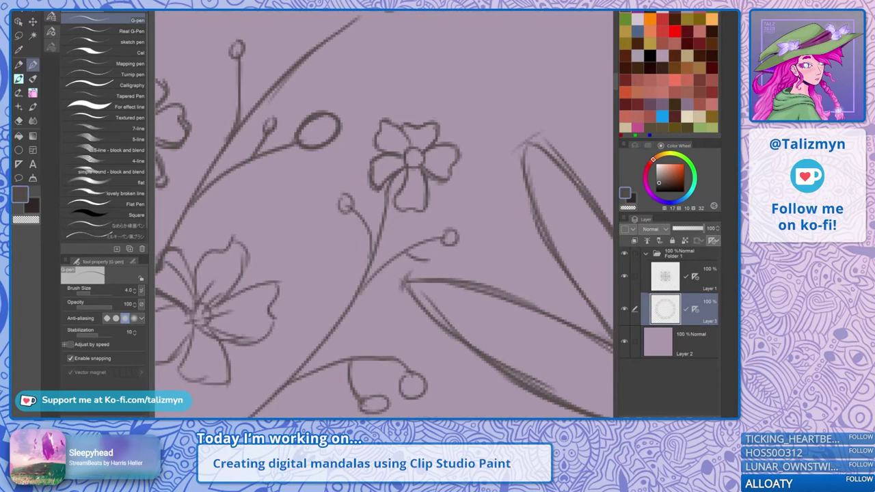
drag(413, 241, 415, 223)
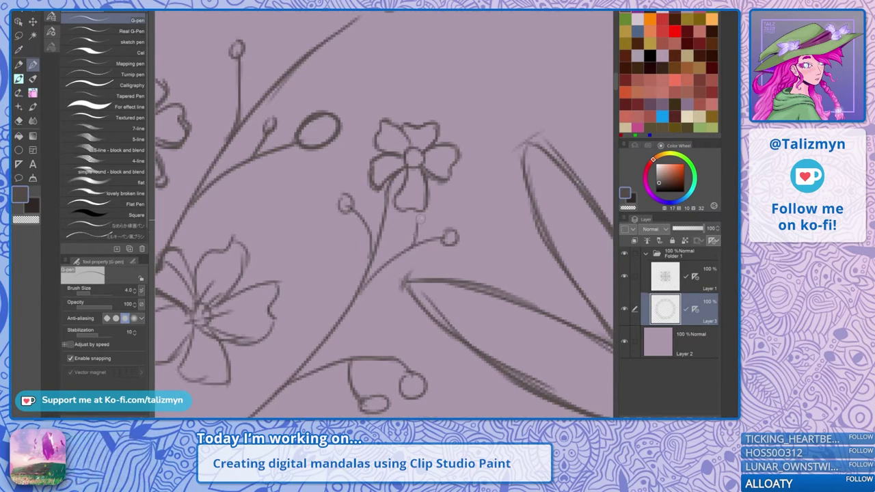
key(ctrl+z)
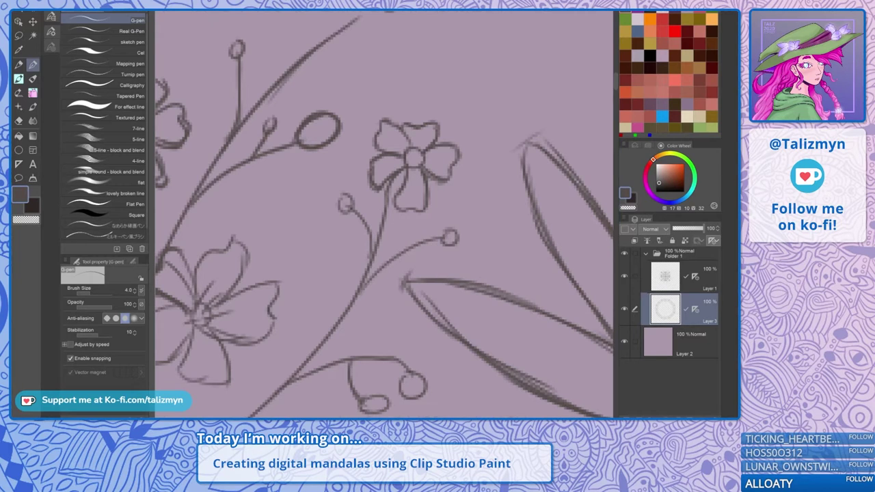
scroll(482, 190, down, 3)
scroll(439, 213, up, 2)
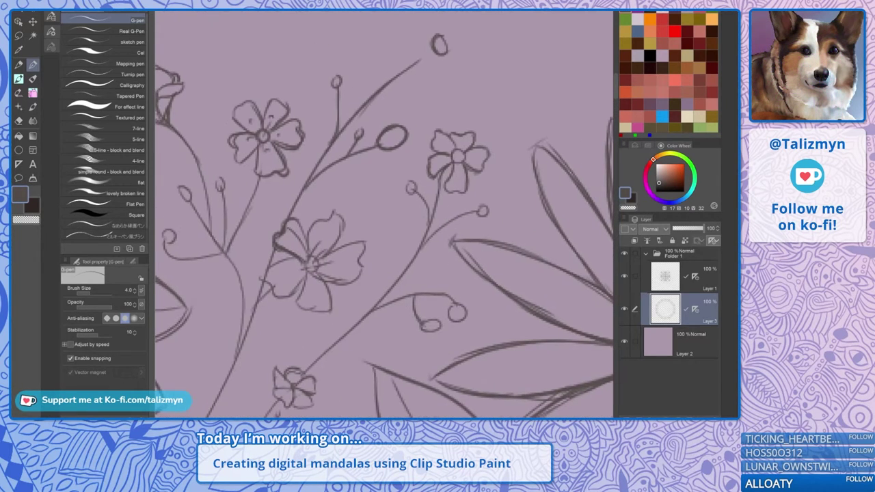
scroll(478, 166, up, 2)
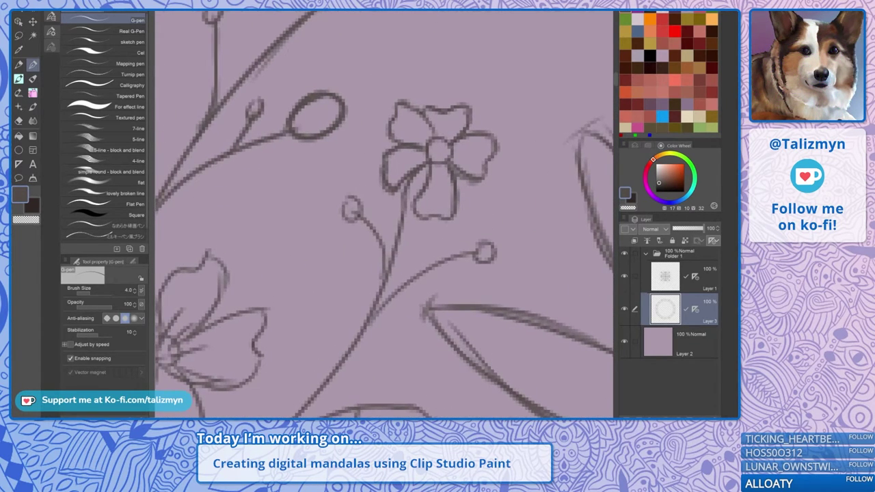
mouse_move(428, 131)
mouse_down()
mouse_move(454, 133)
mouse_move(456, 166)
mouse_move(445, 158)
mouse_up()
mouse_move(335, 167)
mouse_down()
mouse_move(321, 202)
mouse_move(328, 180)
mouse_up()
mouse_move(497, 221)
mouse_down()
mouse_move(516, 235)
mouse_move(527, 262)
mouse_up()
key(ctrl+z)
key(ctrl+z)
key(ctrl+z)
key(ctrl+z)
key(ctrl+z)
key(ctrl+z)
key(ctrl+z)
key(ctrl+z)
key(ctrl+z)
key(ctrl+z)
key(ctrl+z)
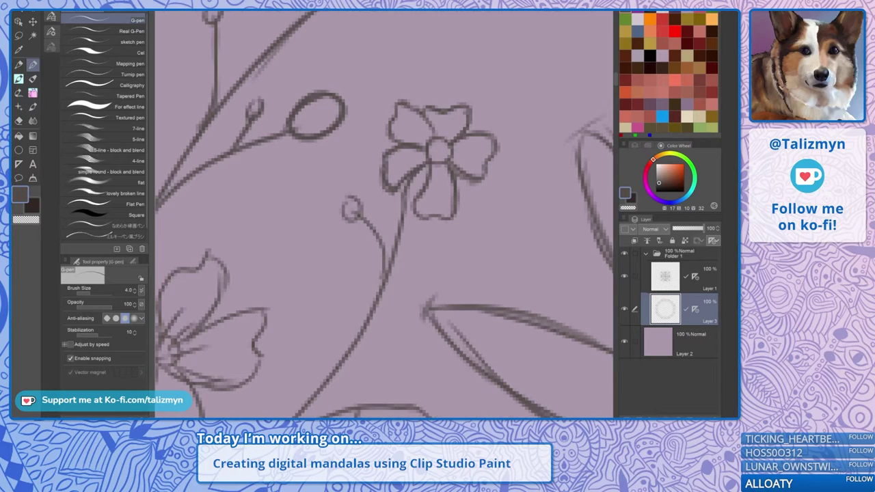
key(ctrl+z)
key(ctrl+z)
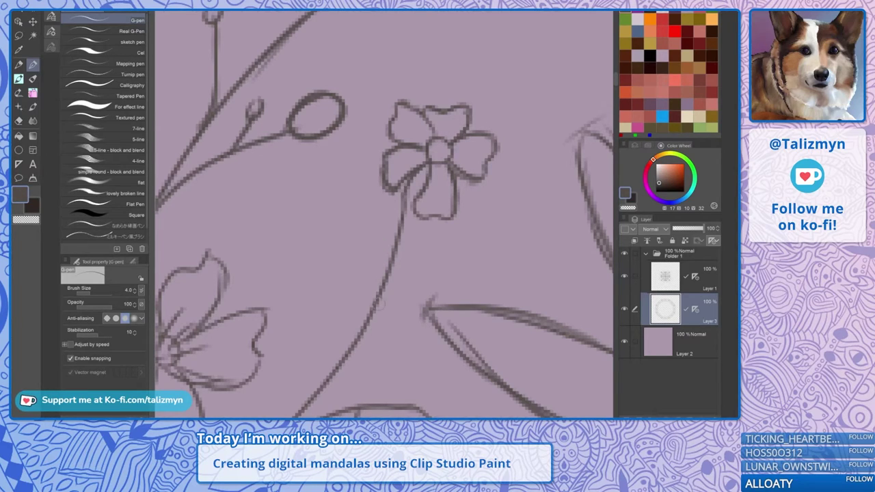
Draw a round-budded twig towards the pointed-petal flower and a forked twig with two round buds on the opposite side of the curved branch
mouse_move(373, 306)
mouse_down()
mouse_move(467, 256)
mouse_move(490, 259)
mouse_up()
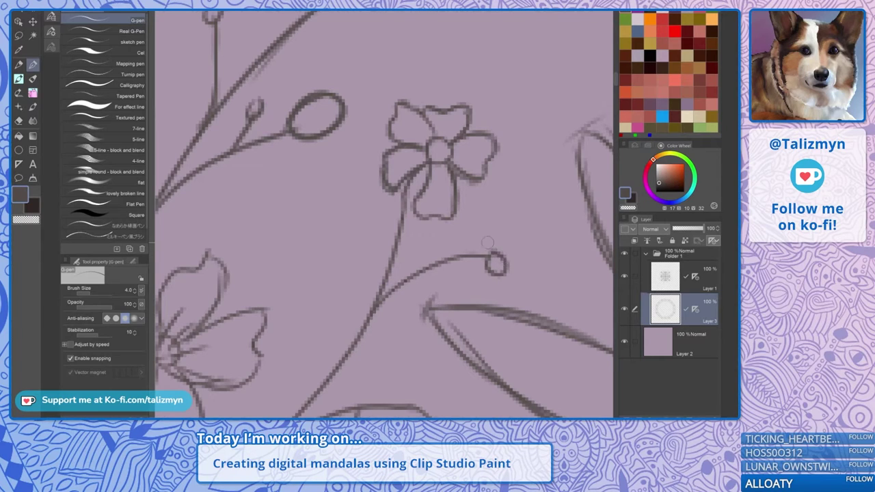
scroll(510, 249, down, 5)
scroll(461, 276, up, 4)
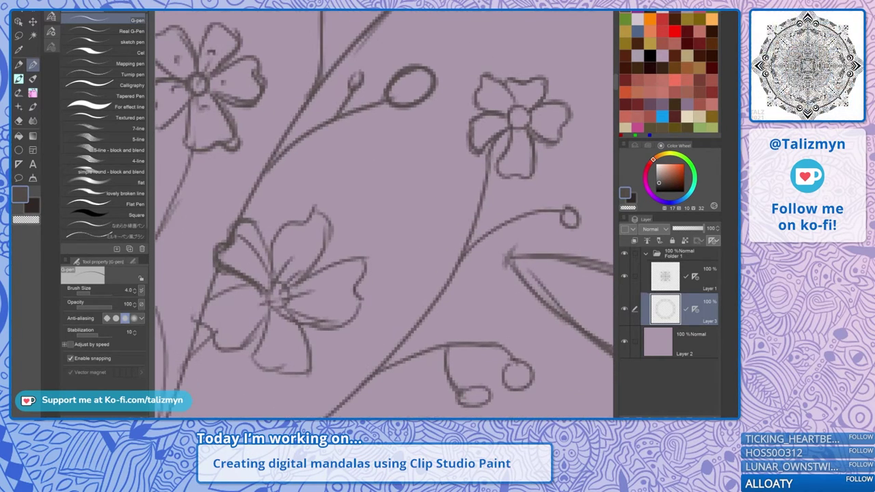
drag(457, 259, 382, 170)
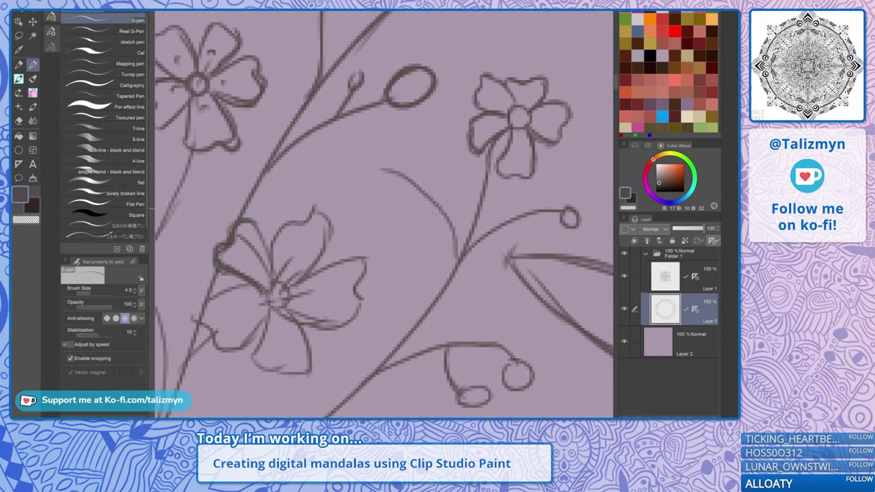
drag(437, 204, 380, 208)
mouse_move(384, 163)
mouse_down()
mouse_move(370, 177)
mouse_move(385, 167)
mouse_up()
mouse_move(387, 208)
mouse_down()
mouse_move(372, 223)
mouse_move(389, 212)
mouse_up()
key(ctrl+minus)
key(ctrl+minus)
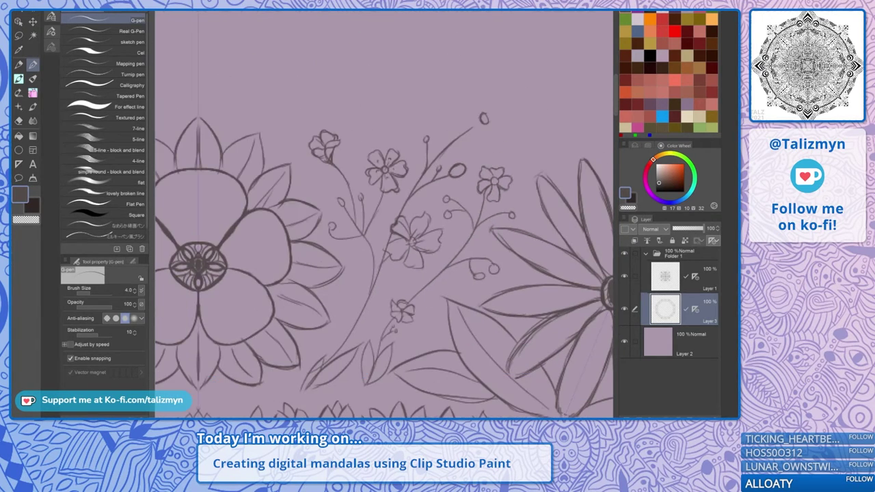
Draw five notched petals around the round centre beyond the long stem's tip and join the blossom to its stem
scroll(481, 218, up, 3)
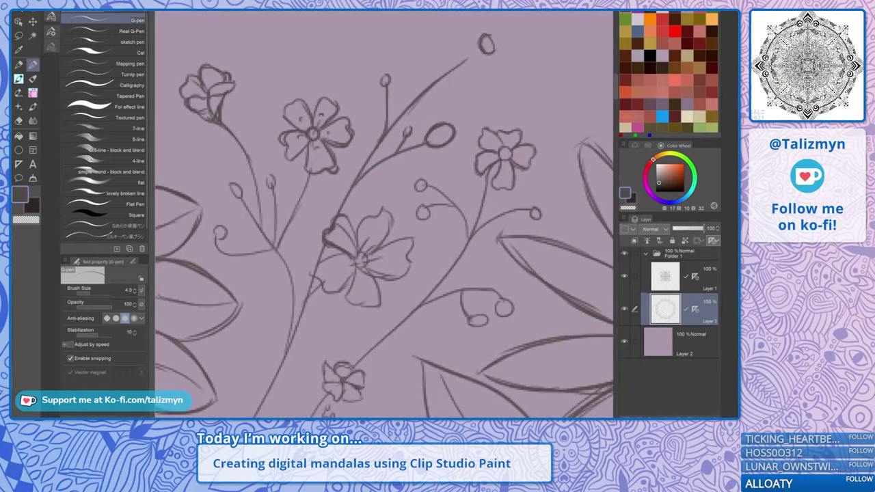
drag(506, 41, 430, 189)
scroll(436, 172, up, 3)
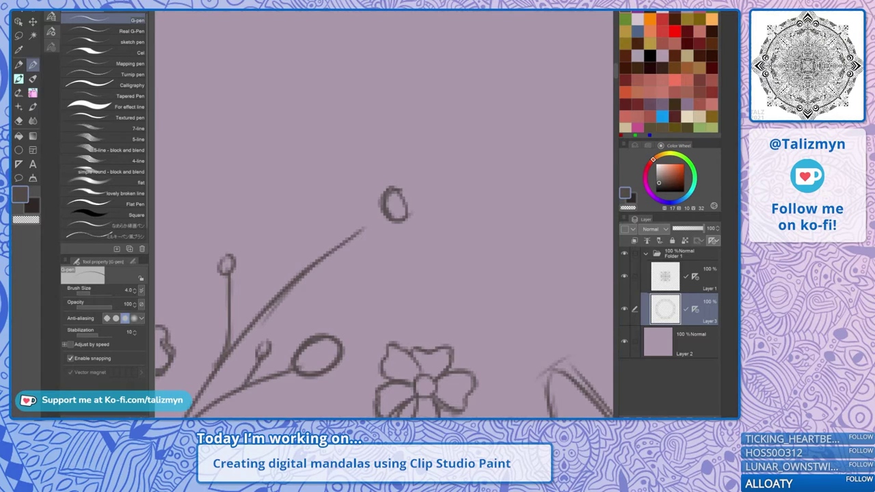
mouse_move(379, 140)
mouse_down()
mouse_move(344, 192)
mouse_move(364, 154)
mouse_move(433, 159)
mouse_move(409, 195)
mouse_move(423, 177)
mouse_move(409, 197)
mouse_move(456, 203)
mouse_up()
mouse_move(403, 219)
mouse_down()
mouse_move(437, 228)
mouse_move(456, 195)
mouse_up()
key(ctrl+z)
key(ctrl+z)
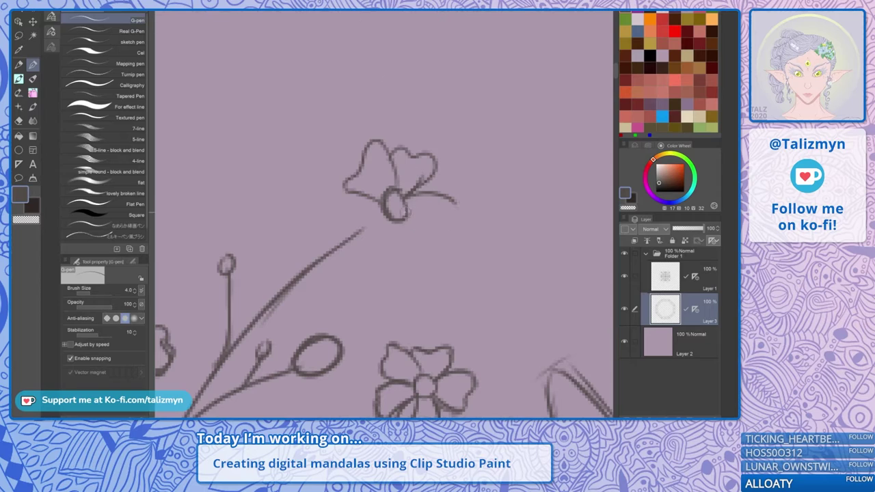
mouse_move(403, 210)
mouse_down()
mouse_move(444, 237)
mouse_move(457, 199)
mouse_up()
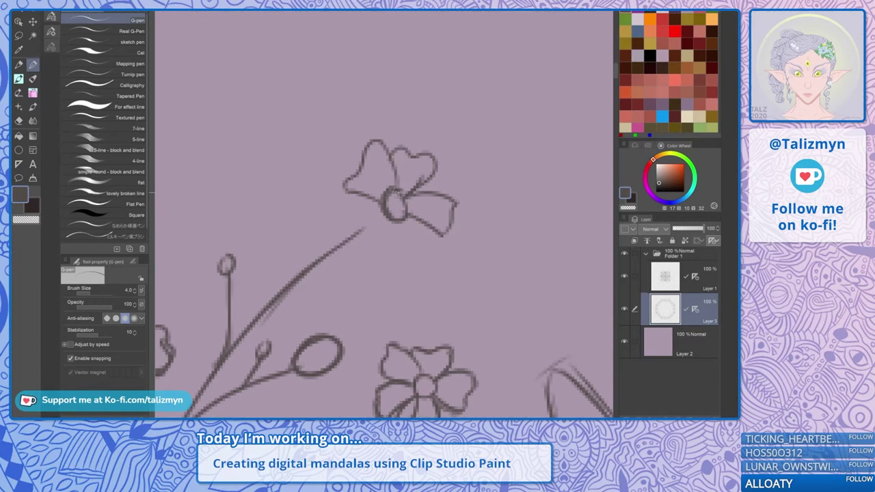
mouse_move(387, 201)
mouse_down()
mouse_move(359, 201)
mouse_move(347, 216)
mouse_move(359, 231)
mouse_move(385, 230)
mouse_move(385, 213)
mouse_move(373, 236)
mouse_move(384, 211)
mouse_move(384, 248)
mouse_move(413, 252)
mouse_move(429, 231)
mouse_up()
mouse_move(409, 220)
mouse_down()
mouse_move(423, 247)
mouse_move(419, 237)
mouse_move(413, 250)
mouse_move(419, 241)
mouse_move(389, 225)
mouse_move(408, 241)
mouse_up()
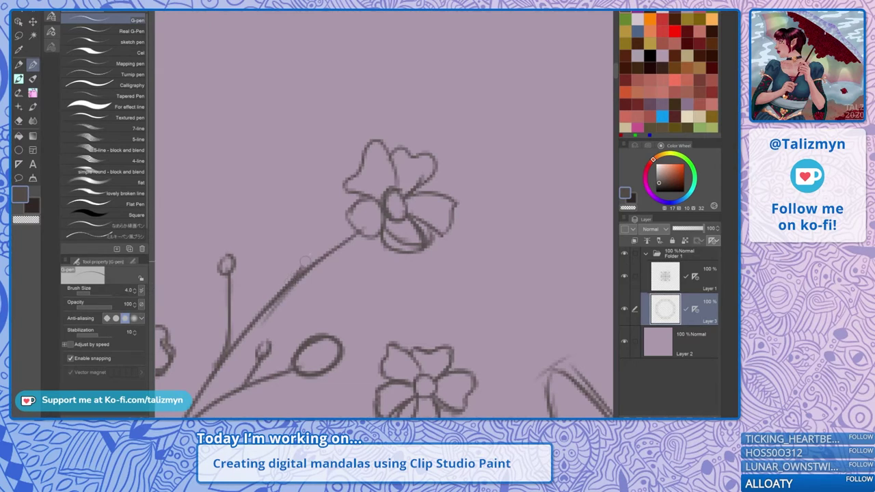
Add two short twigs with small round buds to the long stem just below its end blossom
drag(302, 265, 316, 207)
mouse_move(309, 245)
mouse_down()
mouse_move(286, 222)
mouse_move(283, 230)
mouse_move(289, 235)
mouse_move(316, 215)
mouse_up()
scroll(393, 179, down, 8)
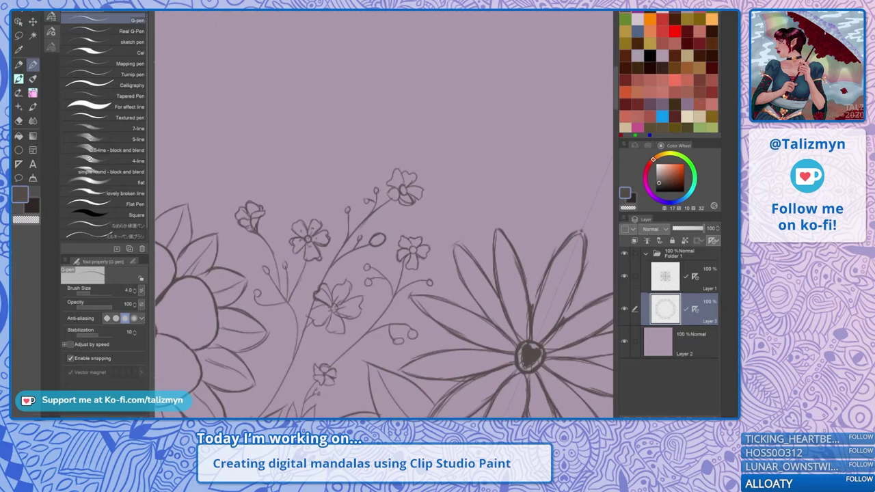
drag(393, 225, 398, 204)
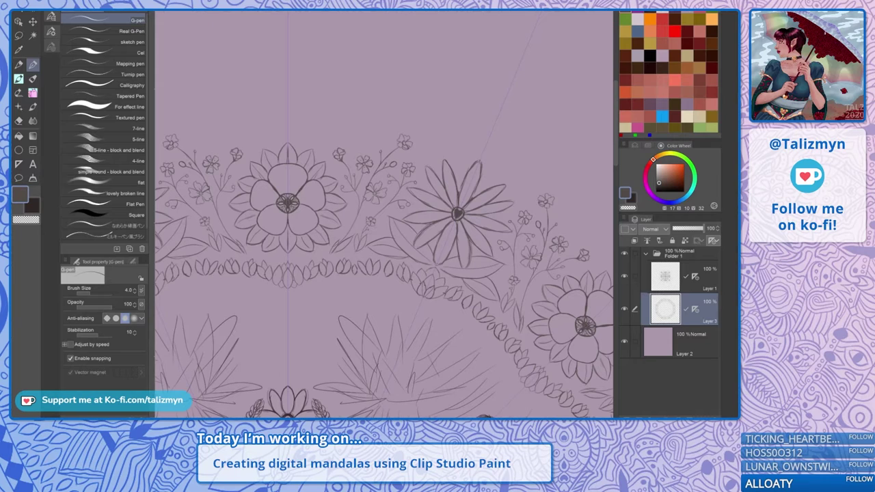
Draw a forked twig with two small buds on the lower stem, in the gap beside the large round-petalled flower
scroll(492, 219, down, 4)
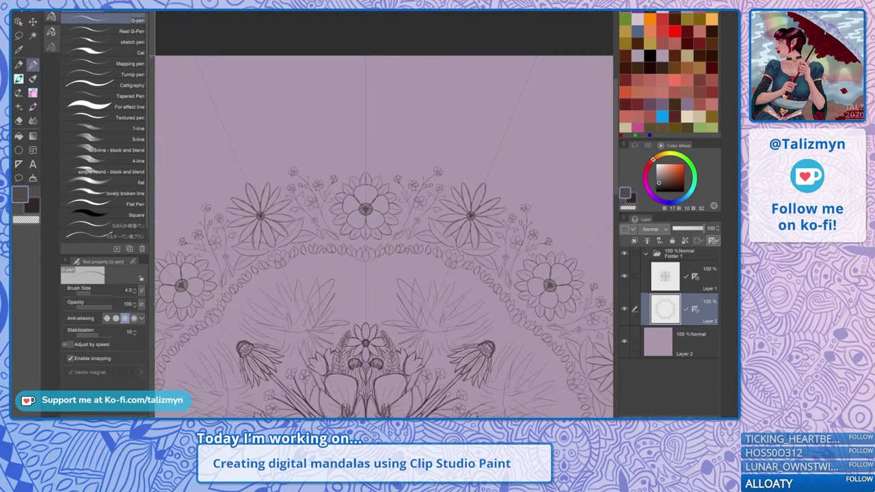
scroll(412, 219, up, 6)
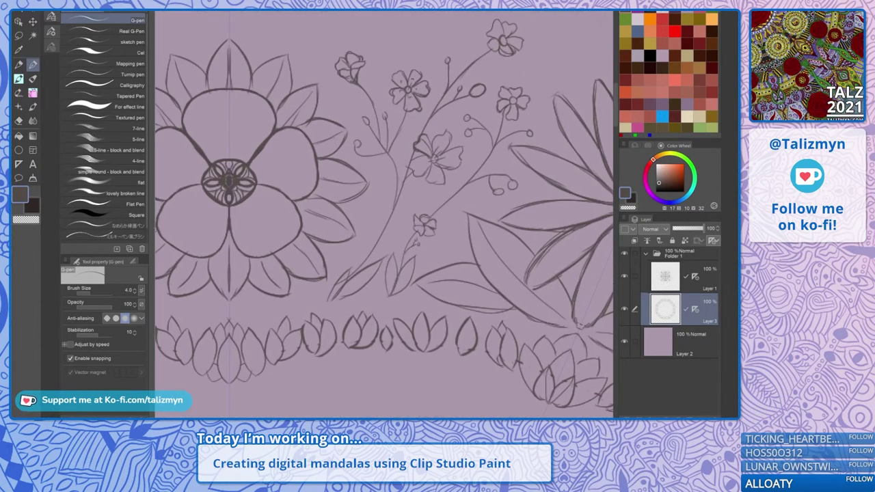
drag(411, 219, 415, 219)
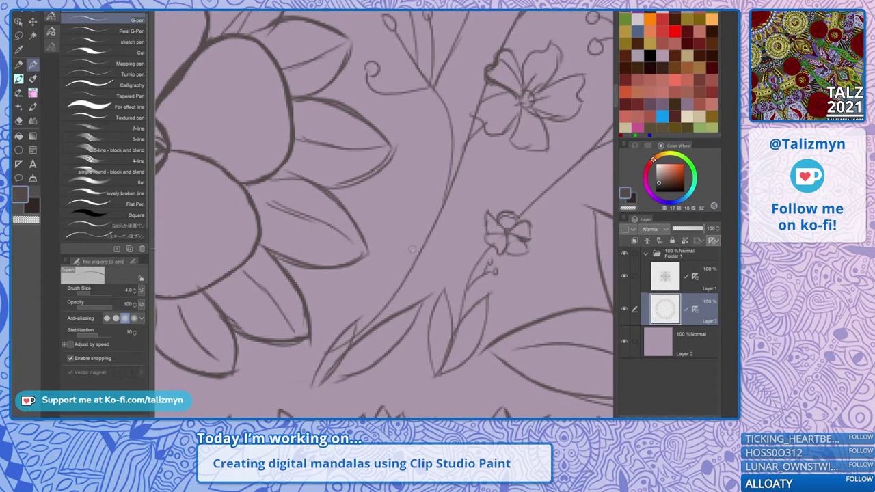
mouse_move(418, 258)
mouse_down()
mouse_move(415, 236)
mouse_move(403, 190)
mouse_move(410, 155)
mouse_up()
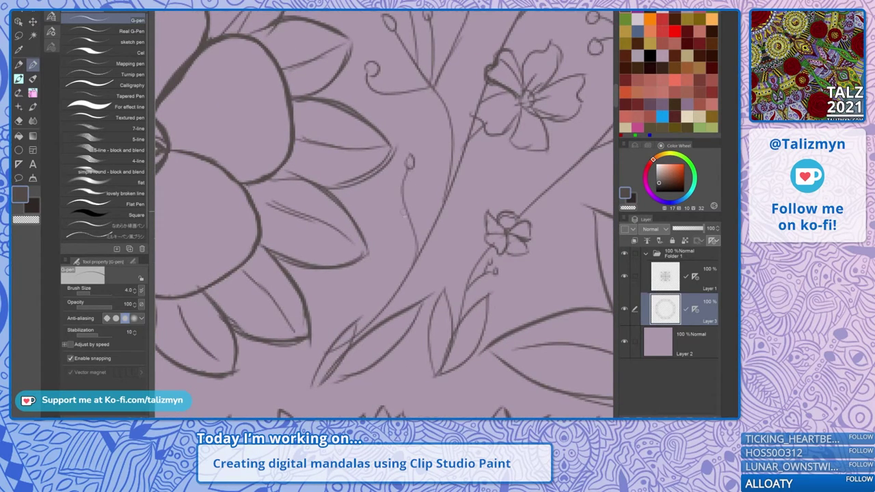
drag(413, 232, 380, 194)
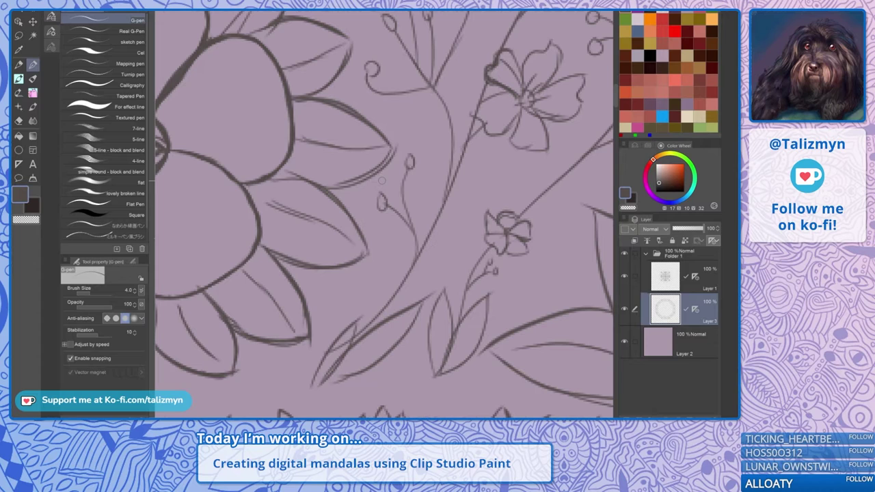
Review the whole mandala and save the drawing
scroll(514, 212, down, 6)
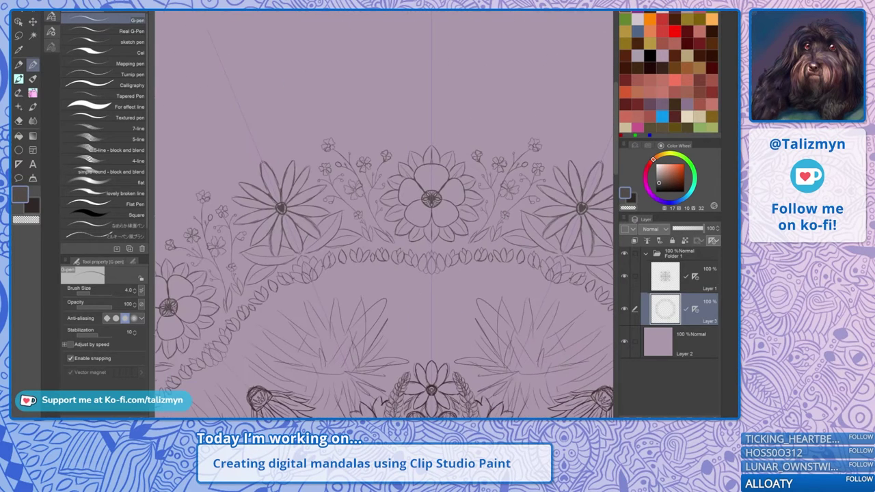
drag(506, 212, 447, 92)
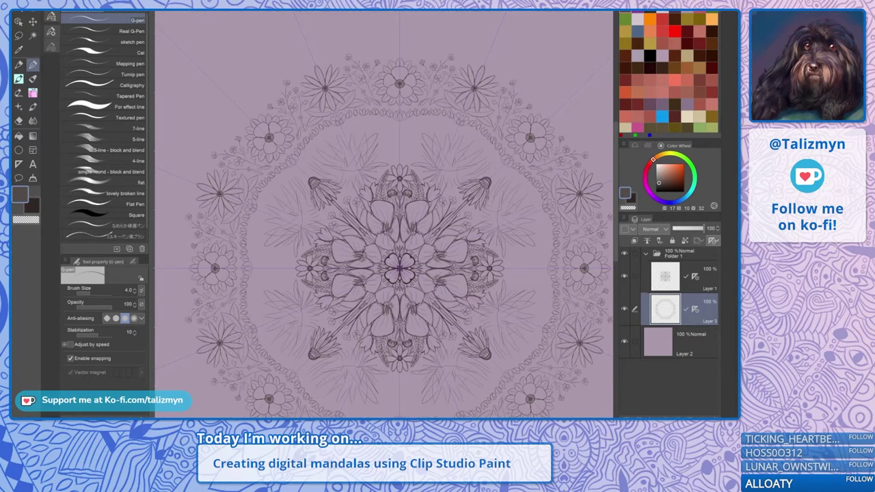
drag(488, 269, 476, 211)
scroll(476, 211, down, 1)
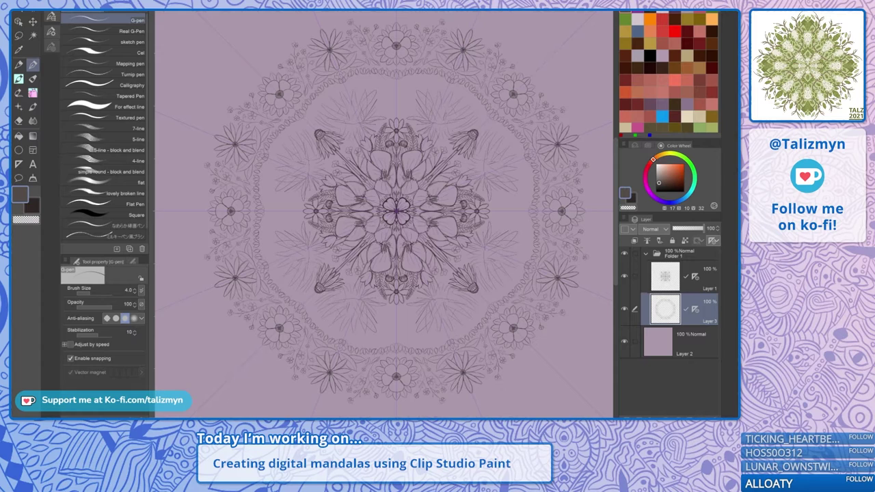
scroll(509, 198, down, 1)
drag(504, 211, 473, 209)
scroll(478, 207, down, 1)
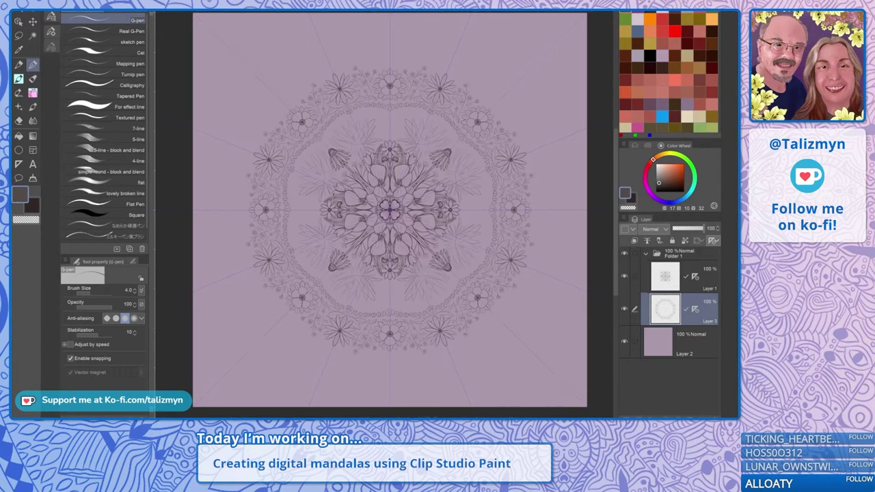
click(21, 12)
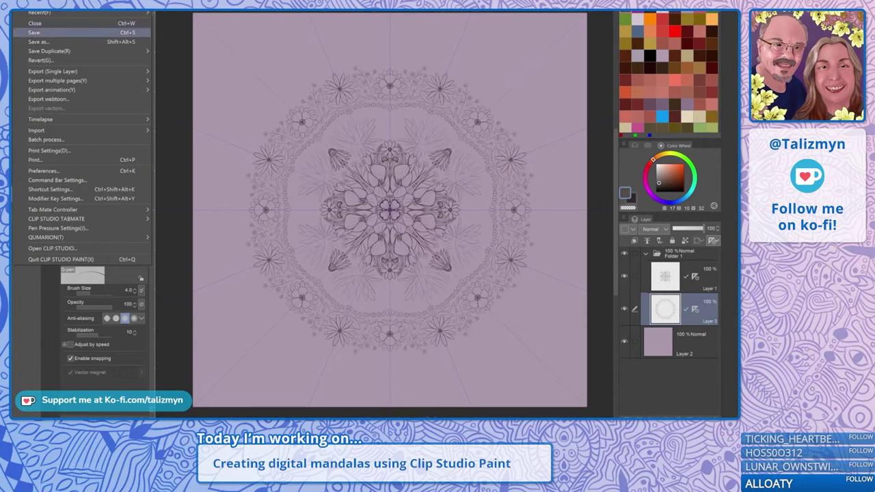
click(32, 33)
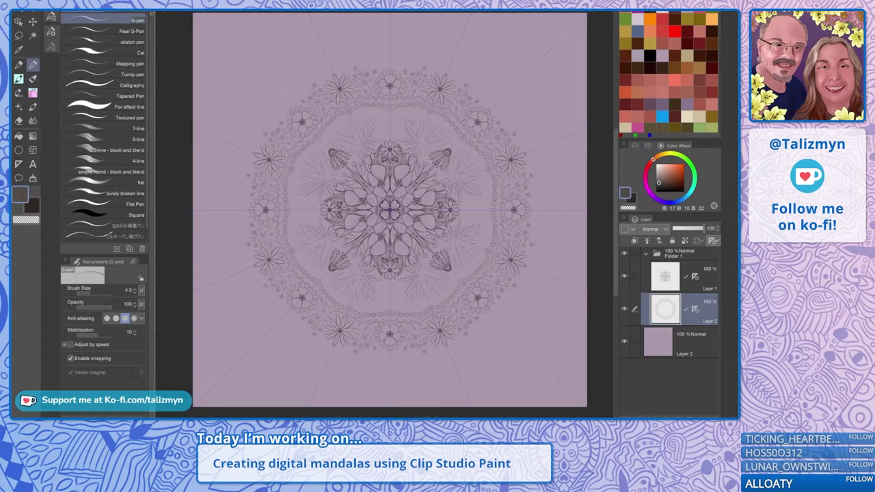
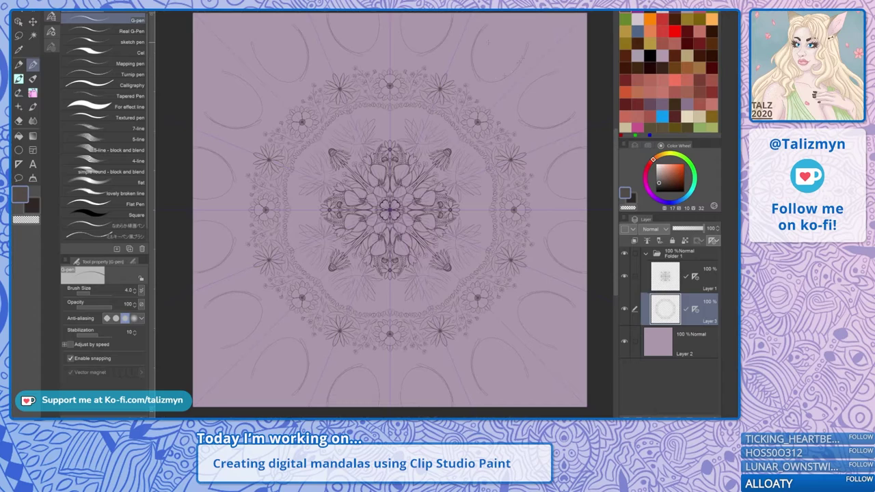
key(ctrl+z)
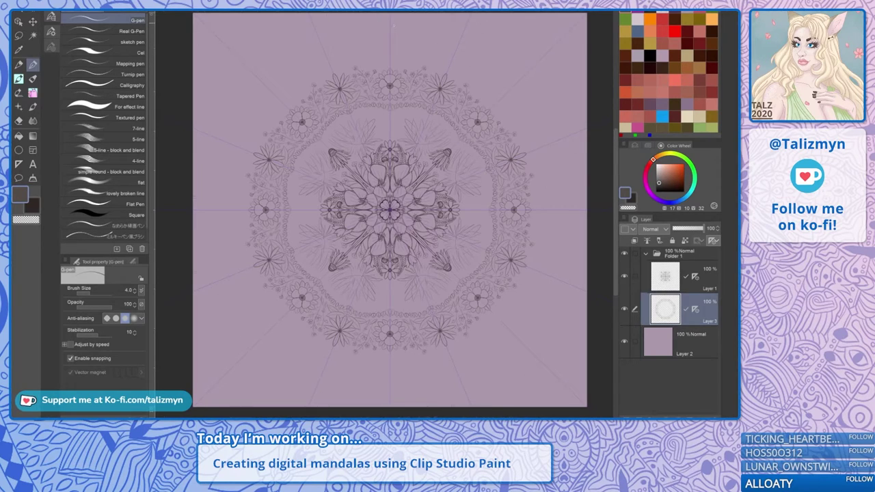
drag(390, 21, 419, 47)
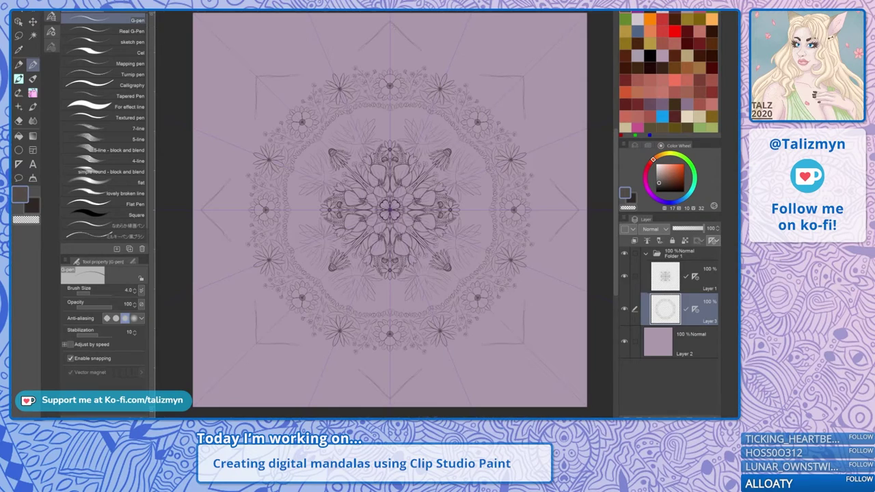
key(ctrl+z)
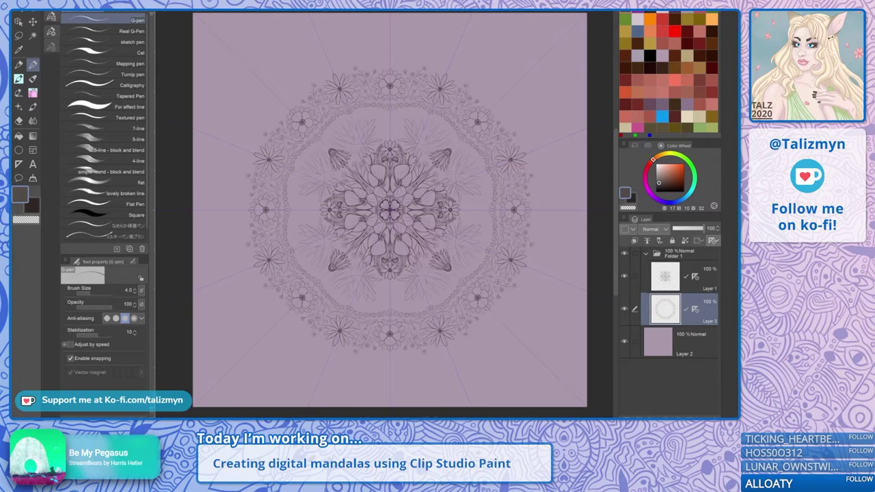
Sketch a wide flower outline with a scalloped upper edge above the large round-petalled flower, with a veined pod-shaped centre
drag(404, 45, 419, 159)
scroll(409, 135, up, 4)
scroll(394, 135, up, 2)
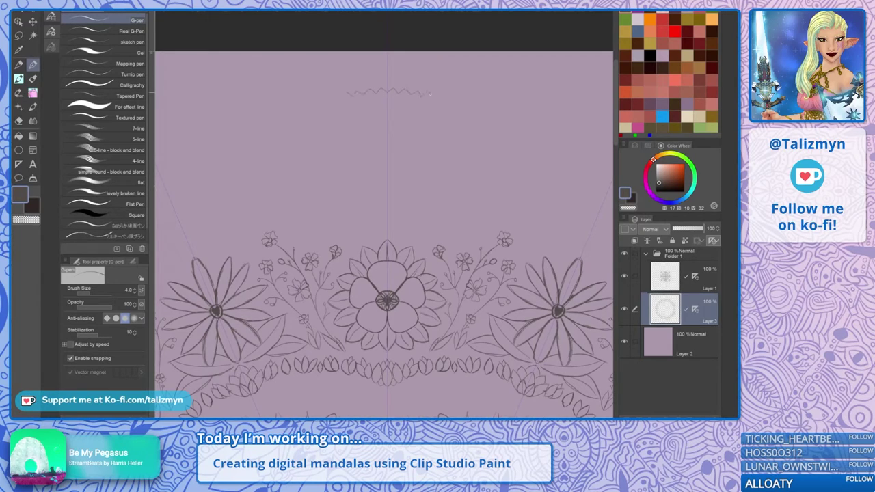
drag(431, 93, 448, 116)
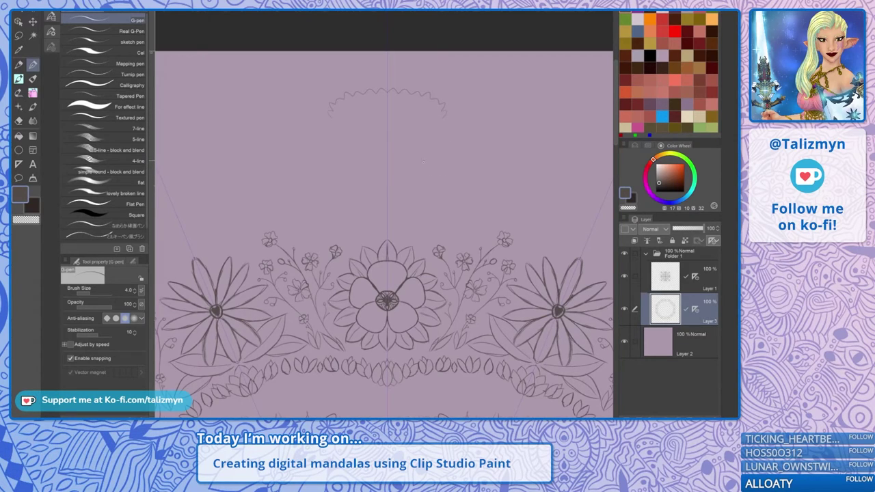
drag(425, 158, 447, 135)
drag(396, 160, 393, 161)
drag(403, 116, 396, 102)
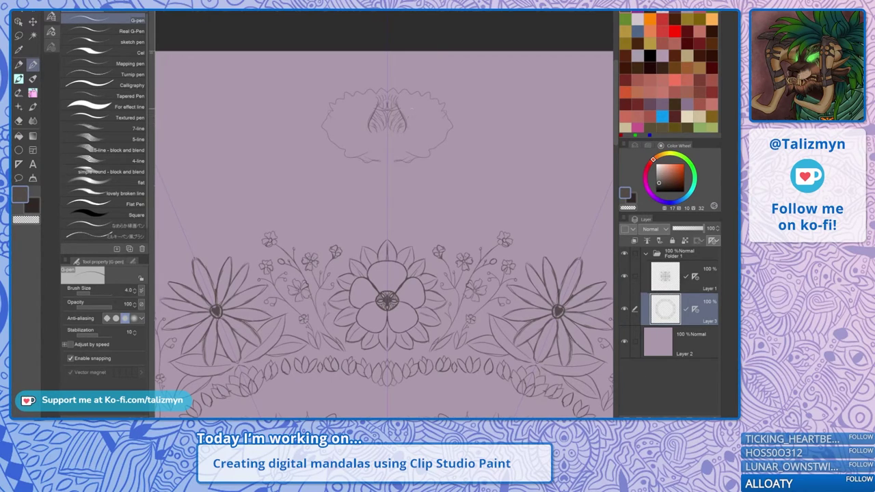
Erase the veins in the lower part of the pod-shaped centre and fill it with overlapping scalloped scales
scroll(400, 68, up, 3)
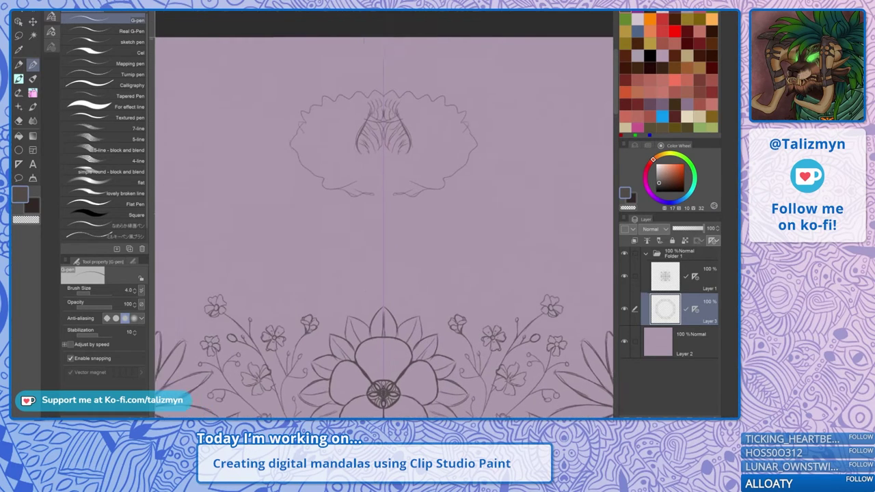
key(e)
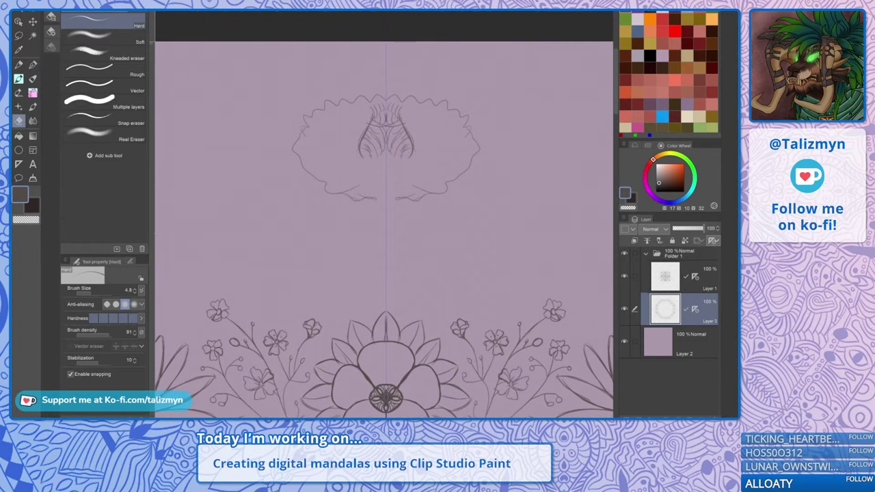
drag(373, 132, 371, 142)
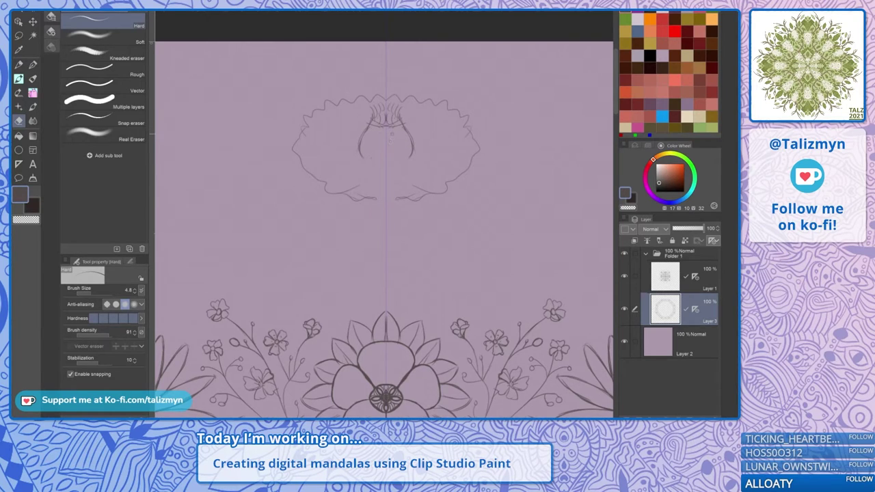
key(p)
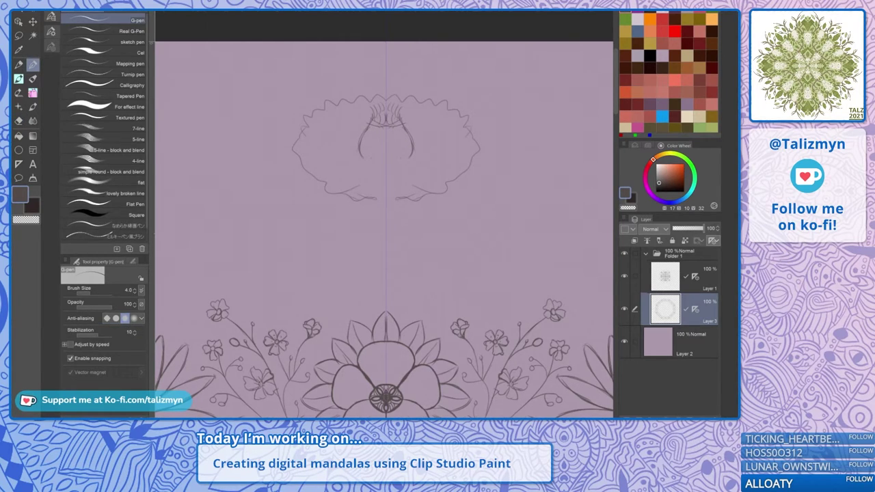
mouse_move(365, 135)
mouse_down()
mouse_move(376, 145)
mouse_move(387, 132)
mouse_move(380, 164)
mouse_up()
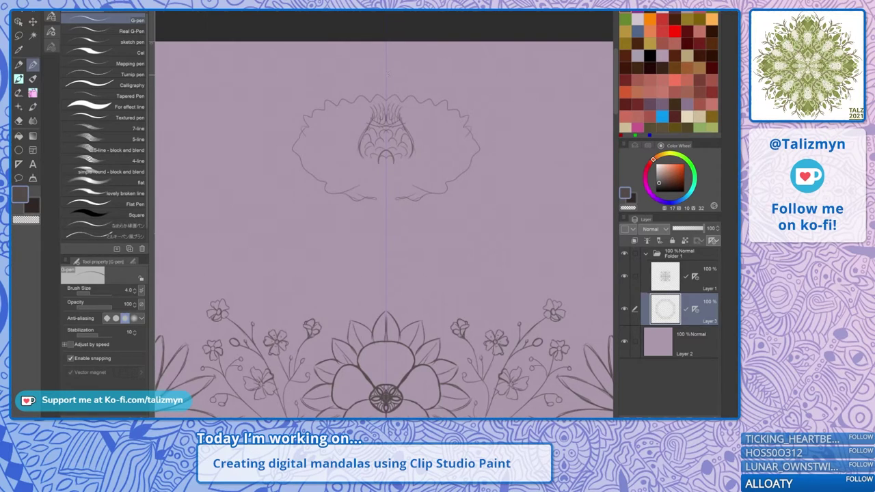
Draw a fan of narrow petals around the scaled centre, with looped tips above, small ovals below and radiating lines between
mouse_move(386, 82)
mouse_down()
mouse_move(407, 104)
mouse_move(430, 89)
mouse_move(408, 111)
mouse_move(415, 98)
mouse_move(422, 111)
mouse_move(427, 94)
mouse_move(464, 92)
mouse_move(429, 108)
mouse_move(461, 138)
mouse_up()
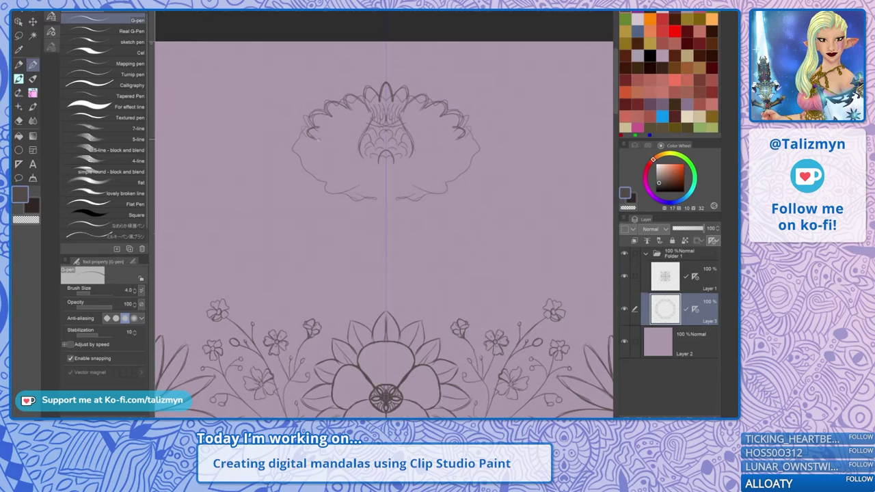
drag(313, 140, 325, 142)
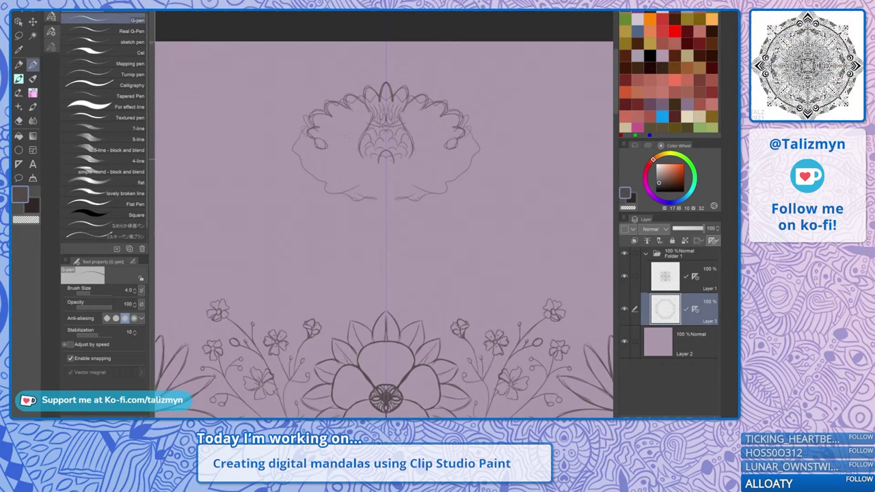
drag(377, 160, 385, 169)
mouse_move(373, 162)
mouse_down()
mouse_move(354, 162)
mouse_move(374, 166)
mouse_up()
drag(421, 151, 441, 163)
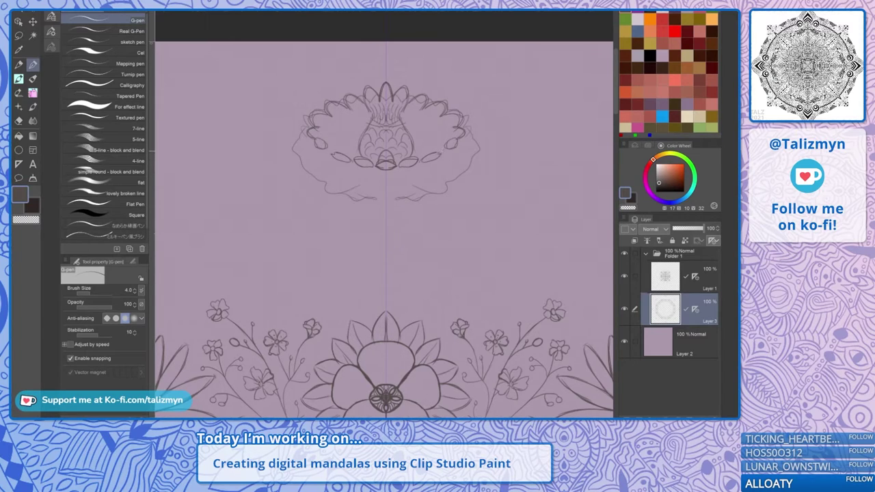
mouse_move(440, 115)
mouse_down()
mouse_move(417, 133)
mouse_move(402, 116)
mouse_move(454, 128)
mouse_move(444, 150)
mouse_up()
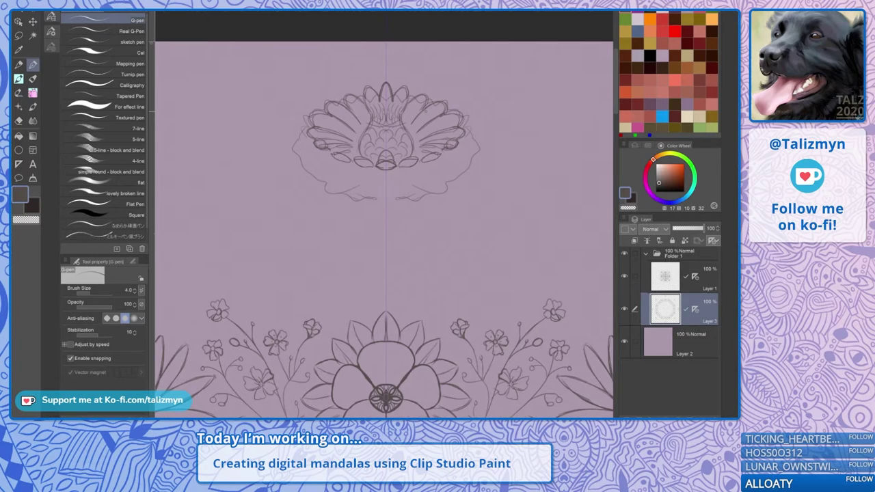
Outline small petals at the outer sides of the ornate flower and a narrow pod-shaped petal below its scaled centre
drag(457, 140, 472, 145)
drag(393, 183, 396, 196)
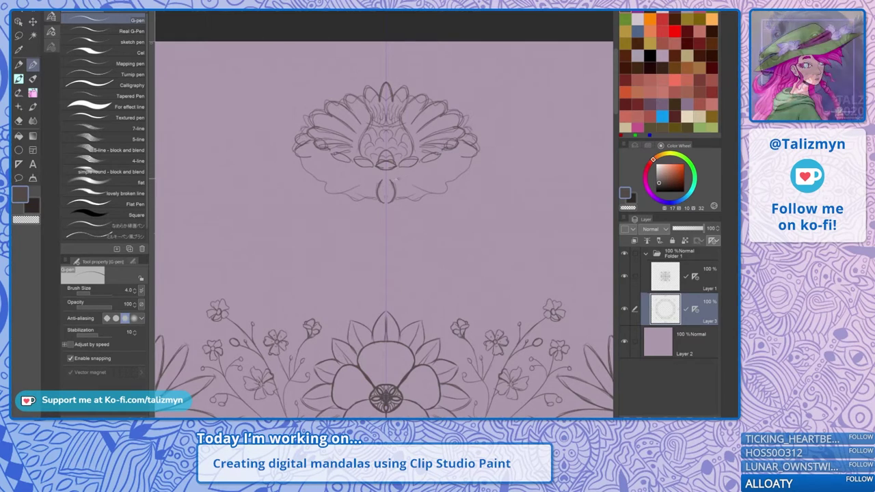
drag(386, 186, 399, 180)
drag(387, 185, 395, 180)
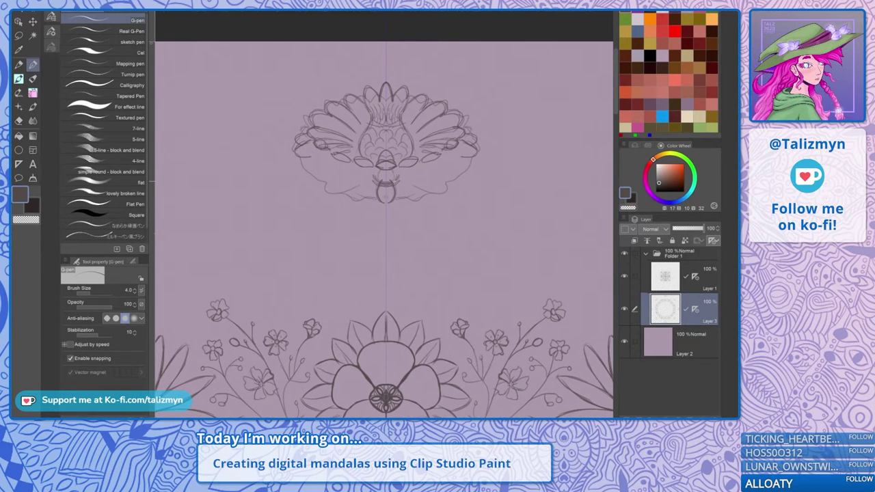
key(ctrl+z)
Add fine strokes to the flower's side petals and overlay the scaled centre with tall, narrow looped stamens
mouse_move(308, 159)
mouse_down()
mouse_move(333, 170)
mouse_move(332, 153)
mouse_up()
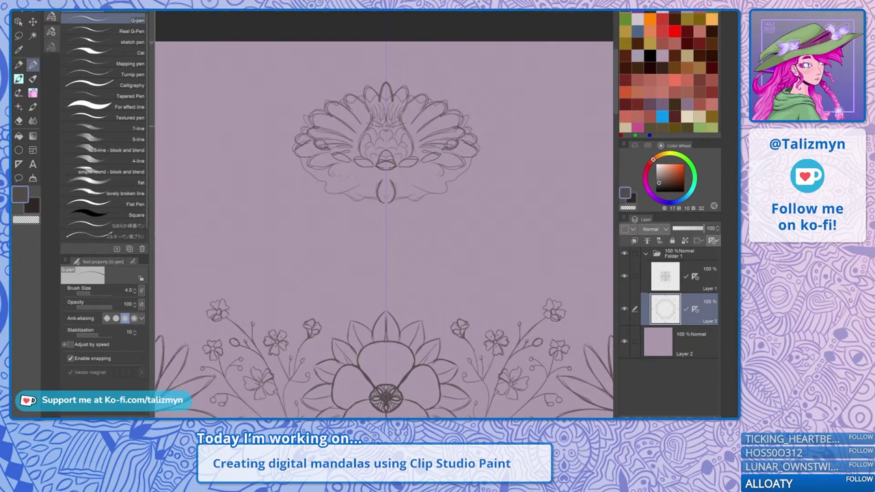
drag(364, 132, 372, 158)
mouse_move(371, 124)
mouse_down()
mouse_move(376, 147)
mouse_move(379, 105)
mouse_move(386, 124)
mouse_move(398, 124)
mouse_move(376, 133)
mouse_move(406, 140)
mouse_move(408, 149)
mouse_move(382, 151)
mouse_move(392, 152)
mouse_up()
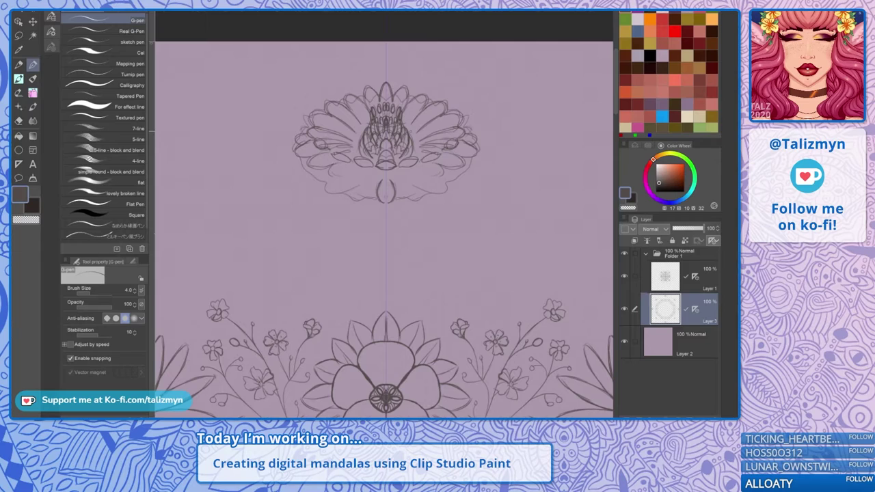
Draw a fan of leaf-shaped petals beneath the flower centre, edged below with heavier rounded petals carrying inner lines
mouse_move(425, 170)
mouse_down()
mouse_move(443, 169)
mouse_move(410, 183)
mouse_move(396, 175)
mouse_move(402, 185)
mouse_move(402, 174)
mouse_move(417, 181)
mouse_move(395, 179)
mouse_move(408, 199)
mouse_move(428, 192)
mouse_move(421, 177)
mouse_move(404, 221)
mouse_up()
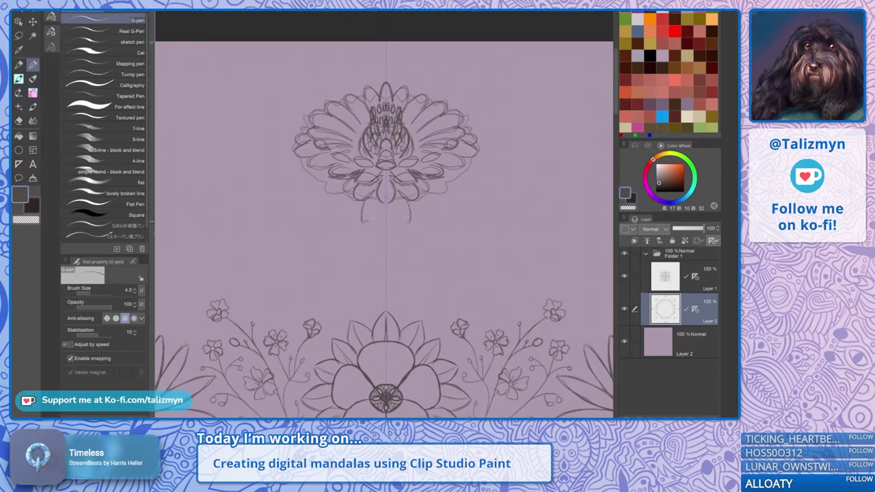
drag(395, 199, 364, 223)
mouse_move(363, 201)
mouse_down()
mouse_move(359, 220)
mouse_move(367, 218)
mouse_up()
drag(375, 199, 368, 221)
drag(344, 184, 342, 210)
mouse_move(348, 181)
mouse_down()
mouse_move(333, 196)
mouse_move(350, 209)
mouse_move(315, 195)
mouse_move(334, 189)
mouse_up()
mouse_move(332, 182)
mouse_down()
mouse_move(318, 195)
mouse_move(312, 175)
mouse_up()
drag(313, 175, 332, 180)
drag(442, 174, 458, 181)
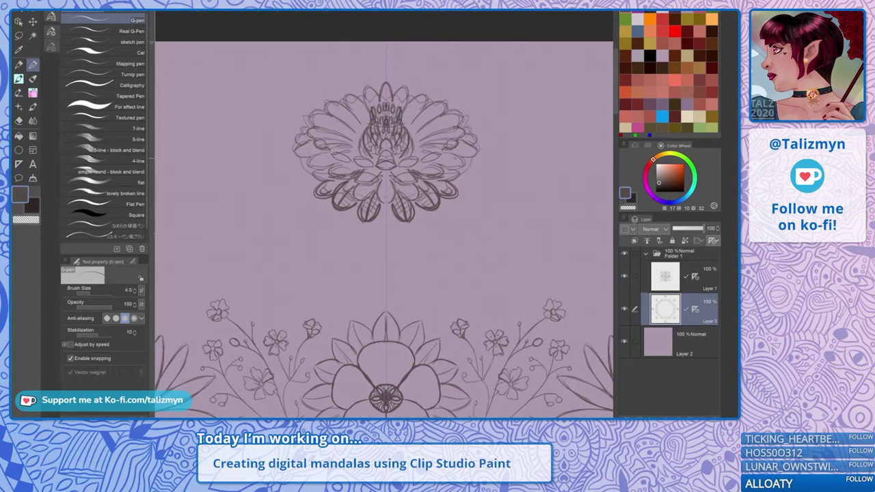
mouse_move(459, 175)
mouse_down()
mouse_move(457, 187)
mouse_move(460, 163)
mouse_up()
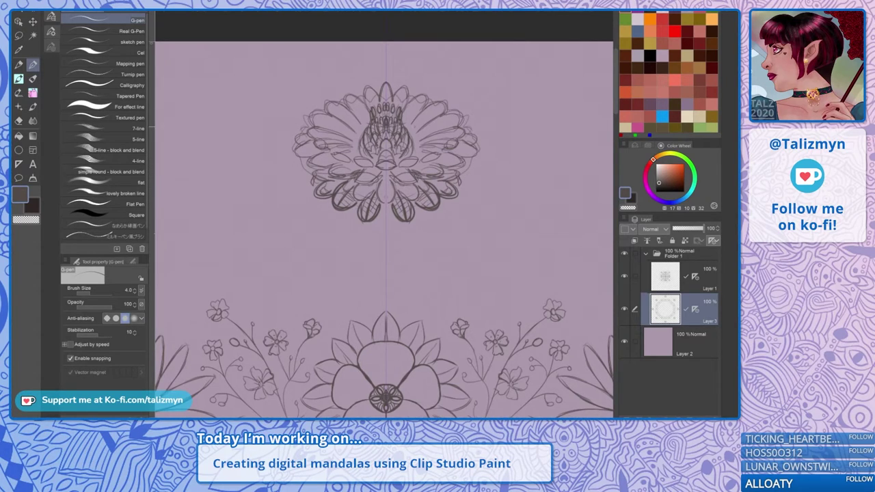
Darken the pod-shaped centre with dense overlapping curved strokes on both sides
drag(407, 128, 415, 154)
mouse_move(404, 121)
mouse_down()
mouse_move(411, 157)
mouse_move(392, 150)
mouse_up()
key(ctrl+z)
drag(387, 141, 401, 158)
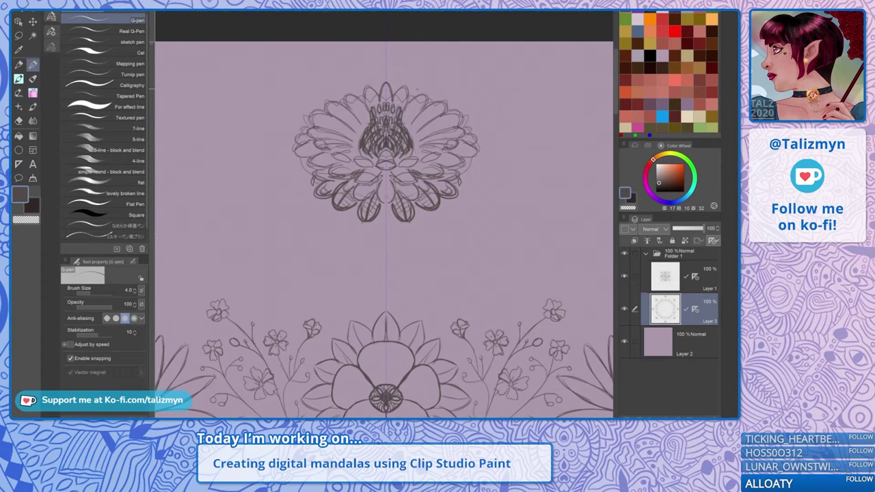
Draw a small dark bud between the two lowest petals and add short strokes between the flower's side petals
scroll(475, 178, down, 8)
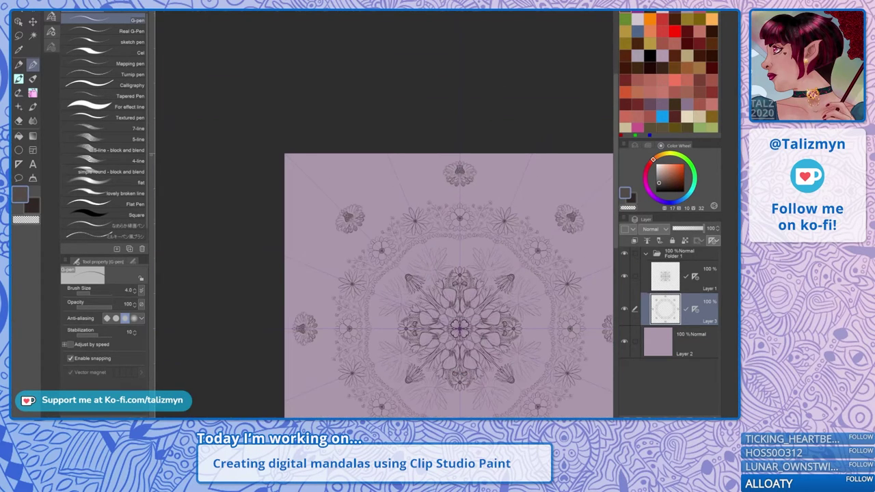
scroll(469, 172, up, 5)
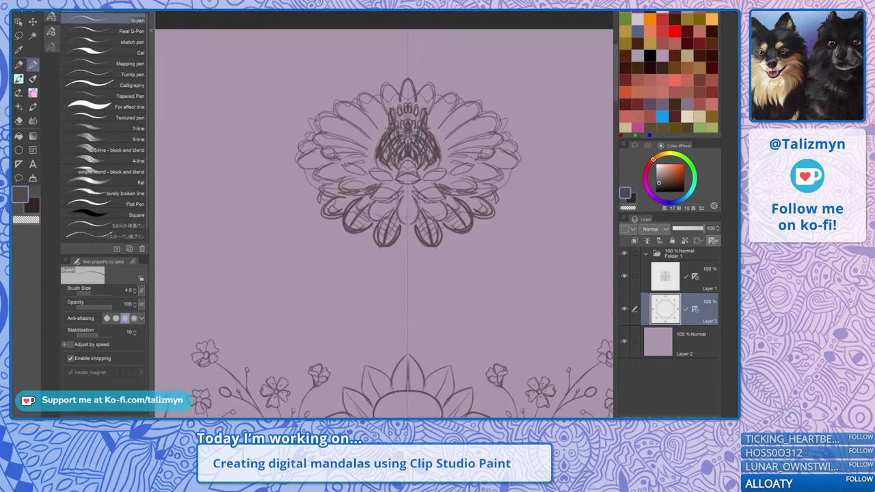
drag(406, 244, 391, 180)
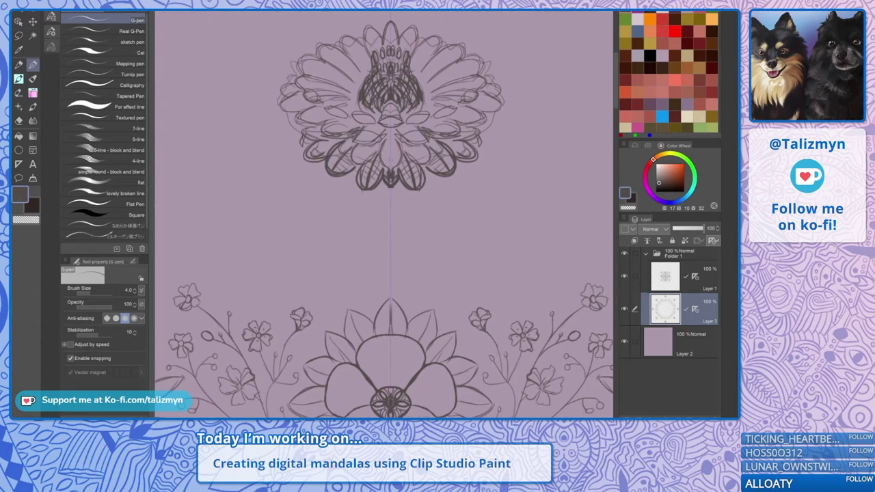
scroll(492, 173, down, 4)
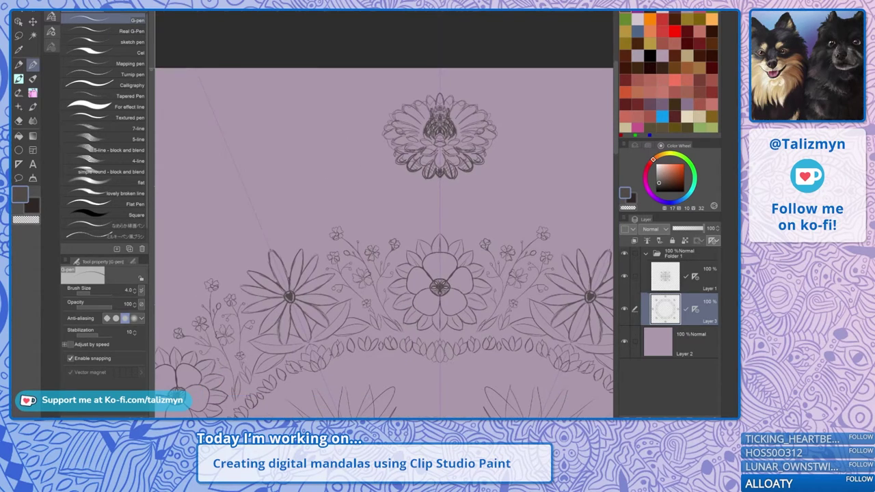
mouse_move(477, 123)
mouse_down()
mouse_move(462, 157)
mouse_move(430, 140)
mouse_move(439, 135)
mouse_up()
scroll(463, 157, up, 5)
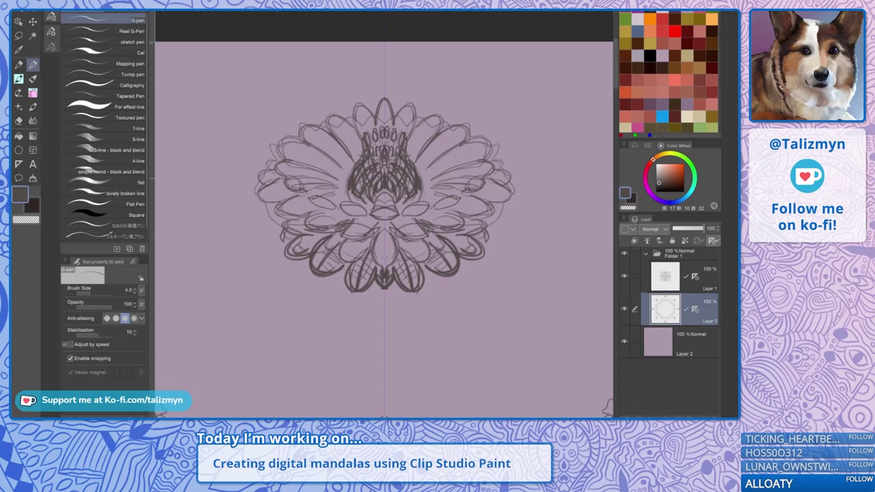
drag(337, 209, 332, 201)
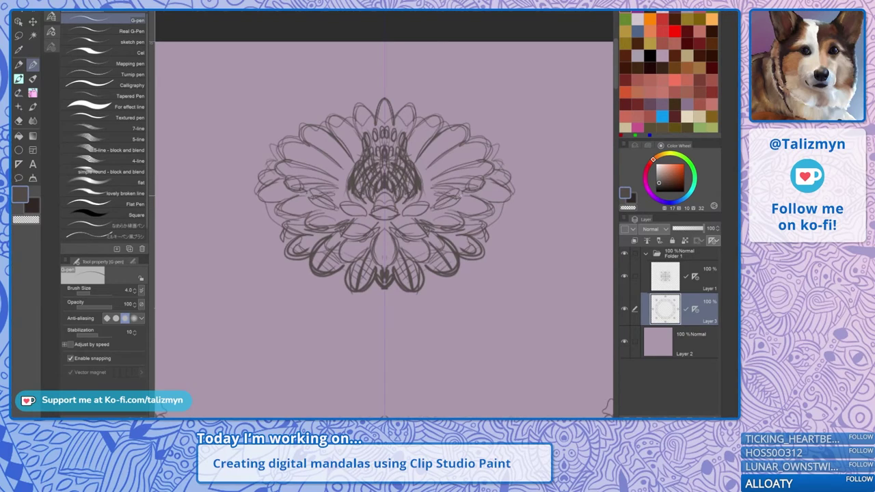
mouse_move(459, 196)
mouse_down()
mouse_move(439, 203)
mouse_move(431, 190)
mouse_move(445, 209)
mouse_up()
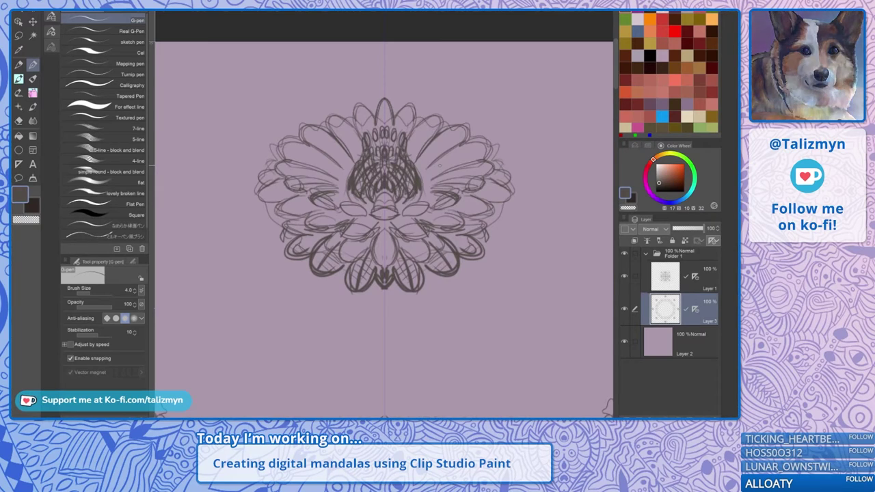
mouse_move(466, 188)
mouse_down()
mouse_move(437, 183)
mouse_move(481, 207)
mouse_move(501, 189)
mouse_move(411, 75)
mouse_up()
scroll(482, 181, down, 3)
scroll(479, 190, down, 3)
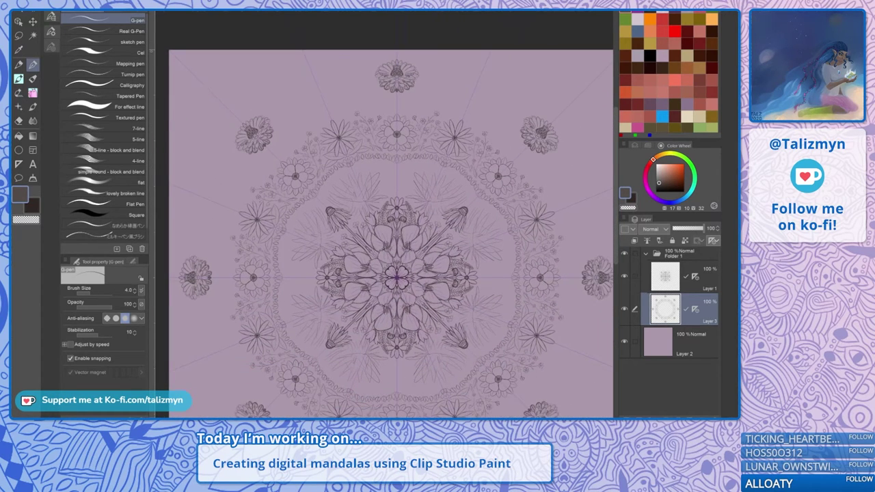
Sketch a spray of three pointed leaves with inner lines, fanning outward beside the ornate flower
drag(397, 277, 393, 327)
scroll(423, 136, up, 5)
drag(423, 135, 423, 188)
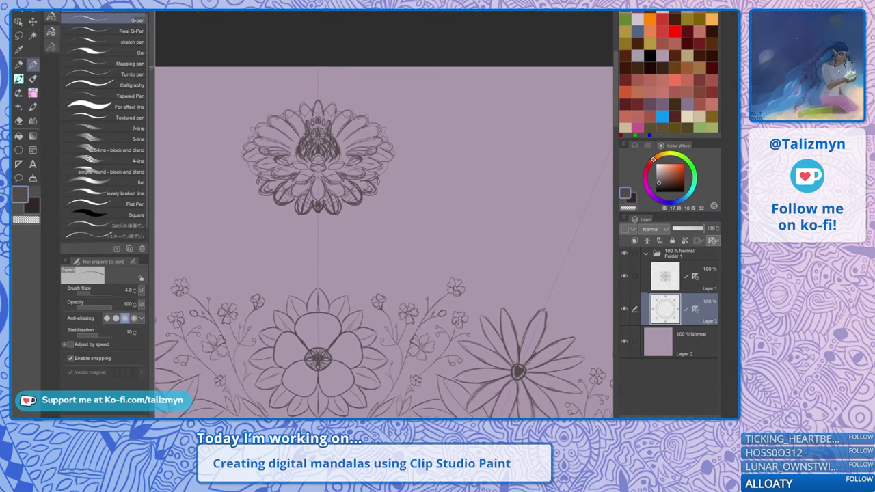
scroll(433, 196, up, 1)
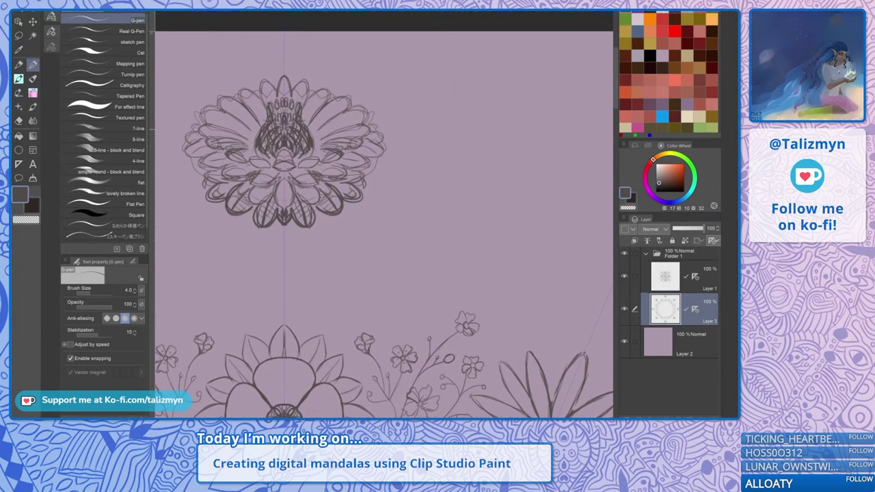
mouse_move(396, 164)
mouse_down()
mouse_move(419, 114)
mouse_move(482, 80)
mouse_move(477, 114)
mouse_move(399, 168)
mouse_move(463, 122)
mouse_move(521, 128)
mouse_move(460, 185)
mouse_move(412, 171)
mouse_move(454, 169)
mouse_up()
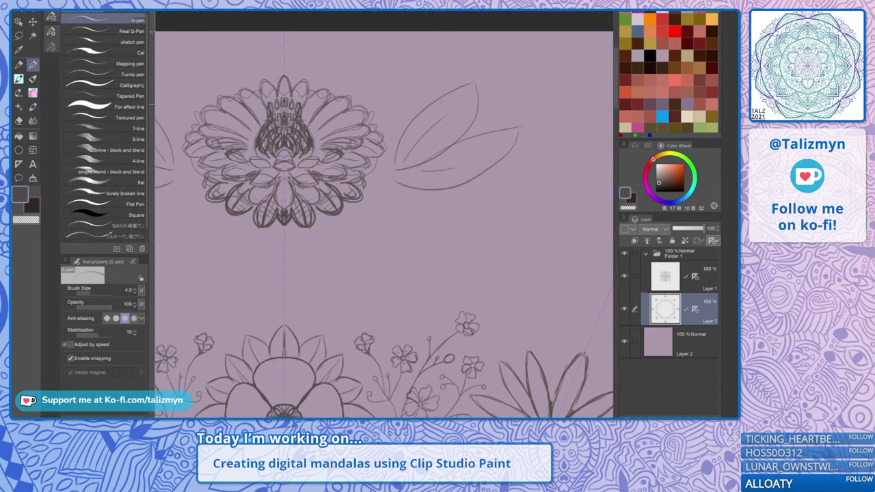
mouse_move(395, 178)
mouse_down()
mouse_move(486, 222)
mouse_move(408, 219)
mouse_move(468, 216)
mouse_up()
mouse_move(472, 131)
mouse_down()
mouse_move(508, 92)
mouse_move(513, 53)
mouse_up()
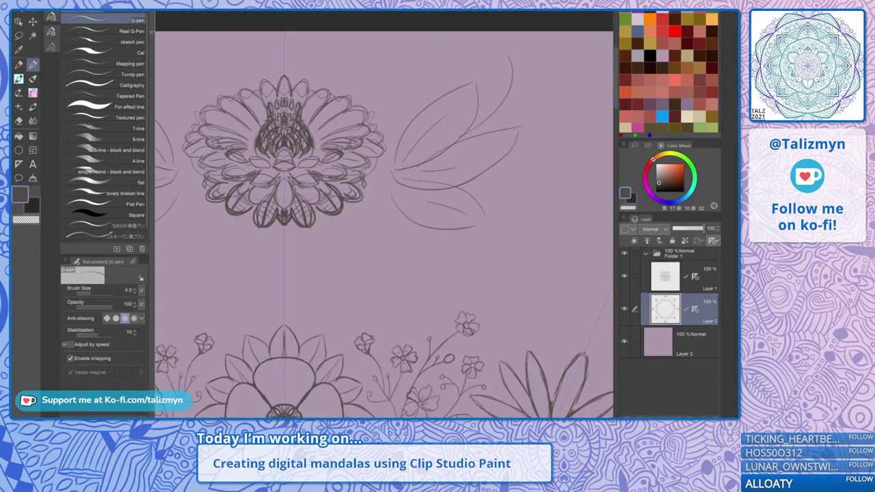
drag(473, 136, 529, 93)
mouse_move(471, 184)
mouse_down()
mouse_move(516, 168)
mouse_move(501, 163)
mouse_move(525, 136)
mouse_up()
key(ctrl+z)
key(ctrl+z)
key(ctrl+z)
key(ctrl+z)
Draw a round-centred flower above the slender-petalled daisy, with a fan of jagged-tipped petals across its upper half
scroll(492, 155, down, 3)
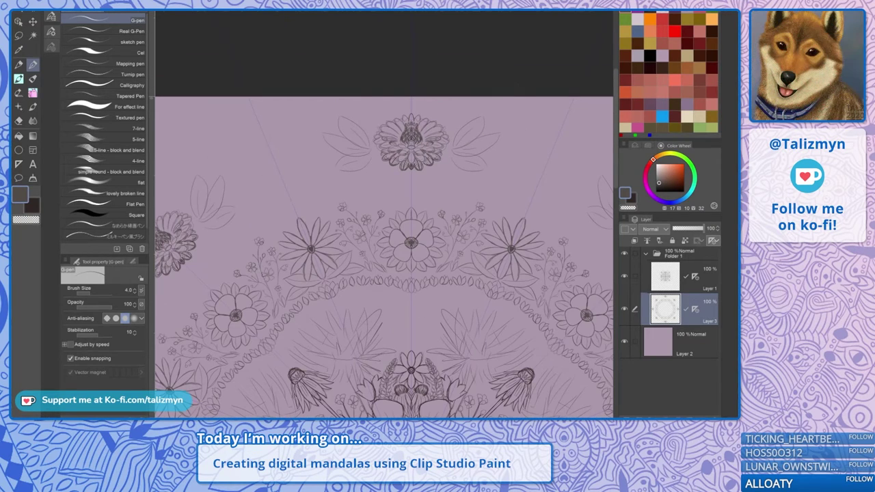
scroll(492, 155, down, 2)
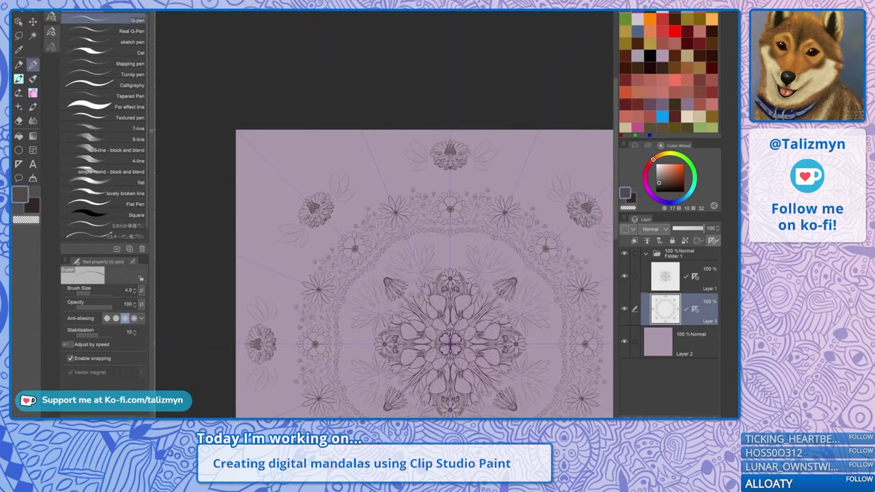
key(ctrl+plus)
key(ctrl+plus)
scroll(540, 147, up, 3)
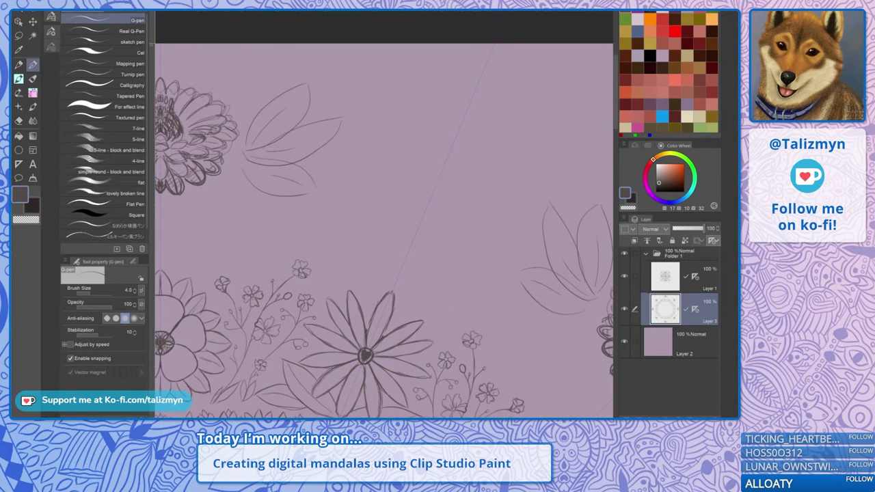
drag(384, 232, 383, 202)
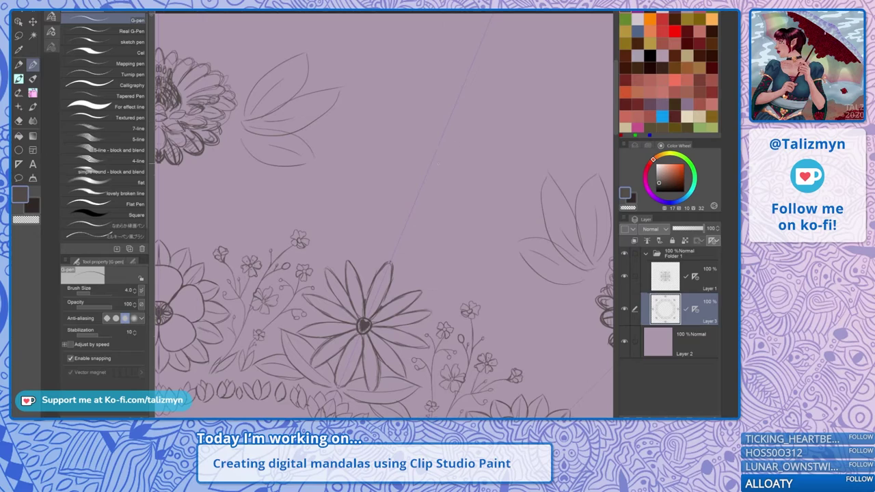
mouse_move(429, 164)
mouse_down()
mouse_move(424, 142)
mouse_move(436, 132)
mouse_move(454, 146)
mouse_move(425, 156)
mouse_up()
drag(443, 112, 443, 84)
mouse_move(460, 119)
mouse_down()
mouse_move(479, 98)
mouse_move(488, 115)
mouse_move(477, 124)
mouse_up()
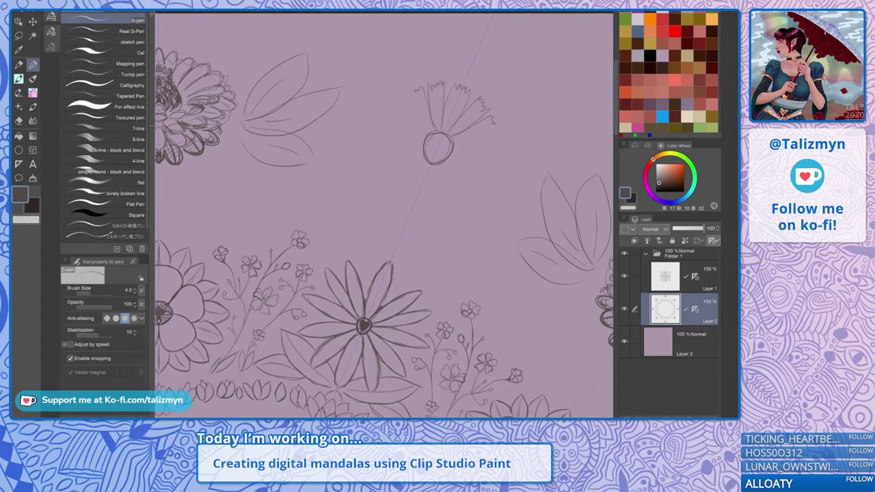
drag(412, 94, 426, 126)
mouse_move(490, 131)
mouse_down()
mouse_move(470, 140)
mouse_move(497, 140)
mouse_move(450, 147)
mouse_up()
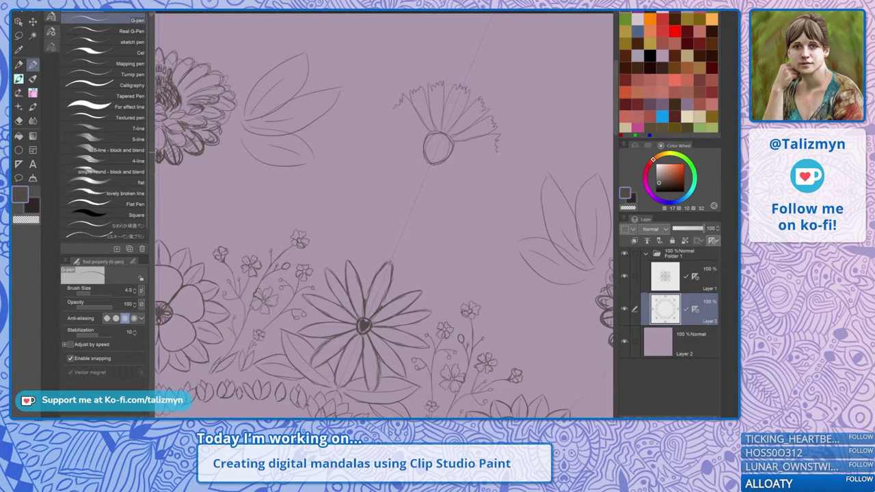
drag(391, 108, 424, 135)
Add jagged-tipped petals below the new flower's round centre and sketch a circular guide around the petal tips
drag(422, 166, 410, 187)
mouse_move(434, 180)
mouse_down()
mouse_move(429, 196)
mouse_move(454, 195)
mouse_move(445, 161)
mouse_move(455, 199)
mouse_up()
drag(427, 164, 410, 192)
mouse_move(434, 165)
mouse_down()
mouse_move(427, 199)
mouse_move(413, 197)
mouse_up()
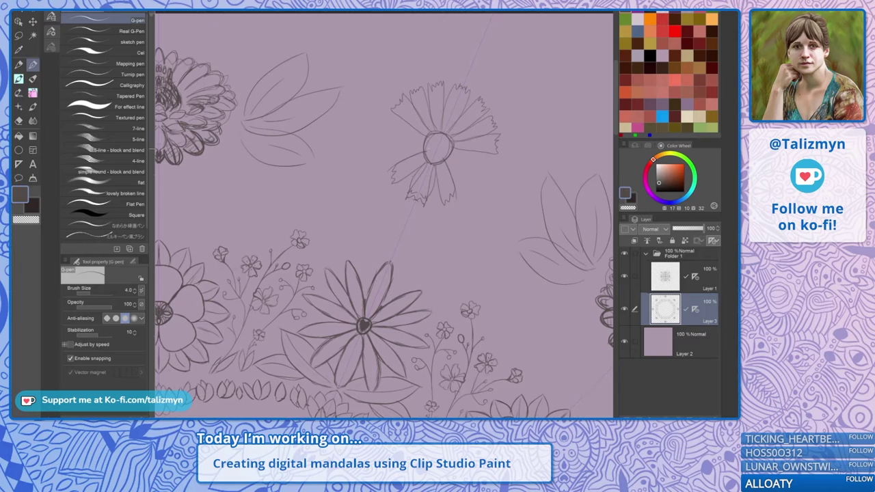
drag(422, 152, 376, 164)
drag(448, 161, 472, 203)
drag(378, 159, 400, 145)
mouse_move(405, 95)
mouse_down()
mouse_move(379, 148)
mouse_move(403, 204)
mouse_up()
mouse_move(380, 138)
mouse_down()
mouse_move(387, 187)
mouse_move(404, 208)
mouse_up()
mouse_move(403, 206)
mouse_down()
mouse_move(418, 216)
mouse_move(392, 195)
mouse_up()
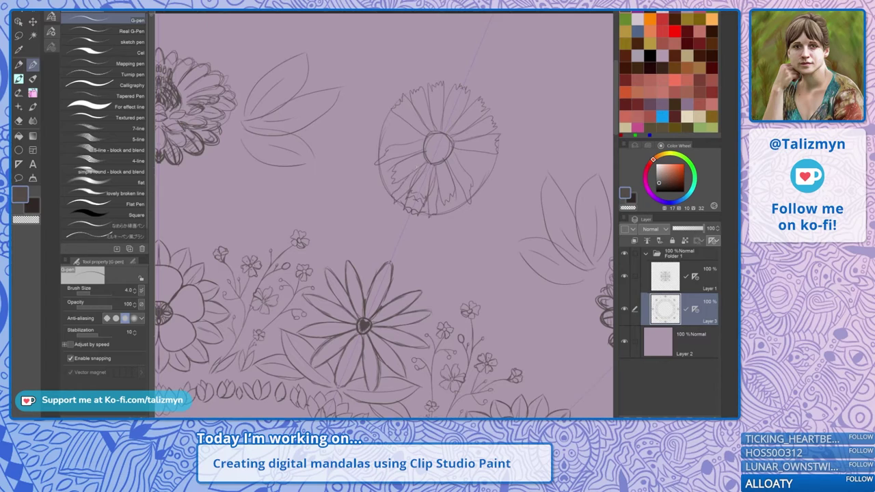
Fill the gaps around the fringed flower's centre with more narrow, jagged-tipped petals
drag(419, 167, 401, 179)
drag(438, 171, 441, 200)
drag(392, 134, 420, 144)
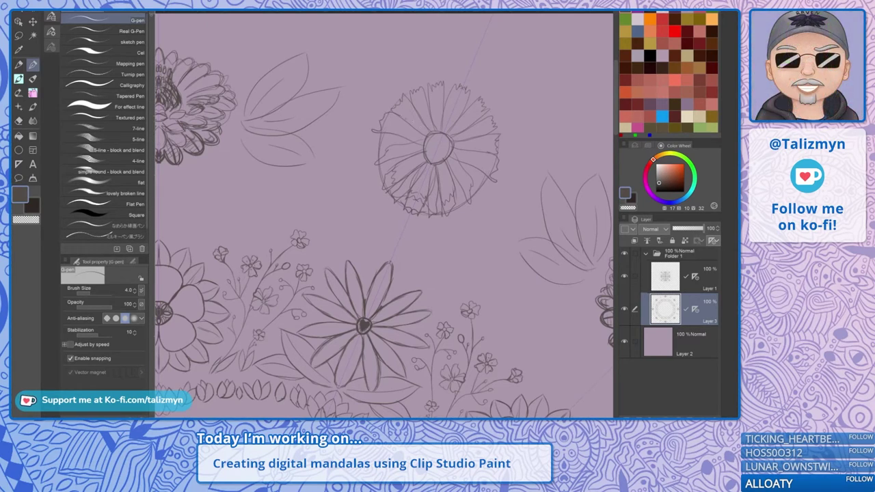
mouse_move(401, 115)
mouse_down()
mouse_move(430, 134)
mouse_move(407, 145)
mouse_up()
drag(380, 157, 405, 150)
Reinforce the circular guide around the fringed flower and add detail to its outer petal edges
scroll(486, 152, down, 3)
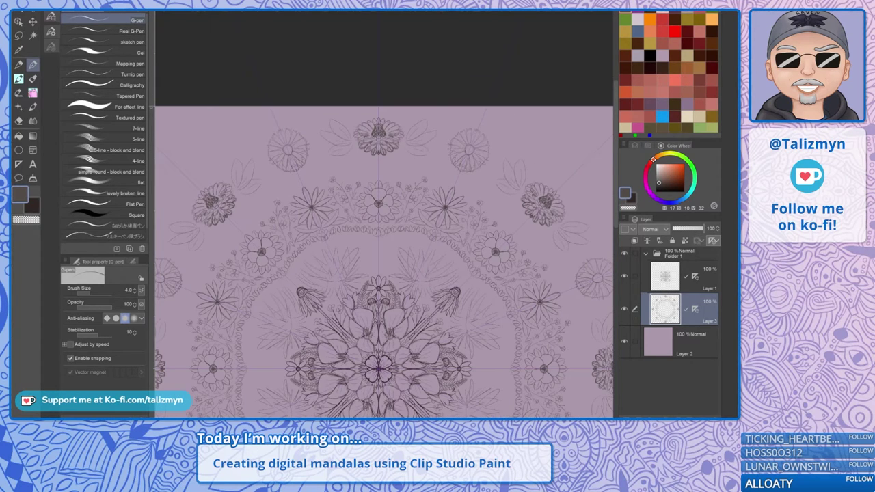
scroll(477, 146, up, 3)
key(ctrl+plus)
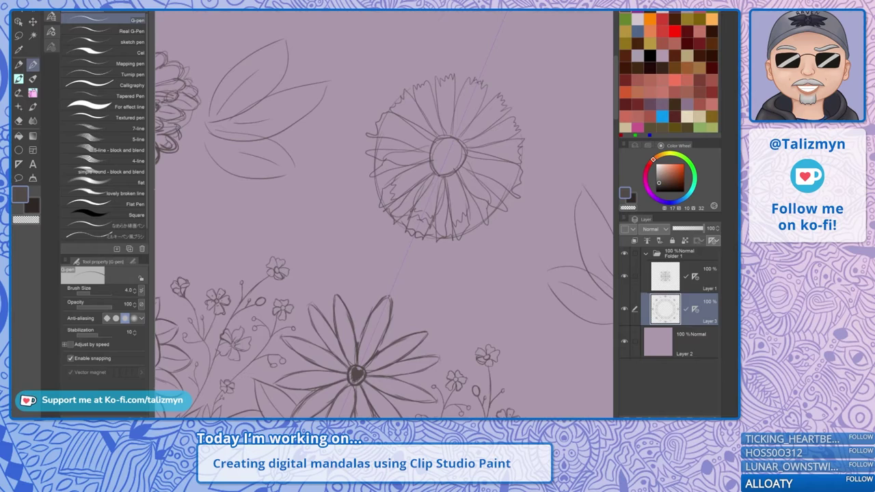
drag(370, 152, 381, 205)
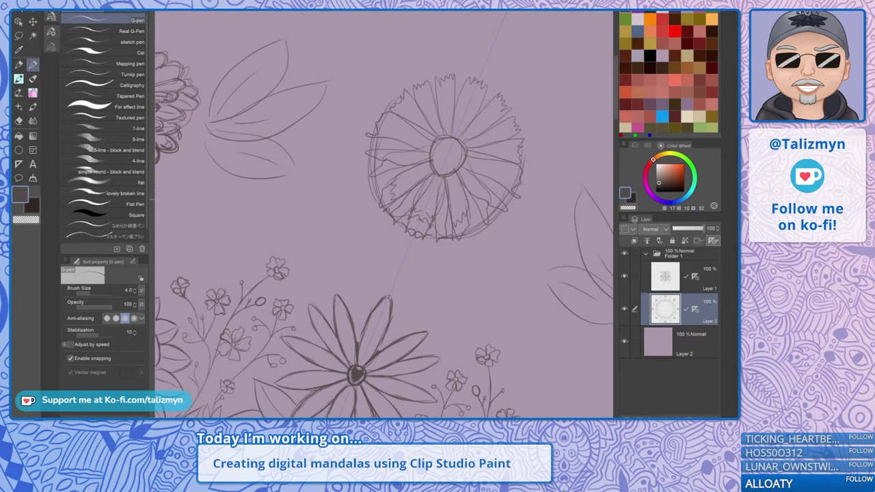
drag(483, 226, 522, 121)
drag(521, 159, 506, 189)
Erase the circular guide between the fringed flower's petal tips and the stray lines in its lower petals using the Hard eraser
key(e)
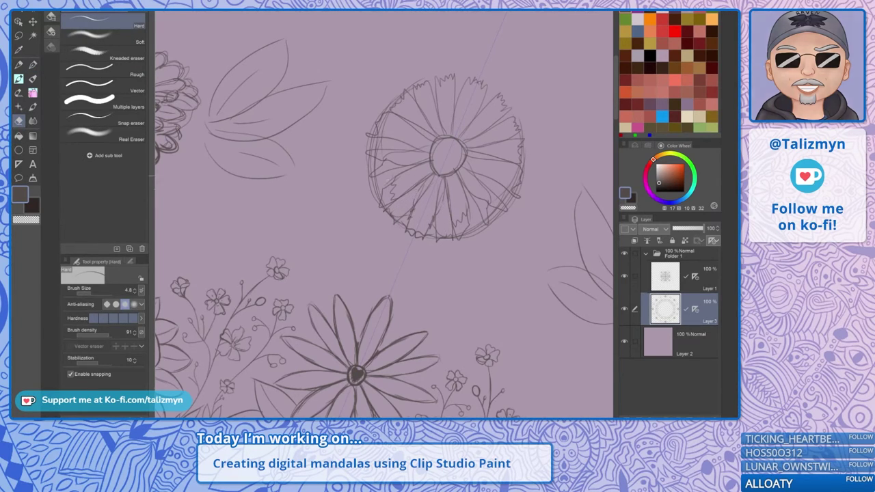
drag(375, 174, 379, 138)
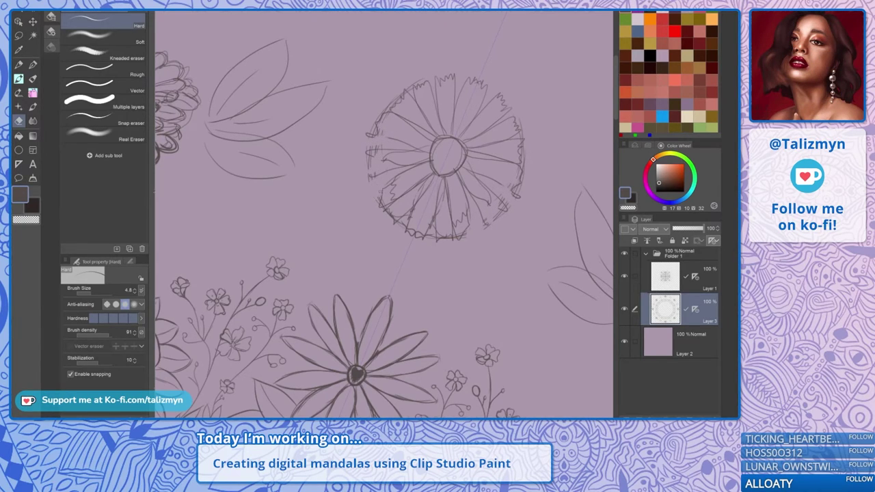
drag(379, 191, 380, 202)
drag(464, 227, 465, 236)
drag(438, 208, 444, 186)
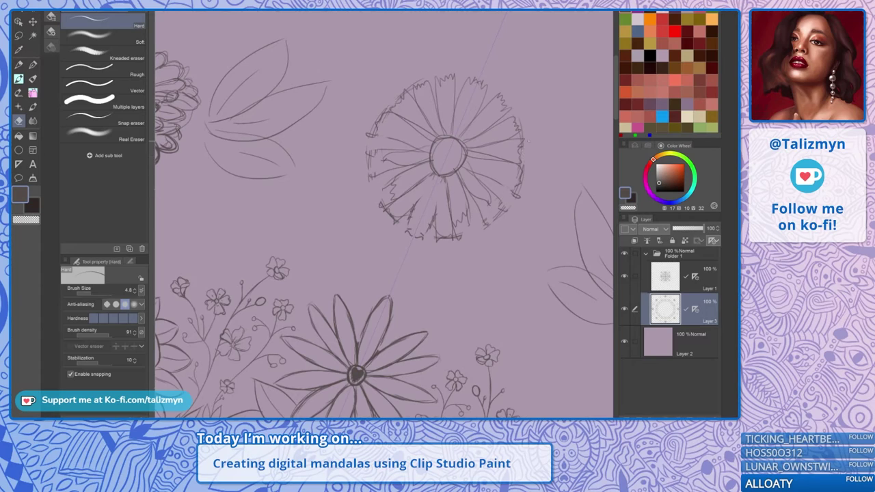
With the G-pen, close the gaps in the fringed flower's jagged outline and fill its round centre with small textured shapes
key(p)
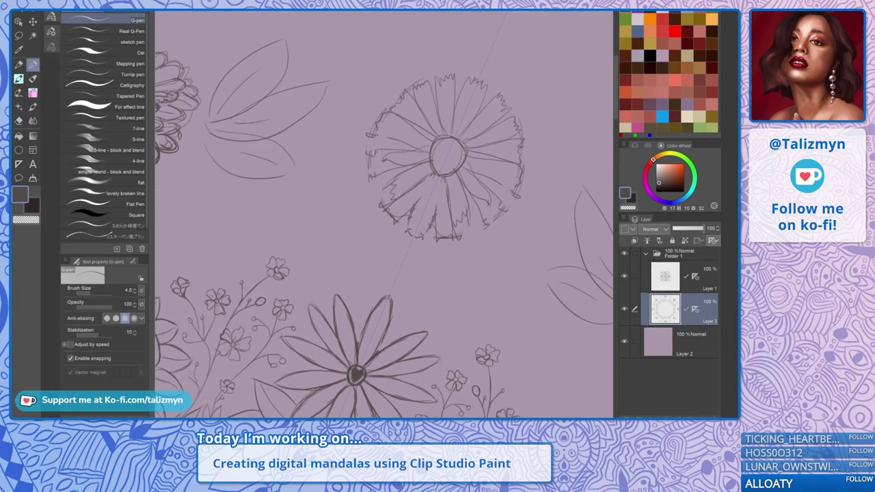
drag(367, 176, 380, 173)
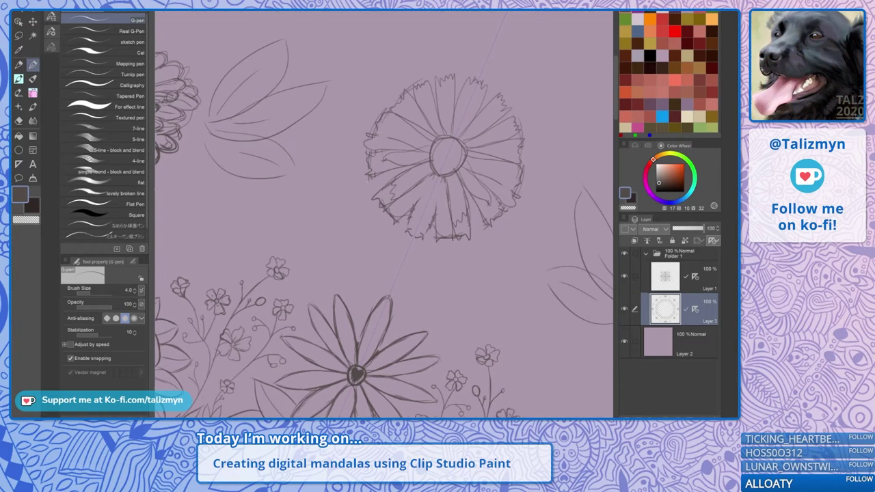
drag(418, 236, 435, 240)
mouse_move(450, 141)
mouse_down()
mouse_move(437, 162)
mouse_move(439, 151)
mouse_up()
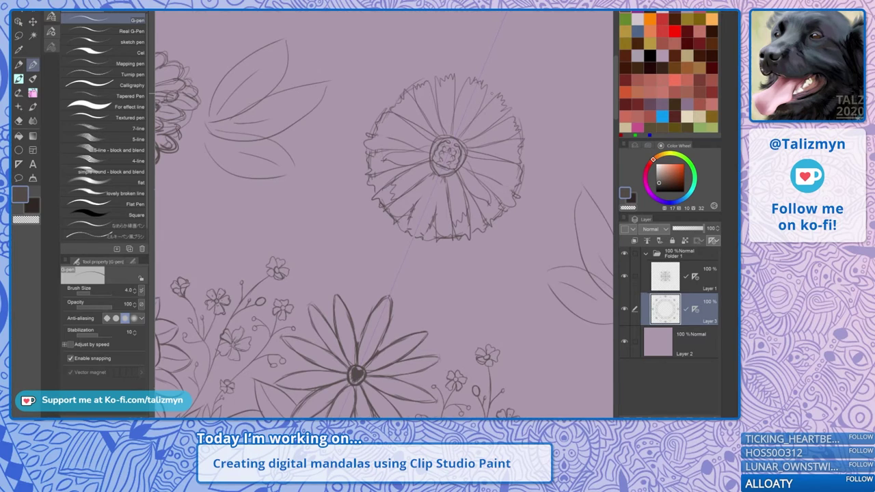
scroll(479, 175, down, 8)
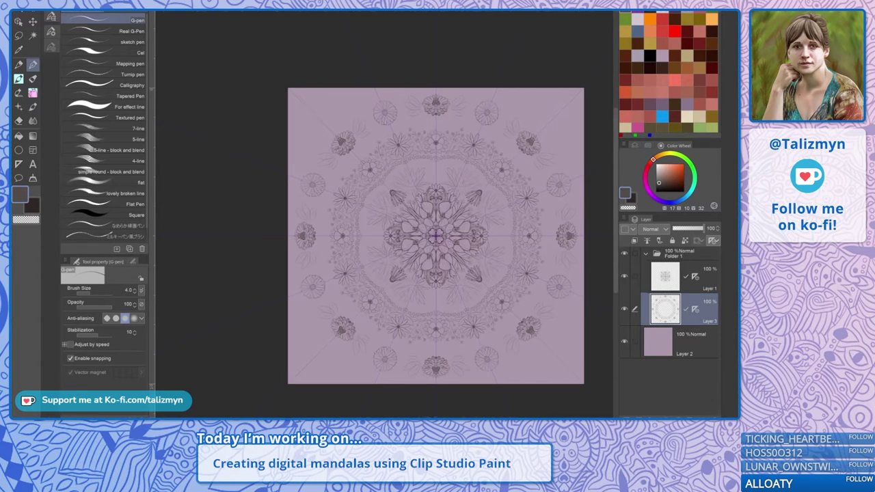
scroll(487, 116, up, 8)
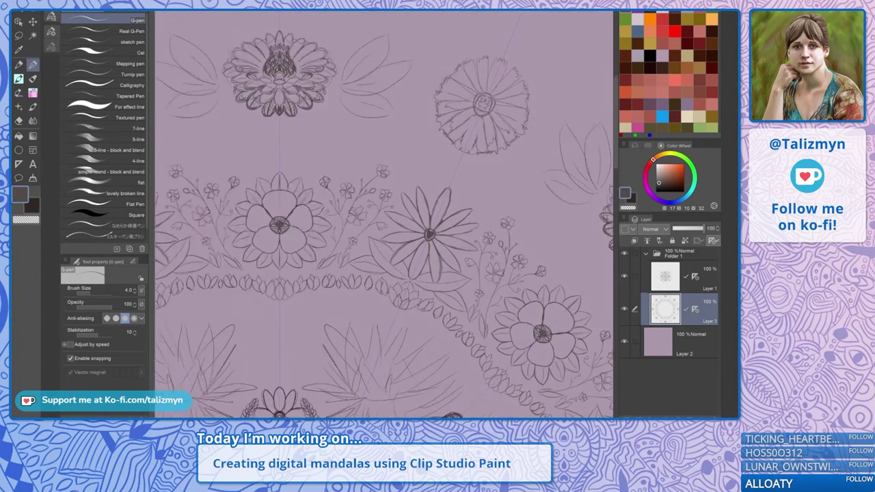
mouse_move(386, 97)
mouse_down()
mouse_move(360, 130)
mouse_move(353, 164)
mouse_up()
mouse_move(354, 164)
mouse_down()
mouse_move(384, 134)
mouse_move(387, 101)
mouse_up()
mouse_move(383, 132)
mouse_down()
mouse_move(391, 195)
mouse_move(478, 225)
mouse_move(410, 205)
mouse_move(450, 203)
mouse_move(416, 233)
mouse_up()
key(ctrl+z)
key(ctrl+z)
key(ctrl+z)
key(ctrl+z)
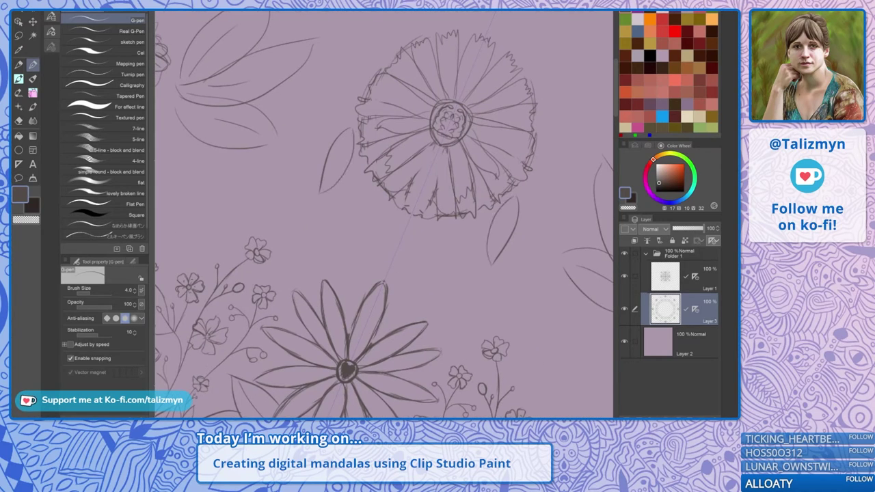
key(ctrl+z)
key(ctrl+z)
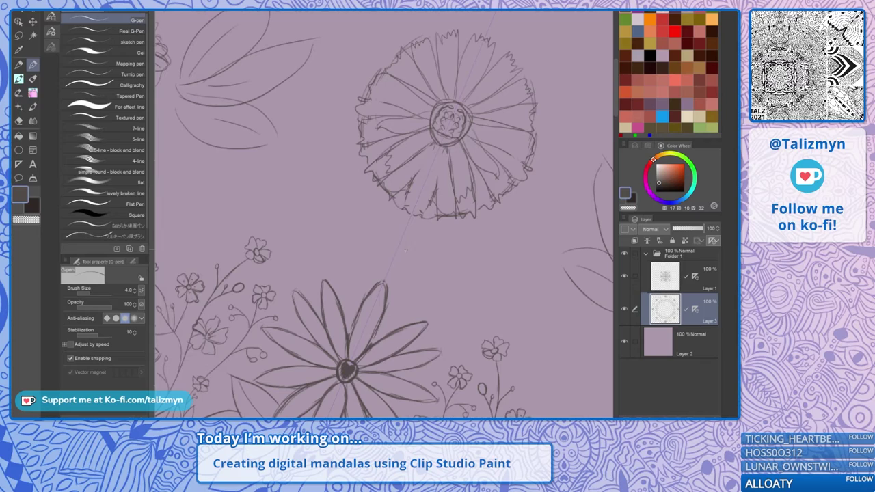
mouse_move(329, 126)
mouse_down()
mouse_move(393, 256)
mouse_move(532, 210)
mouse_up()
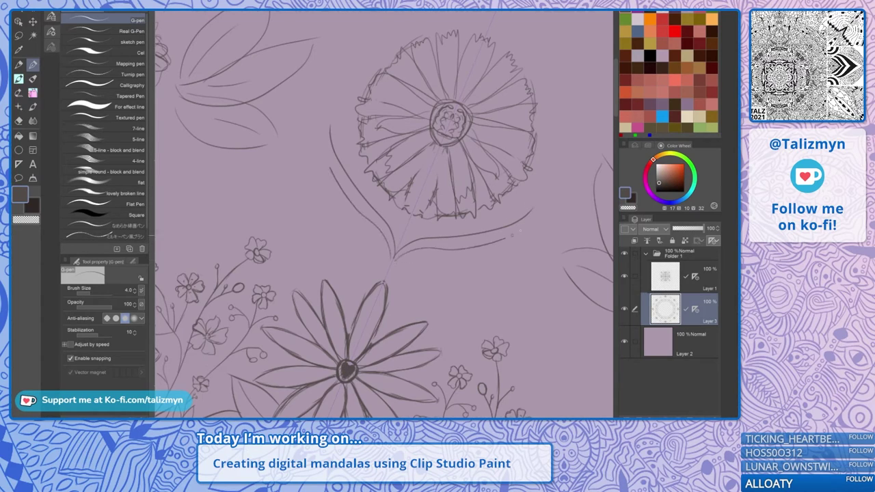
drag(332, 129, 324, 168)
mouse_move(411, 254)
mouse_down()
mouse_move(504, 255)
mouse_move(531, 211)
mouse_up()
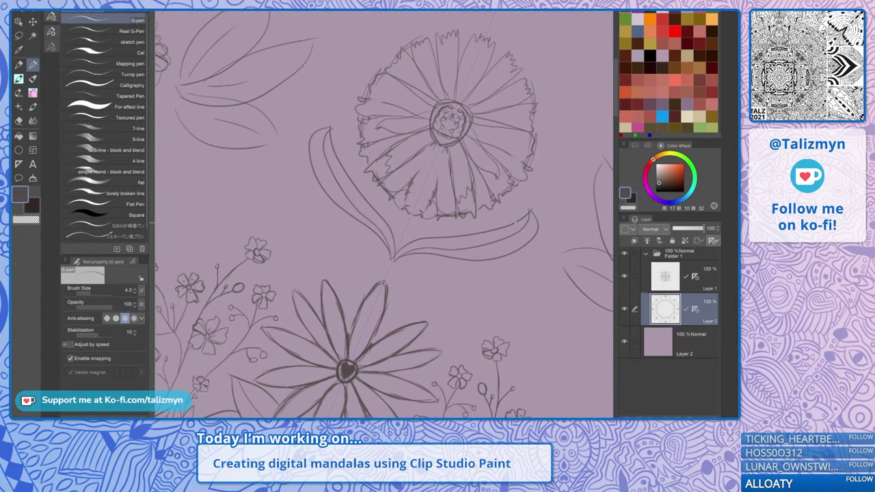
key(ctrl+z)
key(ctrl+z)
key(ctrl+z)
key(ctrl+z)
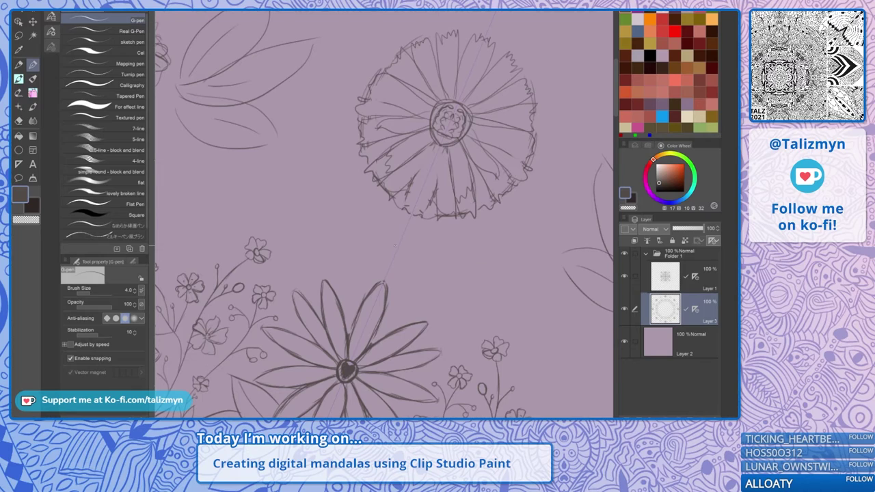
Draw curved leaves cradling the fringed flower from below, with longer flame-shaped leaves sweeping outward along their outer sides
mouse_move(334, 122)
mouse_down()
mouse_move(530, 201)
mouse_move(530, 211)
mouse_move(420, 255)
mouse_move(369, 230)
mouse_move(395, 258)
mouse_move(489, 259)
mouse_move(533, 211)
mouse_up()
mouse_move(450, 246)
mouse_down()
mouse_move(534, 205)
mouse_move(501, 283)
mouse_up()
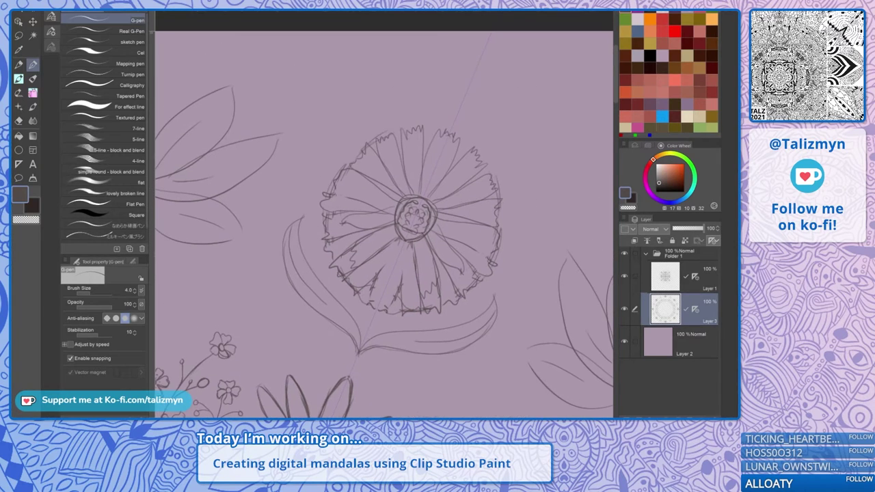
mouse_move(291, 287)
mouse_down()
mouse_move(309, 120)
mouse_move(319, 188)
mouse_move(288, 226)
mouse_move(314, 213)
mouse_move(301, 244)
mouse_move(314, 164)
mouse_up()
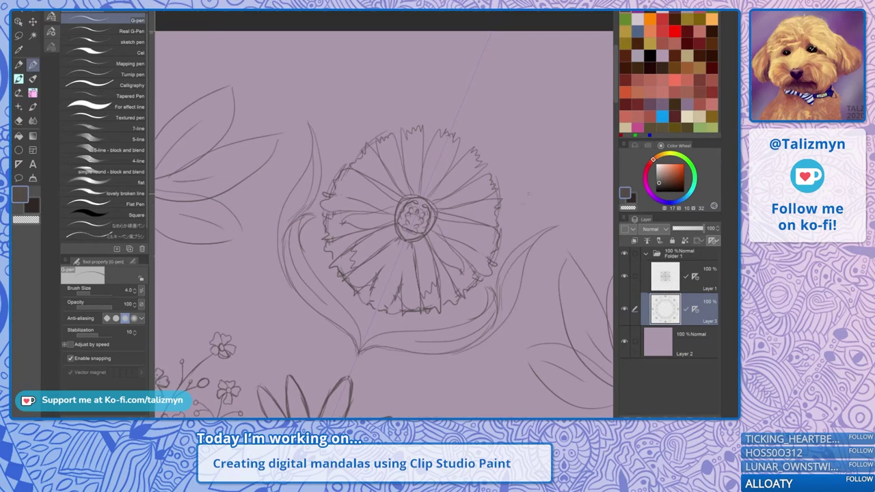
mouse_move(524, 195)
mouse_down()
mouse_move(528, 216)
mouse_move(522, 194)
mouse_move(545, 210)
mouse_move(528, 190)
mouse_up()
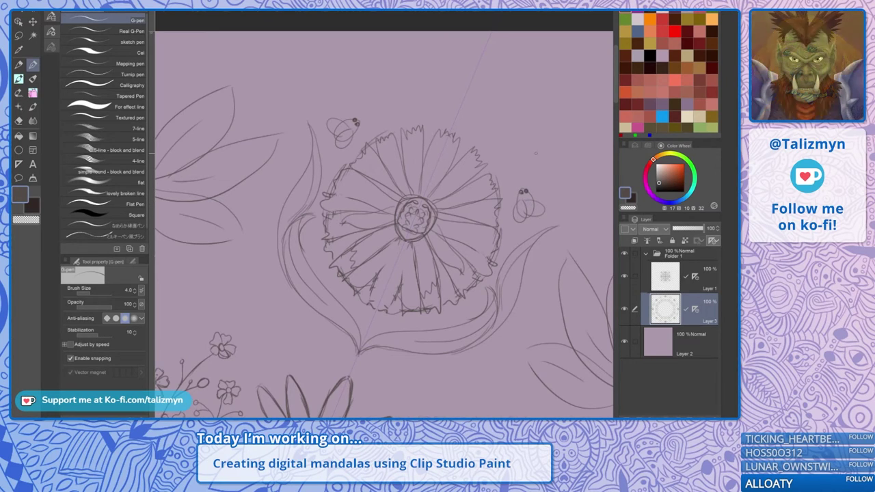
mouse_move(537, 166)
mouse_down()
mouse_move(503, 132)
mouse_move(488, 179)
mouse_move(496, 161)
mouse_up()
click(19, 121)
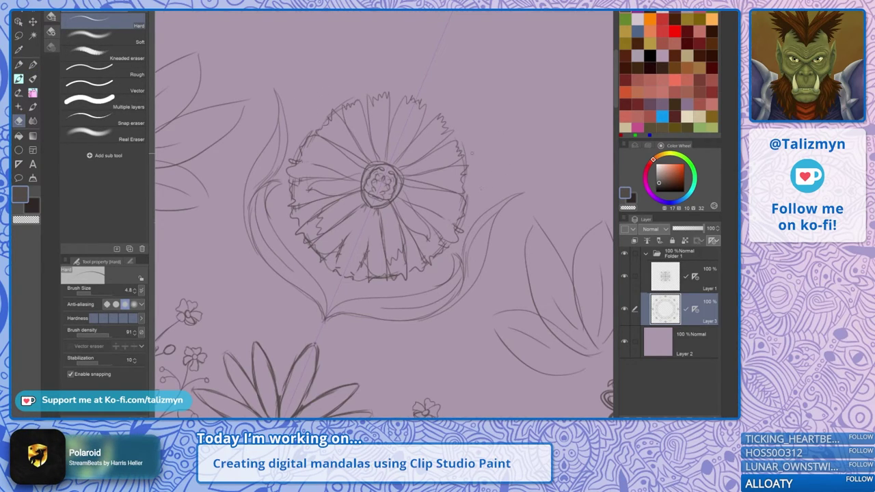
key(p)
scroll(496, 174, up, 3)
drag(496, 173, 561, 167)
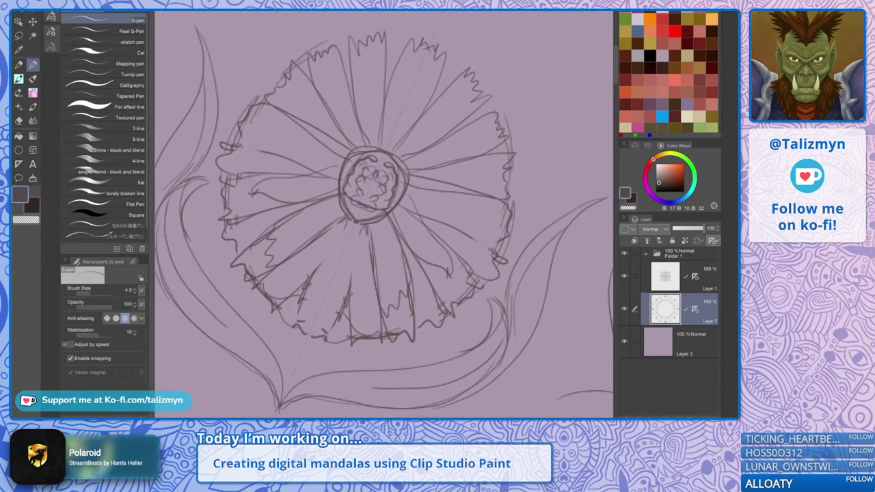
mouse_move(387, 210)
mouse_down()
mouse_move(418, 222)
mouse_move(387, 210)
mouse_move(402, 212)
mouse_up()
drag(378, 245, 410, 217)
mouse_move(391, 252)
mouse_down()
mouse_move(416, 232)
mouse_move(406, 220)
mouse_move(381, 243)
mouse_move(410, 216)
mouse_move(365, 265)
mouse_move(398, 257)
mouse_up()
click(381, 219)
click(390, 215)
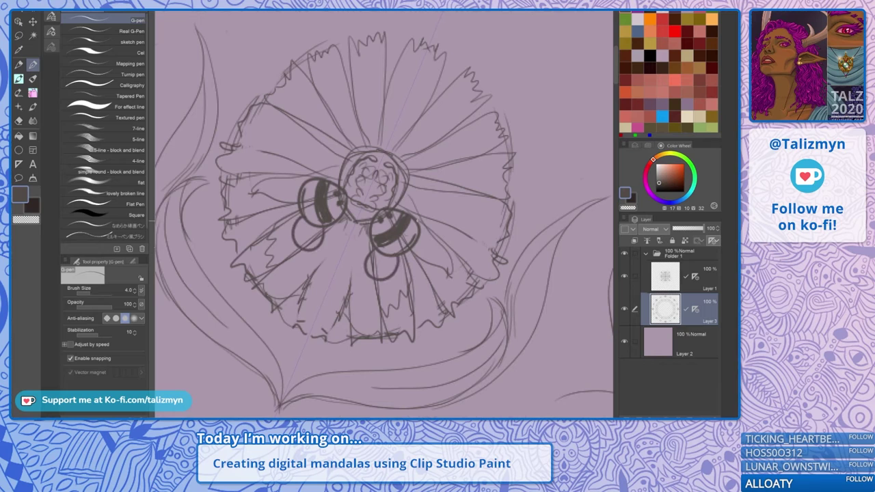
drag(414, 216, 423, 237)
scroll(443, 193, down, 4)
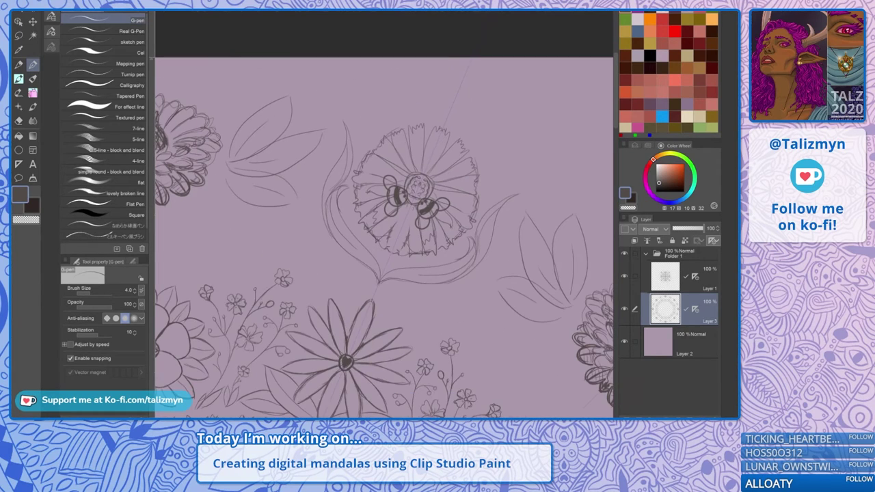
scroll(431, 204, up, 4)
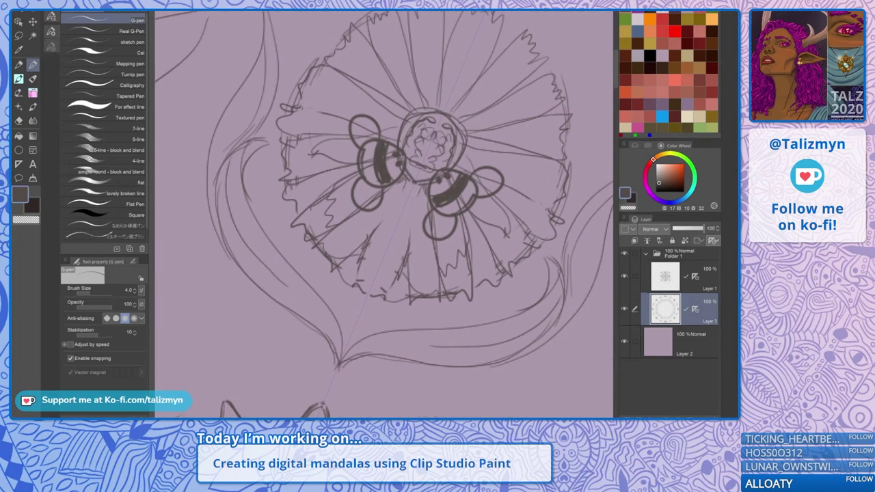
key(ctrl+z)
key(ctrl+z)
key(ctrl+z)
key(ctrl+z)
key(ctrl+z)
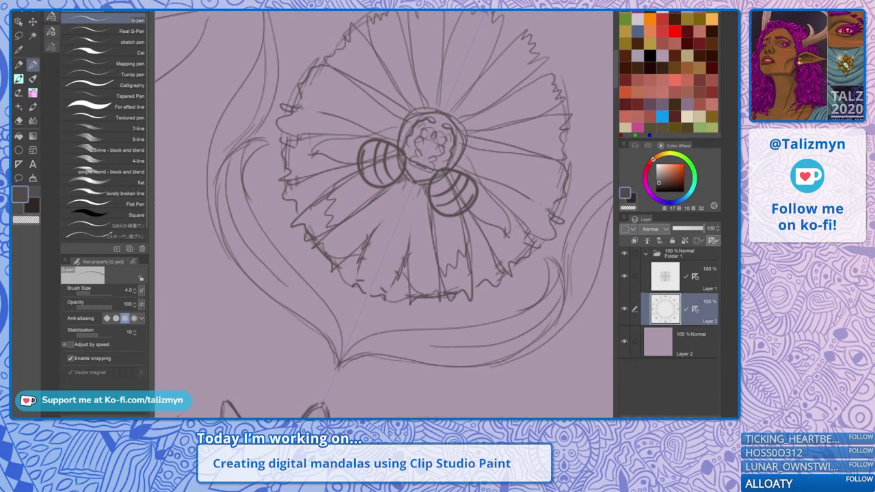
key(ctrl+z)
key(ctrl+z)
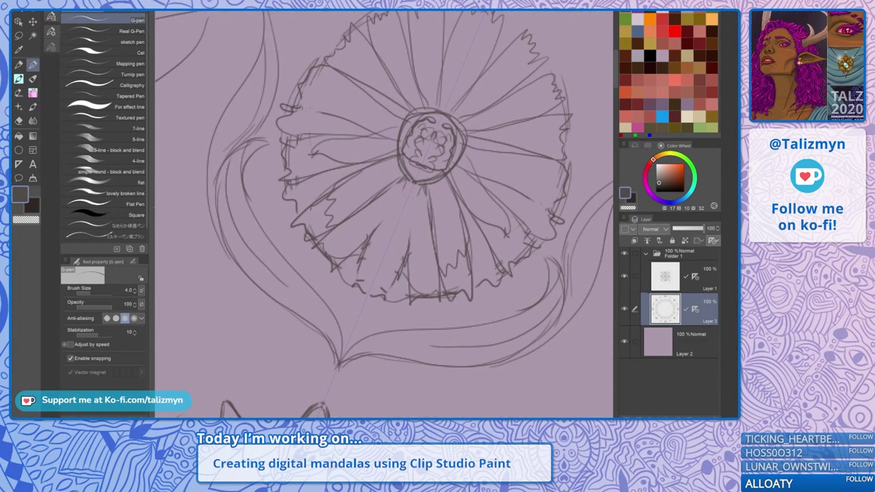
Draw a small round bee with dot eyes, a dark stripe and two looped wings just outside the fringed flower's petals
mouse_move(603, 100)
mouse_down()
mouse_move(469, 166)
mouse_move(479, 172)
mouse_up()
mouse_move(458, 200)
mouse_down()
mouse_move(483, 191)
mouse_move(480, 206)
mouse_move(494, 179)
mouse_move(497, 189)
mouse_move(498, 168)
mouse_move(515, 165)
mouse_move(484, 199)
mouse_move(489, 179)
mouse_move(496, 177)
mouse_move(465, 203)
mouse_move(487, 190)
mouse_move(473, 206)
mouse_move(454, 183)
mouse_move(460, 216)
mouse_up()
mouse_move(469, 171)
mouse_down()
mouse_move(506, 187)
mouse_move(488, 217)
mouse_up()
mouse_move(506, 185)
mouse_down()
mouse_move(502, 210)
mouse_move(469, 211)
mouse_up()
scroll(448, 176, down, 6)
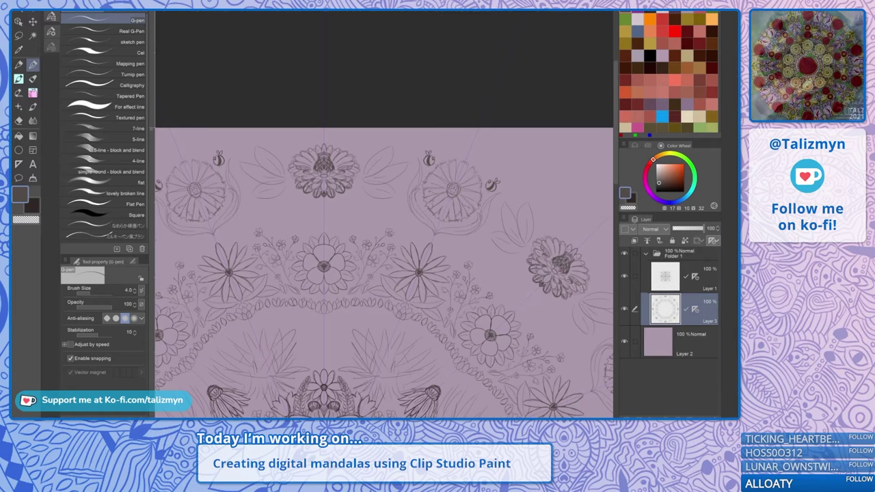
scroll(492, 183, up, 6)
click(19, 121)
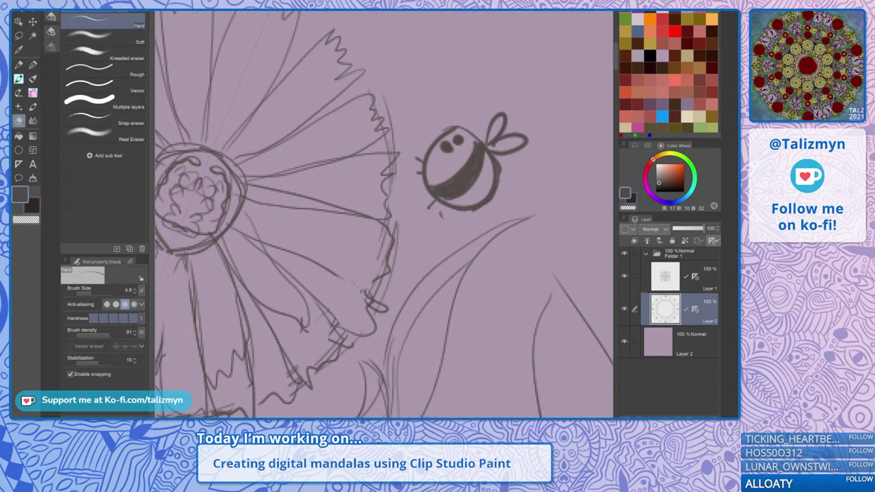
mouse_move(465, 132)
mouse_down()
mouse_move(435, 164)
mouse_move(424, 160)
mouse_move(426, 197)
mouse_move(438, 180)
mouse_move(475, 200)
mouse_move(485, 129)
mouse_move(481, 137)
mouse_move(520, 155)
mouse_up()
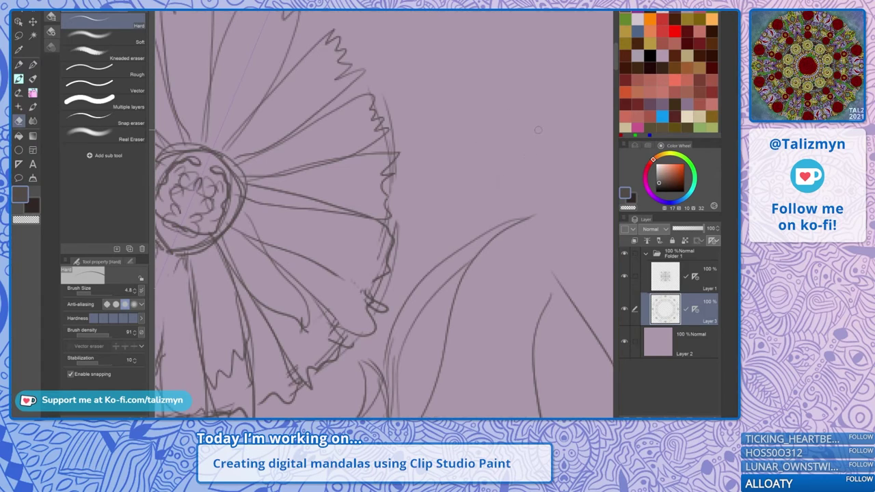
scroll(498, 175, down, 3)
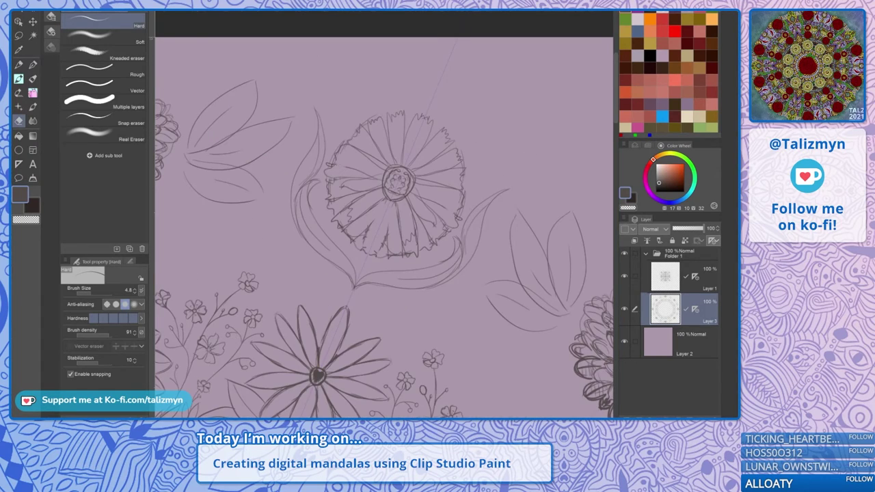
key(ctrl+z)
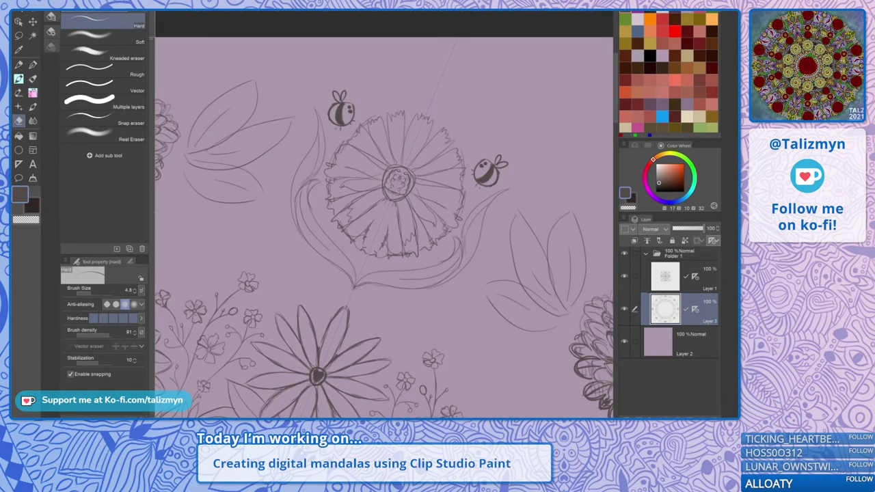
Add small antennae to the bee's head with the G-pen
scroll(498, 171, up, 3)
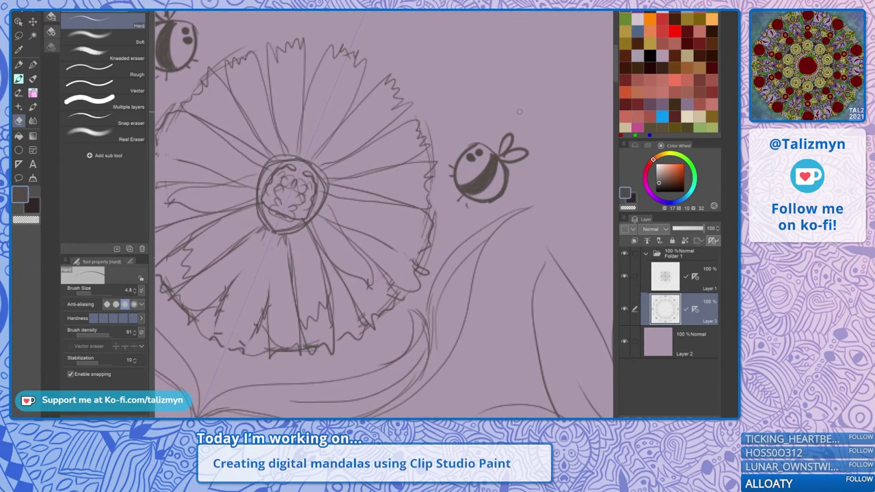
click(33, 65)
mouse_move(481, 171)
mouse_down()
mouse_move(412, 200)
mouse_move(421, 236)
mouse_move(409, 215)
mouse_up()
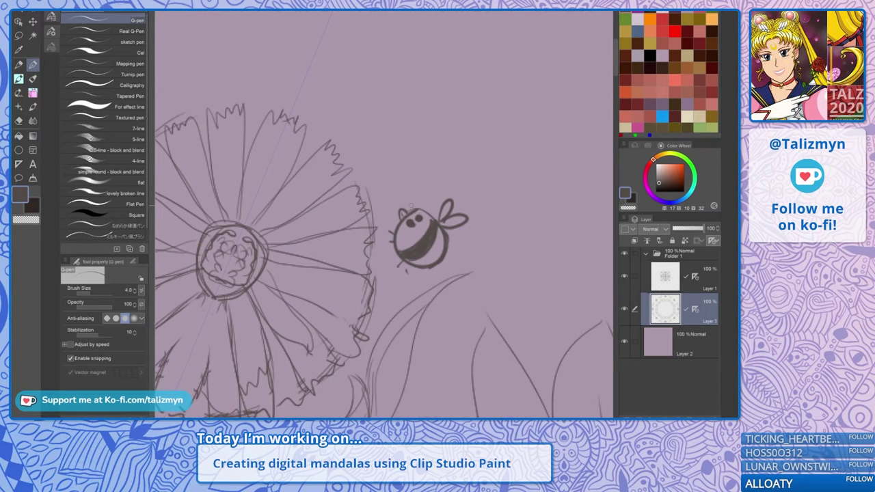
scroll(422, 209, down, 3)
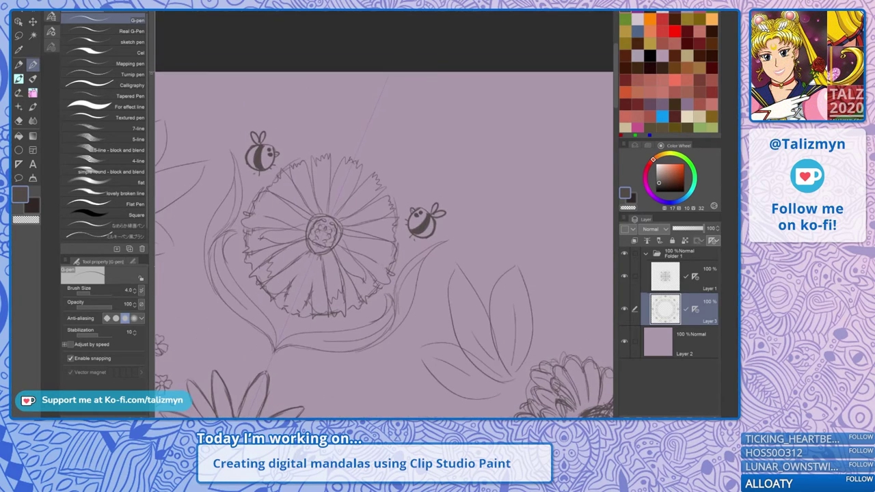
Draw two detached pointed leaves with midribs beside the outer petals of the narrow-petalled daisy below the fringed flower
drag(445, 340, 480, 242)
scroll(480, 242, down, 2)
key(ctrl+plus)
key(ctrl+plus)
key(ctrl+plus)
key(ctrl+plus)
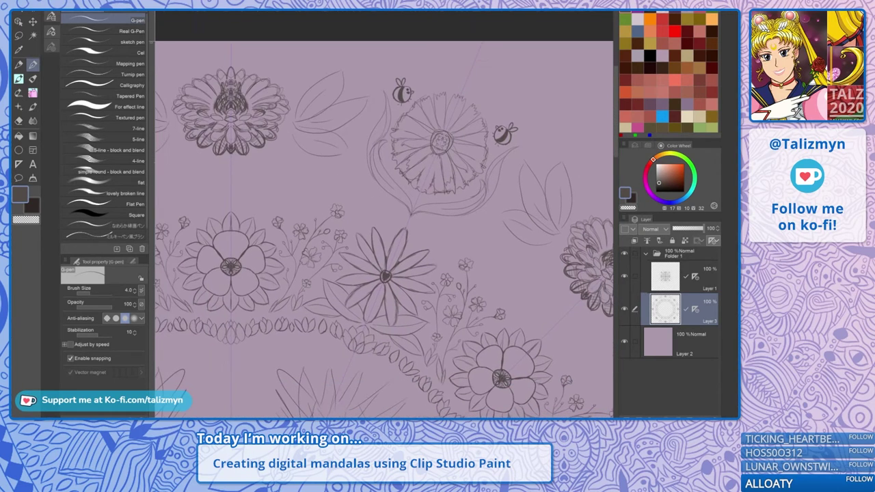
mouse_move(362, 239)
mouse_down()
mouse_move(406, 229)
mouse_move(407, 187)
mouse_move(422, 182)
mouse_up()
drag(362, 222, 422, 184)
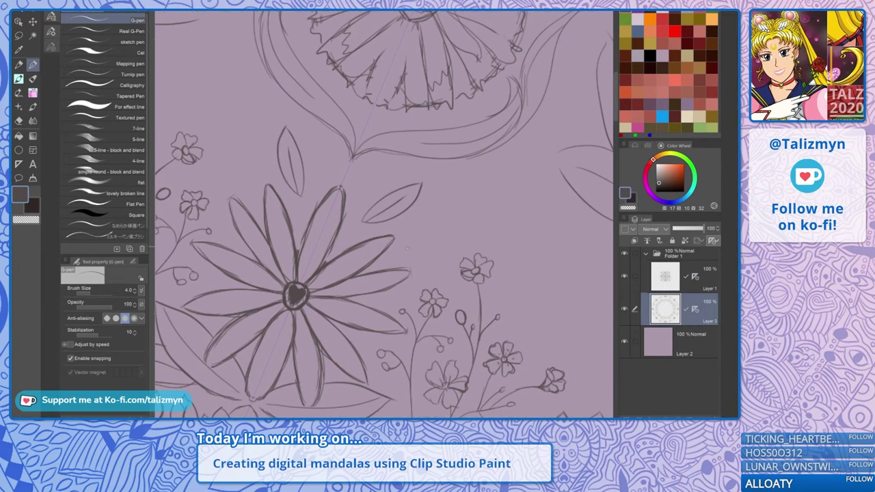
drag(405, 247, 465, 212)
drag(239, 119, 254, 173)
mouse_move(405, 248)
mouse_down()
mouse_move(433, 246)
mouse_move(460, 211)
mouse_move(444, 221)
mouse_up()
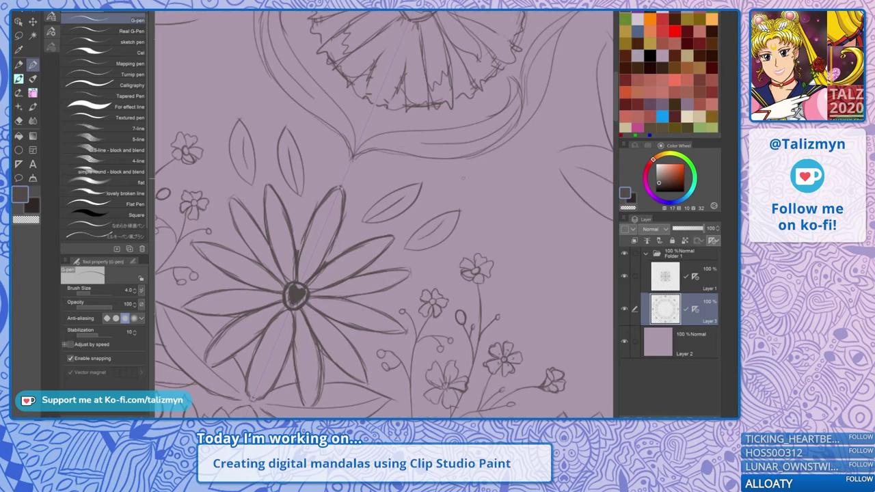
drag(464, 178, 429, 98)
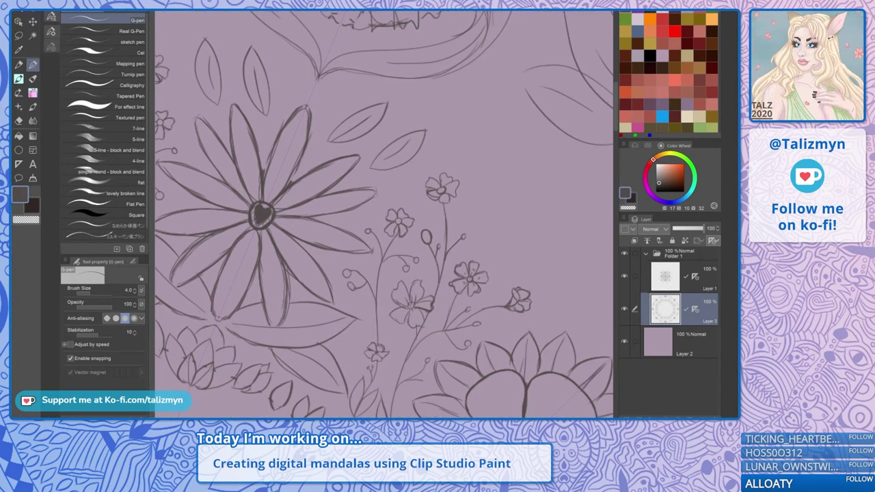
scroll(486, 202, down, 4)
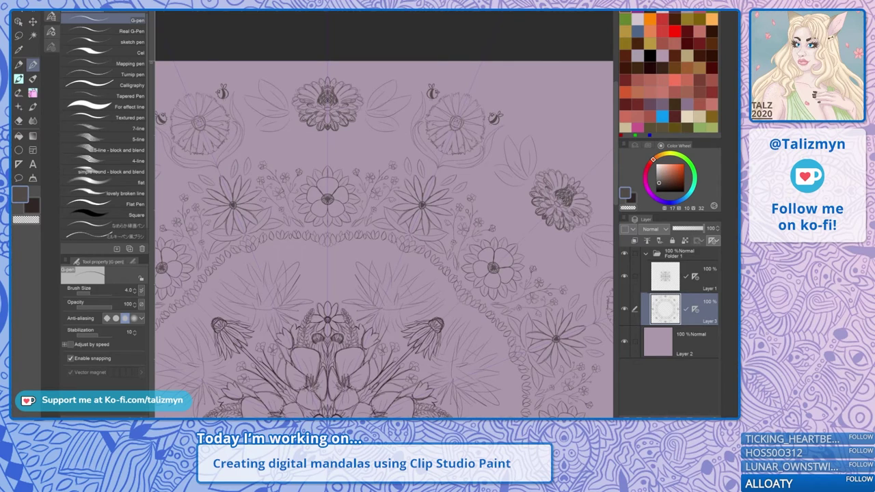
drag(345, 142, 405, 174)
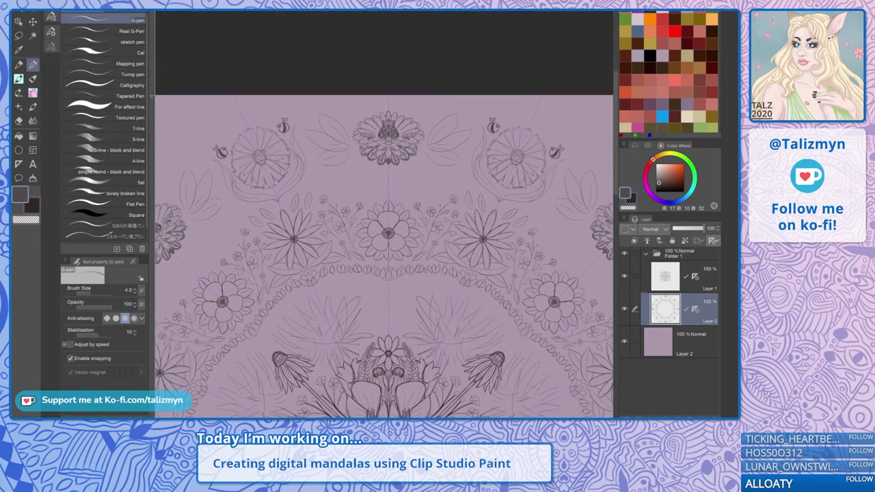
scroll(406, 174, up, 5)
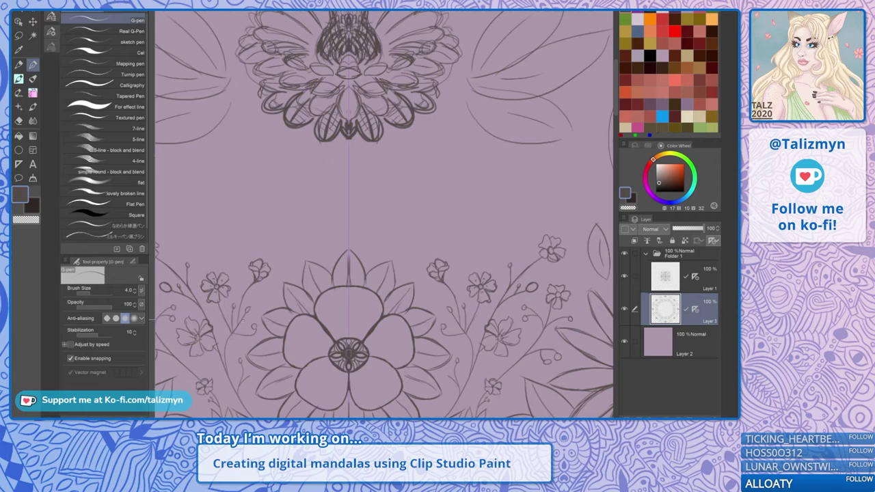
Draw a long stem curving from the blossom sprig towards the ornate flower, with an arching side branch and an inward-curling tendril
mouse_move(236, 328)
mouse_down()
mouse_move(317, 226)
mouse_move(332, 167)
mouse_up()
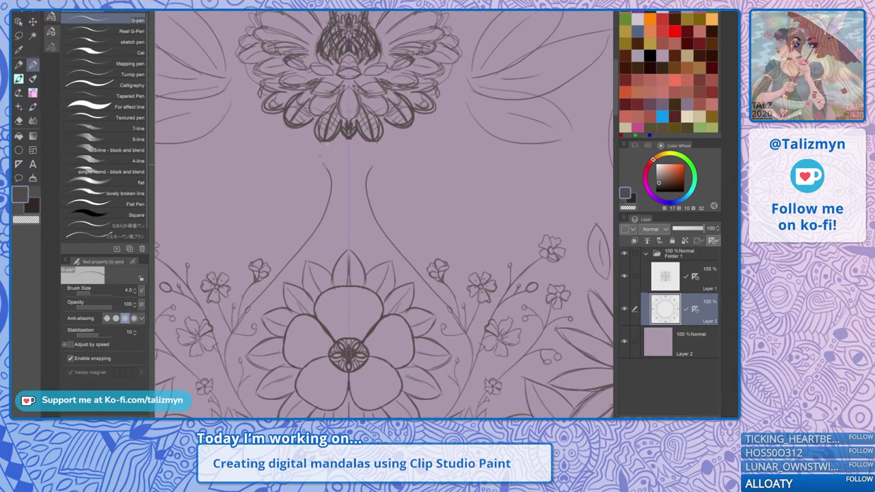
drag(261, 322, 339, 268)
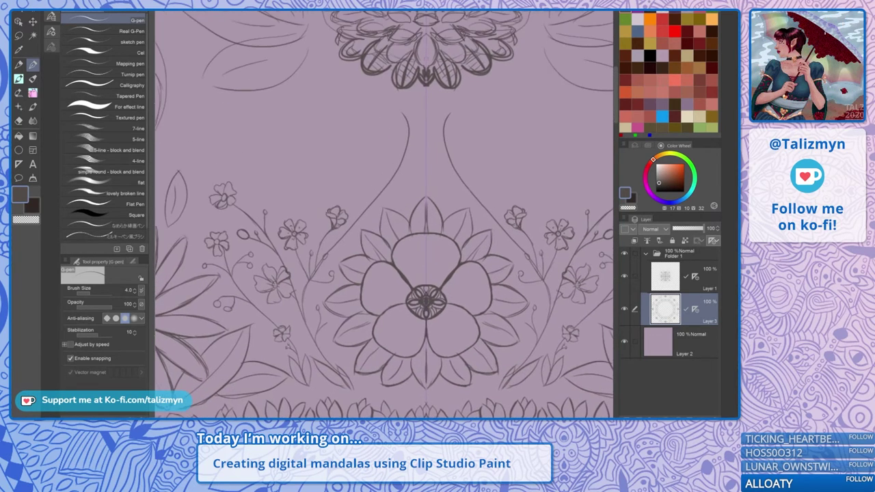
scroll(339, 268, up, 2)
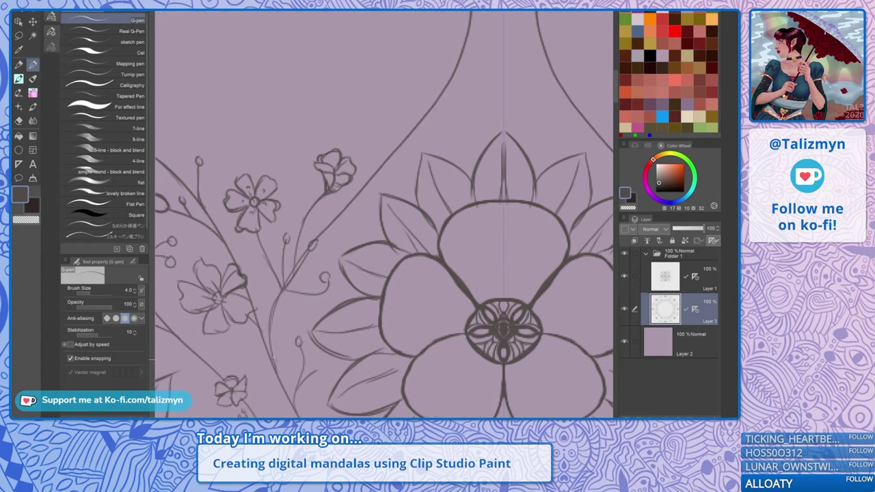
mouse_move(272, 365)
mouse_down()
mouse_move(299, 261)
mouse_move(335, 216)
mouse_up()
mouse_move(401, 132)
mouse_down()
mouse_move(347, 259)
mouse_move(422, 230)
mouse_move(308, 132)
mouse_up()
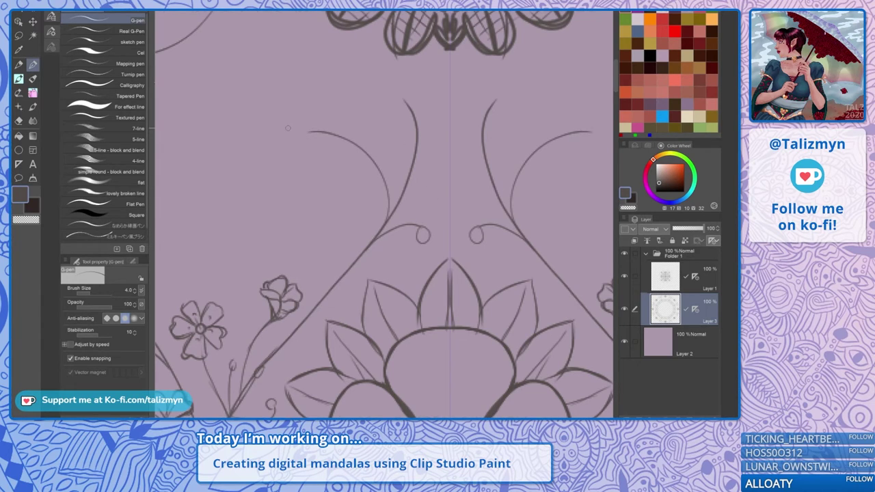
Add a small drooping twig with two hanging teardrop buds to the stem's arching side branch
scroll(288, 128, up, 2)
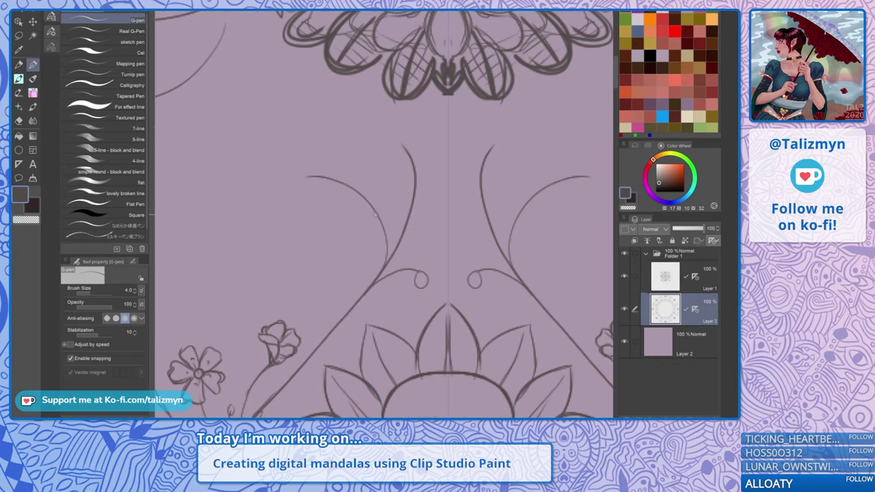
mouse_move(371, 208)
mouse_down()
mouse_move(316, 223)
mouse_move(325, 233)
mouse_move(345, 211)
mouse_move(342, 230)
mouse_move(320, 225)
mouse_move(309, 236)
mouse_move(346, 228)
mouse_up()
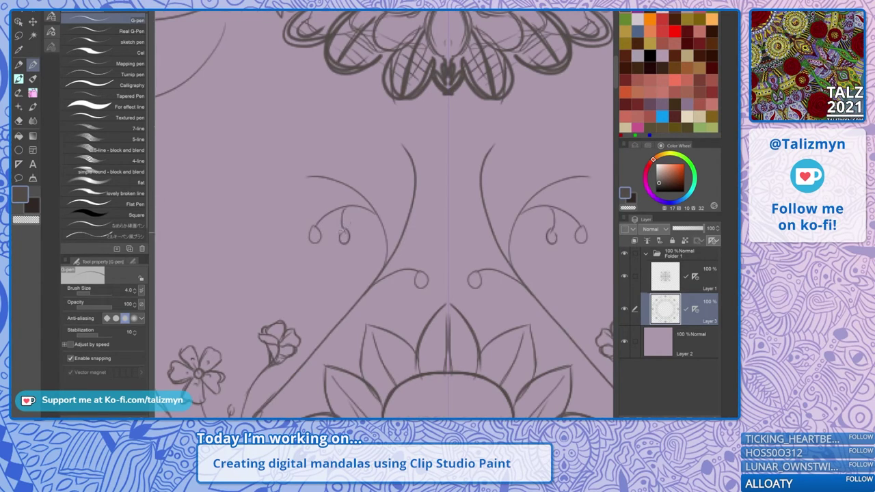
scroll(459, 181, down, 3)
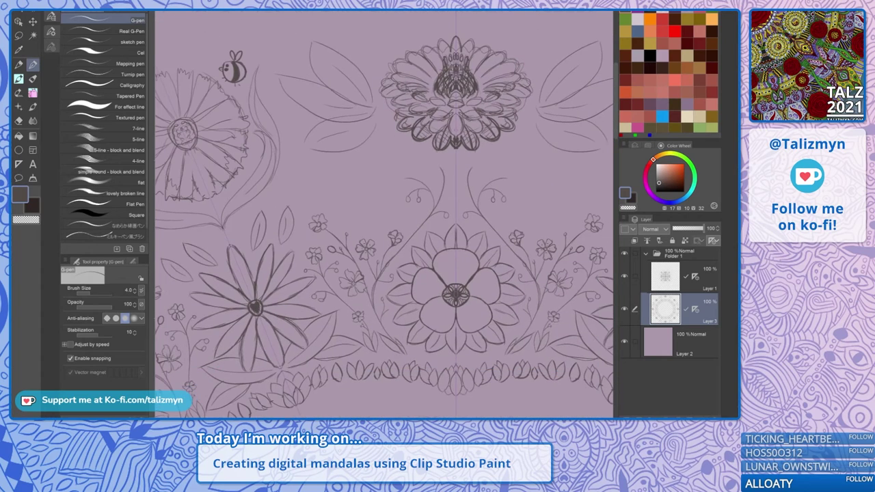
Draw a side-view blossom at the tip of the arching branch and a small open-petalled flower at the tip of the main stem
scroll(437, 199, up, 3)
drag(437, 199, 455, 209)
drag(398, 135, 371, 104)
drag(394, 144, 361, 116)
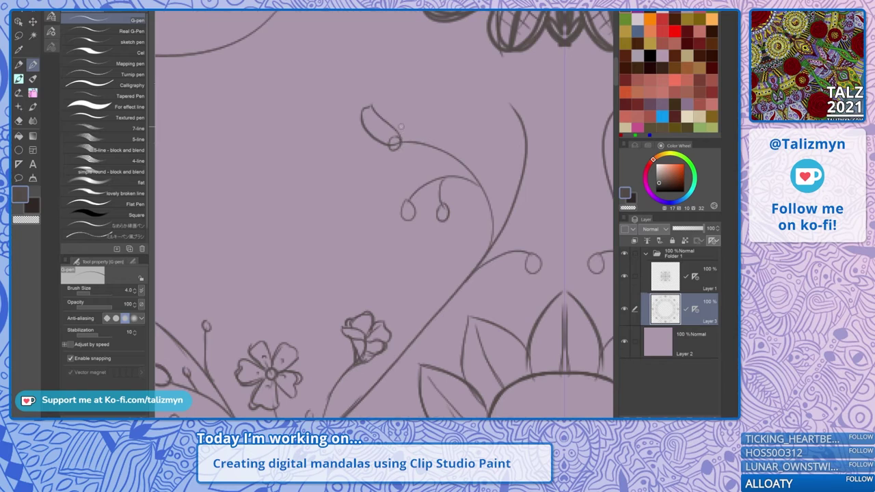
mouse_move(370, 138)
mouse_down()
mouse_move(374, 158)
mouse_move(398, 143)
mouse_move(361, 140)
mouse_move(370, 135)
mouse_move(368, 157)
mouse_move(362, 125)
mouse_move(369, 145)
mouse_up()
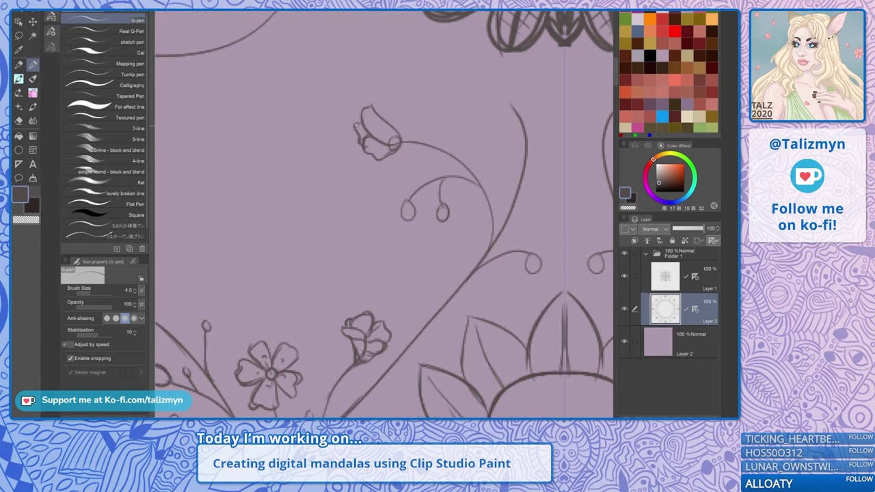
mouse_move(405, 95)
mouse_down()
mouse_move(380, 104)
mouse_move(323, 156)
mouse_up()
mouse_move(424, 166)
mouse_down()
mouse_move(418, 132)
mouse_move(433, 144)
mouse_move(427, 166)
mouse_move(448, 169)
mouse_move(428, 168)
mouse_move(420, 186)
mouse_move(435, 178)
mouse_move(398, 185)
mouse_move(419, 190)
mouse_move(400, 159)
mouse_move(408, 183)
mouse_up()
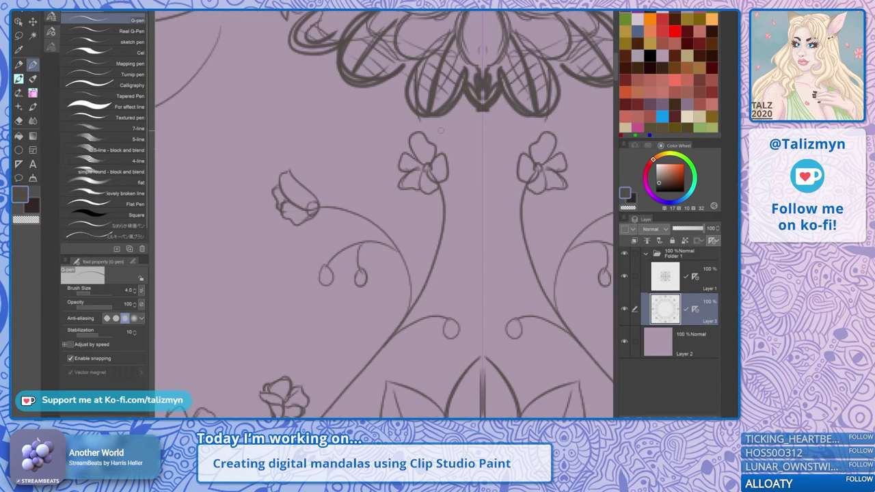
Examine the whole mandala and the outer ring around the new flower stems to judge the overall balance
scroll(486, 164, down, 4)
scroll(487, 171, down, 1)
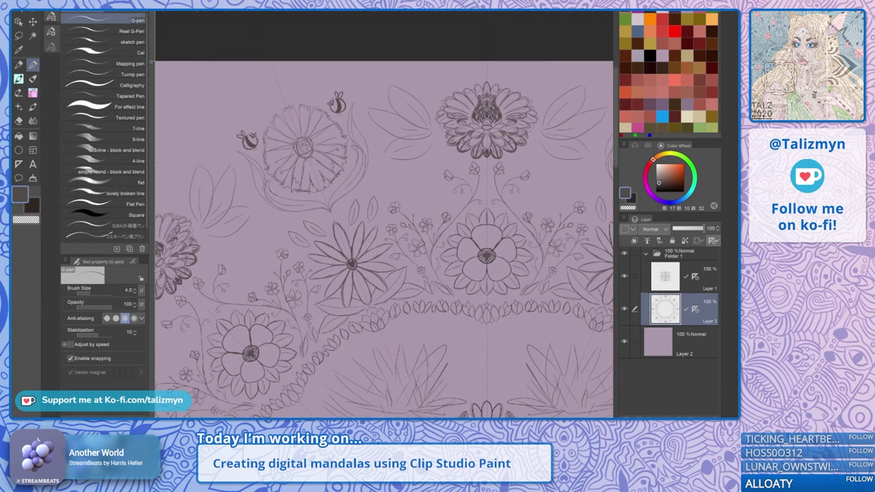
drag(486, 170, 430, 159)
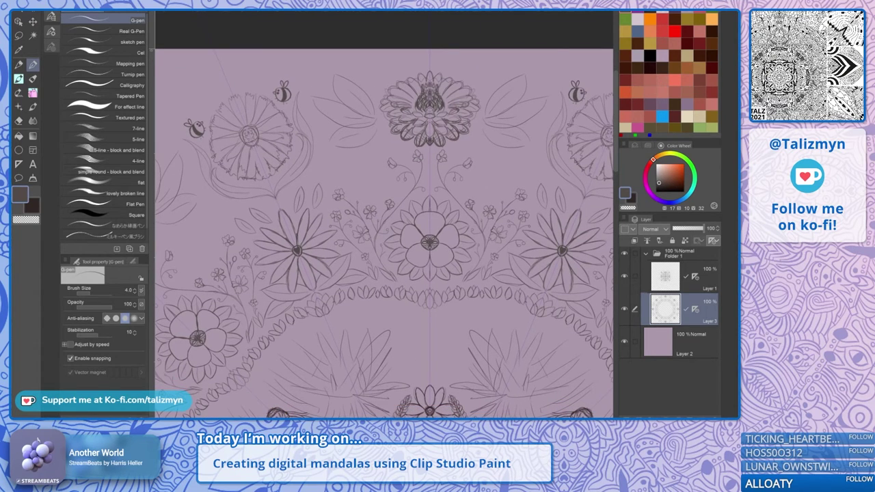
scroll(488, 162, down, 2)
drag(489, 162, 454, 111)
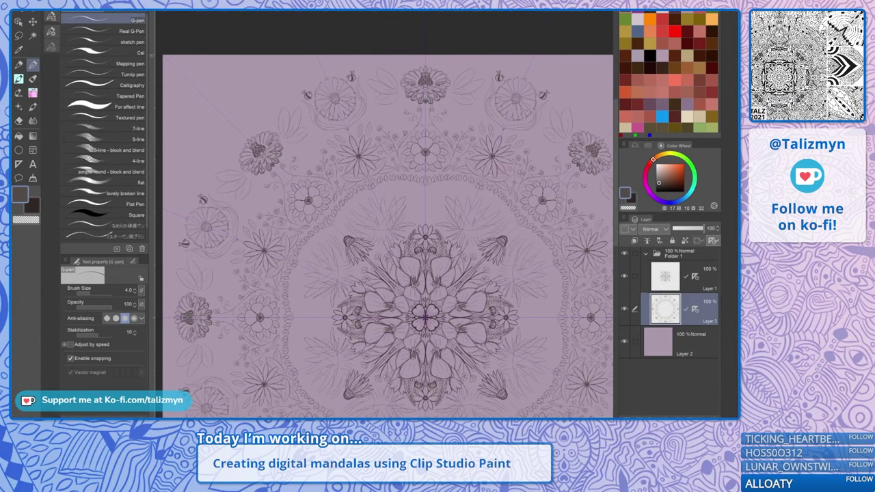
drag(425, 225, 417, 205)
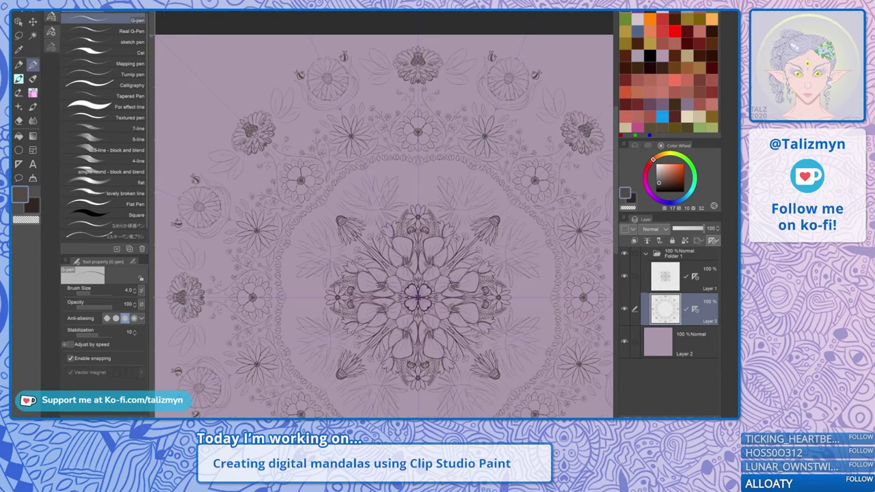
scroll(447, 99, up, 5)
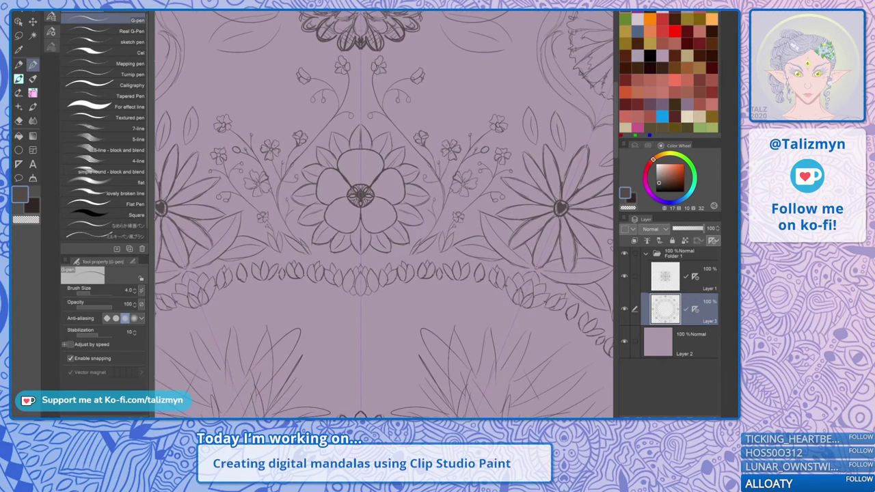
drag(447, 98, 443, 154)
scroll(474, 155, up, 3)
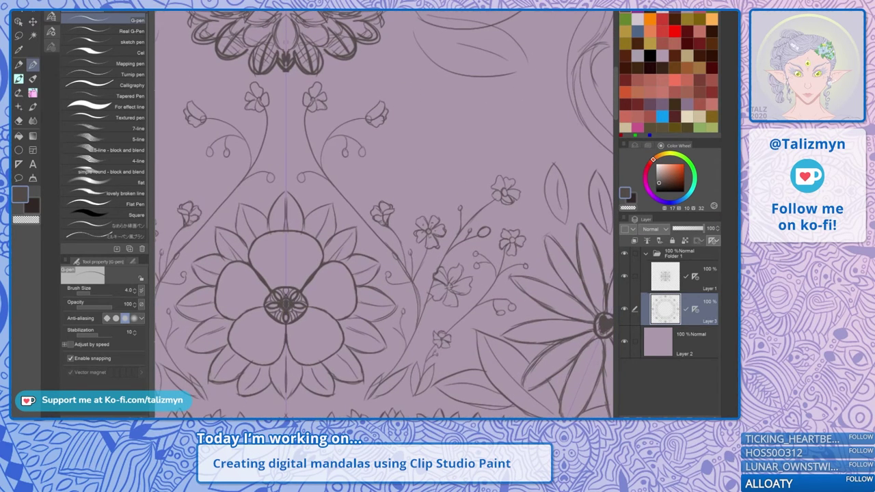
scroll(384, 214, down, 4)
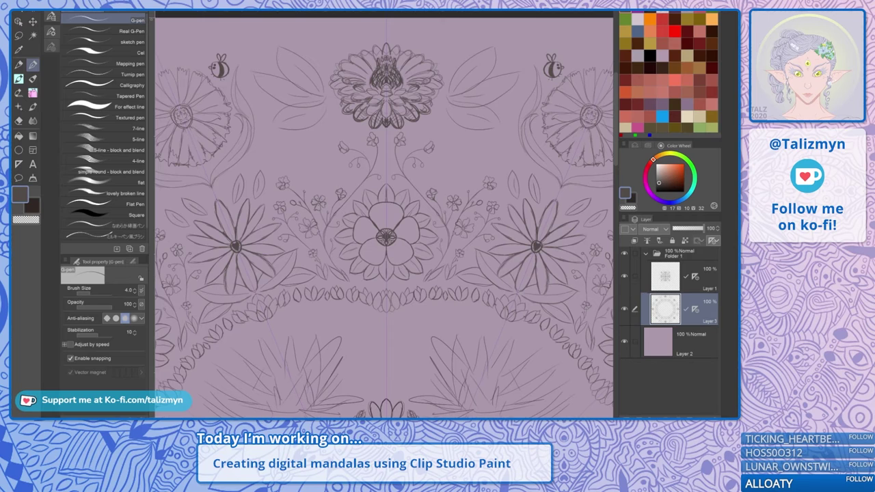
scroll(484, 157, down, 4)
drag(484, 158, 453, 40)
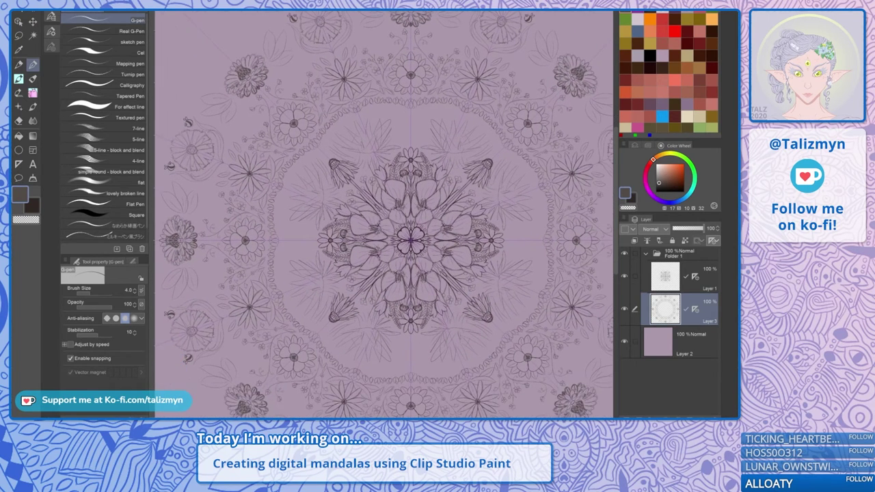
Switch to Layer 1 with a near-black drawing colour for work between the inner daisy and the leafy ring
click(689, 281)
click(674, 56)
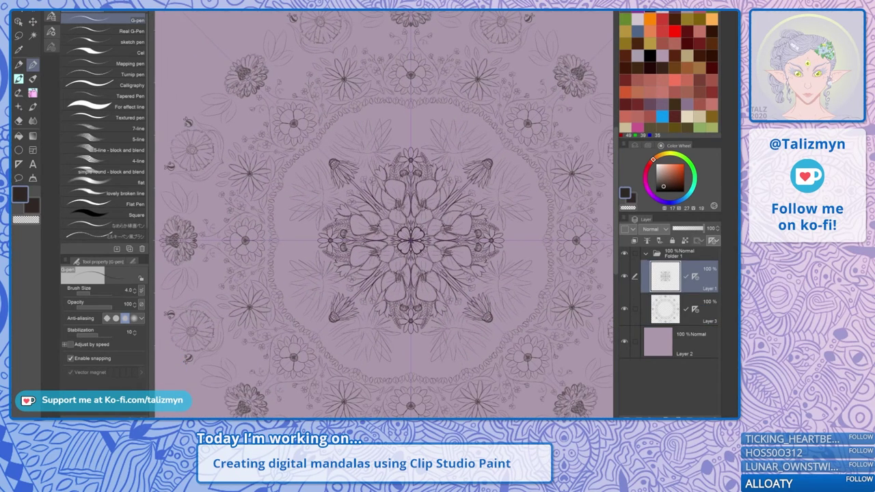
scroll(410, 205, up, 5)
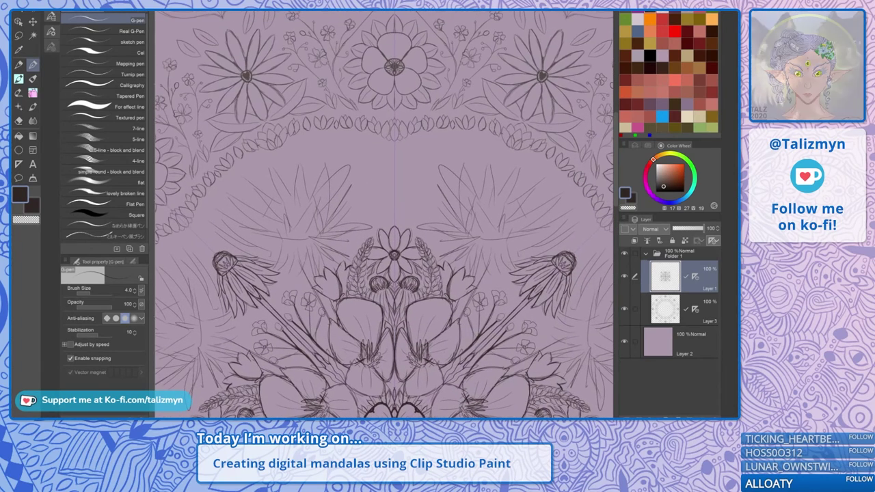
drag(410, 205, 409, 209)
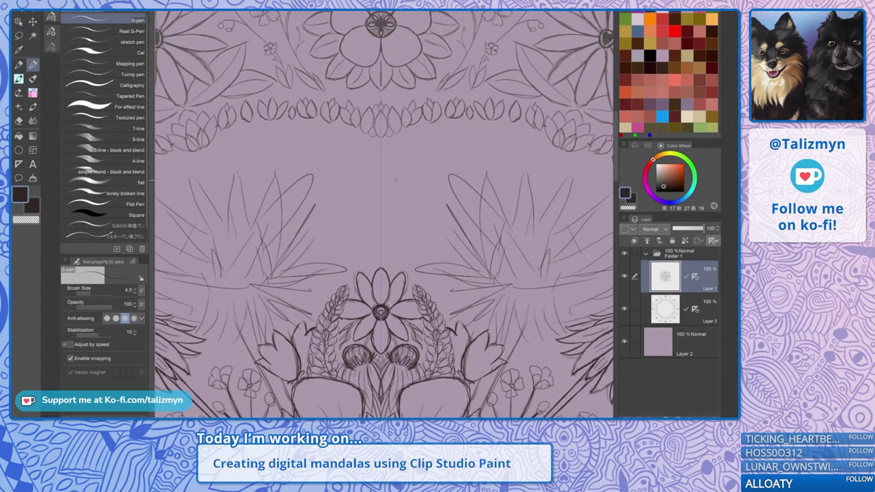
drag(395, 180, 403, 177)
scroll(439, 193, up, 2)
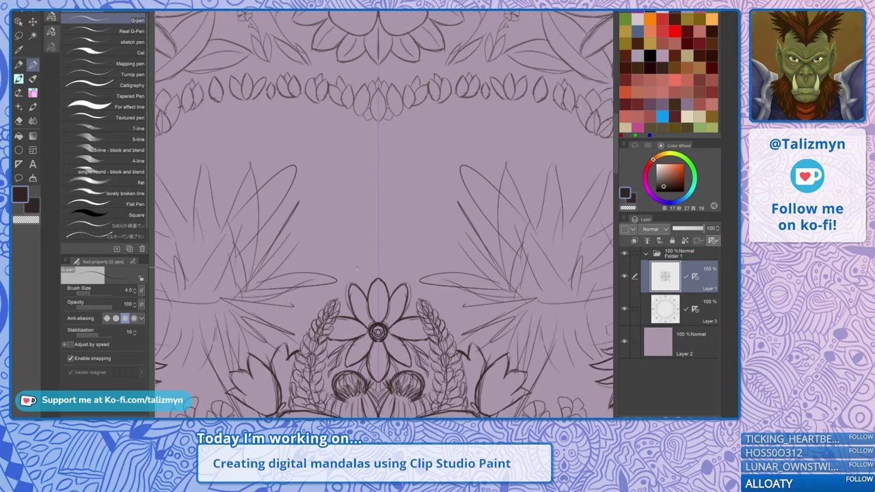
Draw a tall pointed spike rising above the inner daisy, flanked by a slender spike on each side that flares outward
mouse_move(354, 283)
mouse_down()
mouse_move(338, 166)
mouse_move(380, 246)
mouse_move(378, 170)
mouse_move(364, 204)
mouse_up()
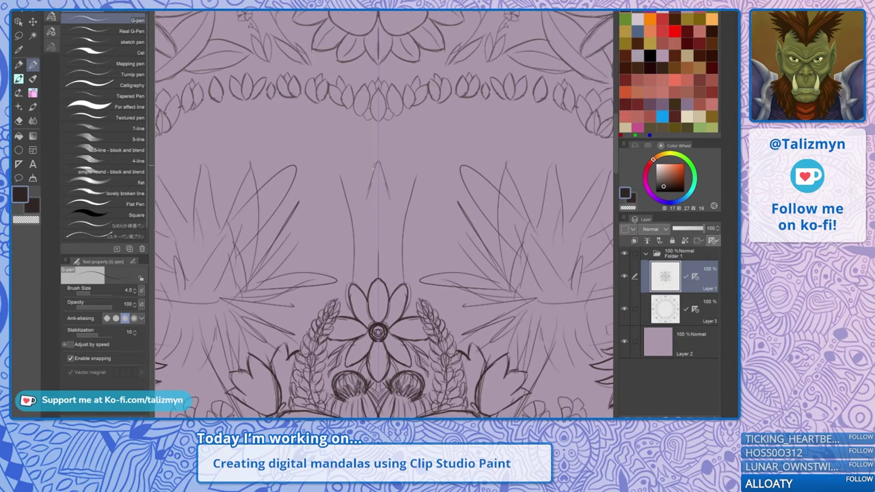
mouse_move(378, 162)
mouse_down()
mouse_move(370, 196)
mouse_move(380, 131)
mouse_move(360, 220)
mouse_move(362, 208)
mouse_move(365, 275)
mouse_up()
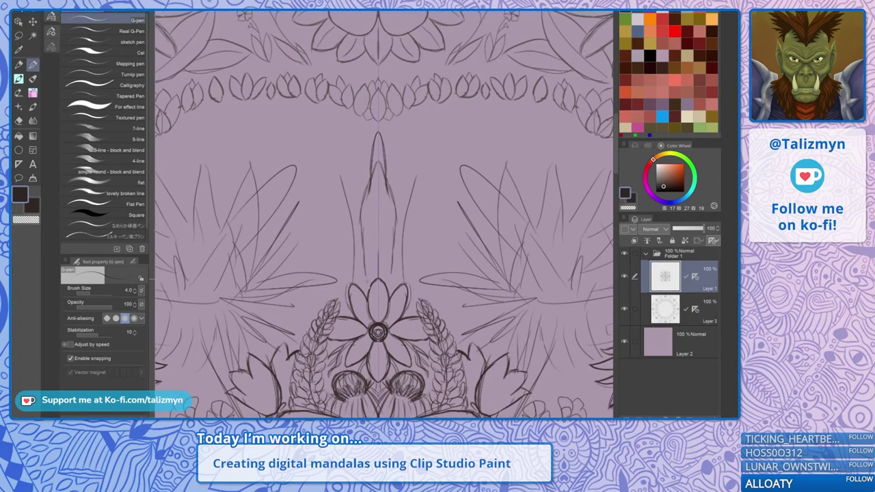
drag(365, 205, 362, 275)
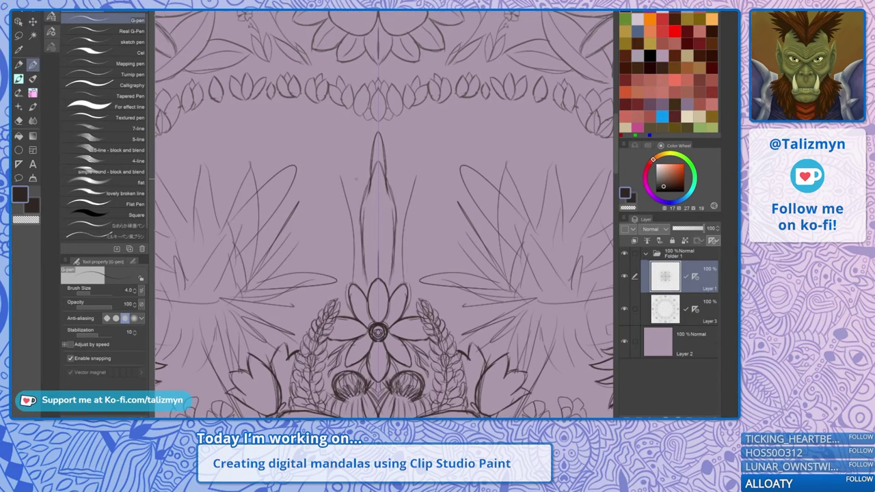
mouse_move(340, 177)
mouse_down()
mouse_move(324, 150)
mouse_move(359, 198)
mouse_up()
drag(328, 146, 346, 170)
mouse_move(323, 147)
mouse_down()
mouse_move(341, 301)
mouse_move(337, 236)
mouse_up()
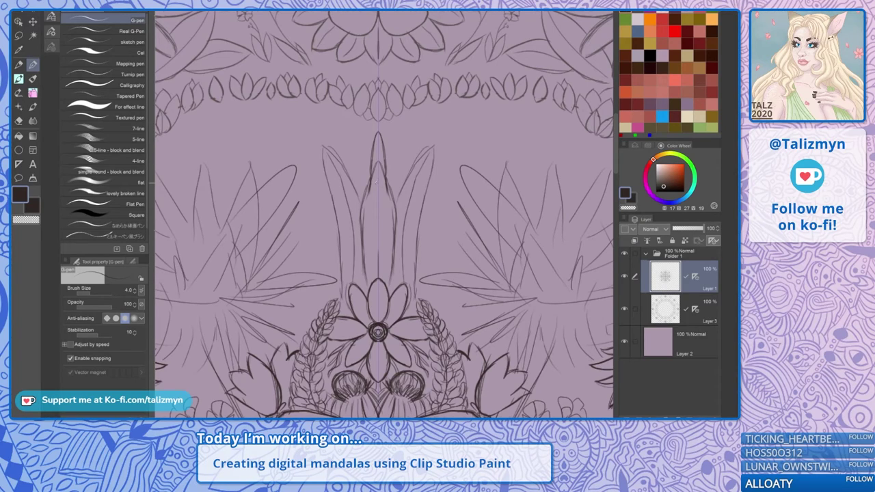
Try to fill the central spike with overlapping teardrop buds and add clustered buds to the tips of the side spikes
drag(379, 177, 379, 272)
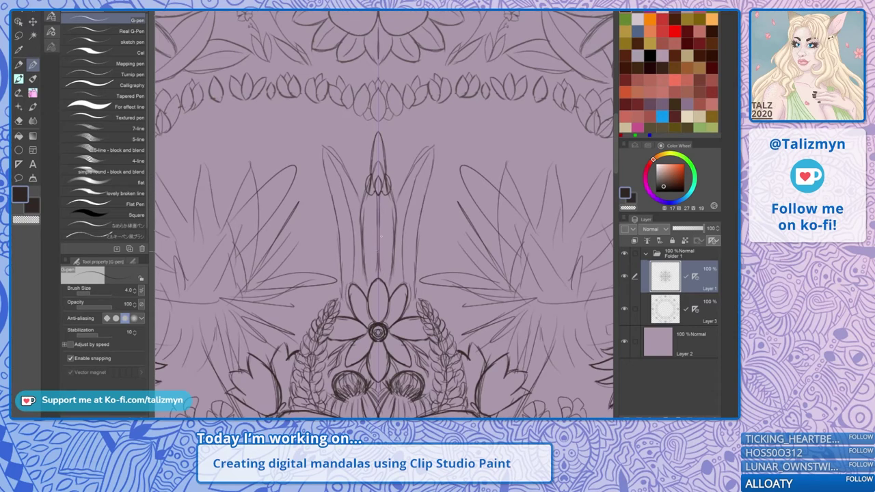
mouse_move(380, 217)
mouse_down()
mouse_move(389, 202)
mouse_move(387, 218)
mouse_move(397, 207)
mouse_move(380, 233)
mouse_move(383, 215)
mouse_move(388, 232)
mouse_move(393, 218)
mouse_move(398, 229)
mouse_up()
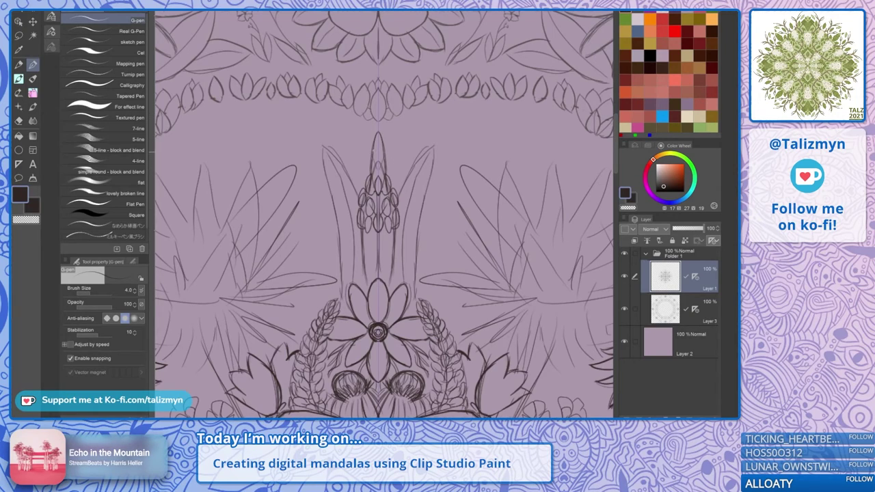
drag(387, 177, 384, 143)
mouse_move(382, 235)
mouse_down()
mouse_move(400, 249)
mouse_move(393, 275)
mouse_up()
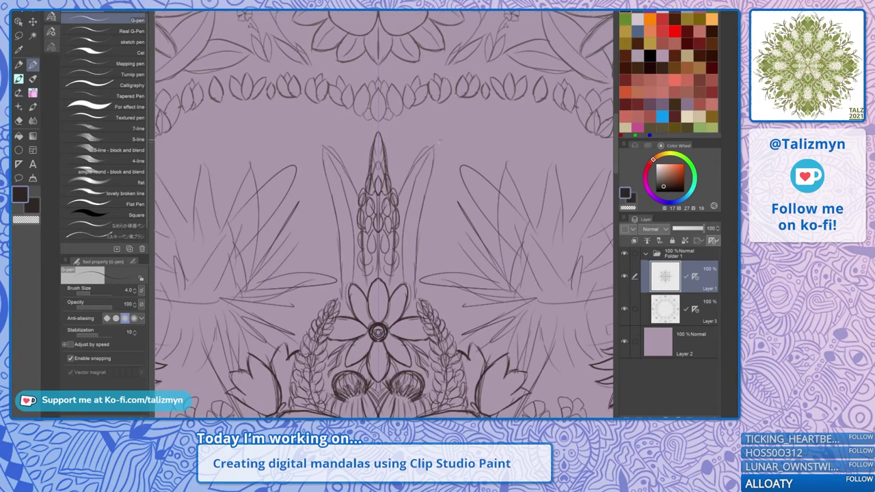
drag(435, 146, 414, 182)
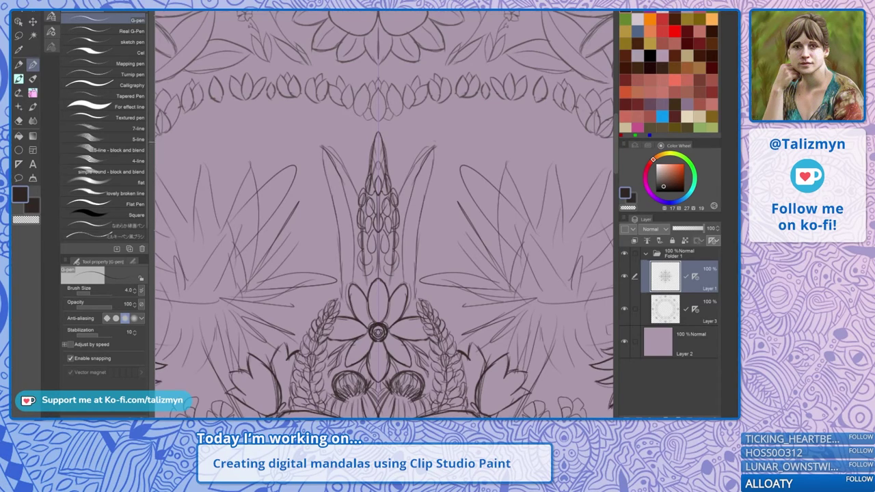
mouse_move(434, 145)
mouse_down()
mouse_move(427, 168)
mouse_move(418, 158)
mouse_move(413, 172)
mouse_move(431, 185)
mouse_up()
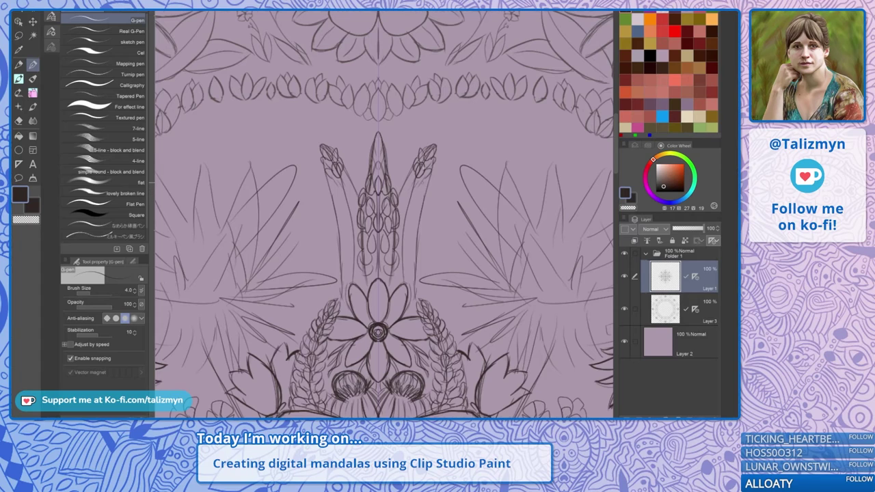
Erase the central budded spike and both flanking spikes above the inner daisy, clearing all remaining stray marks
scroll(444, 163, down, 3)
key(ctrl+plus)
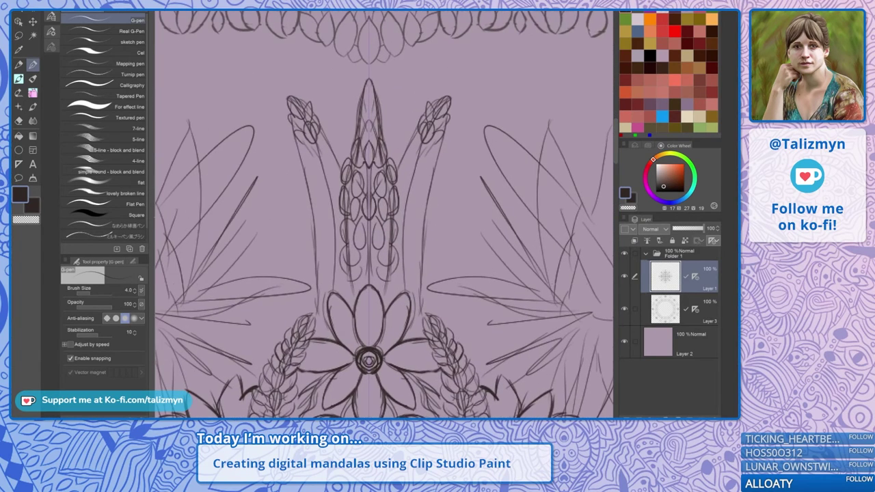
click(19, 121)
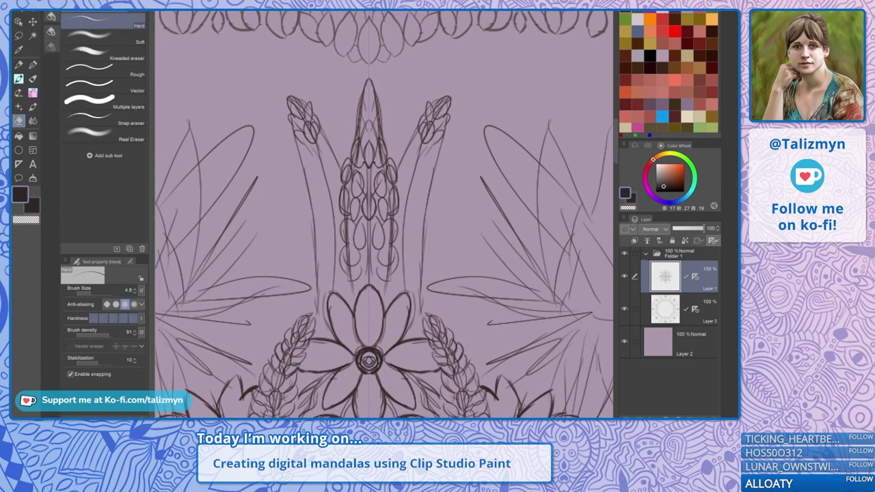
mouse_move(334, 140)
mouse_down()
mouse_move(338, 168)
mouse_move(360, 141)
mouse_move(367, 87)
mouse_move(382, 137)
mouse_up()
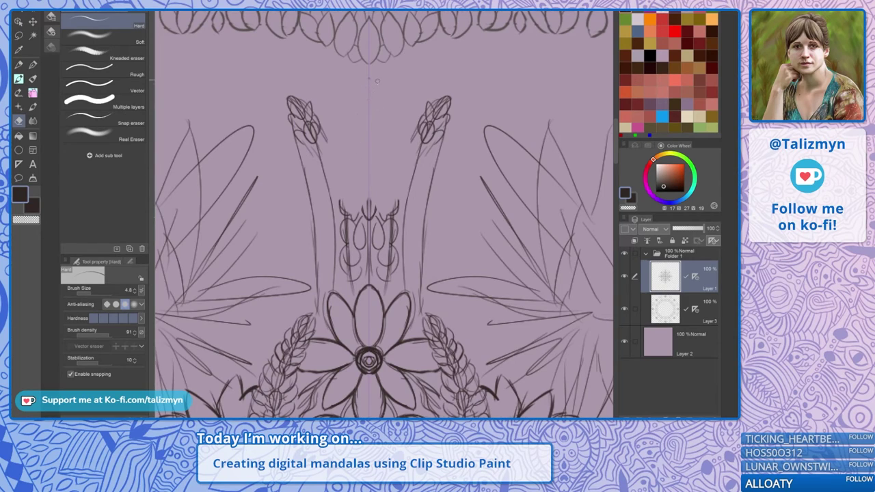
mouse_move(397, 209)
mouse_down()
mouse_move(383, 248)
mouse_move(393, 268)
mouse_up()
mouse_move(445, 95)
mouse_down()
mouse_move(413, 200)
mouse_move(432, 179)
mouse_up()
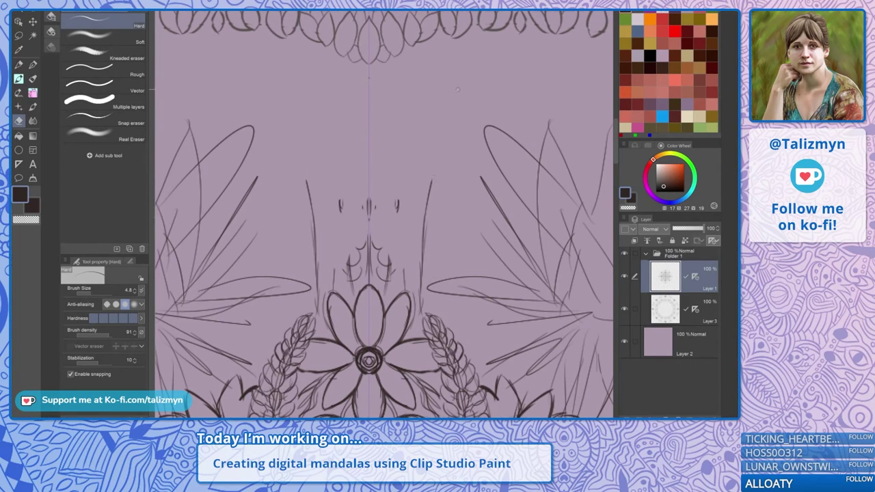
drag(369, 197, 369, 213)
mouse_move(381, 249)
mouse_down()
mouse_move(385, 279)
mouse_move(390, 268)
mouse_up()
drag(369, 273, 370, 256)
drag(396, 200, 397, 213)
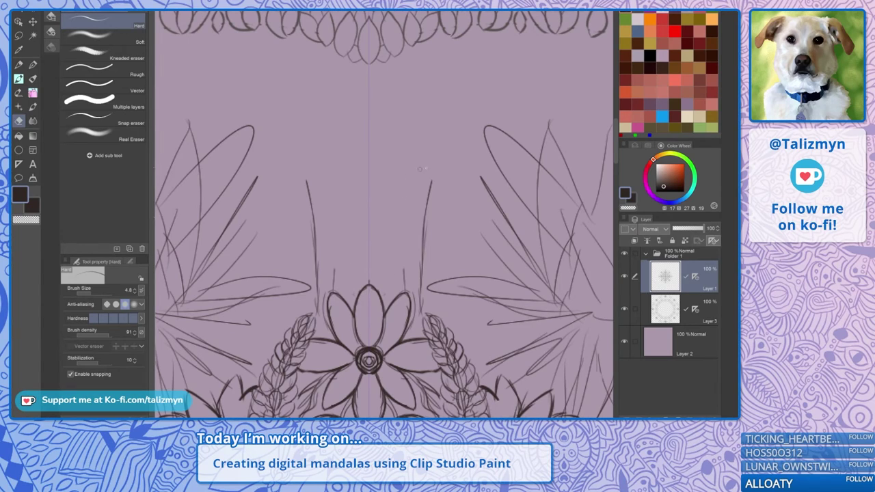
mouse_move(430, 180)
mouse_down()
mouse_move(420, 309)
mouse_move(401, 267)
mouse_up()
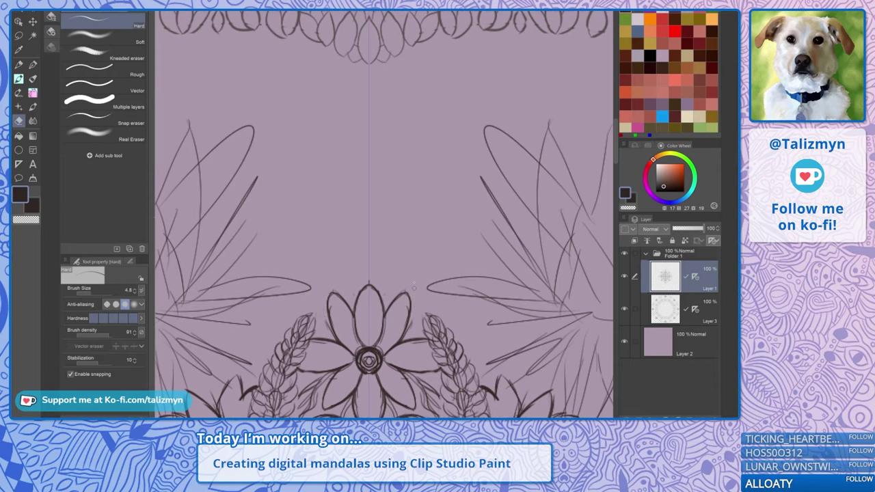
Try to draw a mirrored pair of tall stems rising from the inner daisy and arching outward with the G-pen
key(p)
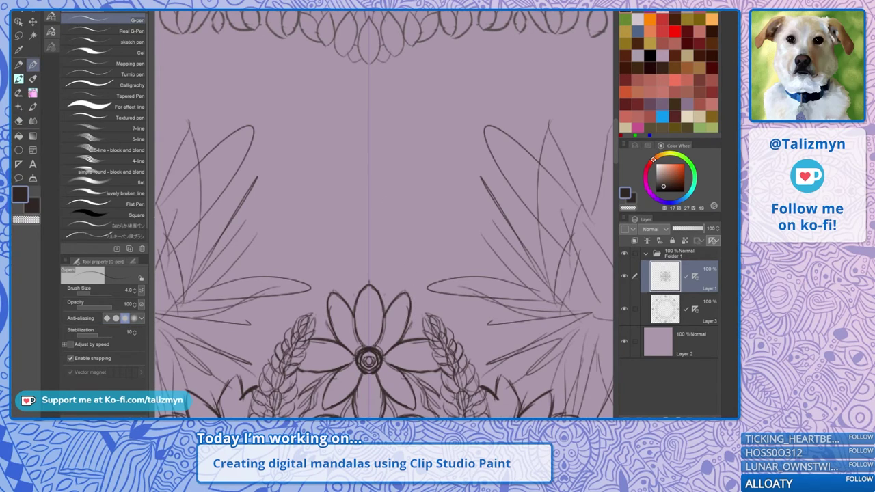
scroll(409, 179, down, 3)
scroll(395, 264, up, 2)
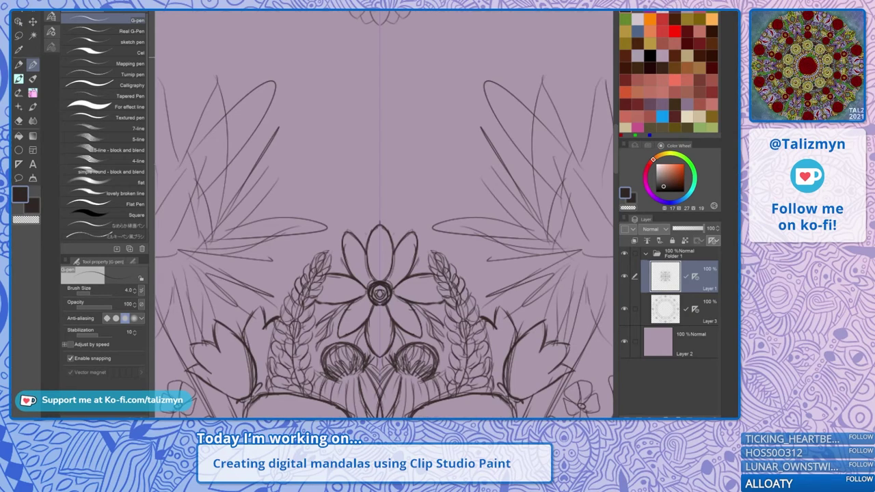
mouse_move(374, 229)
mouse_down()
mouse_move(361, 152)
mouse_move(318, 70)
mouse_move(304, 103)
mouse_up()
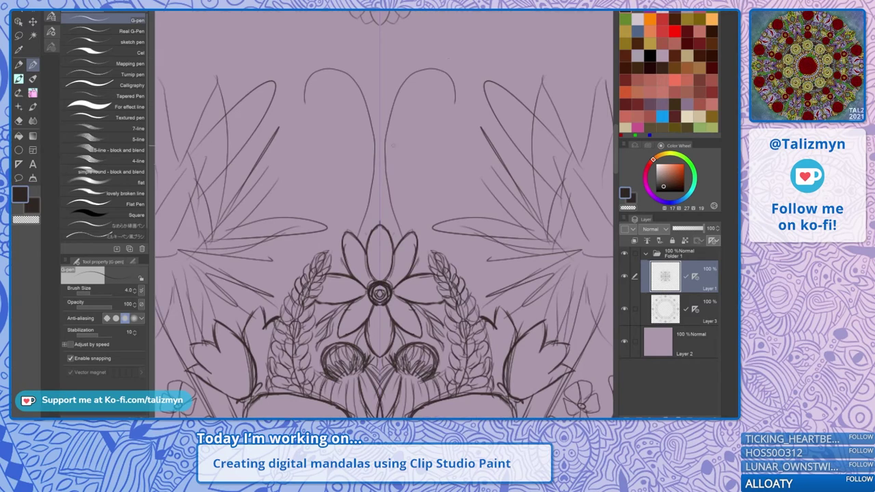
key(ctrl+z)
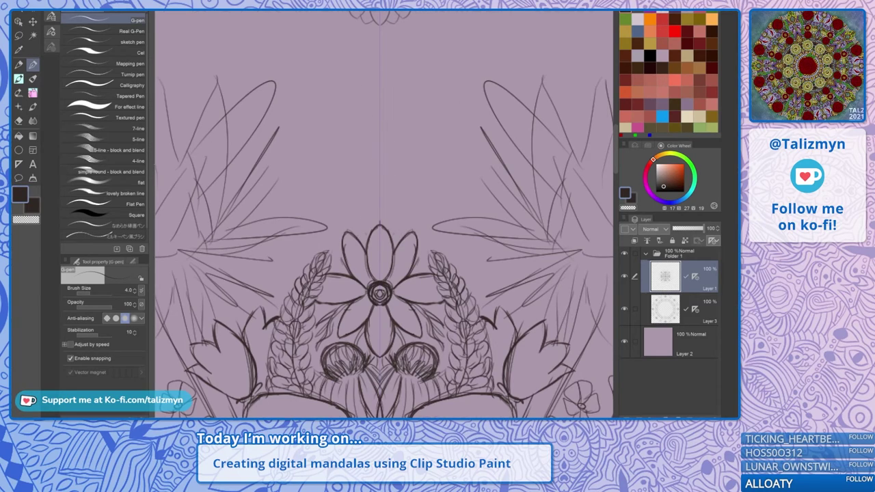
mouse_move(367, 236)
mouse_down()
mouse_move(364, 137)
mouse_move(342, 69)
mouse_move(270, 38)
mouse_up()
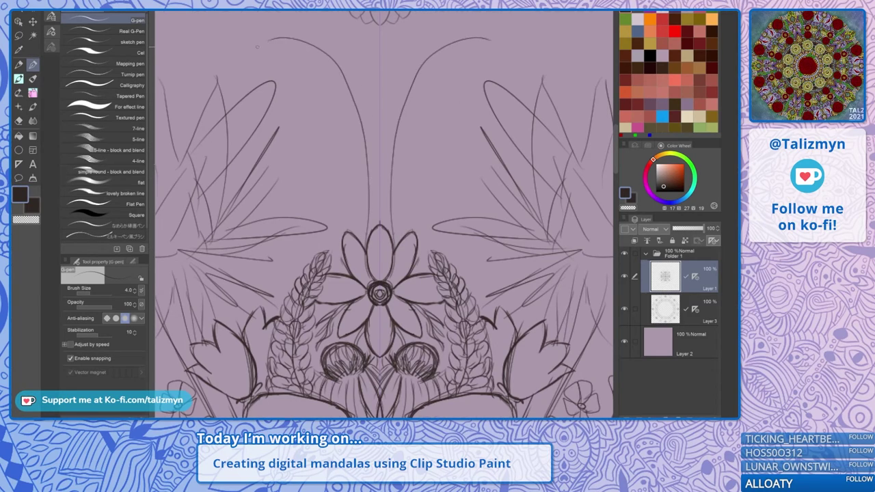
scroll(384, 215, up, 5)
drag(387, 273, 399, 219)
scroll(437, 174, up, 1)
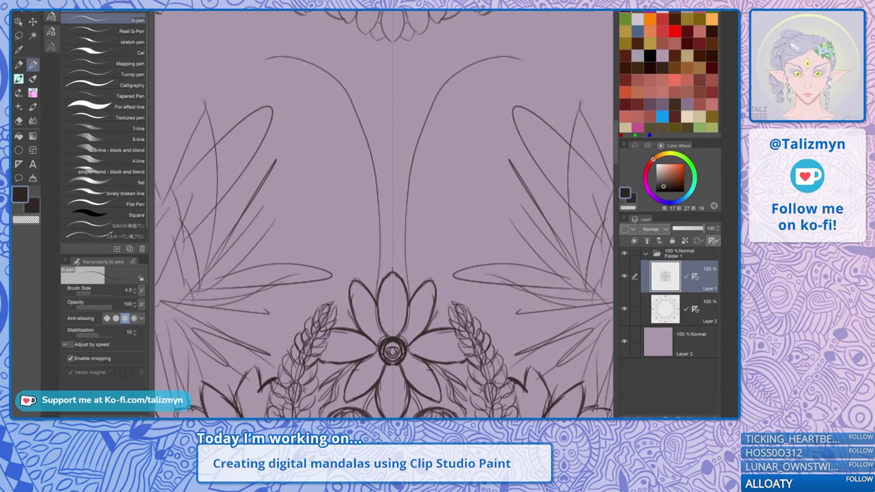
Try to add small teardrop buds in columns along both sides of the lower arching stems
mouse_move(373, 171)
mouse_down()
mouse_move(355, 181)
mouse_move(371, 157)
mouse_move(385, 188)
mouse_move(378, 192)
mouse_move(390, 185)
mouse_move(377, 205)
mouse_move(364, 200)
mouse_move(355, 228)
mouse_move(383, 239)
mouse_up()
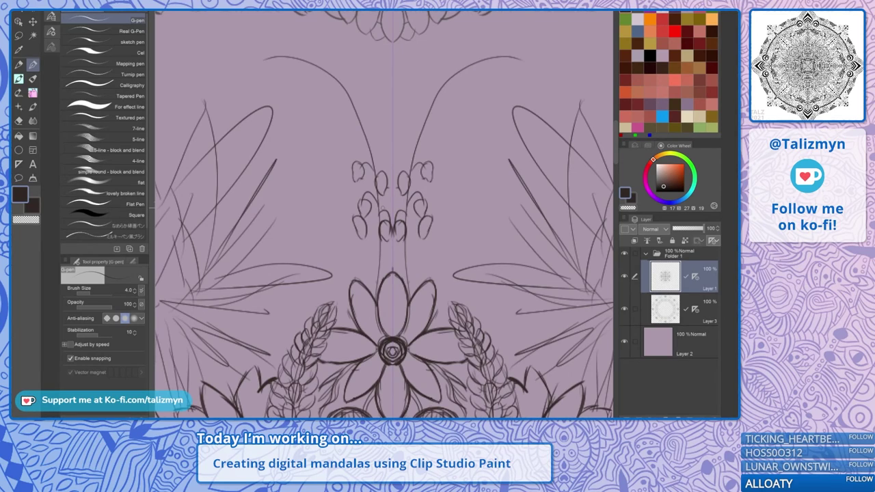
drag(388, 227, 387, 242)
mouse_move(375, 233)
mouse_down()
mouse_move(362, 258)
mouse_move(374, 266)
mouse_up()
drag(362, 257, 365, 266)
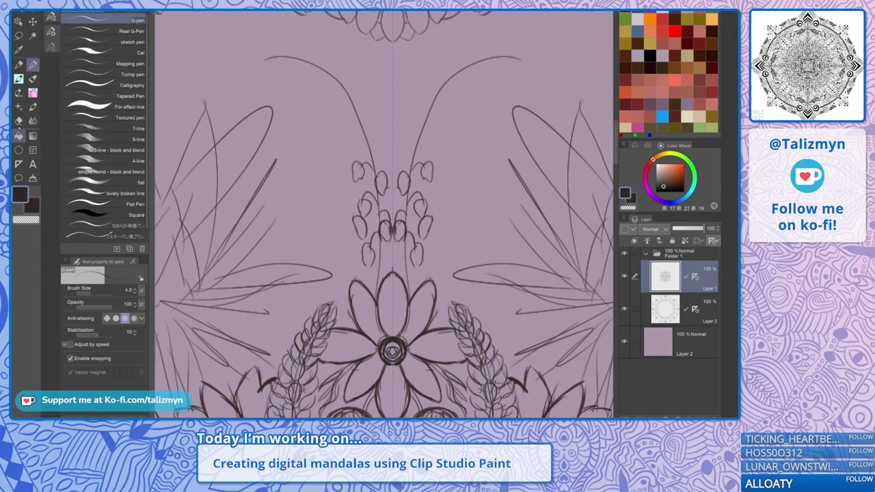
Erase the arching stems and their teardrop buds with the Hard eraser
click(18, 120)
mouse_move(423, 128)
mouse_down()
mouse_move(454, 75)
mouse_move(489, 60)
mouse_move(522, 59)
mouse_move(485, 61)
mouse_up()
mouse_move(425, 171)
mouse_down()
mouse_move(407, 236)
mouse_move(398, 181)
mouse_move(392, 239)
mouse_up()
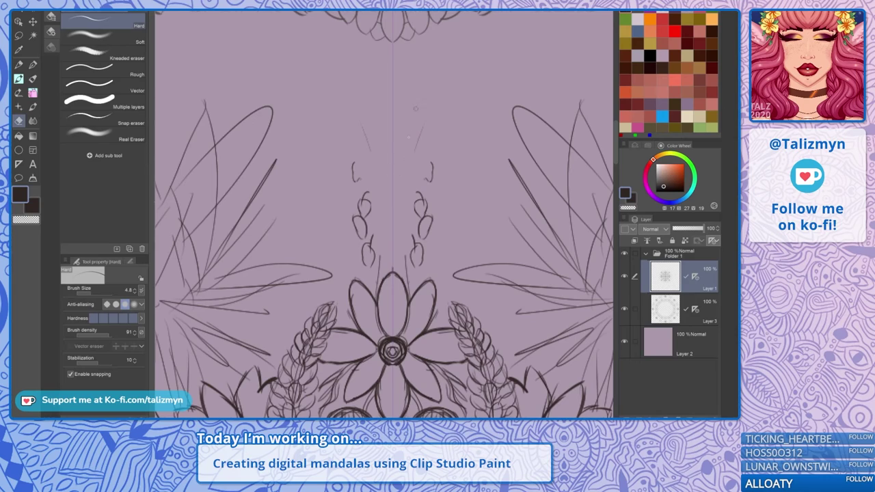
mouse_move(430, 171)
mouse_down()
mouse_move(420, 240)
mouse_move(417, 253)
mouse_move(409, 242)
mouse_move(408, 265)
mouse_up()
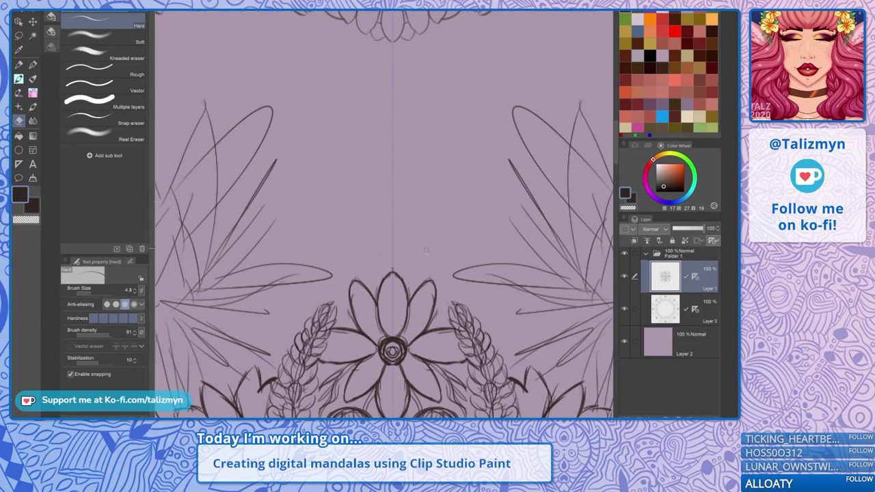
Examine the whole mandala and the empty area between the inner daisy and the leafy ring to plan a new motif
key(p)
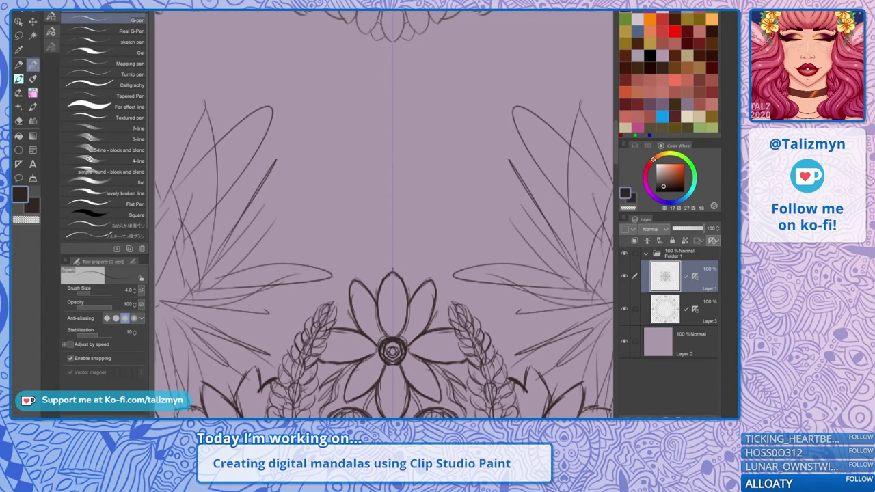
scroll(486, 179, down, 5)
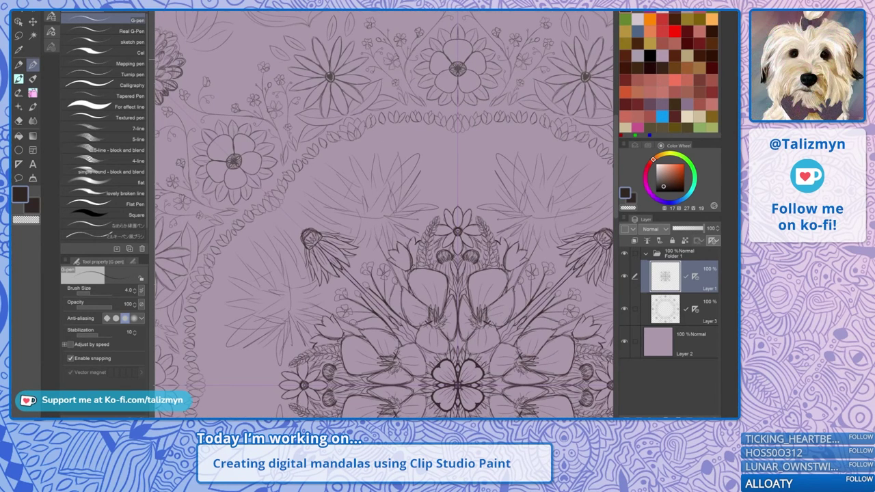
drag(410, 205, 376, 231)
scroll(446, 179, up, 4)
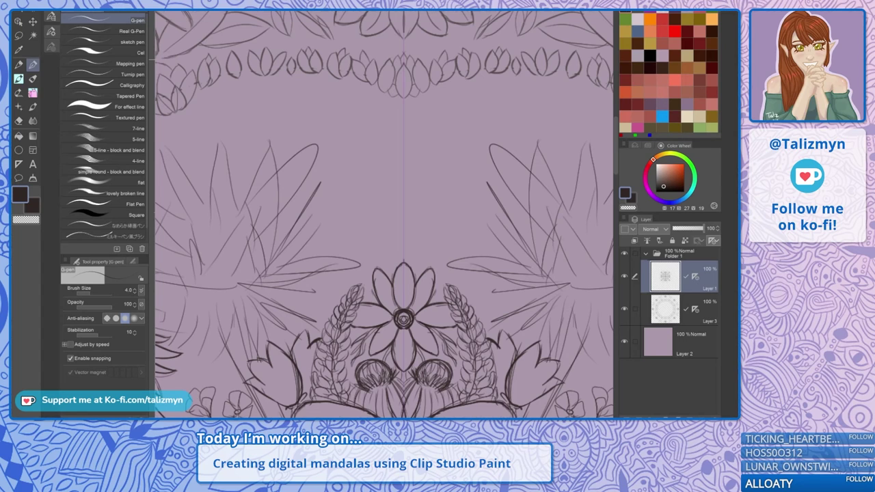
scroll(470, 177, down, 4)
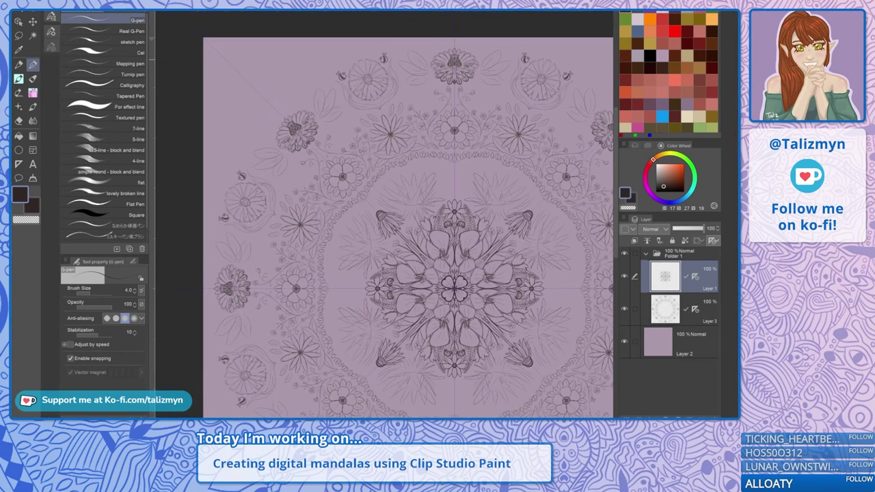
drag(455, 288, 413, 254)
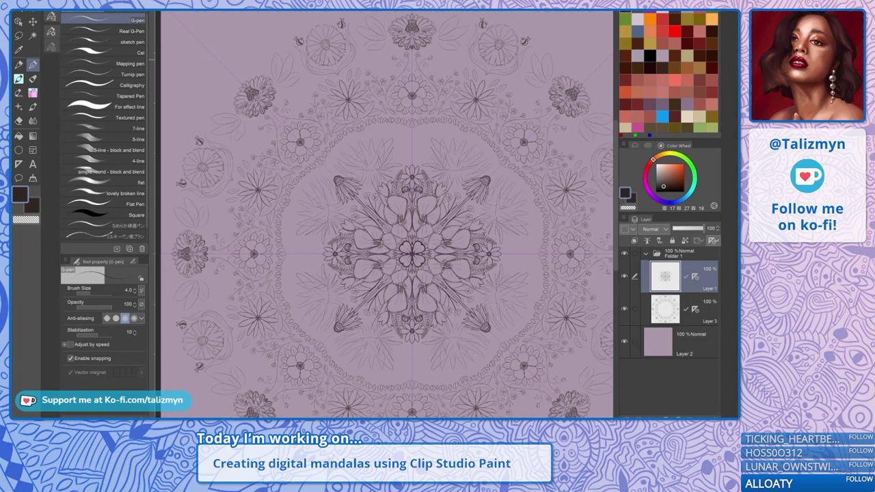
scroll(419, 147, up, 5)
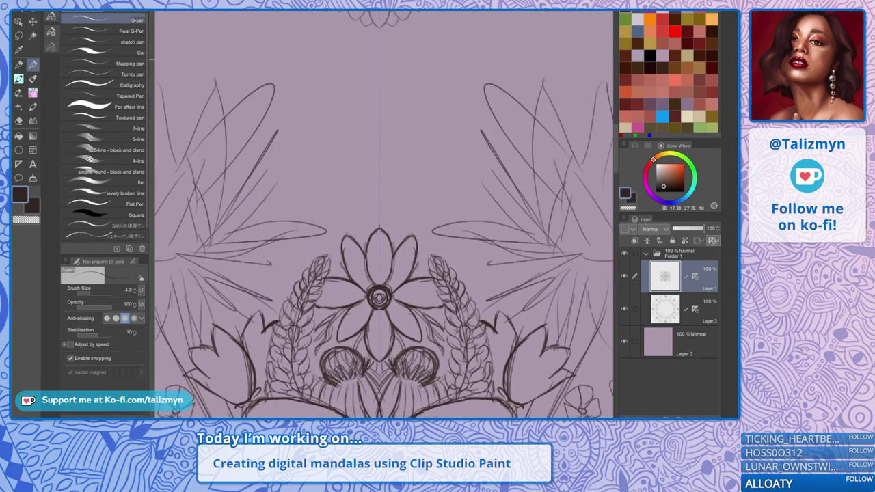
drag(387, 215, 419, 254)
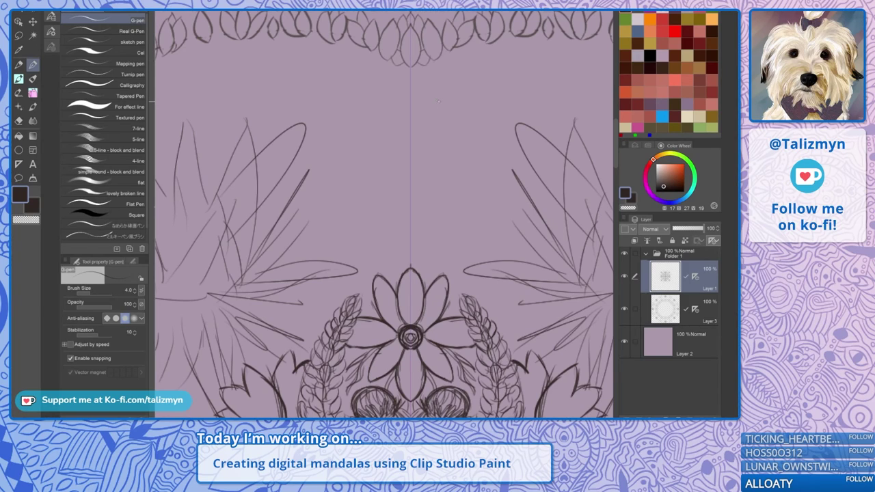
Try to sketch a rounded bloom with overlapping petals around an oval centre on the symmetry axis above the inner daisy
mouse_move(412, 147)
mouse_down()
mouse_move(427, 175)
mouse_move(415, 186)
mouse_move(429, 172)
mouse_move(411, 146)
mouse_move(432, 166)
mouse_move(412, 185)
mouse_move(429, 156)
mouse_move(411, 149)
mouse_move(418, 181)
mouse_move(438, 165)
mouse_move(391, 127)
mouse_move(367, 152)
mouse_move(381, 197)
mouse_move(411, 192)
mouse_up()
mouse_move(411, 108)
mouse_down()
mouse_move(457, 168)
mouse_move(454, 159)
mouse_move(446, 175)
mouse_up()
mouse_move(410, 222)
mouse_down()
mouse_move(441, 176)
mouse_move(410, 214)
mouse_up()
drag(434, 149, 420, 223)
drag(472, 212, 429, 132)
mouse_move(457, 131)
mouse_down()
mouse_move(411, 88)
mouse_move(482, 198)
mouse_move(411, 227)
mouse_up()
Undo the rounded bloom's strokes and erase what remains of it above the inner daisy
key(ctrl+z)
key(ctrl+z)
key(ctrl+z)
key(ctrl+z)
key(ctrl+z)
key(ctrl+z)
key(ctrl+z)
key(ctrl+z)
key(ctrl+z)
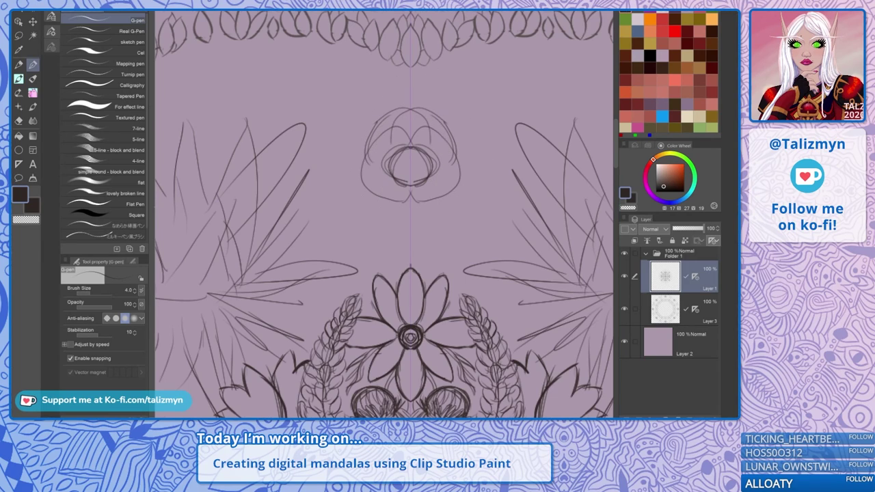
key(e)
mouse_move(385, 174)
mouse_down()
mouse_move(371, 127)
mouse_move(377, 169)
mouse_move(402, 141)
mouse_move(413, 166)
mouse_move(394, 211)
mouse_move(402, 193)
mouse_move(382, 198)
mouse_up()
drag(400, 112, 421, 109)
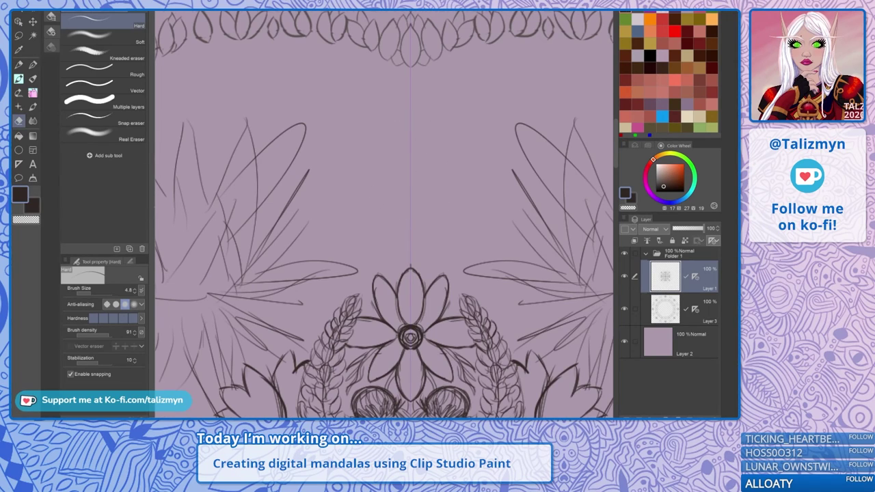
Try to block in three circles above the inner daisy, a mirrored pair with one centred above them
key(p)
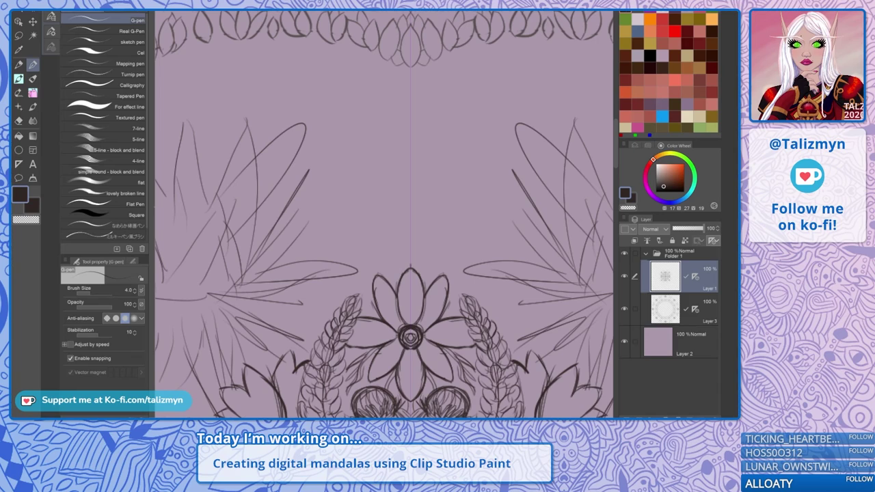
mouse_move(448, 228)
mouse_down()
mouse_move(450, 185)
mouse_move(489, 211)
mouse_up()
mouse_move(469, 183)
mouse_down()
mouse_move(460, 238)
mouse_move(482, 226)
mouse_up()
drag(437, 192, 463, 237)
mouse_move(474, 187)
mouse_down()
mouse_move(443, 228)
mouse_move(481, 220)
mouse_up()
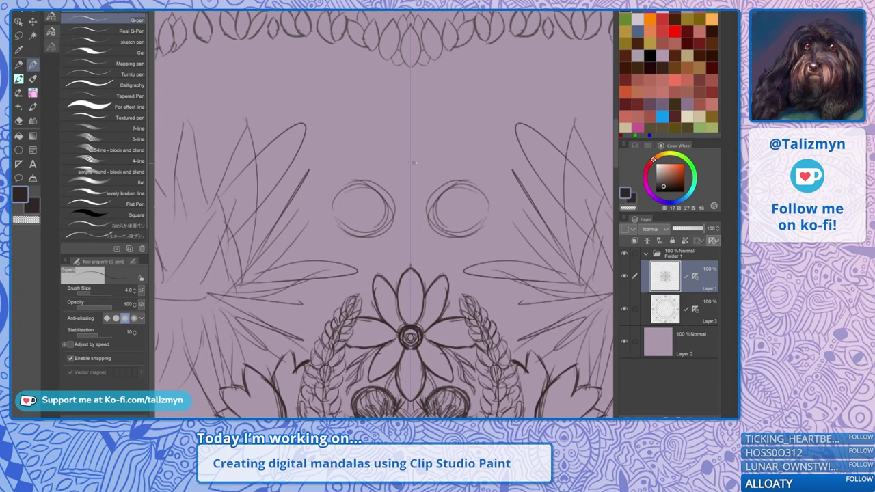
mouse_move(414, 164)
mouse_down()
mouse_move(385, 122)
mouse_move(422, 111)
mouse_move(410, 175)
mouse_move(383, 107)
mouse_up()
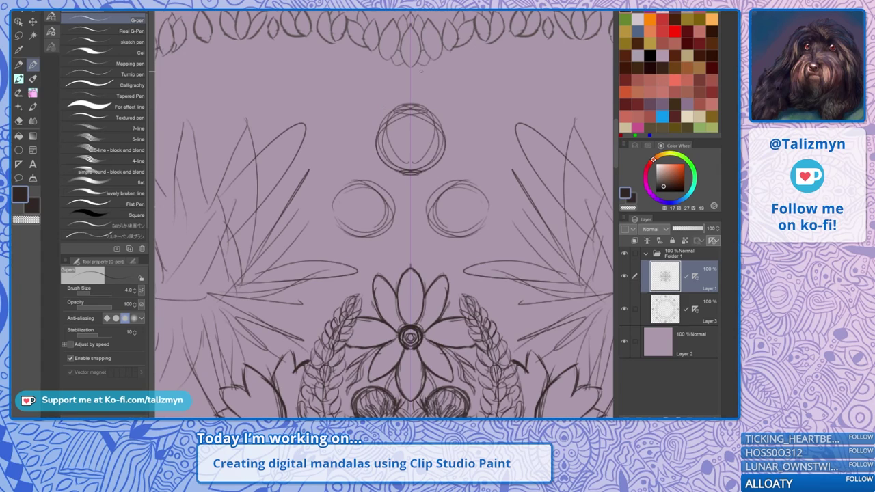
Undo all the strokes of the three placeholder circles
key(ctrl+z)
key(ctrl+z)
key(ctrl+z)
key(ctrl+z)
key(ctrl+z)
key(ctrl+z)
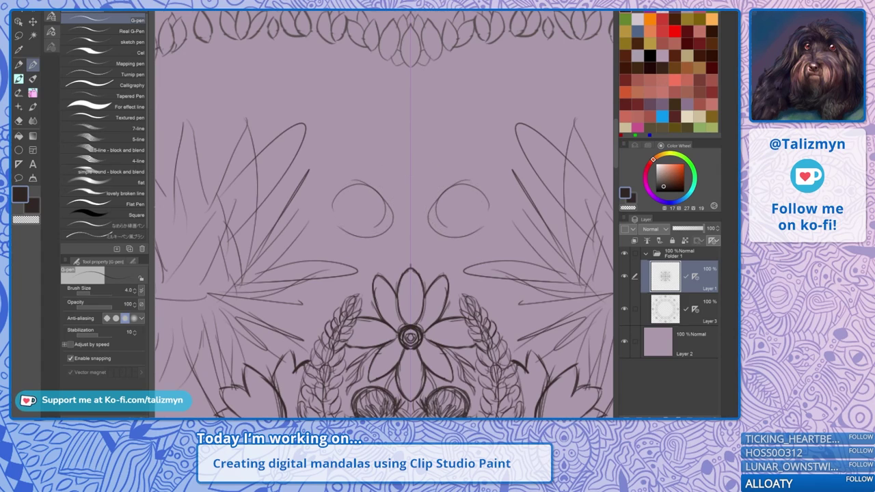
key(ctrl+z)
key(ctrl+z)
key(ctrl+z)
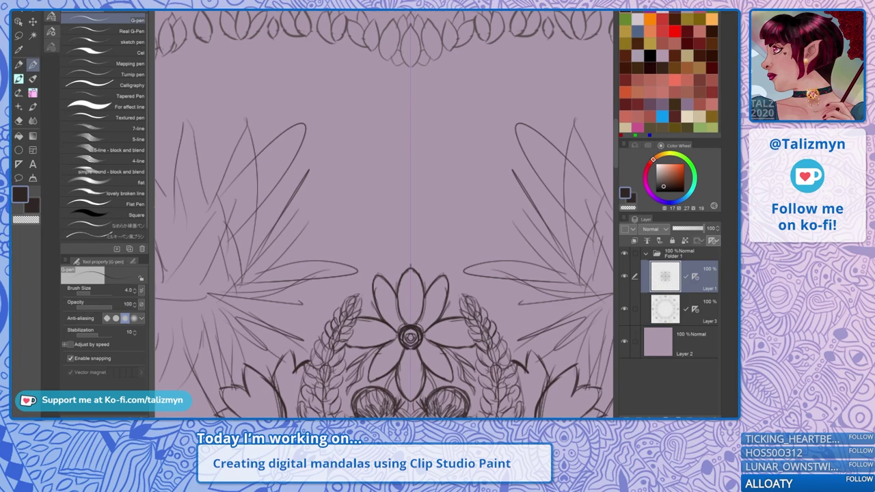
Try to sketch a wide domed outline centred on the symmetry axis above the inner daisy
mouse_move(411, 127)
mouse_down()
mouse_move(449, 167)
mouse_move(419, 127)
mouse_move(406, 126)
mouse_move(413, 207)
mouse_up()
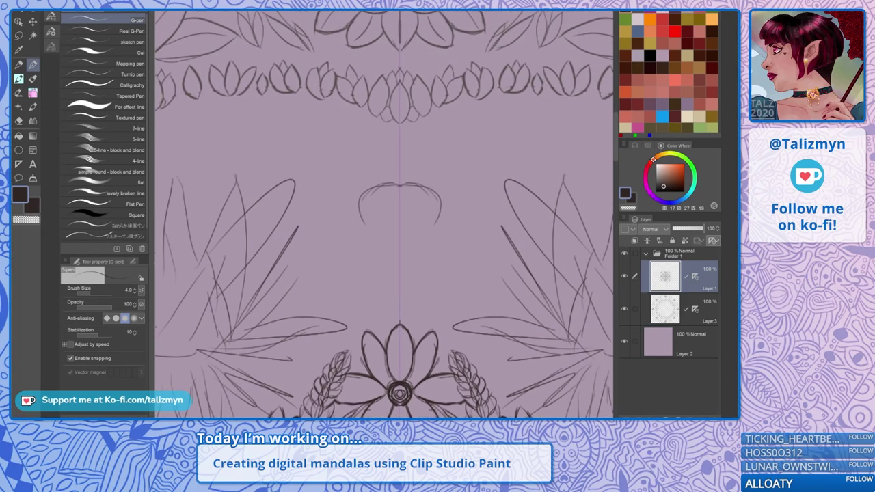
scroll(414, 208, down, 3)
scroll(444, 195, up, 4)
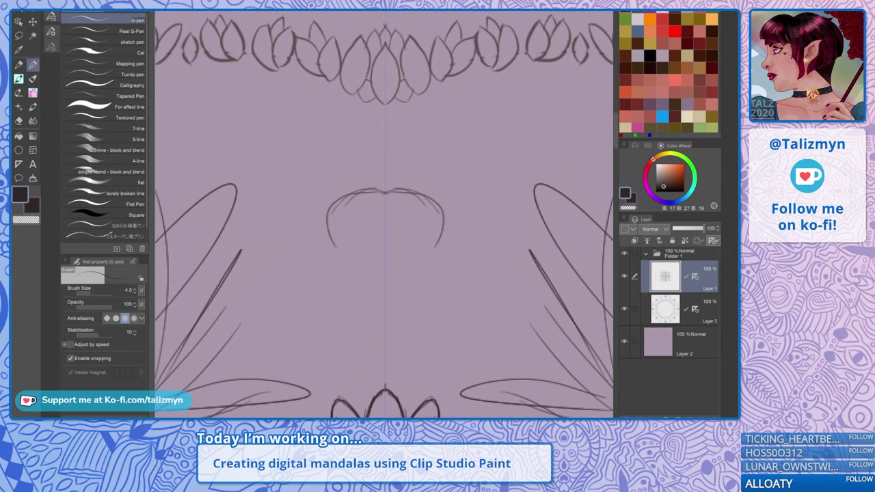
key(ctrl+z)
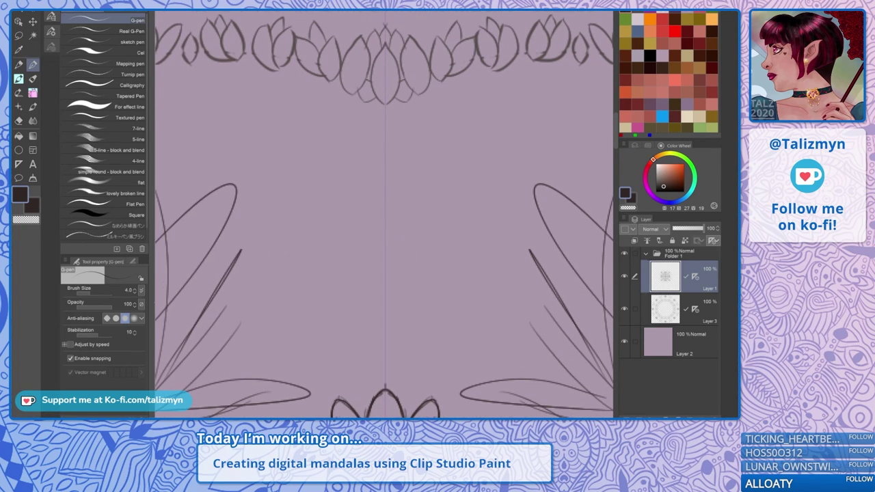
Sketch a six-petalled flower with a ringed centre on the symmetry axis above the inner daisy
drag(434, 260, 437, 166)
mouse_move(423, 116)
mouse_down()
mouse_move(466, 127)
mouse_move(397, 185)
mouse_move(479, 206)
mouse_move(403, 210)
mouse_move(391, 189)
mouse_move(407, 219)
mouse_move(400, 273)
mouse_up()
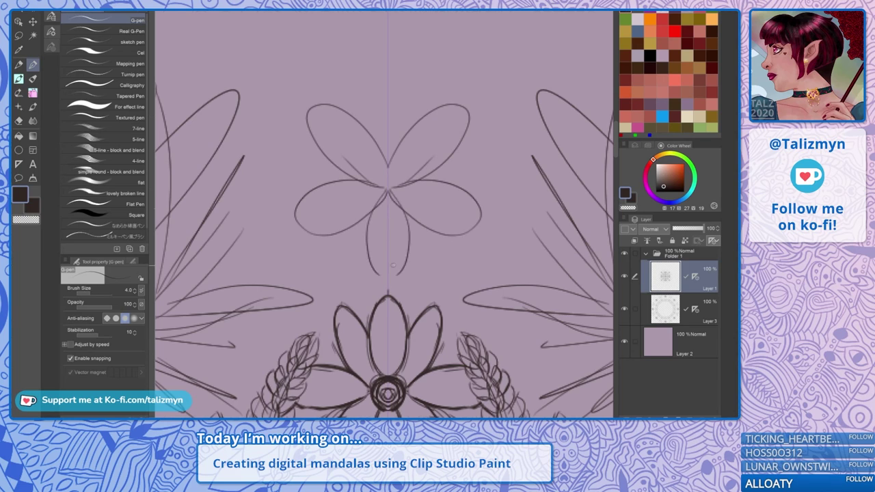
drag(397, 236, 393, 273)
mouse_move(382, 99)
mouse_down()
mouse_move(396, 148)
mouse_move(395, 84)
mouse_move(404, 195)
mouse_move(400, 164)
mouse_move(392, 197)
mouse_move(396, 162)
mouse_up()
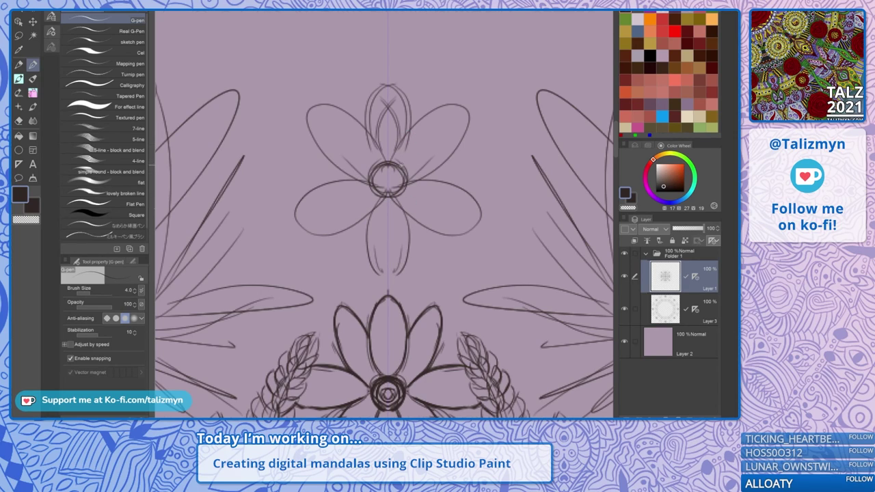
mouse_move(402, 167)
mouse_down()
mouse_move(410, 110)
mouse_move(397, 79)
mouse_up()
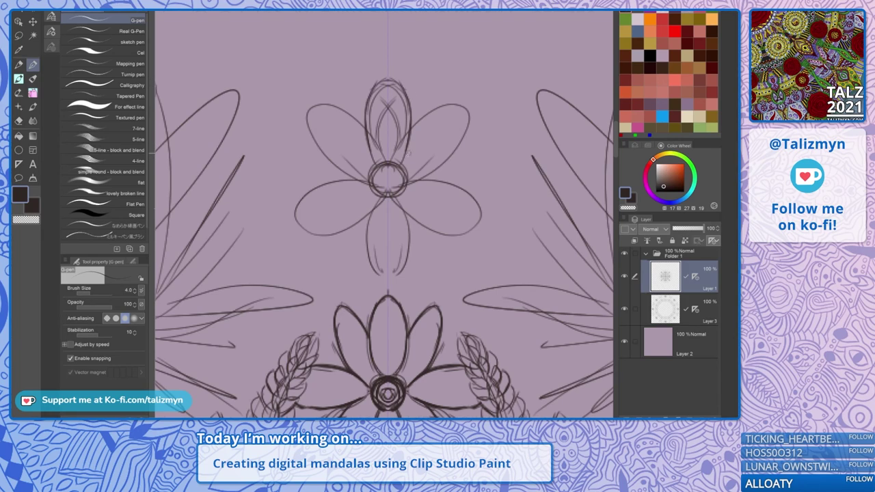
Redraw the six petals with firmer outlines and add an inner ring to the new flower's centre
mouse_move(402, 165)
mouse_down()
mouse_move(448, 105)
mouse_move(465, 110)
mouse_up()
mouse_move(408, 182)
mouse_down()
mouse_move(441, 159)
mouse_move(461, 110)
mouse_up()
mouse_move(461, 110)
mouse_down()
mouse_move(443, 160)
mouse_move(409, 162)
mouse_move(406, 91)
mouse_up()
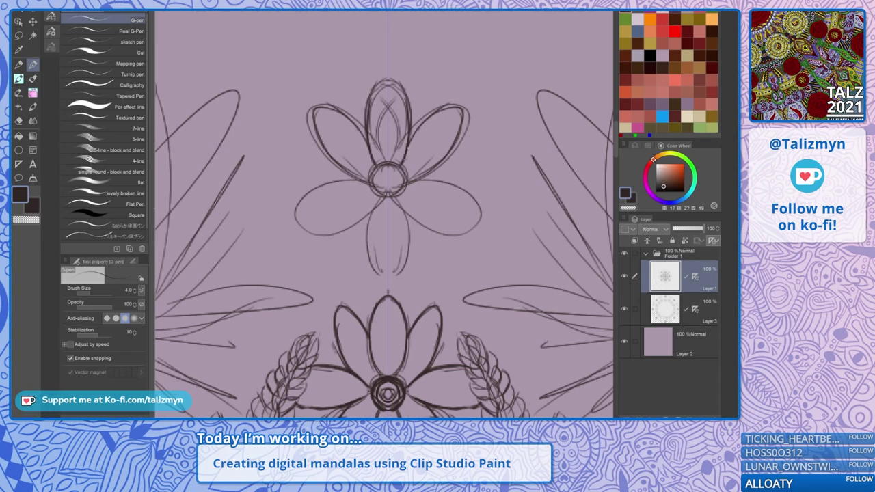
drag(407, 147, 402, 88)
mouse_move(387, 169)
mouse_down()
mouse_move(376, 184)
mouse_move(389, 164)
mouse_up()
drag(397, 199, 414, 216)
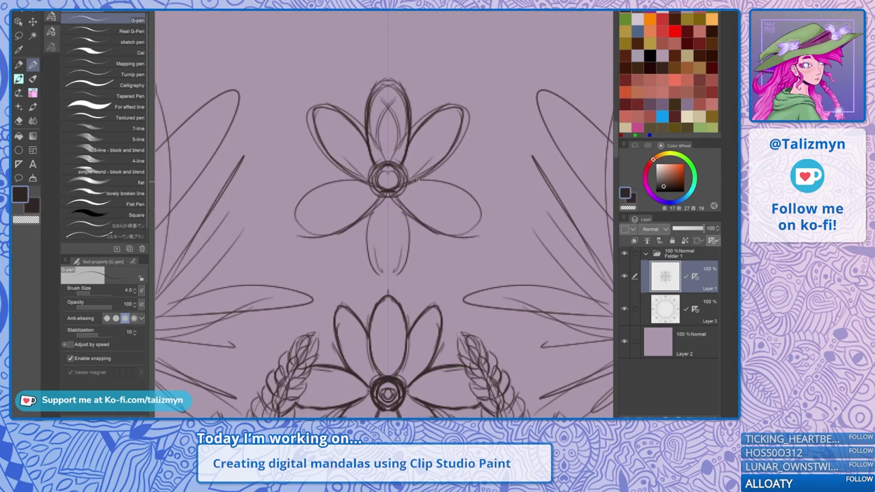
mouse_move(413, 182)
mouse_down()
mouse_move(480, 202)
mouse_move(478, 235)
mouse_up()
drag(395, 212, 404, 272)
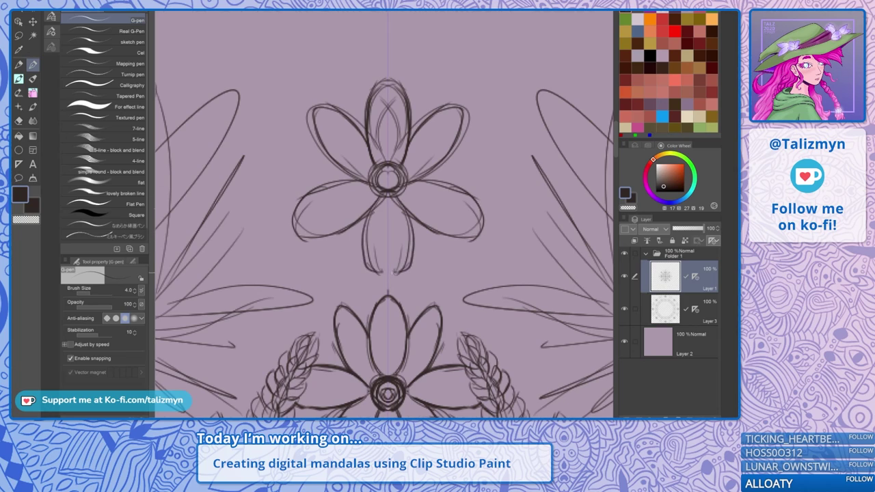
mouse_move(413, 232)
mouse_down()
mouse_move(401, 273)
mouse_move(380, 276)
mouse_up()
Draw mirrored pointed petals behind the rounded ones, filling the gaps around the new flower
drag(350, 224, 327, 272)
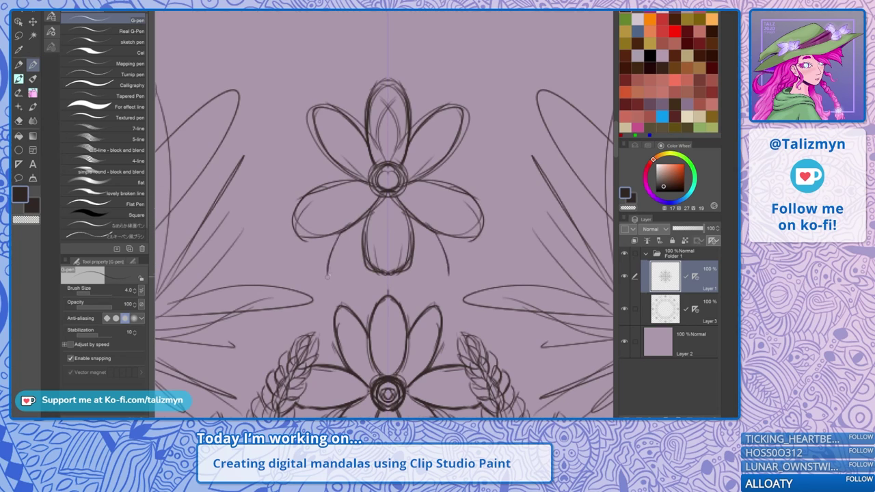
drag(366, 250, 350, 274)
drag(336, 240, 331, 259)
drag(328, 146, 286, 151)
mouse_move(287, 160)
mouse_down()
mouse_move(309, 182)
mouse_move(336, 185)
mouse_up()
drag(284, 151, 313, 182)
drag(337, 110, 345, 68)
mouse_move(347, 70)
mouse_down()
mouse_move(371, 104)
mouse_move(367, 138)
mouse_up()
drag(343, 74, 346, 82)
drag(341, 181, 294, 155)
drag(364, 218, 336, 268)
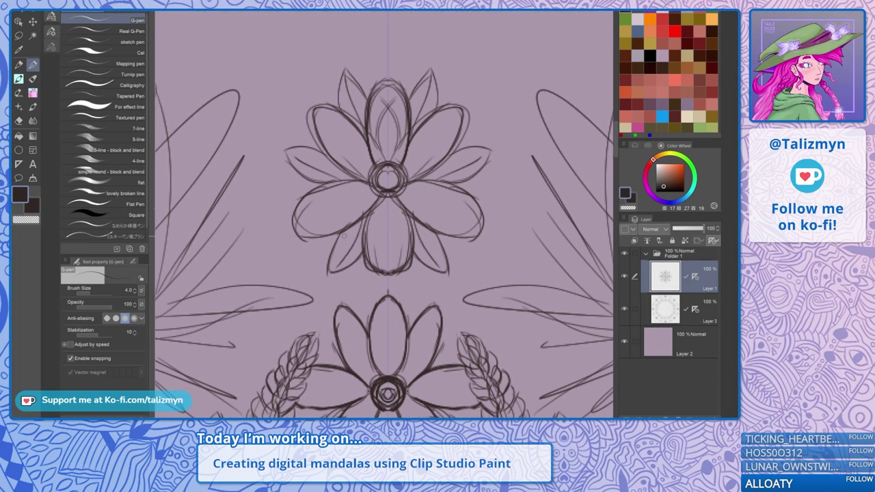
Detail the new flower's centre and add dot-tipped stamens radiating from it over the petals
drag(388, 169, 387, 188)
mouse_move(383, 175)
mouse_down()
mouse_move(388, 185)
mouse_move(393, 145)
mouse_up()
mouse_move(397, 175)
mouse_down()
mouse_move(418, 164)
mouse_move(418, 200)
mouse_up()
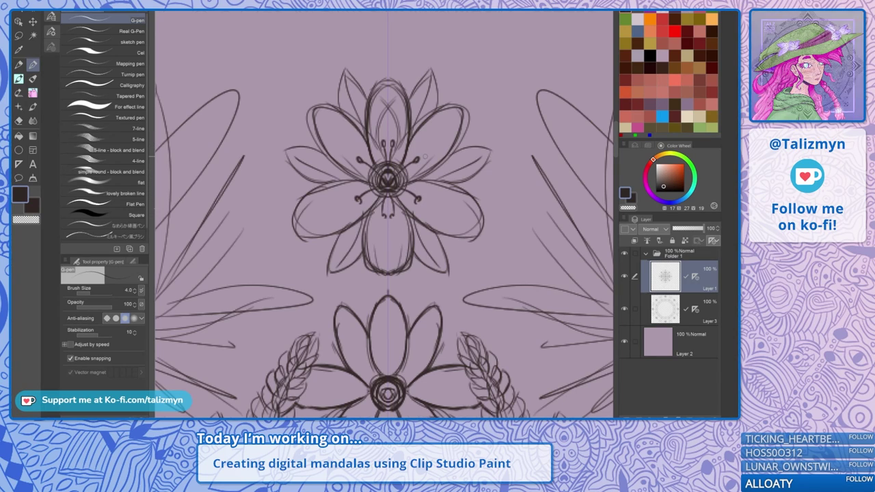
Thicken the outlines of the rounded petals and add light crease lines inside them
mouse_move(438, 109)
mouse_down()
mouse_move(416, 131)
mouse_move(444, 159)
mouse_move(418, 177)
mouse_up()
mouse_move(411, 109)
mouse_down()
mouse_move(402, 85)
mouse_move(388, 80)
mouse_up()
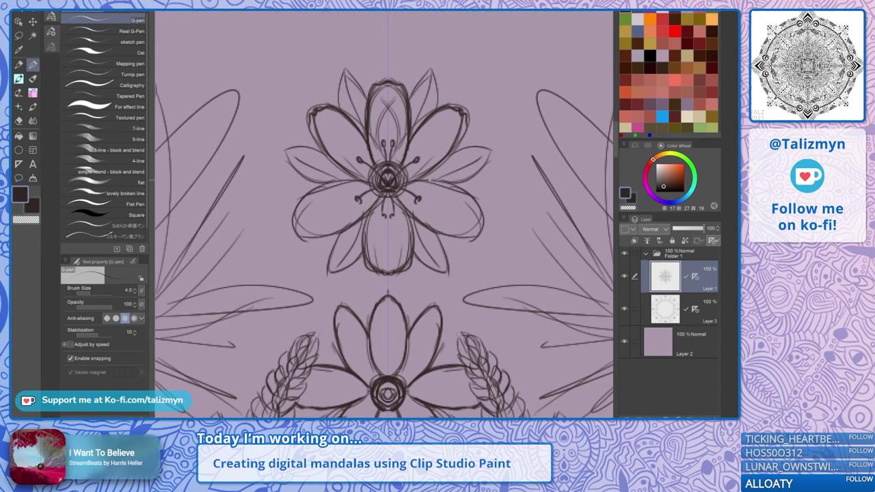
mouse_move(426, 181)
mouse_down()
mouse_move(484, 217)
mouse_move(468, 240)
mouse_move(426, 229)
mouse_move(388, 271)
mouse_up()
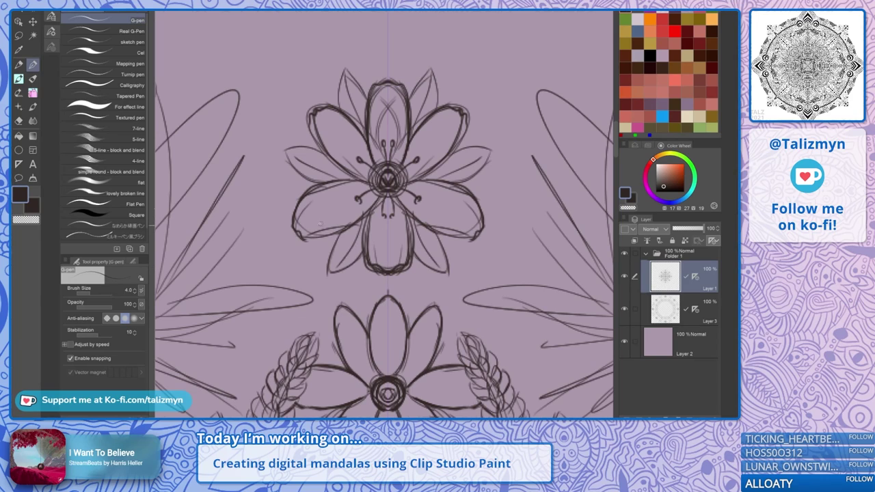
drag(340, 202, 316, 220)
drag(355, 197, 312, 215)
drag(448, 127, 420, 161)
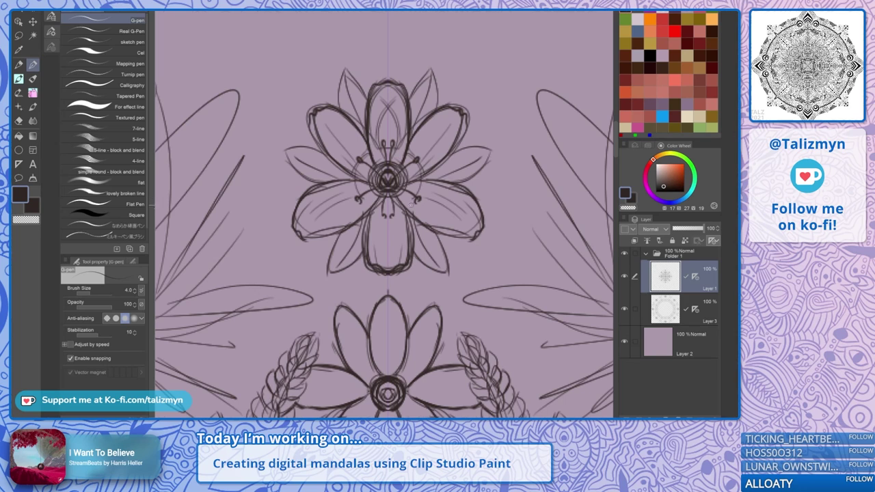
drag(390, 215, 400, 218)
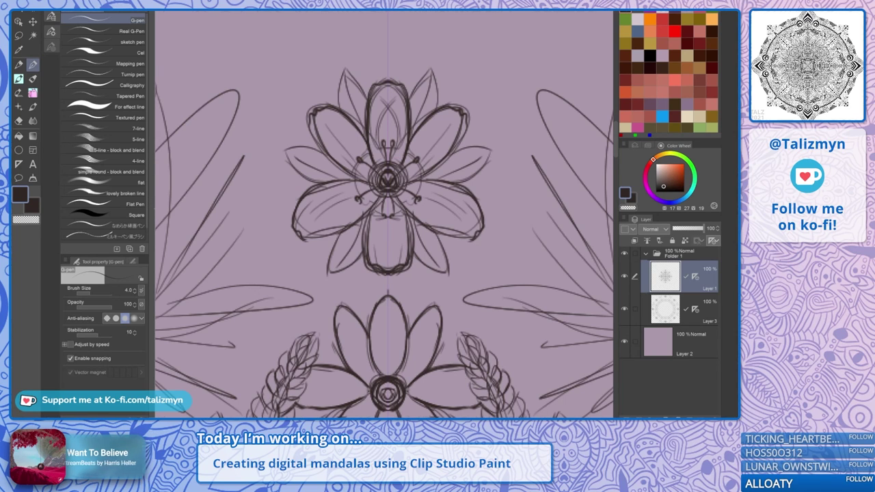
Sketch mirrored loose leaves, large and small, around the upper petals of the new flower
scroll(473, 158, down, 3)
key(ctrl+plus)
key(ctrl+plus)
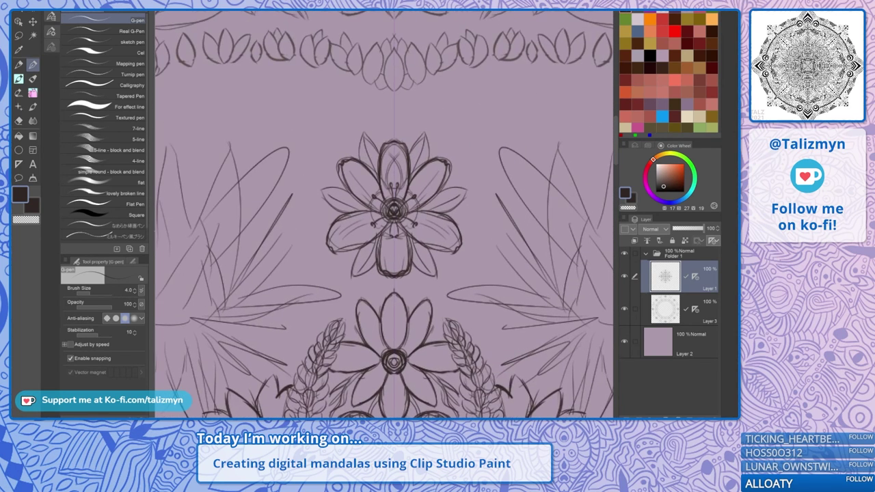
mouse_move(391, 157)
mouse_down()
mouse_move(434, 103)
mouse_move(391, 157)
mouse_move(416, 123)
mouse_up()
mouse_move(374, 143)
mouse_down()
mouse_move(371, 108)
mouse_move(376, 145)
mouse_move(433, 166)
mouse_up()
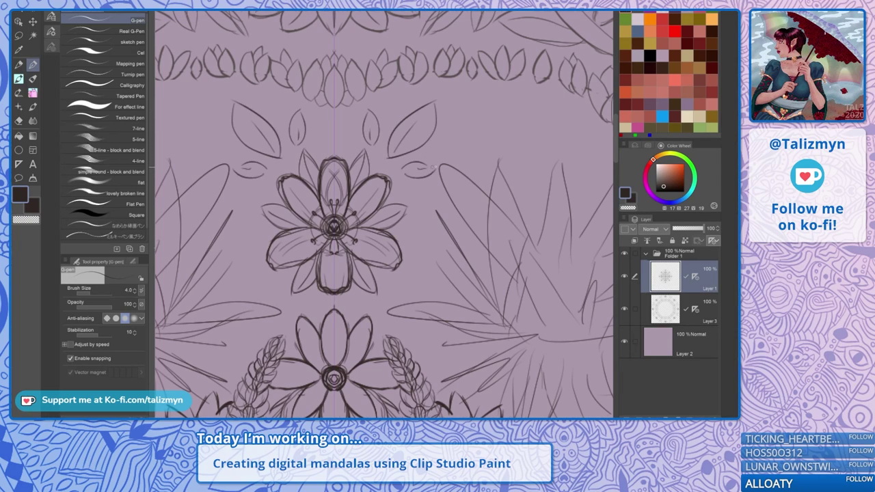
Add a mirrored leaf pair beside the lower petals and small curled, dot-tipped tendrils between the leaves and above the flower
drag(408, 237, 436, 234)
mouse_move(420, 264)
mouse_down()
mouse_move(436, 195)
mouse_move(407, 212)
mouse_move(441, 207)
mouse_move(405, 238)
mouse_up()
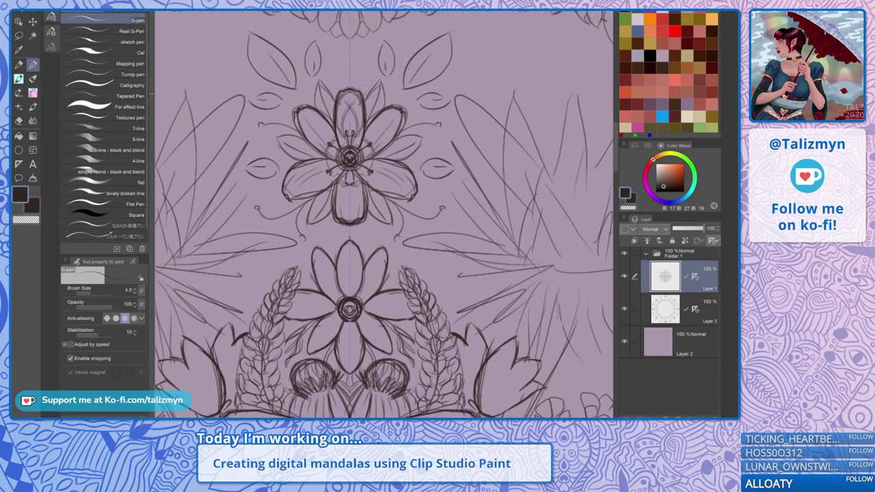
drag(364, 89, 347, 52)
drag(387, 107, 407, 40)
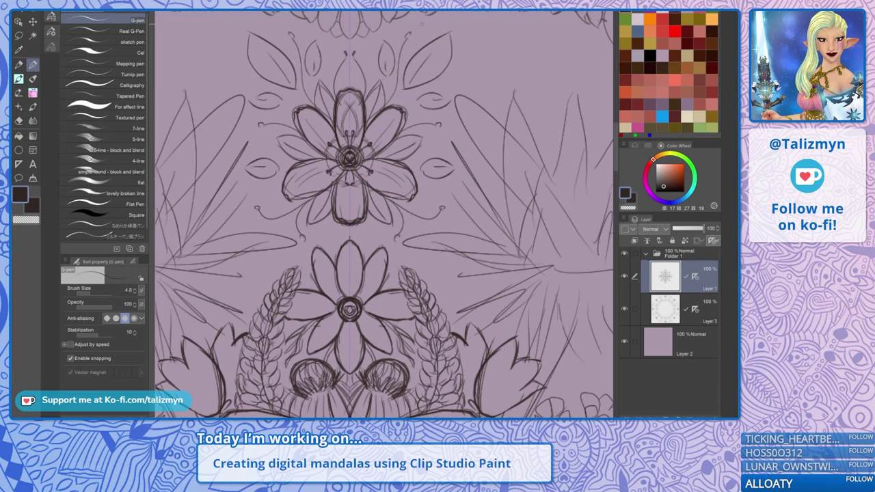
Make Layer 3 the active layer and set the drawing colour to a muted brown-grey, HSV 17, 10, 32
scroll(458, 171, down, 5)
scroll(458, 171, down, 1)
drag(433, 287, 374, 211)
scroll(382, 212, down, 3)
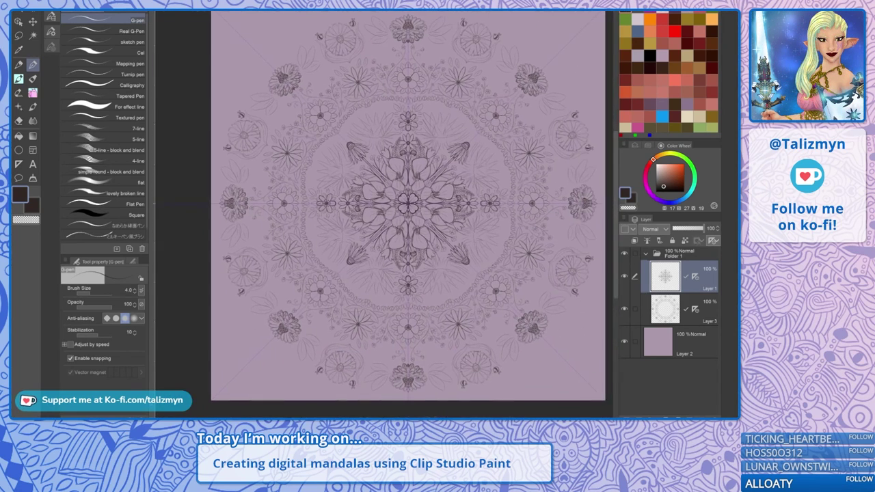
click(684, 310)
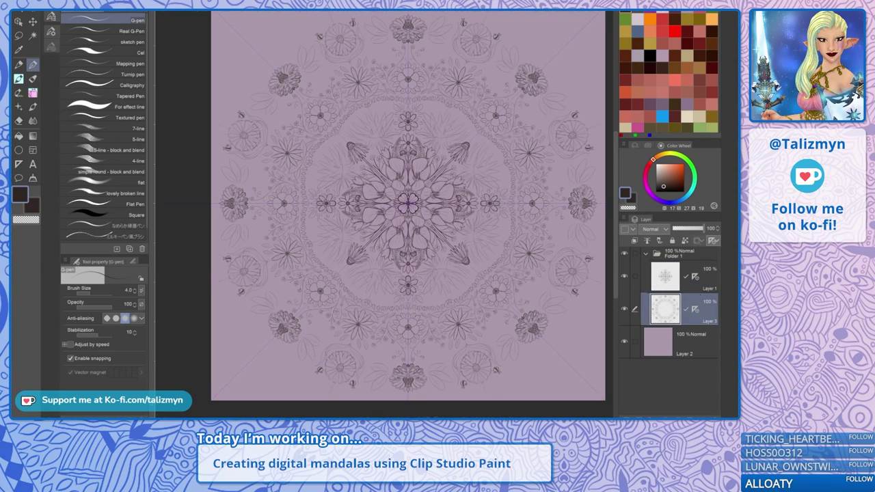
click(659, 182)
scroll(511, 162, down, 1)
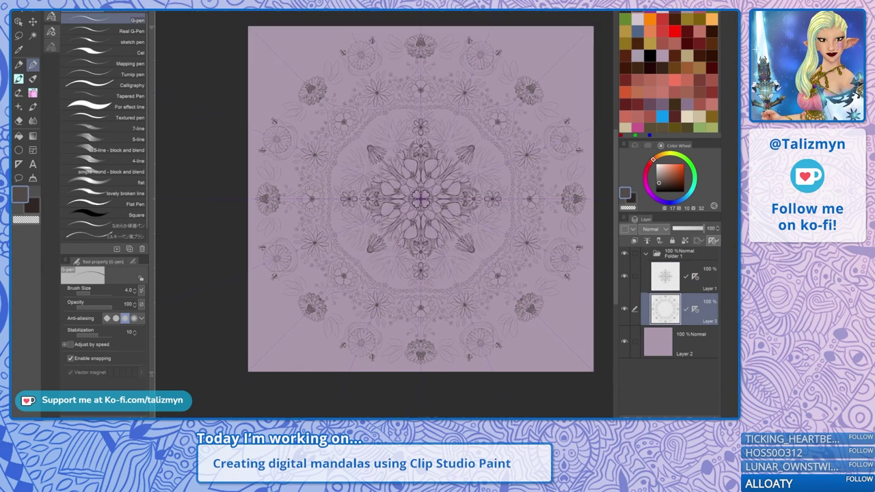
drag(511, 162, 487, 167)
Save the mandala file
click(20, 11)
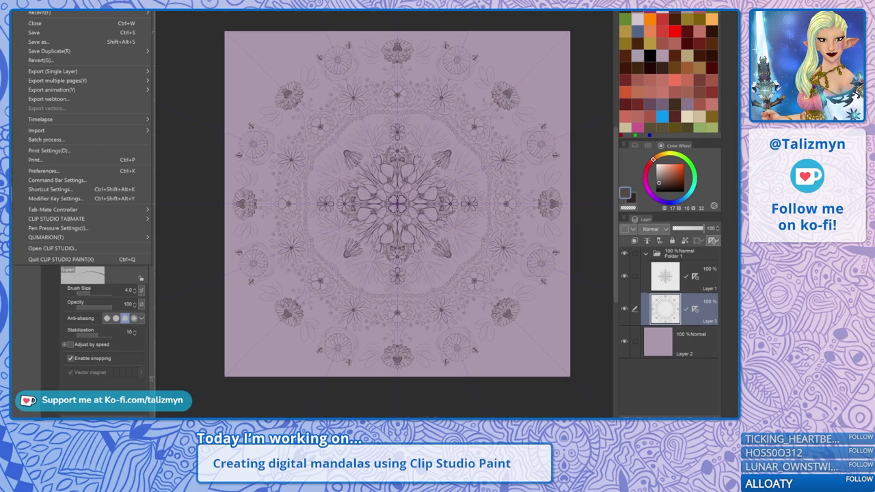
click(30, 32)
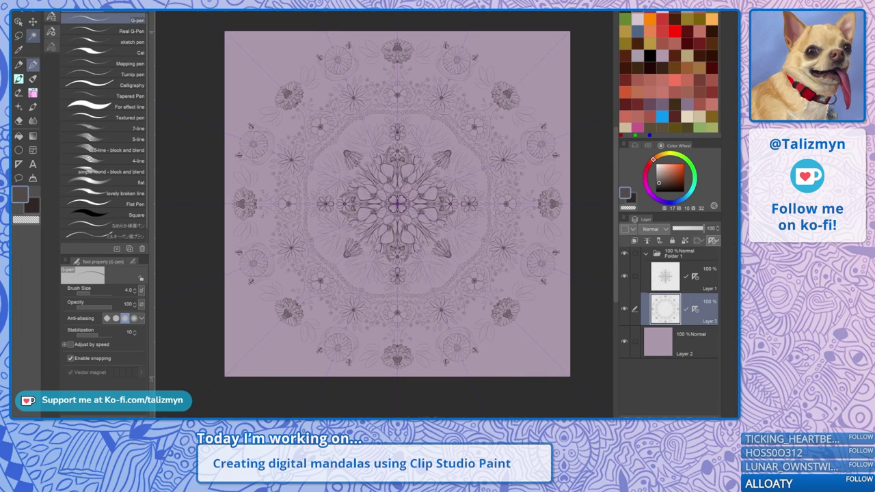
Create a new layer in its own folder above Folder 1 and move Layer 1's symmetry ruler onto it
key(ctrl+shift+n)
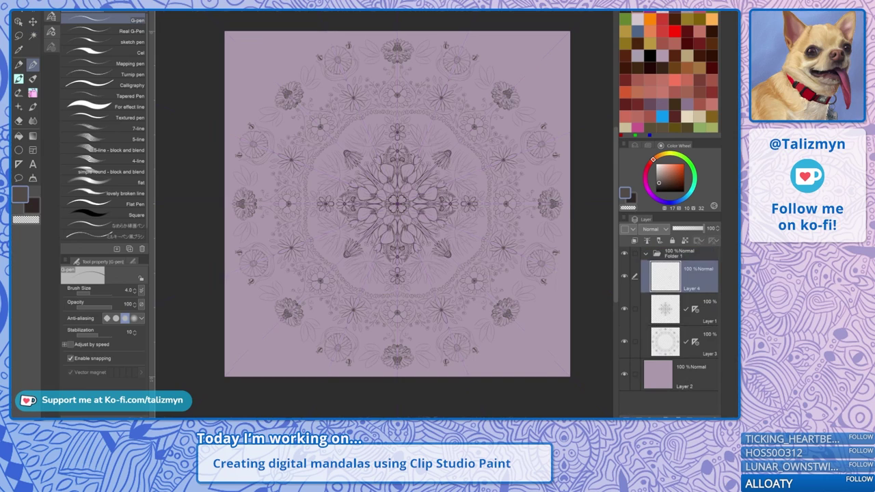
drag(693, 277, 695, 249)
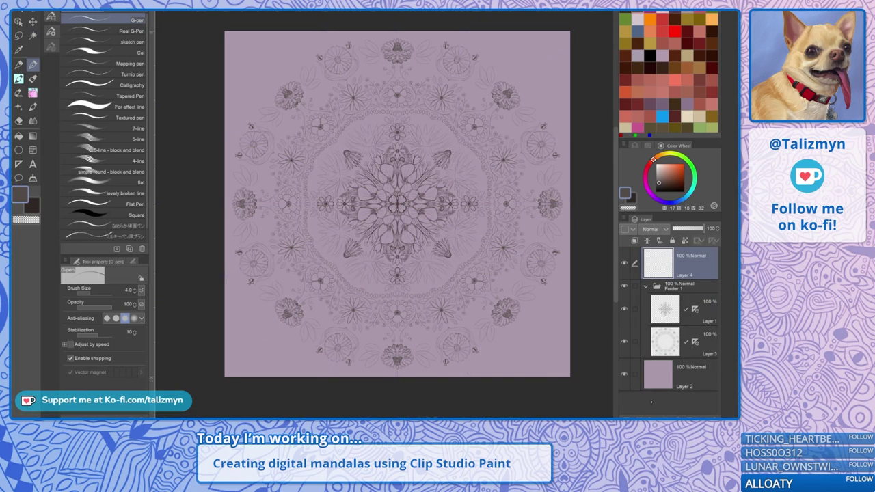
key(ctrl+g)
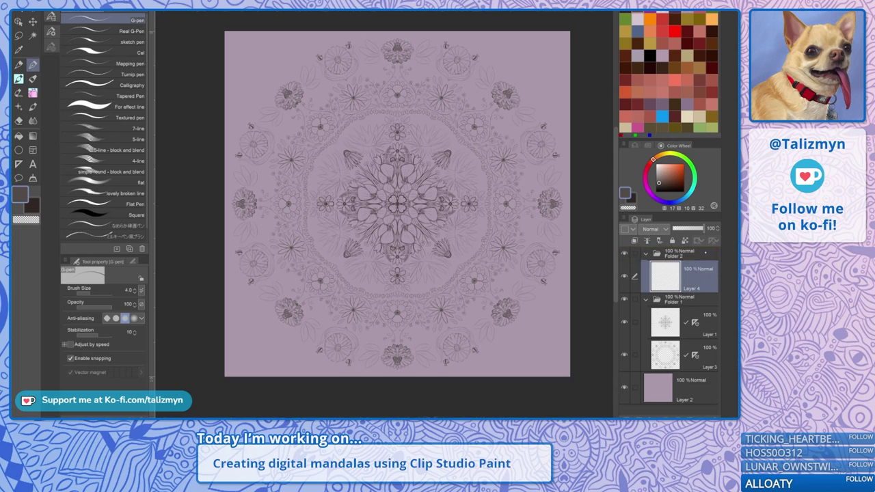
drag(695, 322, 694, 277)
click(695, 277)
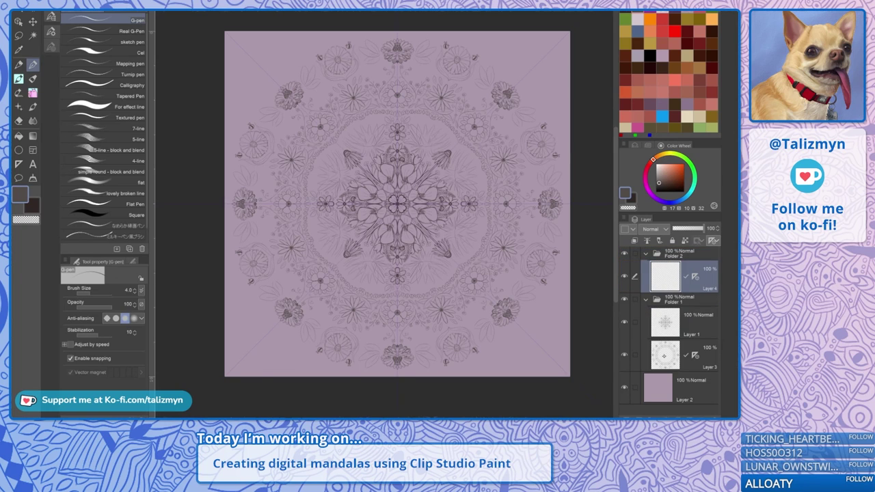